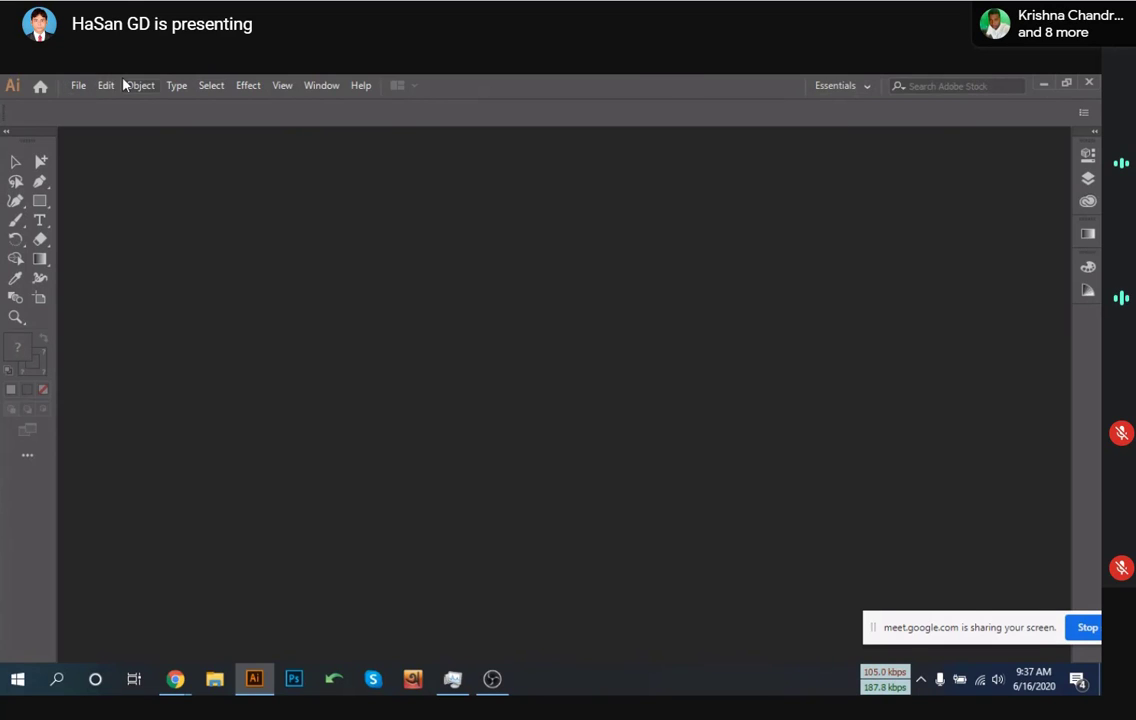
# Create a new one-artboard A4 landscape document, 11.69 by 8.27 in, in RGB color mode
pyautogui.click(78, 85)
pyautogui.click(92, 108)
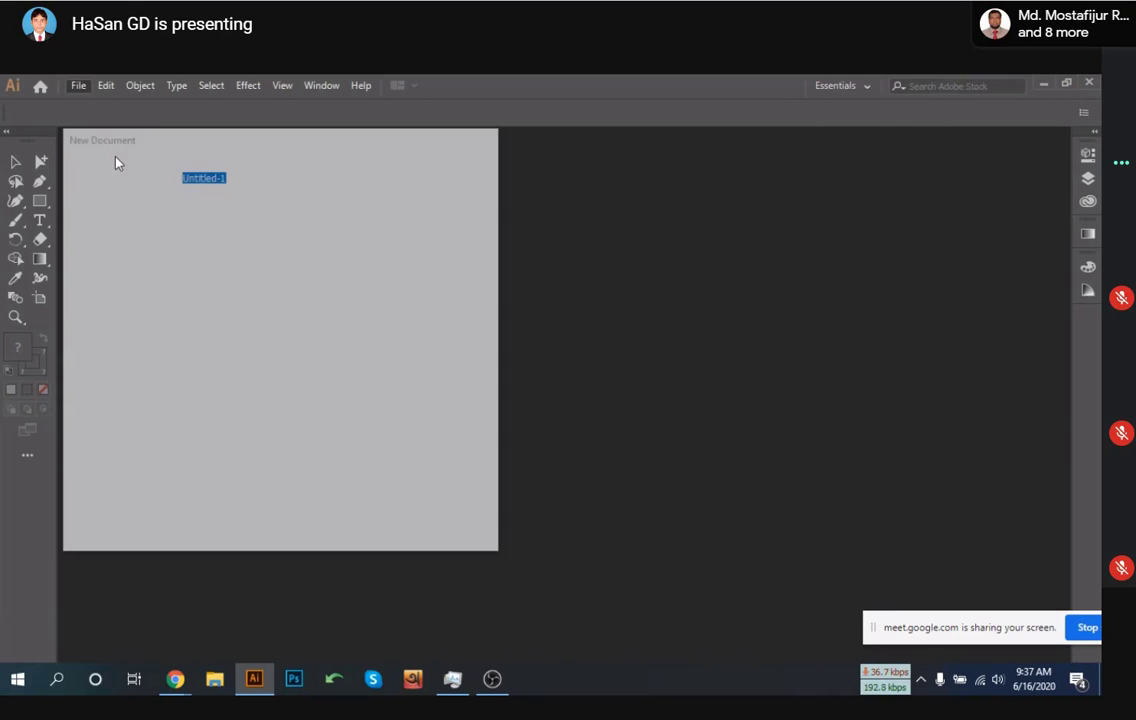
pyautogui.click(413, 329)
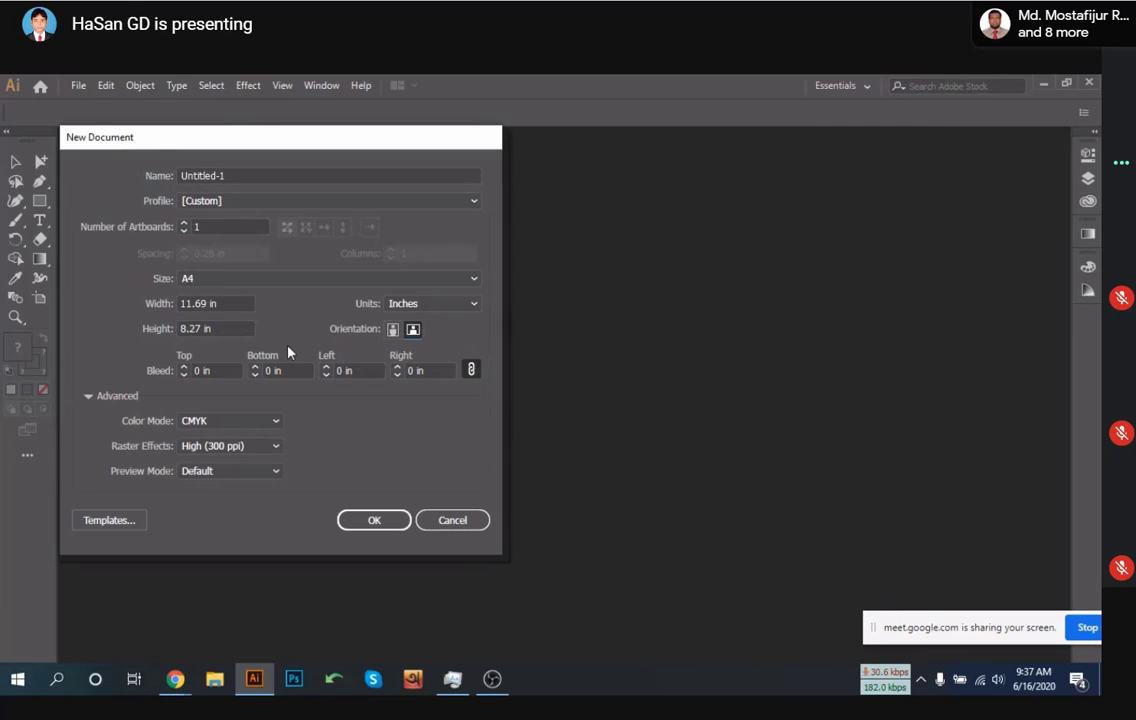
pyautogui.click(229, 420)
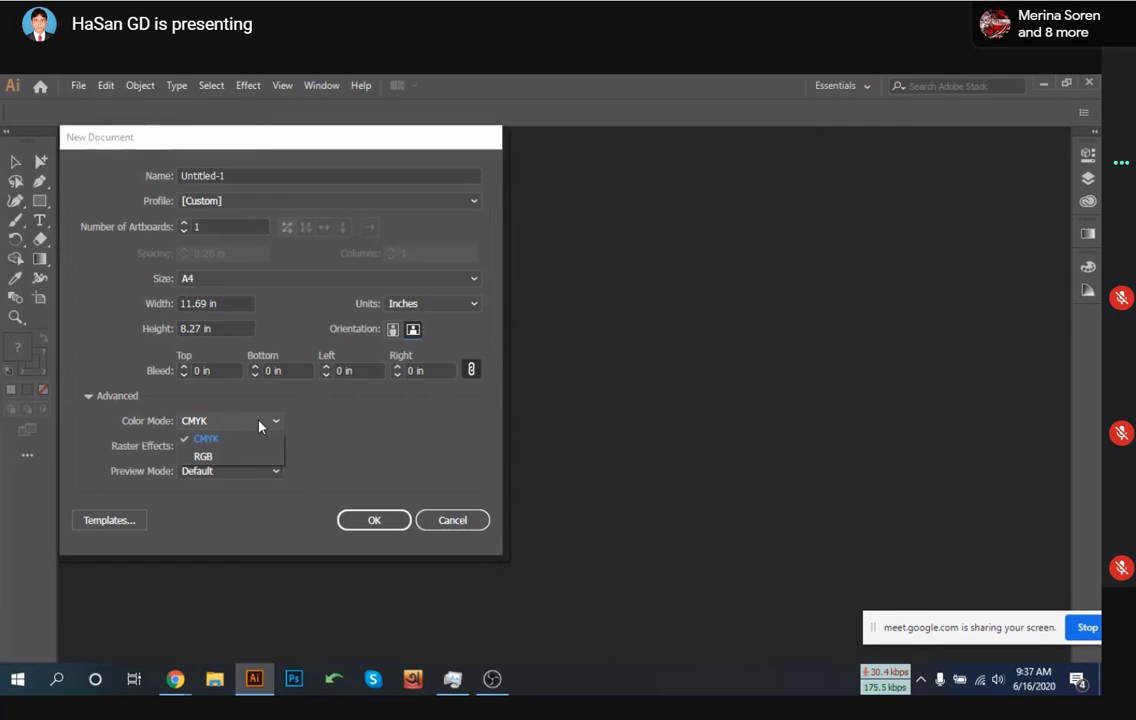
pyautogui.click(228, 455)
pyautogui.click(372, 519)
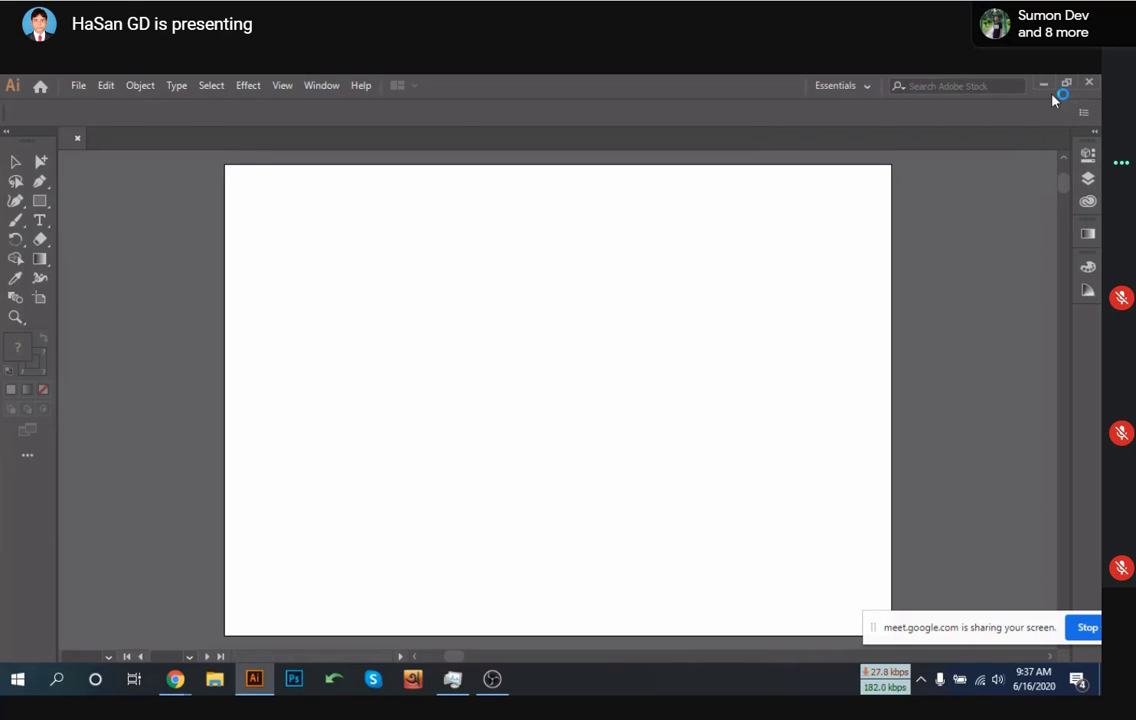
pyautogui.hotkey('alt', 'Tab')
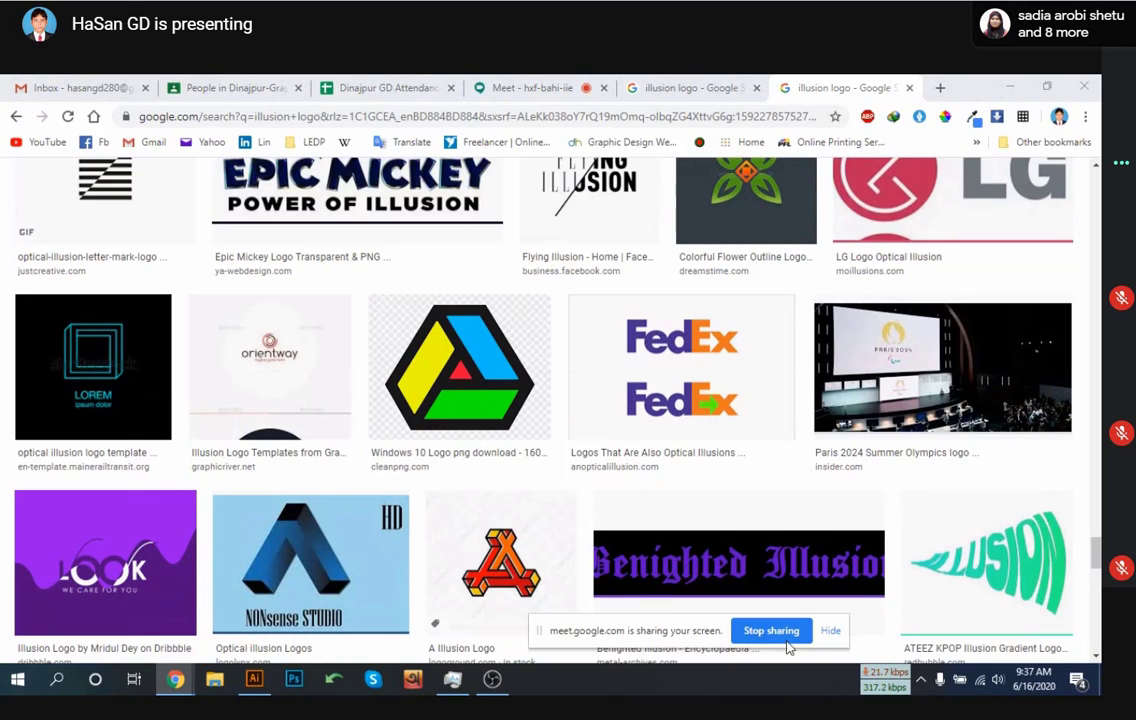
pyautogui.click(766, 630)
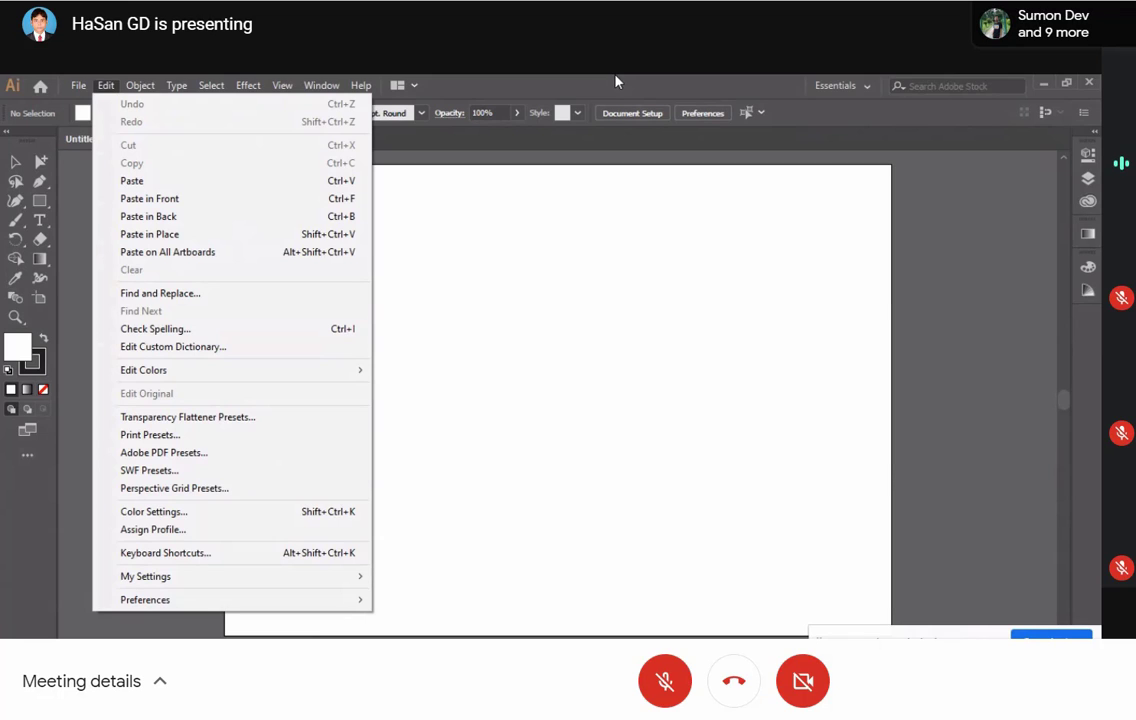
# Place the image 1200px-Penrose-dreieck.svg with linking turned off near the artboard's upper-left corner
pyautogui.moveTo(78, 86)
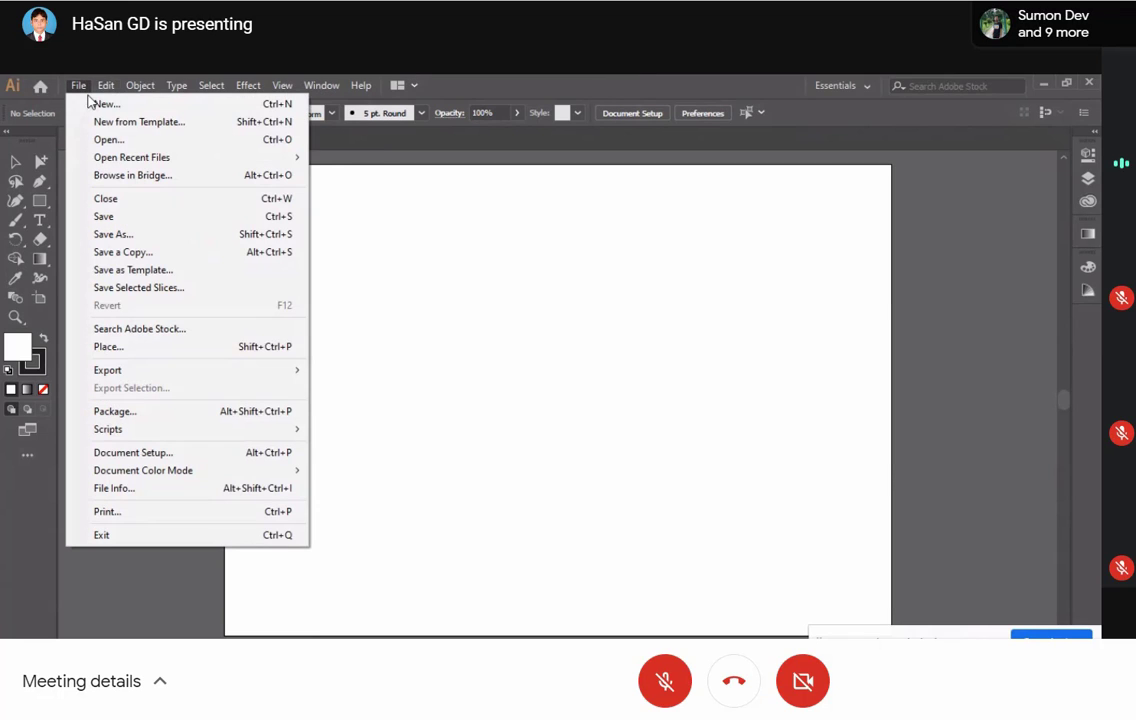
pyautogui.click(140, 350)
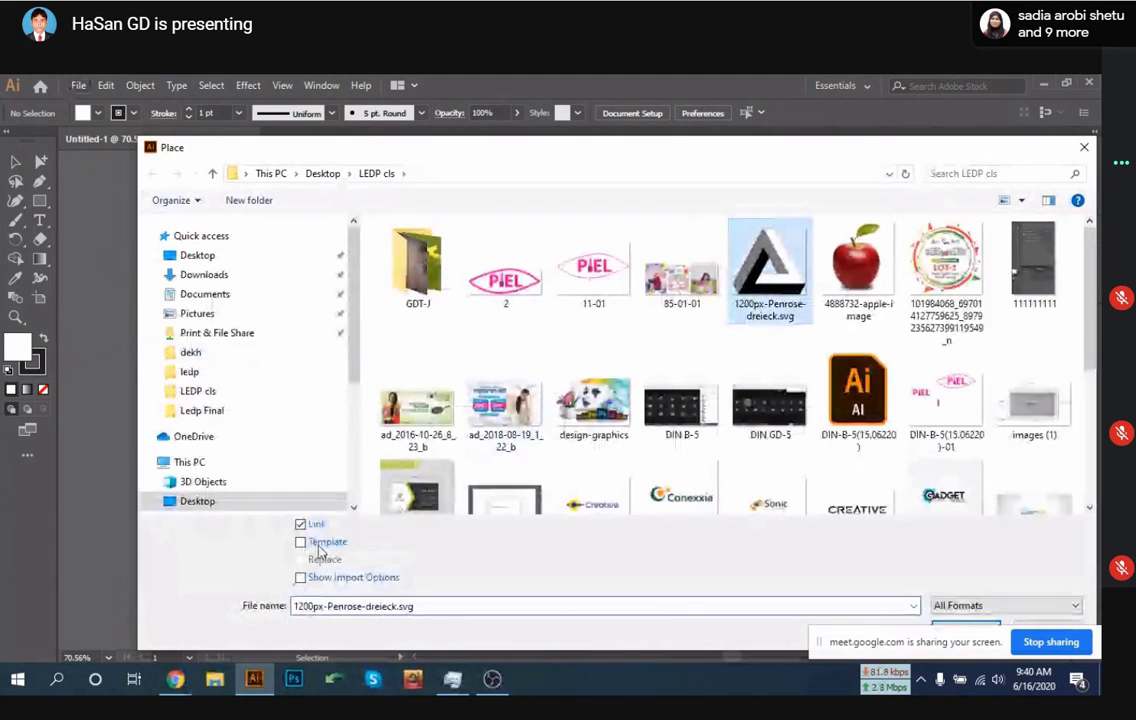
pyautogui.moveTo(497, 155); pyautogui.dragTo(386, 124)
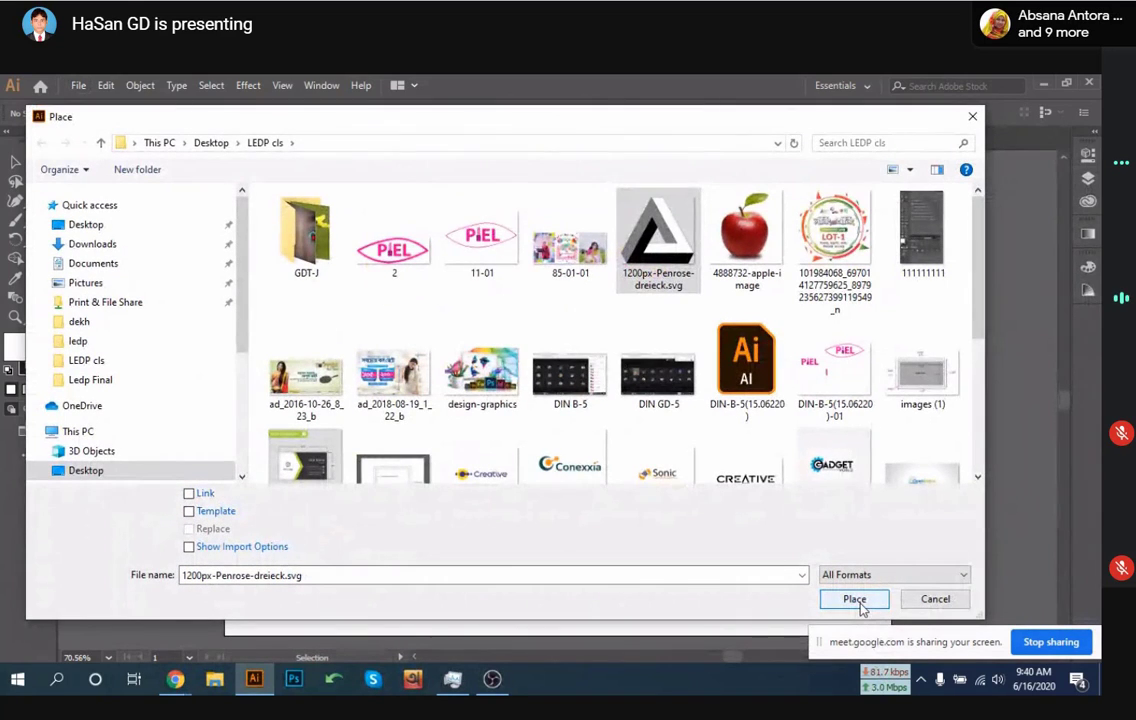
pyautogui.click(665, 682)
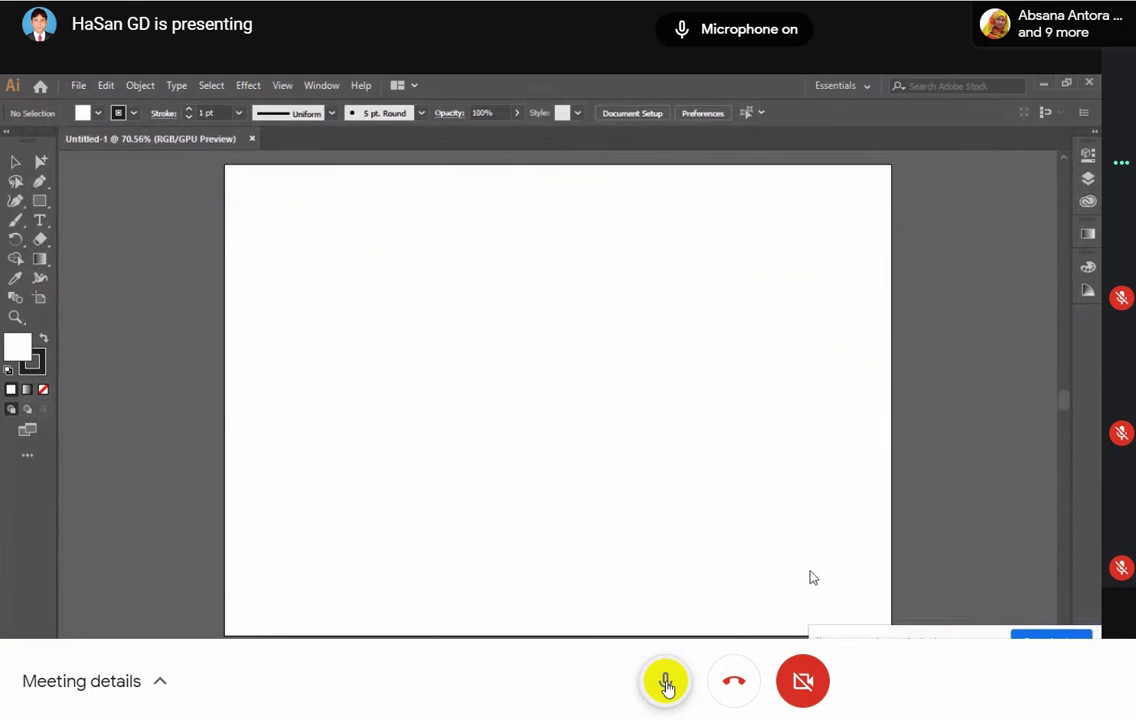
pyautogui.click(667, 686)
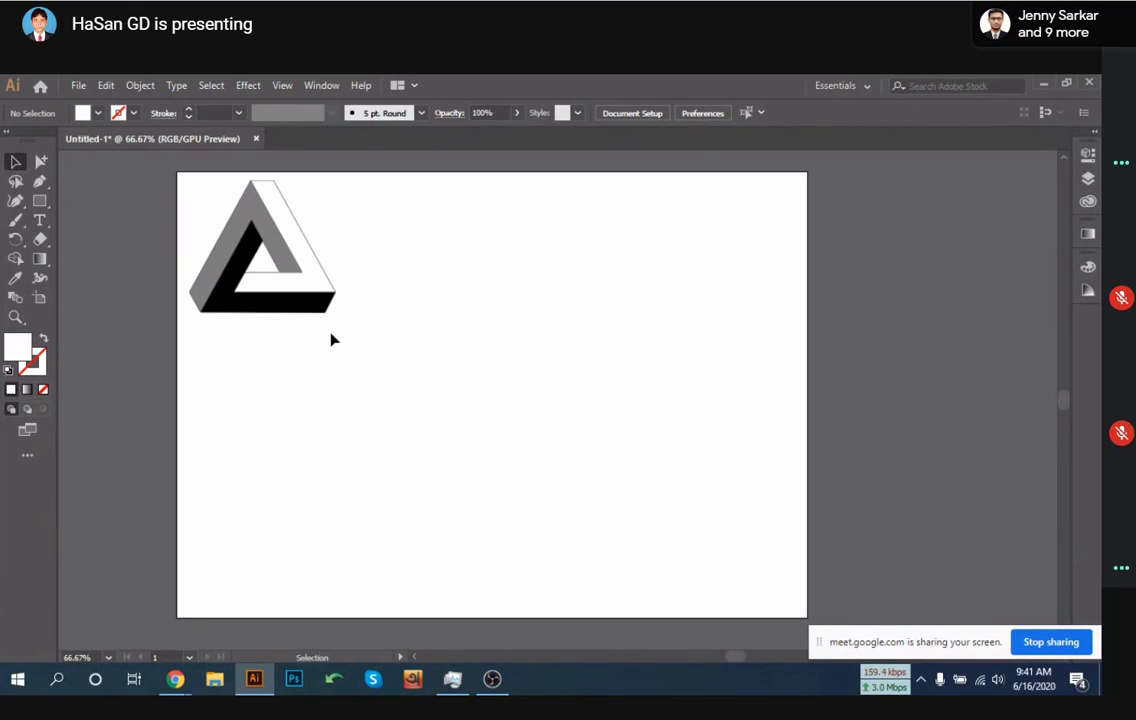
# Trace the grey face of the Penrose triangle corner by corner as a closed path with the Pen tool
pyautogui.scroll(1, 333, 340)
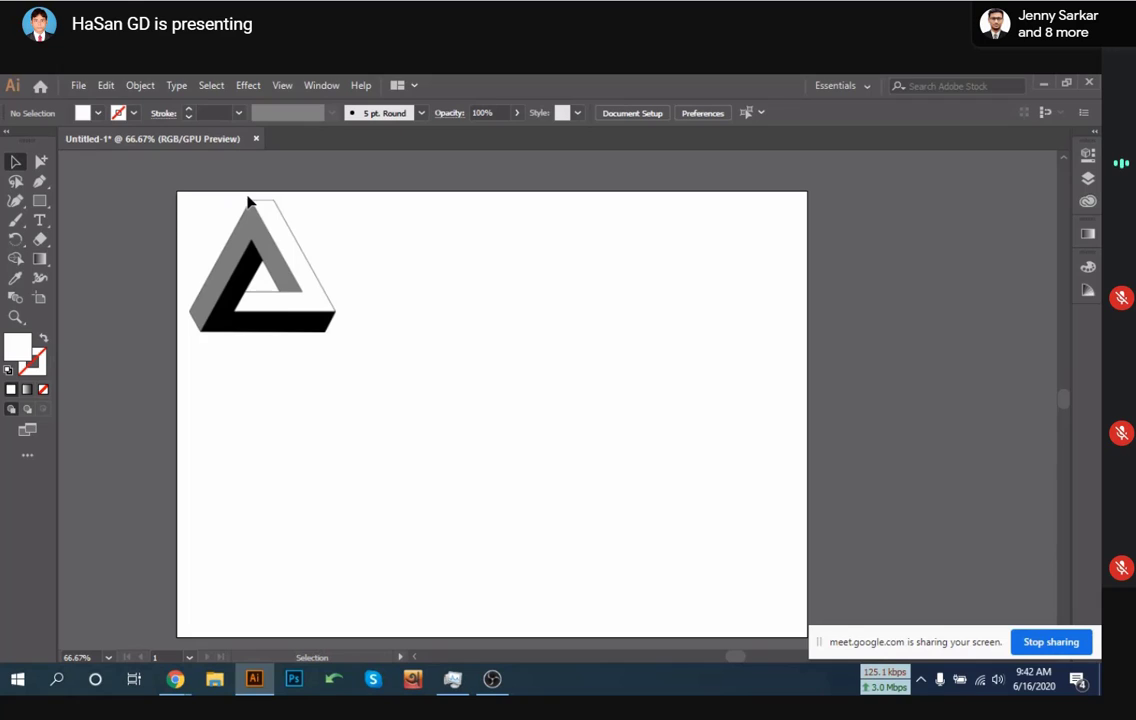
pyautogui.scroll(-1, 605, 328)
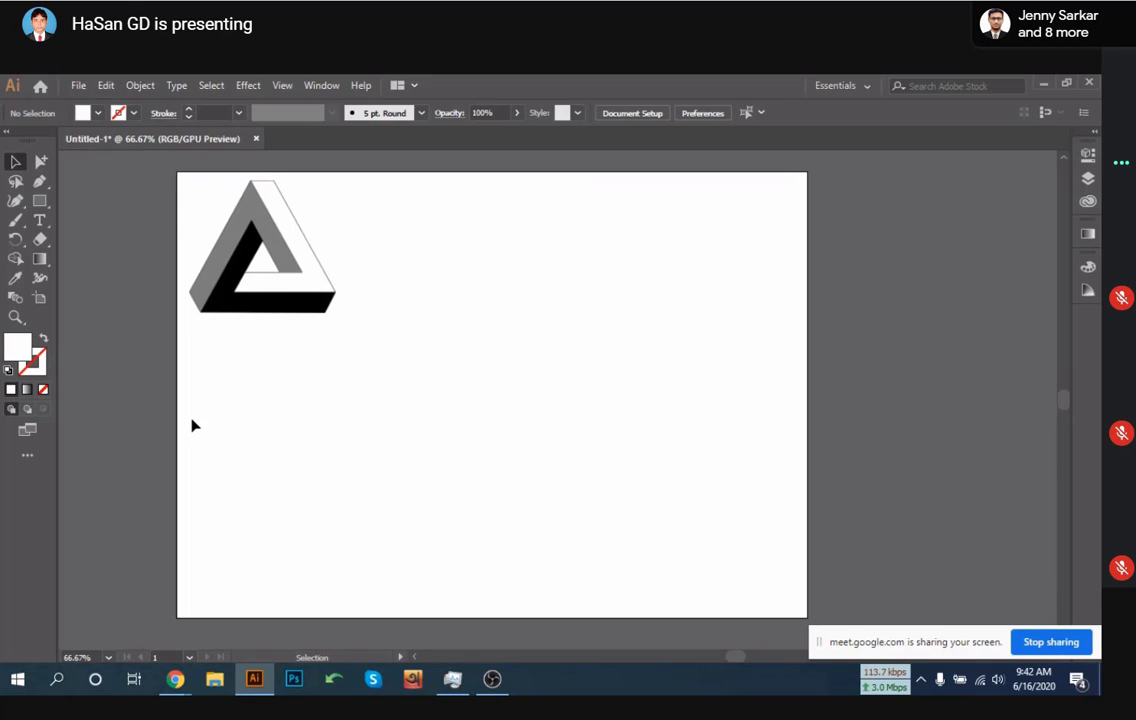
pyautogui.scroll(1, 148, 402)
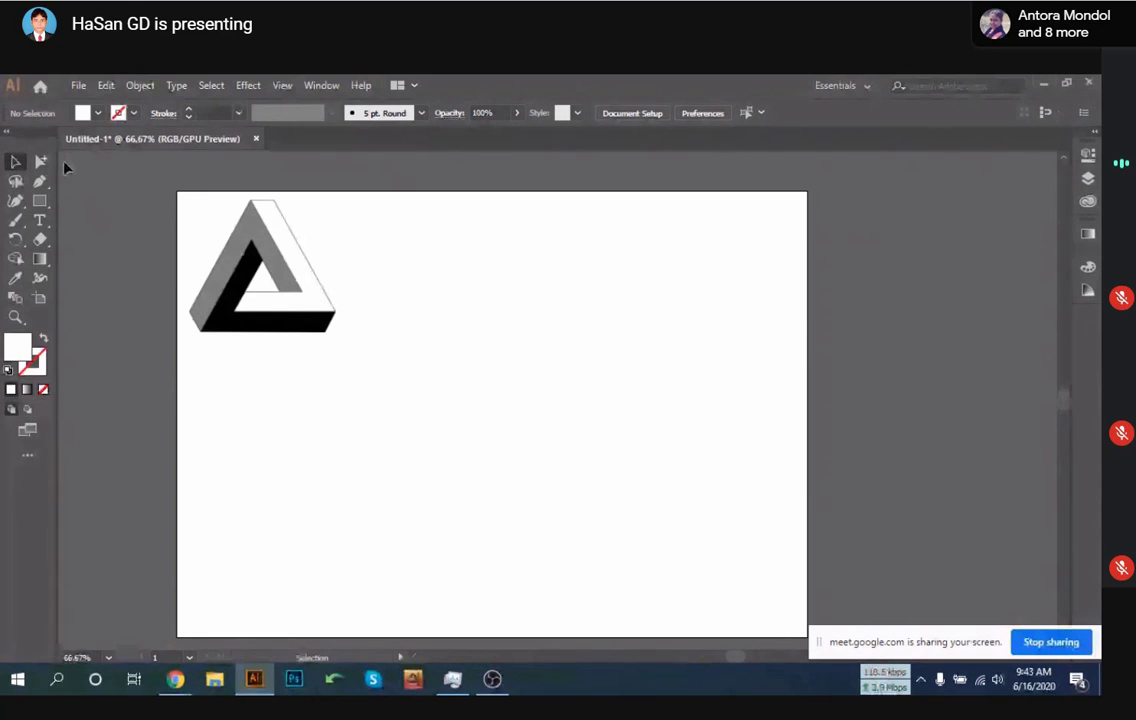
pyautogui.press('p')
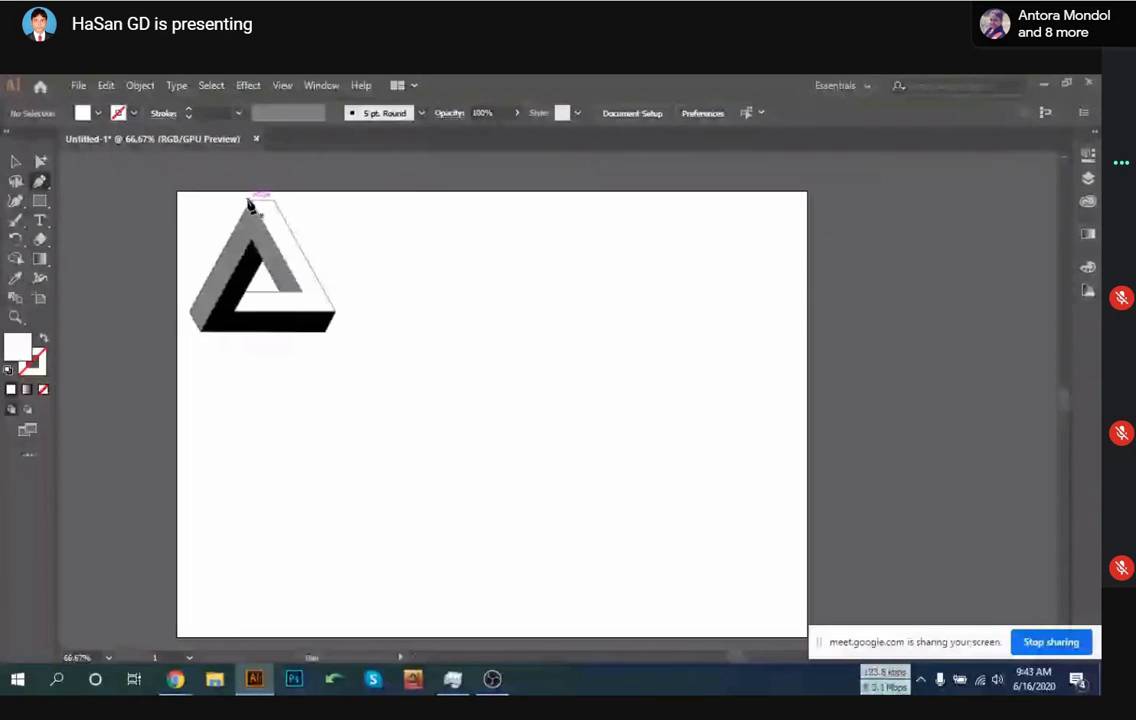
pyautogui.click(250, 204)
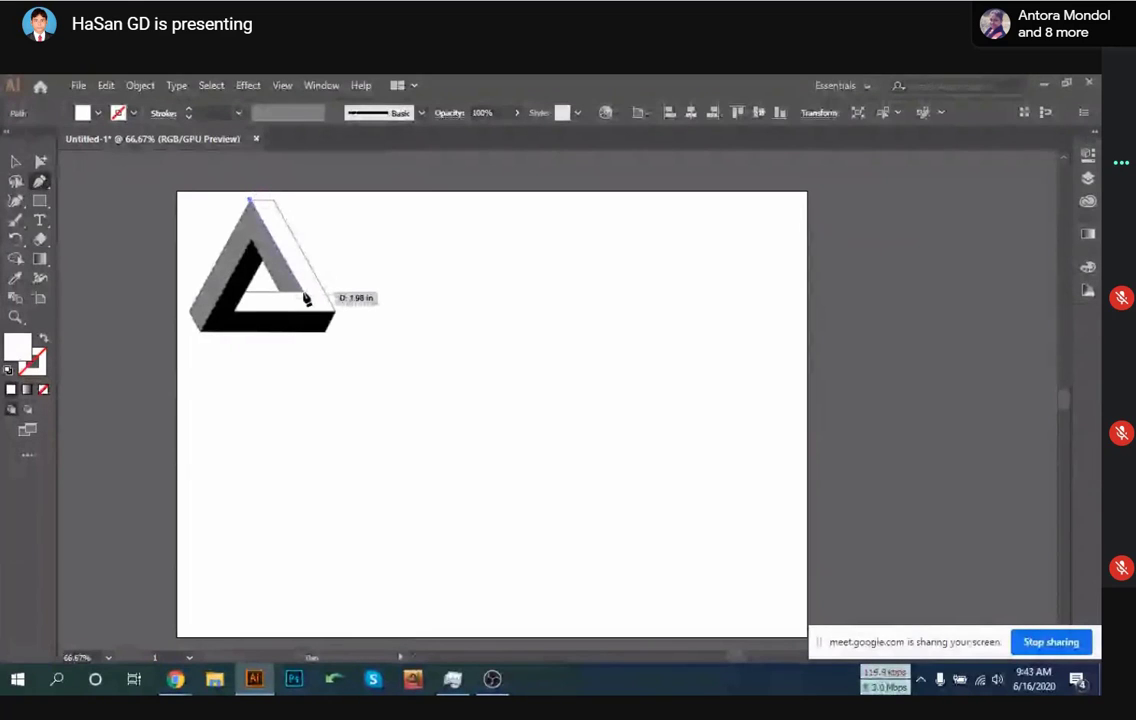
pyautogui.click(299, 295)
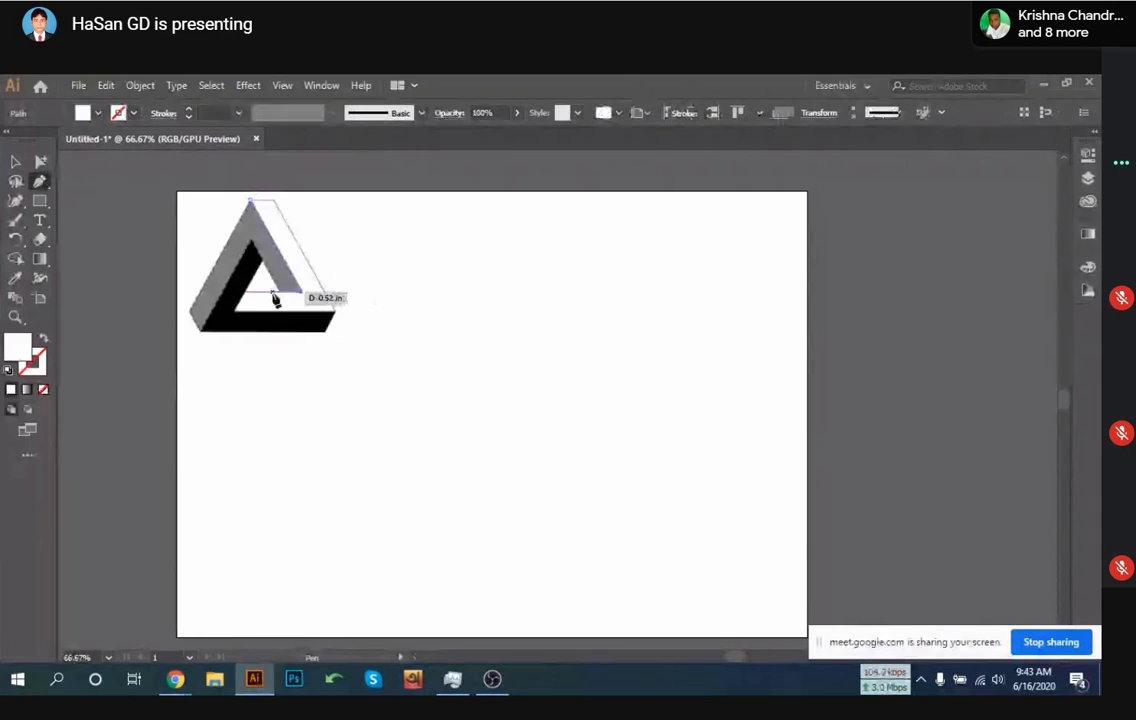
pyautogui.click(274, 294)
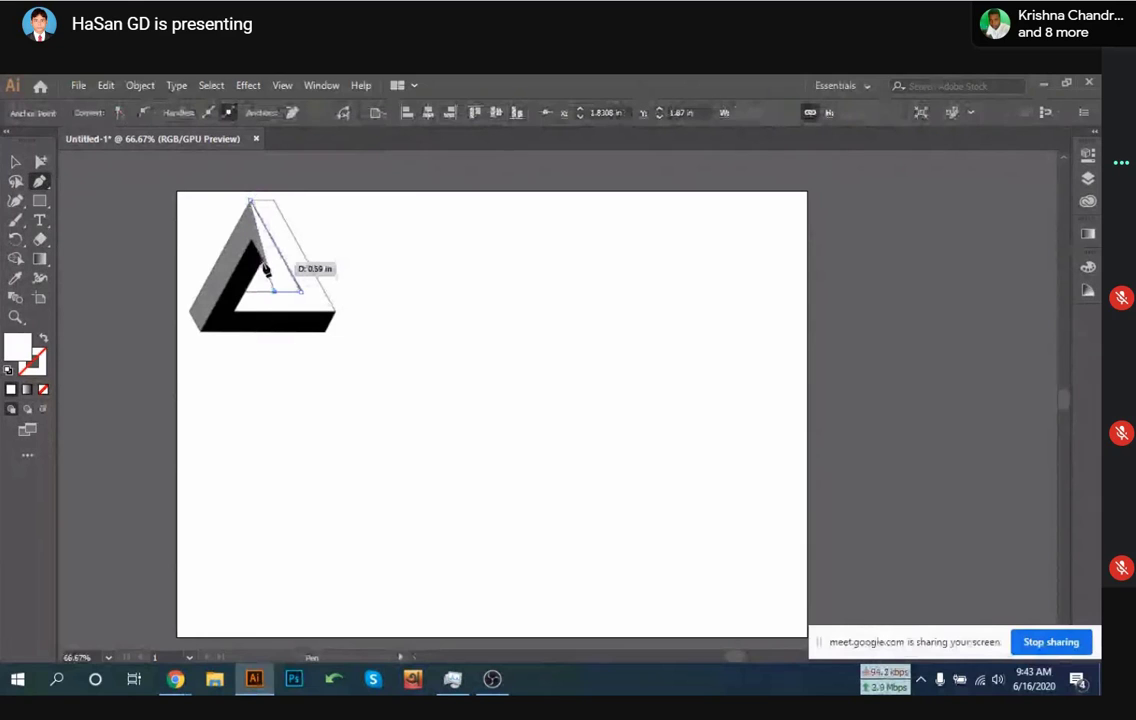
pyautogui.click(264, 270)
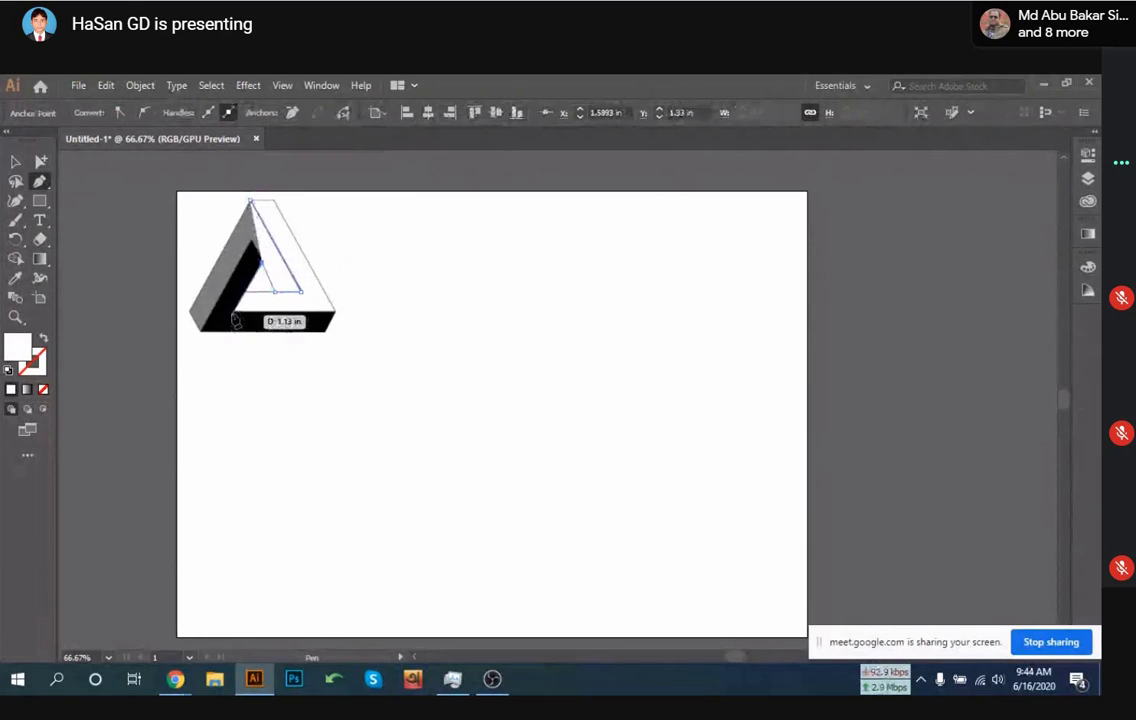
pyautogui.click(261, 254)
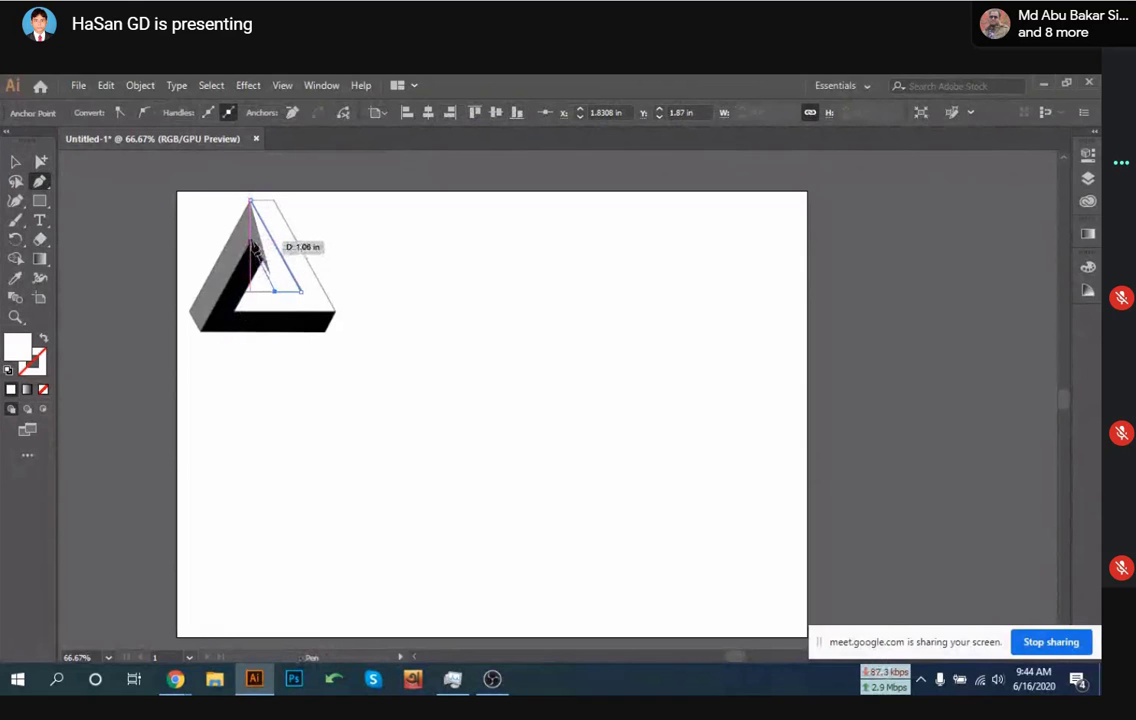
pyautogui.click(201, 330)
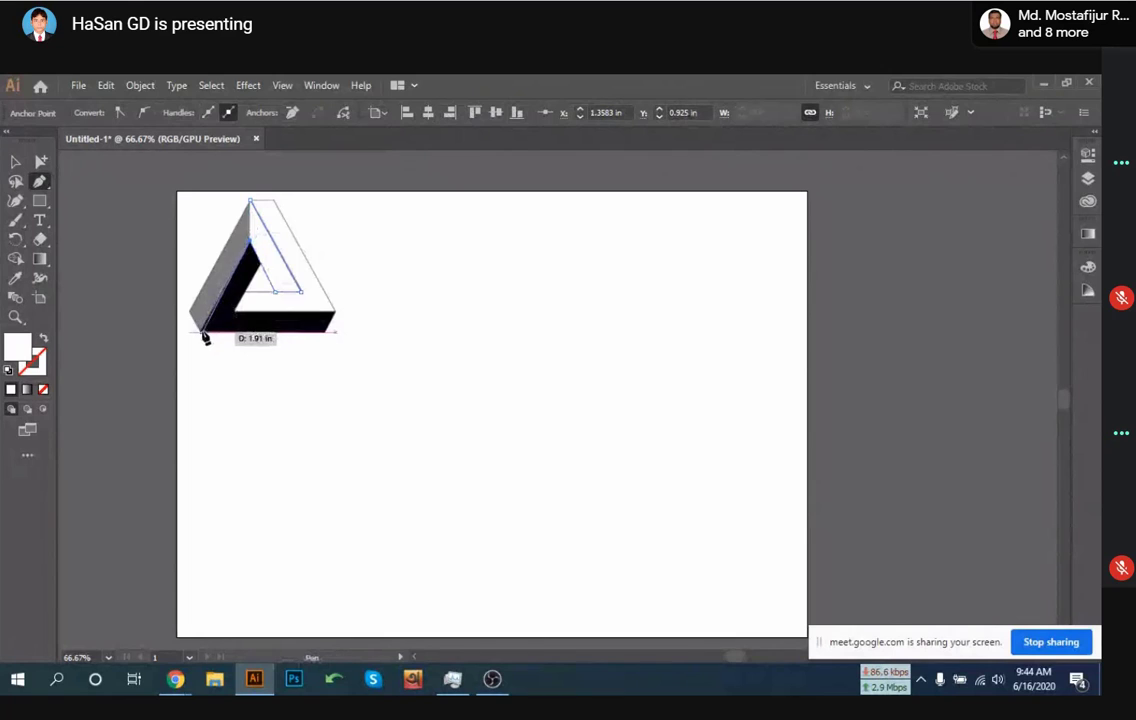
pyautogui.click(189, 311)
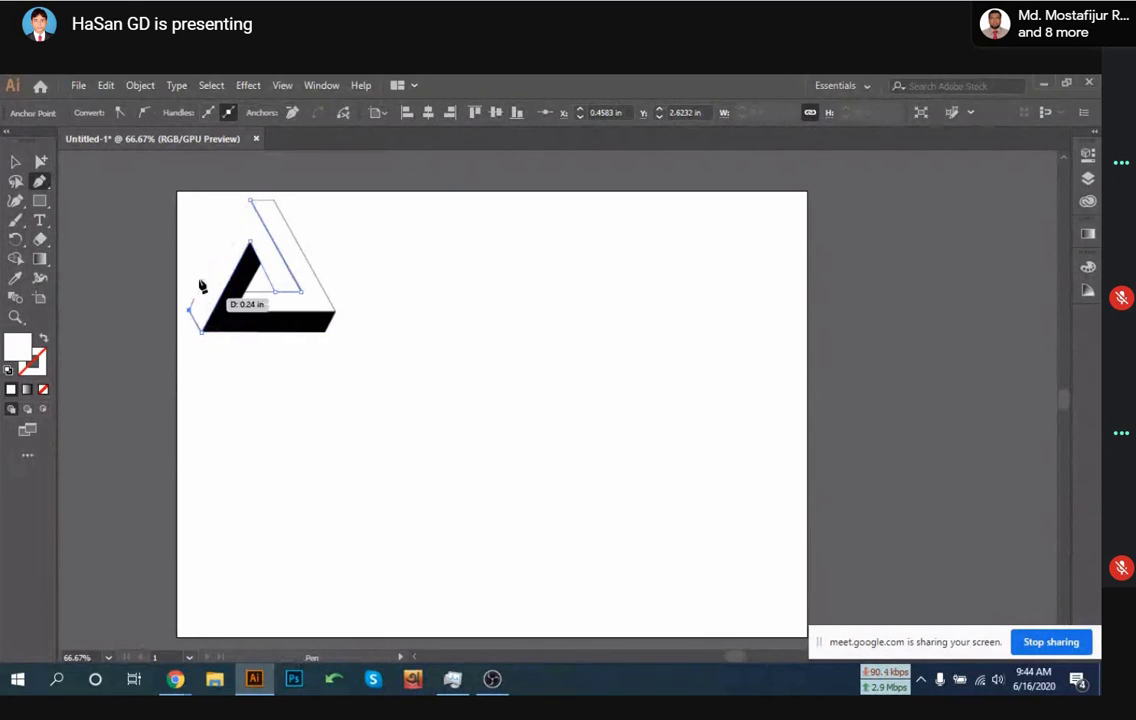
pyautogui.click(250, 202)
# Fill the traced shape over the grey face with magenta FF00FF and deselect it
pyautogui.click(15, 160)
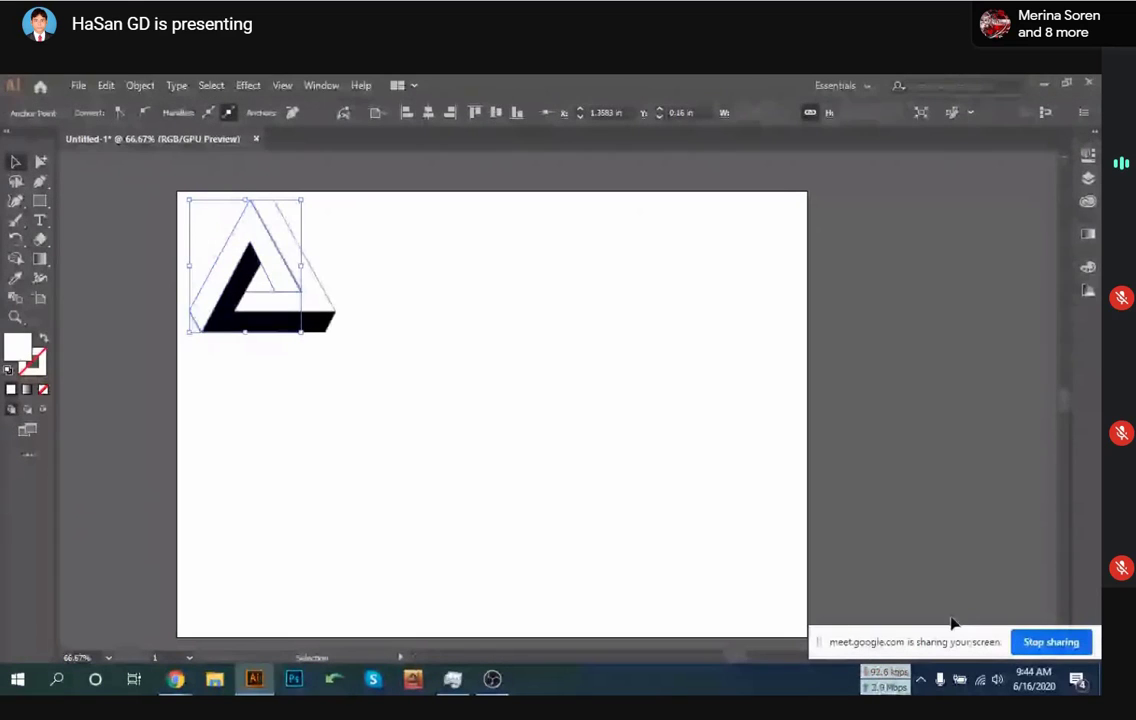
pyautogui.click(1088, 266)
pyautogui.moveTo(998, 316); pyautogui.dragTo(935, 315)
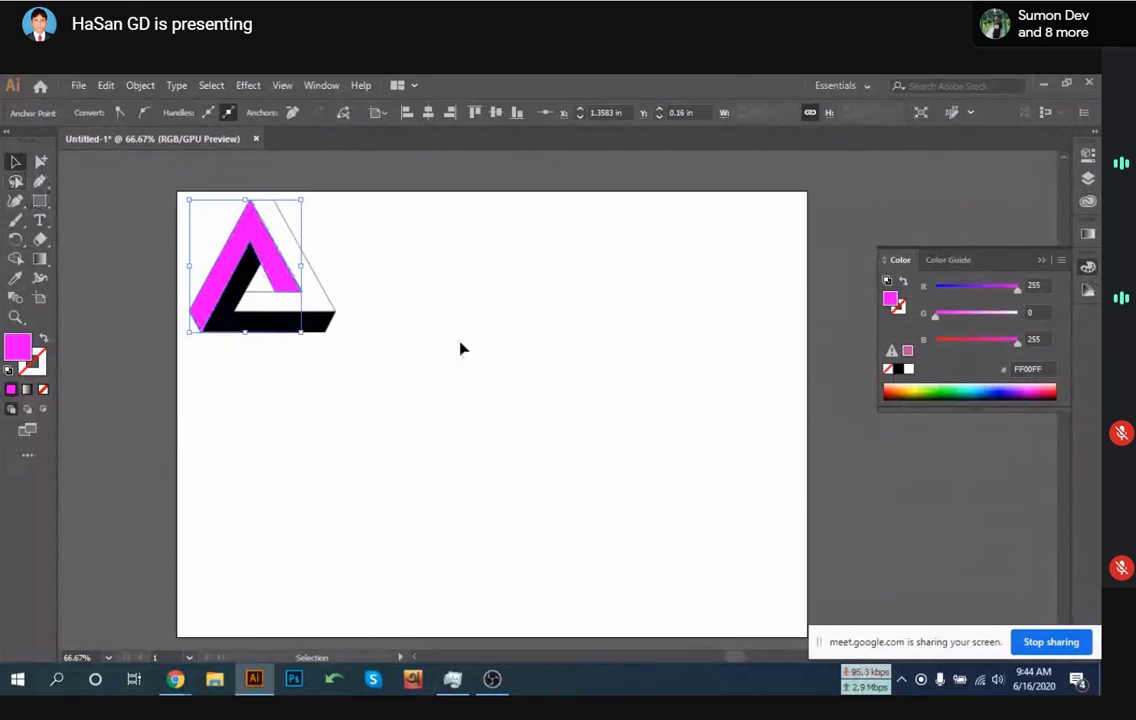
pyautogui.click(265, 275)
pyautogui.click(254, 254)
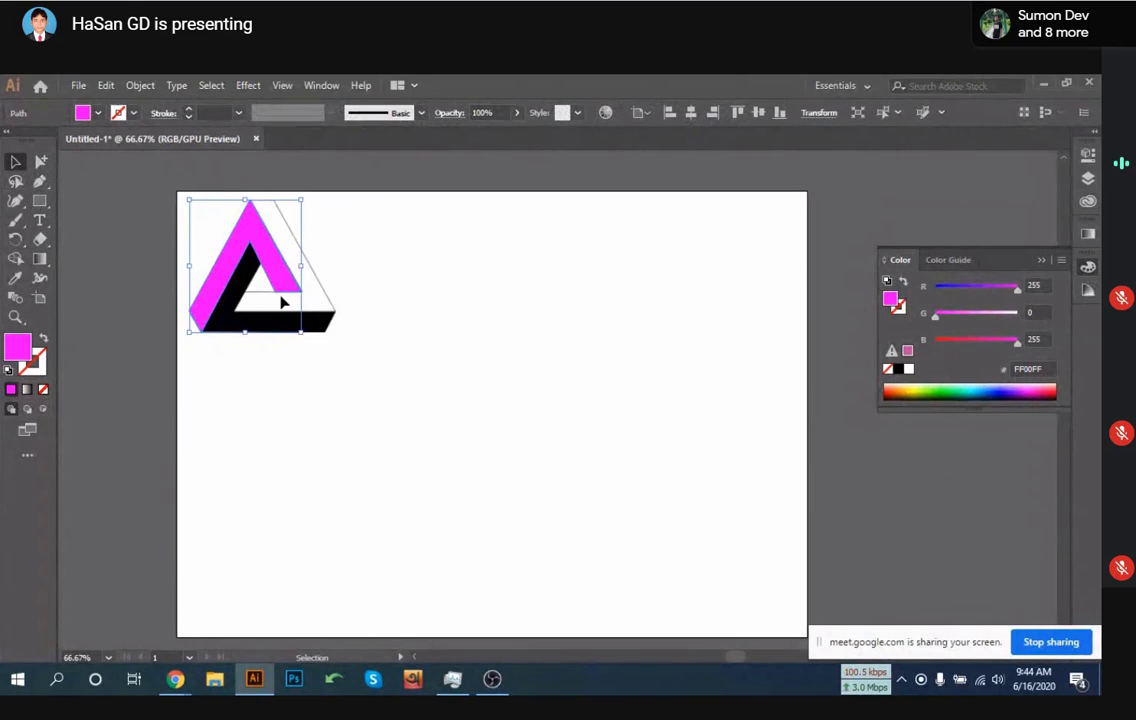
pyautogui.click(79, 223)
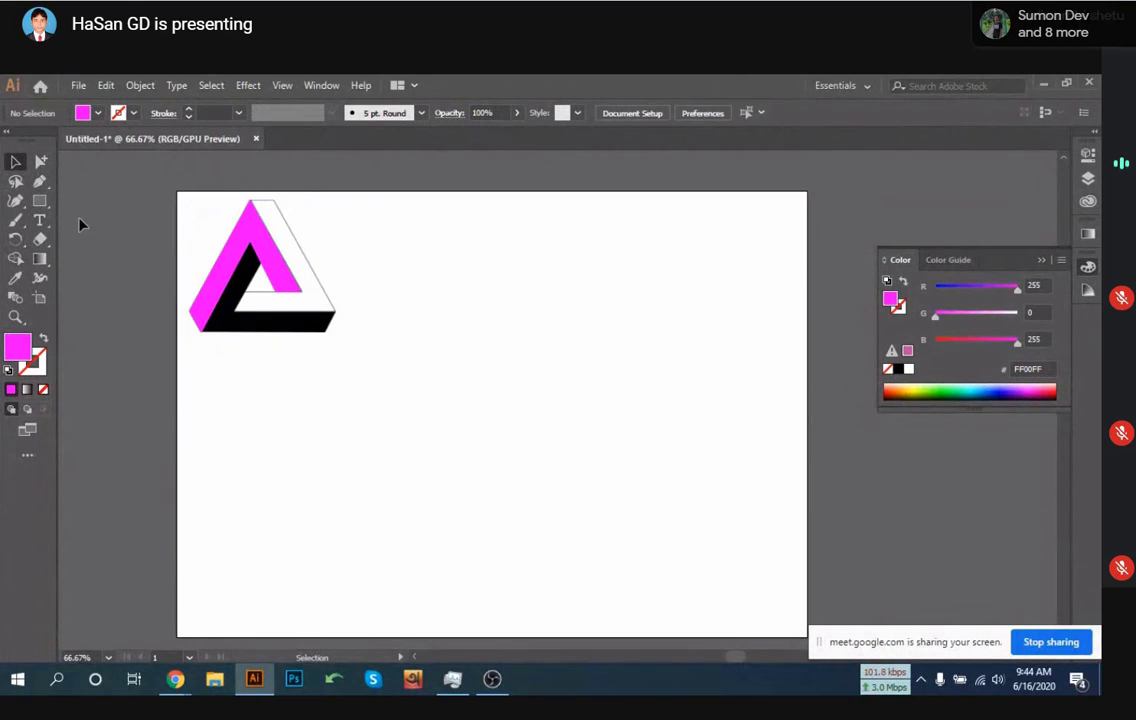
# Trace the black face of the Penrose triangle as a closed Pen path, swapping fill and stroke so the reference stays visible
pyautogui.click(40, 181)
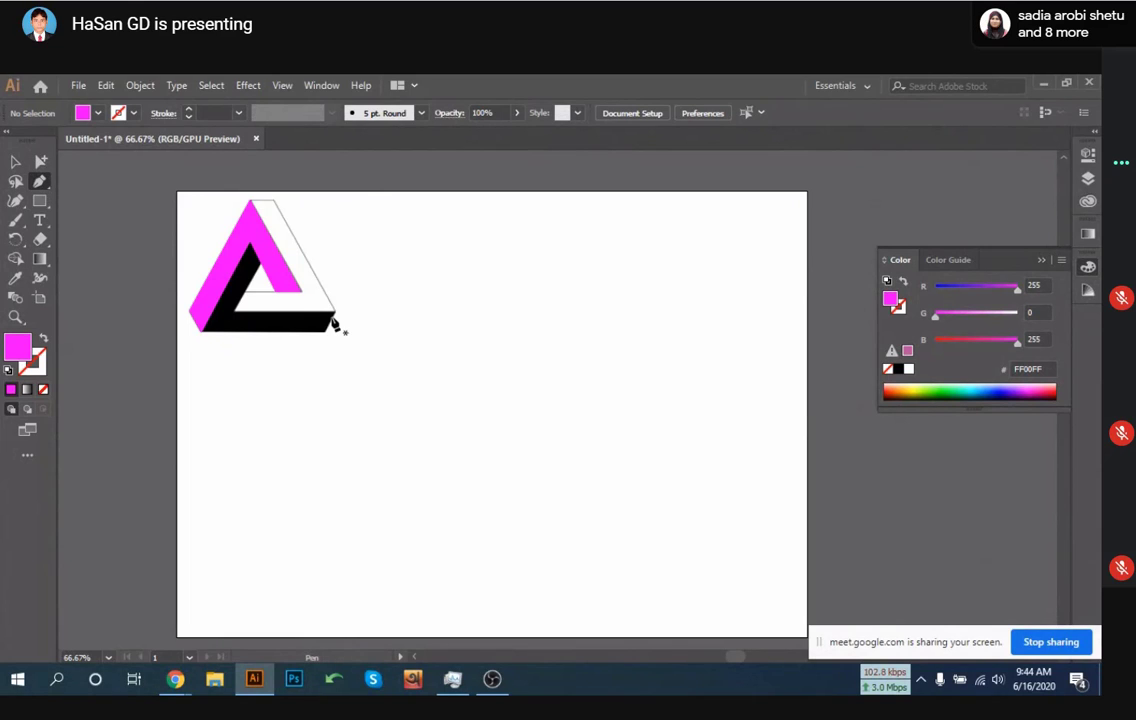
pyautogui.moveTo(333, 313); pyautogui.dragTo(323, 334)
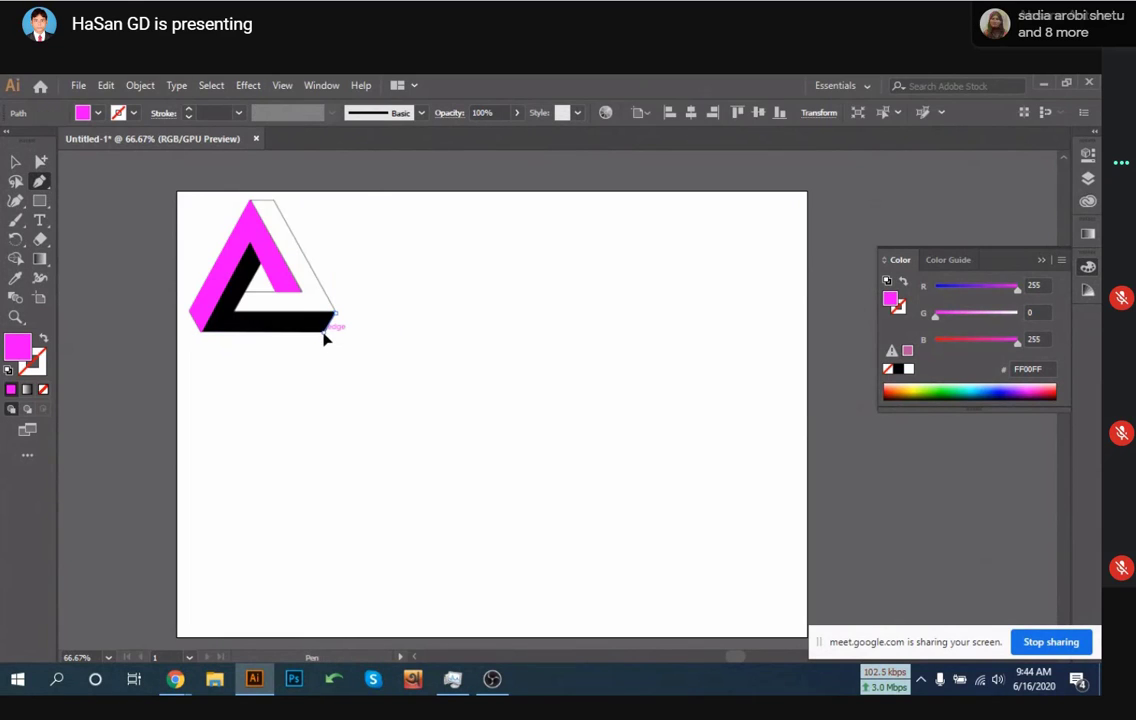
pyautogui.click(202, 331)
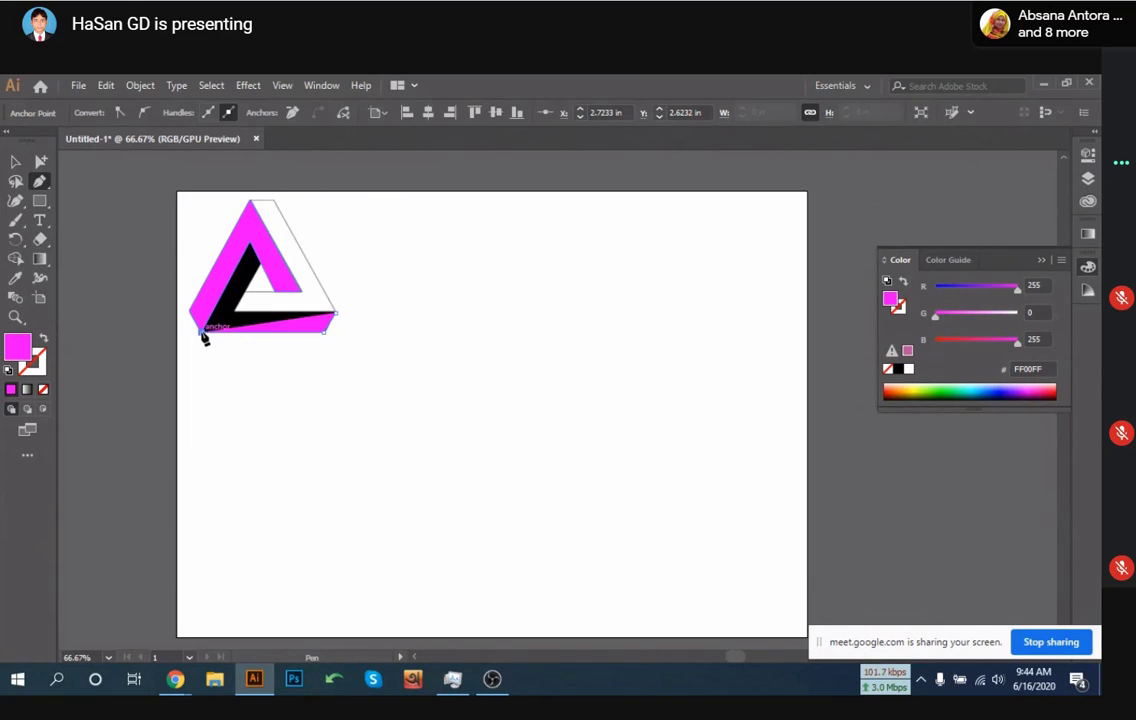
pyautogui.click(250, 241)
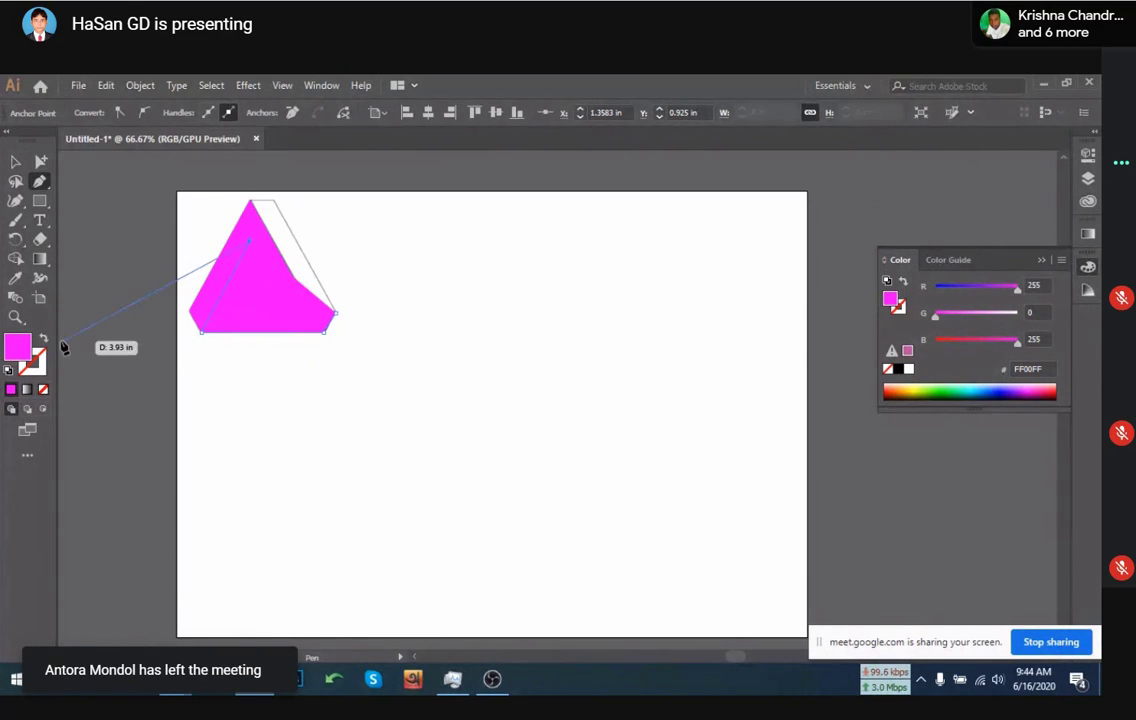
pyautogui.hotkey('shift', 'x')
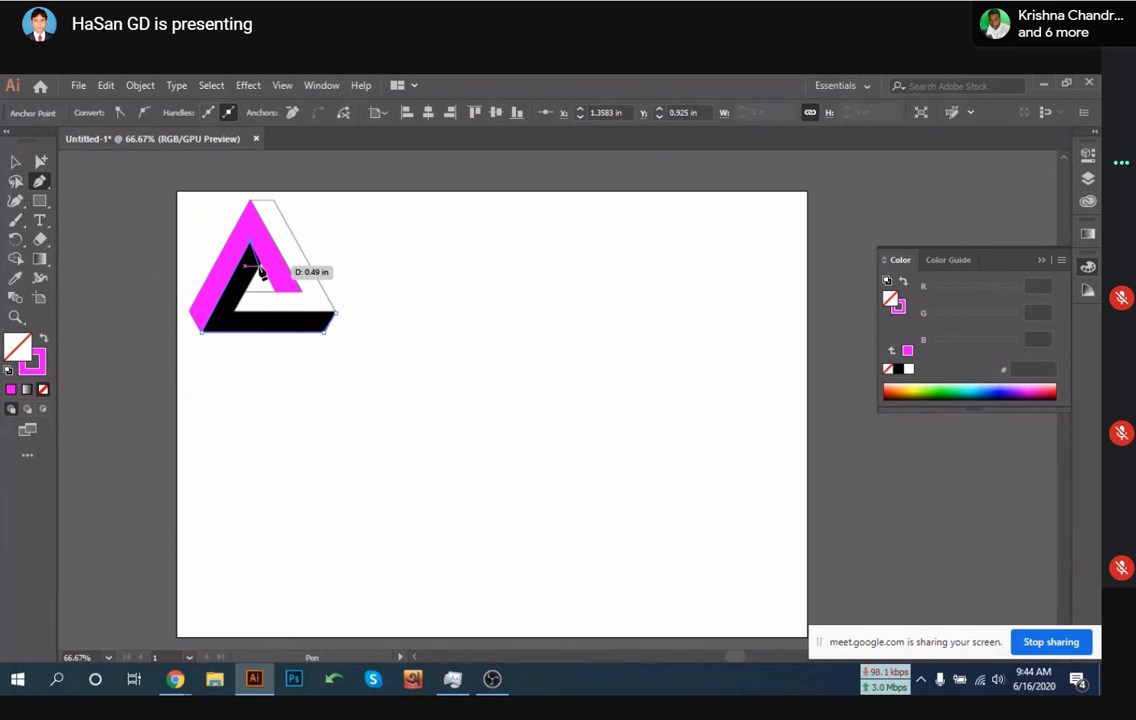
pyautogui.click(256, 276)
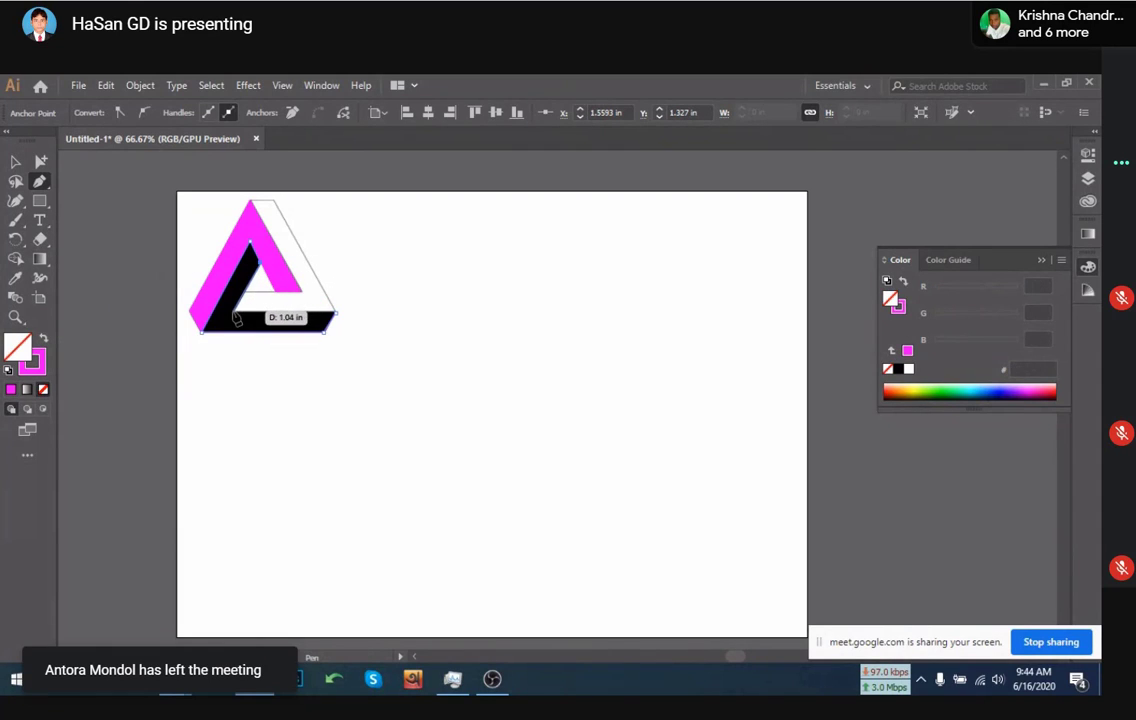
pyautogui.click(332, 324)
pyautogui.click(268, 288)
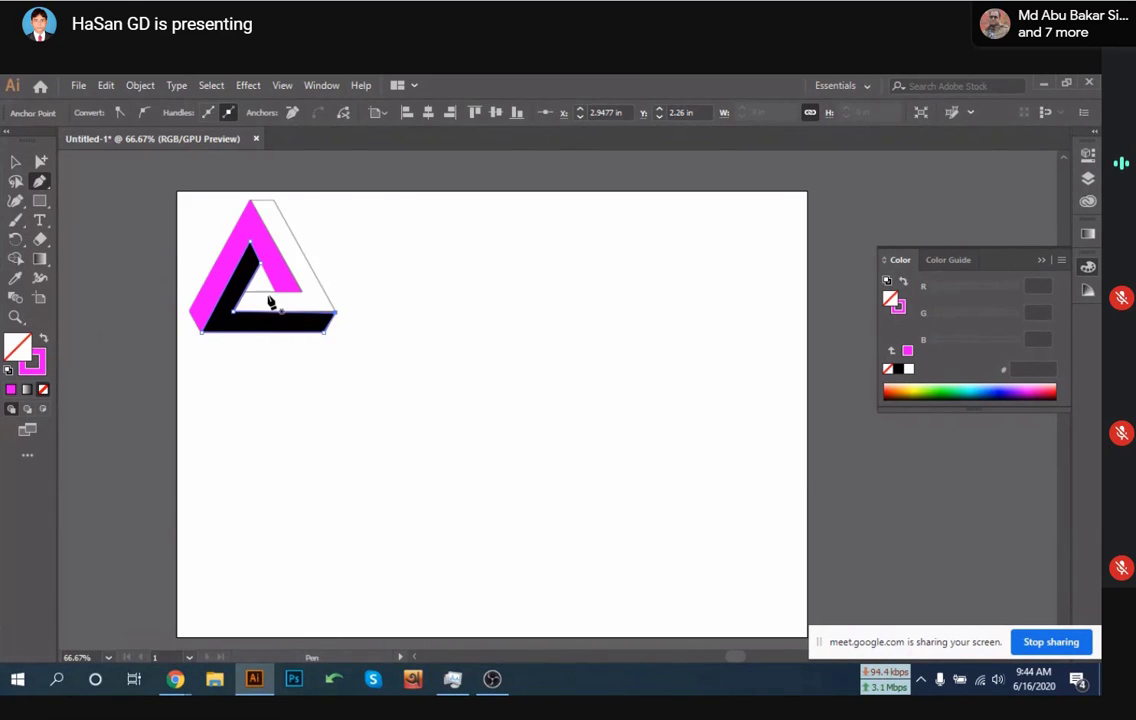
# Swap the stroke color back to the fill of the shape over the black face and make it blue 1881FF
pyautogui.click(41, 340)
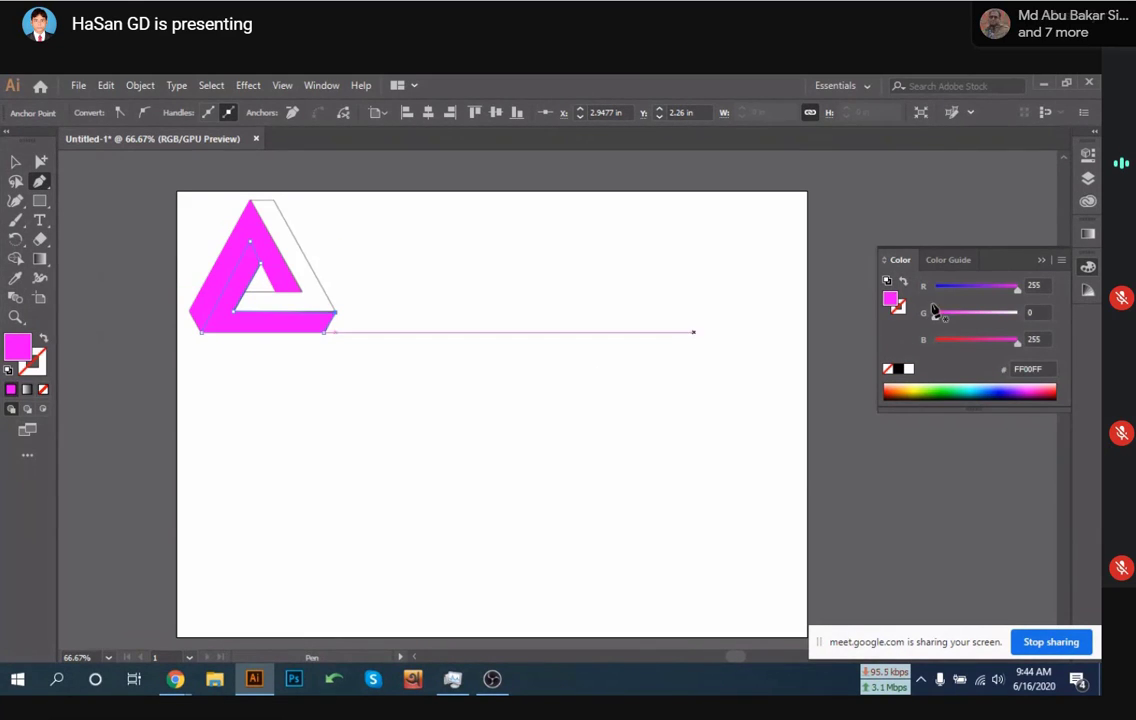
pyautogui.click(990, 314)
pyautogui.moveTo(990, 318); pyautogui.dragTo(943, 290)
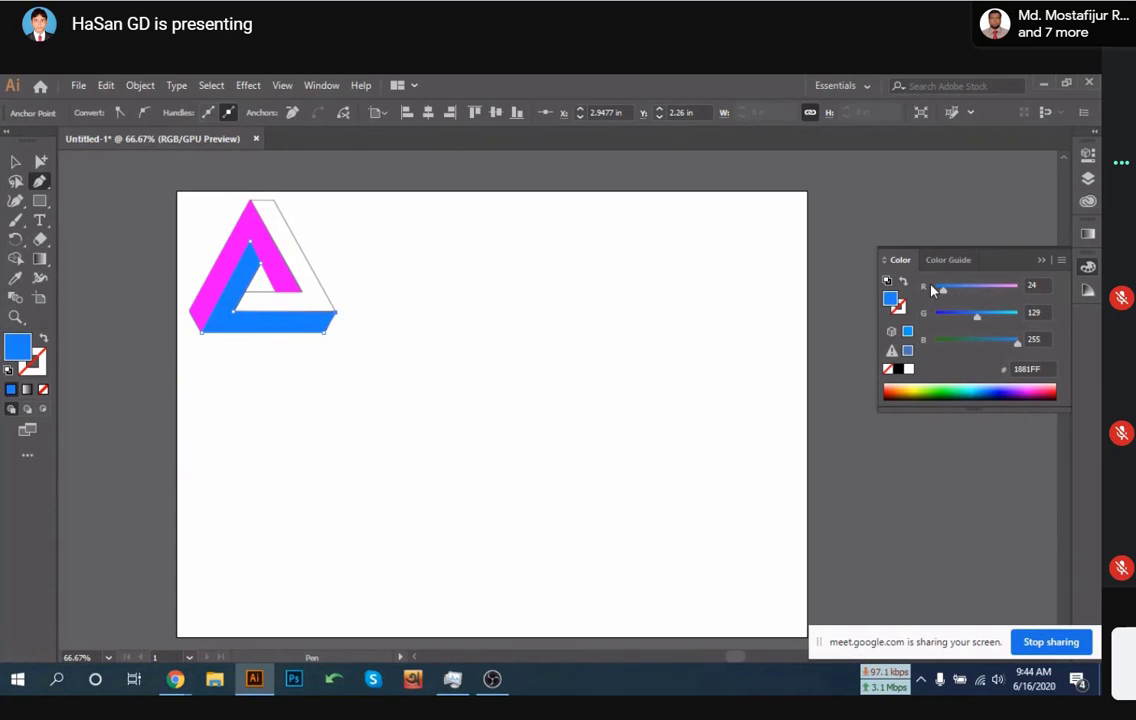
# Trace the white face of the Penrose triangle as a closed Pen path, swapping fill and stroke so the reference stays visible
pyautogui.click(275, 202)
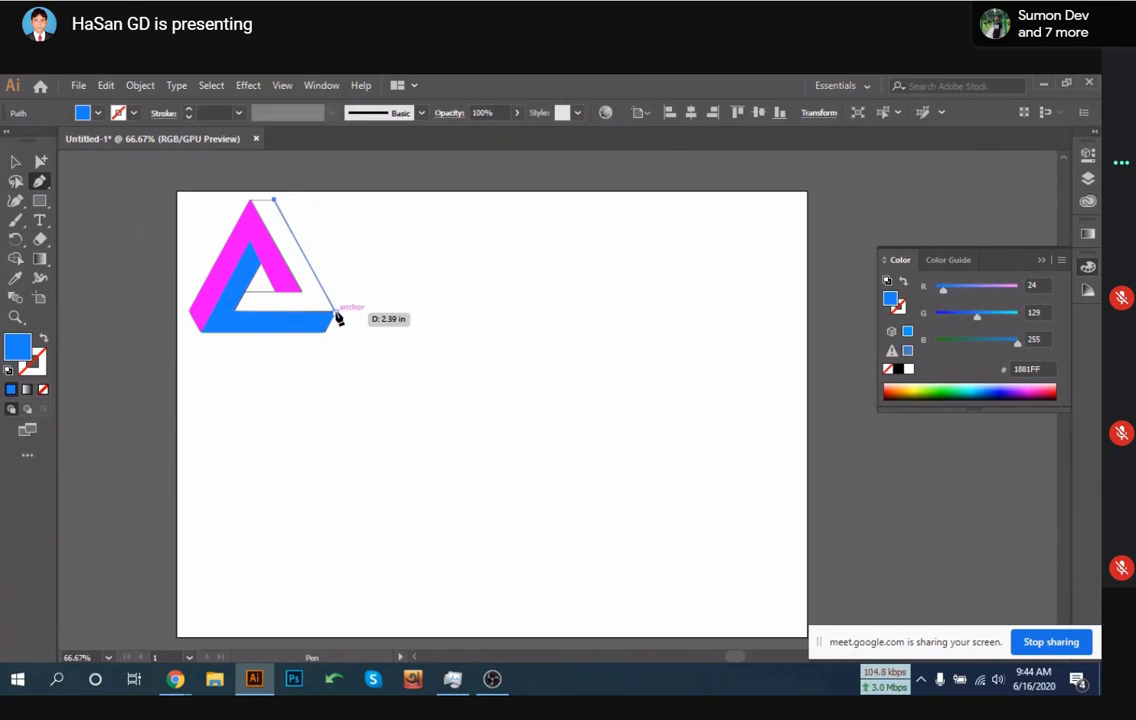
pyautogui.click(333, 314)
pyautogui.click(235, 312)
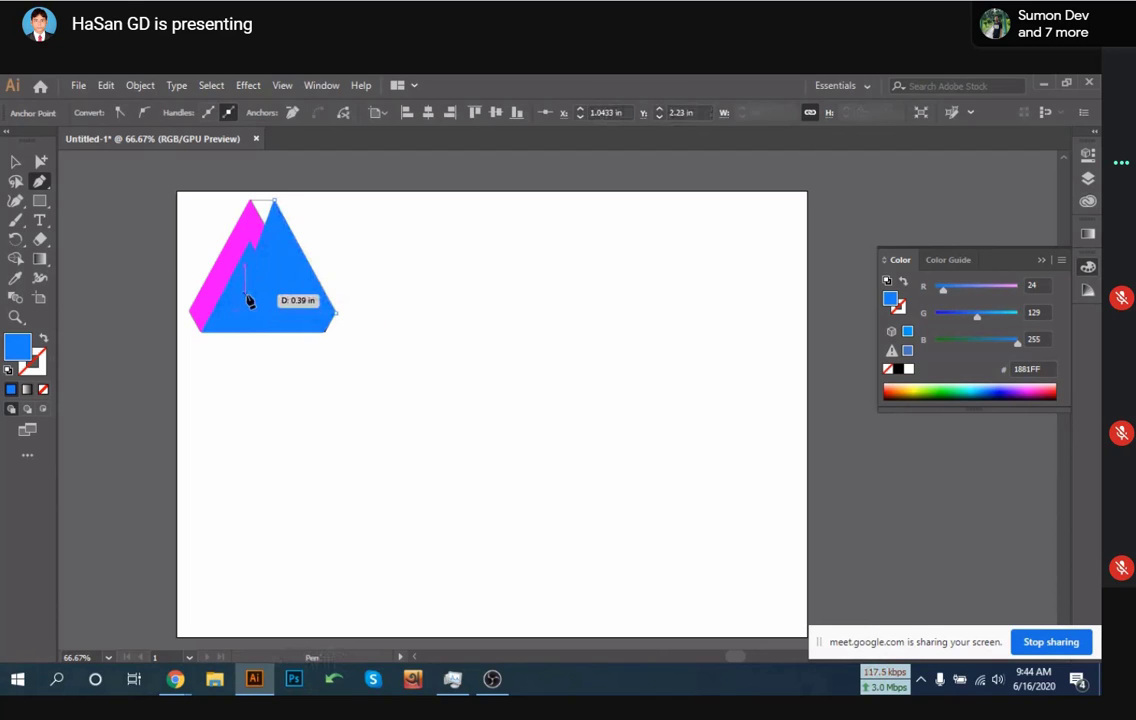
pyautogui.click(44, 339)
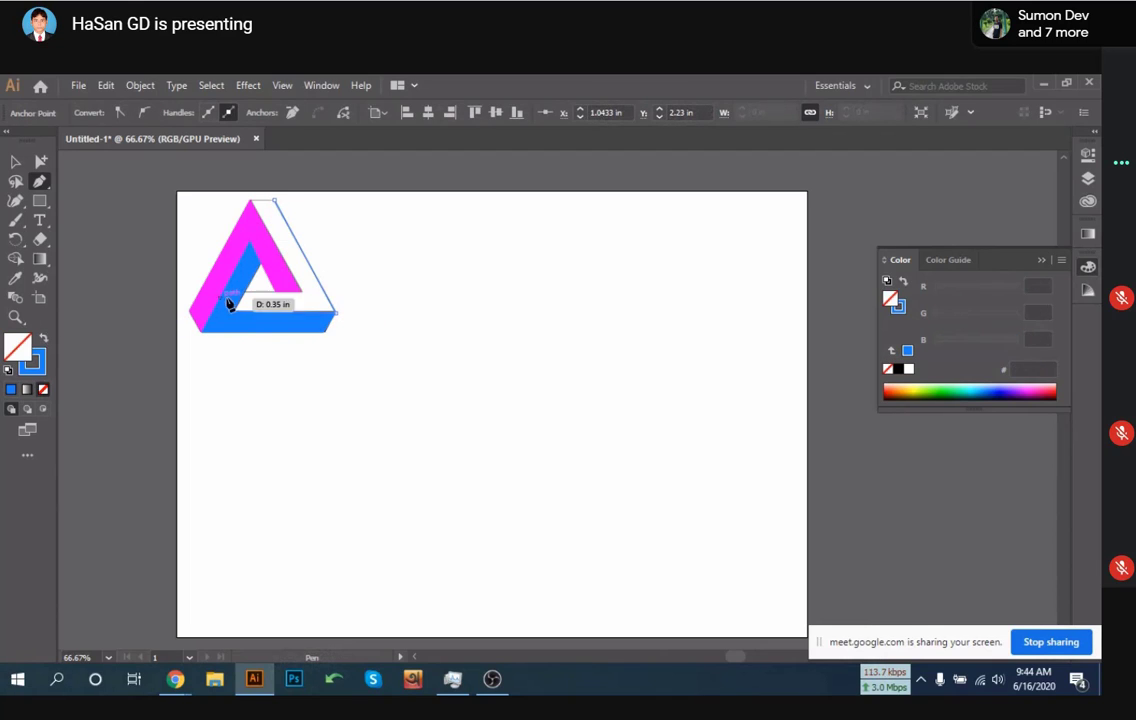
pyautogui.click(253, 294)
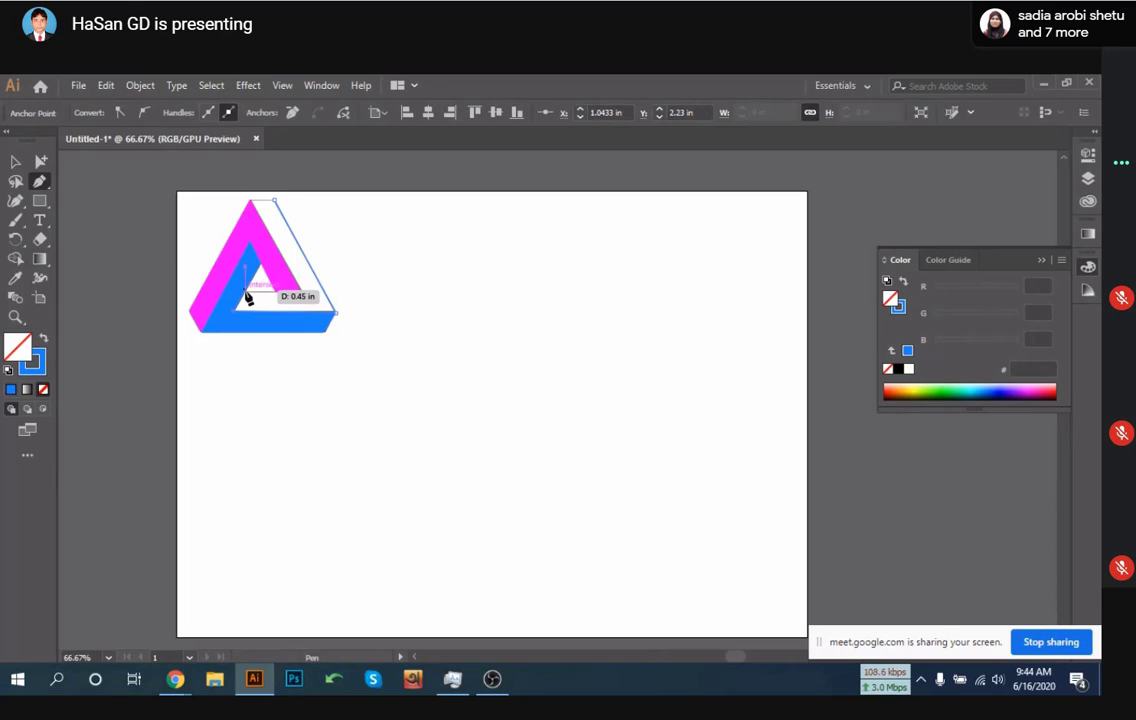
pyautogui.click(301, 292)
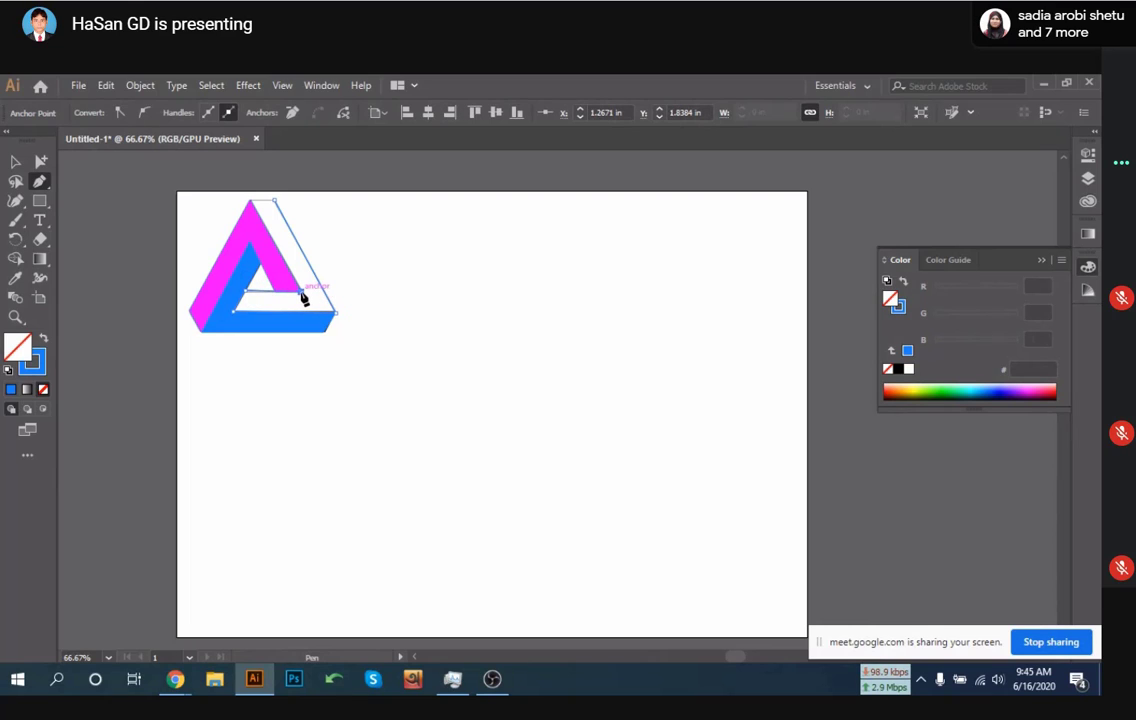
pyautogui.click(250, 202)
pyautogui.click(277, 202)
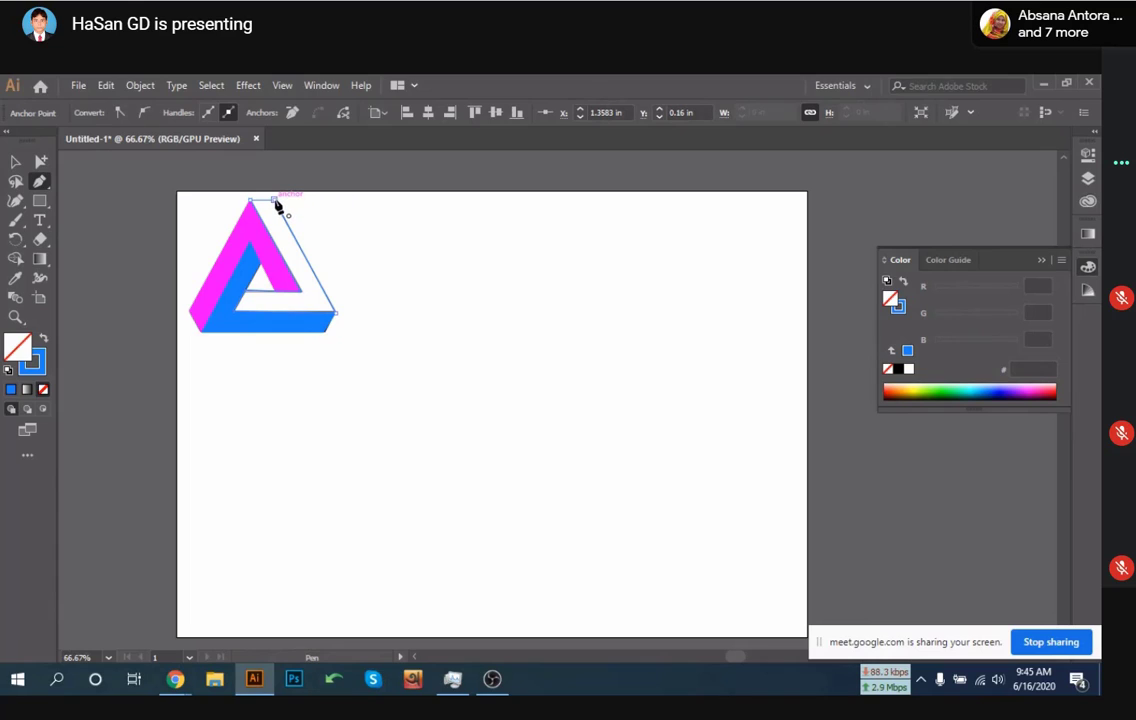
# Swap the stroke color back to the fill of the shape over the white face and make it orange CE8100
pyautogui.click(43, 339)
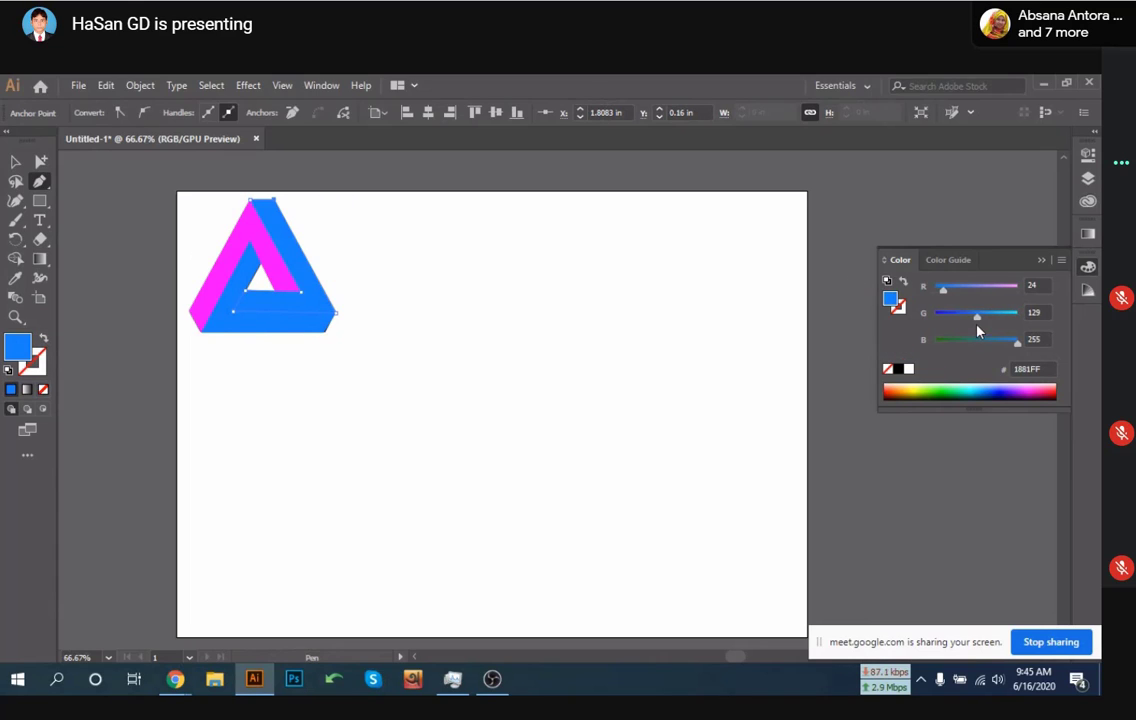
pyautogui.moveTo(977, 339); pyautogui.dragTo(938, 341)
pyautogui.moveTo(943, 289); pyautogui.dragTo(1001, 289)
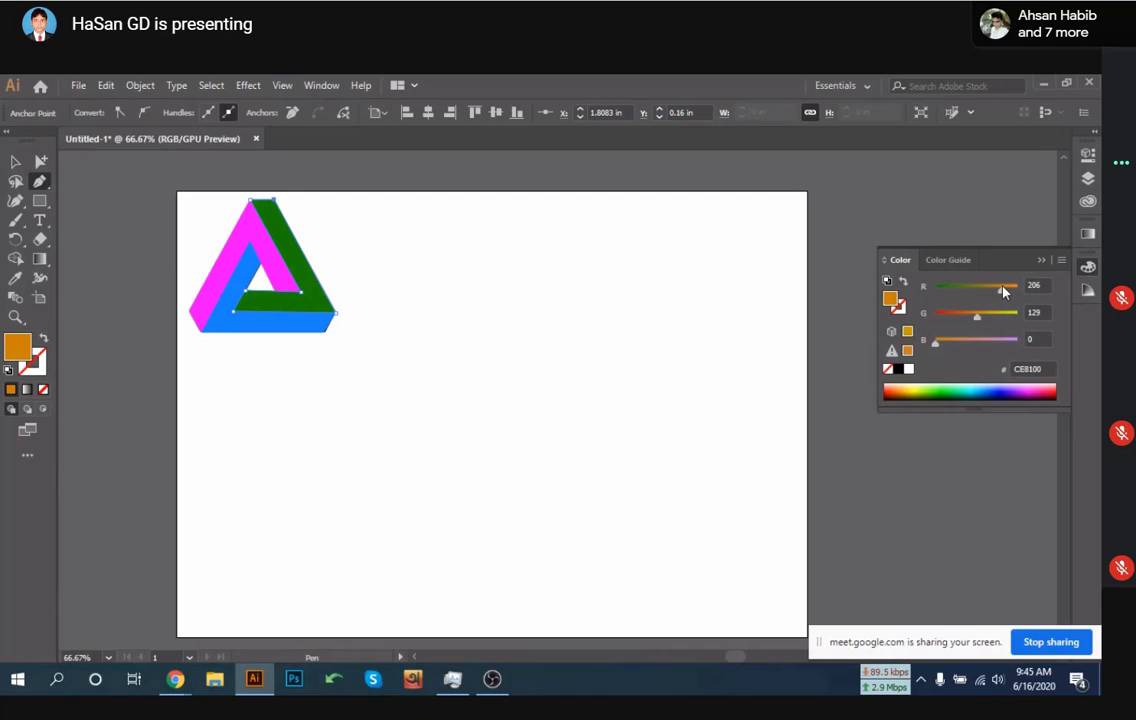
# Select the three colored shapes together and move them off the reference image toward the middle of the artboard
pyautogui.click(15, 162)
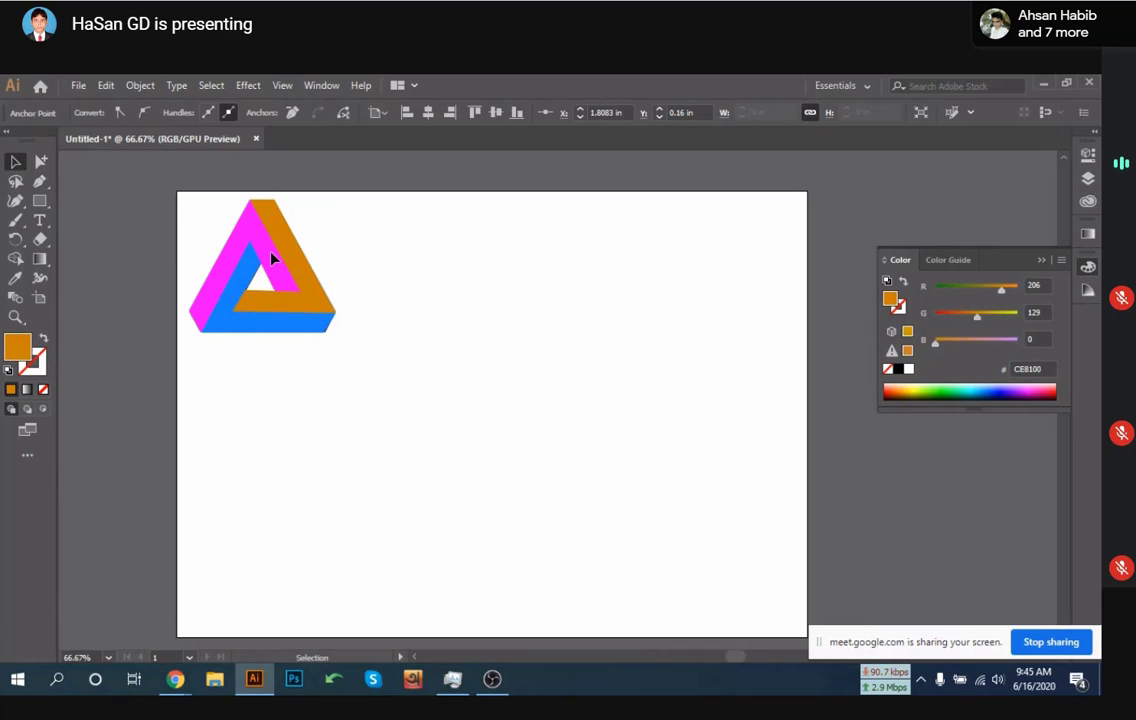
pyautogui.click(170, 218)
pyautogui.click(330, 304)
pyautogui.moveTo(330, 304); pyautogui.dragTo(609, 359)
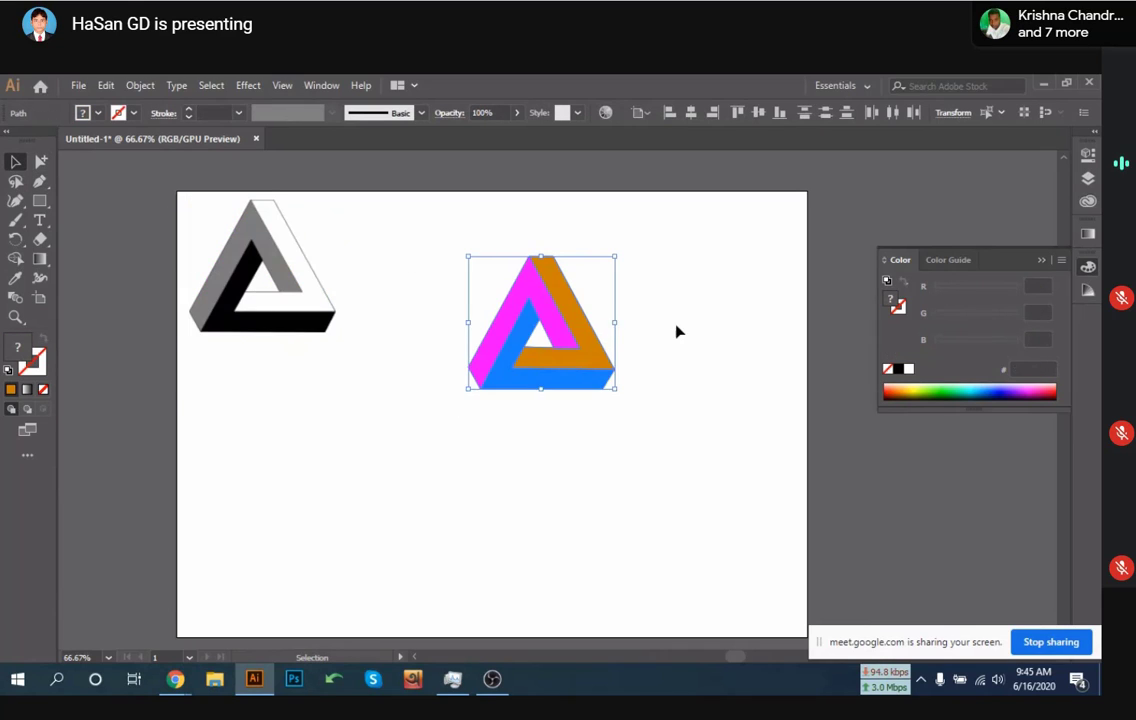
pyautogui.click(737, 326)
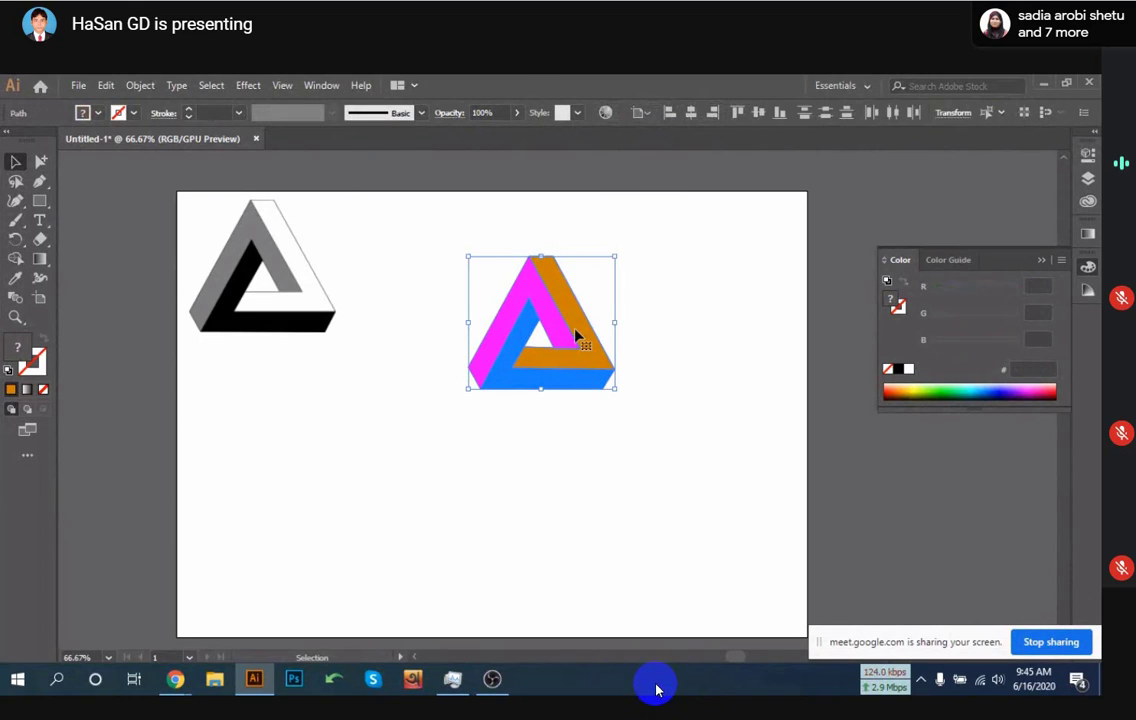
pyautogui.click(666, 686)
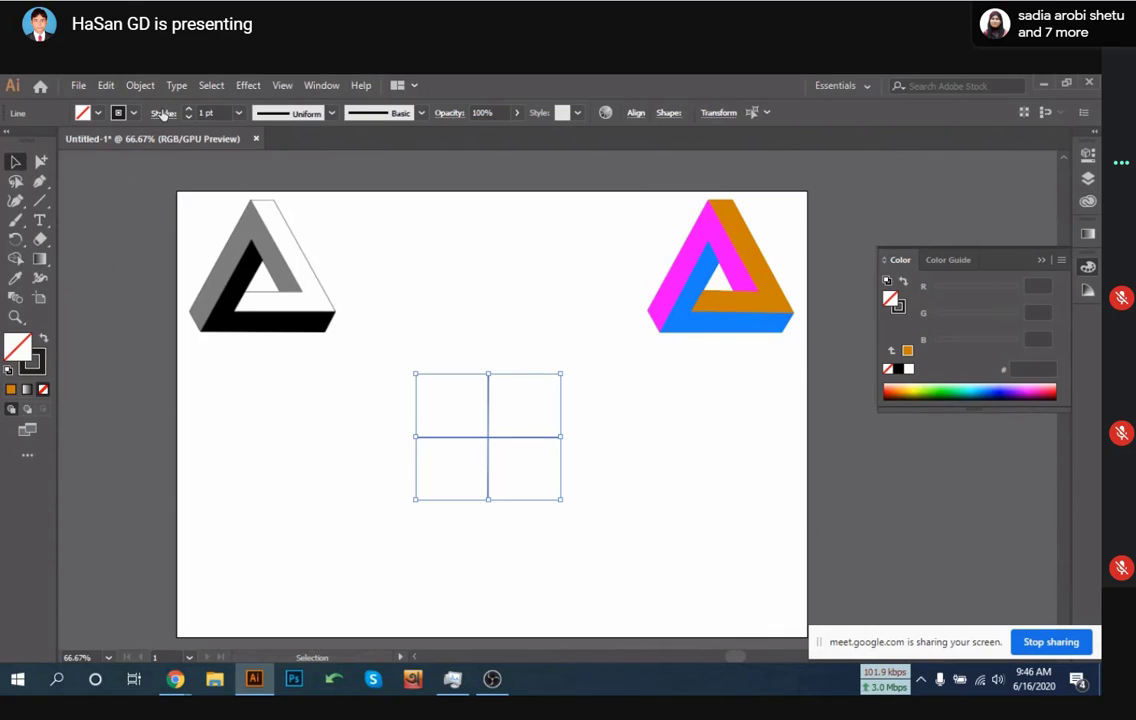
# Set the stroke weight of the two crossed lines to 0.5 pt and deselect them
pyautogui.click(239, 113)
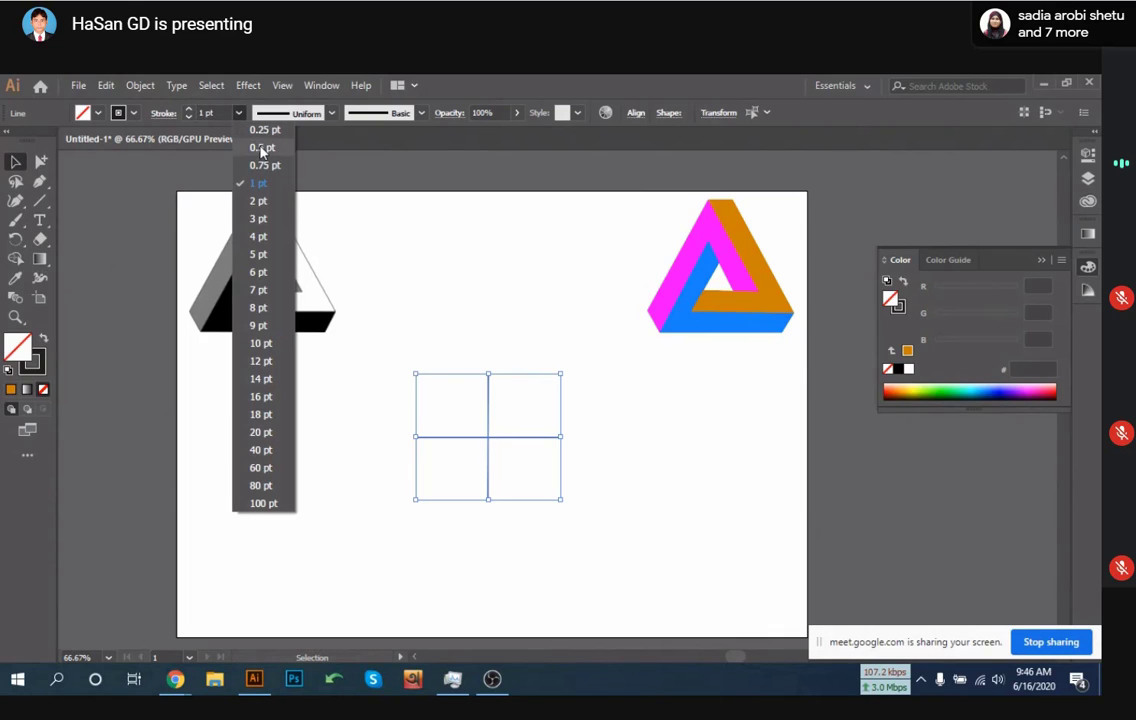
pyautogui.click(261, 148)
pyautogui.click(535, 335)
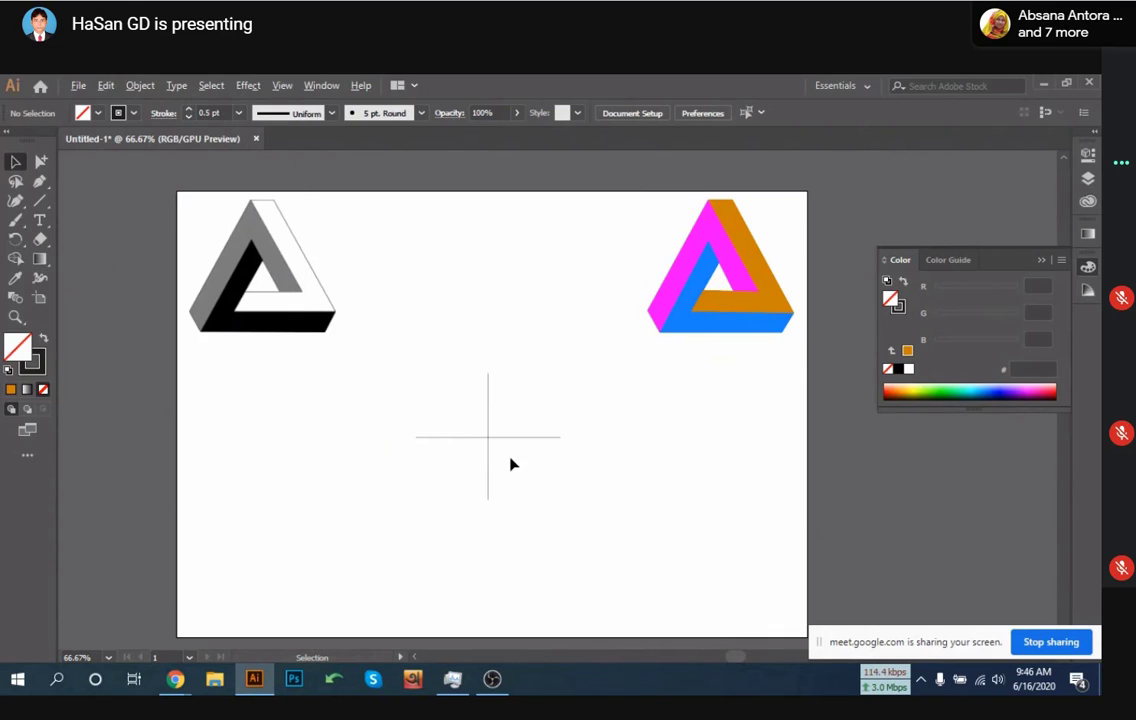
# Draw a long horizontal line just below the crossed lines, extending past both sides of the artboard
pyautogui.scroll(2, 510, 458)
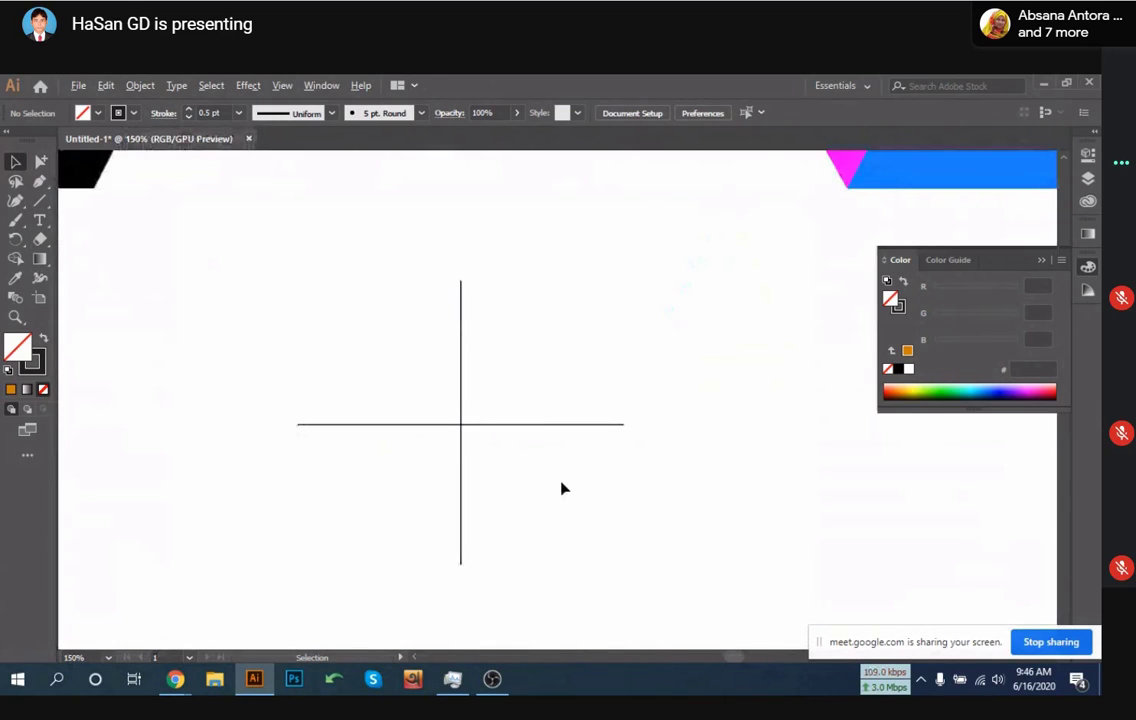
pyautogui.scroll(-1, 561, 488)
pyautogui.moveTo(568, 507); pyautogui.dragTo(489, 456)
pyautogui.scroll(-1, 523, 481)
pyautogui.press('\\')
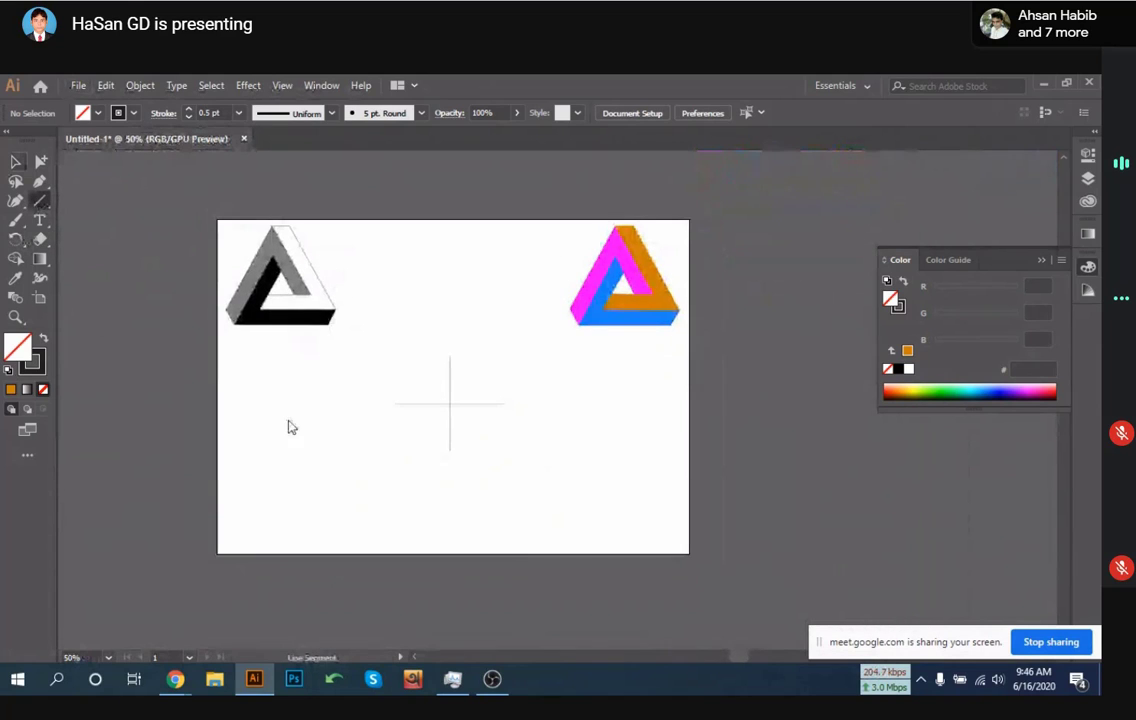
pyautogui.moveTo(181, 455); pyautogui.dragTo(798, 455)
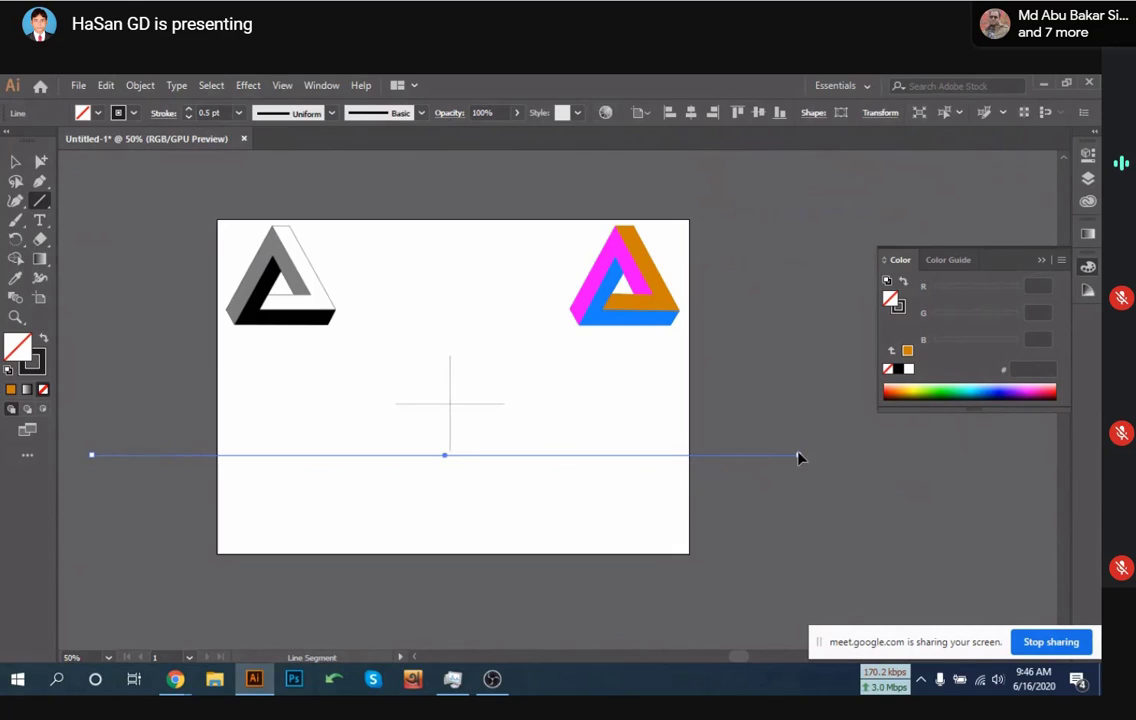
pyautogui.press('v')
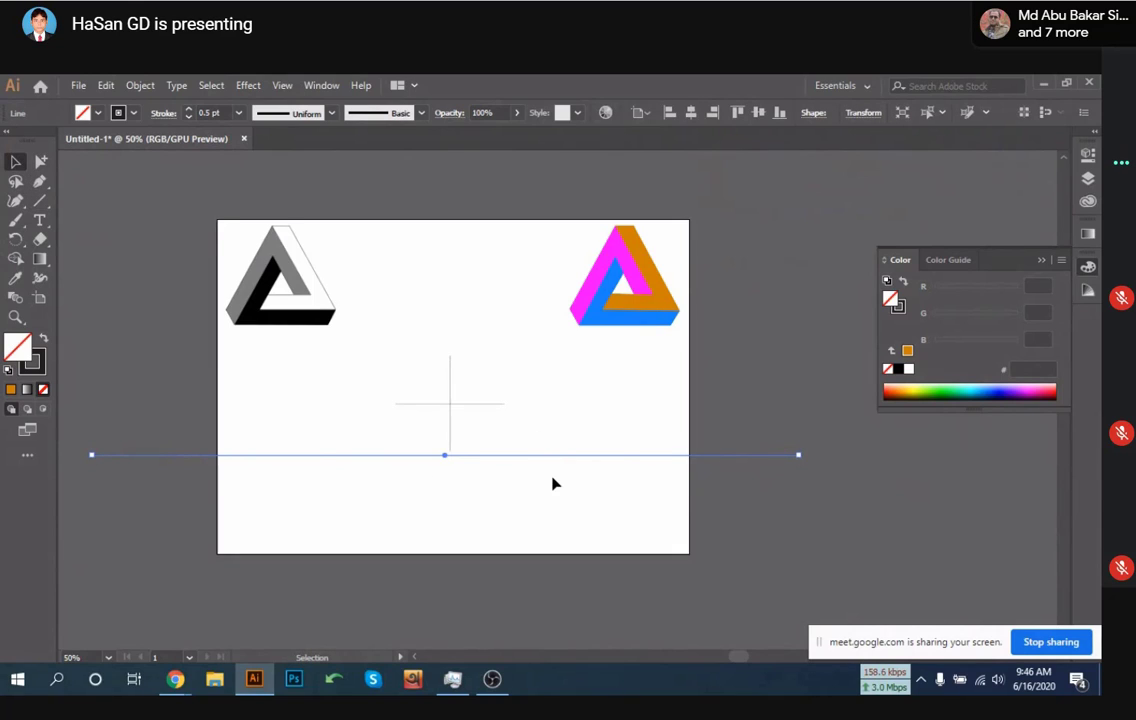
# Copy the long horizontal line about 0.78 in straight down and repeat the copy once for three evenly spaced lines
pyautogui.scroll(1, 553, 482)
pyautogui.moveTo(455, 448); pyautogui.dragTo(471, 496)
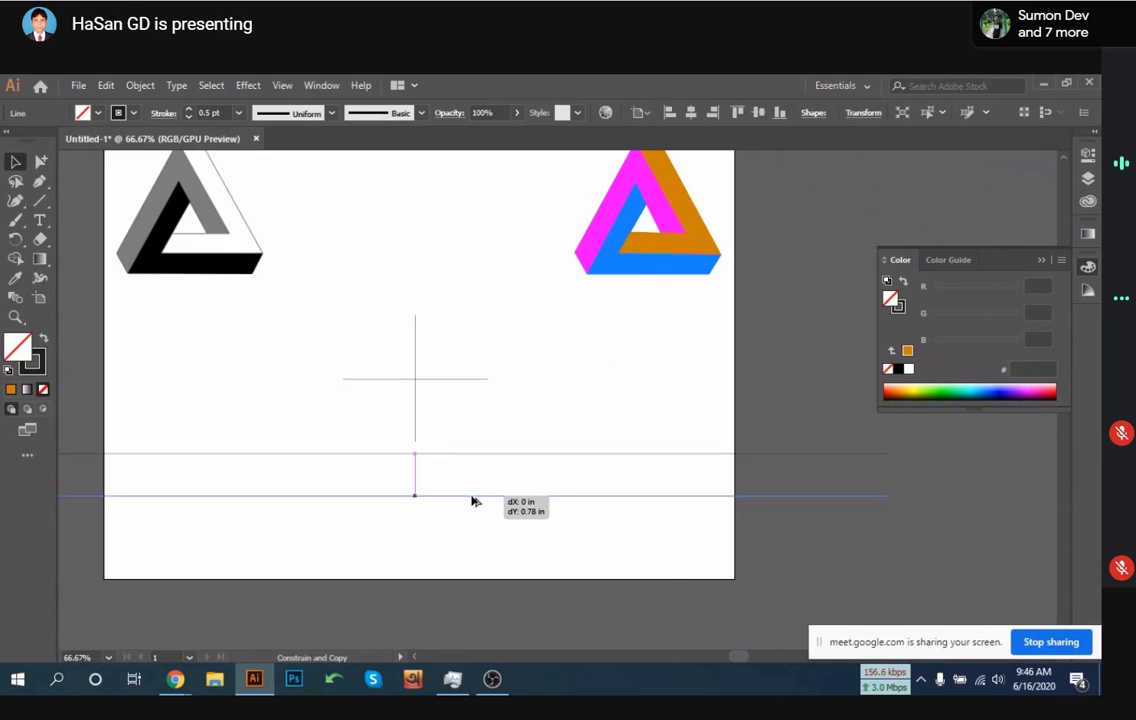
pyautogui.moveTo(472, 497); pyautogui.dragTo(472, 491)
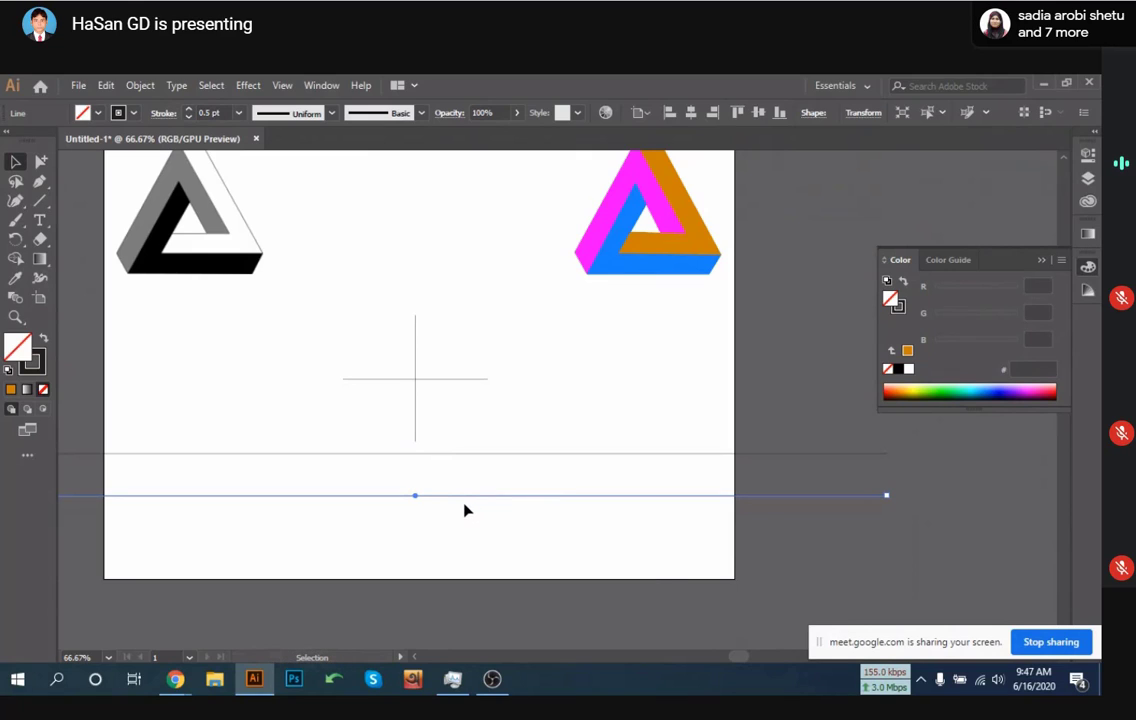
pyautogui.press('a')
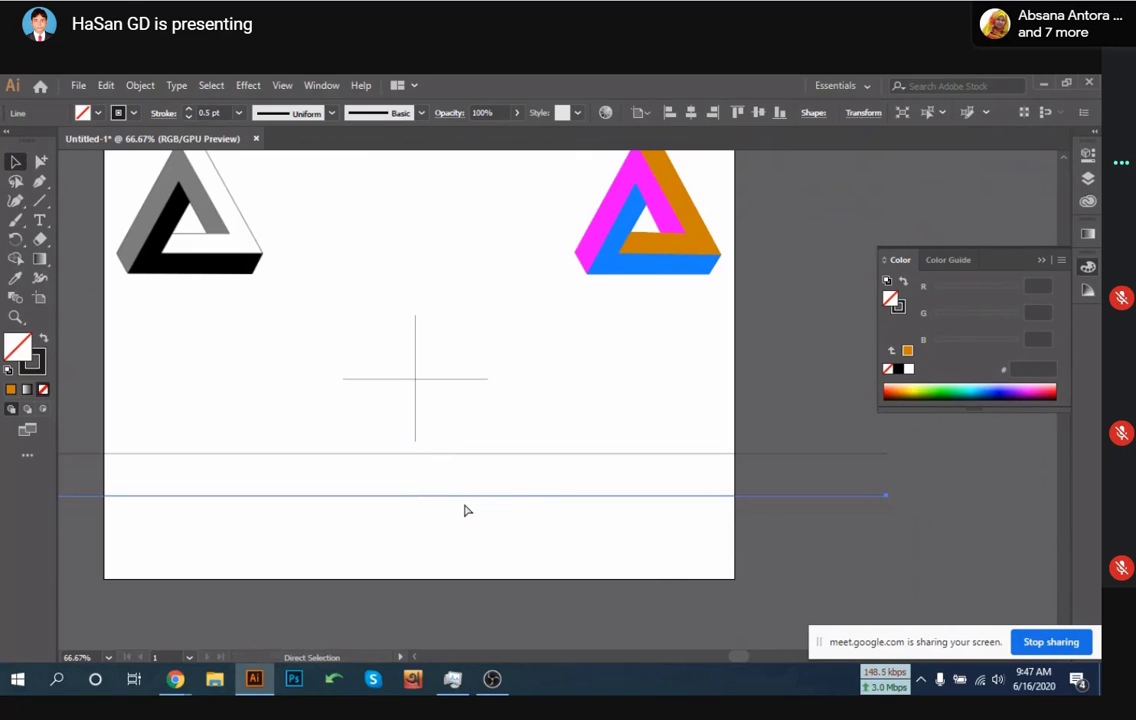
pyautogui.hotkey('ctrl', 'd')
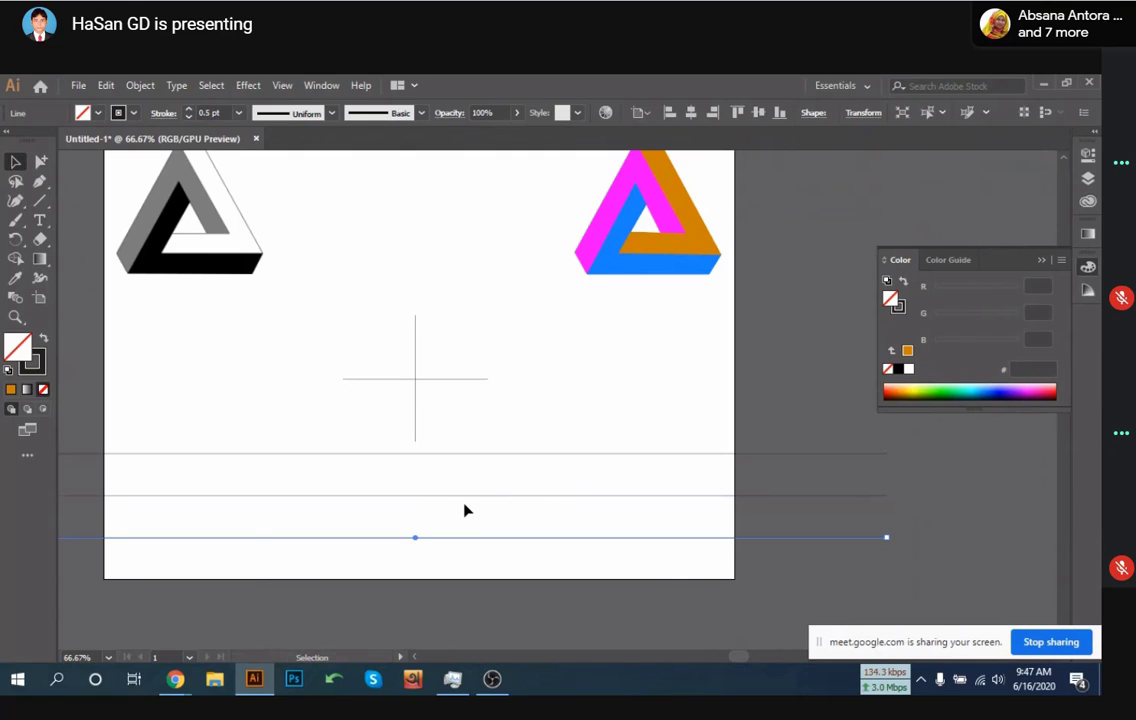
pyautogui.moveTo(643, 377); pyautogui.dragTo(700, 590)
pyautogui.click(640, 610)
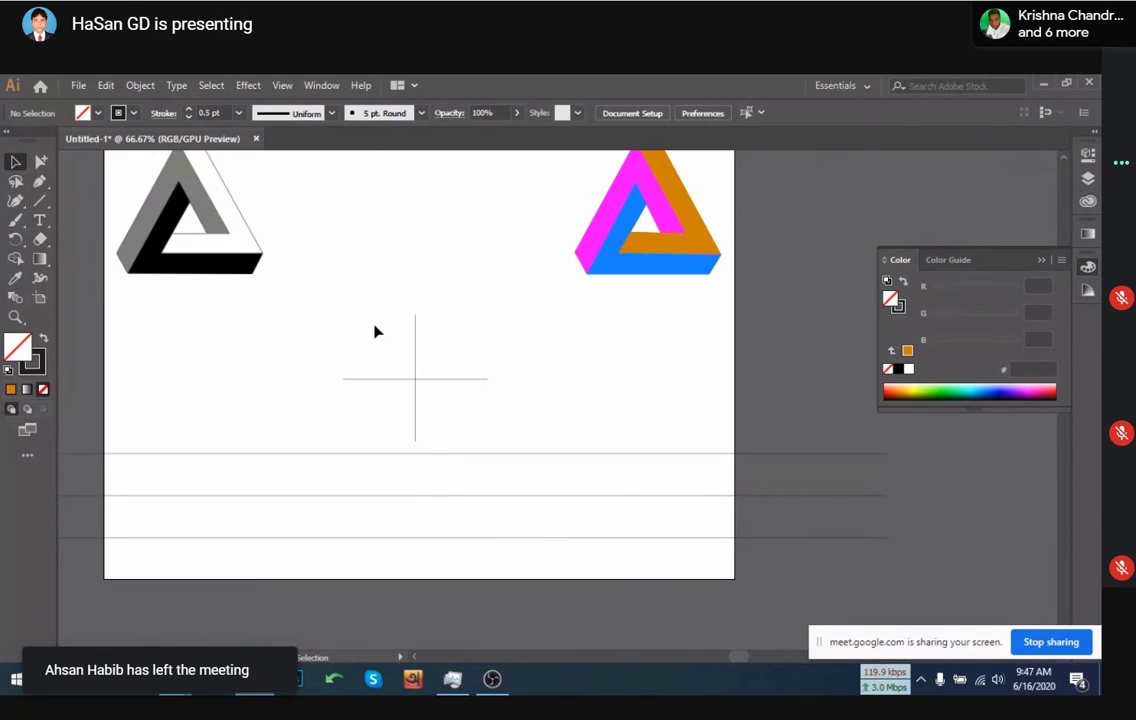
# Examine the two crossed lines and the point where they intersect
pyautogui.moveTo(349, 302); pyautogui.dragTo(489, 424)
pyautogui.click(557, 399)
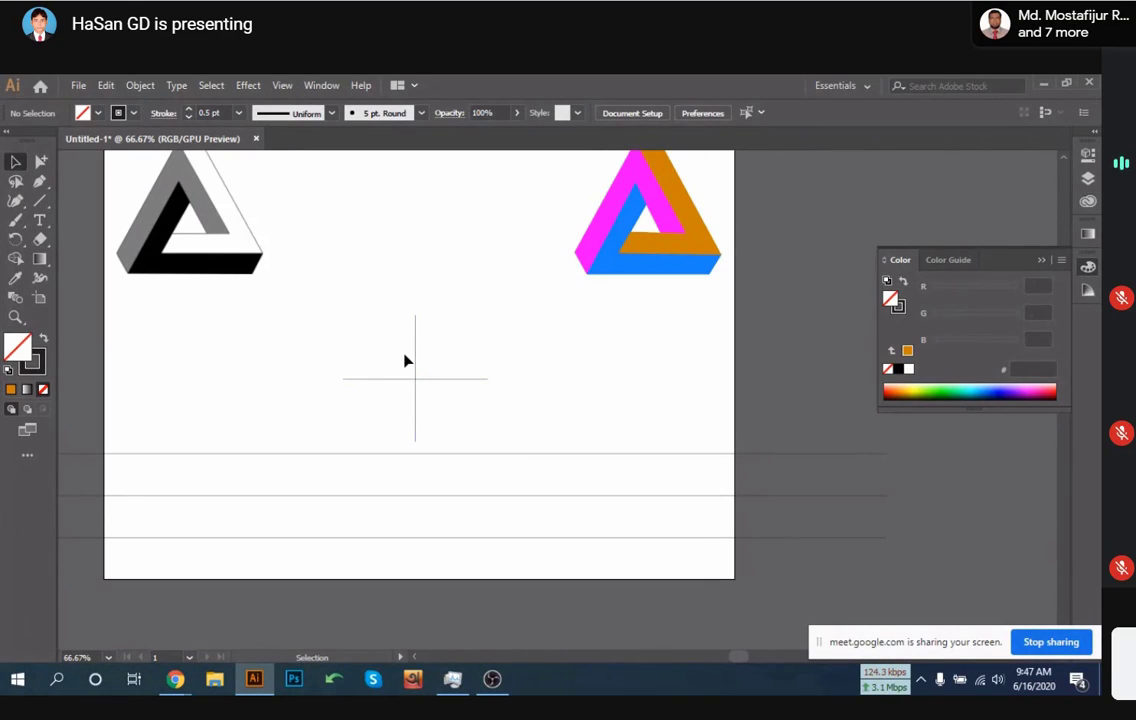
pyautogui.scroll(10, 405, 360)
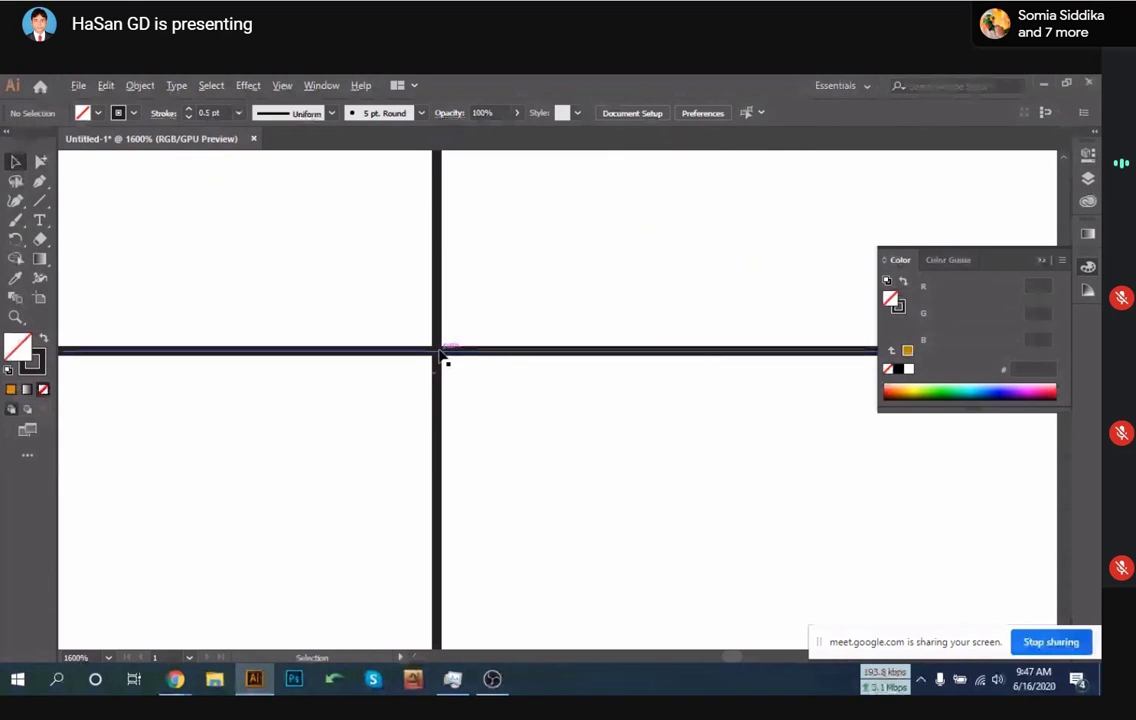
pyautogui.scroll(-10, 440, 355)
pyautogui.moveTo(365, 317); pyautogui.dragTo(463, 390)
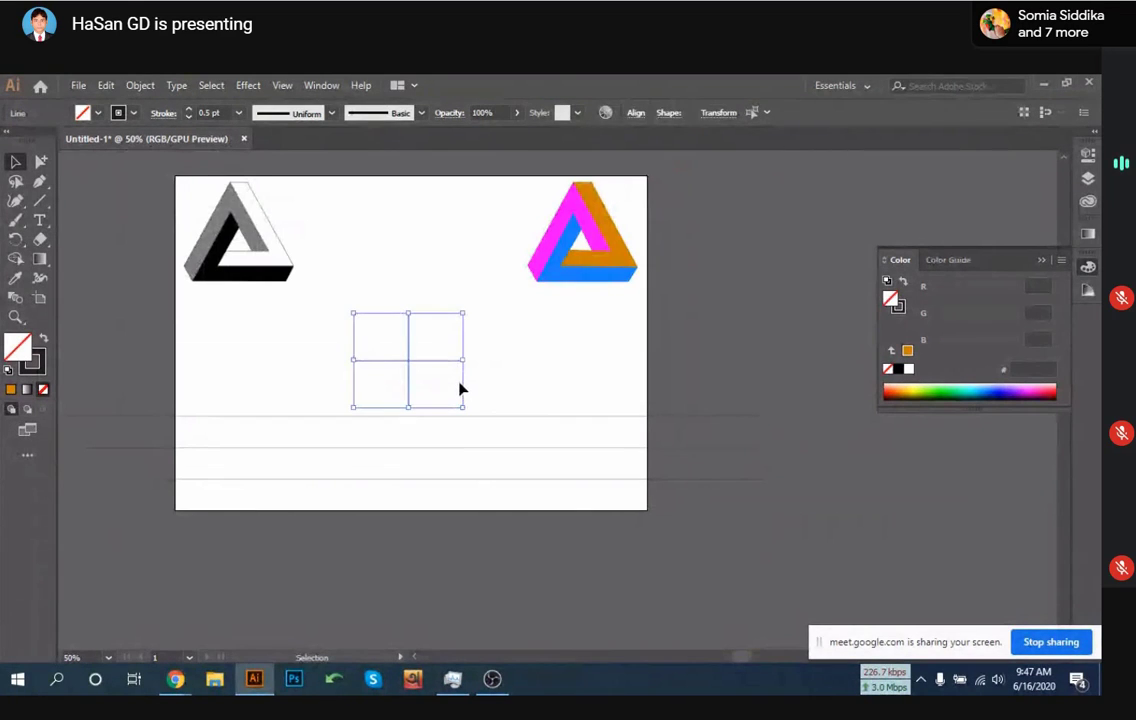
pyautogui.press('a')
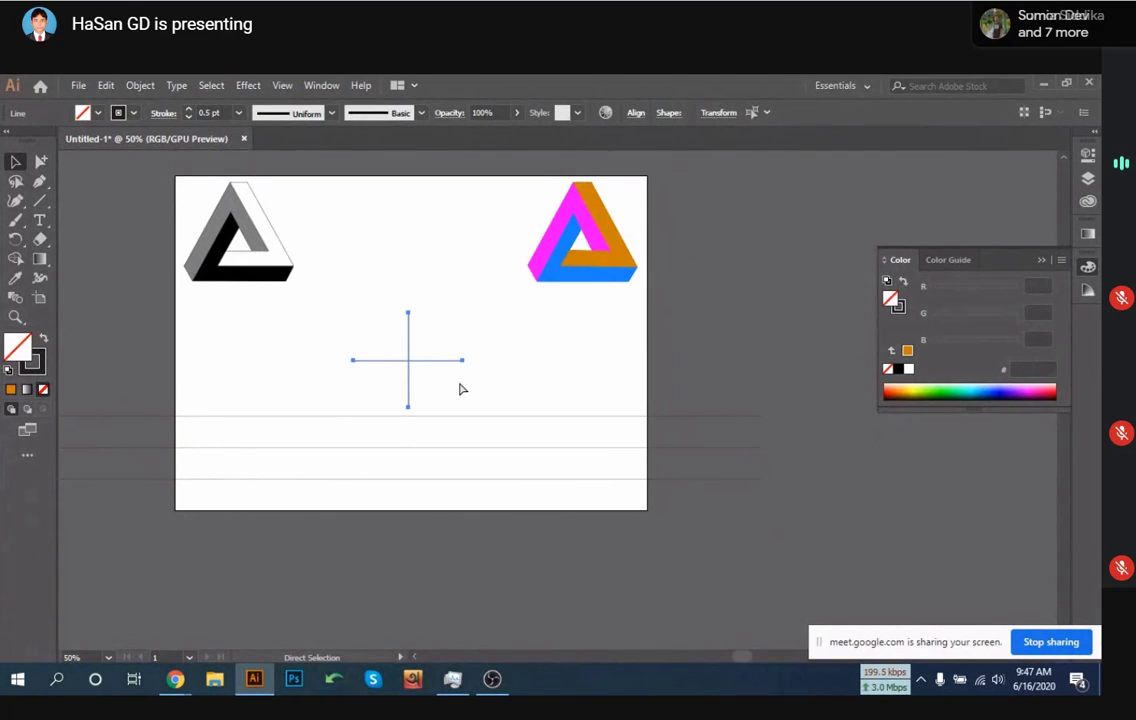
pyautogui.press('v')
pyautogui.click(470, 384)
pyautogui.moveTo(330, 308); pyautogui.dragTo(451, 387)
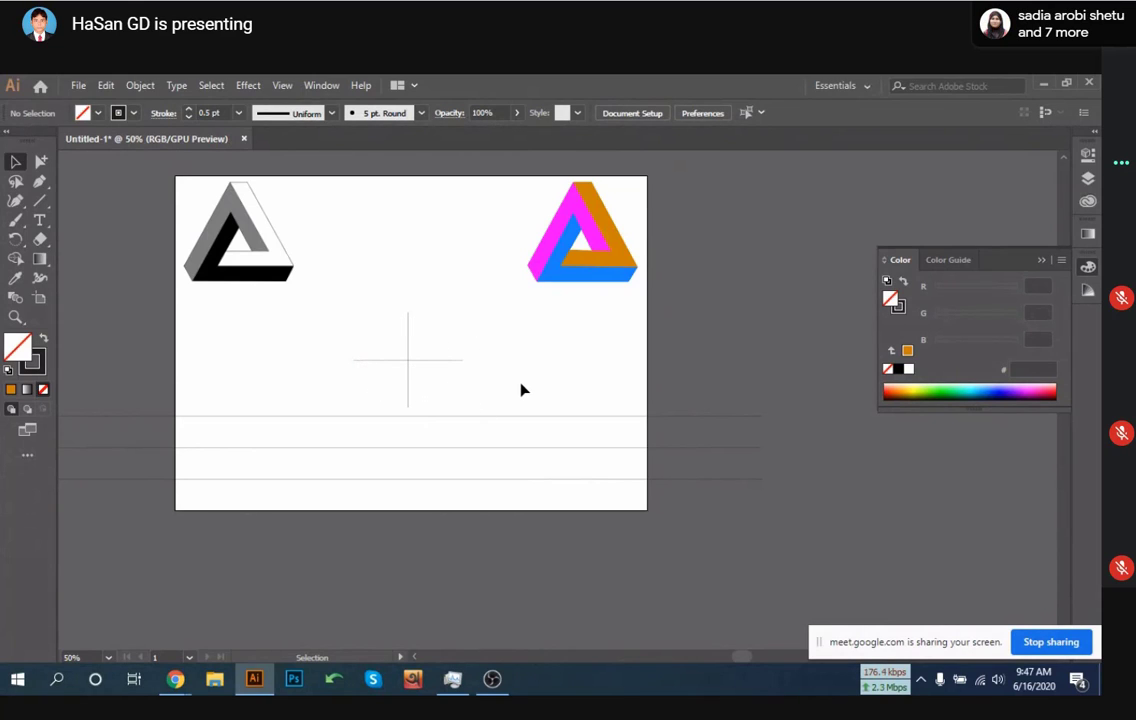
# Select the three long horizontal lines and activate the Rotate tool
pyautogui.moveTo(520, 370); pyautogui.dragTo(545, 556)
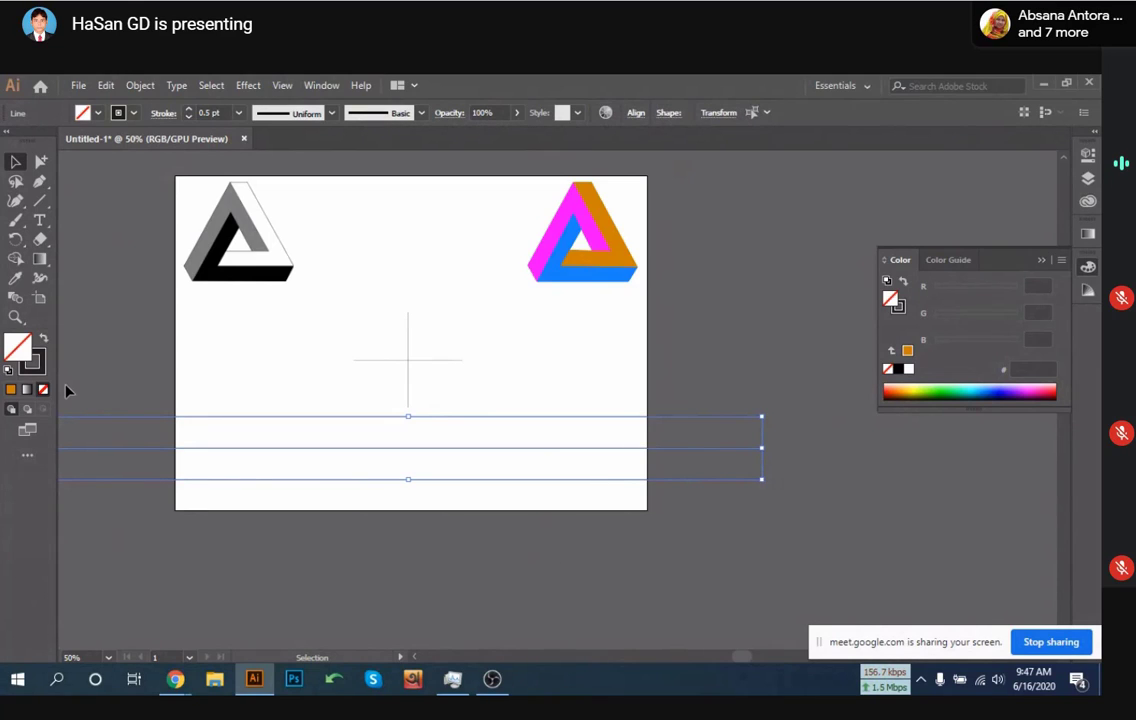
pyautogui.click(14, 243)
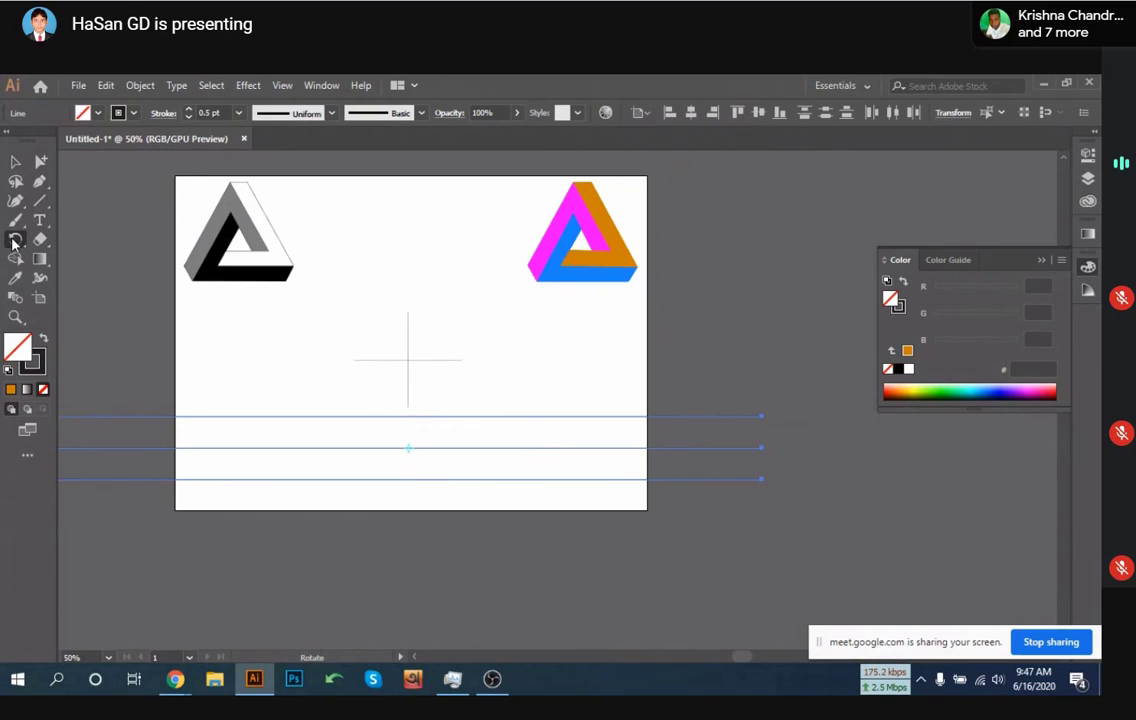
pyautogui.scroll(7, 420, 377)
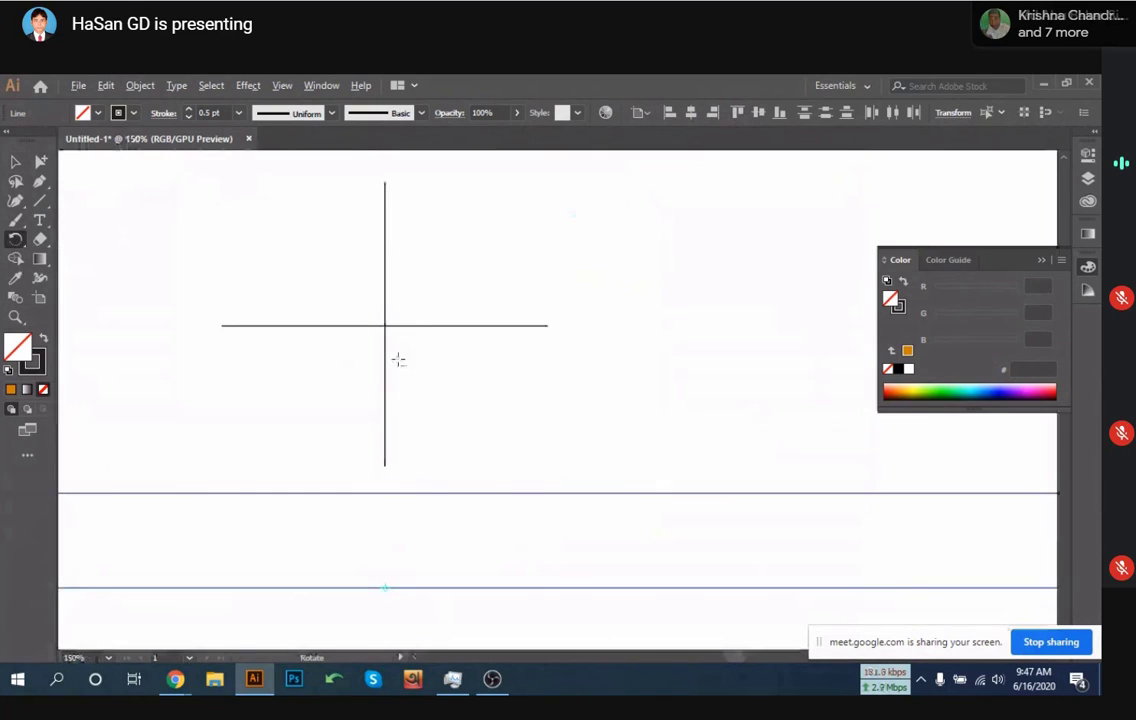
pyautogui.moveTo(442, 412); pyautogui.dragTo(476, 503)
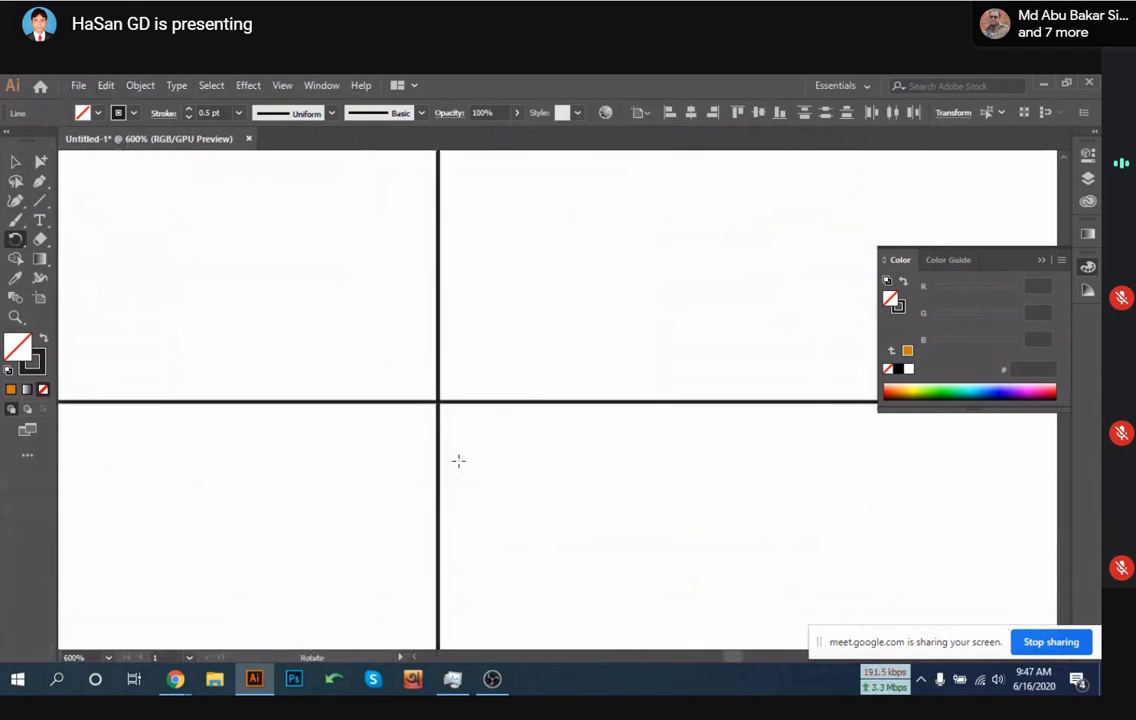
pyautogui.keyDown('alt'); pyautogui.click(440, 408); pyautogui.keyUp('alt')
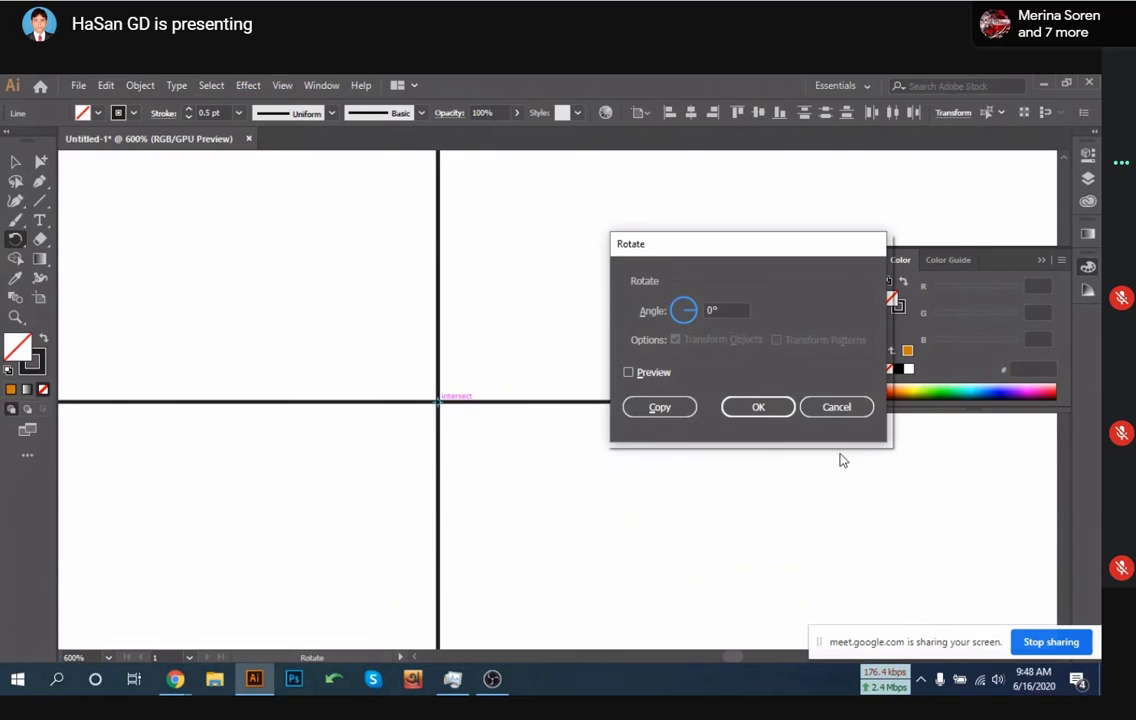
pyautogui.click(837, 407)
pyautogui.scroll(-2, 580, 412)
pyautogui.scroll(-5, 580, 410)
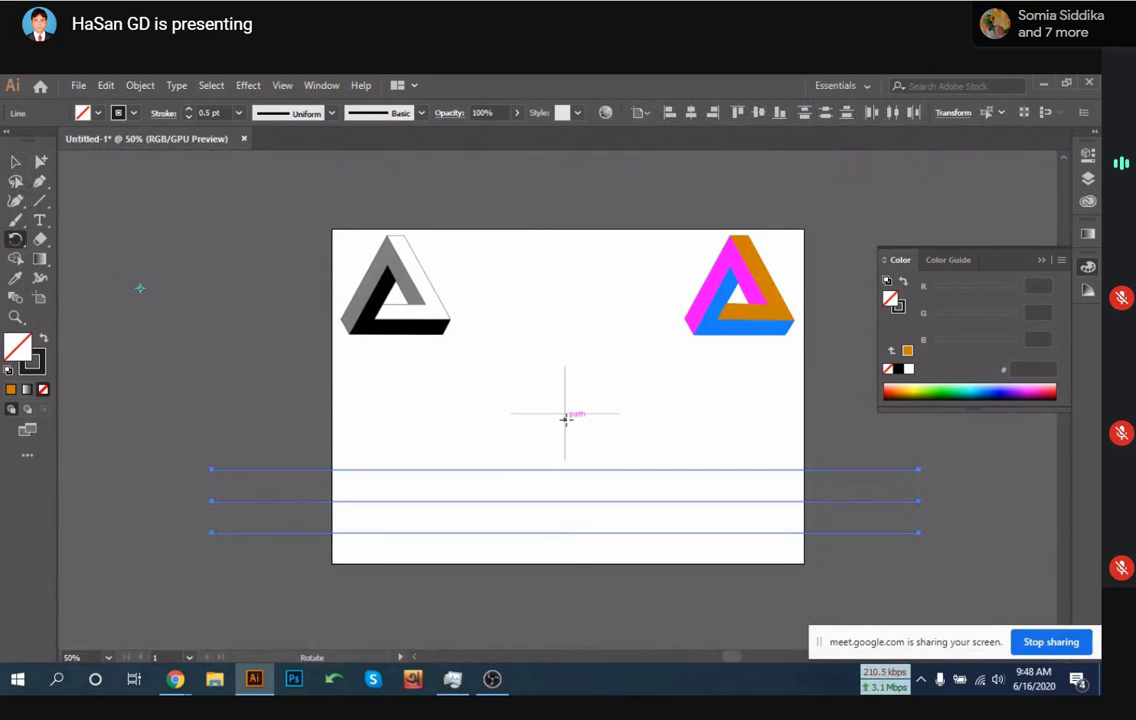
# Create a copy of the three horizontal lines rotated by 360/3 degrees about the intersection of the two crossed lines
pyautogui.scroll(1, 565, 423)
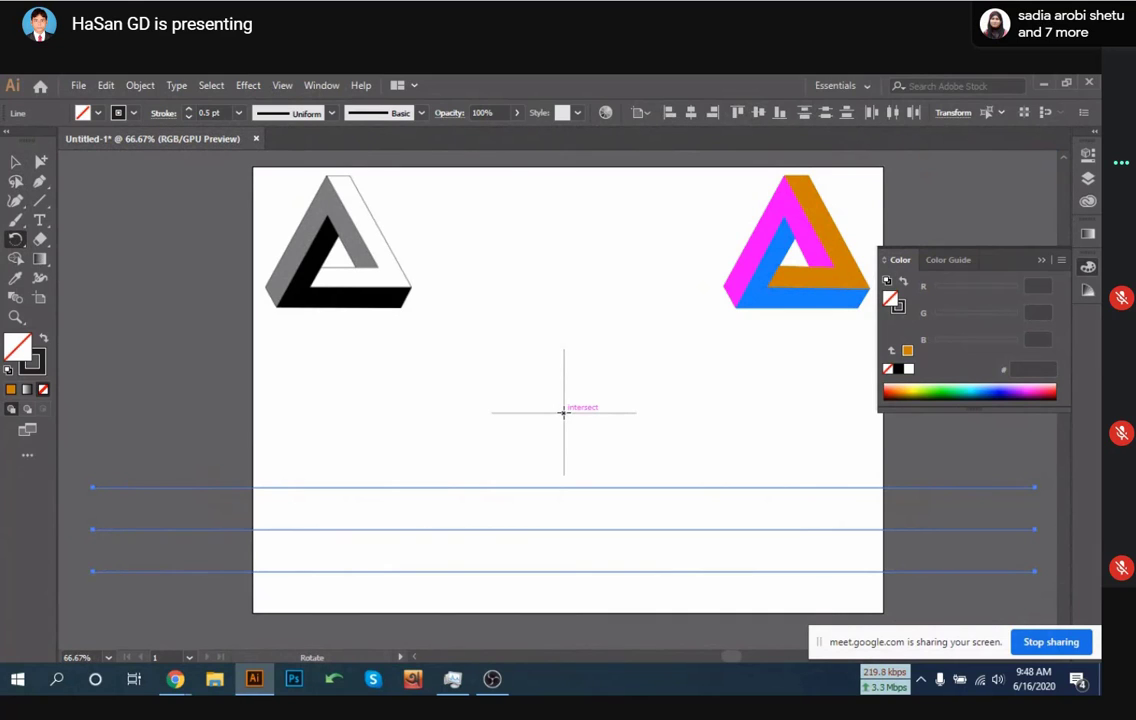
pyautogui.keyDown('alt'); pyautogui.click(563, 411); pyautogui.keyUp('alt')
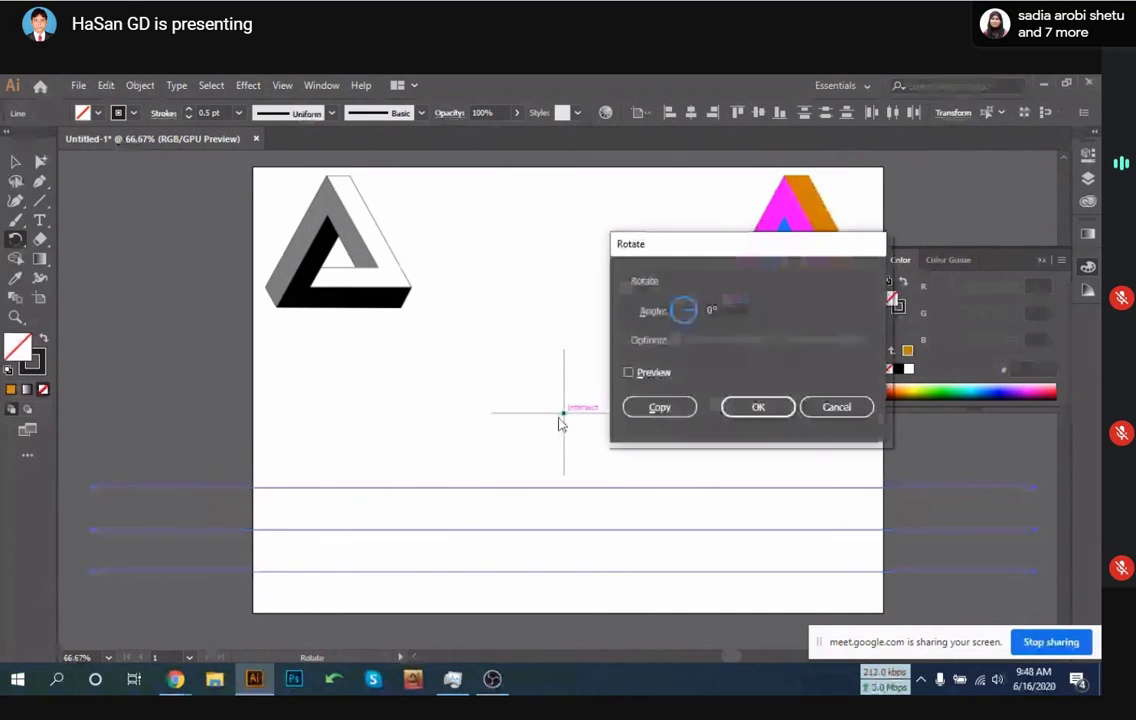
pyautogui.moveTo(692, 252); pyautogui.dragTo(293, 232)
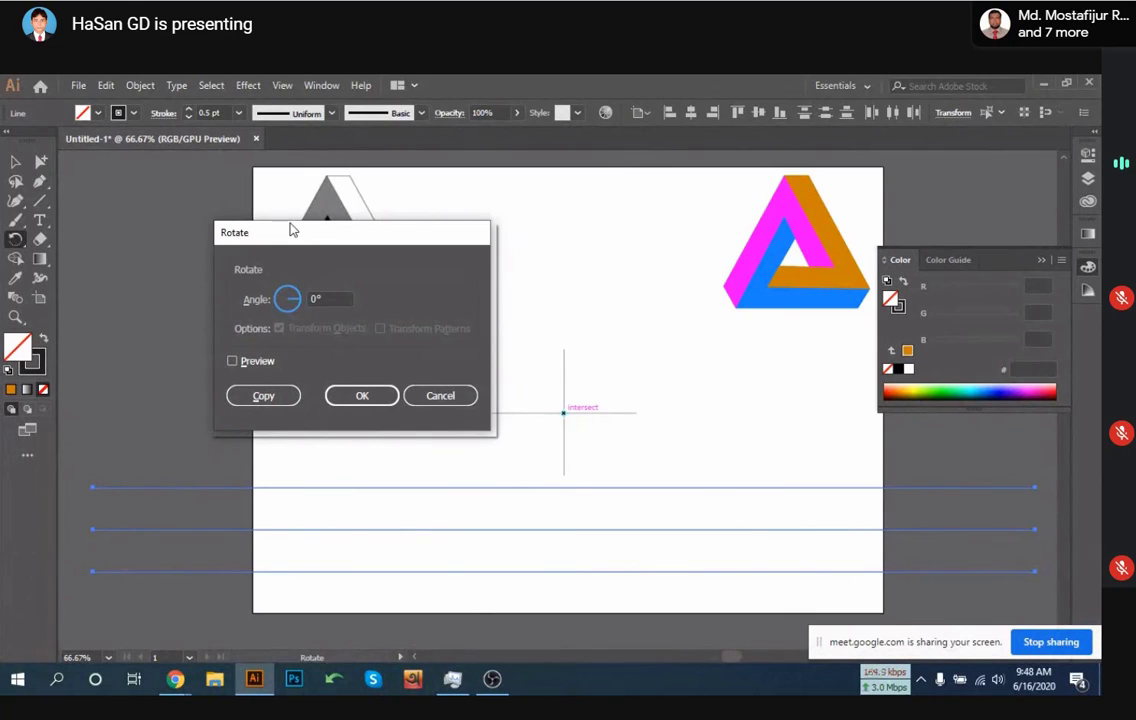
pyautogui.moveTo(248, 233); pyautogui.dragTo(787, 251)
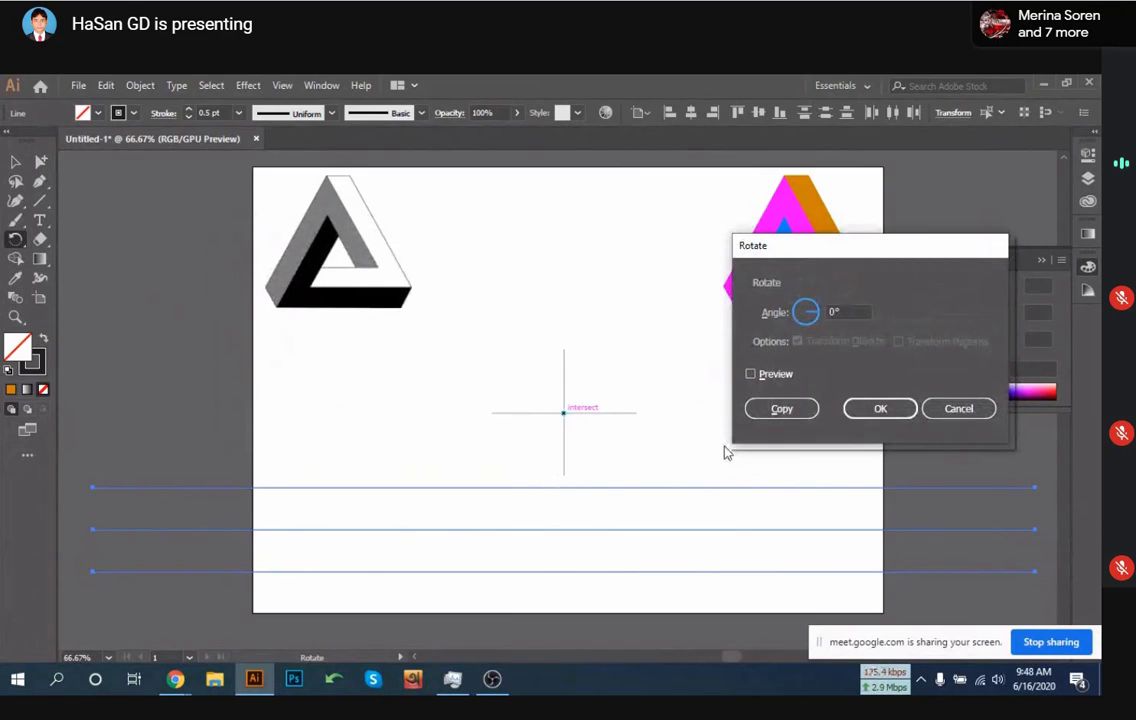
pyautogui.doubleClick(846, 312)
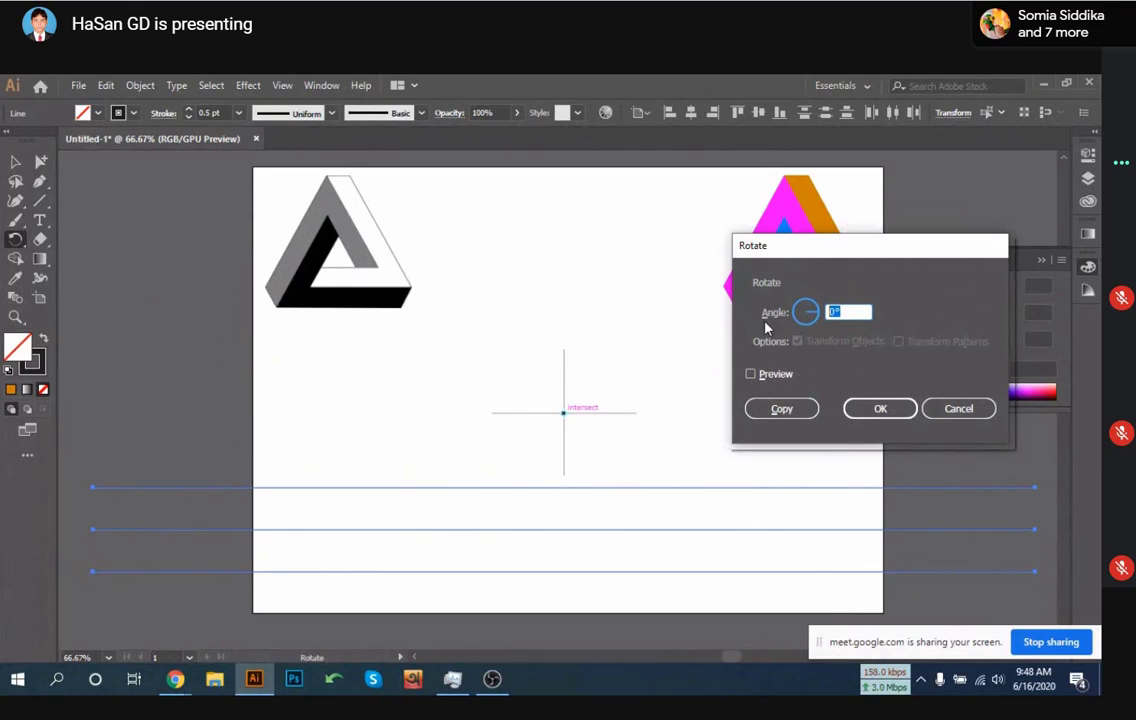
pyautogui.write('360/')
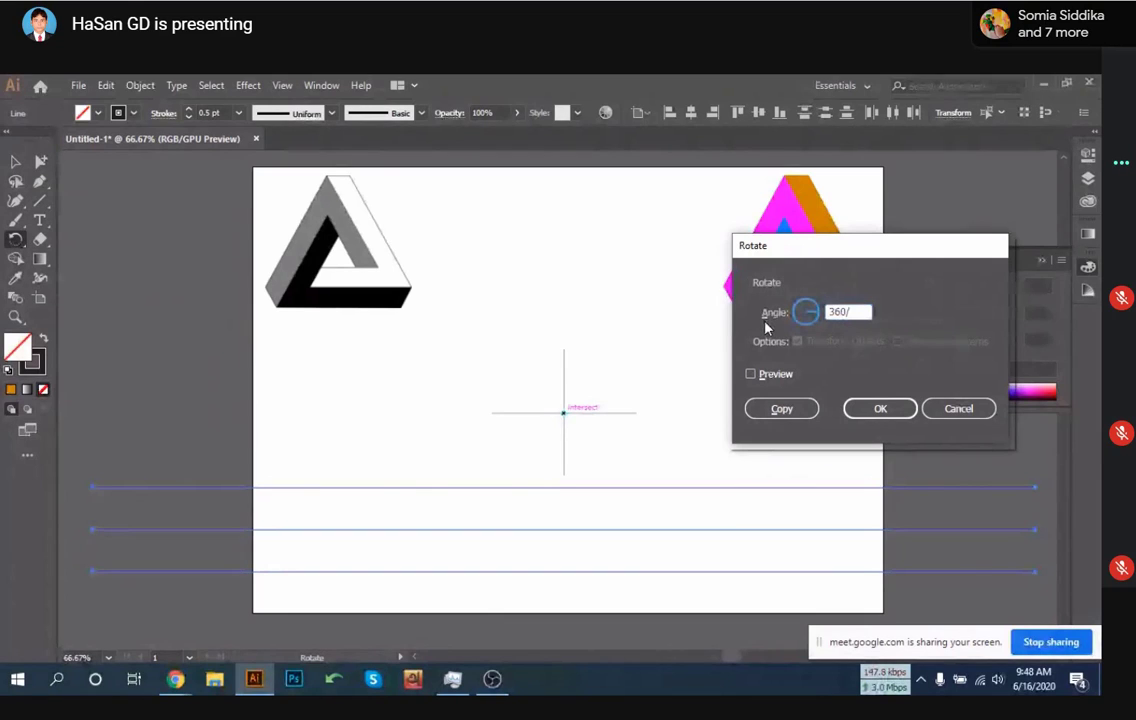
pyautogui.write('3')
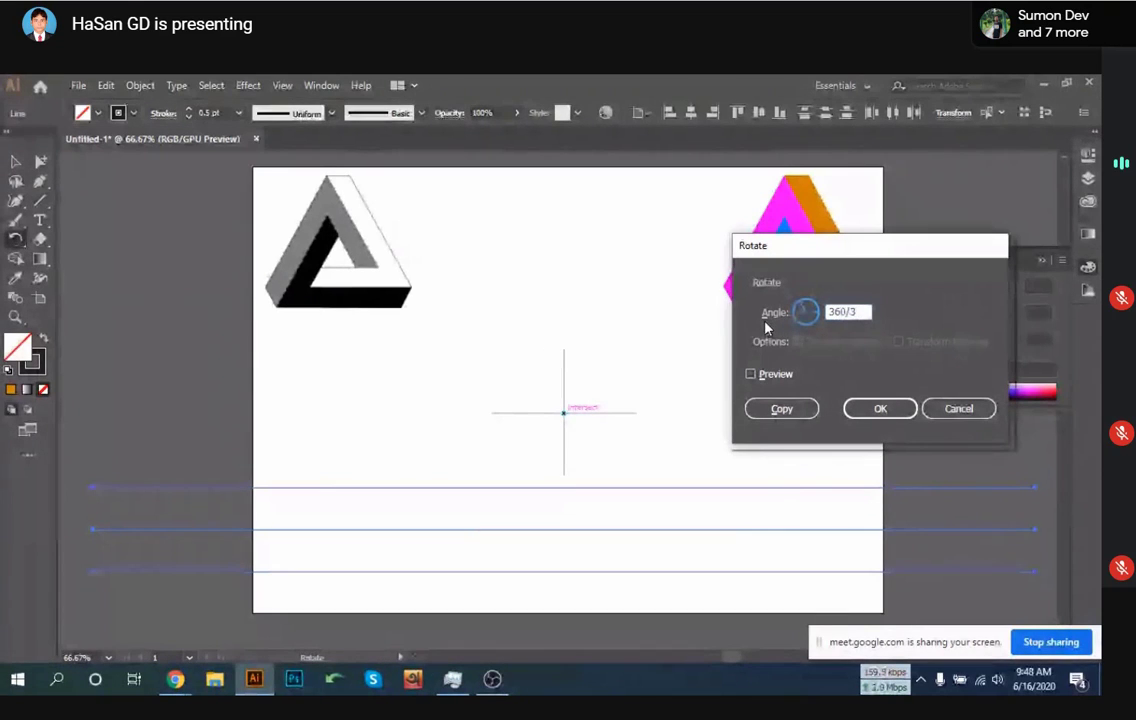
pyautogui.click(751, 374)
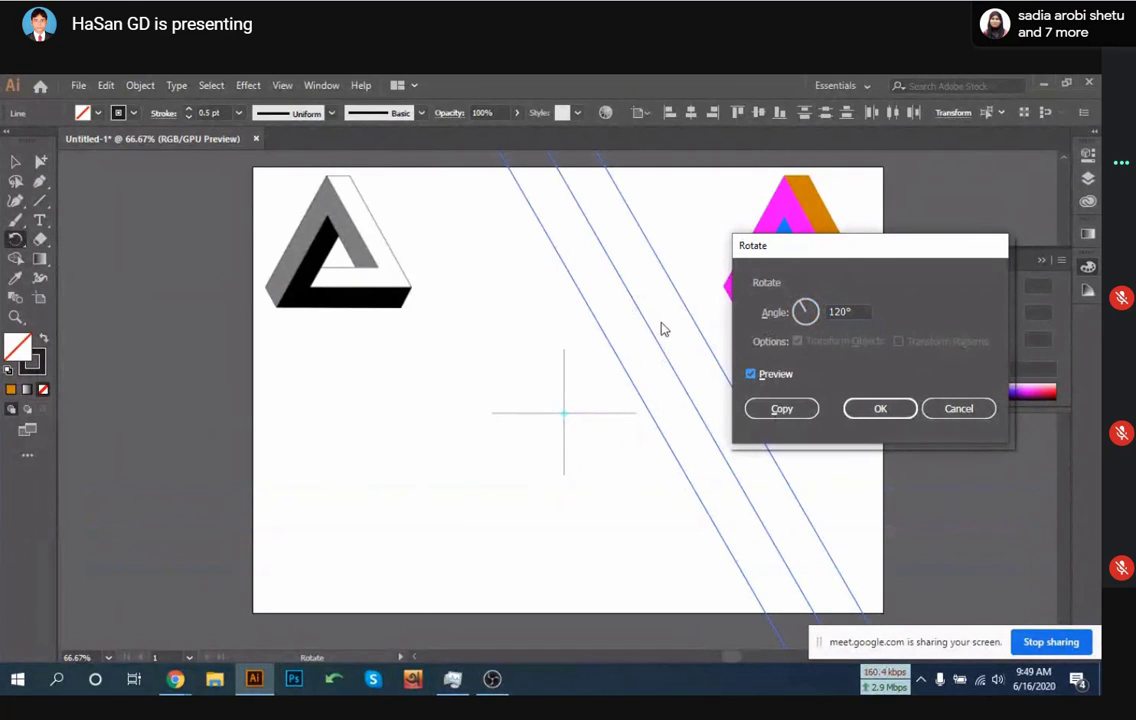
pyautogui.click(781, 409)
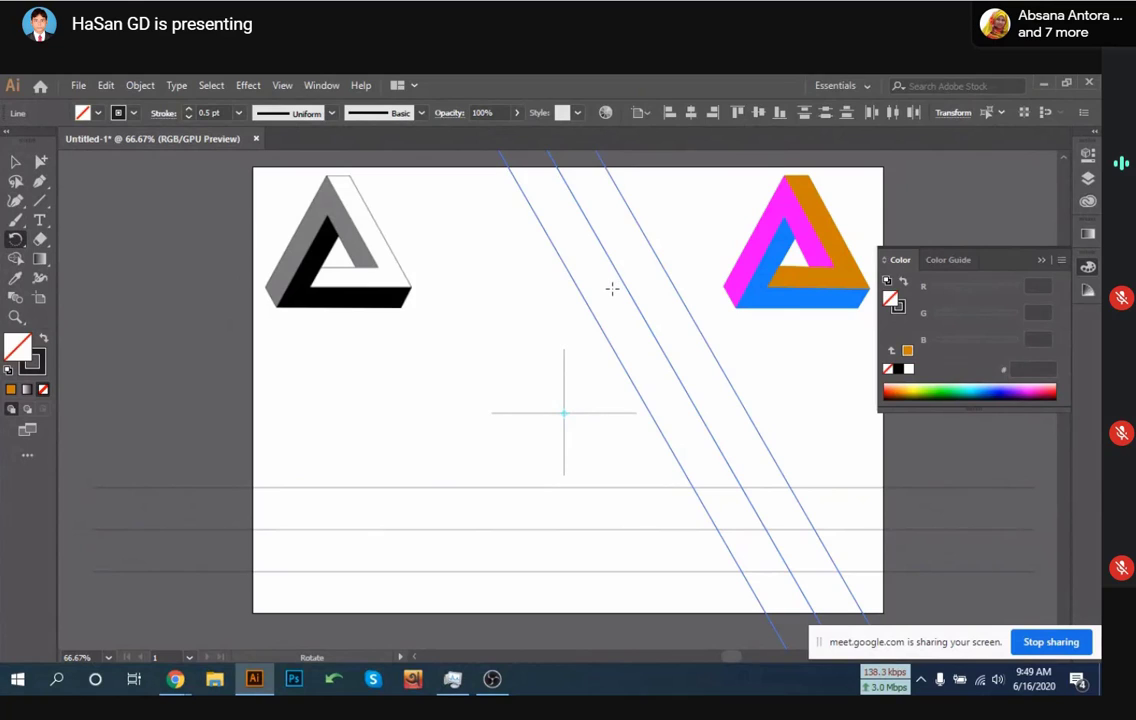
# Repeat the rotated copy once about the same center for the third set of lines, and deselect it
pyautogui.press('ctrl')
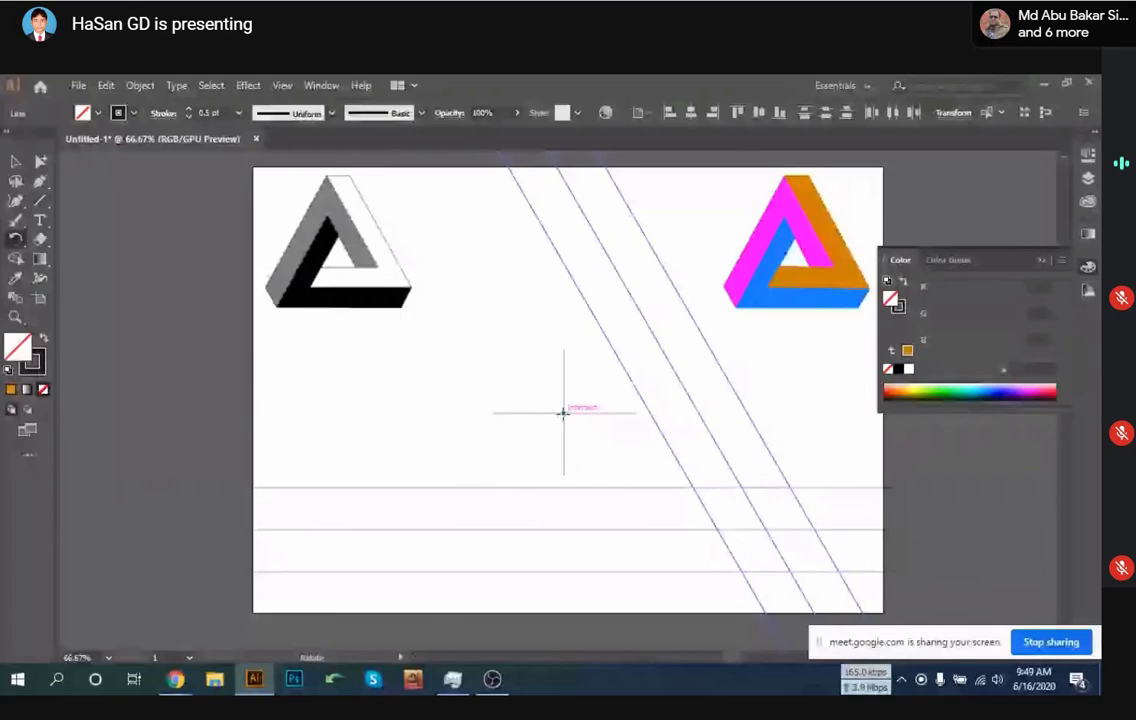
pyautogui.click(563, 412)
pyautogui.keyDown('alt'); pyautogui.click(426, 611); pyautogui.keyUp('alt')
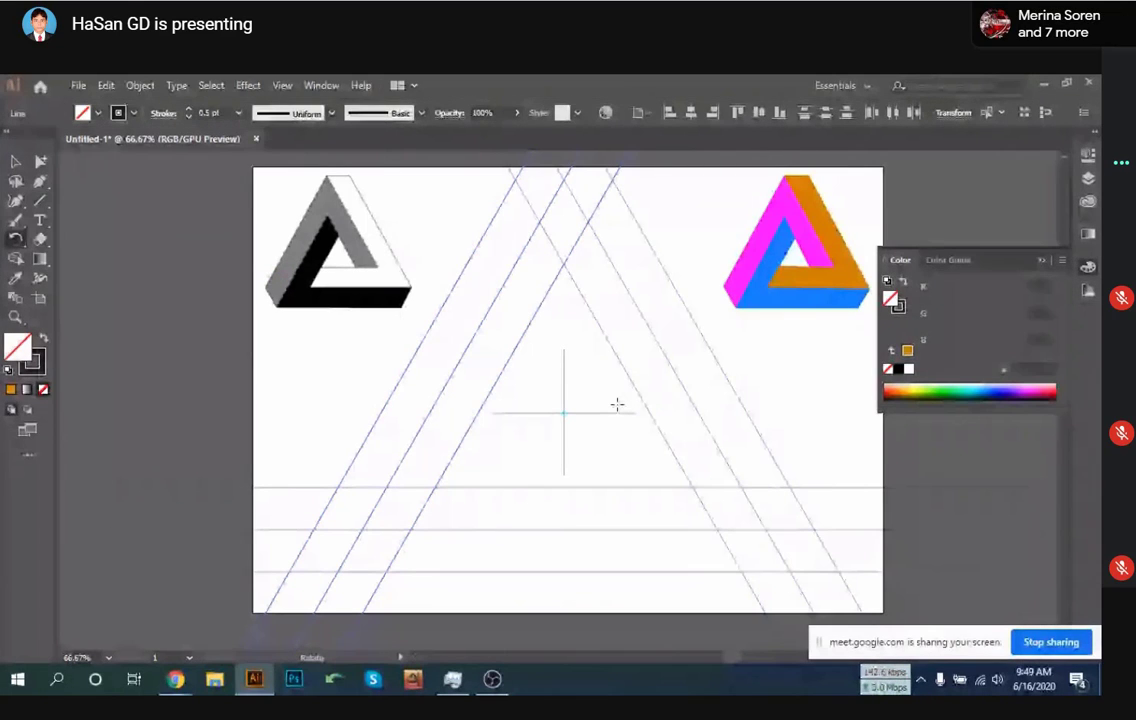
pyautogui.click(13, 162)
pyautogui.click(178, 327)
pyautogui.scroll(-1, 362, 426)
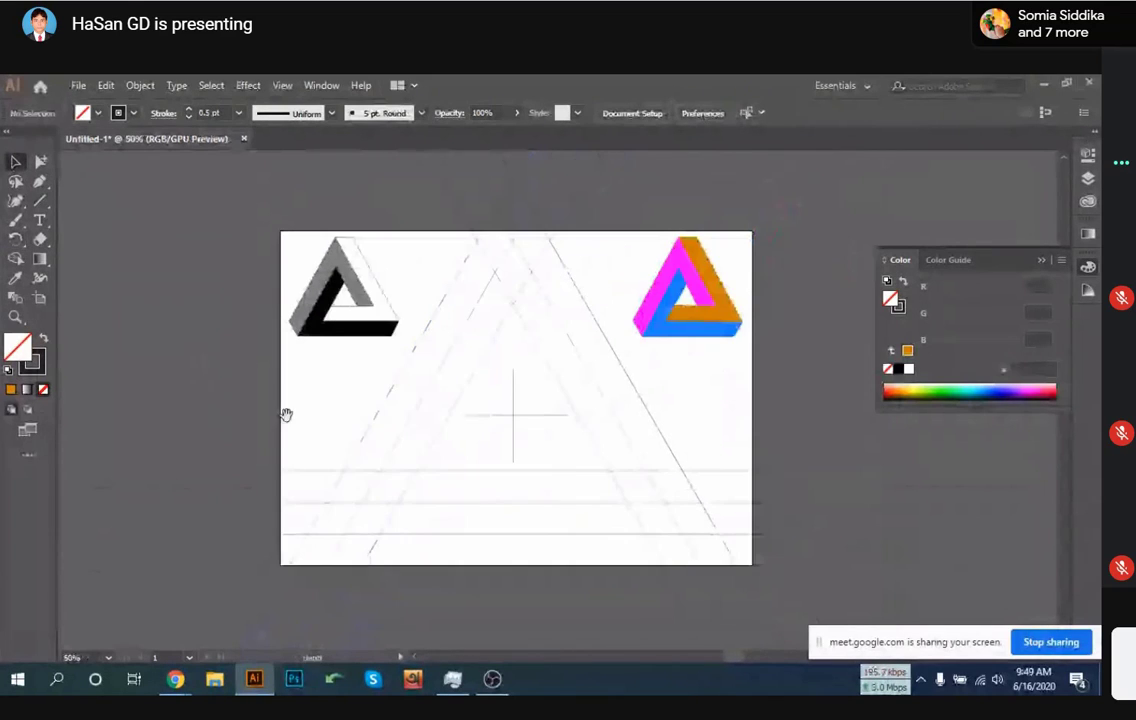
pyautogui.moveTo(286, 414); pyautogui.dragTo(586, 530)
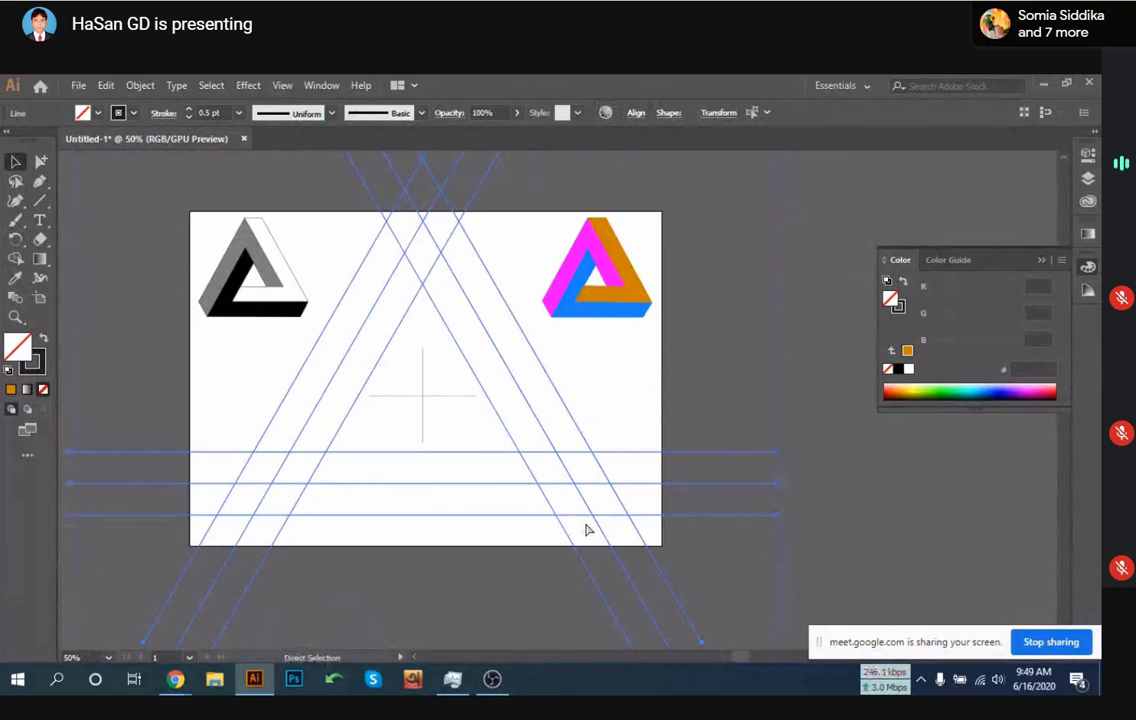
pyautogui.click(586, 529)
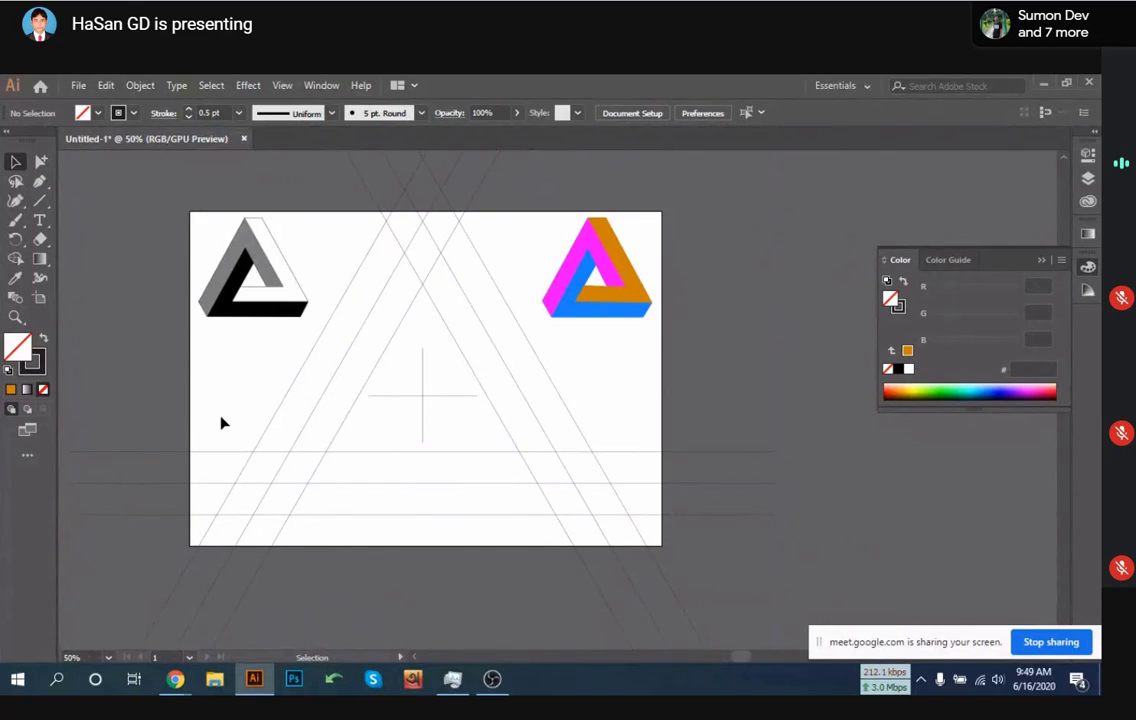
pyautogui.moveTo(264, 370); pyautogui.dragTo(421, 472)
pyautogui.scroll(2, 478, 458)
pyautogui.scroll(-1, 479, 458)
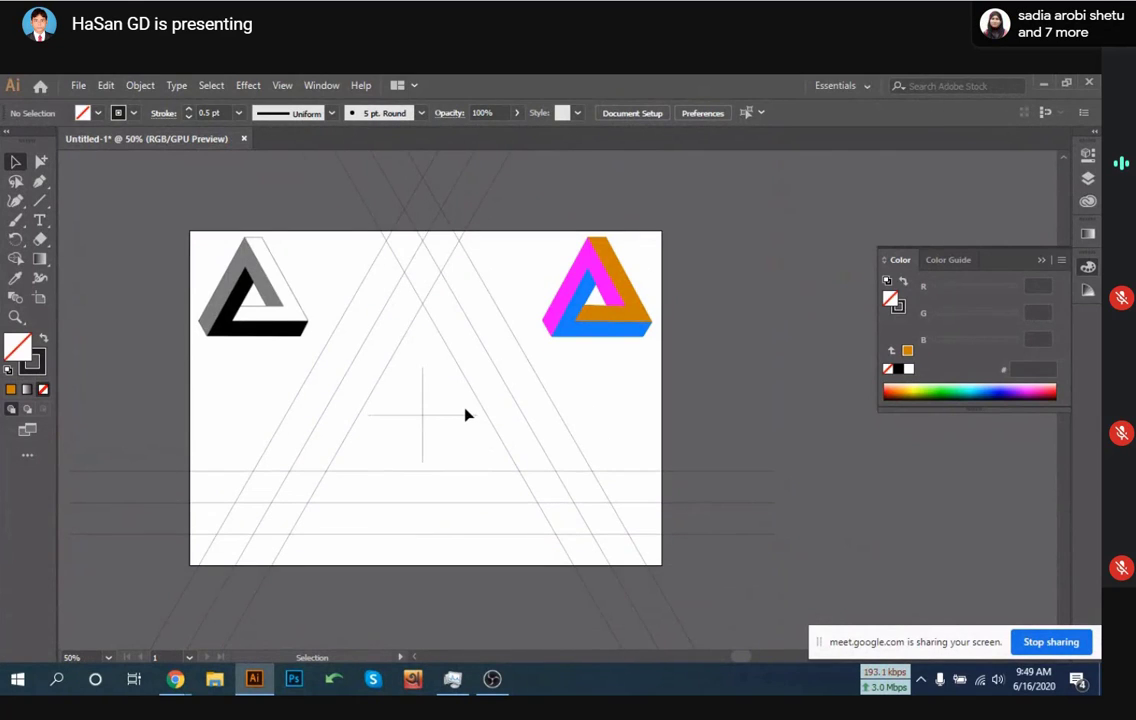
# Start a Pen path at the innermost apex intersection and add a second point where the inner right guide crosses the middle left guide
pyautogui.click(40, 181)
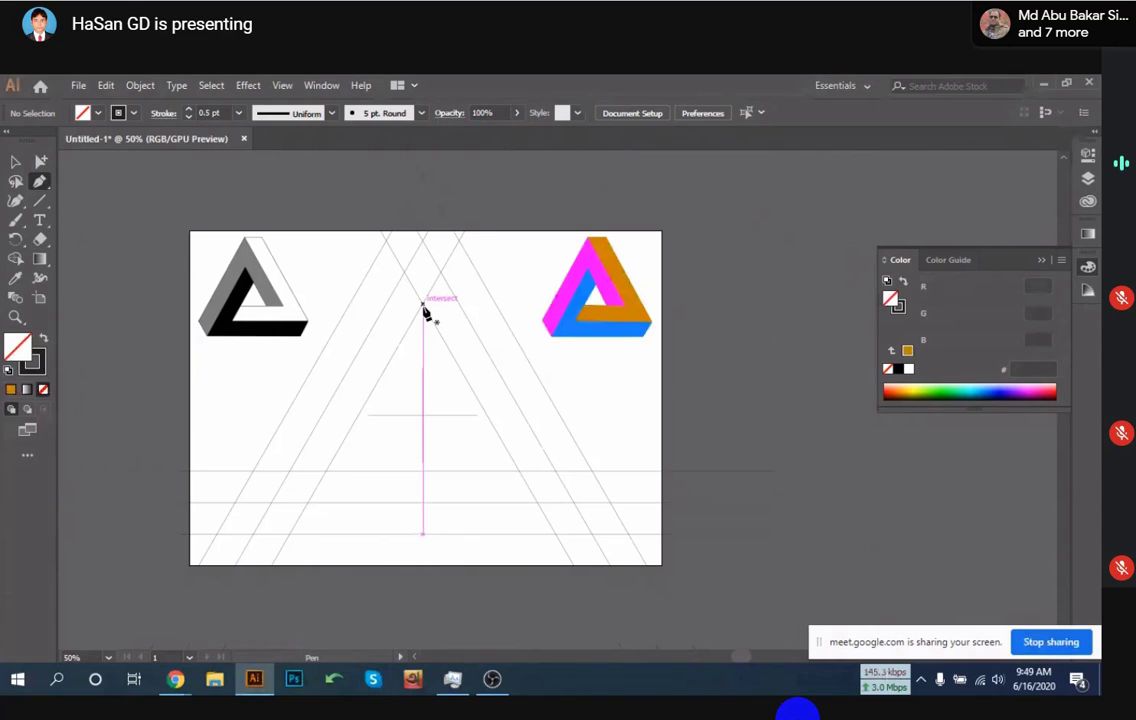
pyautogui.press('alt')
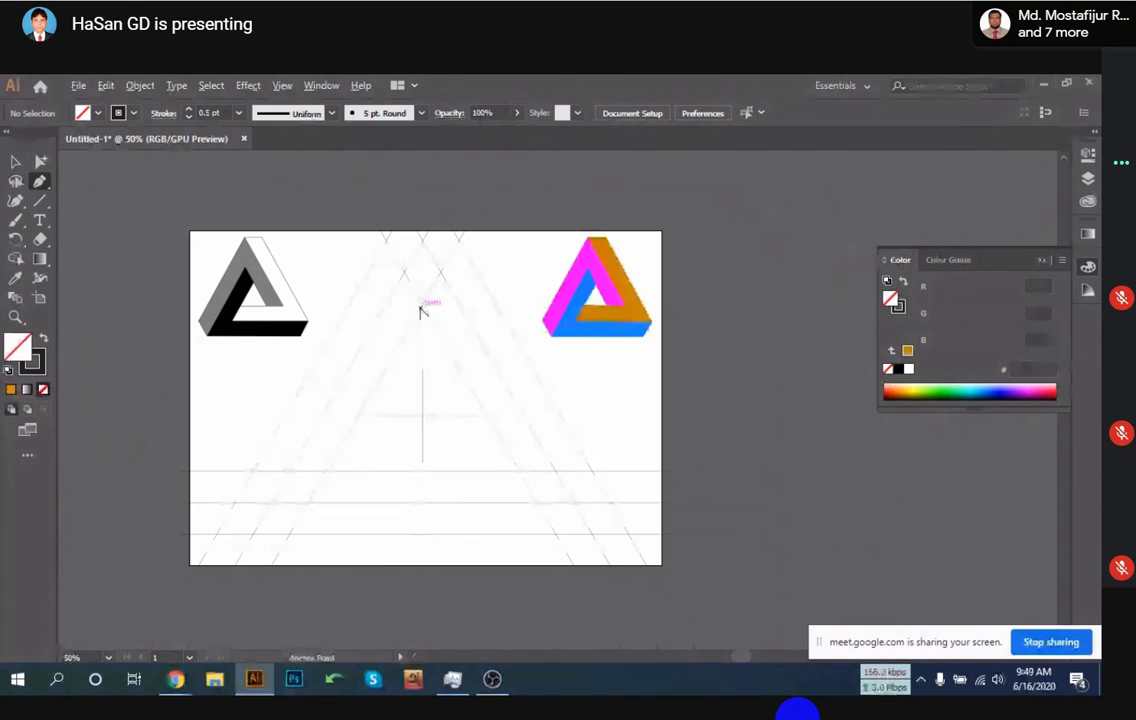
pyautogui.scroll(1, 421, 312)
pyautogui.click(423, 300)
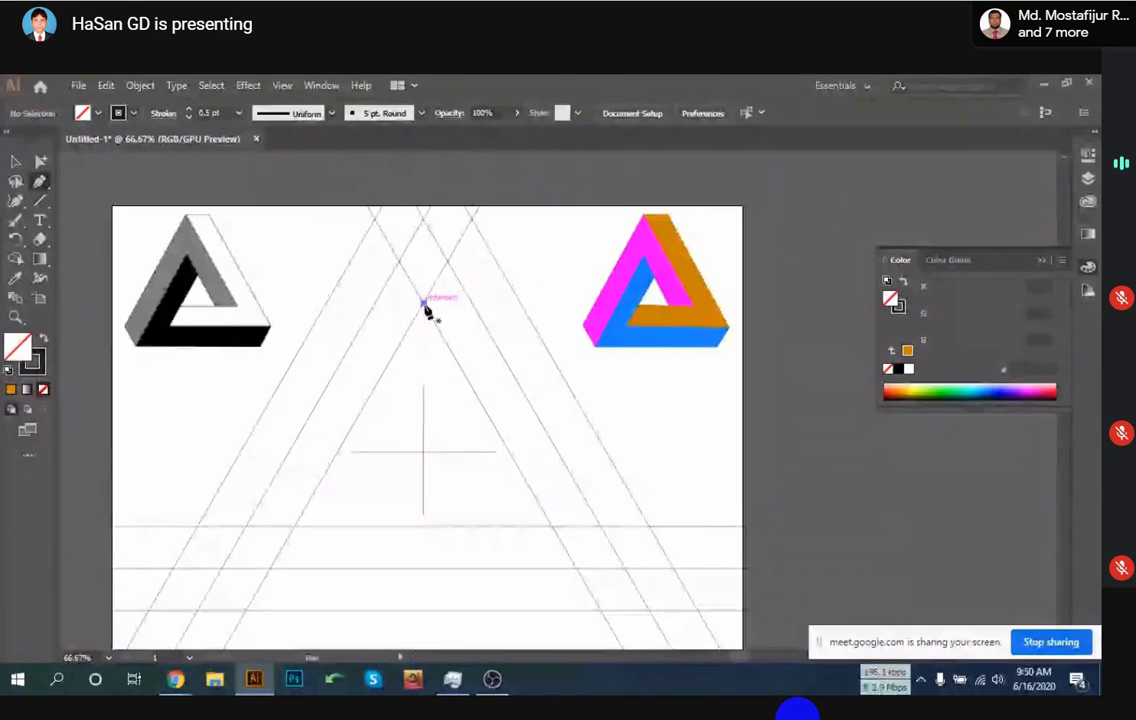
pyautogui.scroll(6, 425, 298)
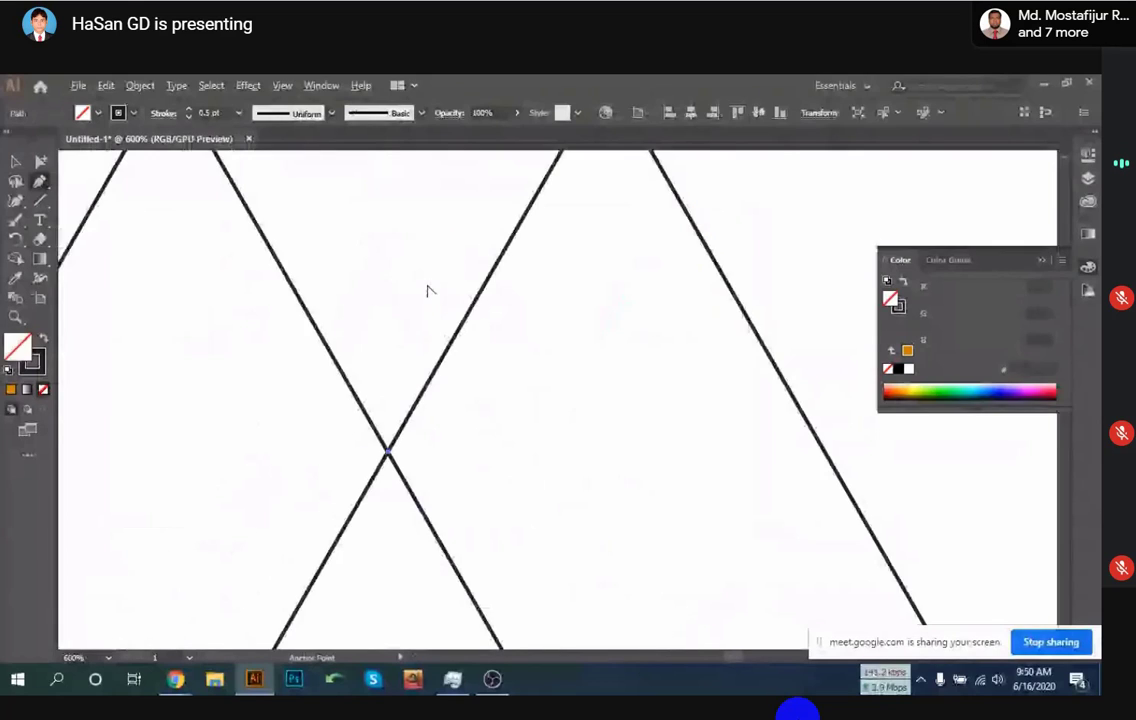
pyautogui.scroll(1, 310, 345)
pyautogui.scroll(1, 310, 345)
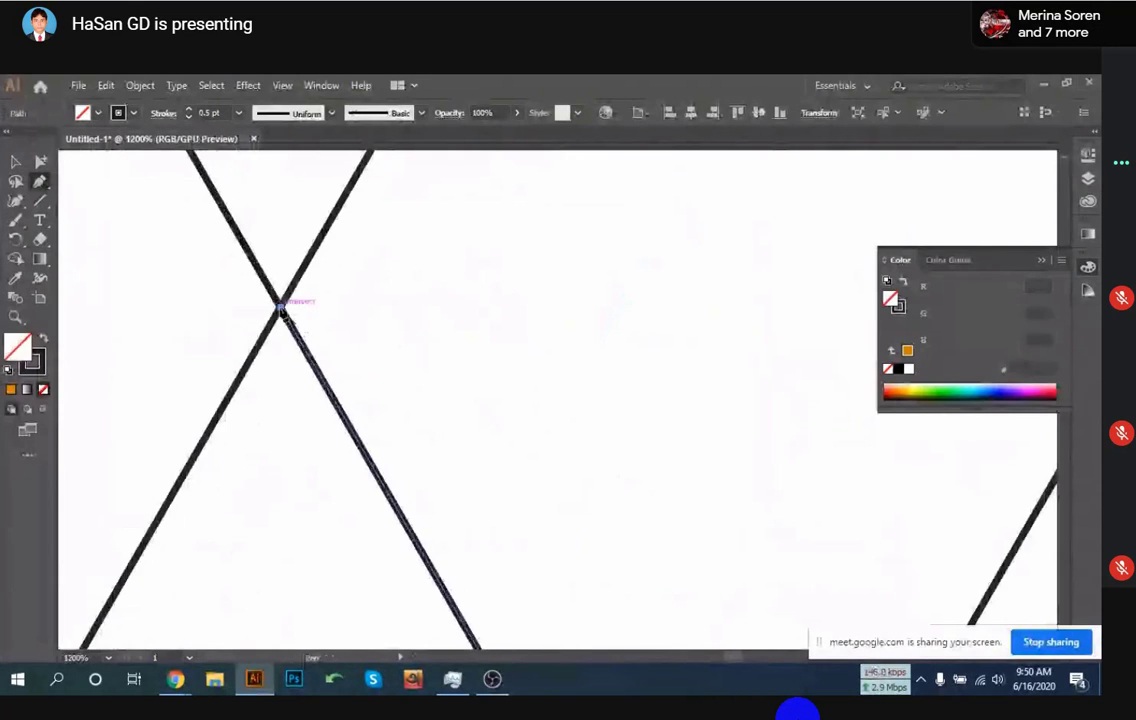
# Extend the Pen path down the middle left guide to the lowest horizontal line, and along it to the middle right guide
pyautogui.scroll(-8, 281, 311)
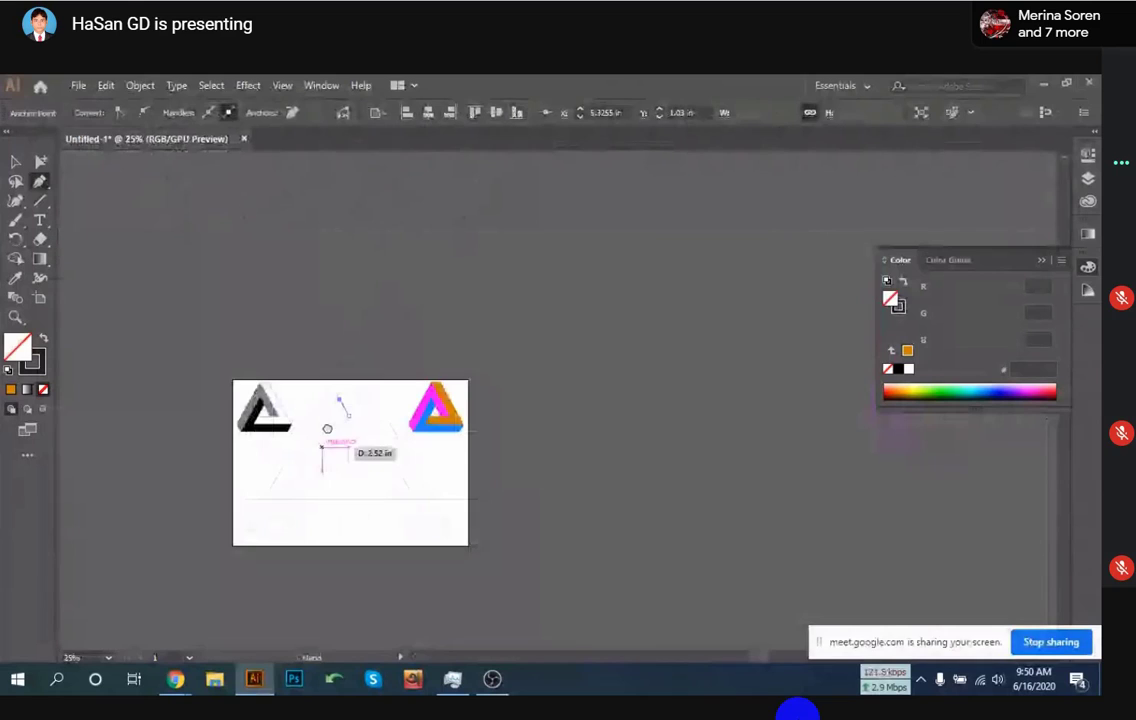
pyautogui.scroll(4, 327, 428)
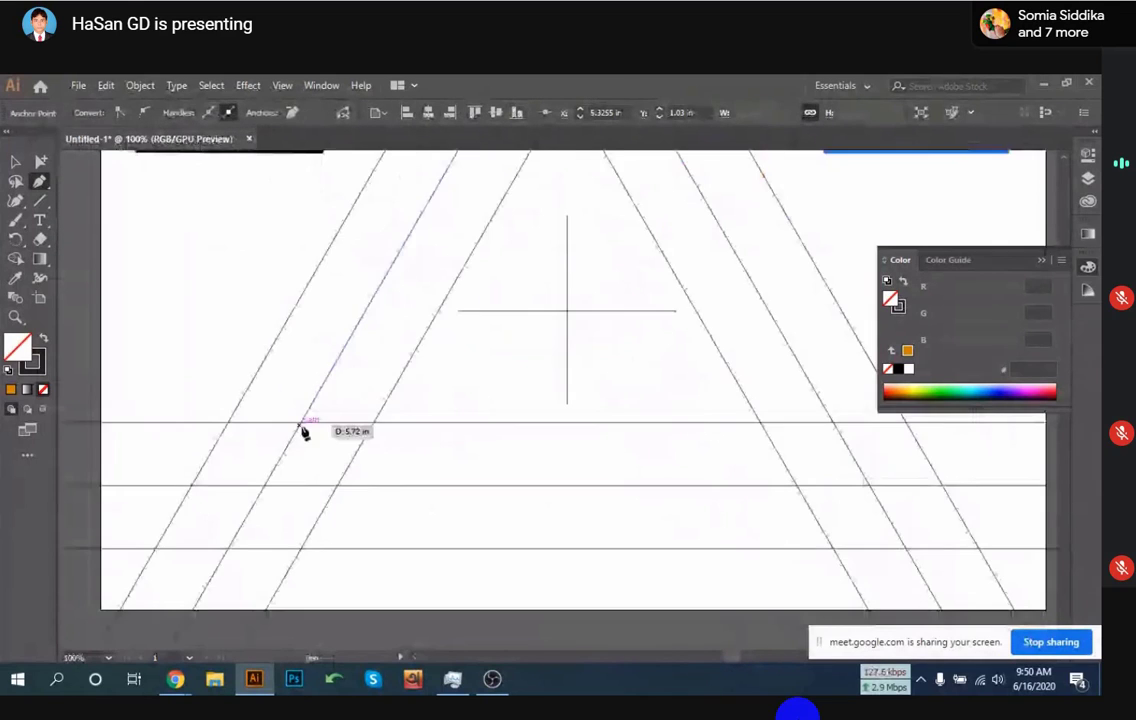
pyautogui.scroll(-3, 304, 431)
pyautogui.scroll(-1, 298, 428)
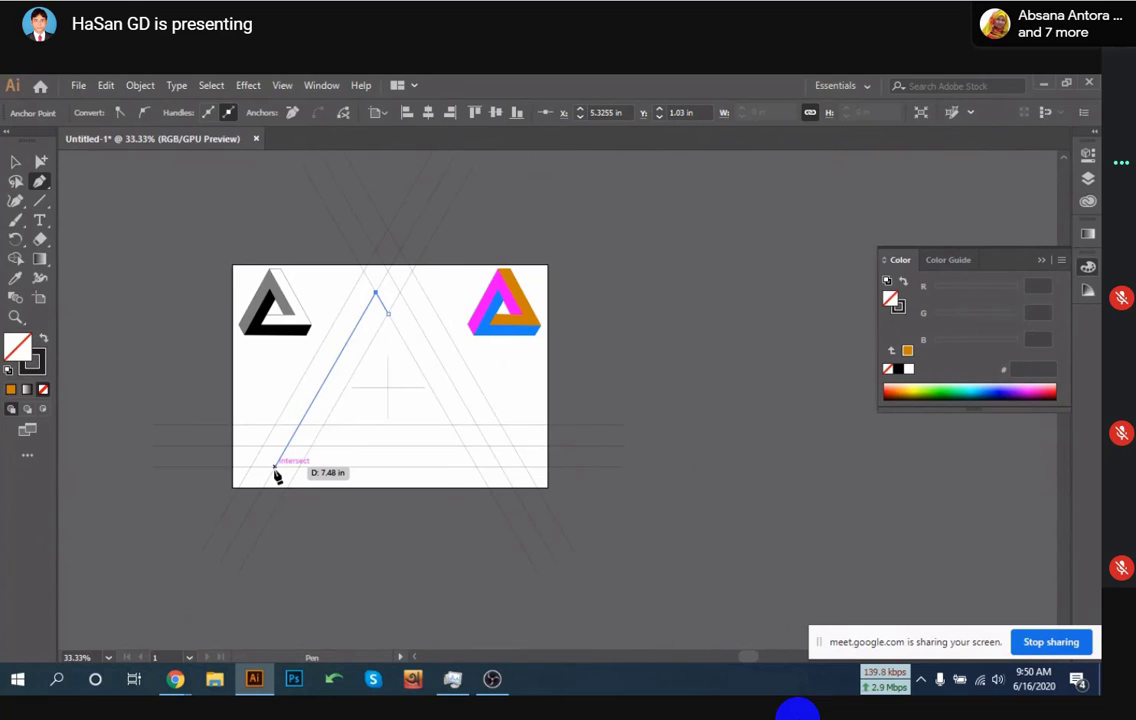
pyautogui.scroll(6, 277, 472)
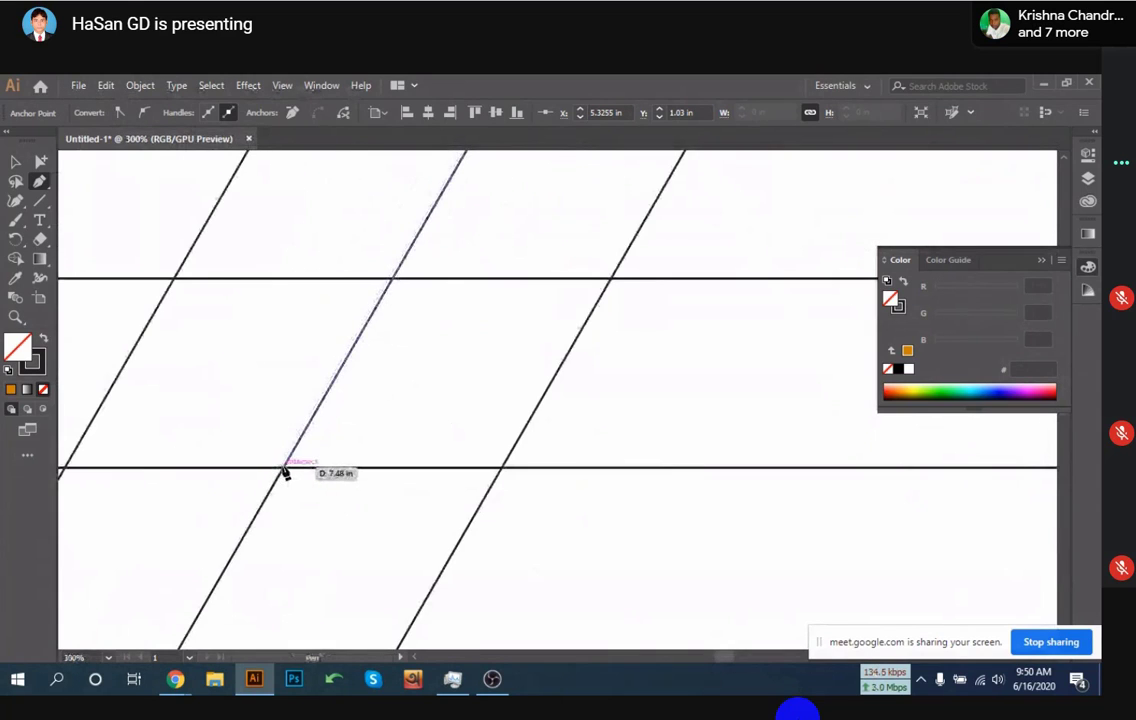
pyautogui.click(286, 468)
pyautogui.scroll(-6, 287, 471)
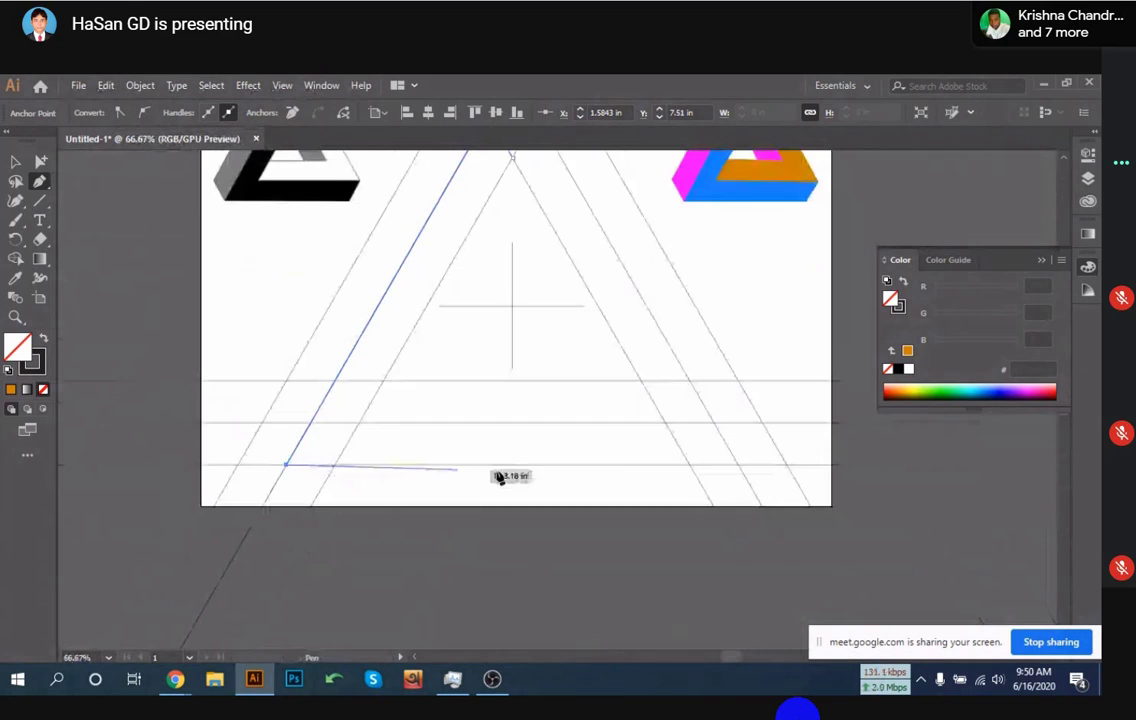
pyautogui.moveTo(646, 477); pyautogui.dragTo(540, 477)
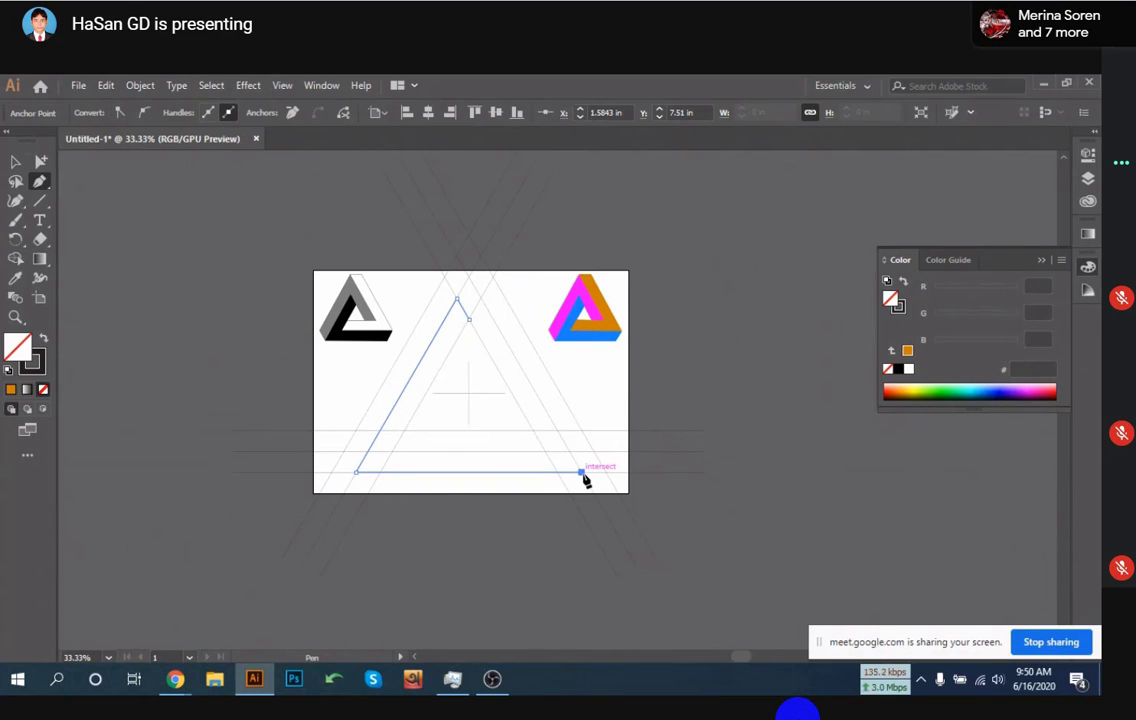
pyautogui.scroll(5, 590, 468)
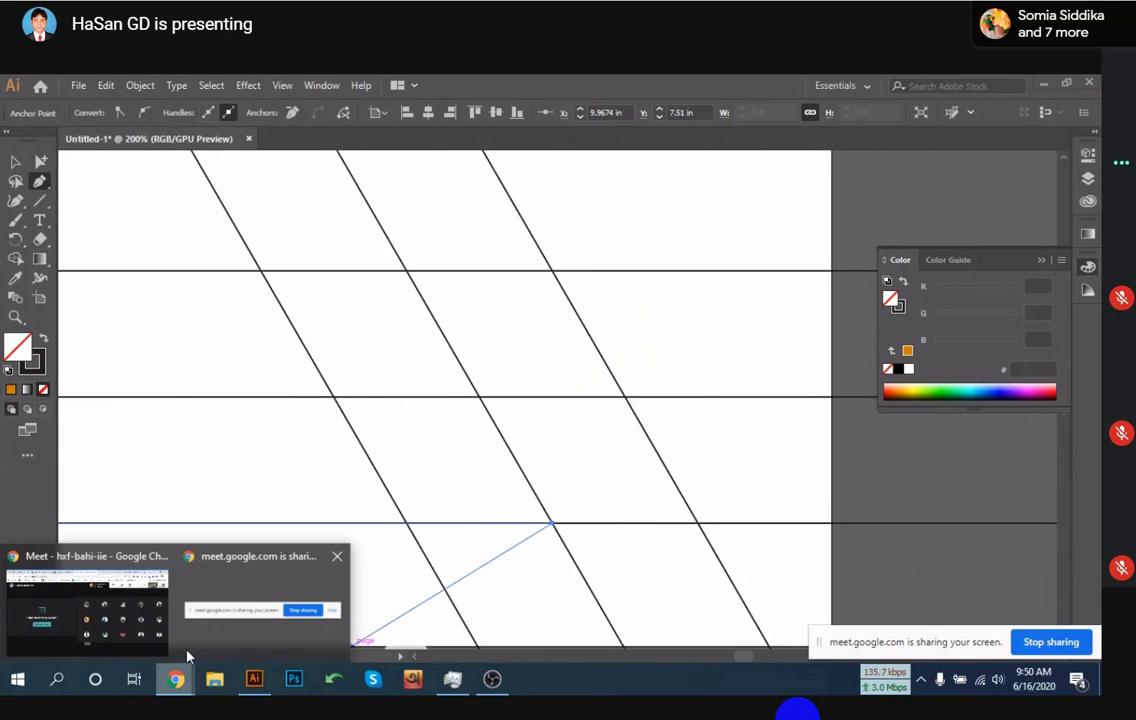
# Switch to the Google Meet window and admit the person waiting to join the meeting
pyautogui.click(139, 612)
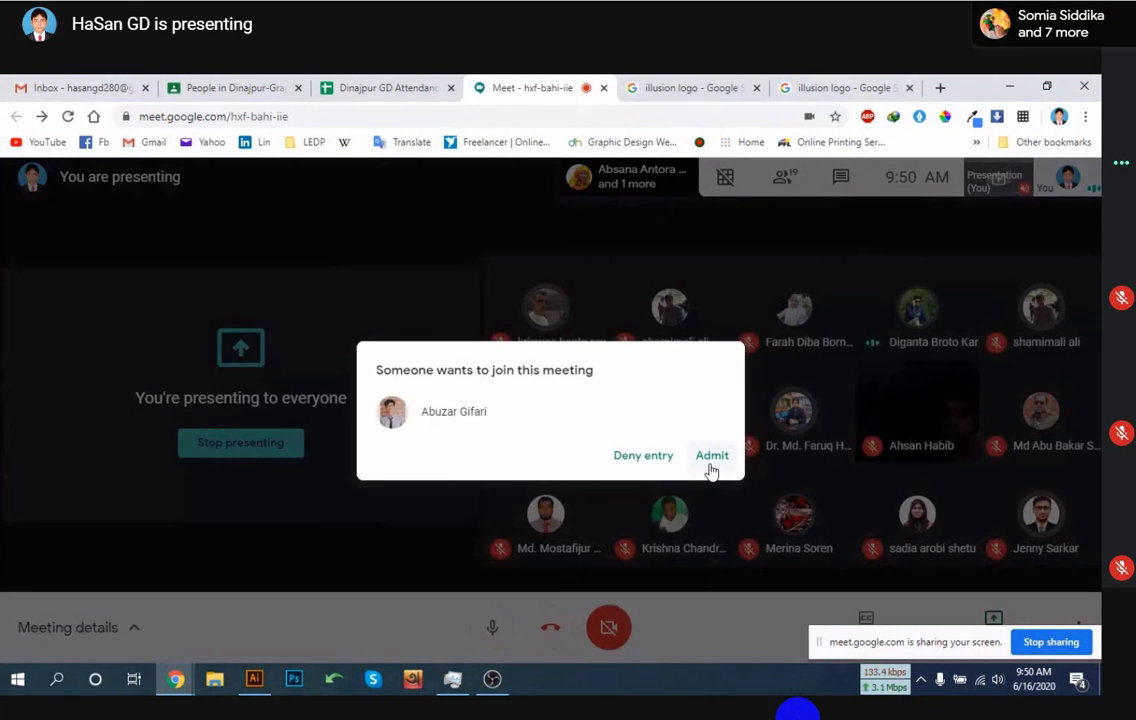
pyautogui.click(711, 464)
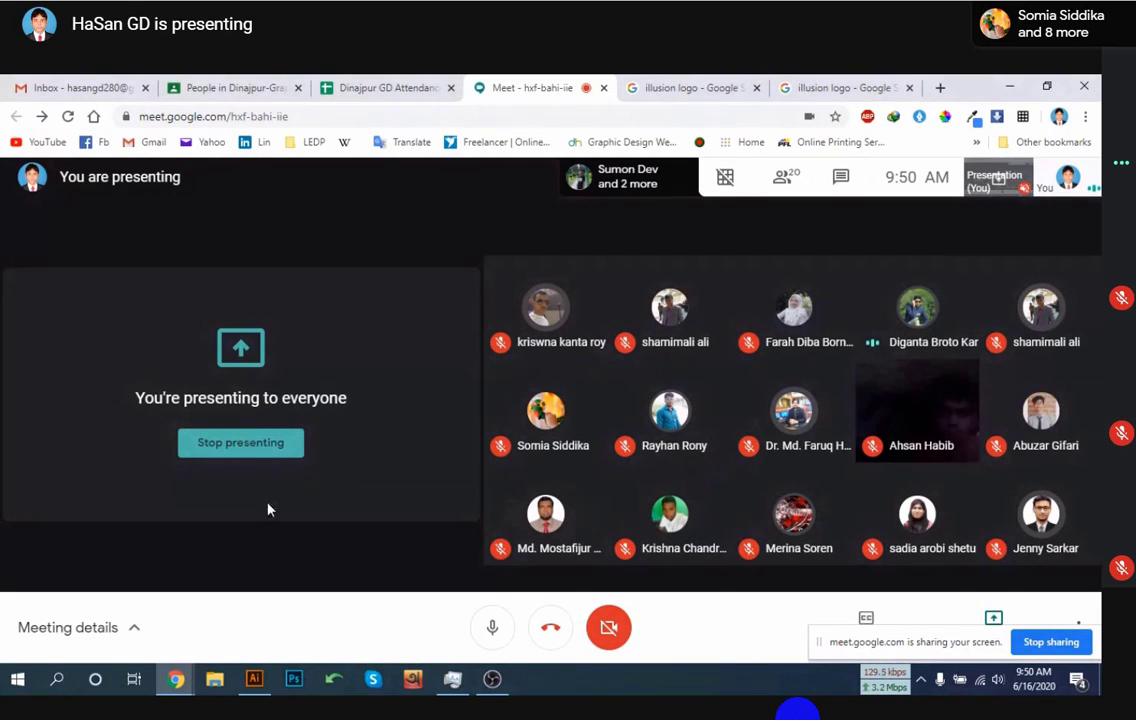
# Switch back to Illustrator and extend the Pen path to where the outer right guide crosses the middle horizontal line
pyautogui.click(262, 678)
pyautogui.scroll(-4, 472, 507)
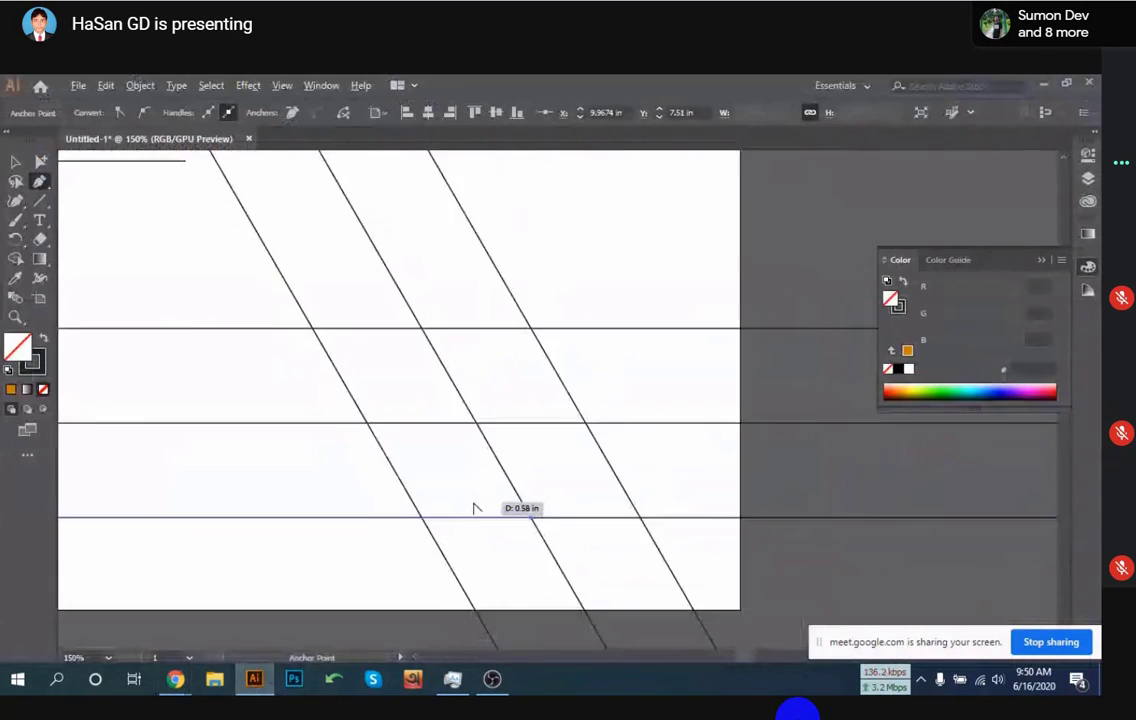
pyautogui.scroll(4, 505, 497)
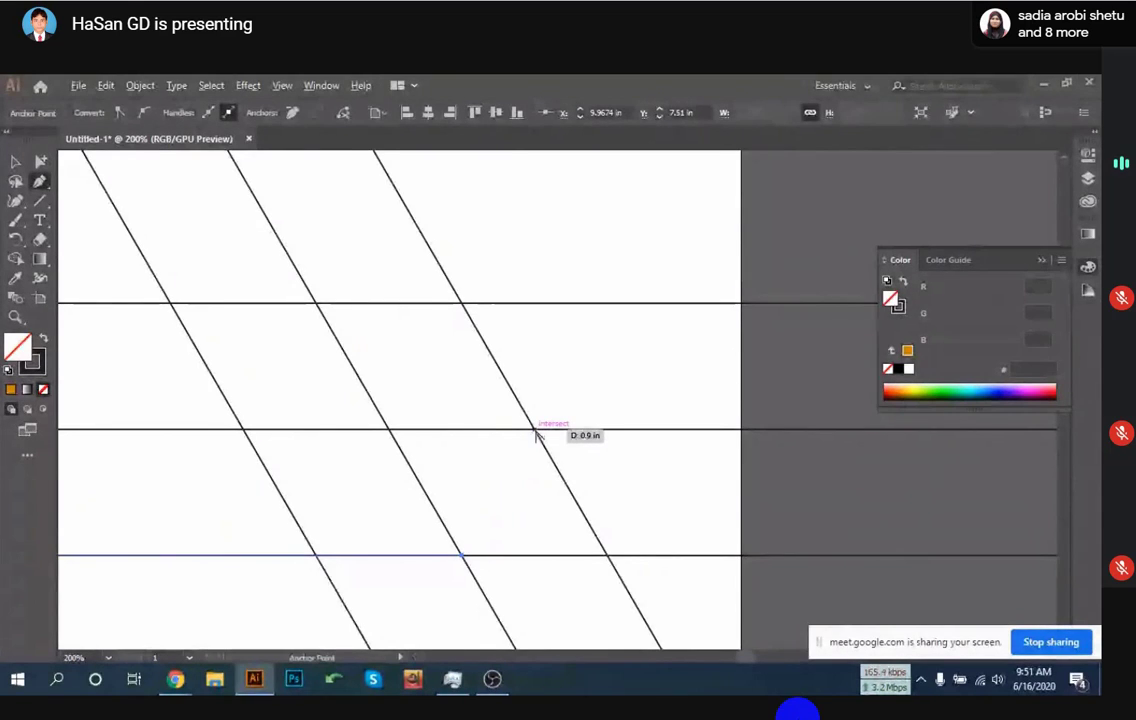
pyautogui.scroll(1, 536, 435)
pyautogui.scroll(2, 537, 435)
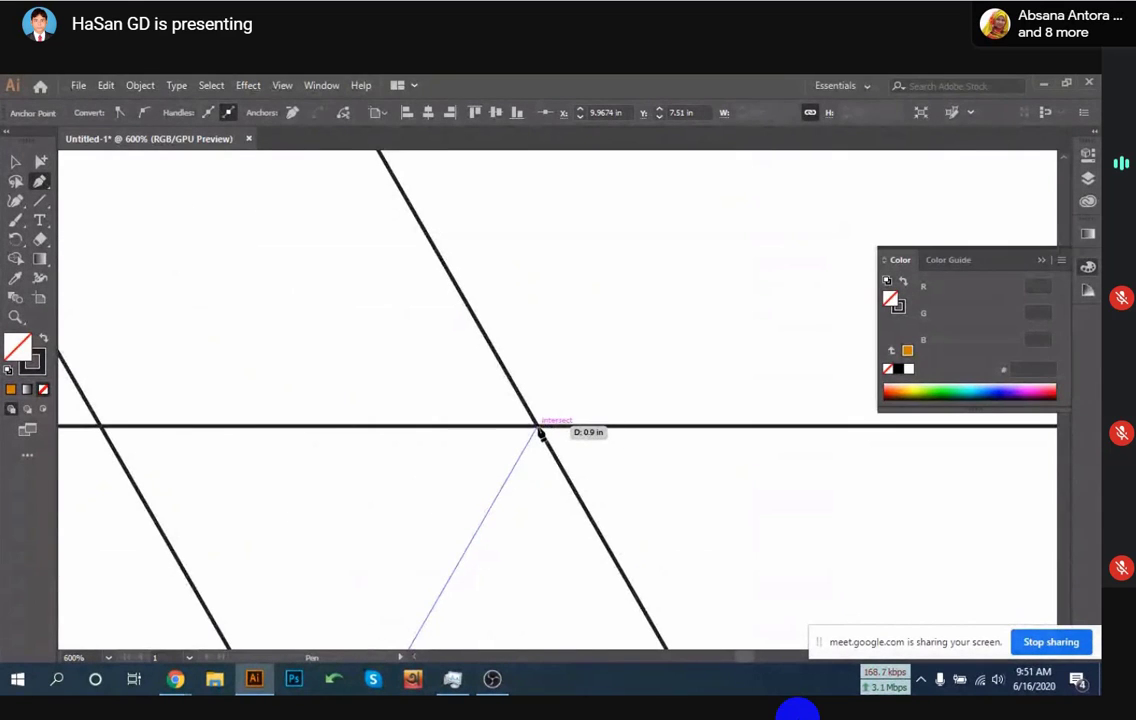
pyautogui.click(540, 433)
pyautogui.scroll(-6, 540, 433)
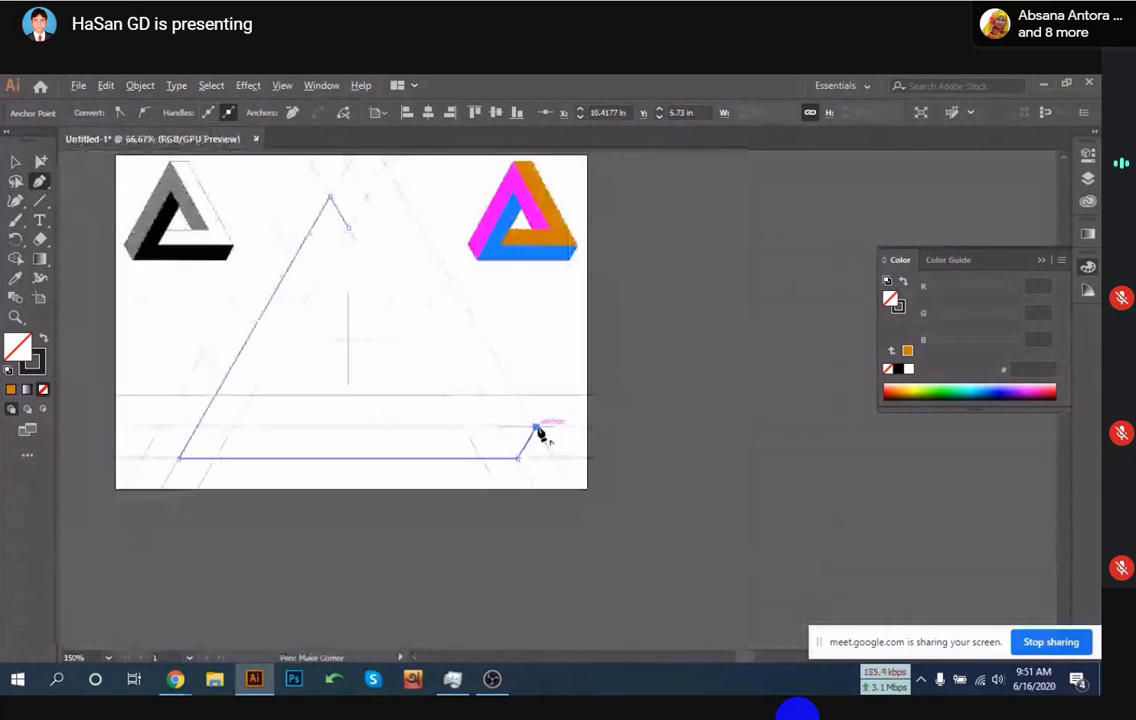
# Extend the Pen path along the middle horizontal line to the inner left guide, and close it at its starting point near the apex
pyautogui.moveTo(385, 441); pyautogui.dragTo(517, 467)
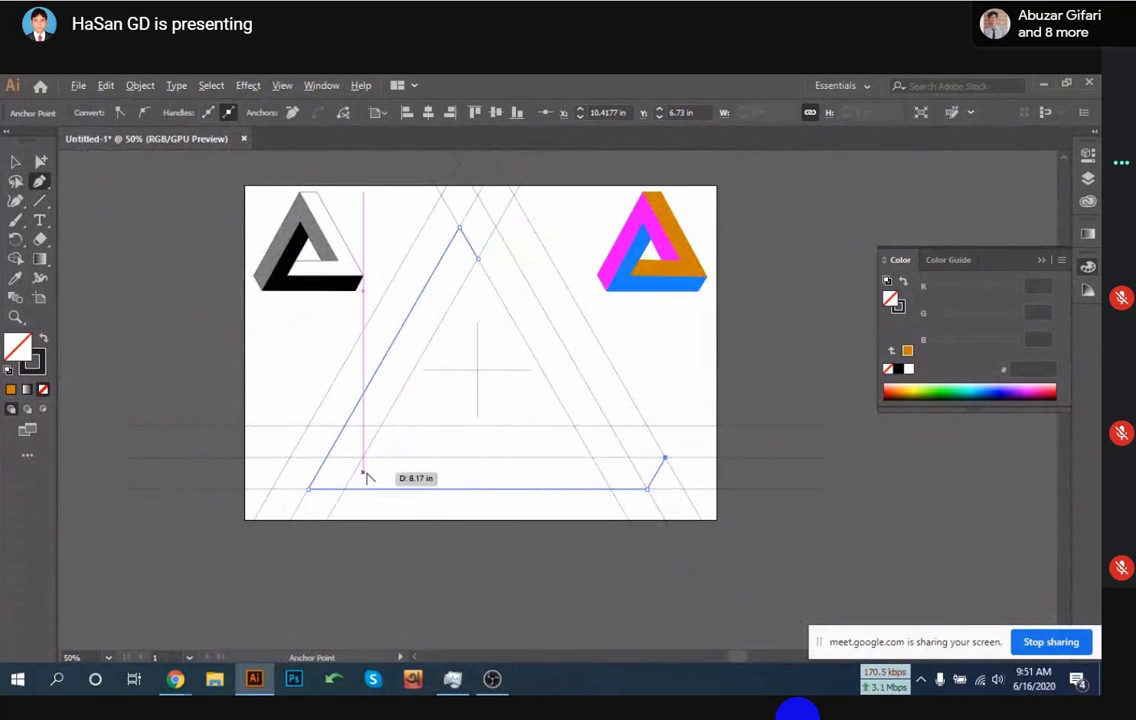
pyautogui.scroll(2, 366, 478)
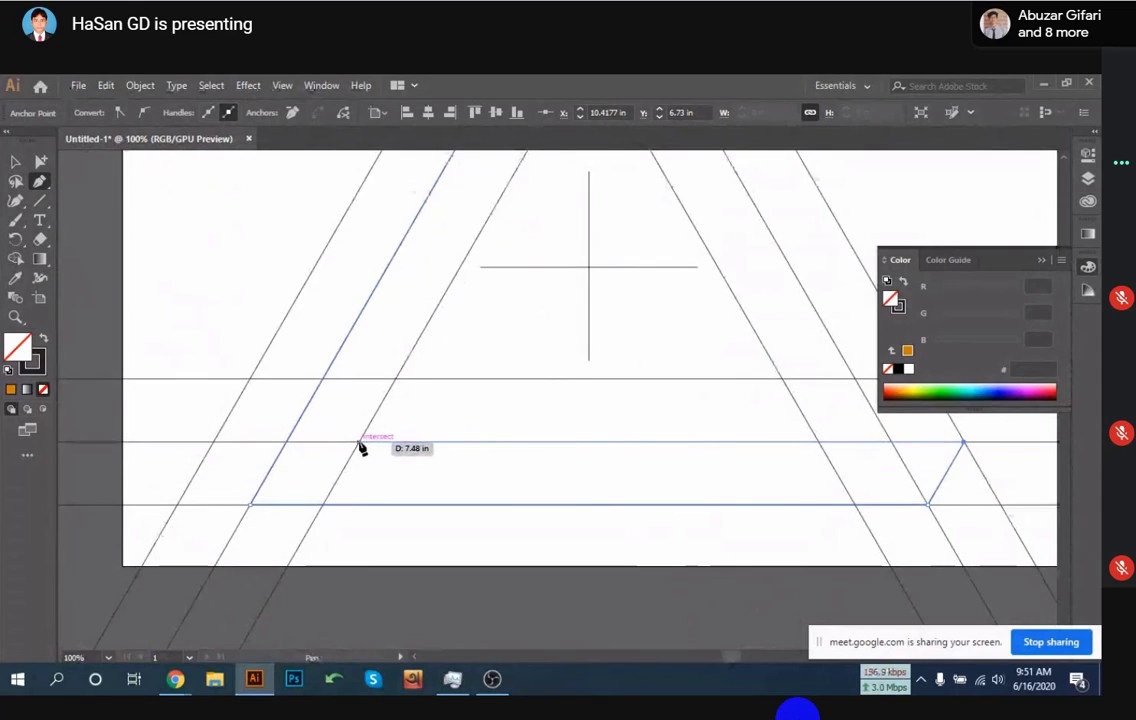
pyautogui.scroll(3, 362, 448)
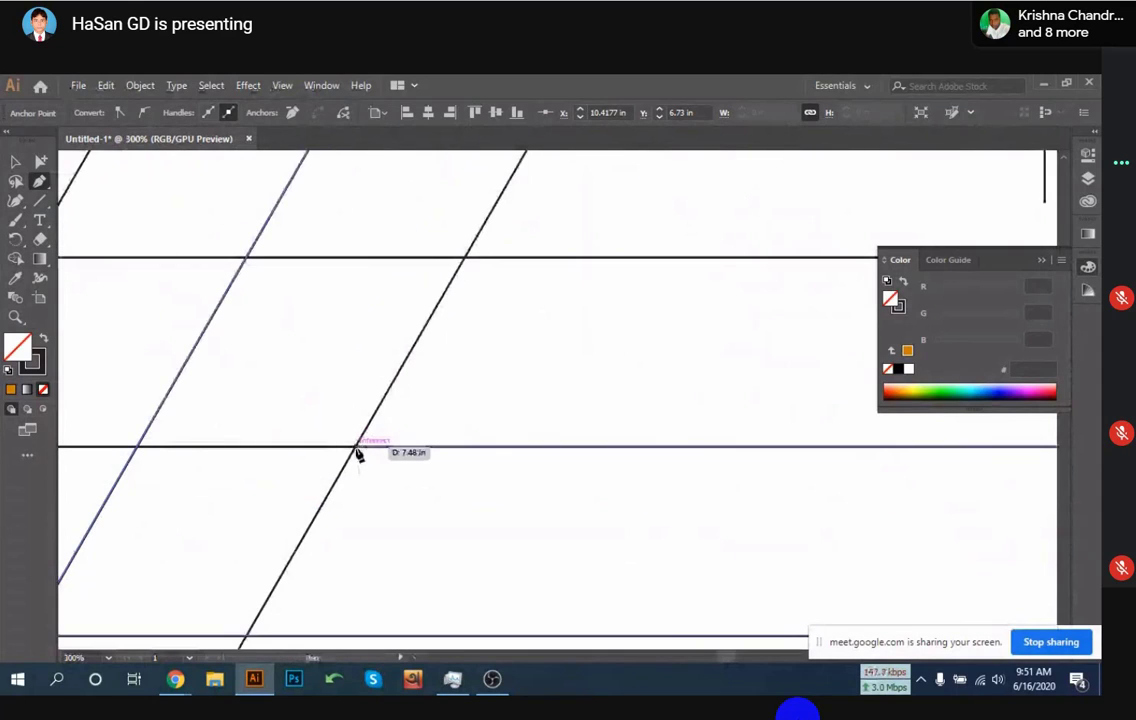
pyautogui.scroll(-2, 360, 448)
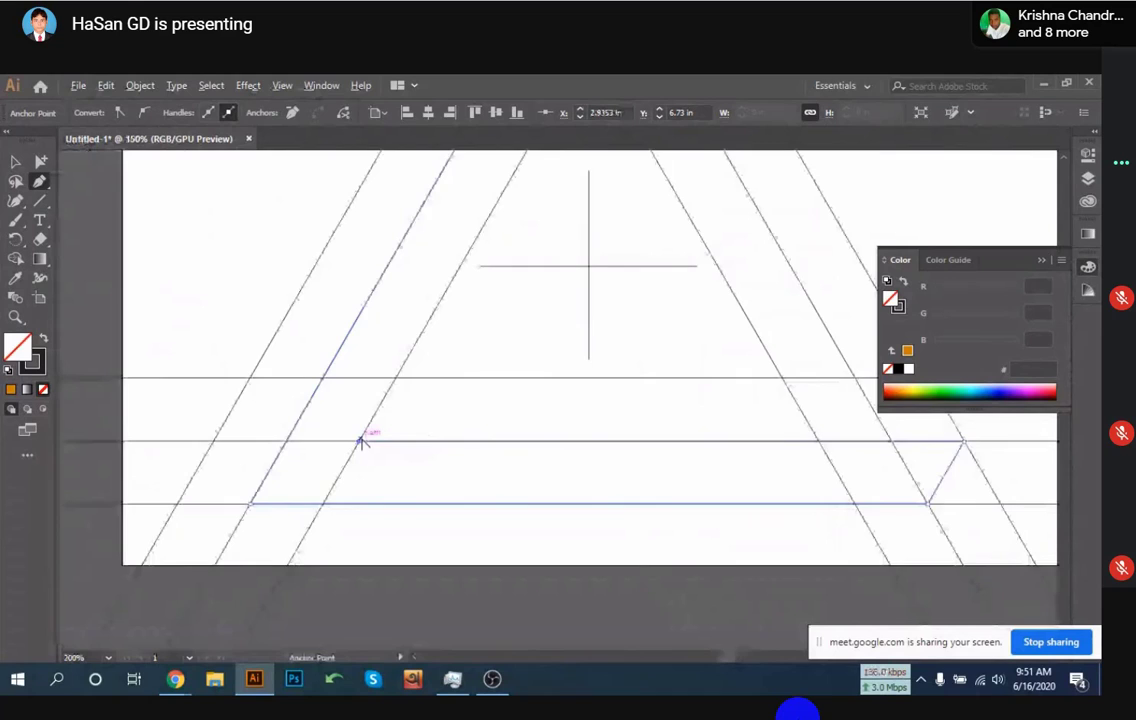
pyautogui.scroll(-3, 362, 442)
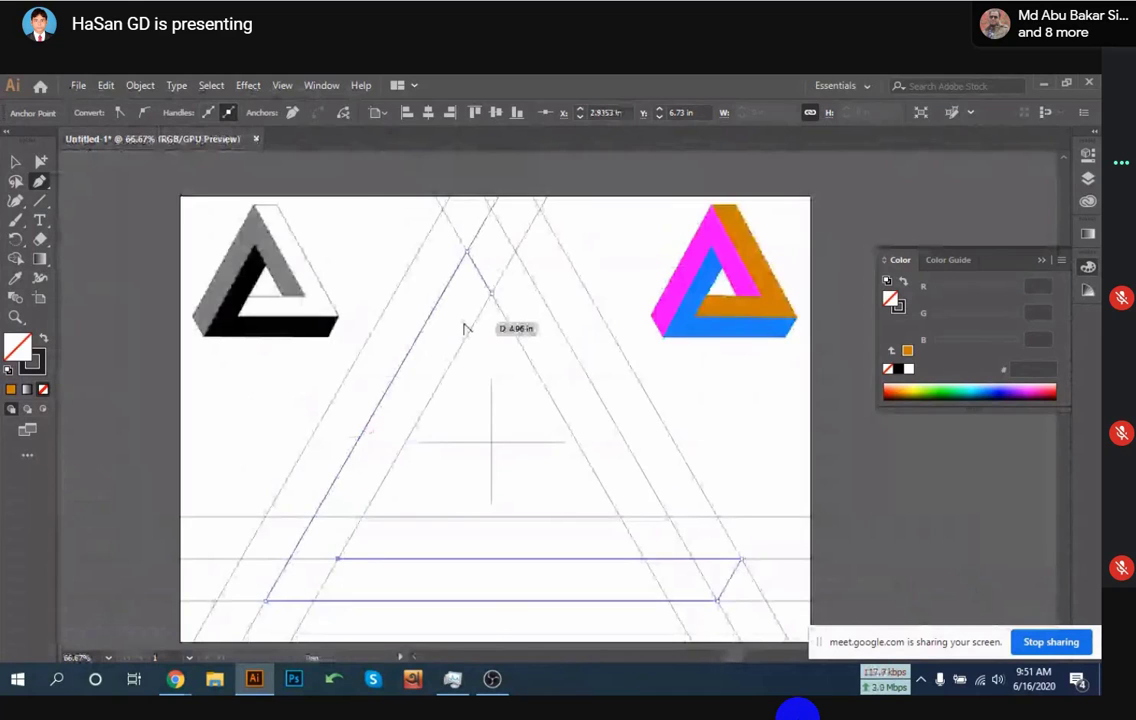
pyautogui.scroll(3, 490, 295)
pyautogui.scroll(-4, 545, 277)
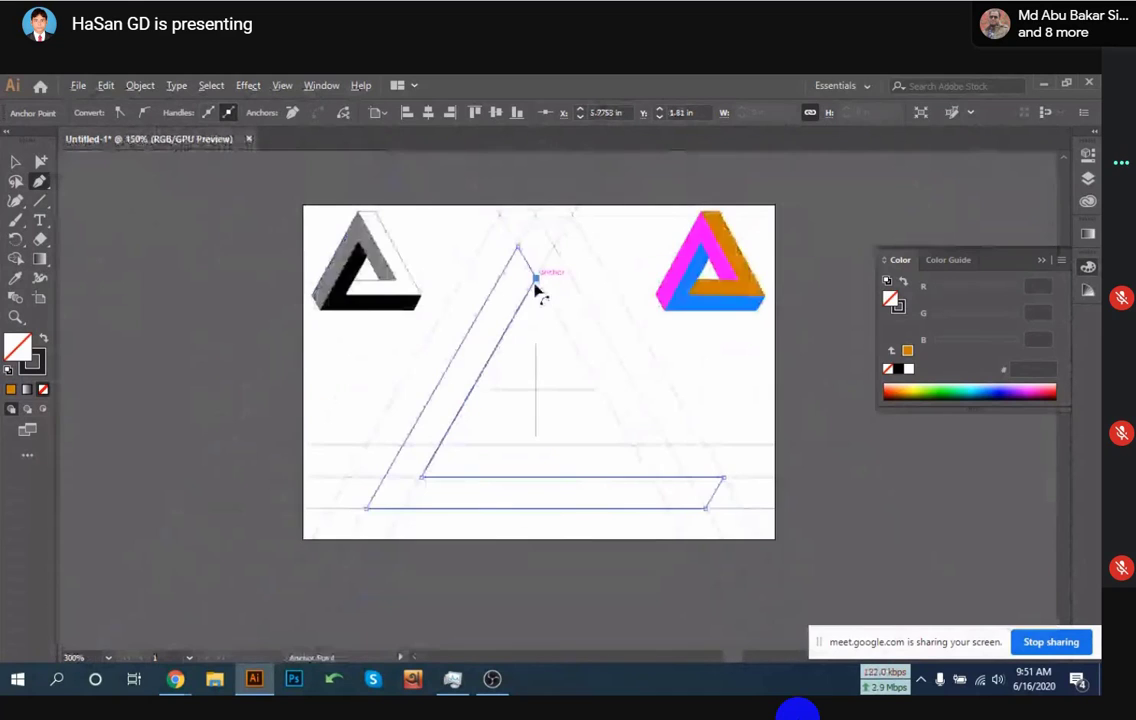
pyautogui.scroll(-4, 535, 290)
# Fill the closed shape with a white-to-black linear gradient running down the slanted arm from its apex to the lower left corner
pyautogui.press('v')
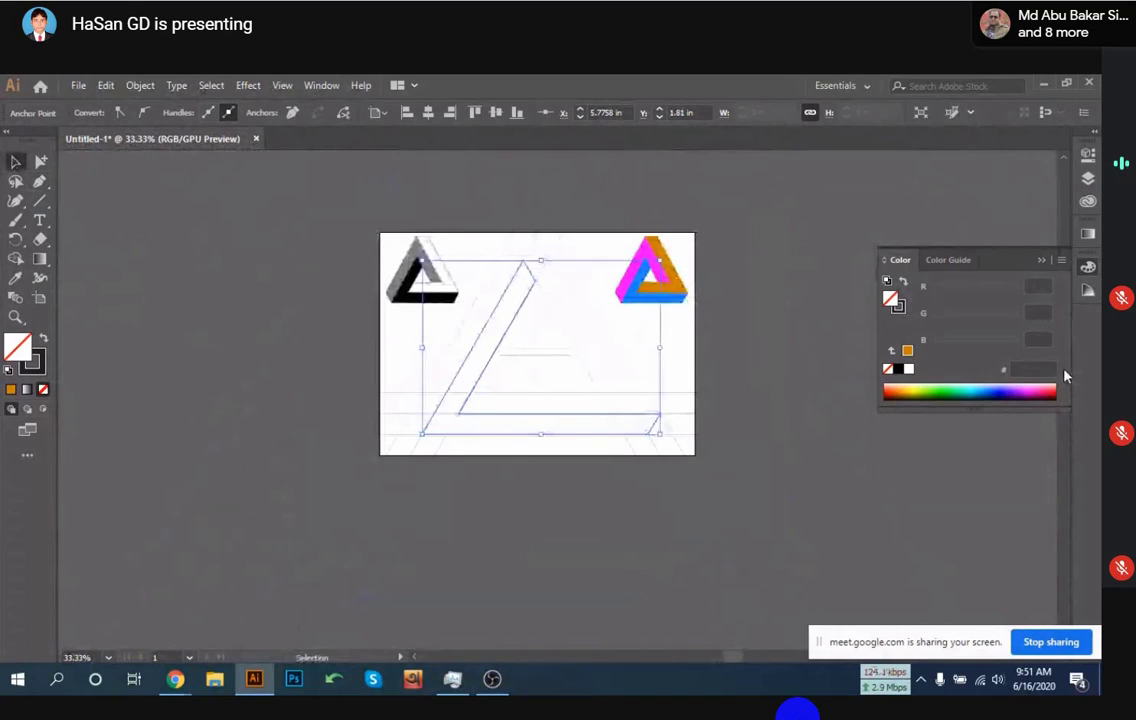
pyautogui.click(1088, 233)
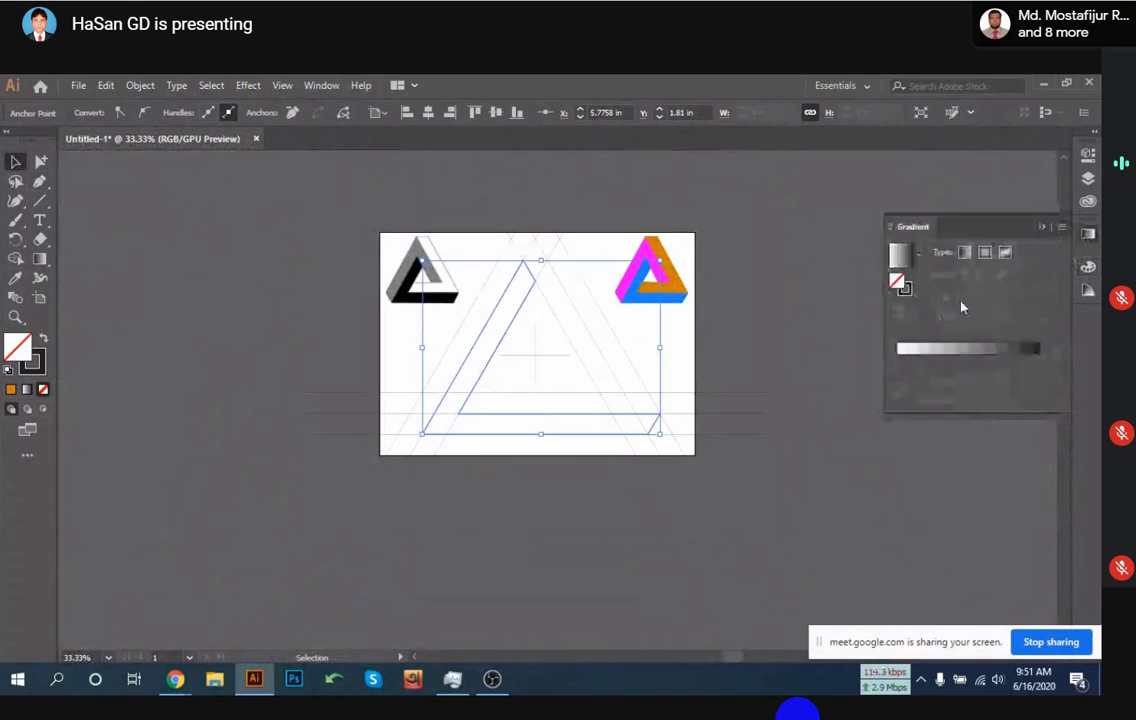
pyautogui.click(958, 360)
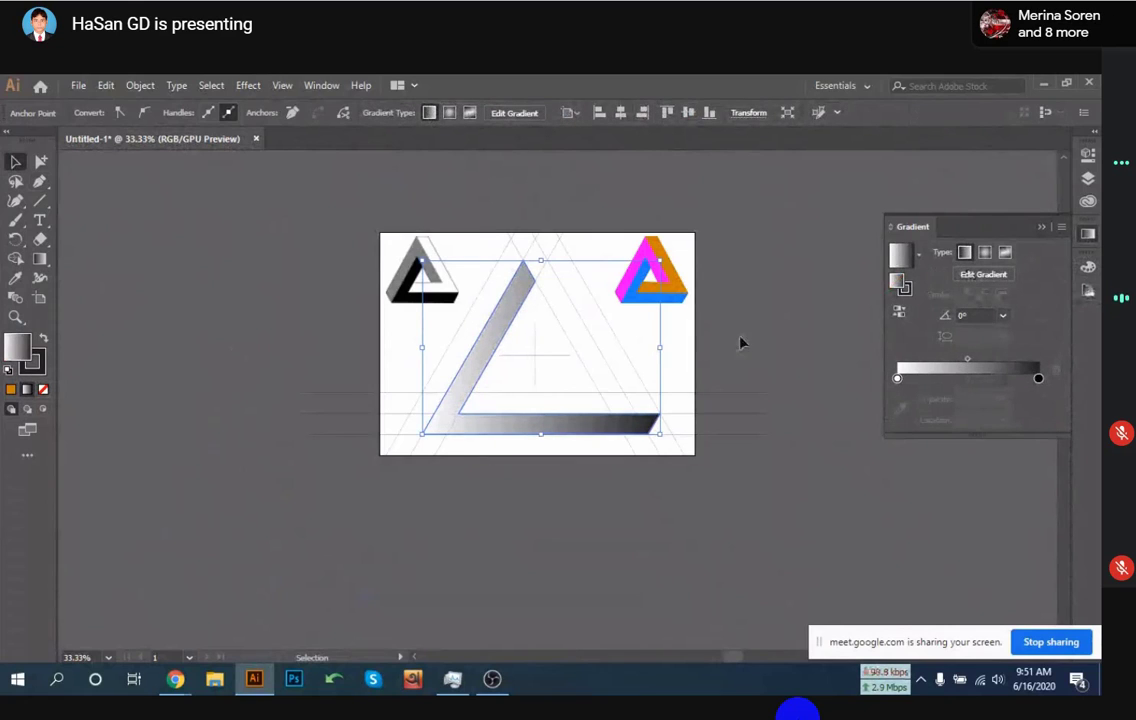
pyautogui.click(38, 259)
pyautogui.moveTo(540, 258)
pyautogui.mouseDown()
pyautogui.moveTo(515, 330)
pyautogui.moveTo(450, 427)
pyautogui.moveTo(464, 382)
pyautogui.moveTo(444, 425)
pyautogui.mouseUp()
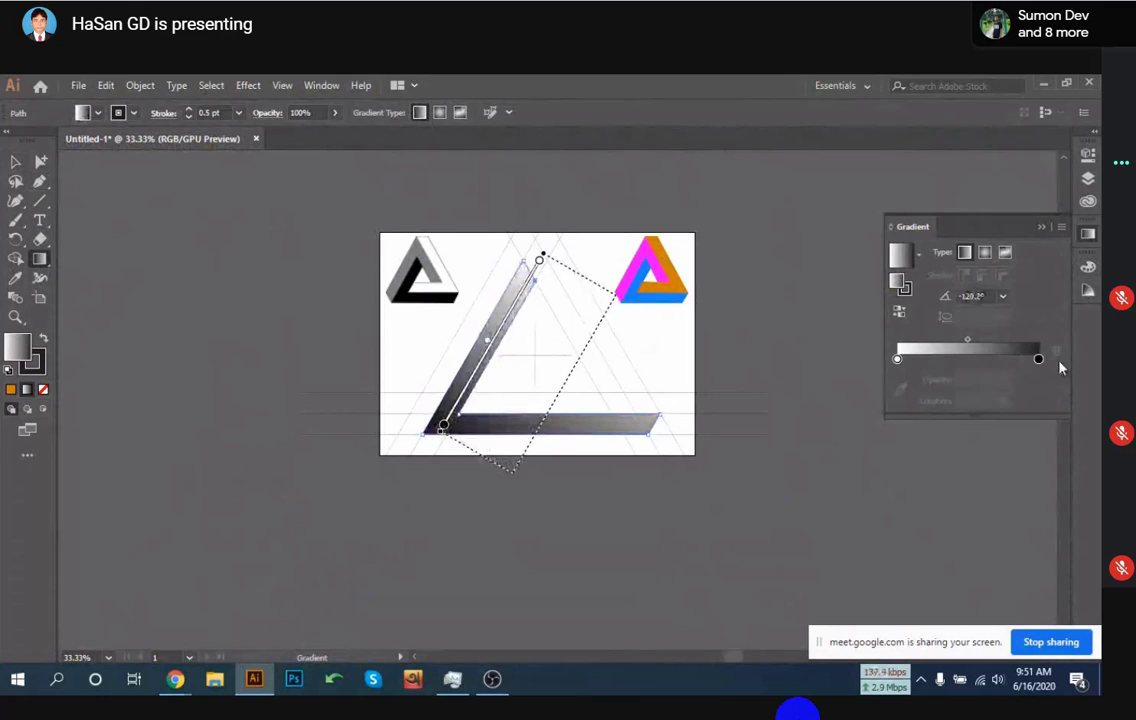
# Apply the yellow-to-red gradient preset to the shape and remove its three intermediate color stops
pyautogui.click(1039, 359)
pyautogui.doubleClick(1039, 359)
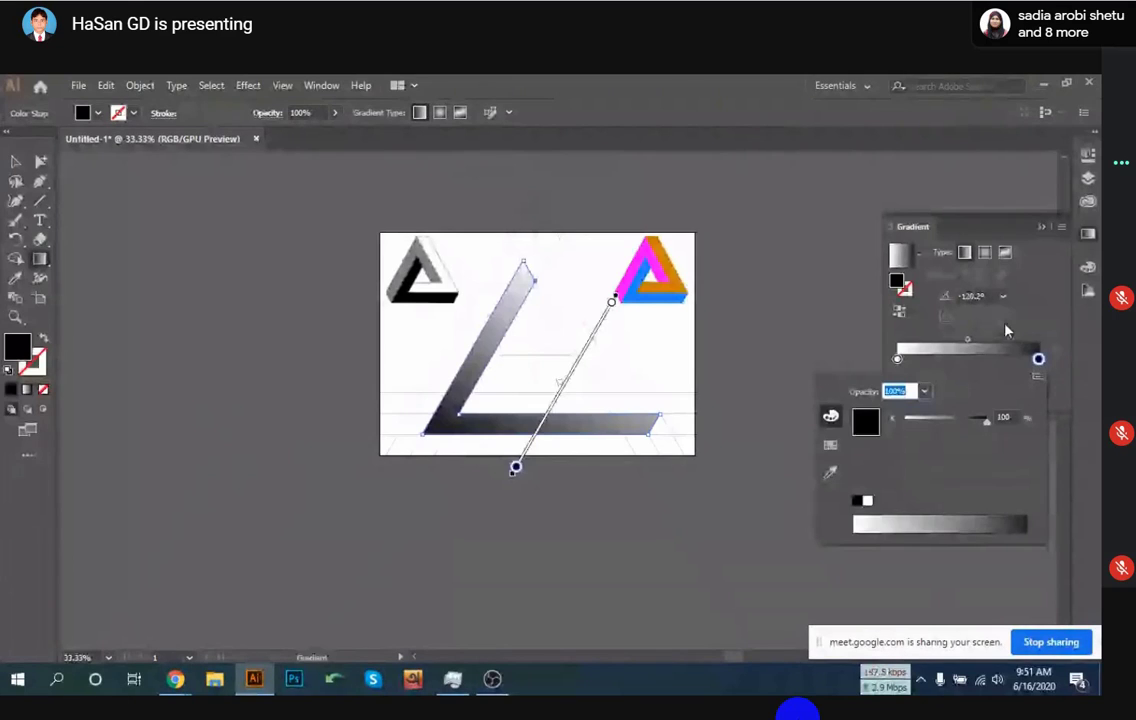
pyautogui.click(902, 262)
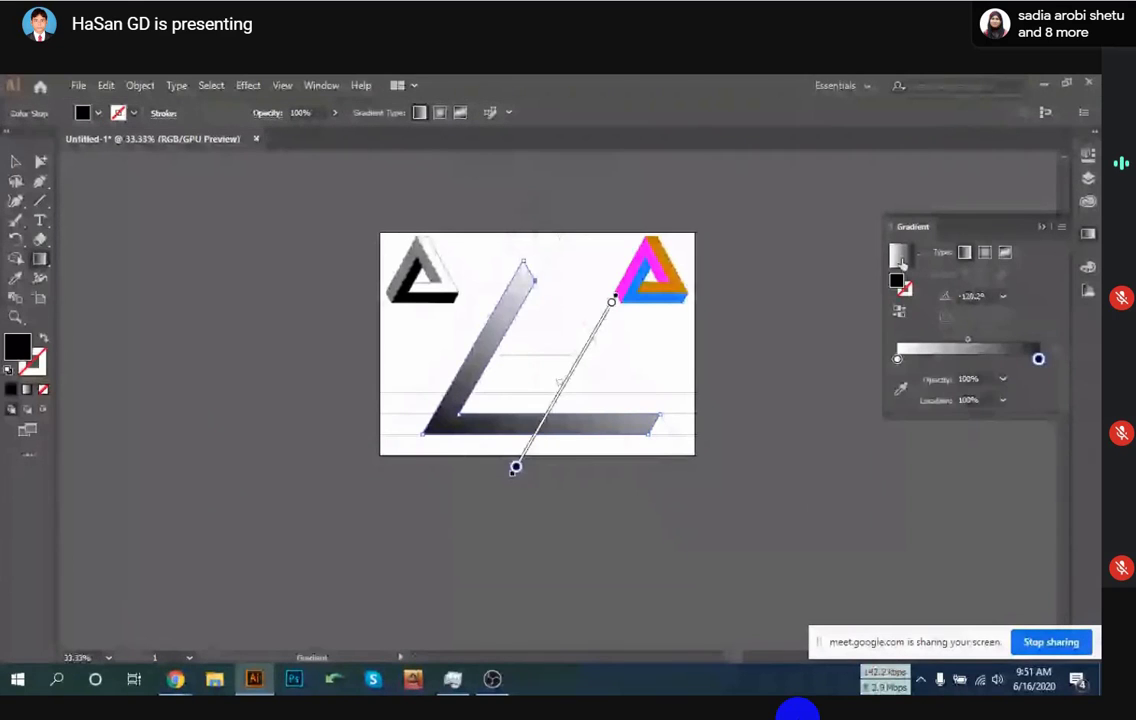
pyautogui.click(903, 263)
pyautogui.click(844, 337)
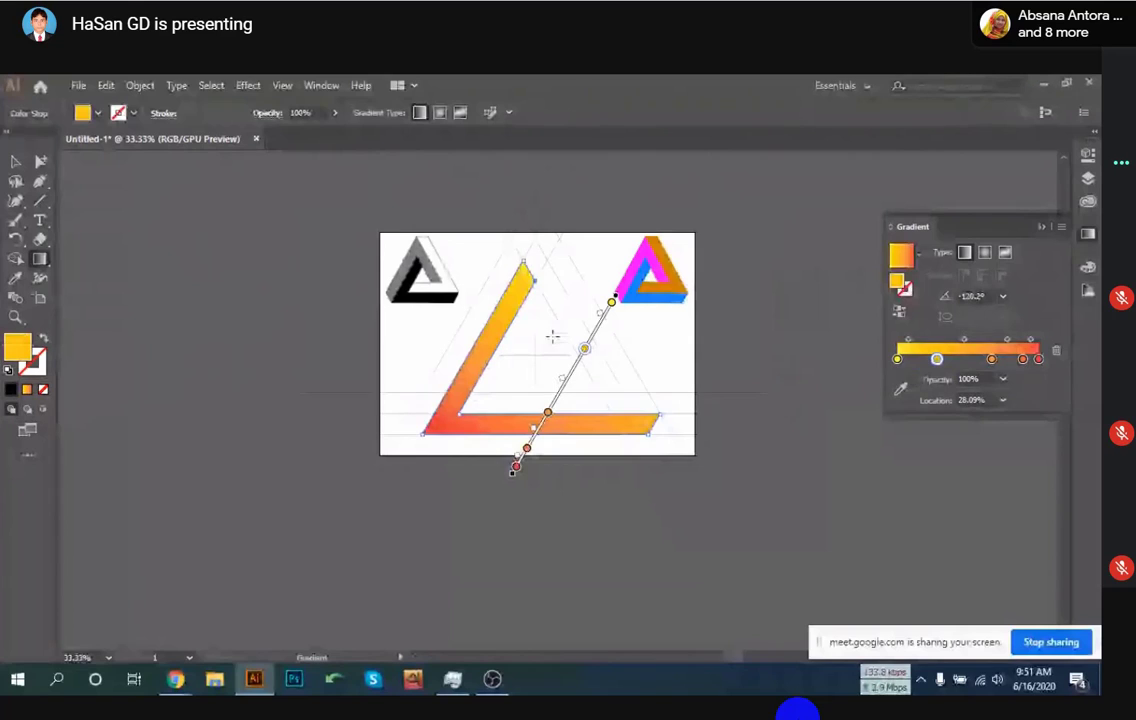
pyautogui.moveTo(936, 358); pyautogui.dragTo(938, 400)
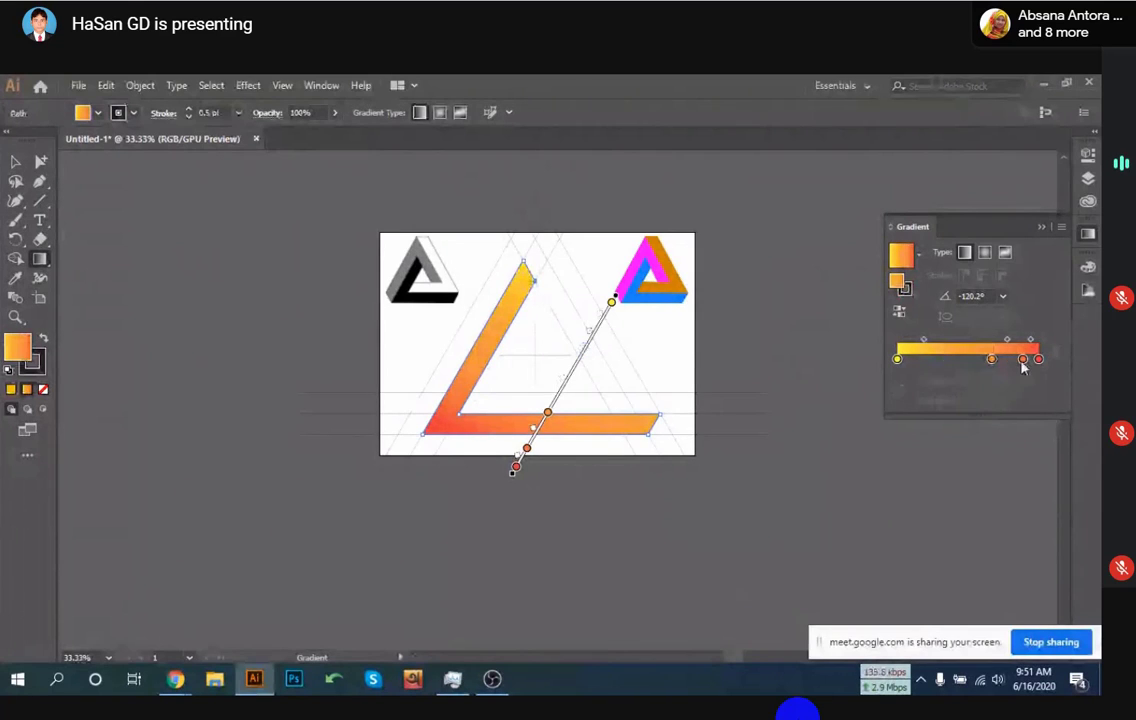
pyautogui.moveTo(1022, 358); pyautogui.dragTo(1026, 405)
pyautogui.moveTo(990, 358); pyautogui.dragTo(985, 416)
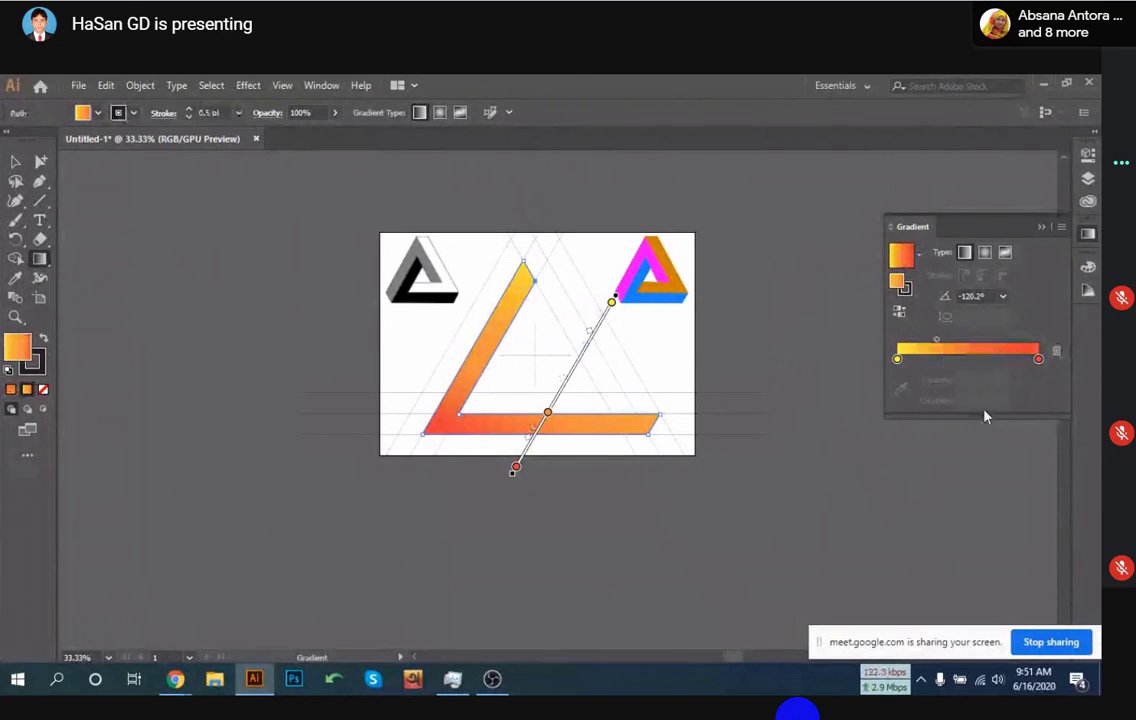
# Recolor the gradient's start stop to green 00F33B and its end stop to yellow E9FF3A, and deselect the shape
pyautogui.doubleClick(897, 359)
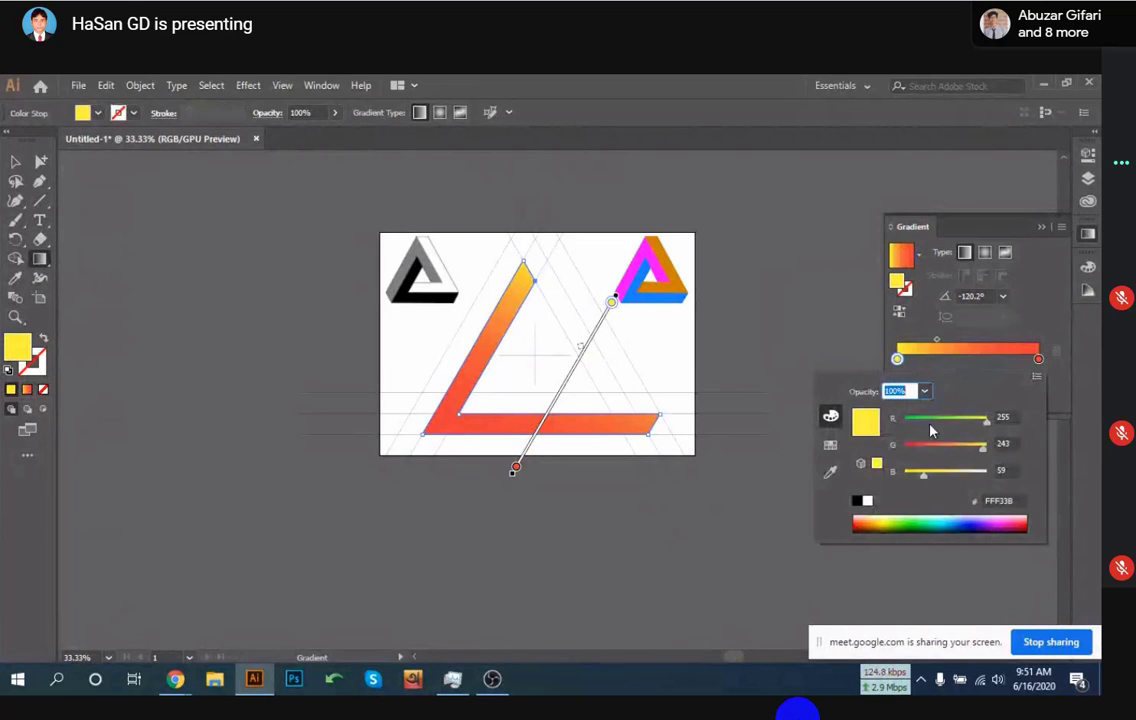
pyautogui.moveTo(930, 430); pyautogui.dragTo(904, 426)
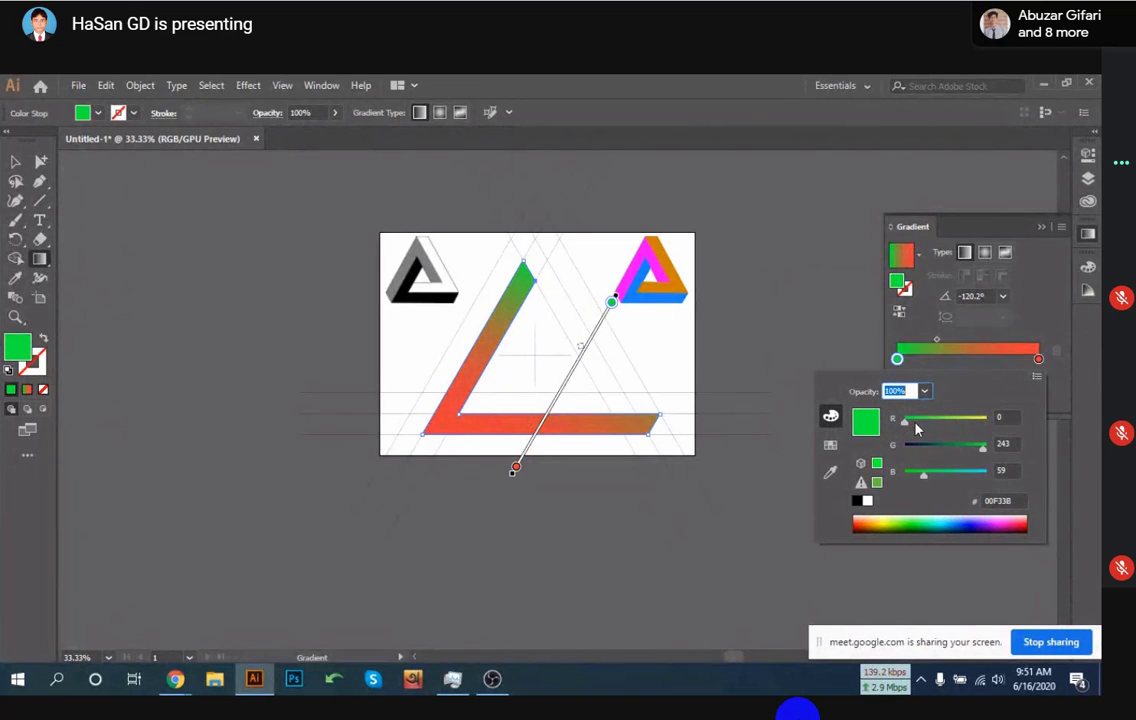
pyautogui.click(1039, 362)
pyautogui.doubleClick(1038, 359)
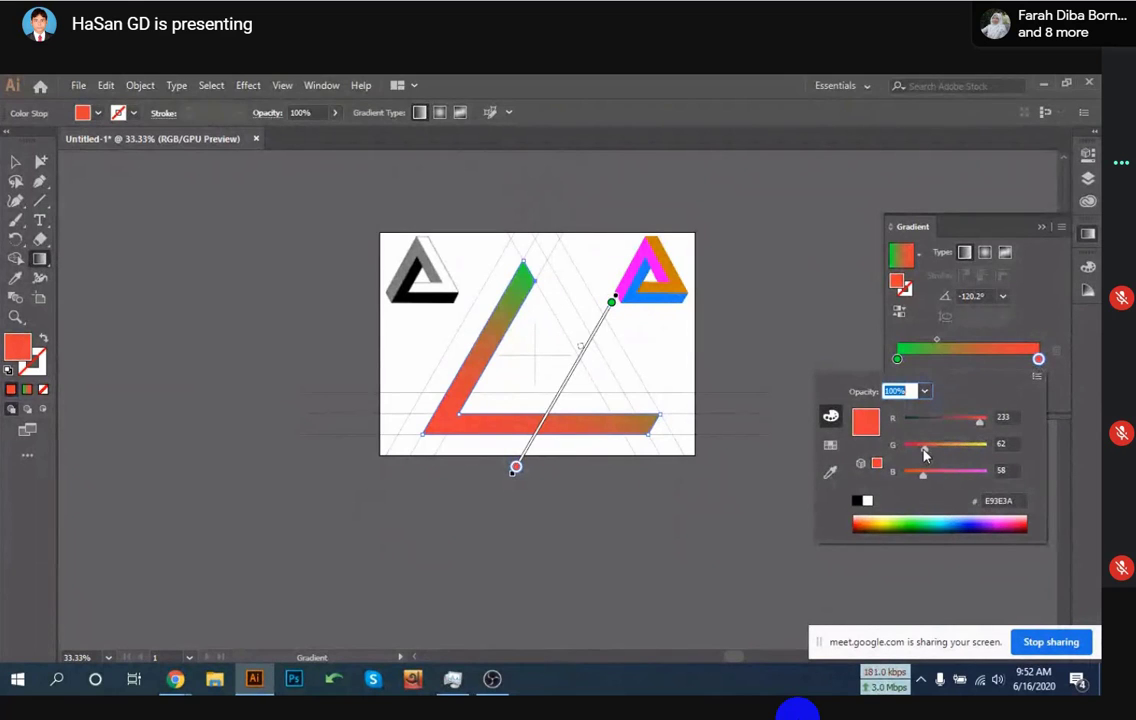
pyautogui.moveTo(924, 455); pyautogui.dragTo(987, 447)
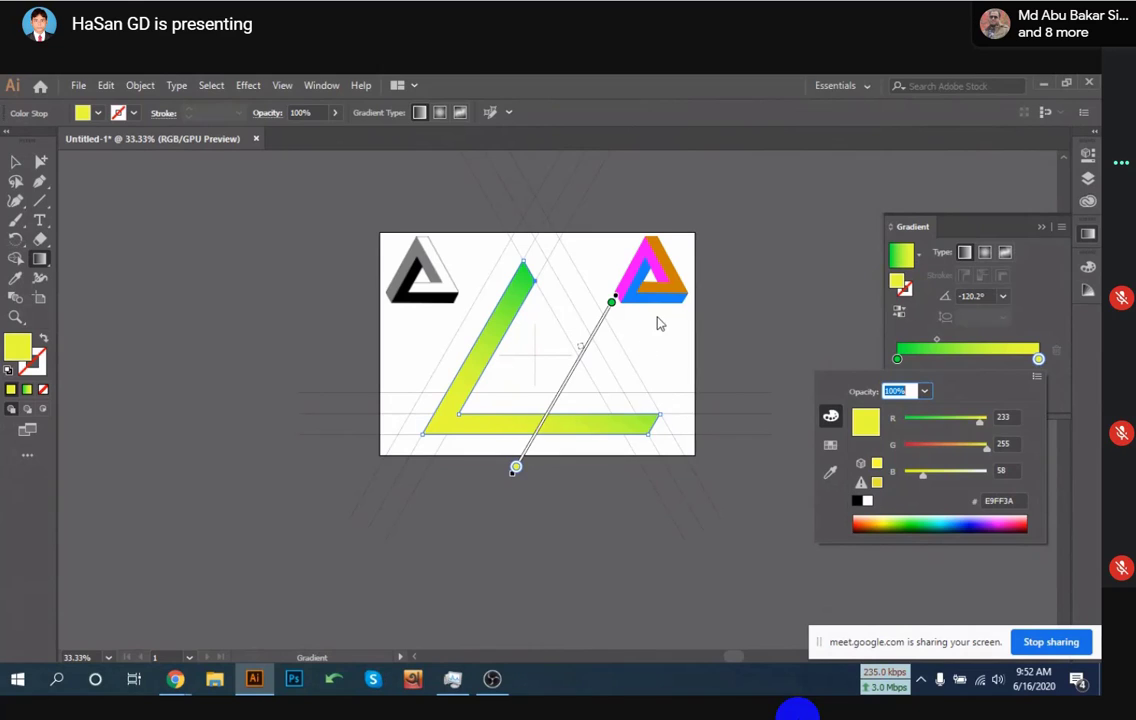
pyautogui.click(179, 365)
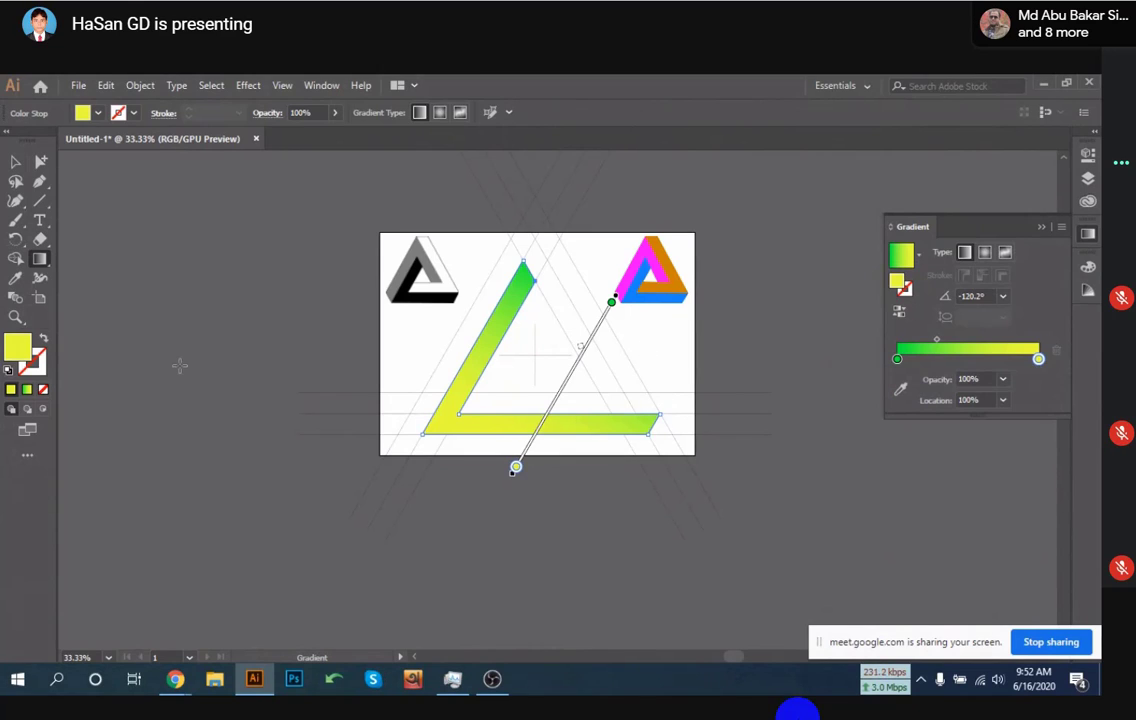
pyautogui.click(14, 161)
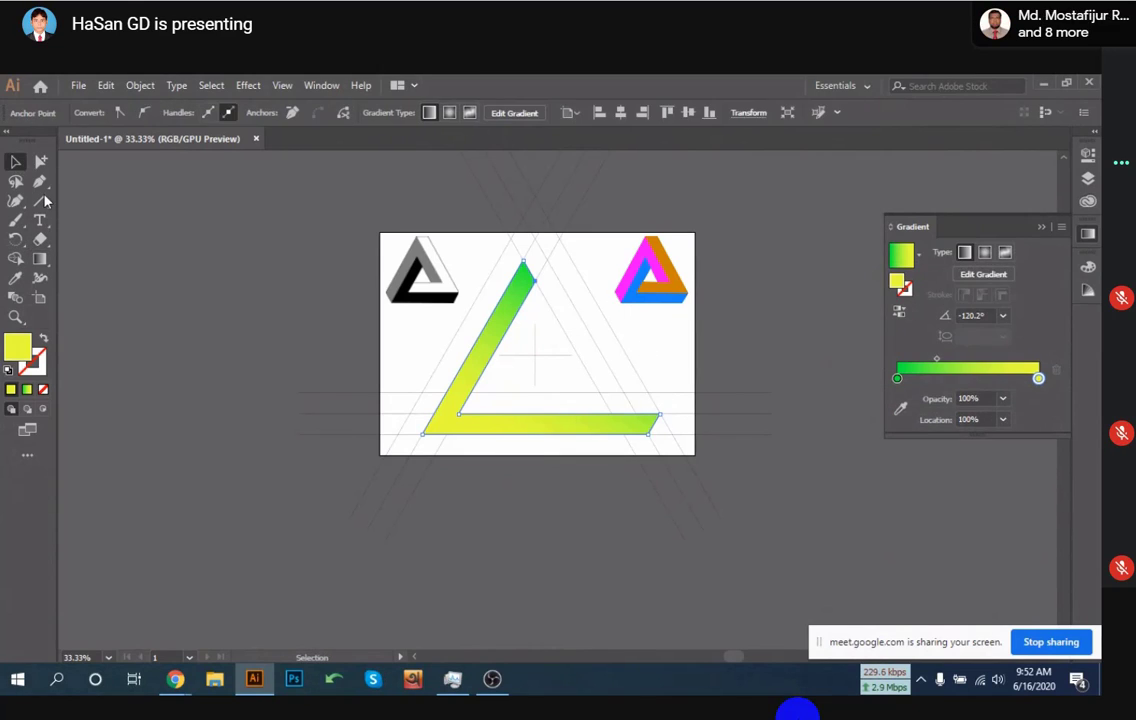
pyautogui.click(848, 391)
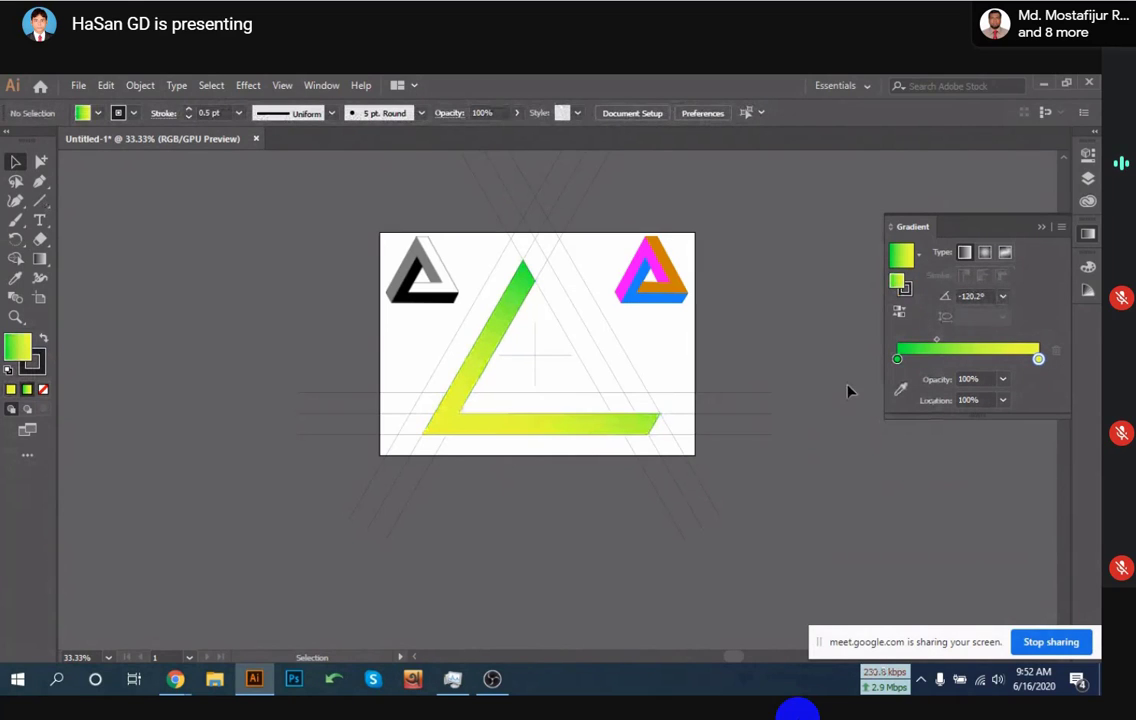
# Set the stroke of the green-yellow gradient shape to none and deselect it
pyautogui.scroll(2, 527, 337)
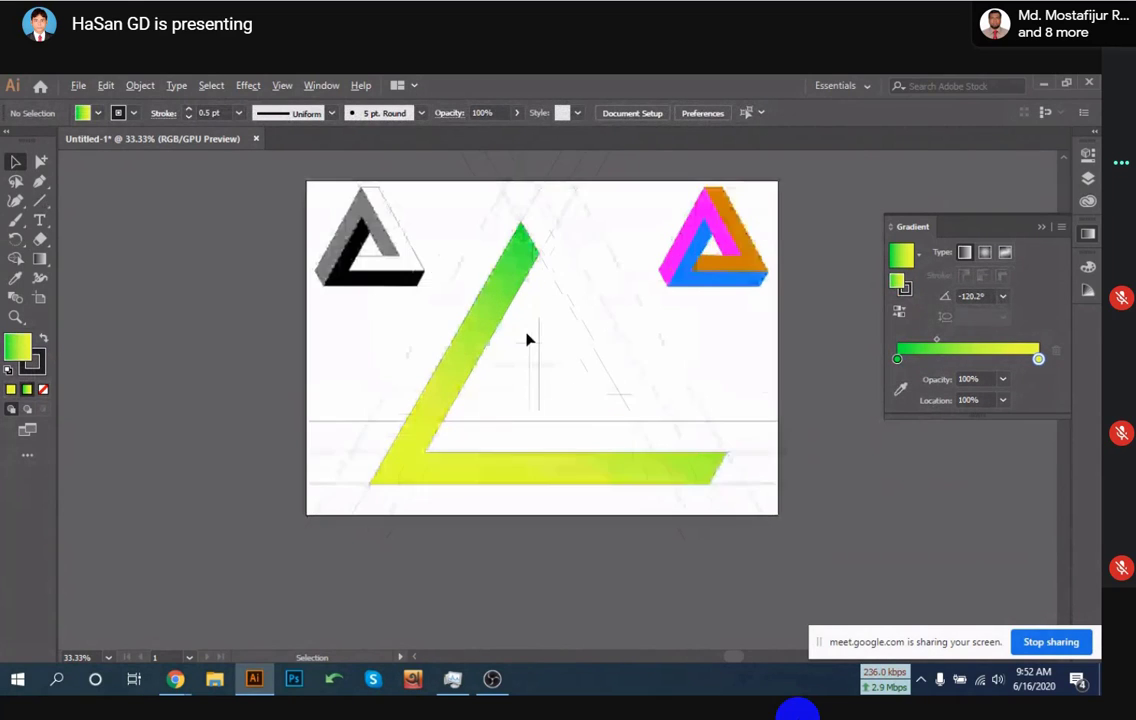
pyautogui.scroll(2, 525, 335)
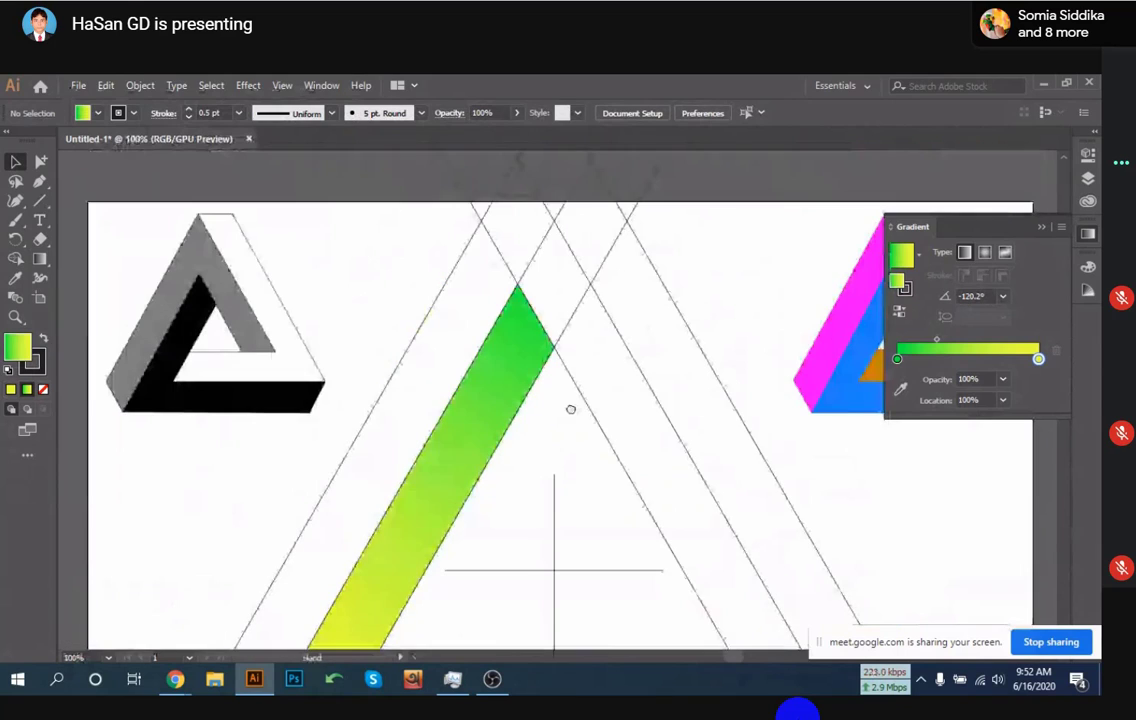
pyautogui.click(525, 358)
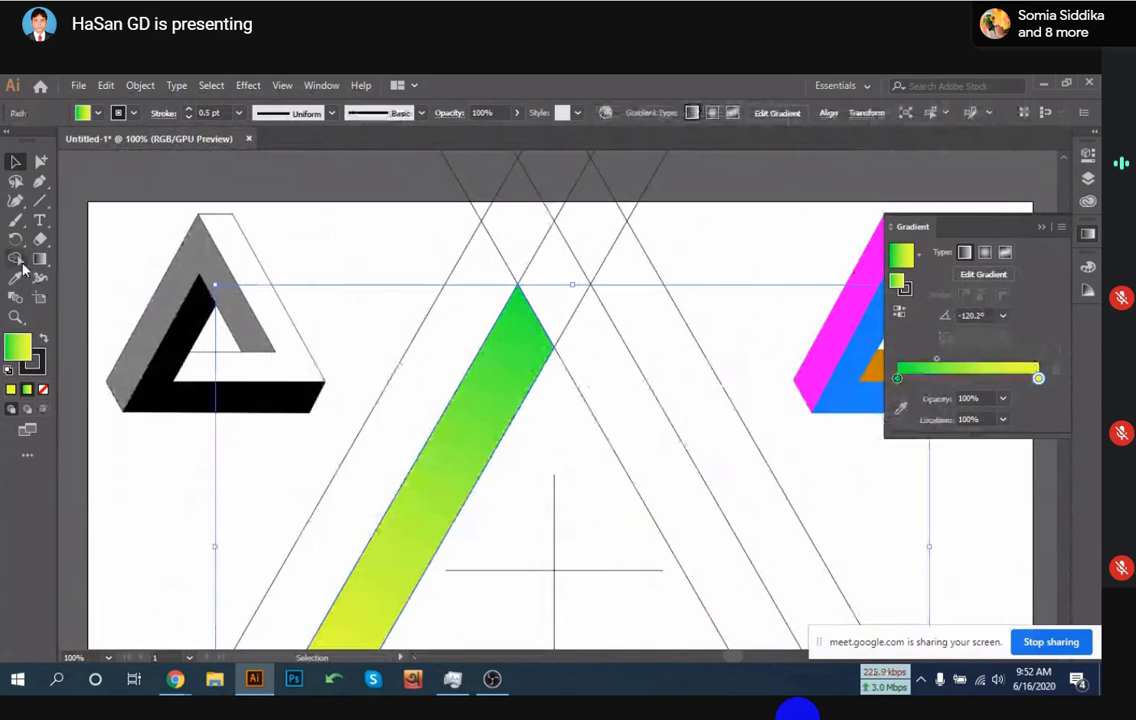
pyautogui.click(44, 388)
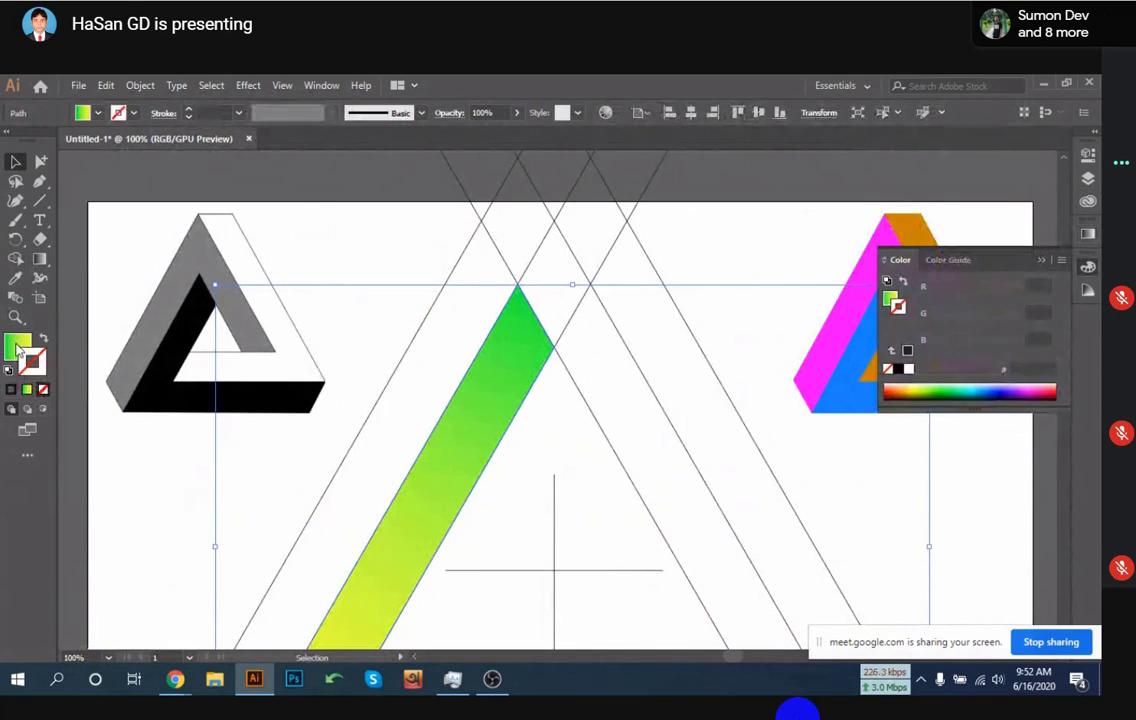
pyautogui.click(553, 255)
# Examine the green-yellow gradient shape's edges at the apex, the lower left corner and along the horizontal arm against the guide lines
pyautogui.scroll(7, 553, 255)
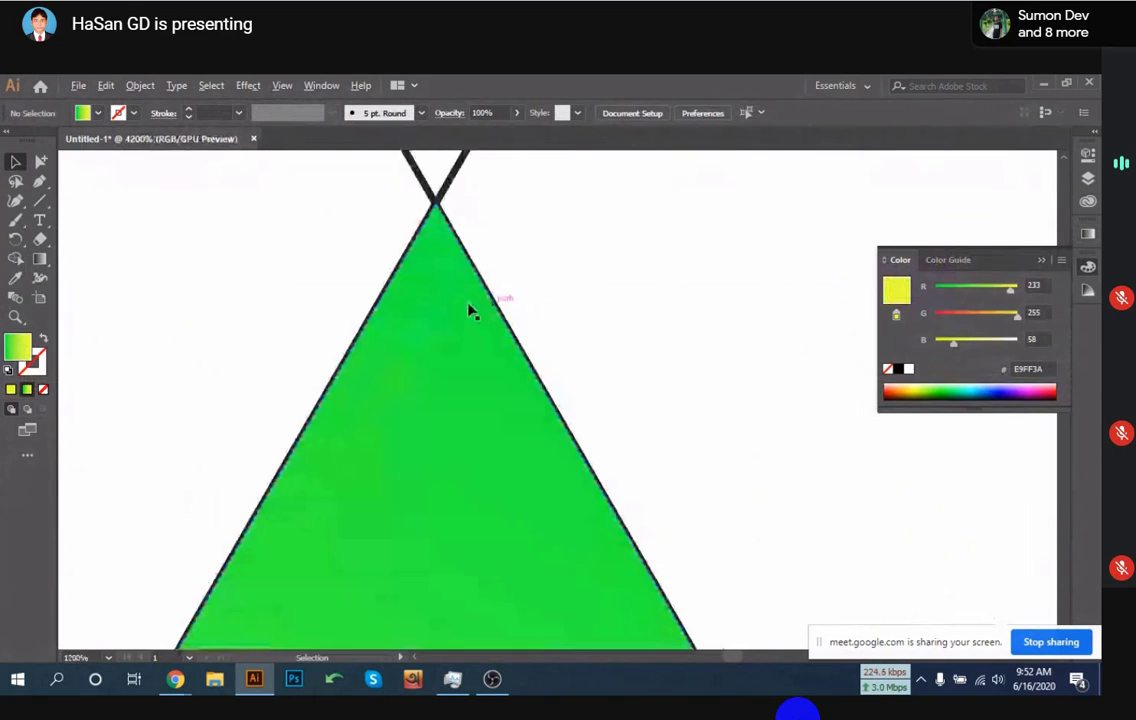
pyautogui.scroll(-5, 538, 454)
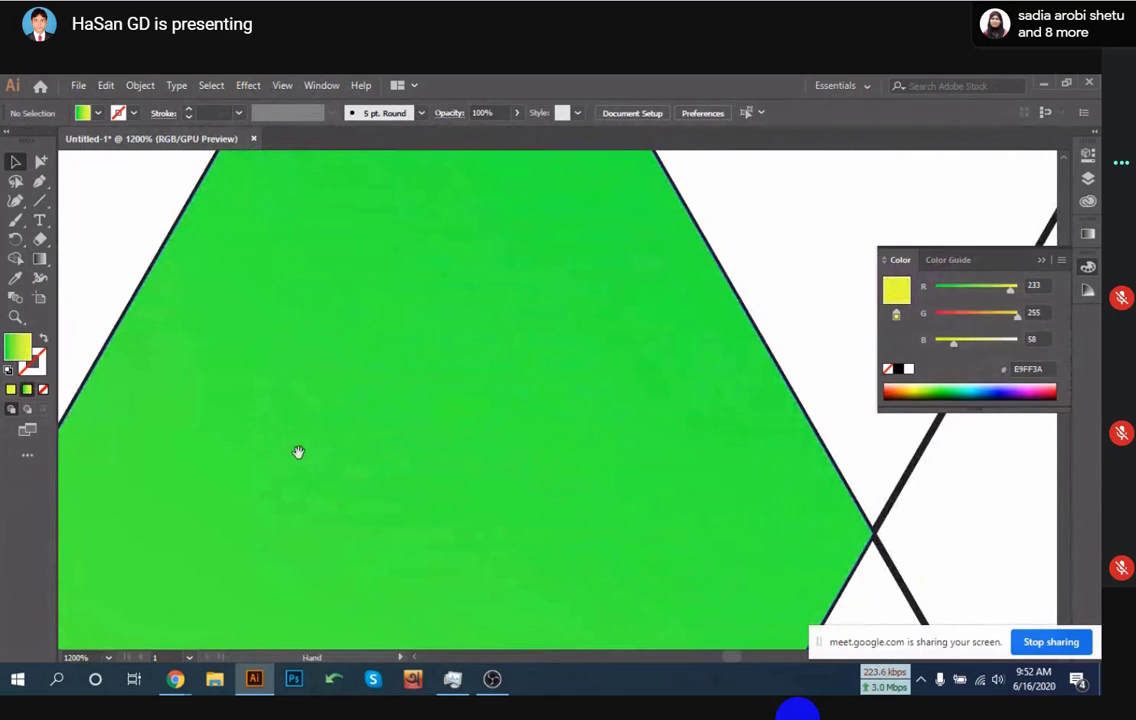
pyautogui.scroll(-5, 325, 453)
pyautogui.moveTo(325, 453); pyautogui.dragTo(330, 497)
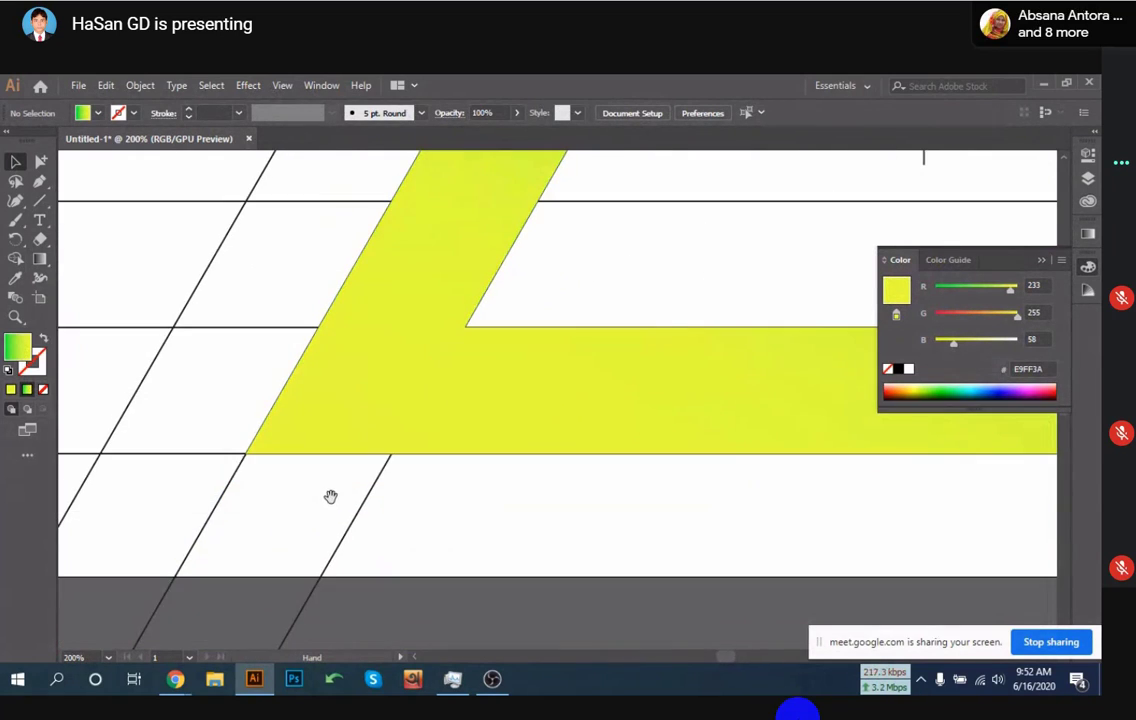
pyautogui.scroll(4, 266, 471)
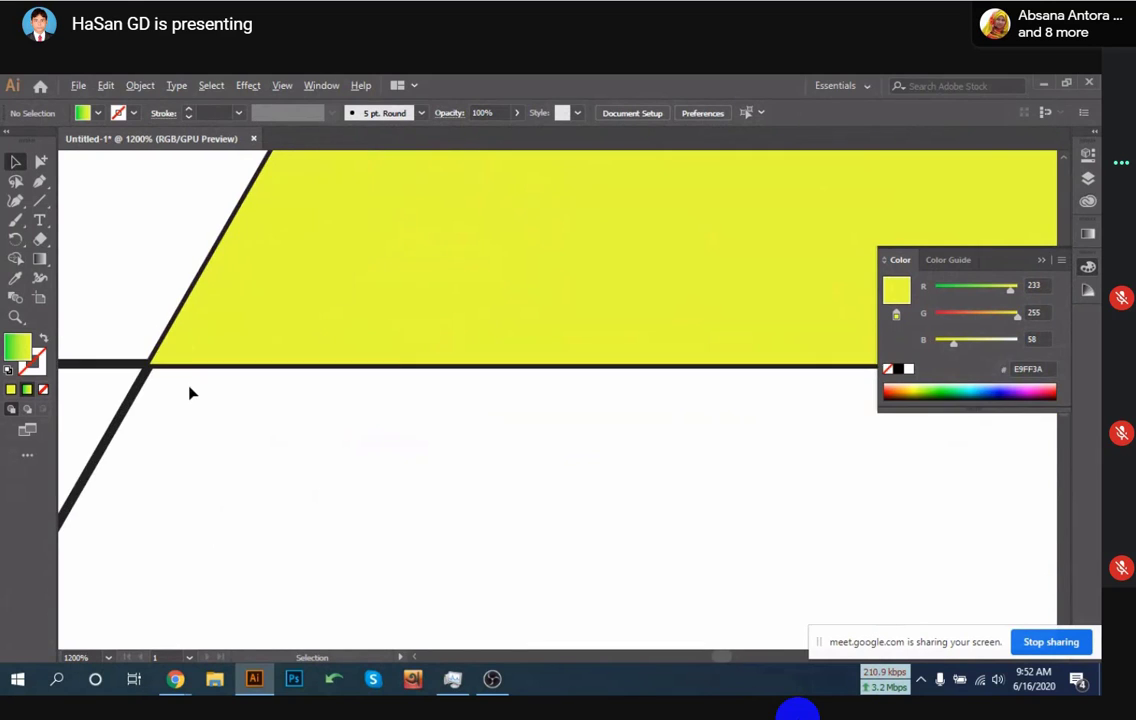
pyautogui.moveTo(517, 407); pyautogui.dragTo(330, 464)
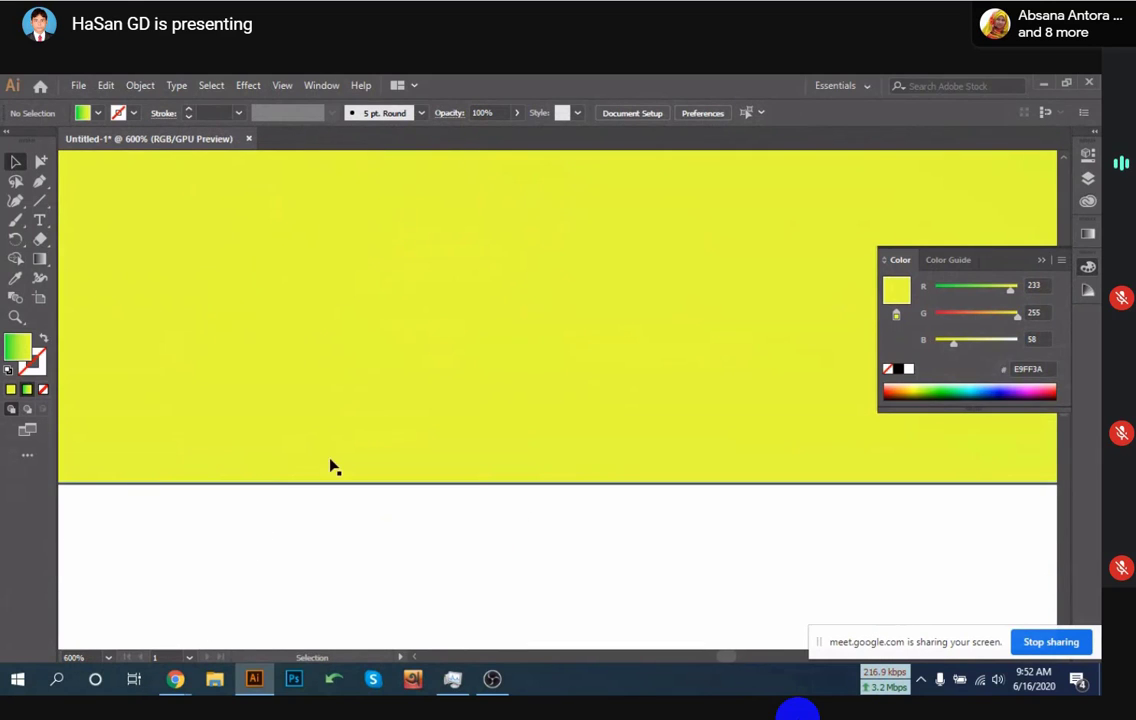
pyautogui.scroll(-5, 396, 449)
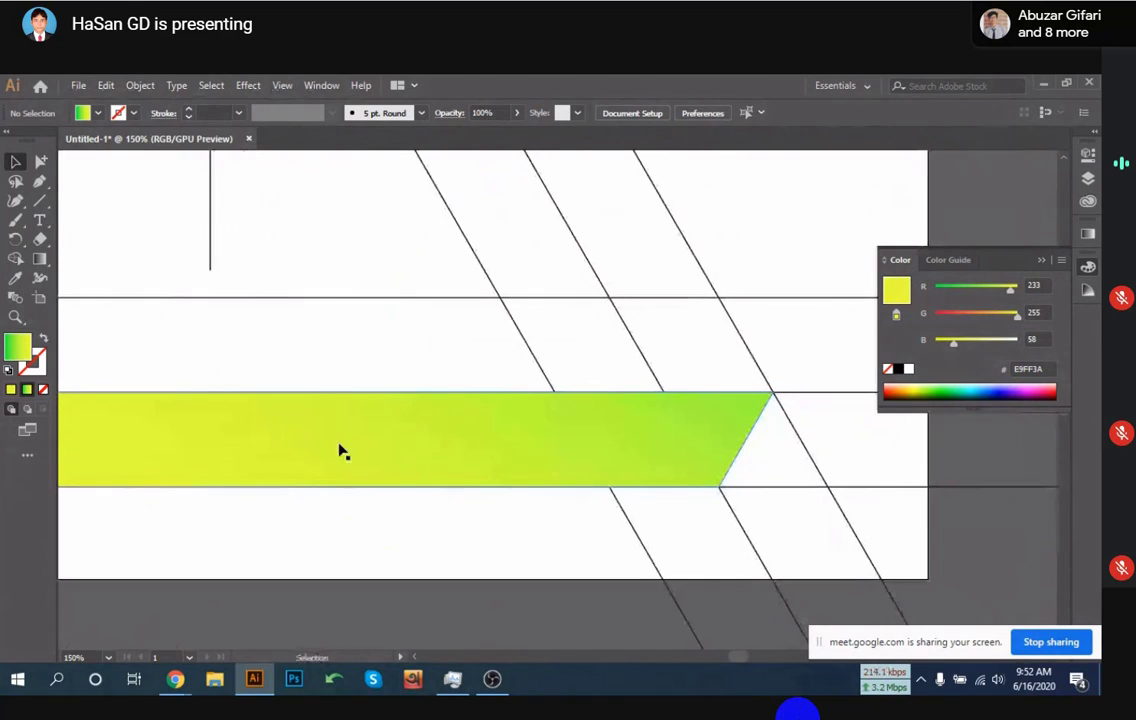
# Shorten the shape's horizontal arm by moving both end anchor points inward to the neighboring guide-line intersections, keeping the slanted end
pyautogui.click(38, 183)
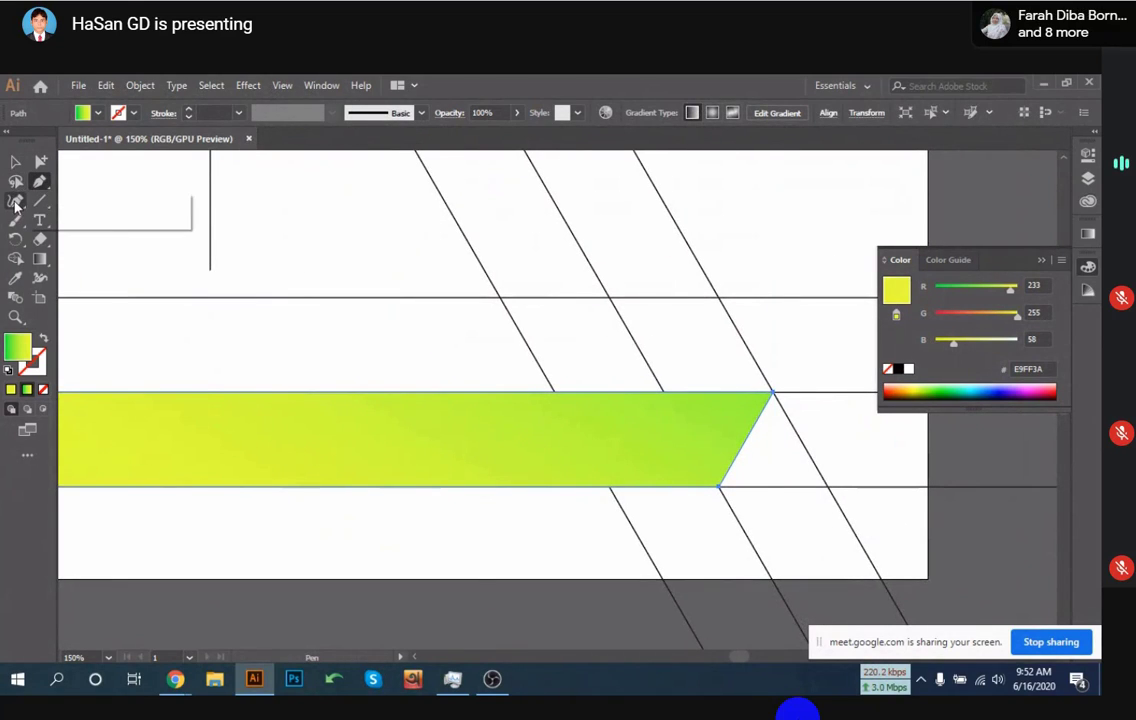
pyautogui.click(90, 221)
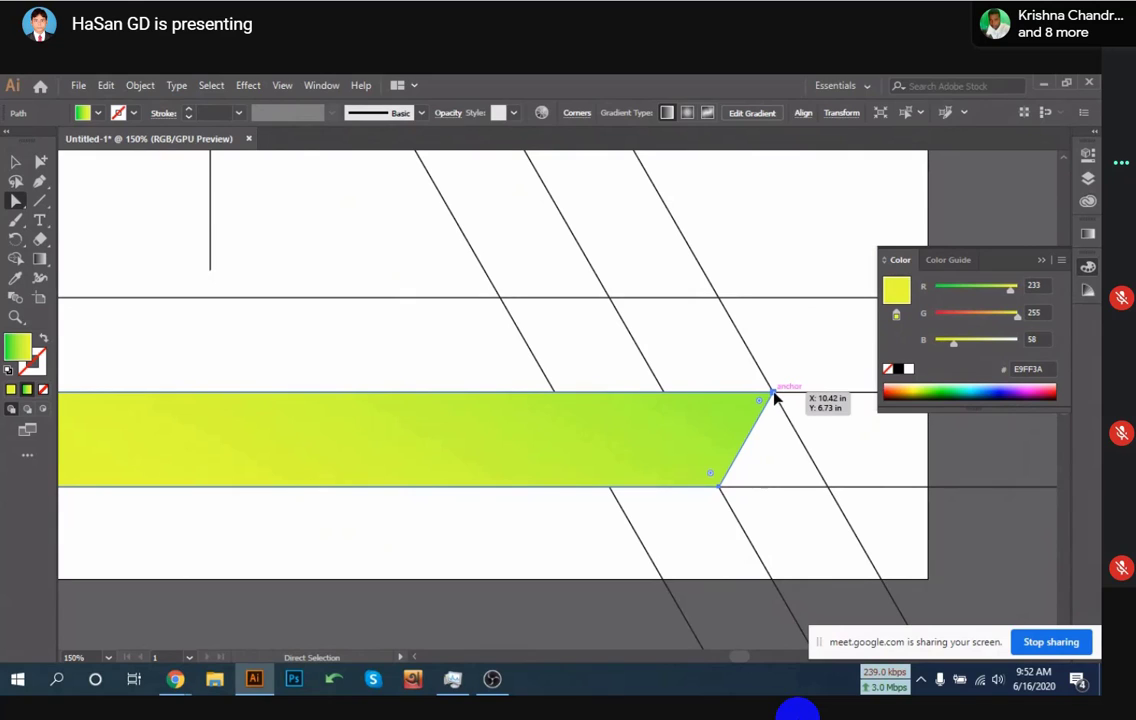
pyautogui.moveTo(775, 398); pyautogui.dragTo(665, 397)
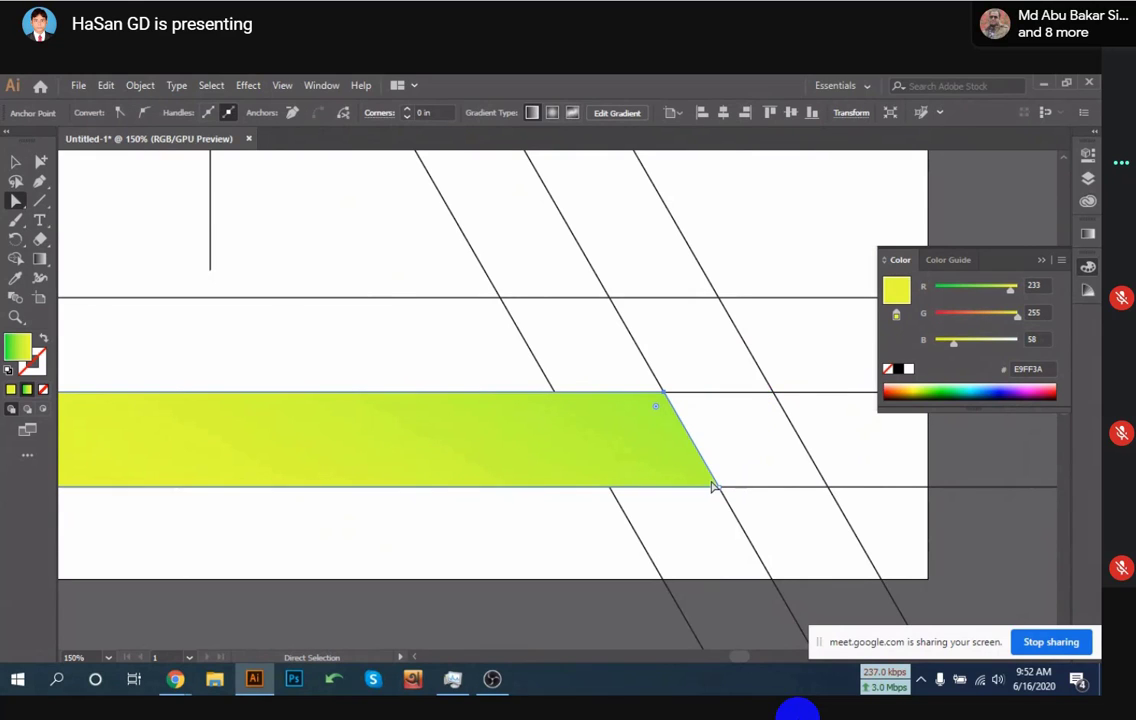
pyautogui.moveTo(713, 487); pyautogui.dragTo(610, 488)
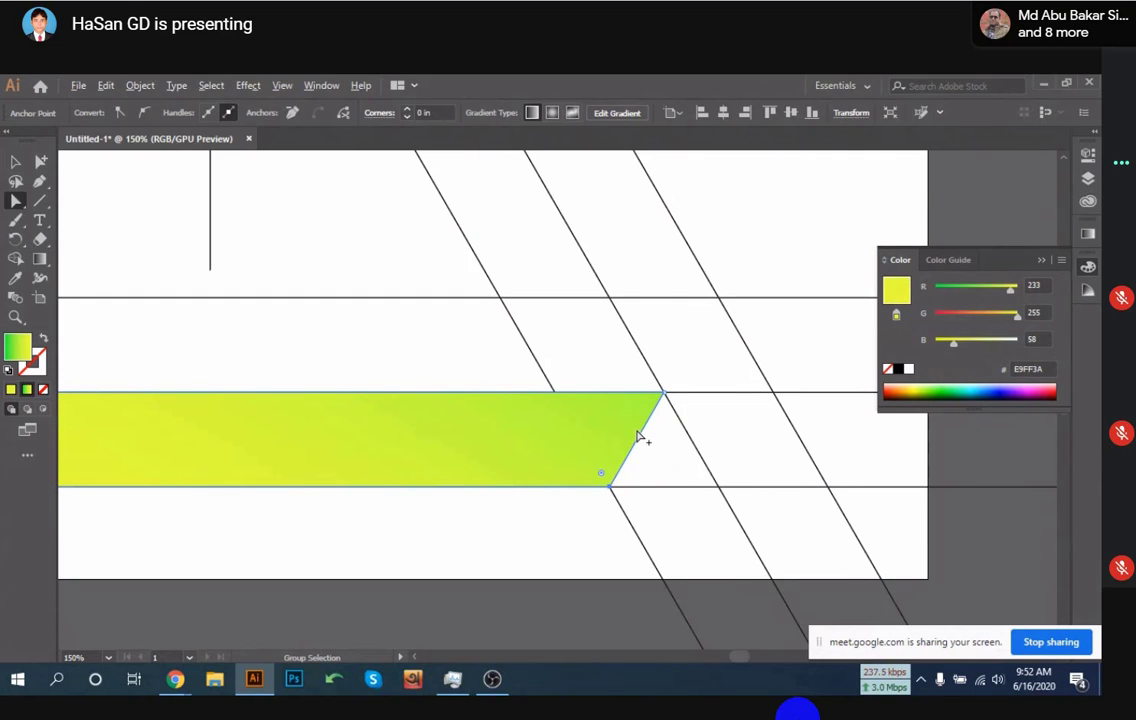
pyautogui.scroll(6, 645, 420)
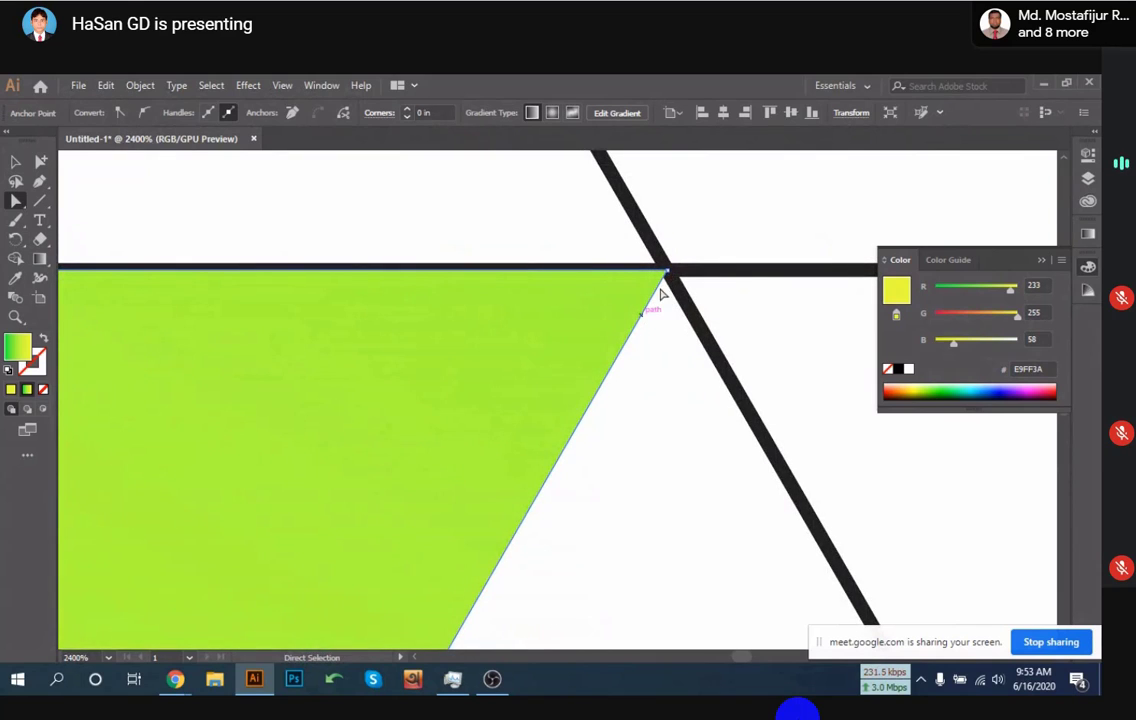
pyautogui.moveTo(667, 271); pyautogui.dragTo(668, 275)
pyautogui.scroll(-3, 521, 327)
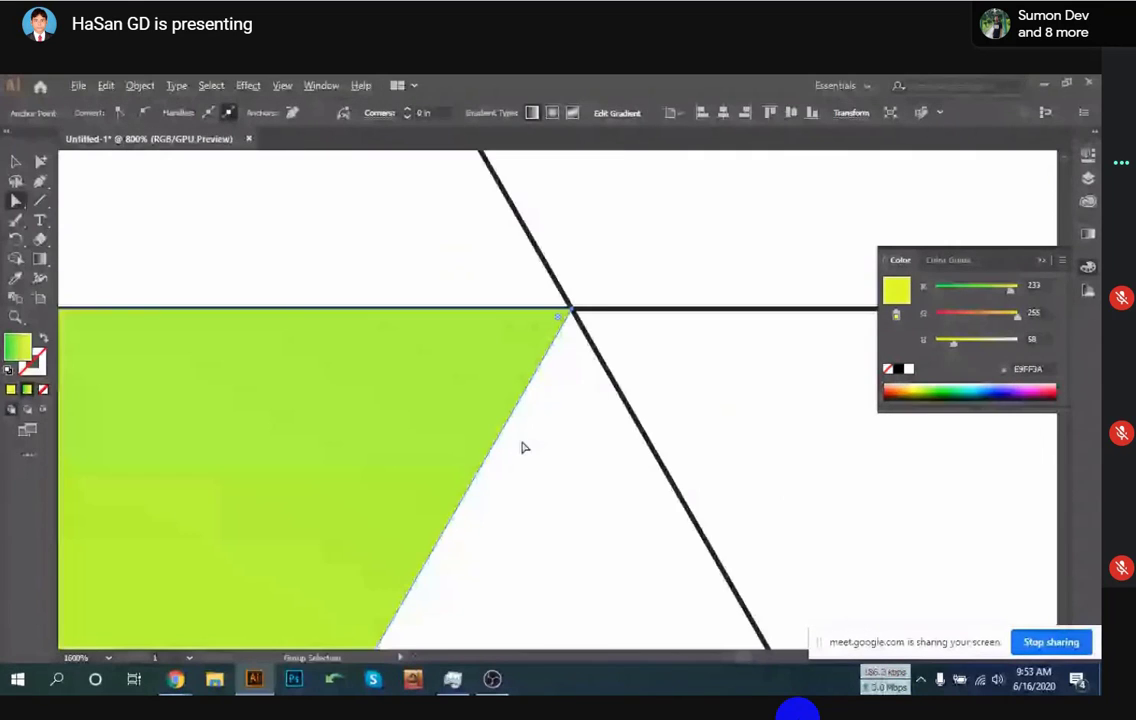
pyautogui.scroll(-4, 521, 447)
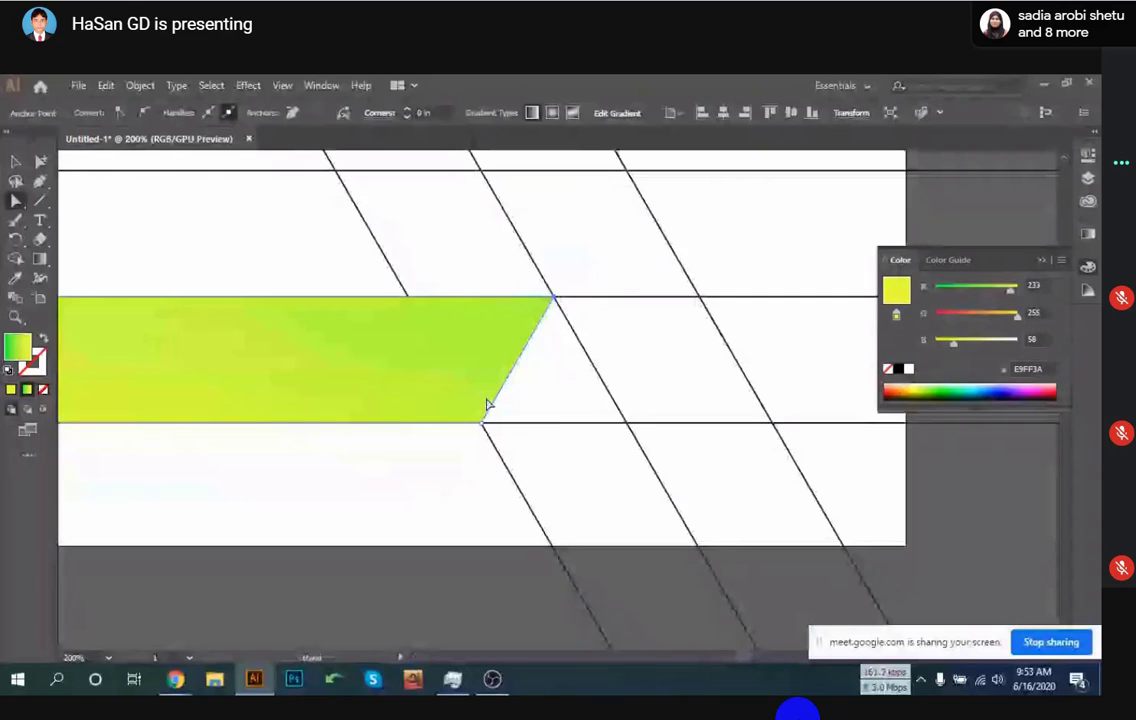
pyautogui.scroll(-6, 487, 404)
# Darken the shape's gradient start stop to a deep green by lowering its green component
pyautogui.click(12, 162)
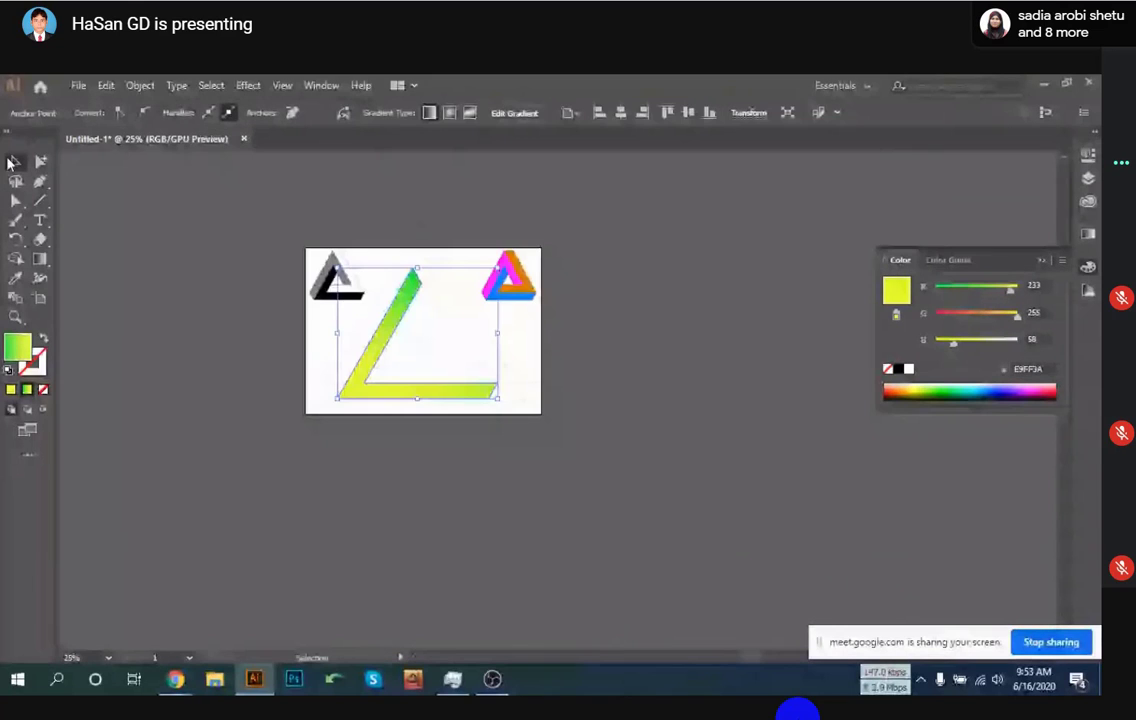
pyautogui.click(363, 398)
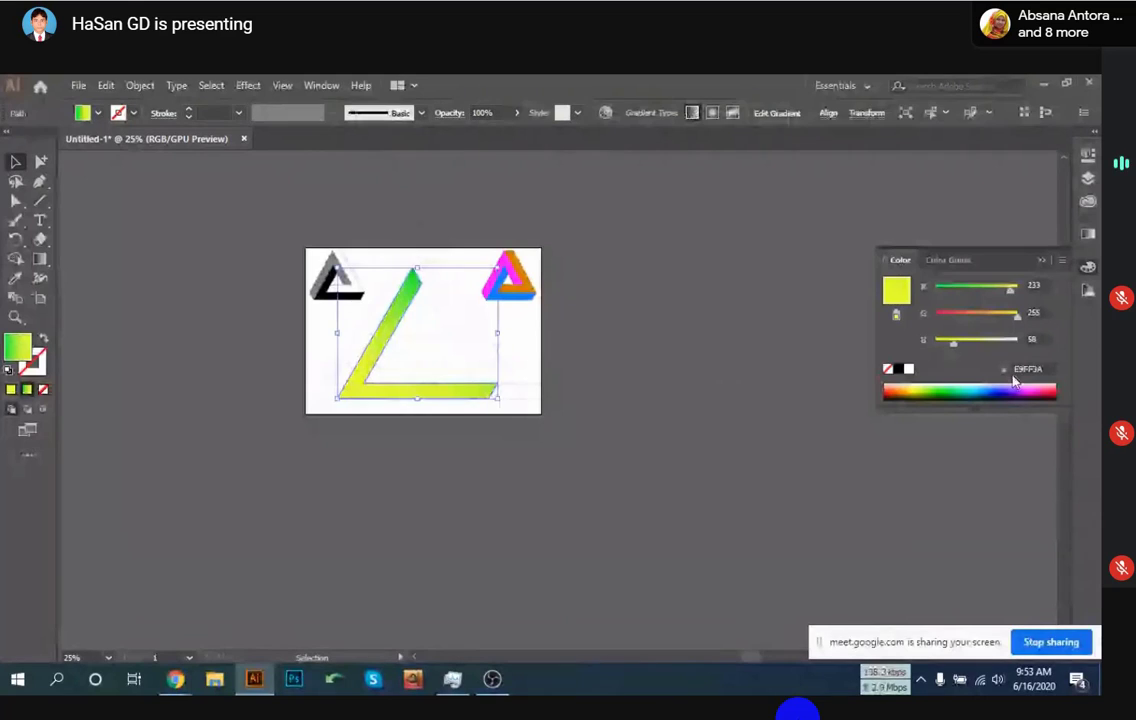
pyautogui.click(1086, 289)
pyautogui.doubleClick(897, 379)
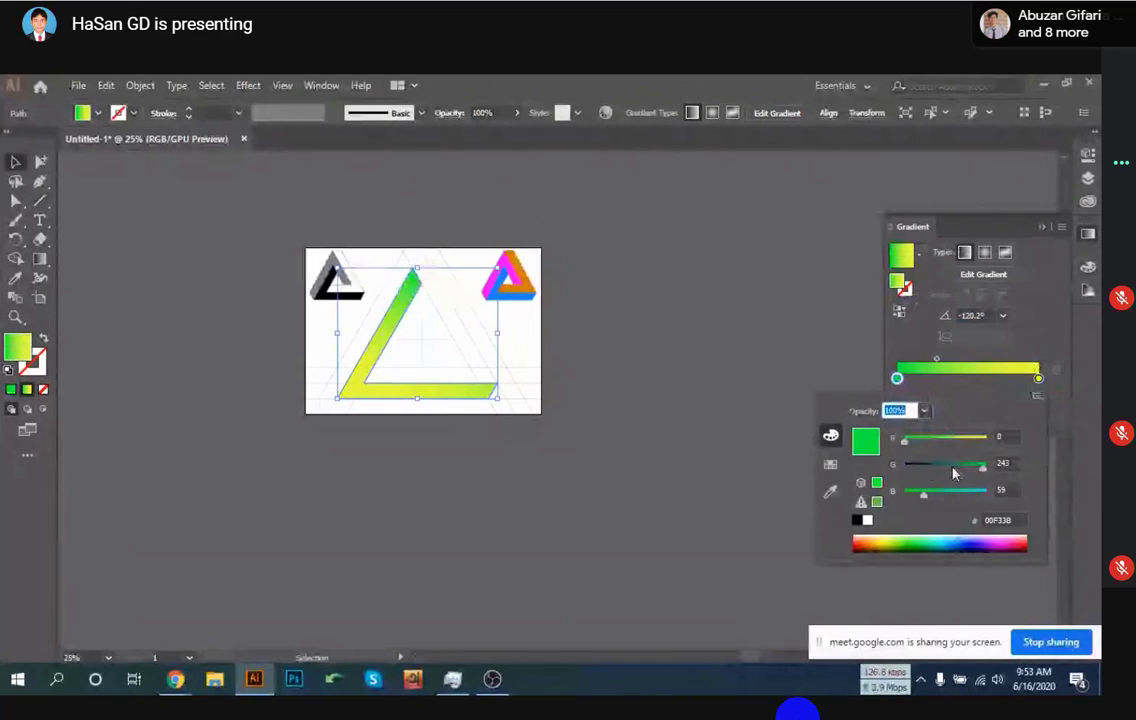
pyautogui.moveTo(982, 467); pyautogui.dragTo(953, 467)
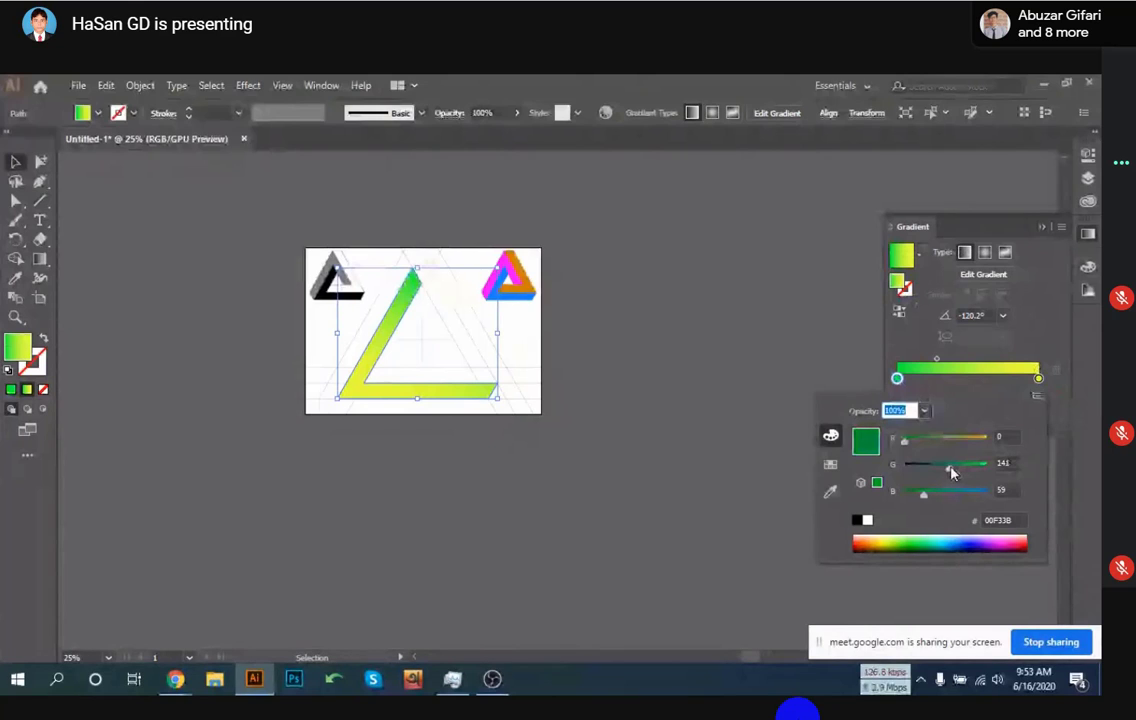
pyautogui.click(642, 467)
# Redraw the shape's linear gradient from its apex down past the lower left corner at about -103.1°, and deselect the shape
pyautogui.click(40, 259)
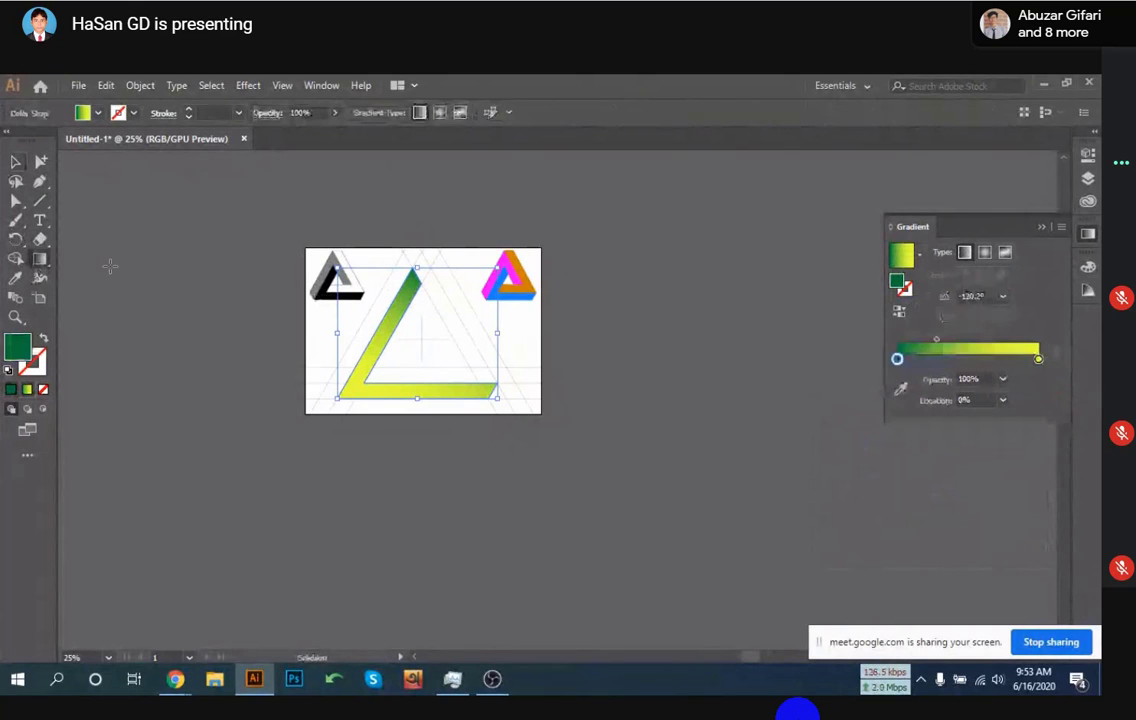
pyautogui.moveTo(415, 276)
pyautogui.mouseDown()
pyautogui.moveTo(400, 405)
pyautogui.moveTo(304, 474)
pyautogui.moveTo(322, 497)
pyautogui.moveTo(306, 533)
pyautogui.moveTo(297, 526)
pyautogui.moveTo(332, 418)
pyautogui.moveTo(393, 423)
pyautogui.moveTo(378, 439)
pyautogui.mouseUp()
pyautogui.click(16, 162)
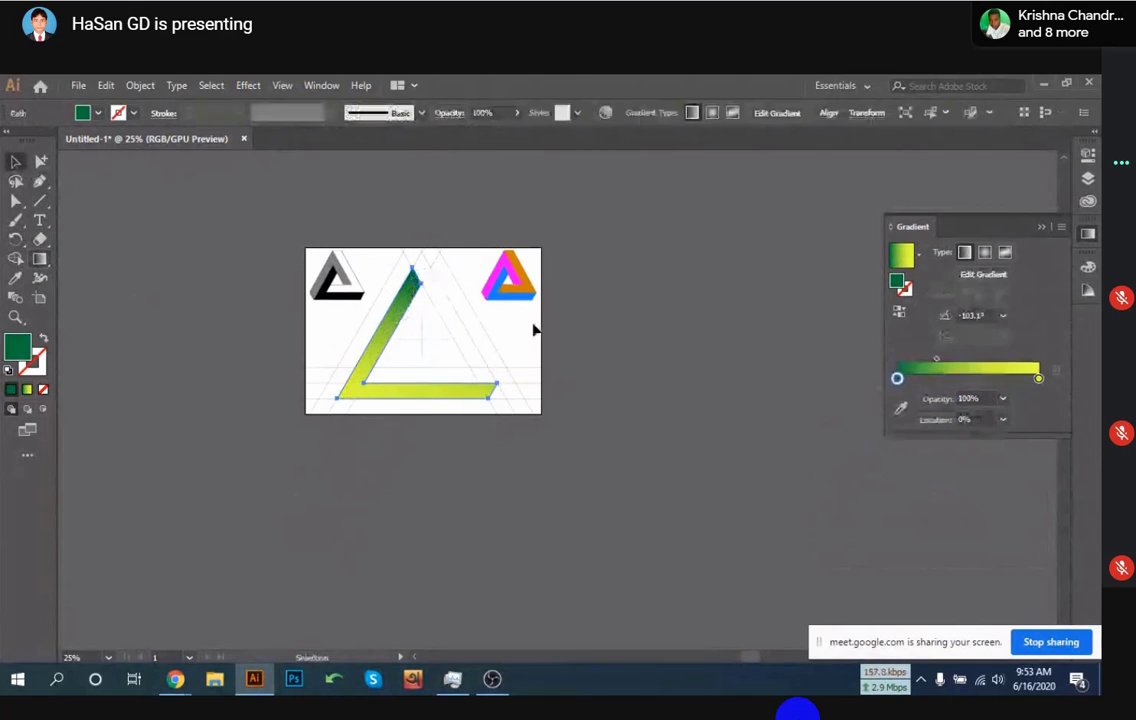
pyautogui.click(436, 399)
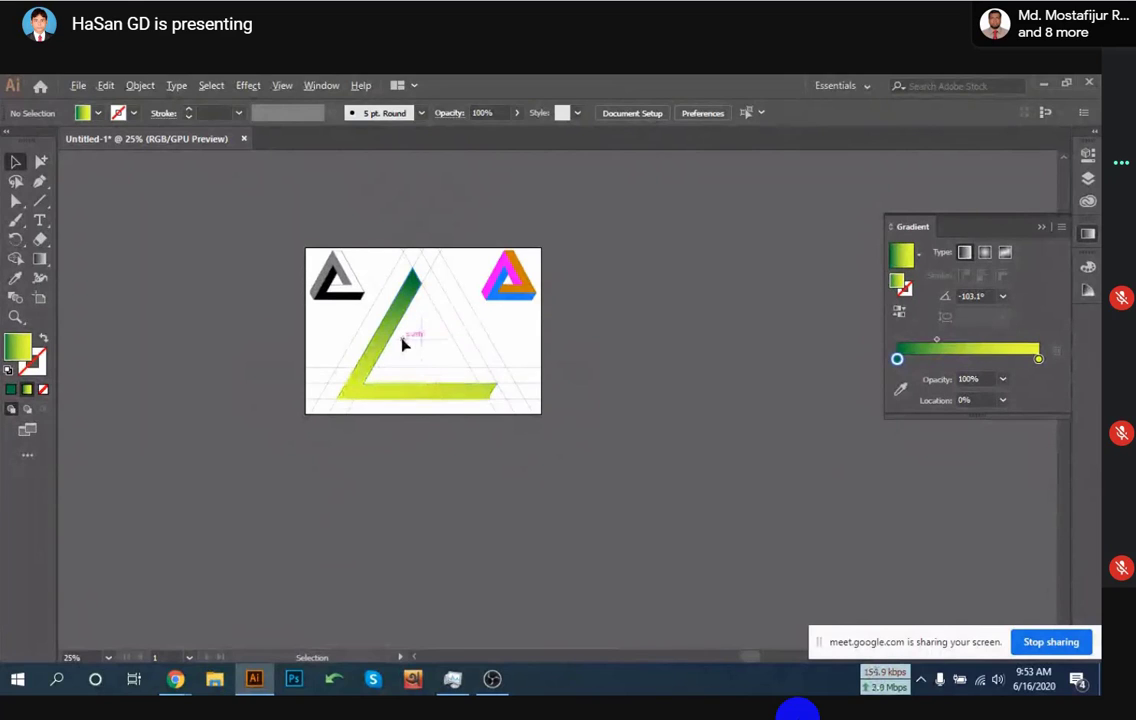
# Try a copy of the gradient shape rotated 120° about the intersection of the center cross lines, and undo it
pyautogui.scroll(1, 403, 345)
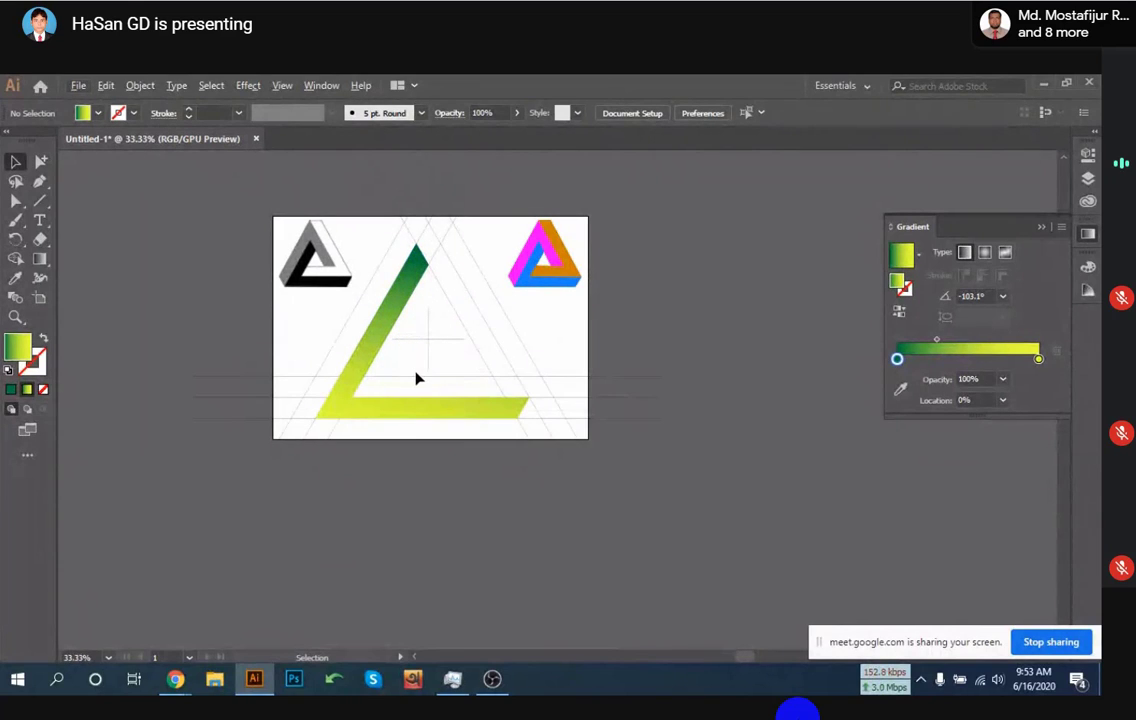
pyautogui.scroll(2, 461, 357)
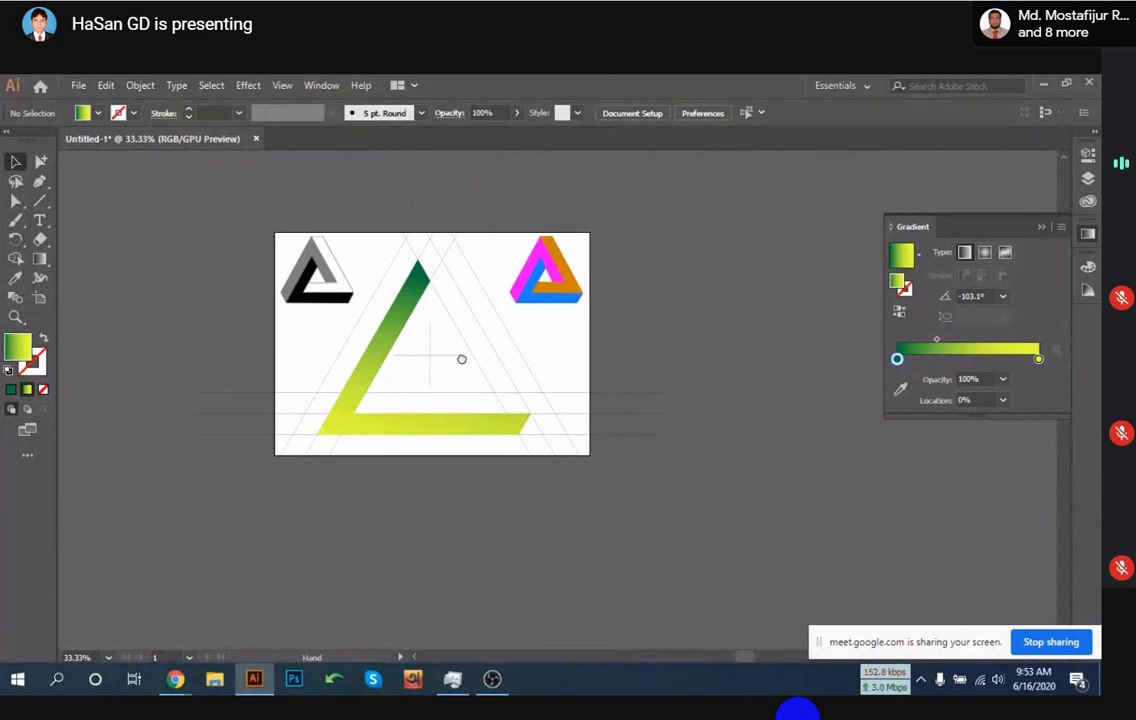
pyautogui.click(365, 393)
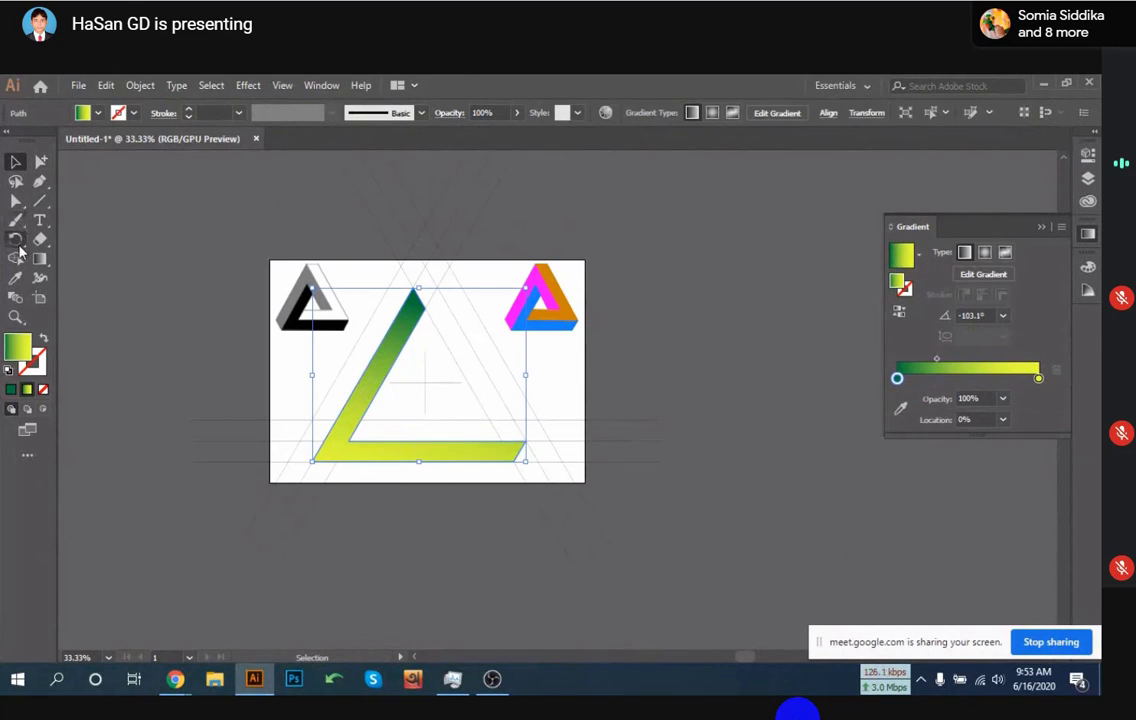
pyautogui.press('r')
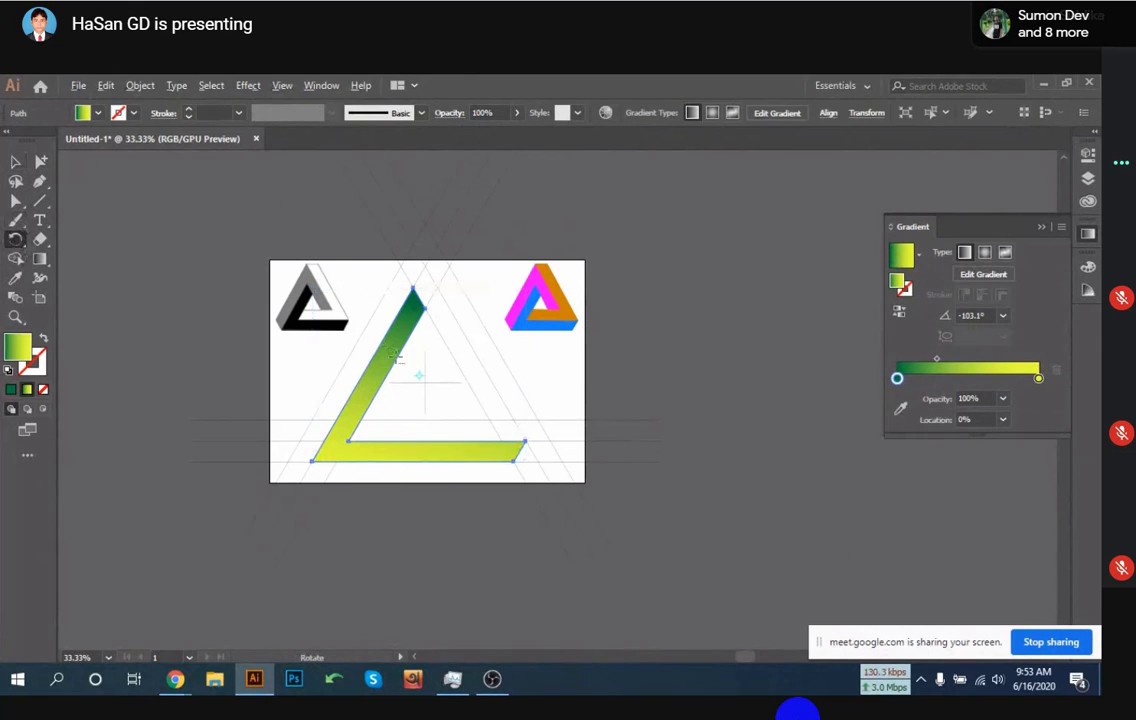
pyautogui.scroll(2, 405, 368)
pyautogui.scroll(3, 415, 380)
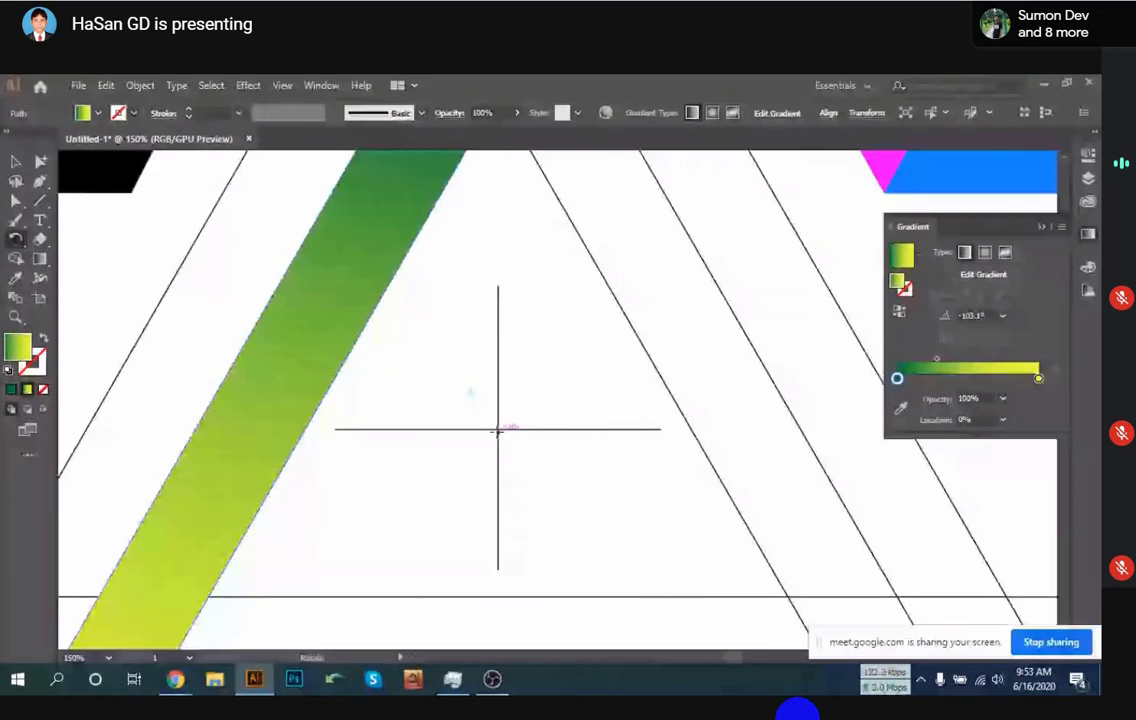
pyautogui.scroll(2, 497, 431)
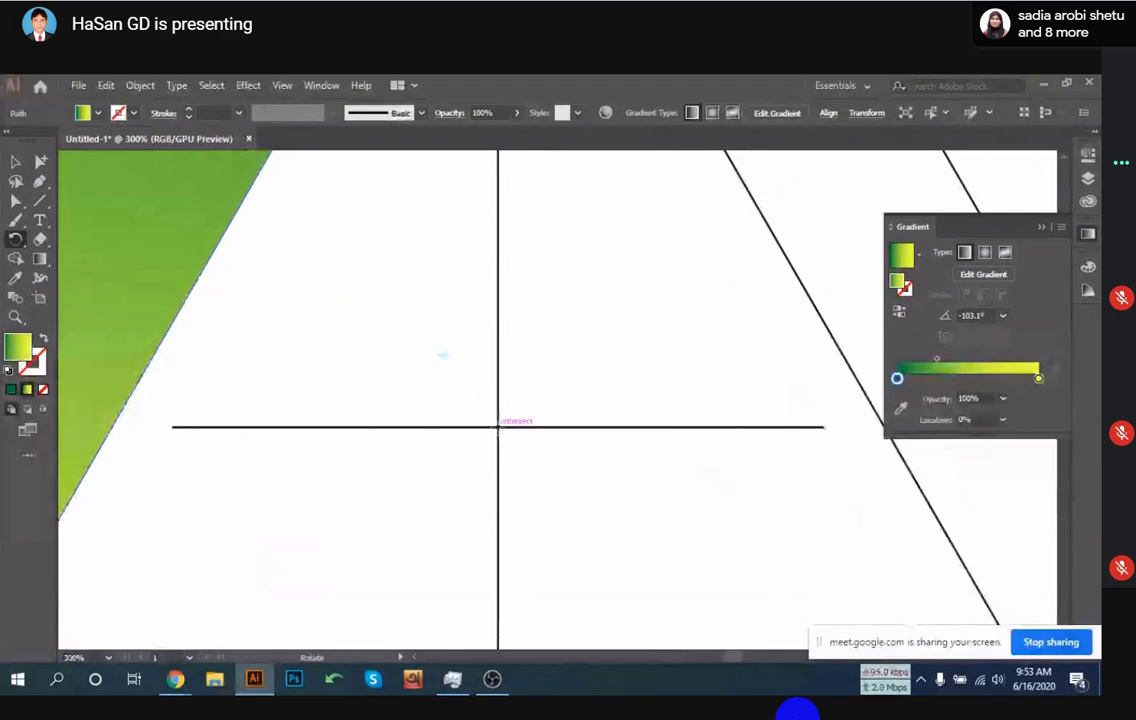
pyautogui.press('alt')
pyautogui.scroll(-4, 499, 427)
pyautogui.scroll(3, 499, 427)
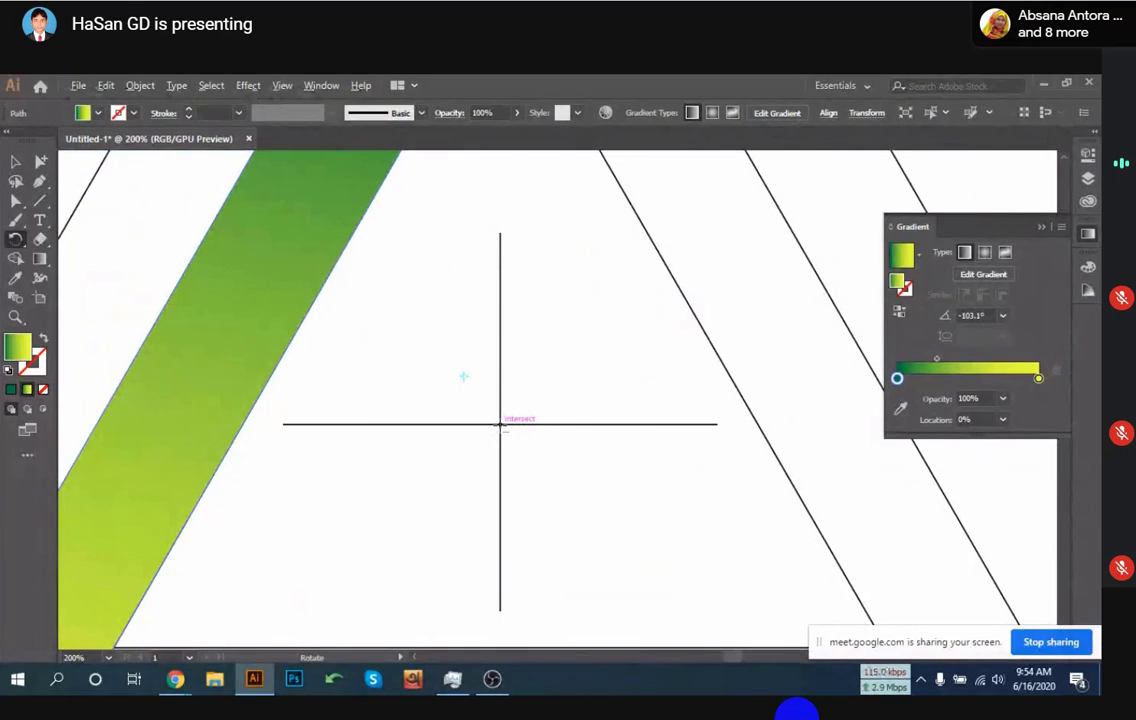
pyautogui.keyDown('alt'); pyautogui.click(500, 425); pyautogui.keyUp('alt')
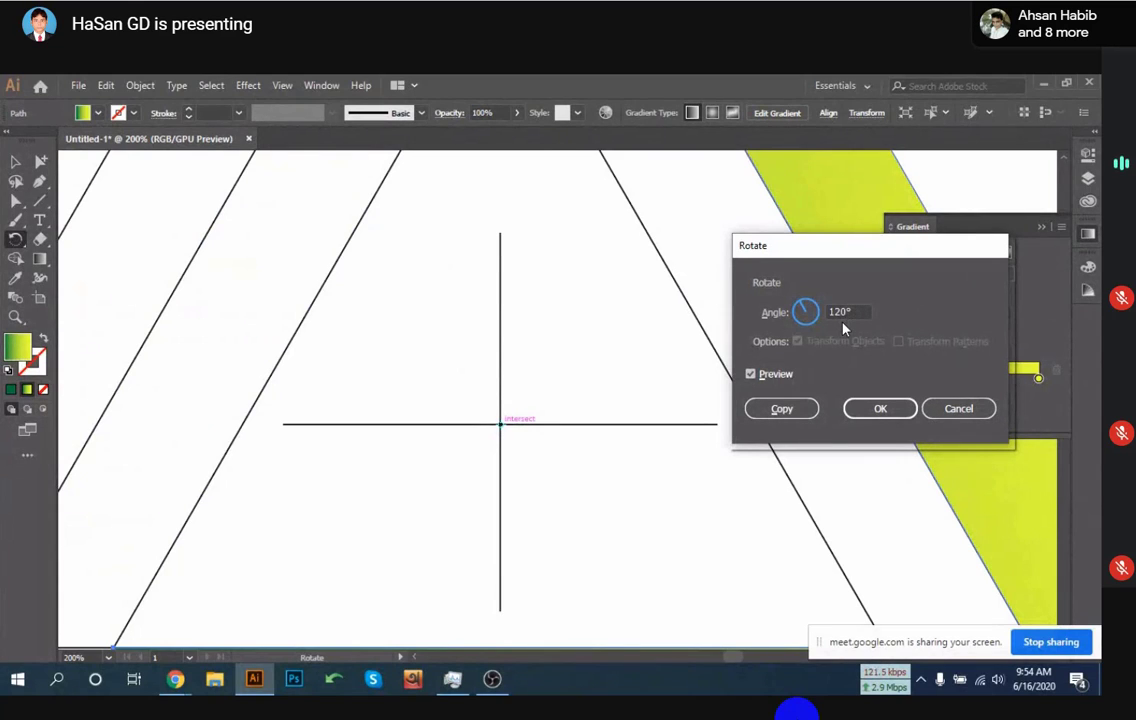
pyautogui.click(779, 409)
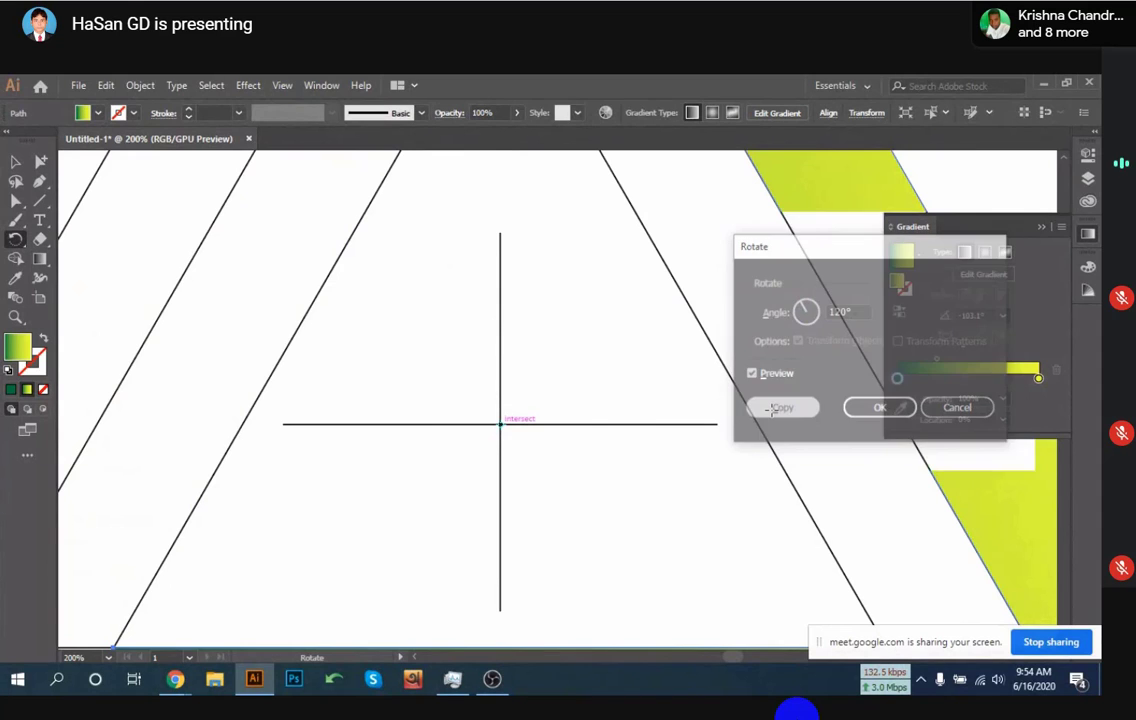
pyautogui.scroll(-4, 714, 412)
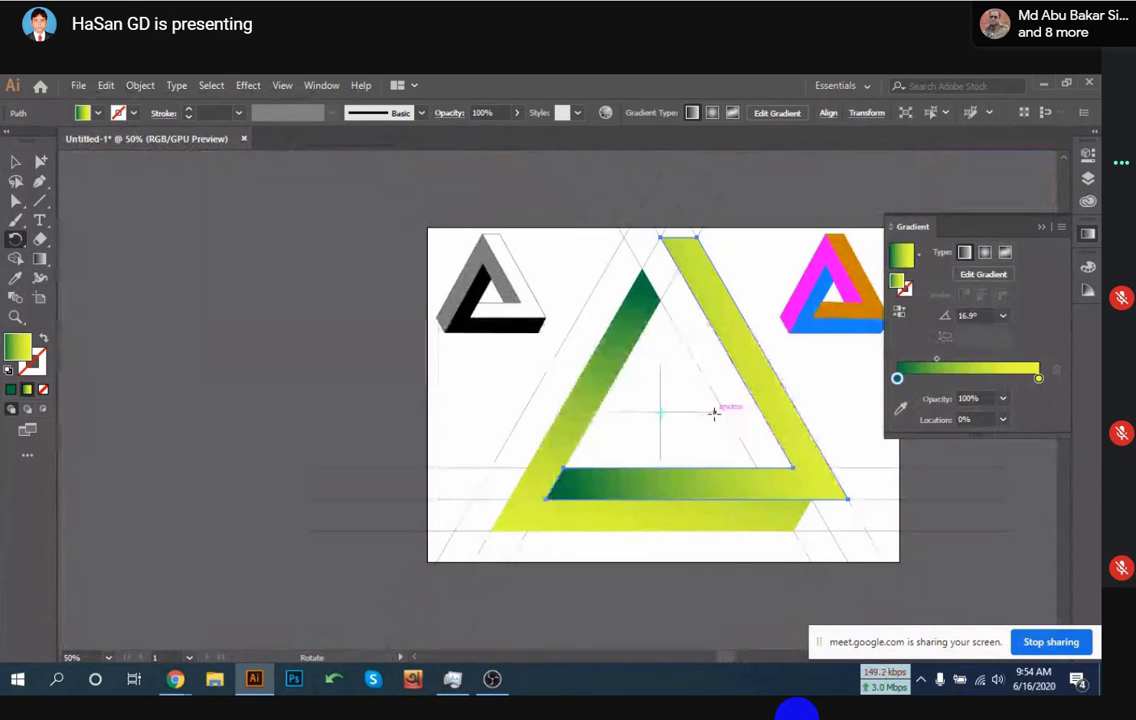
pyautogui.hotkey('ctrl', 'z')
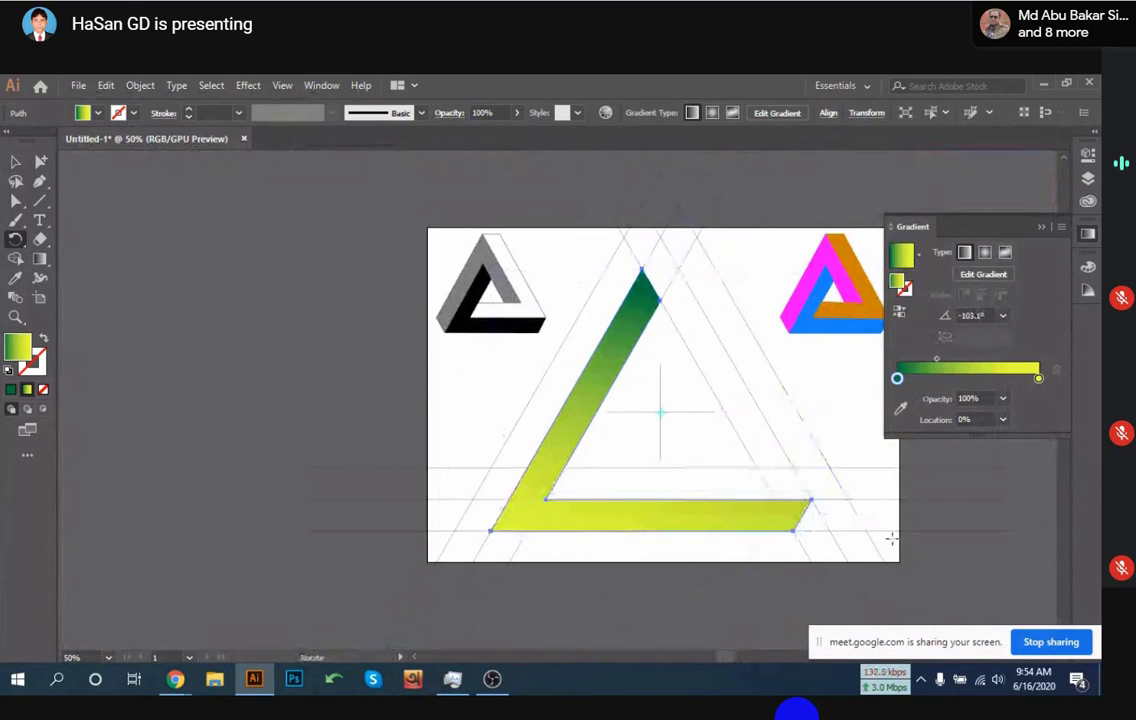
# Extend the shape's horizontal arm by moving both end anchor points outward to the next guide-line intersections
pyautogui.click(28, 198)
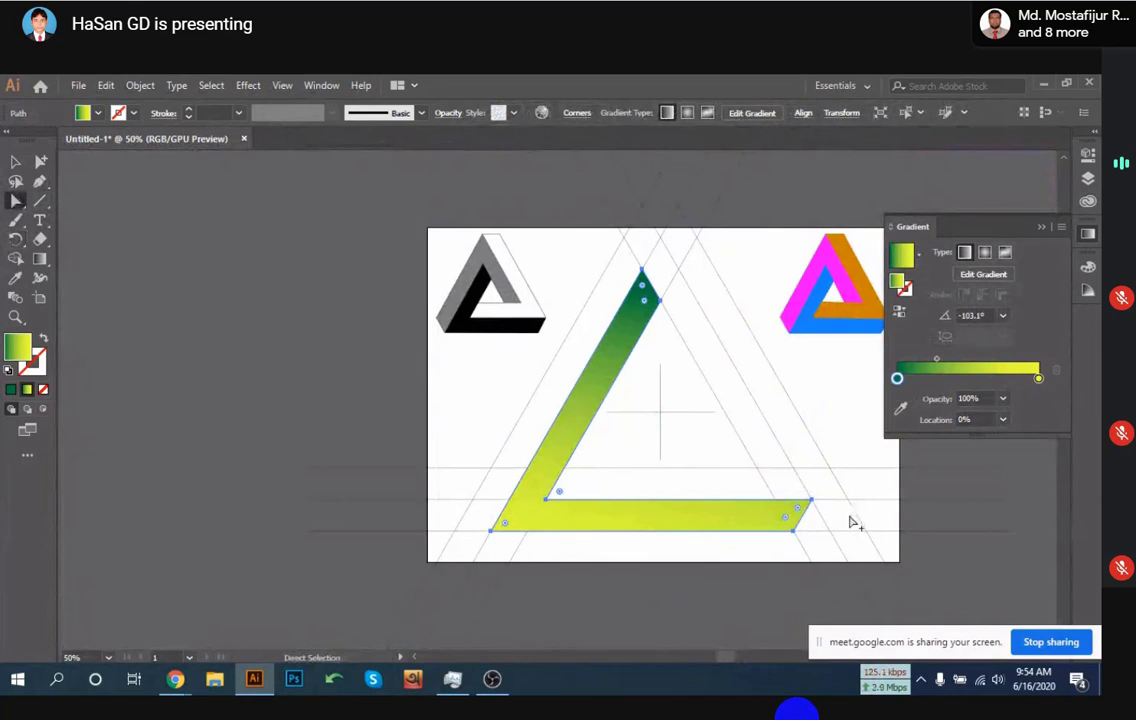
pyautogui.scroll(4, 851, 522)
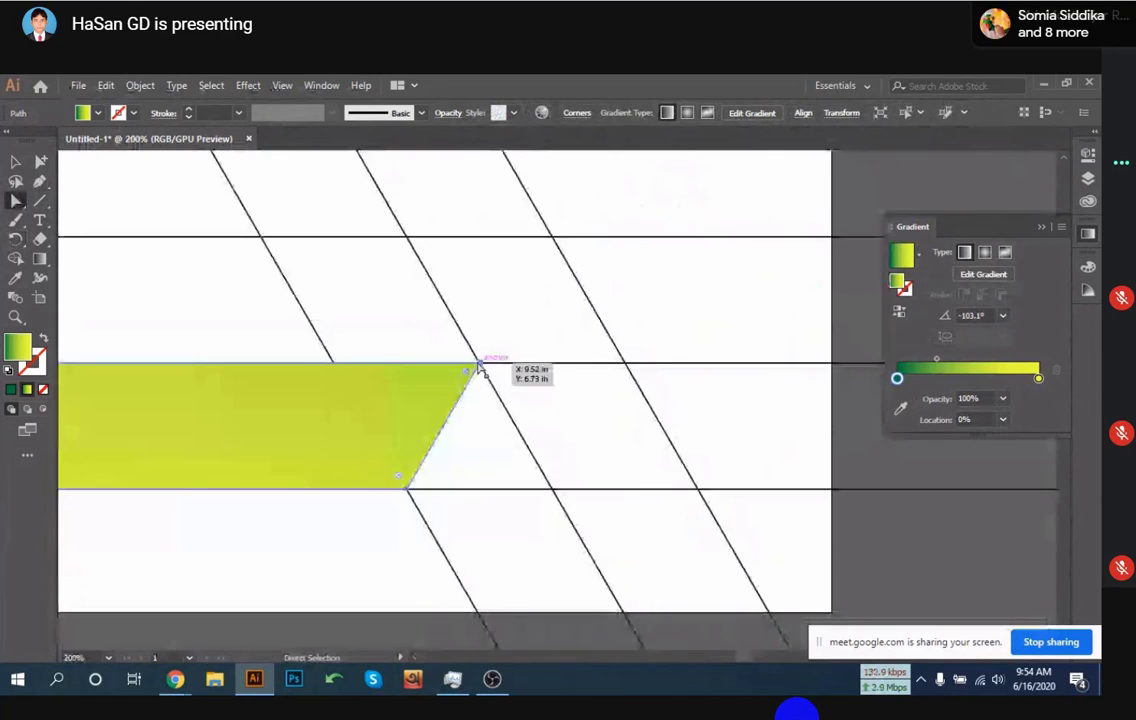
pyautogui.moveTo(482, 363); pyautogui.dragTo(622, 363)
pyautogui.moveTo(406, 491); pyautogui.dragTo(554, 489)
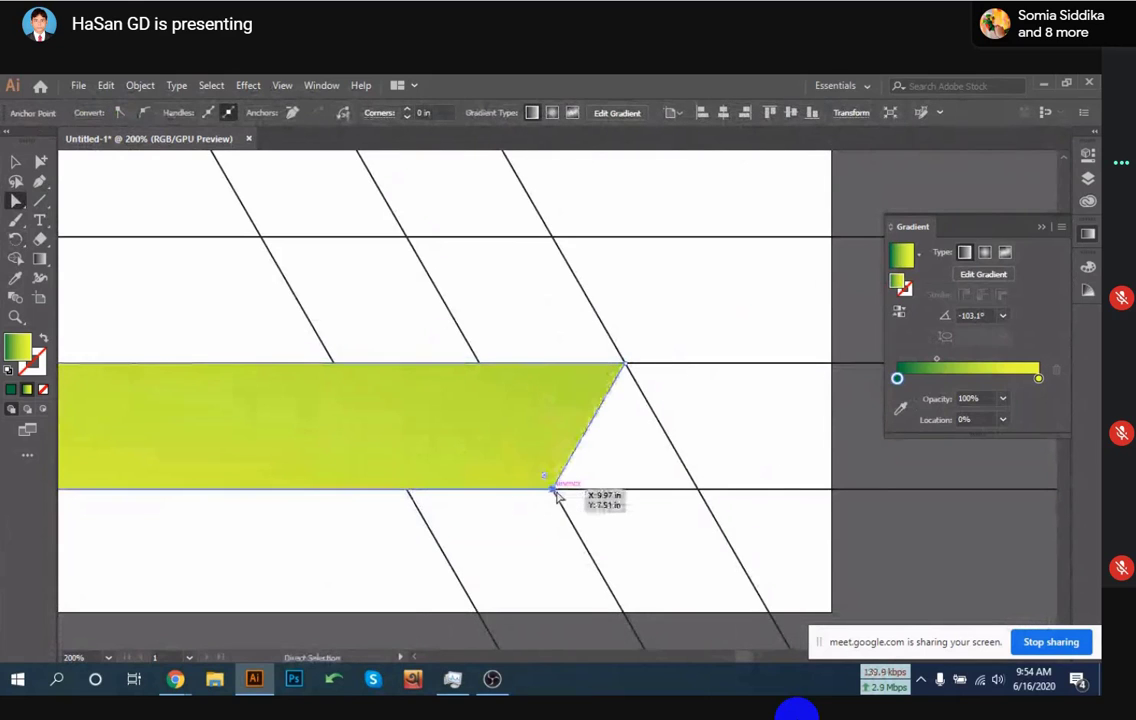
pyautogui.click(16, 160)
pyautogui.scroll(-3, 350, 294)
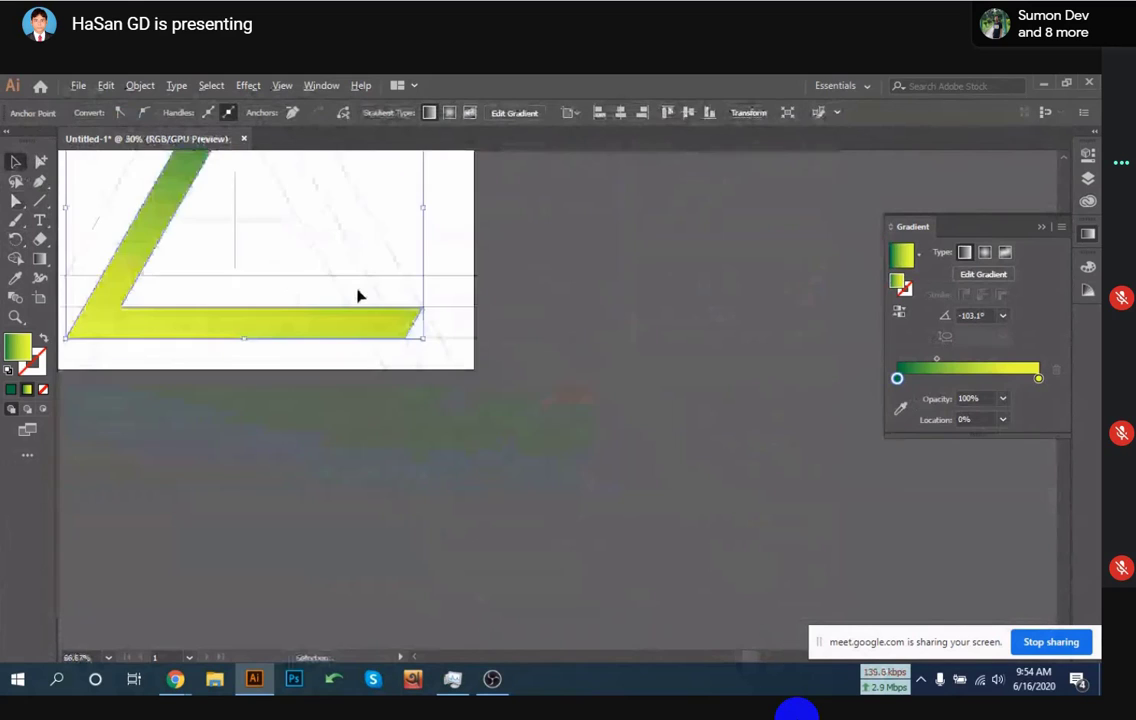
# Create a copy of the gradient face rotated 120° about the intersection of the center cross lines
pyautogui.click(605, 436)
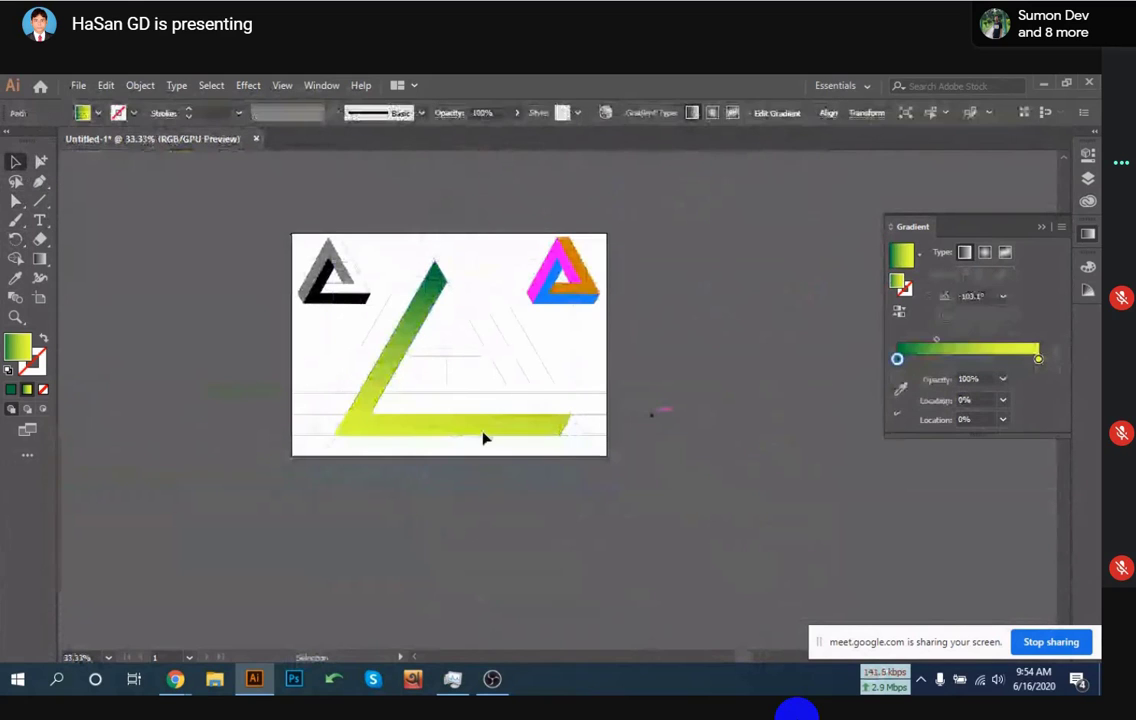
pyautogui.press('r')
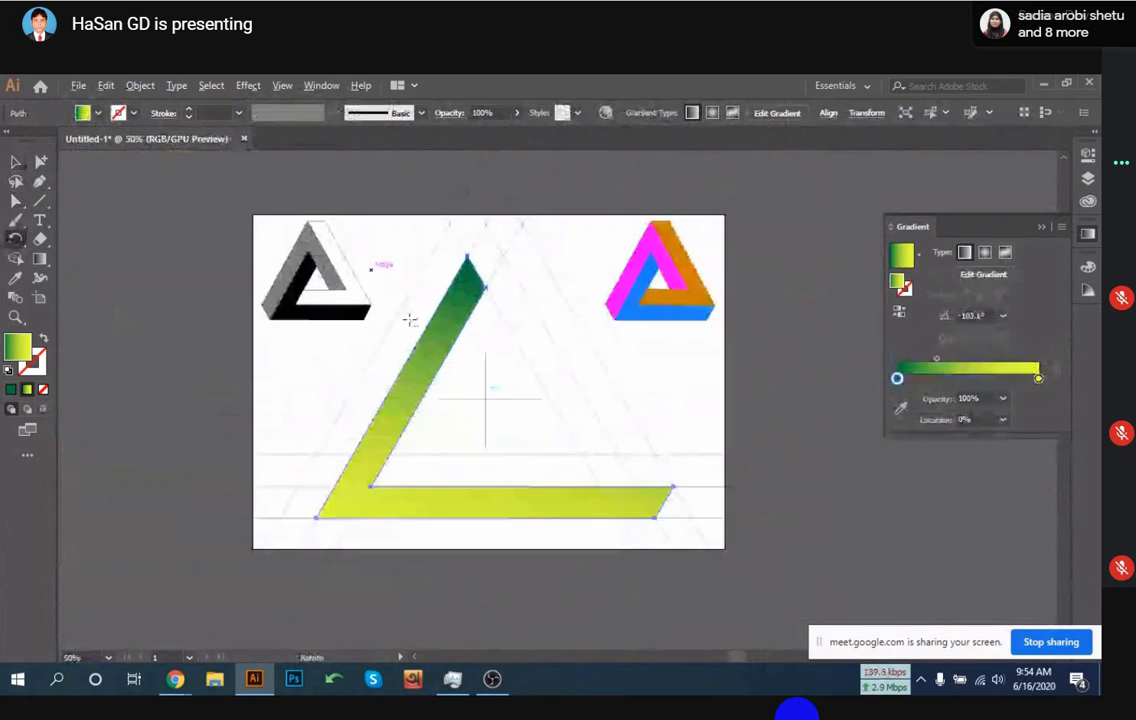
pyautogui.scroll(1, 368, 272)
pyautogui.scroll(1, 405, 315)
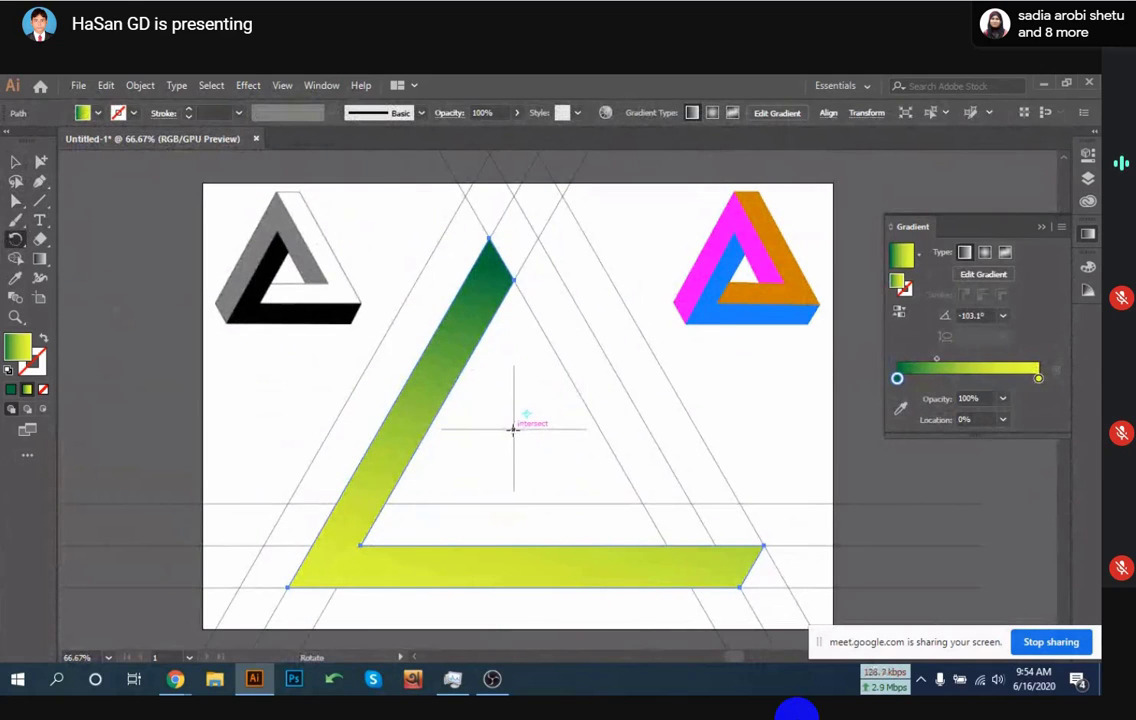
pyautogui.scroll(4, 513, 430)
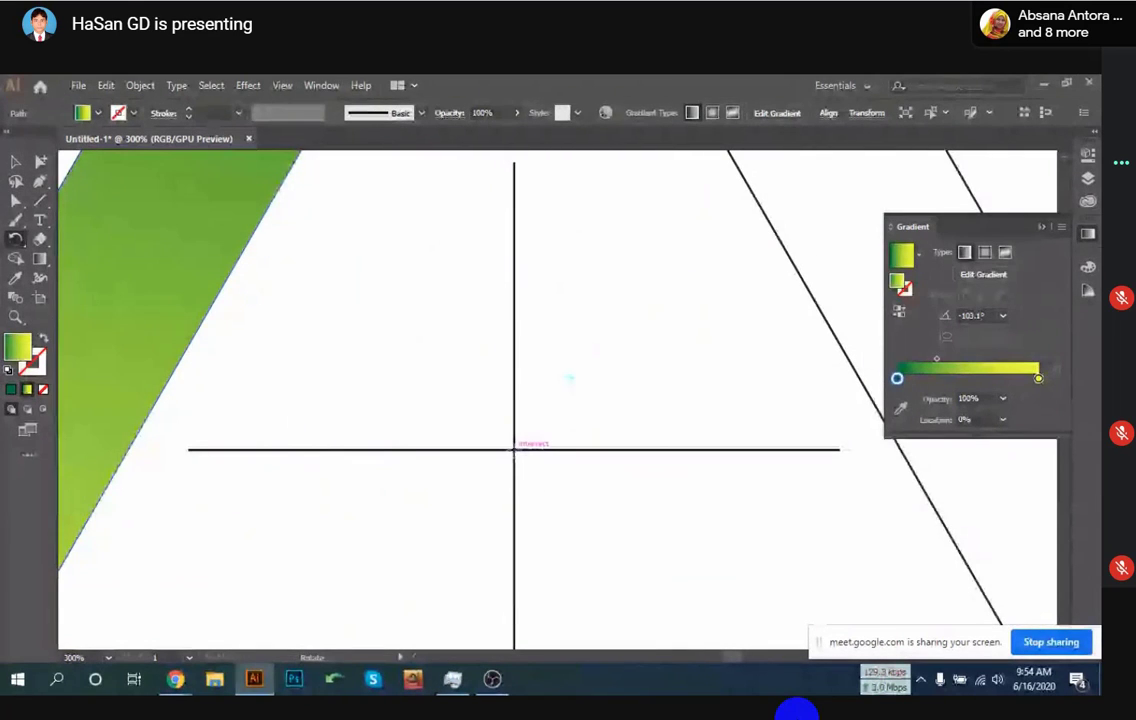
pyautogui.keyDown('alt'); pyautogui.click(514, 450); pyautogui.keyUp('alt')
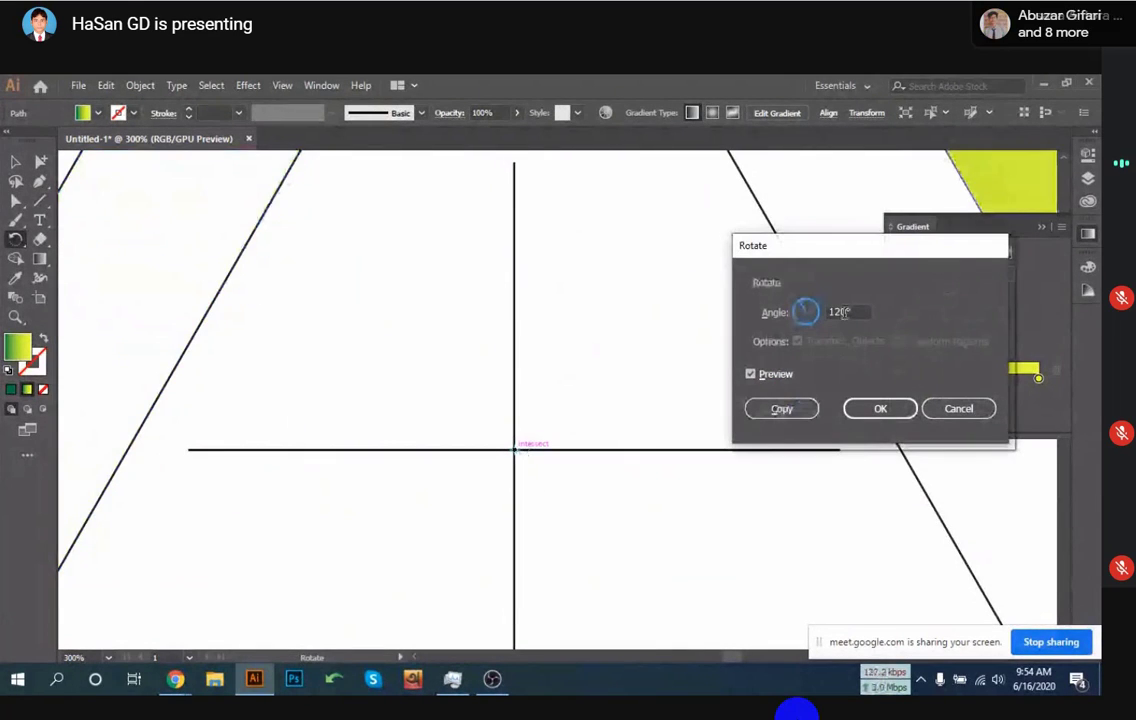
pyautogui.click(782, 410)
# Repeat the rotated copy to add the third face of the Penrose triangle, and deselect it
pyautogui.scroll(-6, 722, 400)
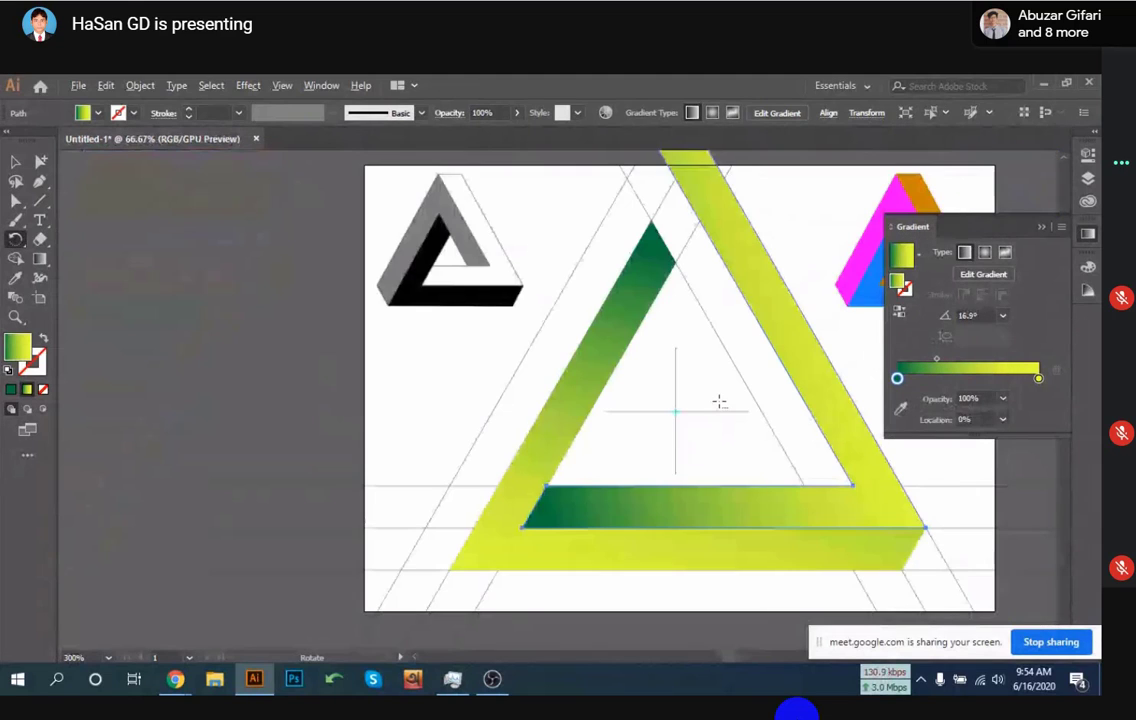
pyautogui.hotkey('ctrl', 'd')
pyautogui.press('r')
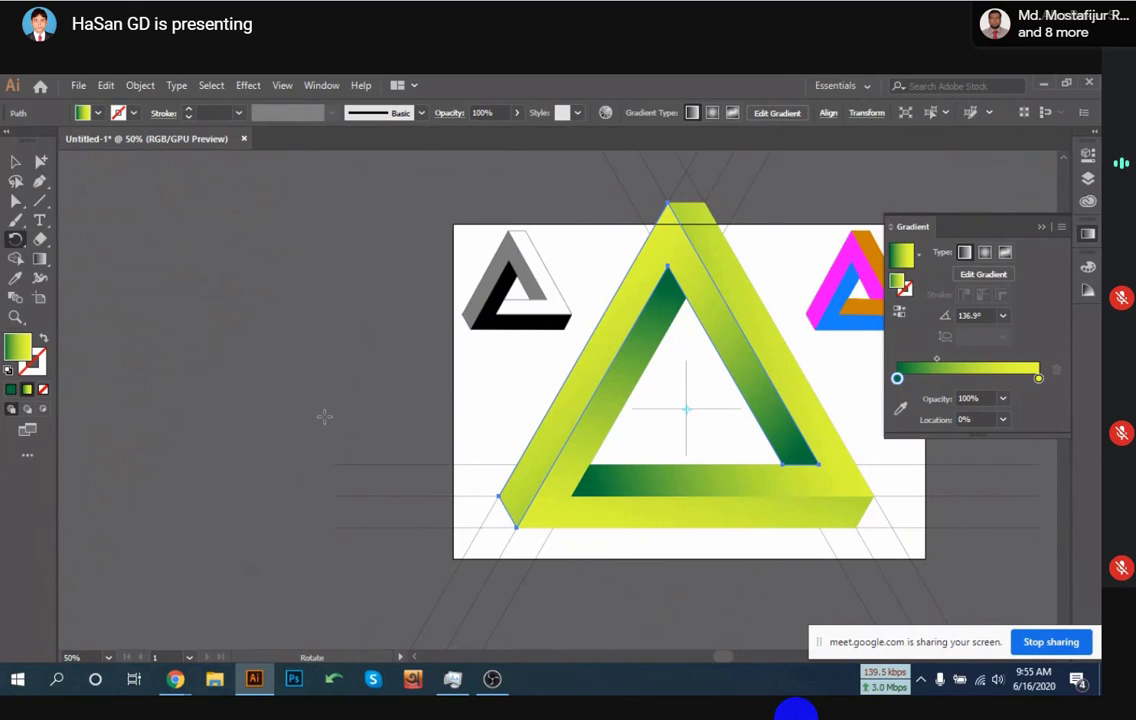
pyautogui.click(14, 163)
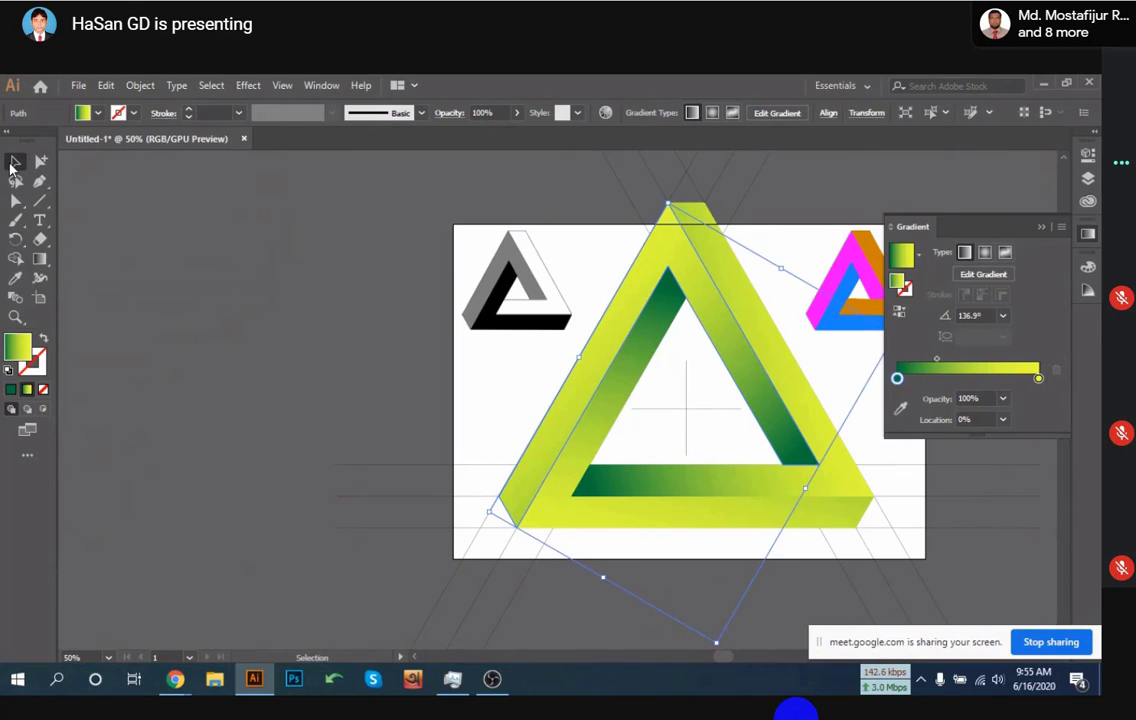
pyautogui.click(270, 279)
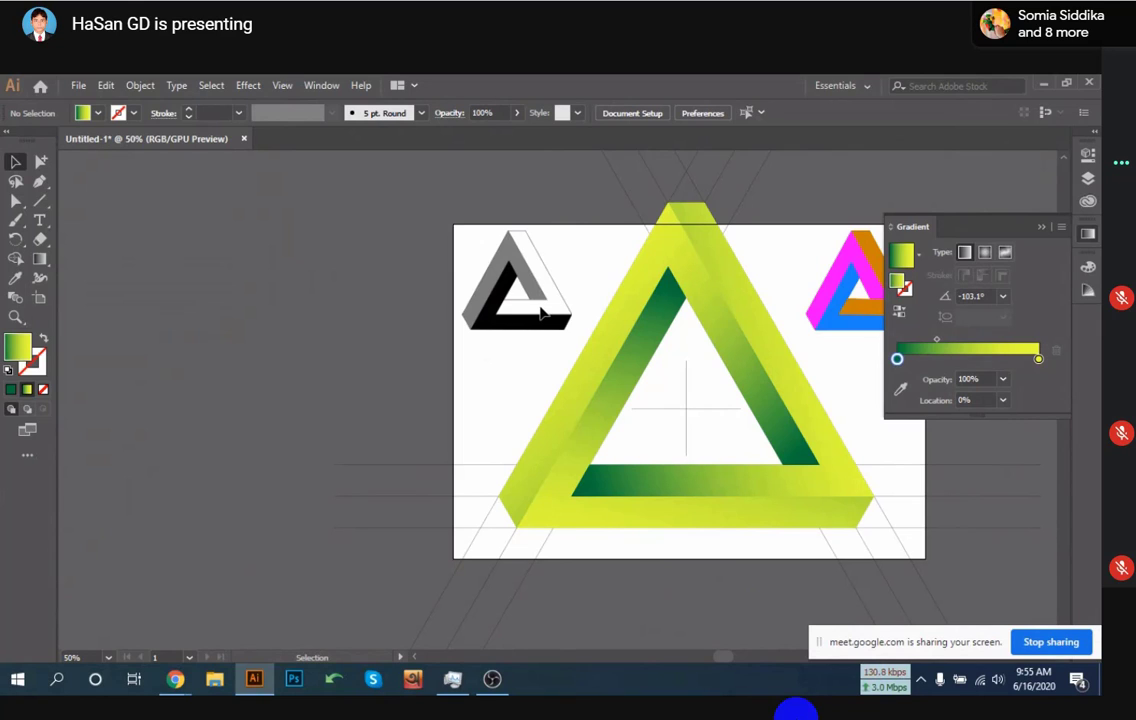
# Select all three triangle faces, reverse their gradient, and clear the selection
pyautogui.moveTo(607, 304); pyautogui.dragTo(408, 310)
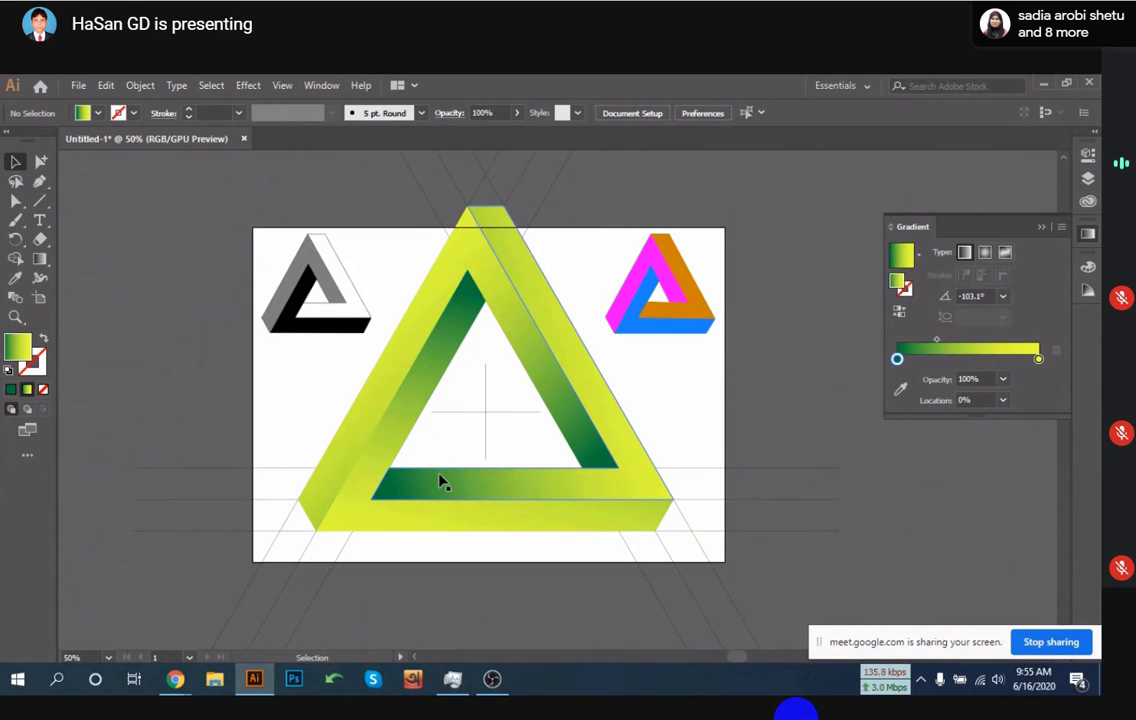
pyautogui.click(380, 464)
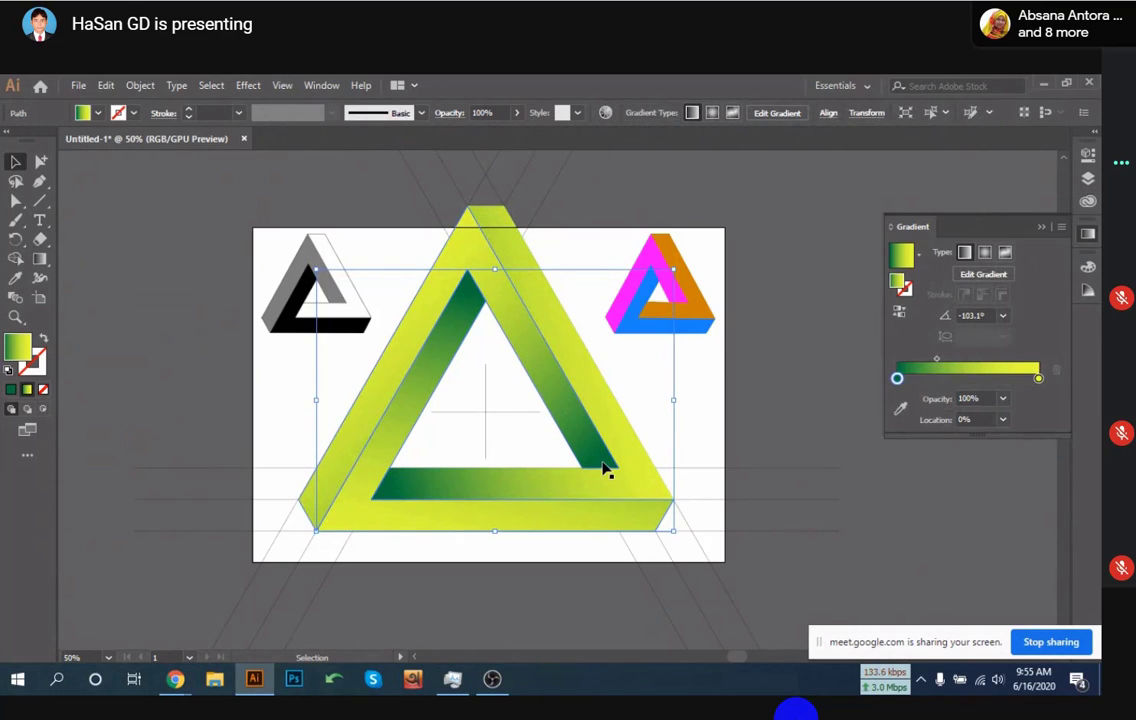
pyautogui.moveTo(621, 472); pyautogui.dragTo(688, 517)
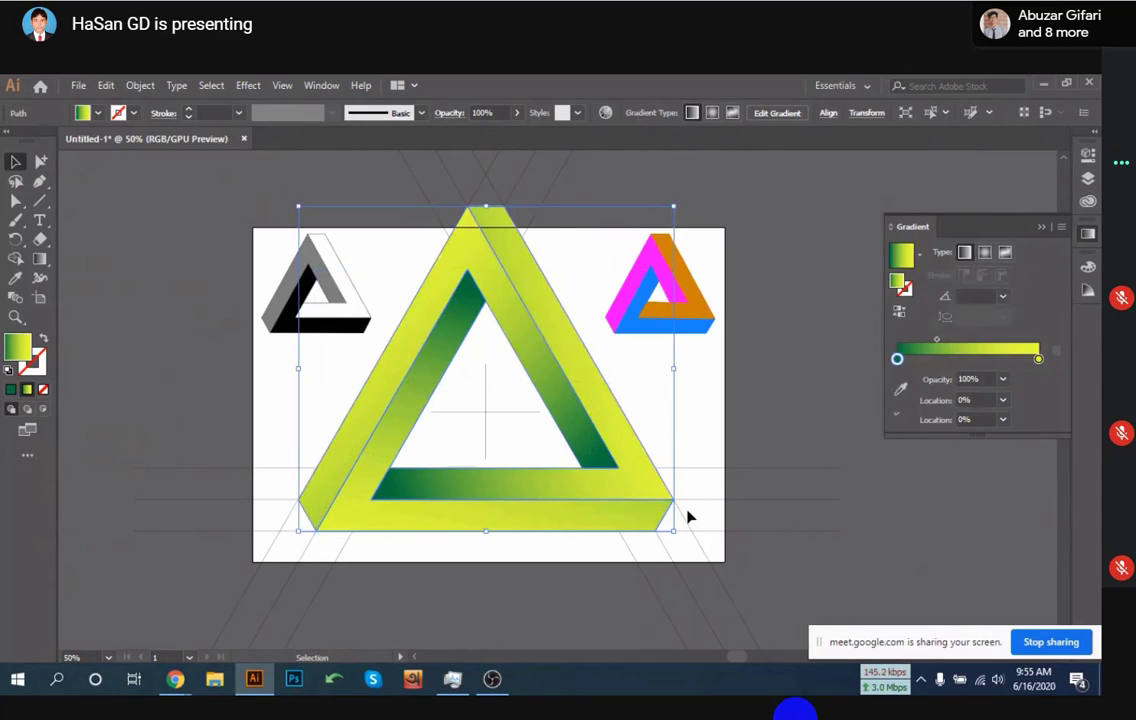
pyautogui.click(899, 312)
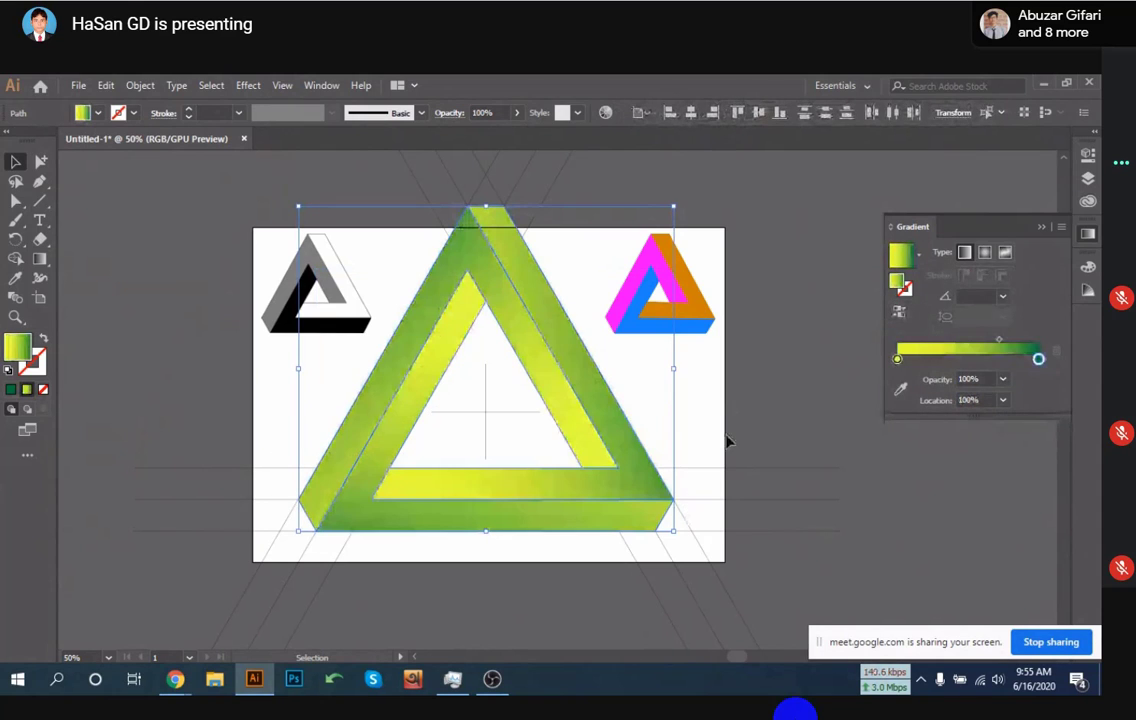
pyautogui.click(787, 454)
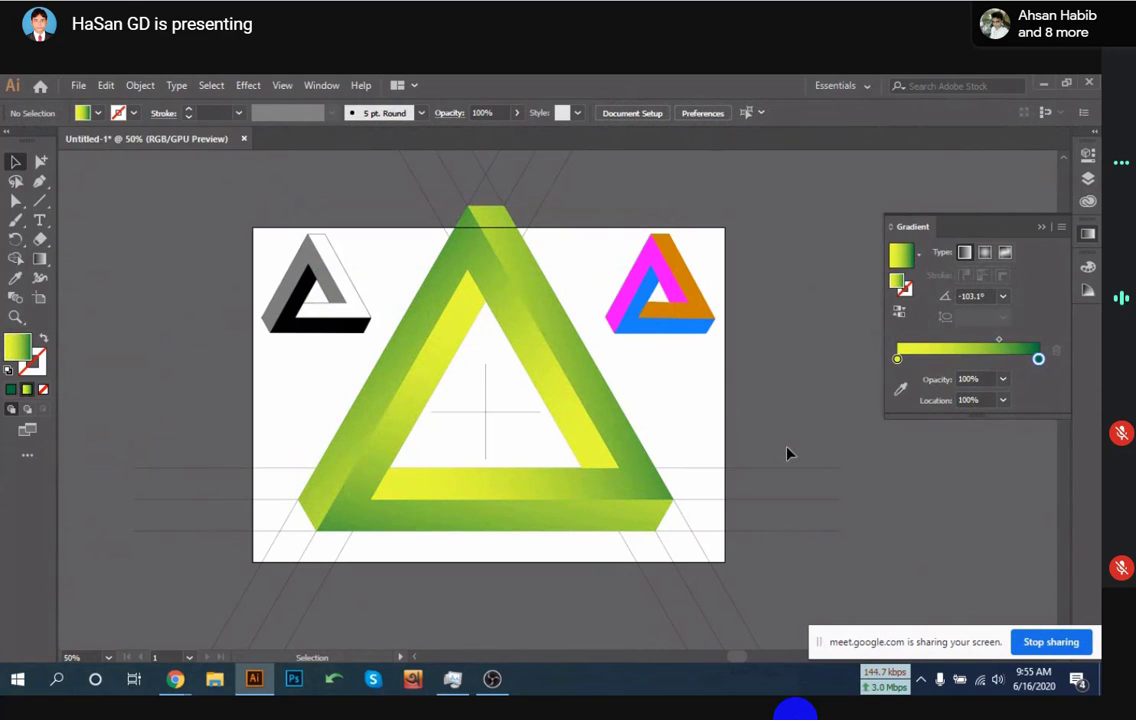
# Change the dark green gradient stop of all three faces to dark navy 00003B by lowering green to 0
pyautogui.moveTo(761, 500); pyautogui.dragTo(650, 420)
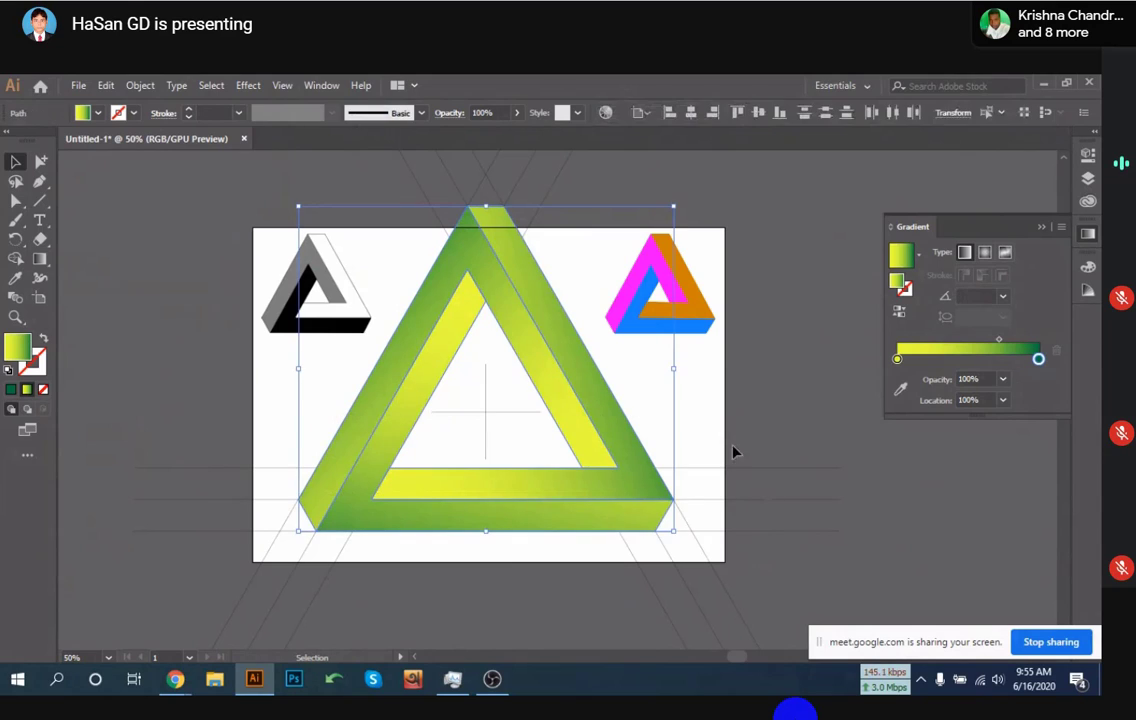
pyautogui.doubleClick(1038, 358)
pyautogui.moveTo(941, 448); pyautogui.dragTo(904, 447)
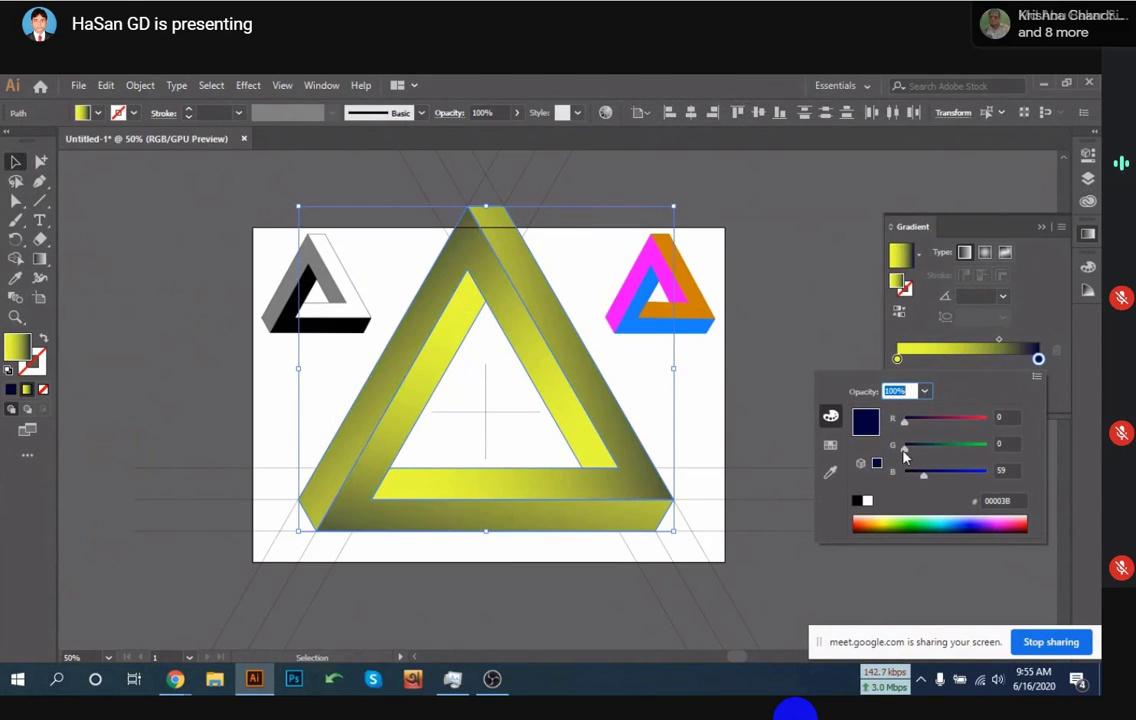
# Change the faces' yellow gradient stop to orange E9683A by lowering its green component to 104
pyautogui.click(897, 358)
pyautogui.doubleClick(897, 358)
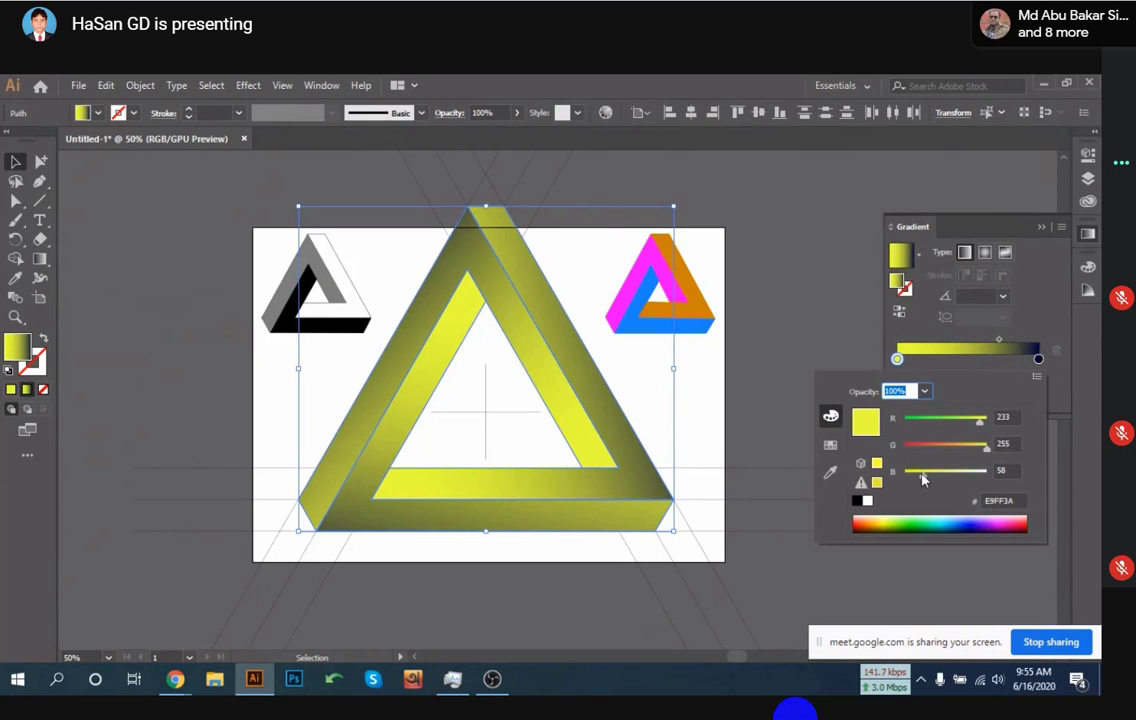
pyautogui.click(941, 449)
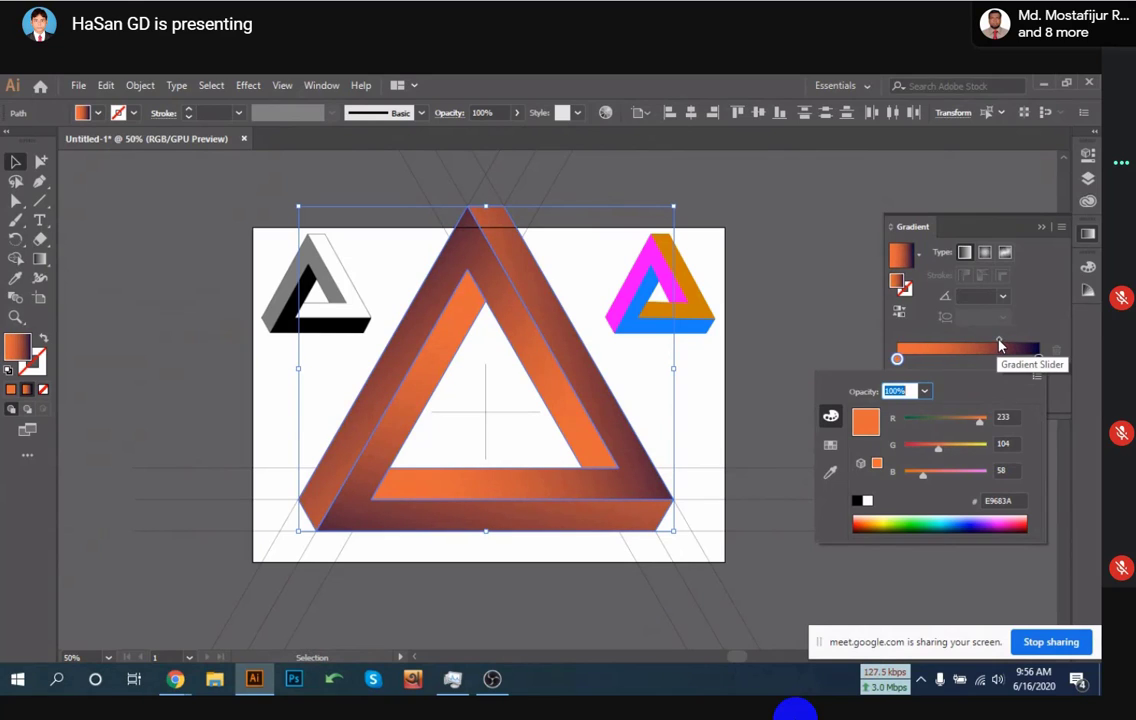
pyautogui.press('Escape')
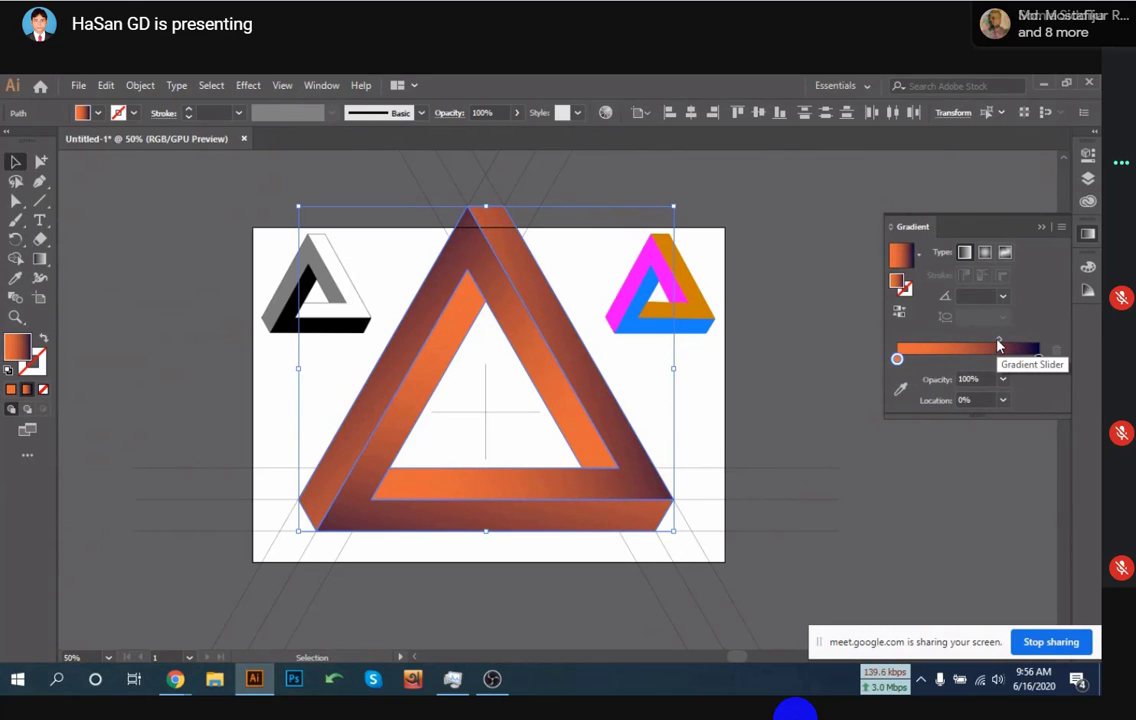
# Move the gradient midpoint to 68.09% and lighten the orange stop to E9843A by raising green to 132
pyautogui.moveTo(998, 340)
pyautogui.mouseDown()
pyautogui.moveTo(972, 344)
pyautogui.moveTo(981, 349)
pyautogui.mouseUp()
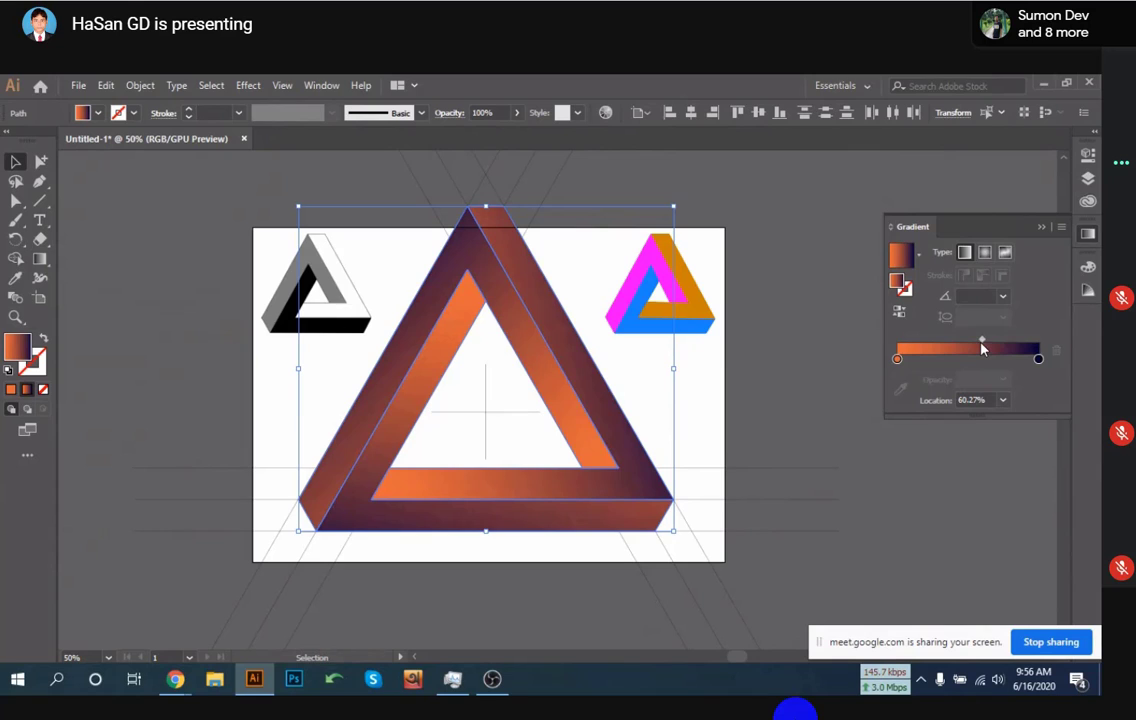
pyautogui.moveTo(981, 347); pyautogui.dragTo(992, 344)
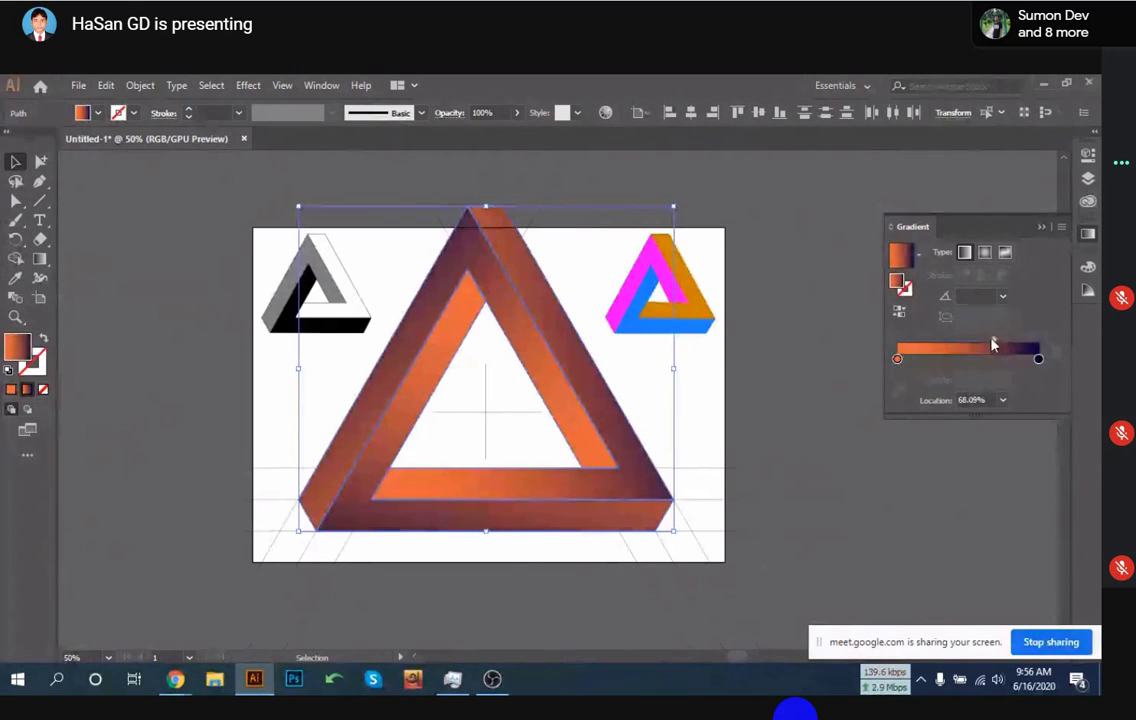
pyautogui.doubleClick(897, 358)
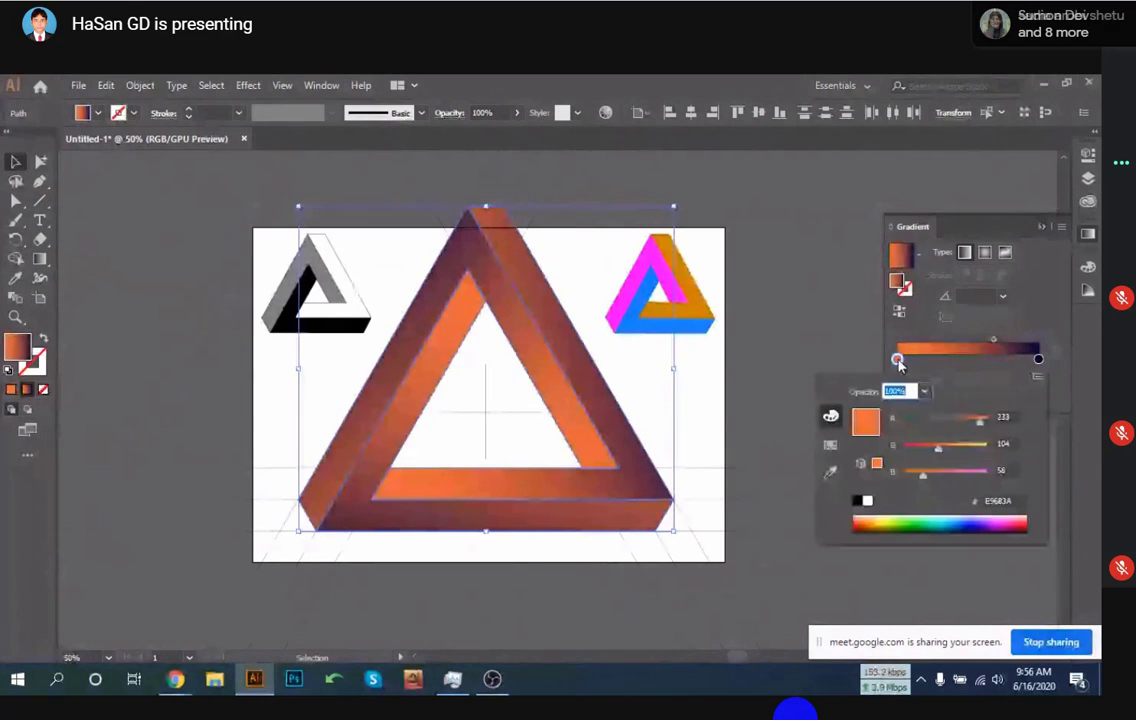
pyautogui.moveTo(941, 450)
pyautogui.mouseDown()
pyautogui.moveTo(955, 448)
pyautogui.moveTo(938, 451)
pyautogui.mouseUp()
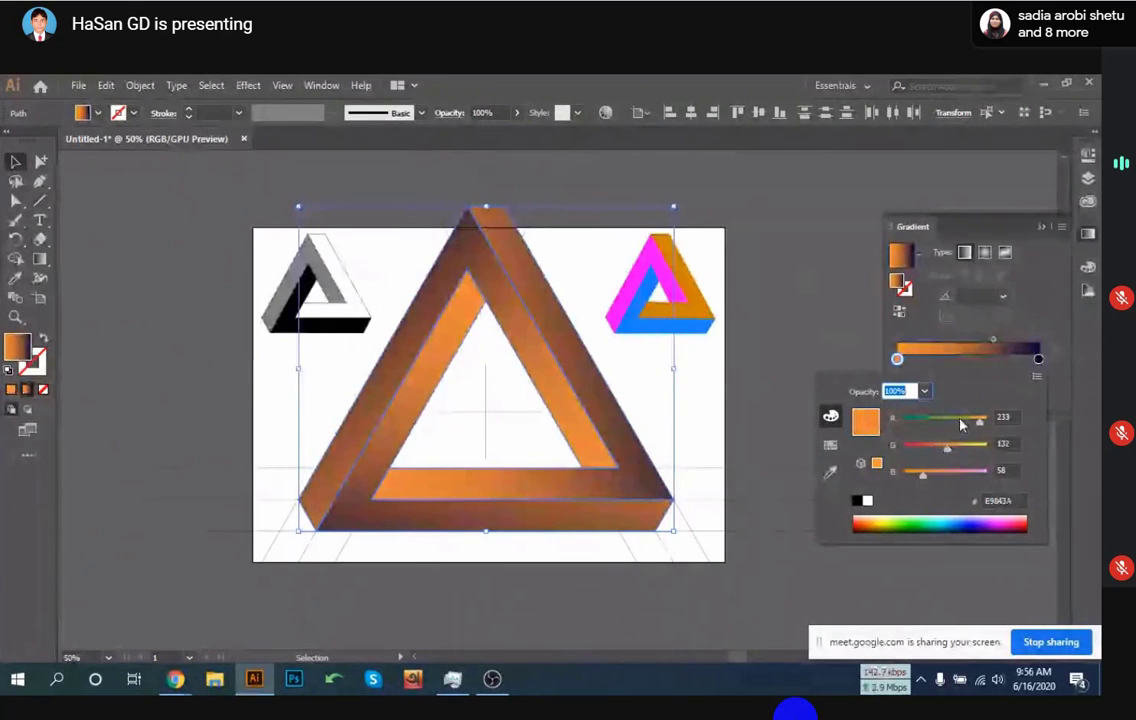
pyautogui.click(800, 425)
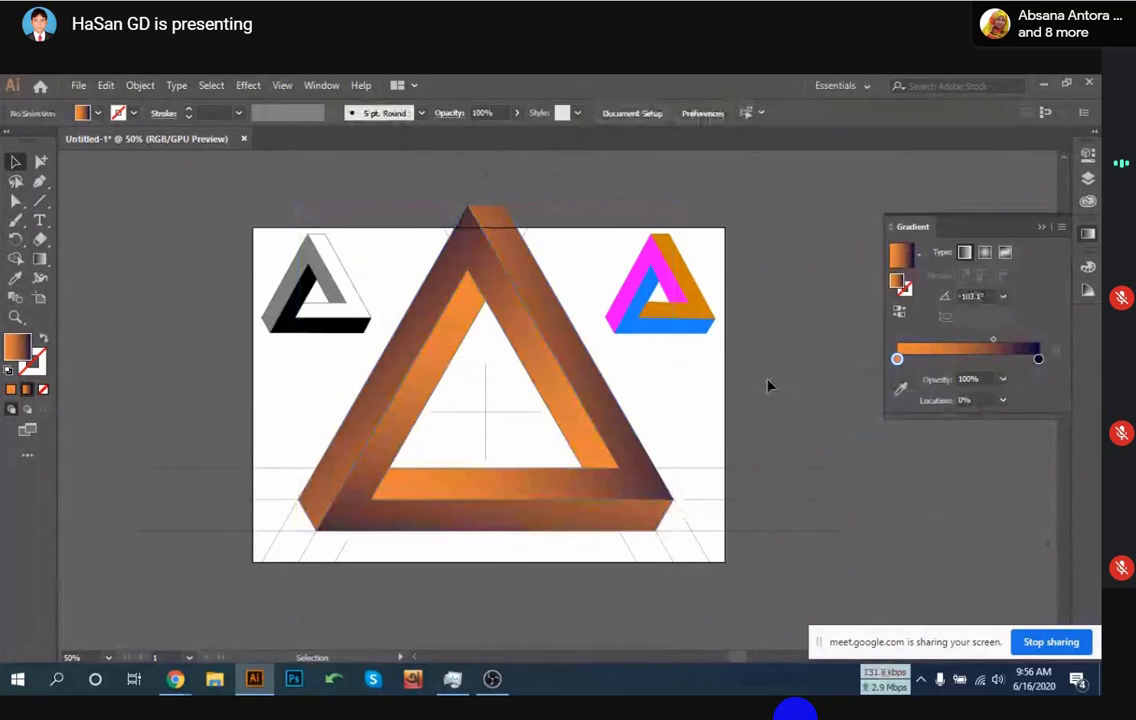
# Duplicate the whole triangle onto the empty area beside the artboard and rotate the copy to point downward
pyautogui.scroll(-2, 768, 383)
pyautogui.hscroll(5, 500, 450)
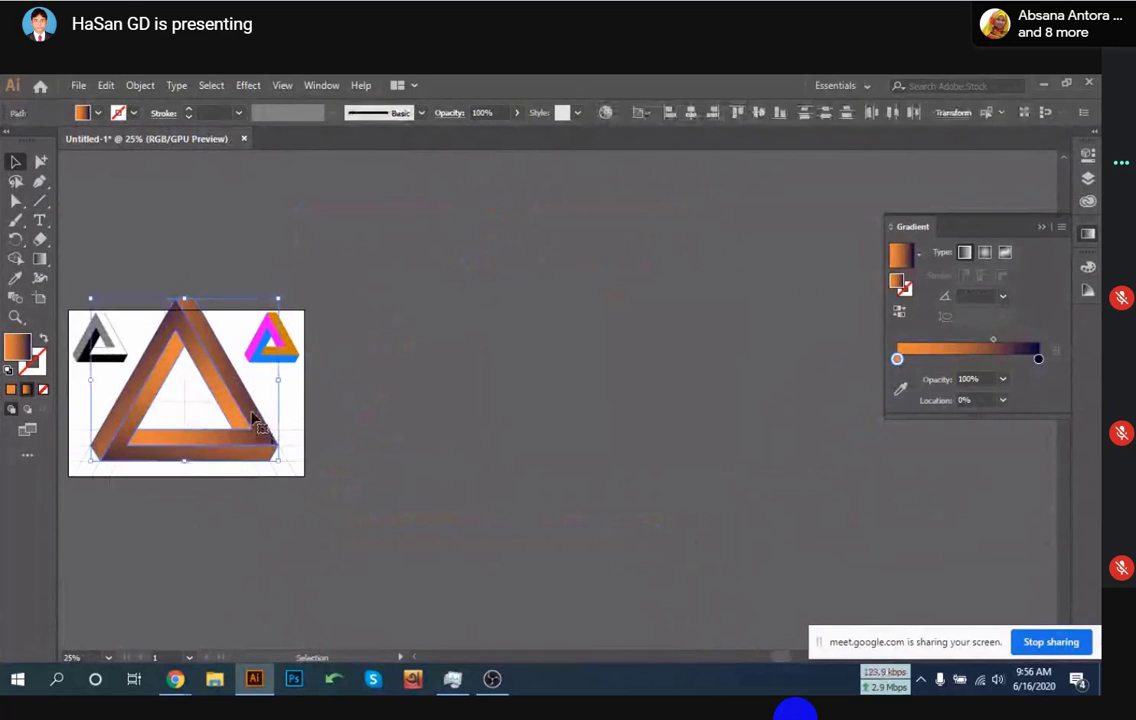
pyautogui.moveTo(230, 378); pyautogui.dragTo(564, 352)
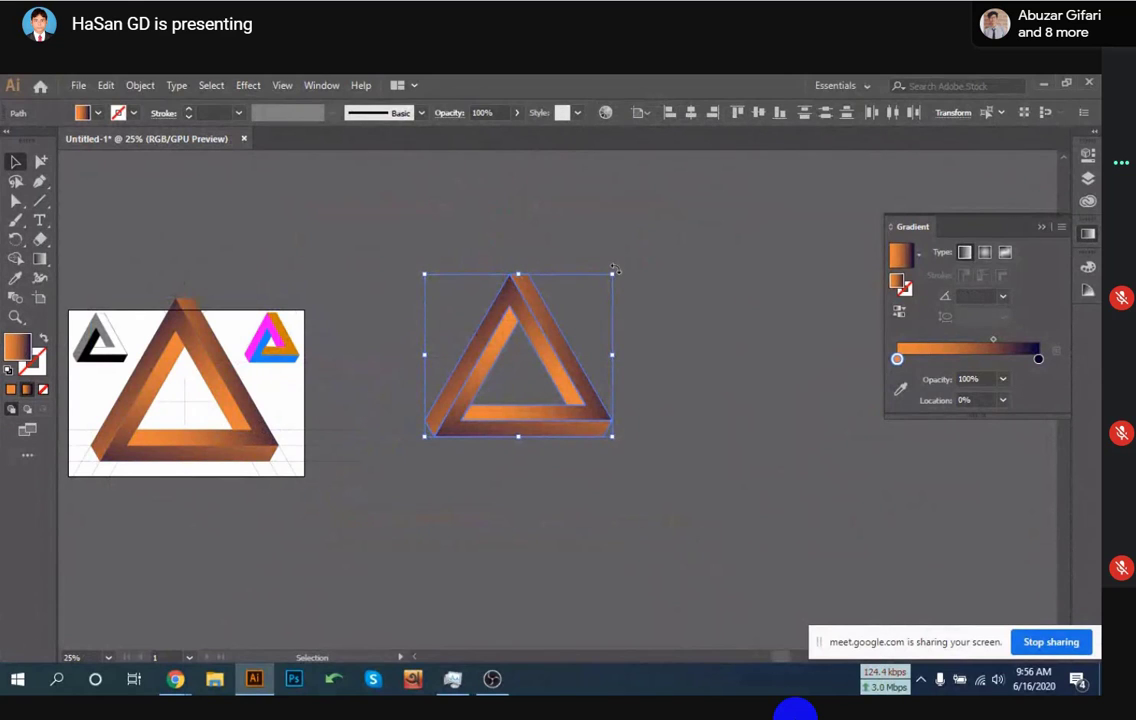
pyautogui.moveTo(615, 270); pyautogui.dragTo(654, 398)
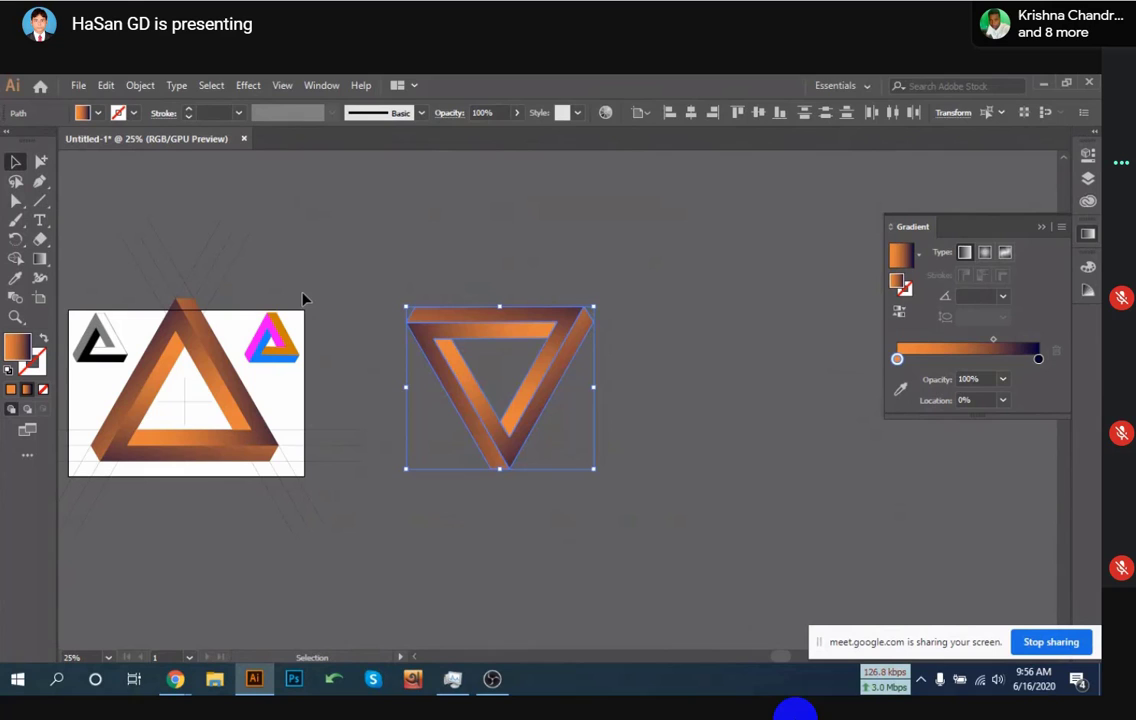
# Draw a second artboard about 19.5 by 12.2 in around the downward-pointing triangle copy
pyautogui.click(40, 297)
pyautogui.moveTo(355, 284); pyautogui.dragTo(750, 527)
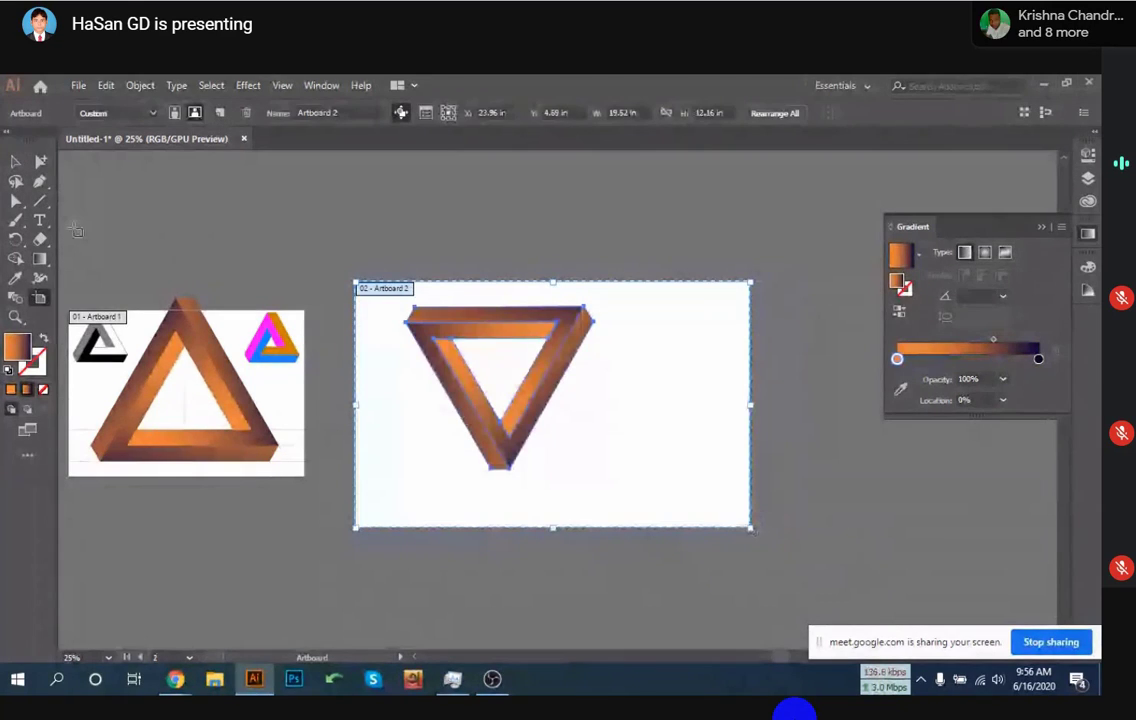
pyautogui.click(14, 162)
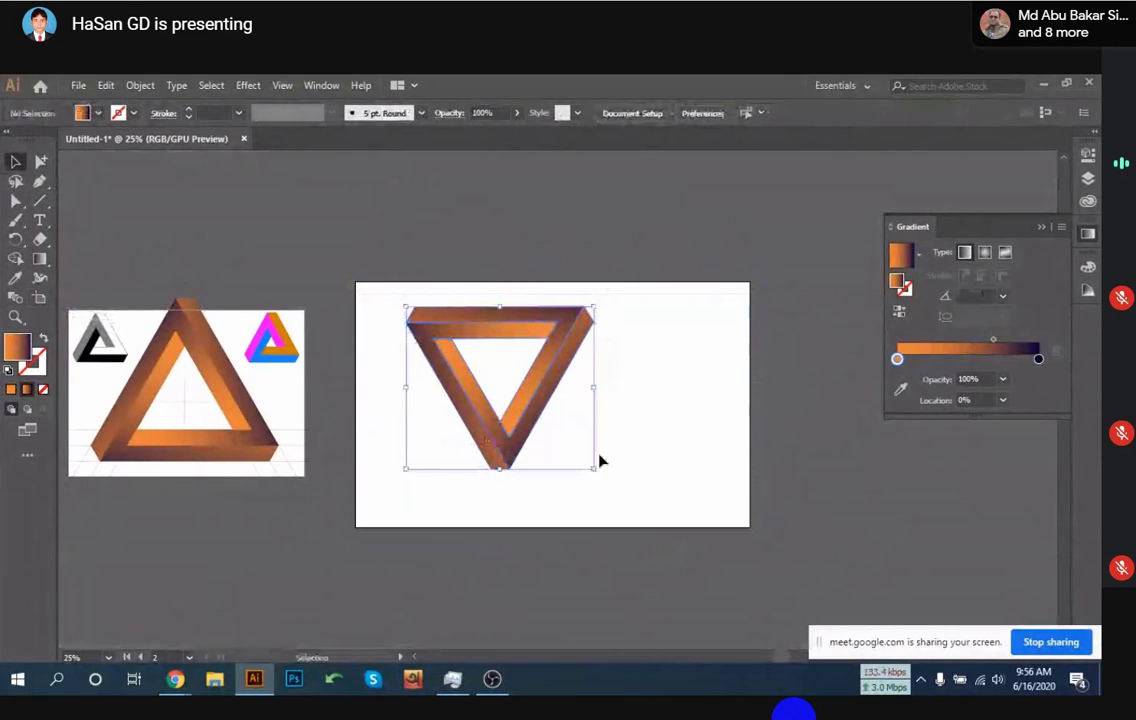
# Group the three faces of the triangle copy on the second artboard
pyautogui.click(554, 396)
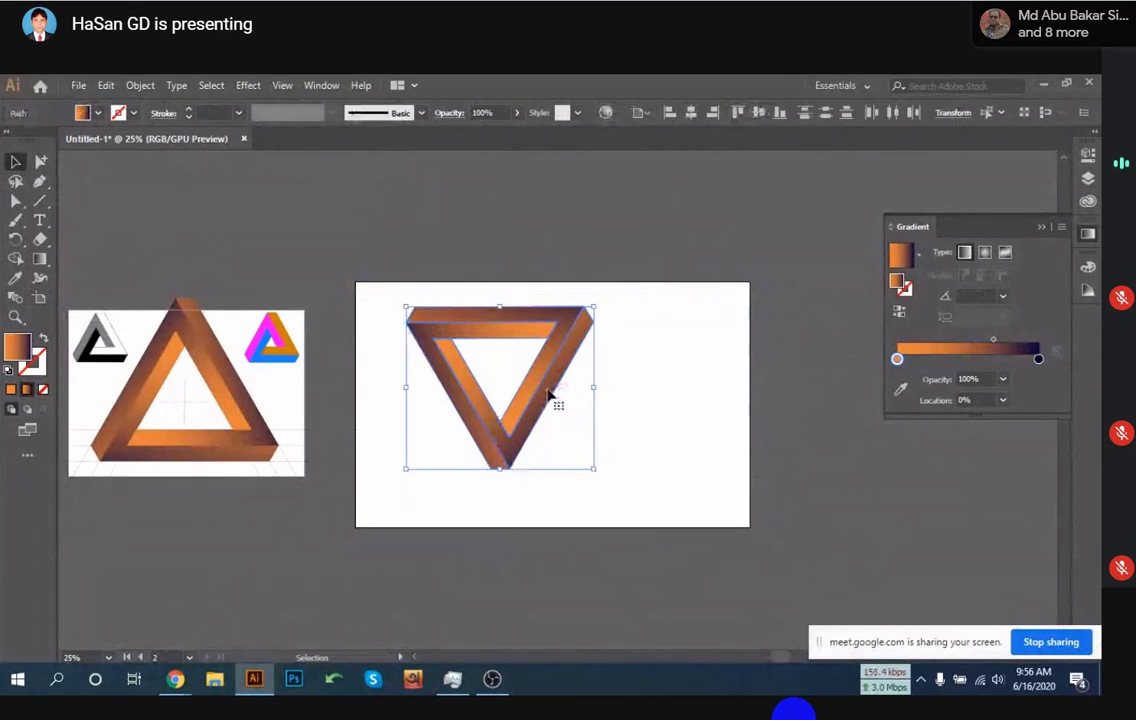
pyautogui.press('a')
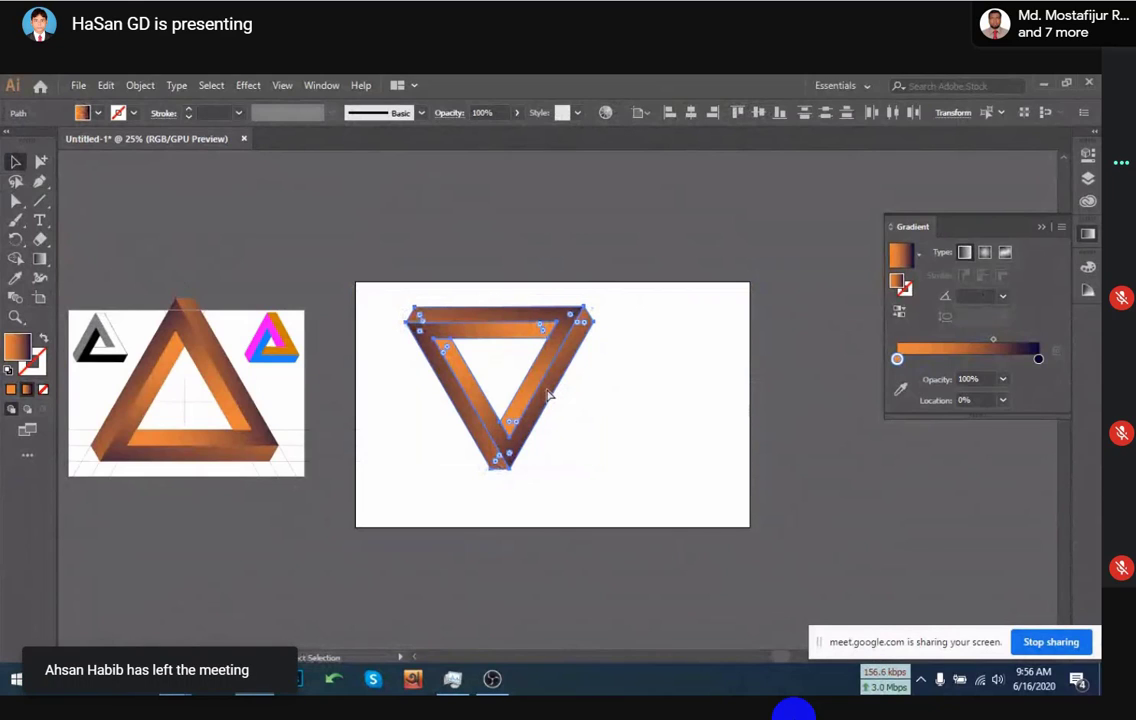
pyautogui.press('v')
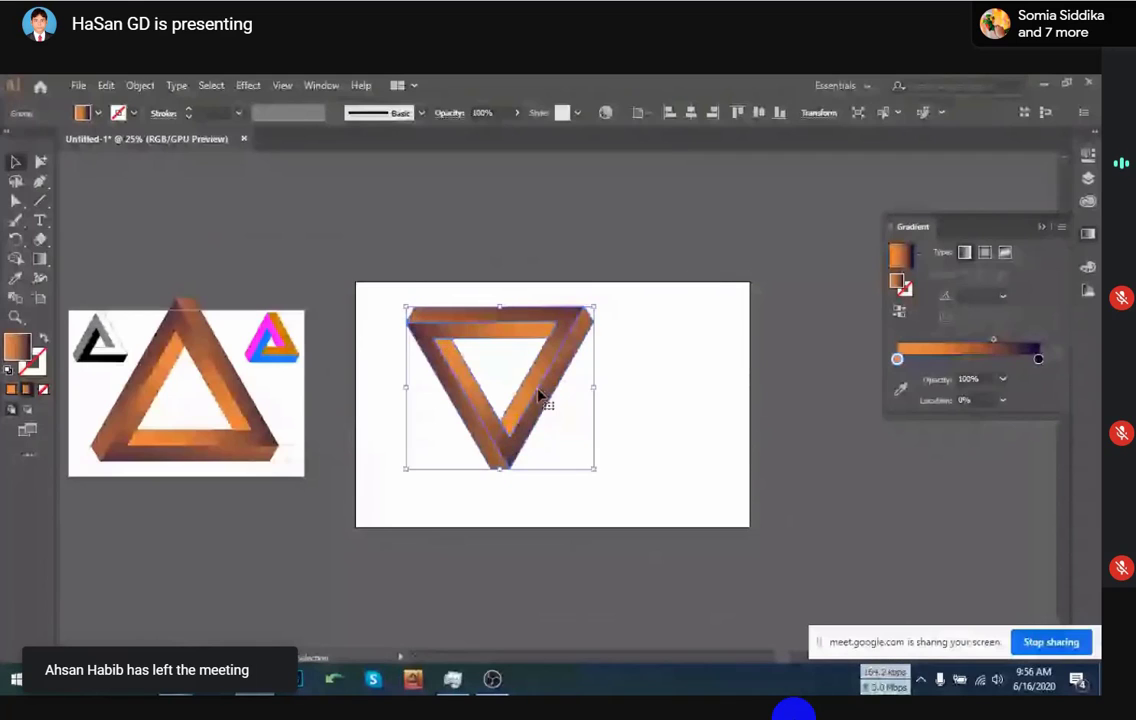
pyautogui.rightClick(538, 397)
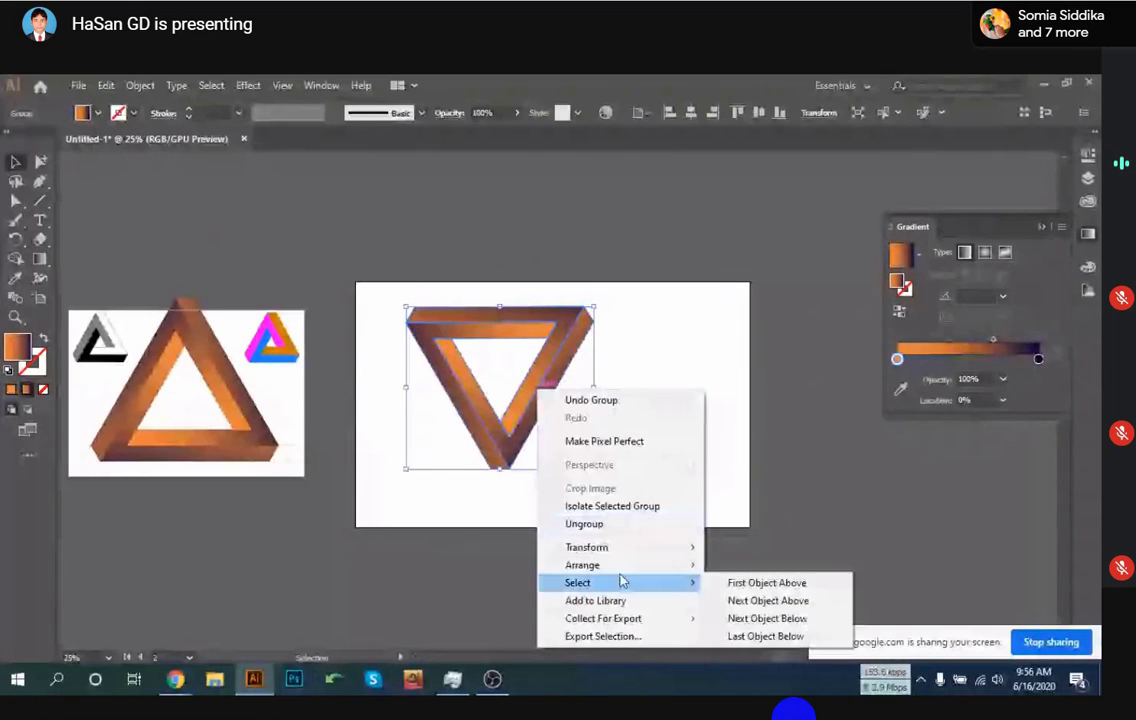
pyautogui.click(467, 393)
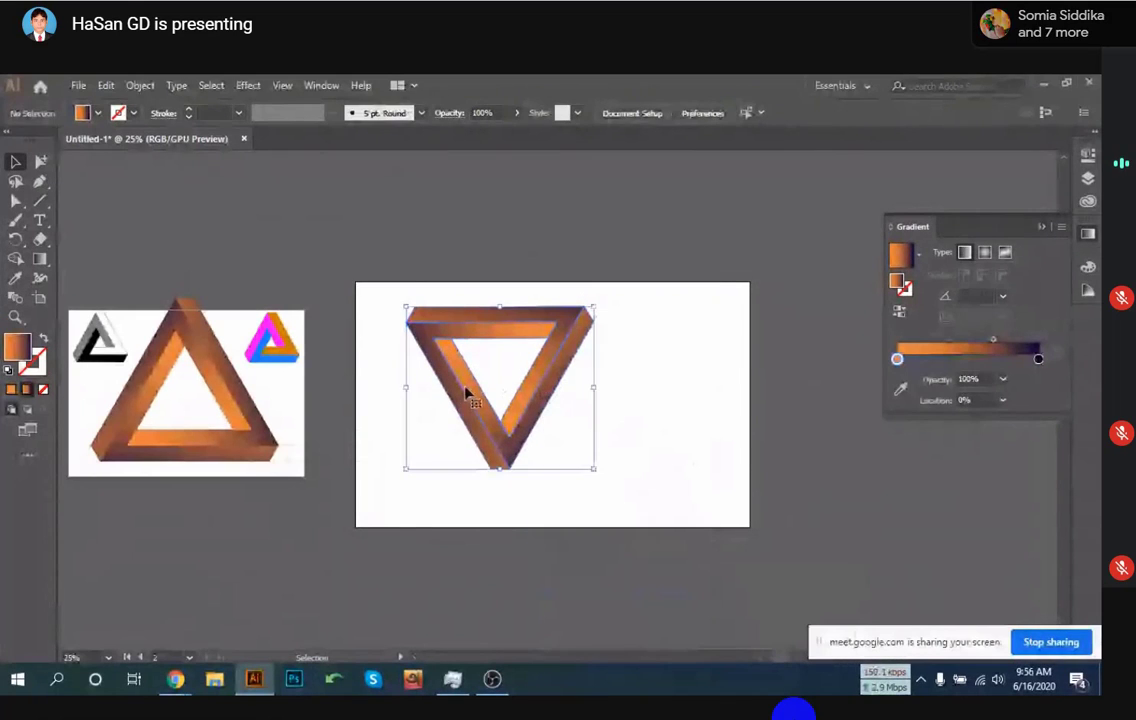
pyautogui.click(140, 86)
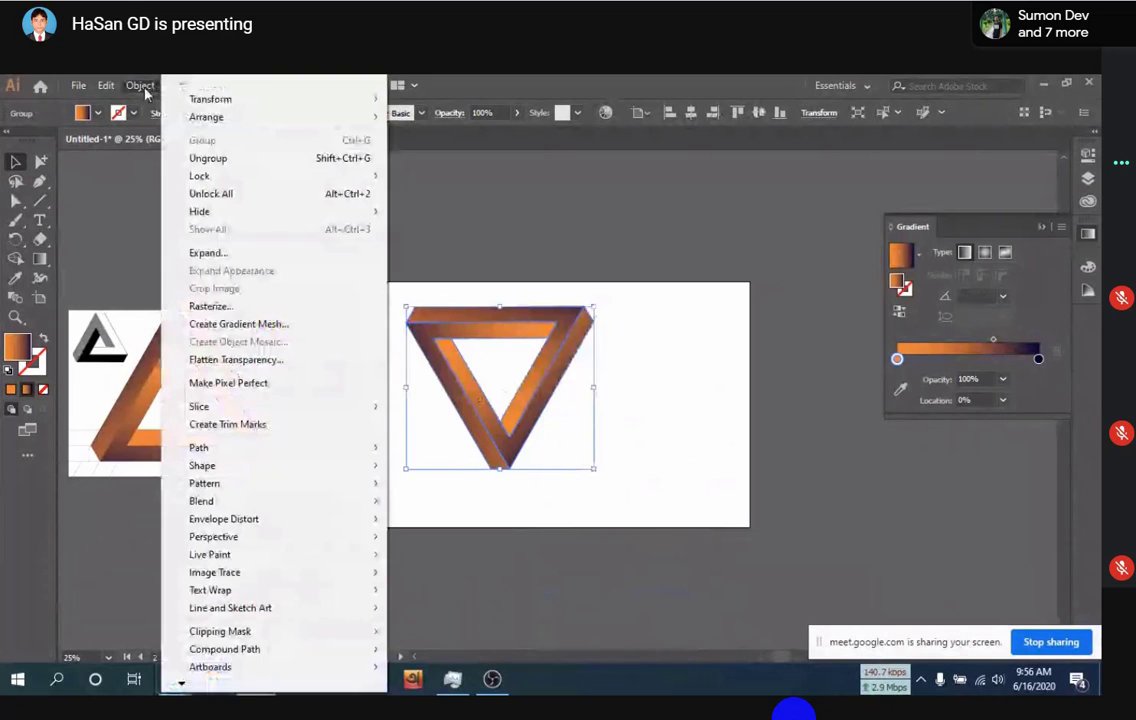
pyautogui.click(212, 157)
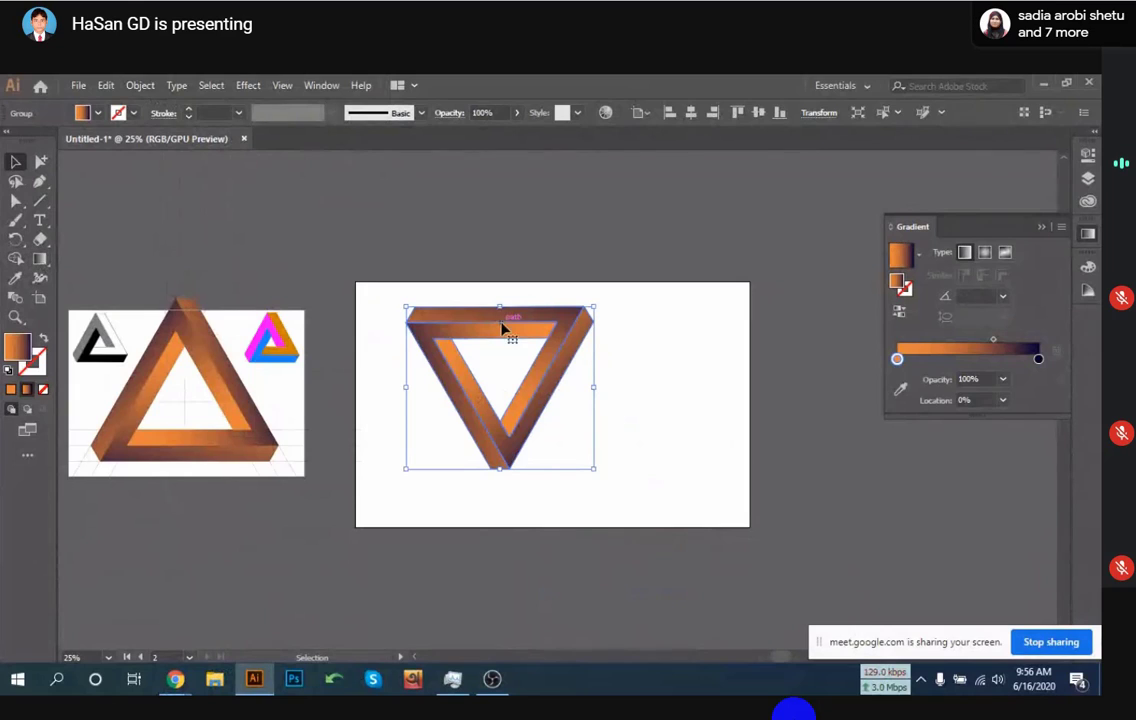
# Move the grouped triangle copy slightly up and to the right on the second artboard and deselect it
pyautogui.moveTo(507, 325); pyautogui.dragTo(527, 309)
pyautogui.click(718, 346)
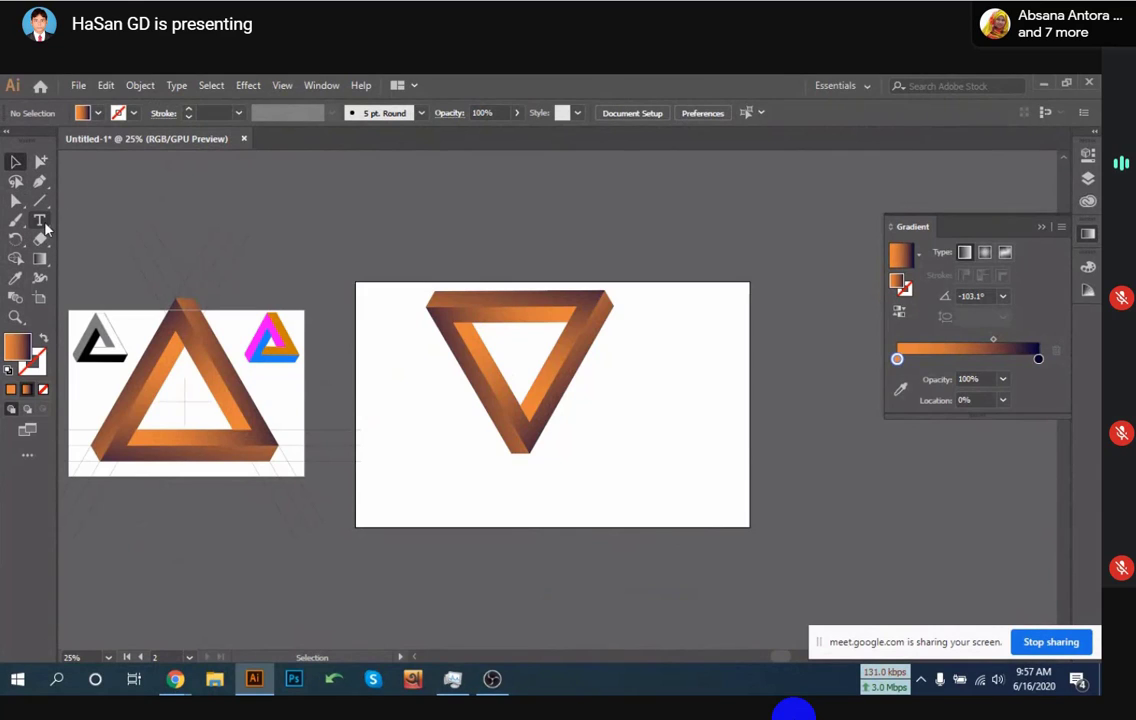
# Draw a wide, flat ellipse on the second artboard just below the tip of the downward-pointing triangle
pyautogui.moveTo(40, 200); pyautogui.dragTo(105, 221)
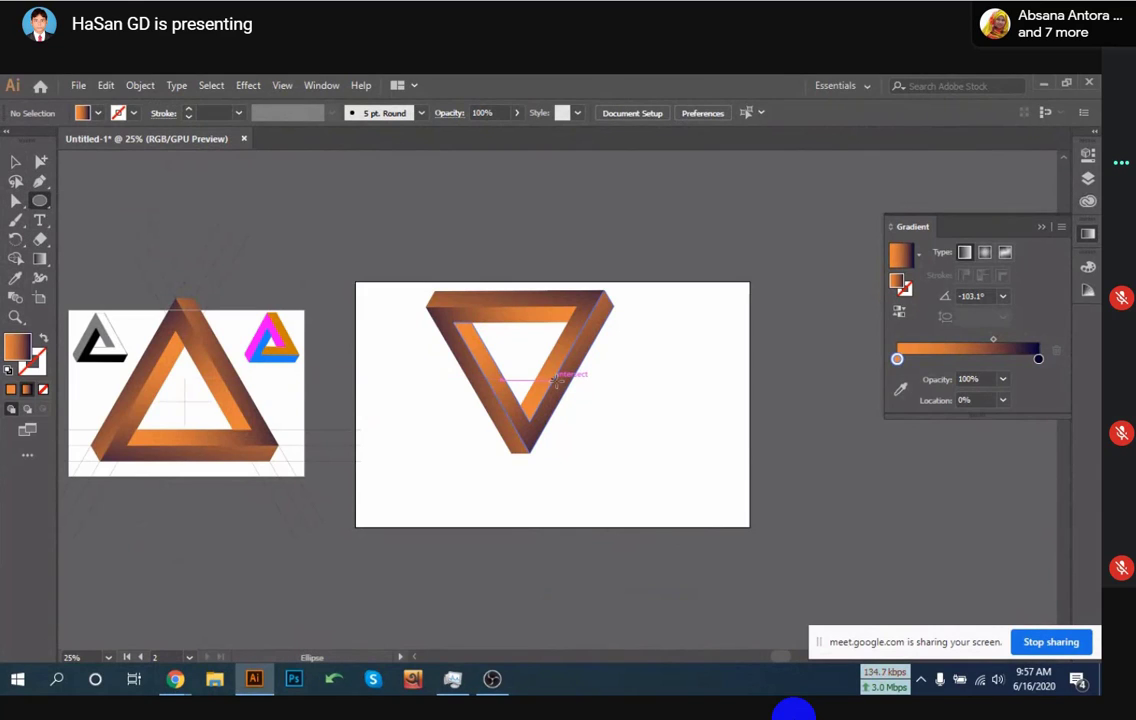
pyautogui.hotkey('ctrl', '+')
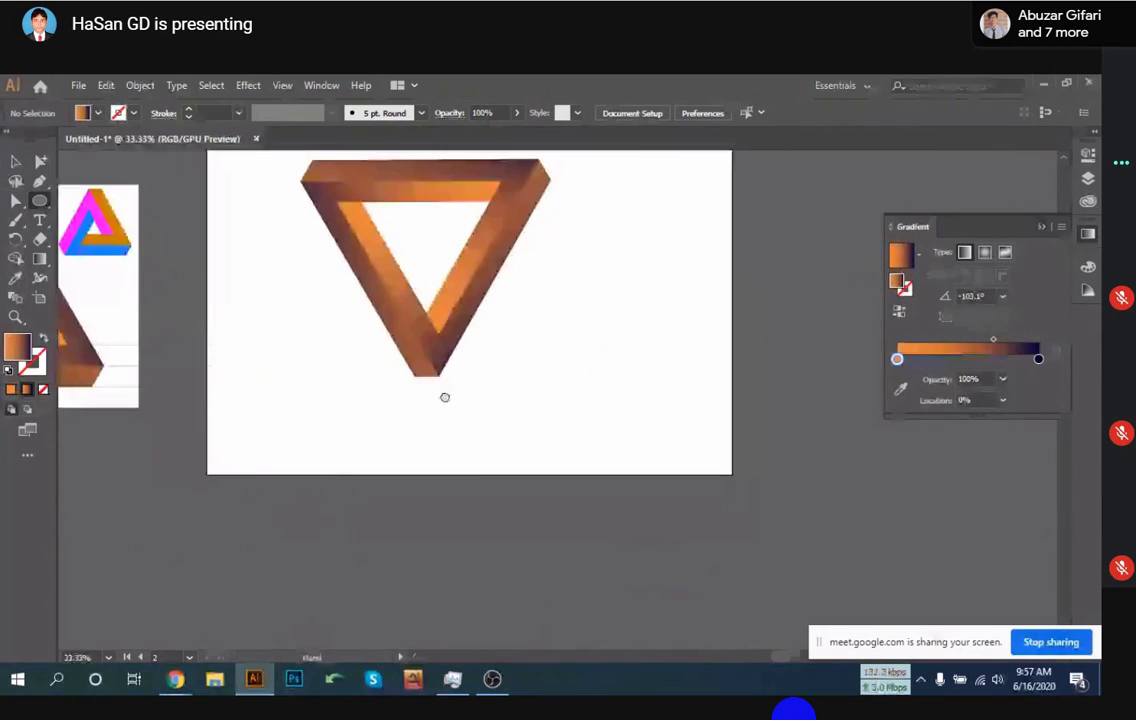
pyautogui.moveTo(440, 380); pyautogui.dragTo(610, 450)
# Fill the ellipse with the White, Black gradient as radial, reverse its colors, and squash it to a 35.5% aspect ratio
pyautogui.click(918, 257)
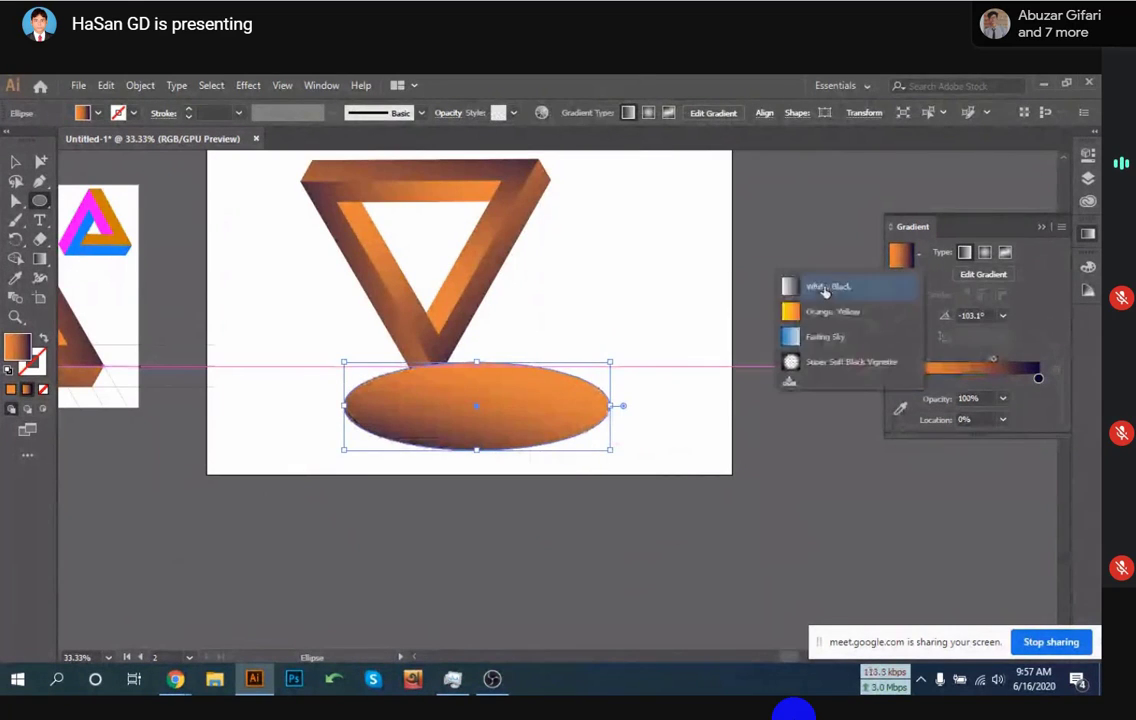
pyautogui.click(825, 288)
pyautogui.click(984, 253)
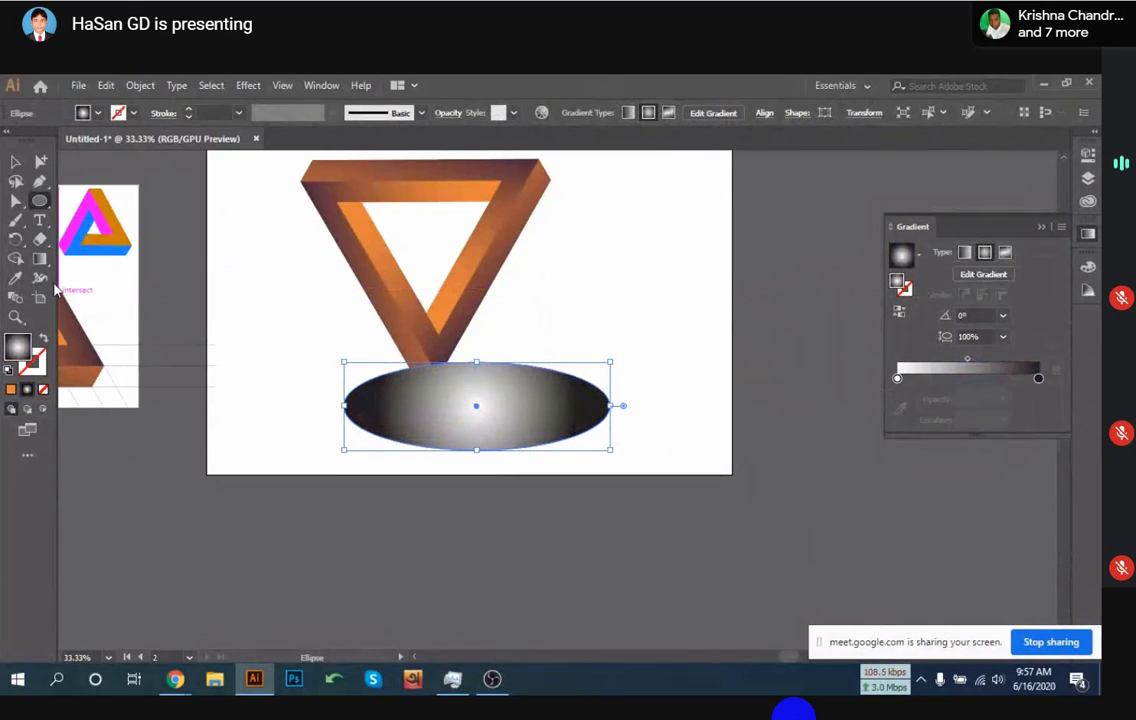
pyautogui.click(40, 258)
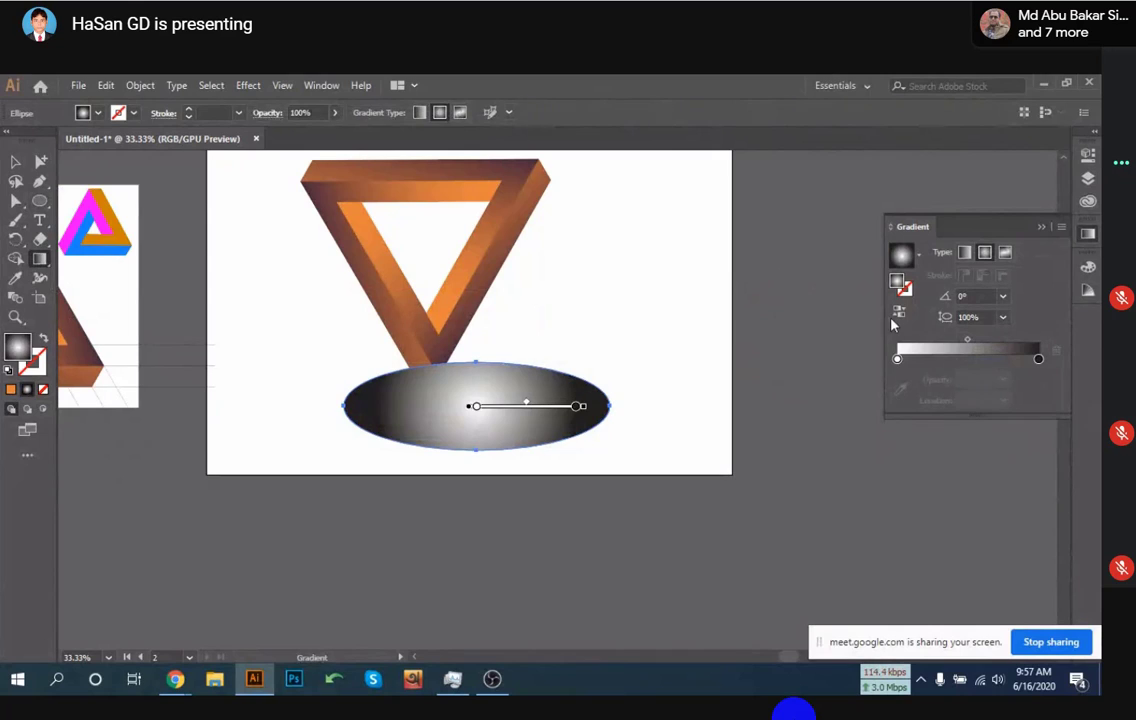
pyautogui.click(898, 312)
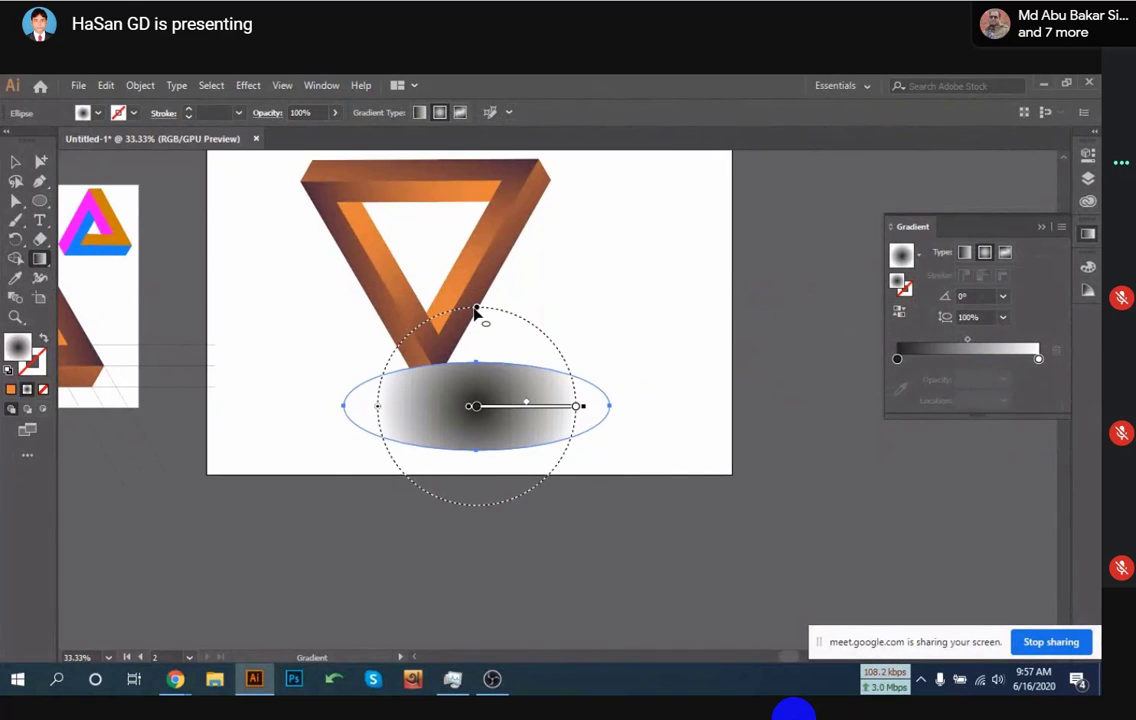
pyautogui.moveTo(476, 310); pyautogui.dragTo(476, 366)
# Switch to the Google Meet call in Chrome, admit the waiting participant, and return to Illustrator
pyautogui.moveTo(196, 679)
pyautogui.click(125, 630)
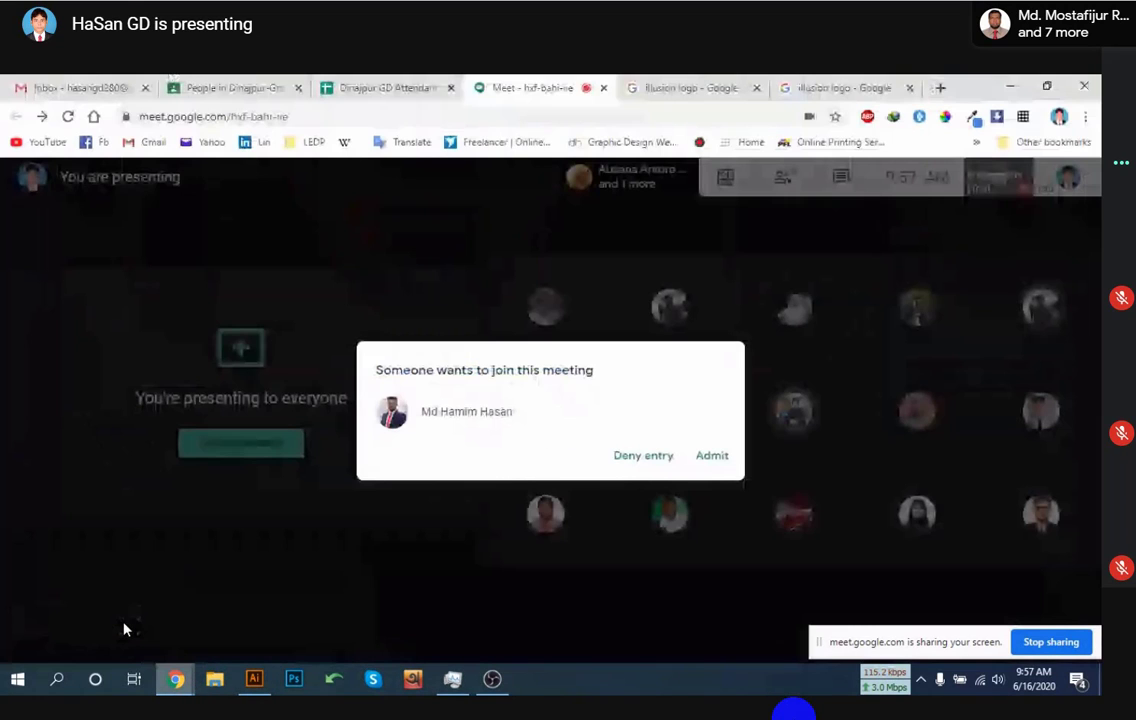
pyautogui.click(708, 459)
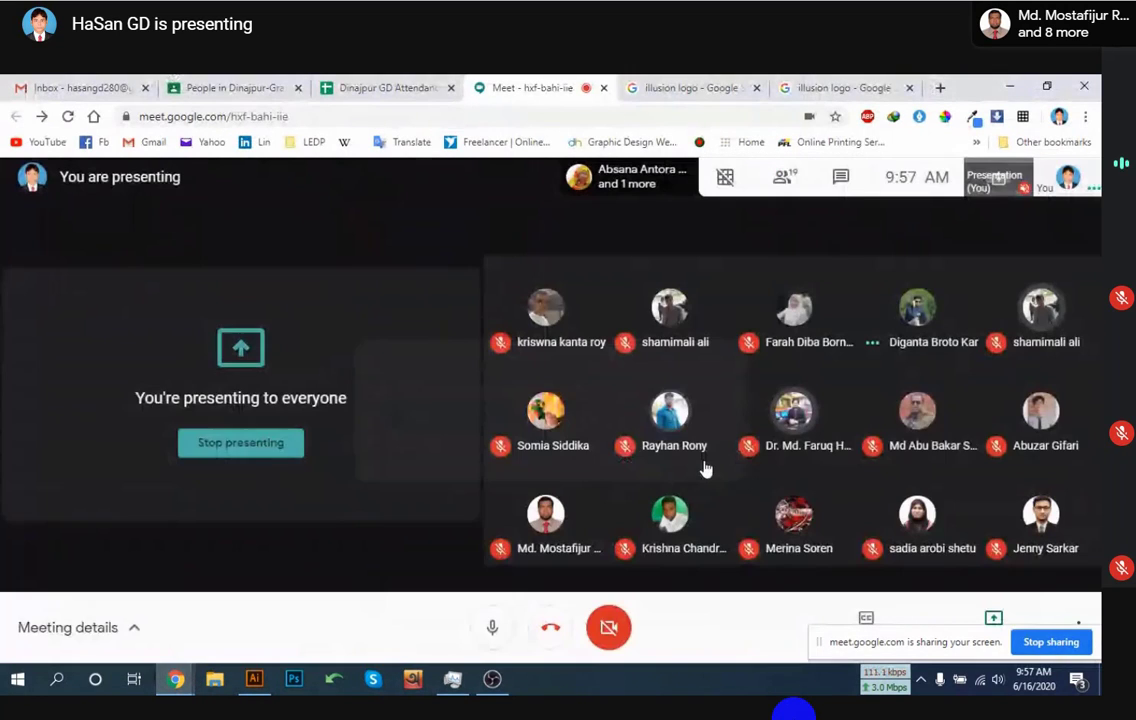
pyautogui.click(1009, 87)
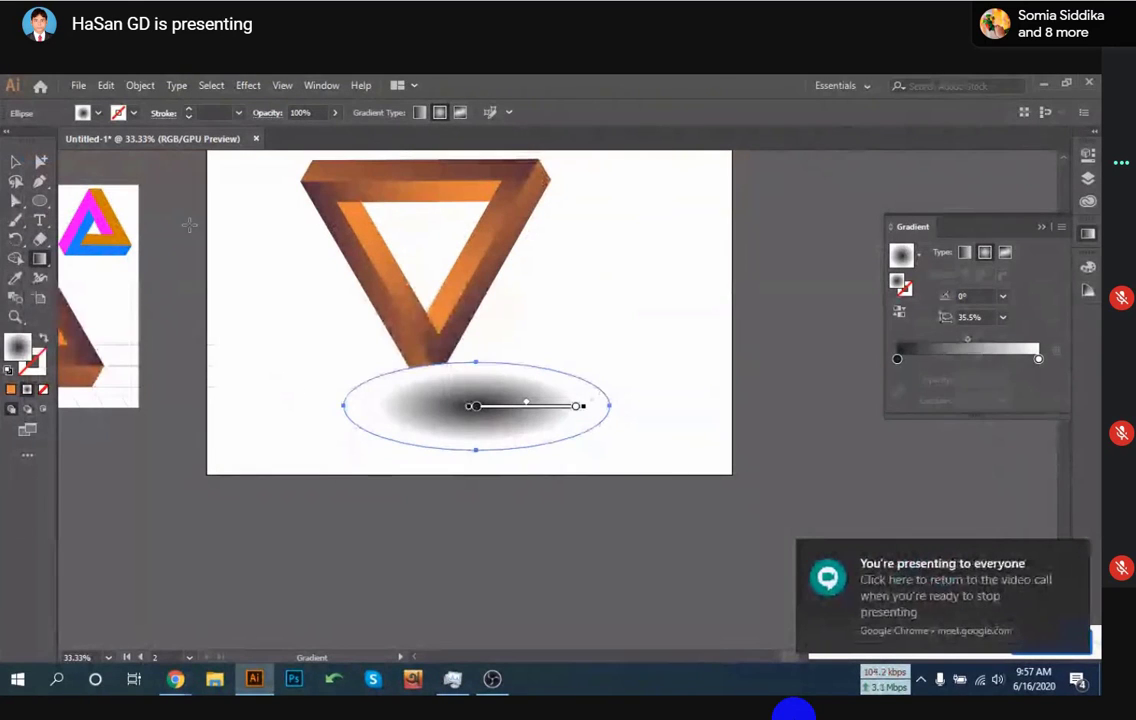
# Move the shadow ellipse up and left so its dark center sits at the triangle's lower tip
pyautogui.click(16, 160)
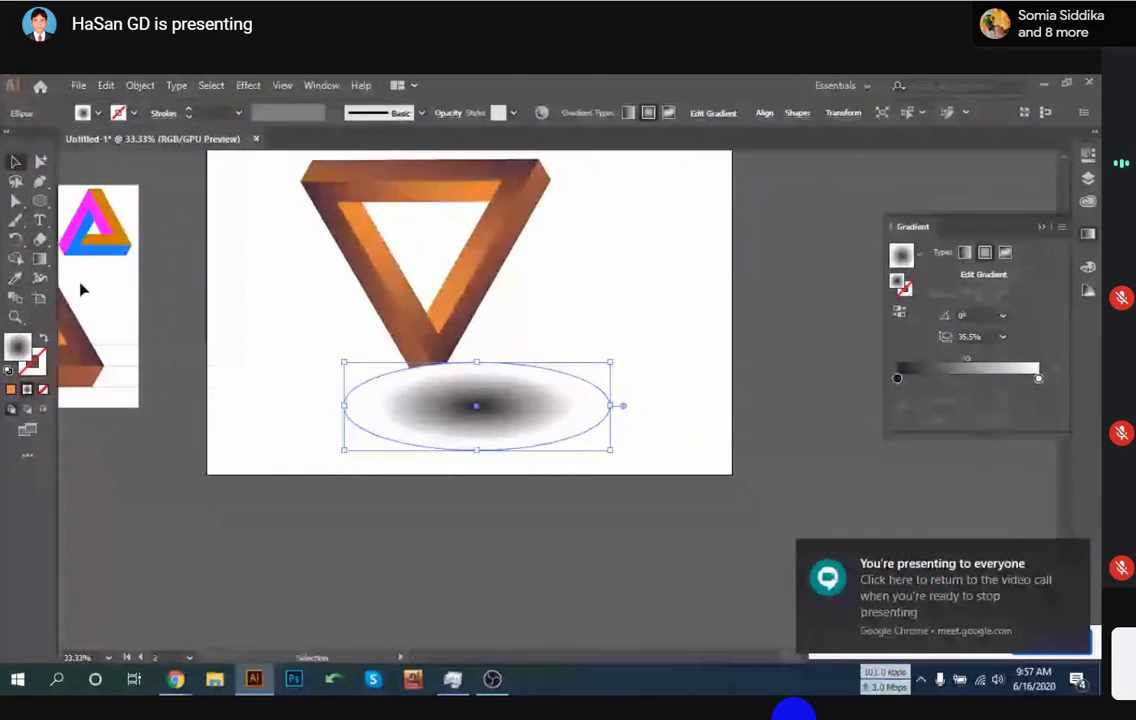
pyautogui.click(590, 370)
pyautogui.moveTo(521, 425); pyautogui.dragTo(492, 405)
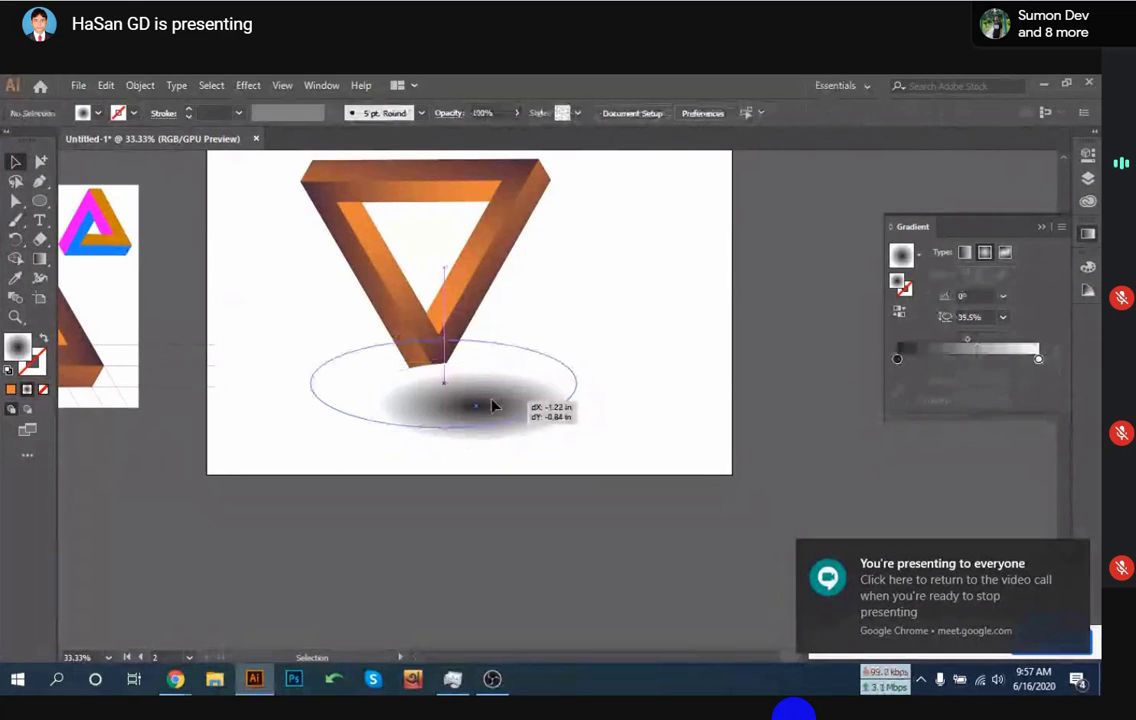
pyautogui.moveTo(492, 405); pyautogui.dragTo(471, 379)
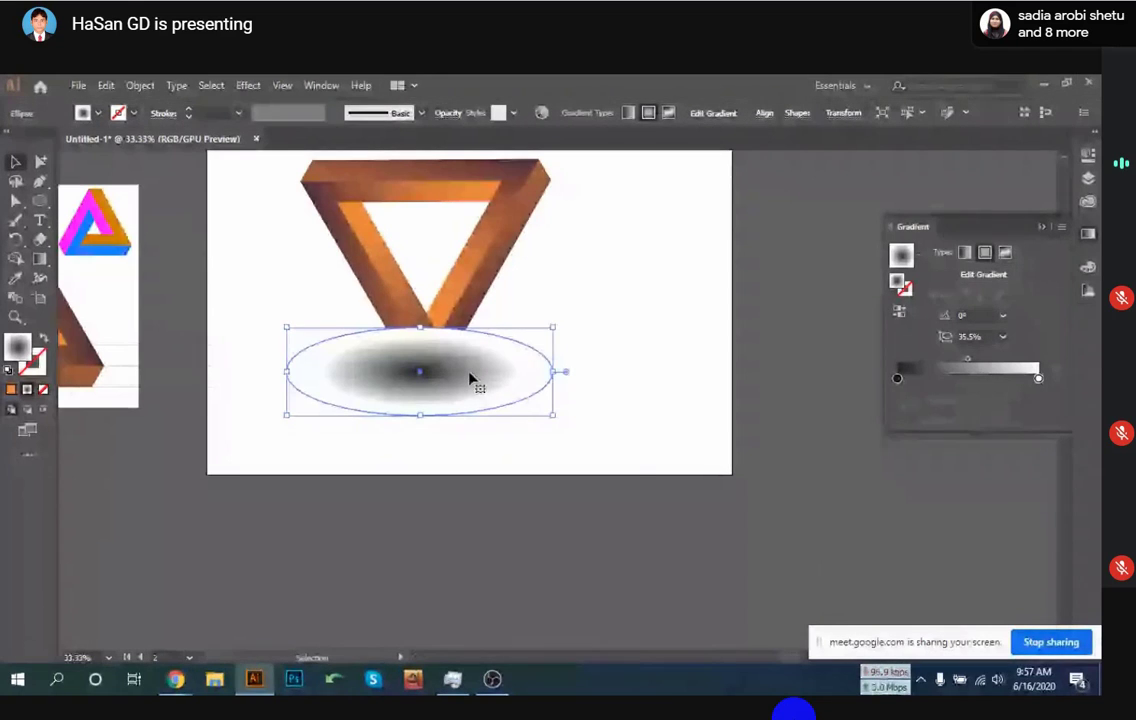
# Send the shadow ellipse to the back, behind the triangle, and deselect it
pyautogui.rightClick(471, 379)
pyautogui.moveTo(580, 594)
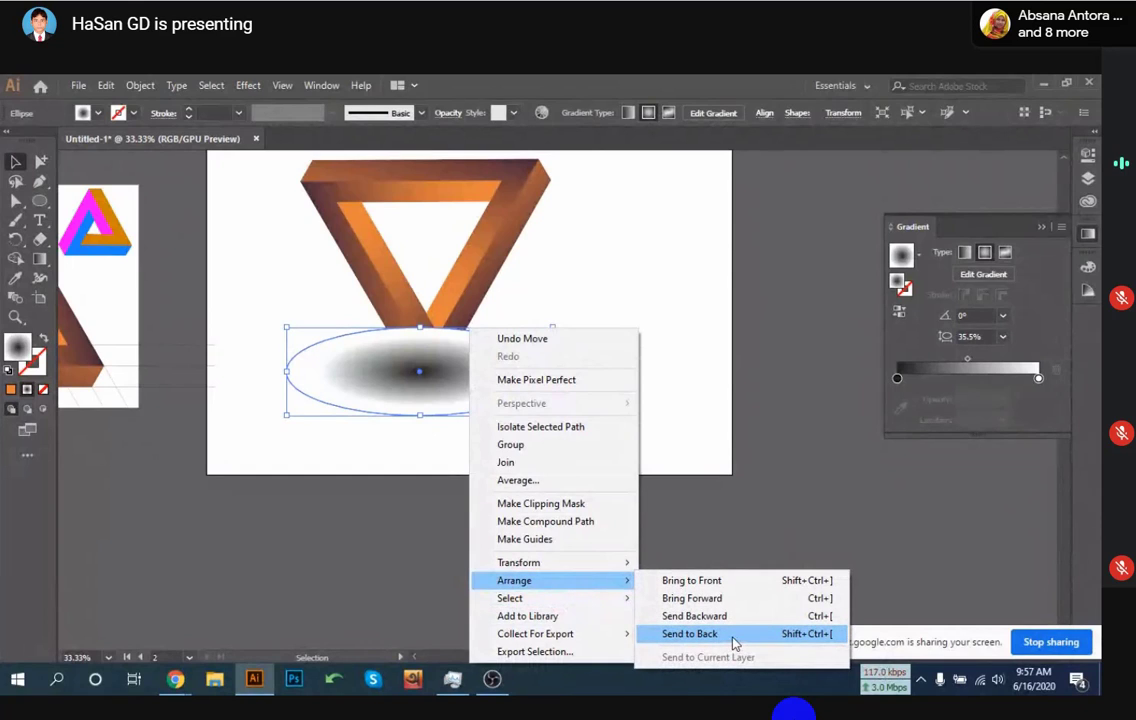
pyautogui.click(733, 641)
pyautogui.click(638, 363)
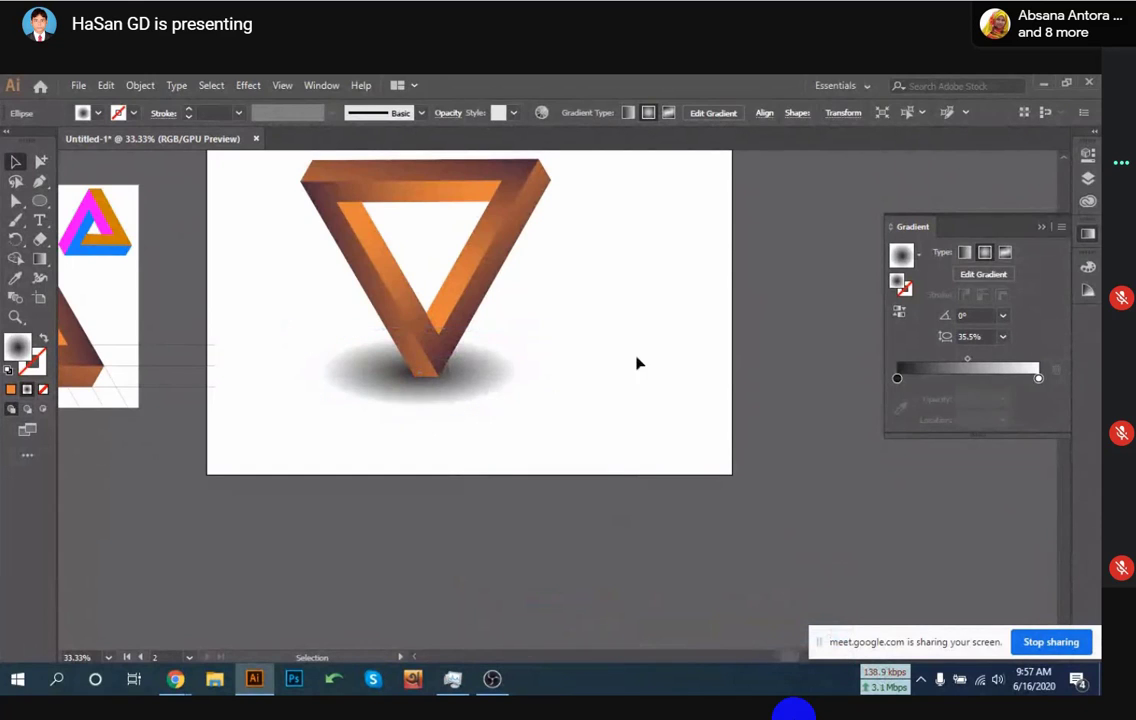
# Flatten the shadow ellipse, widen it past the triangle's width, and recenter it under the lower tip
pyautogui.moveTo(515, 388); pyautogui.dragTo(532, 405)
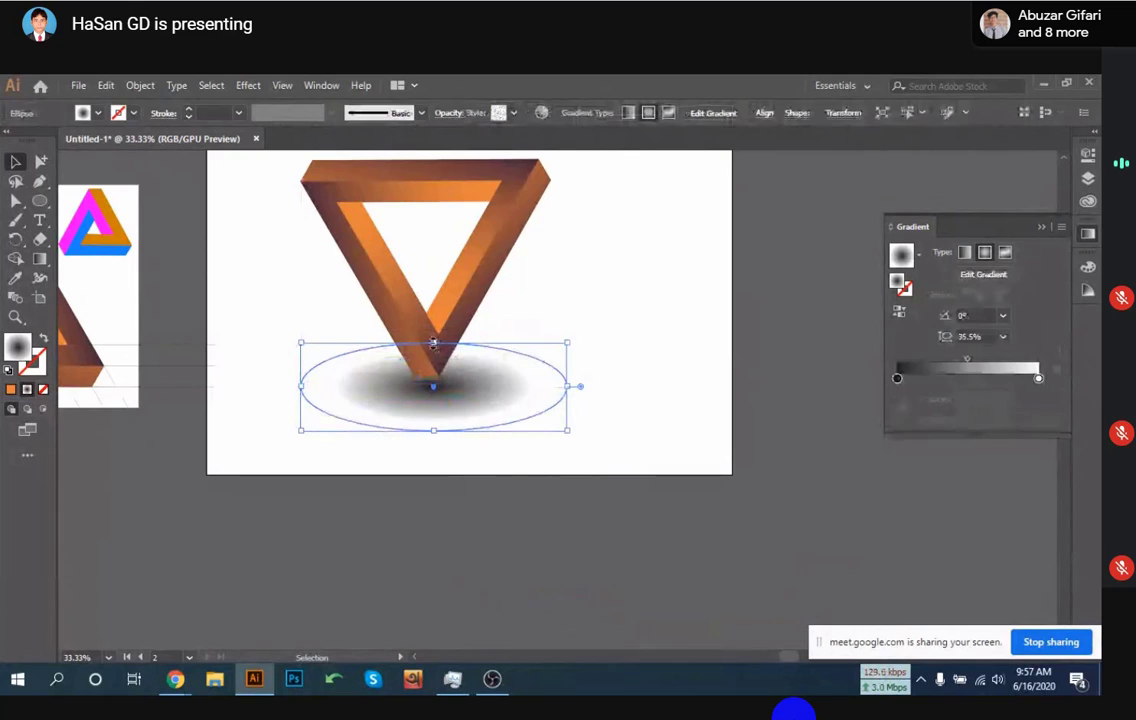
pyautogui.moveTo(433, 343); pyautogui.dragTo(440, 368)
pyautogui.moveTo(477, 426); pyautogui.dragTo(470, 395)
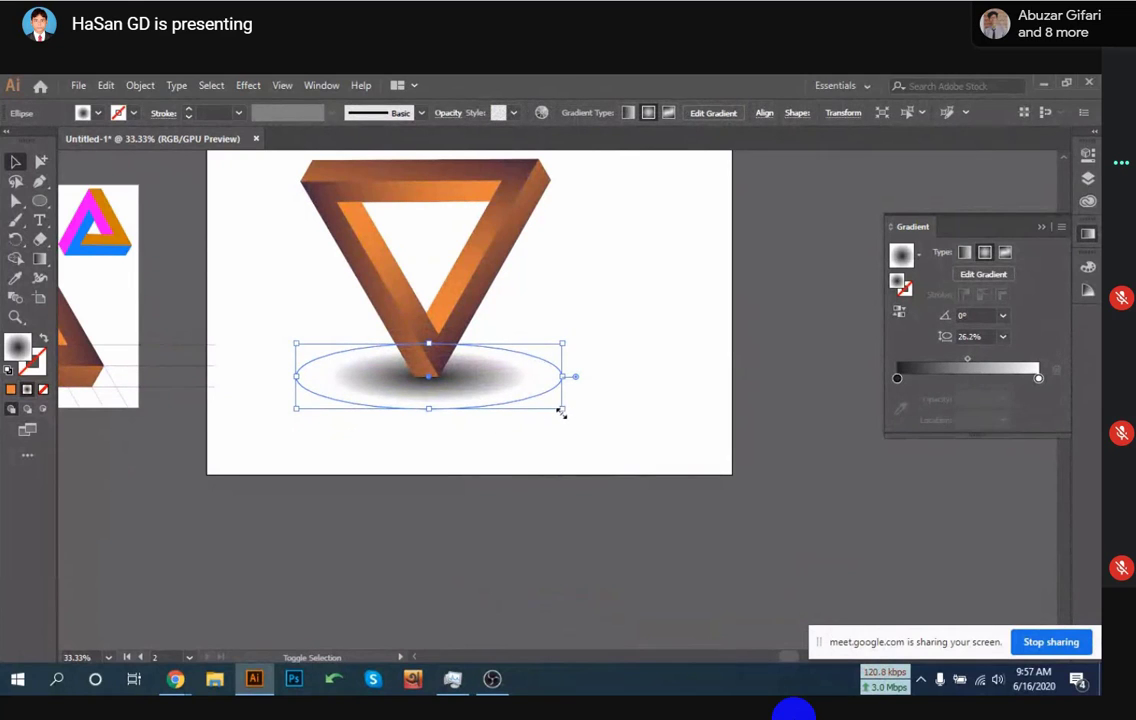
pyautogui.moveTo(563, 411); pyautogui.dragTo(750, 443)
pyautogui.moveTo(634, 409); pyautogui.dragTo(542, 390)
pyautogui.click(755, 370)
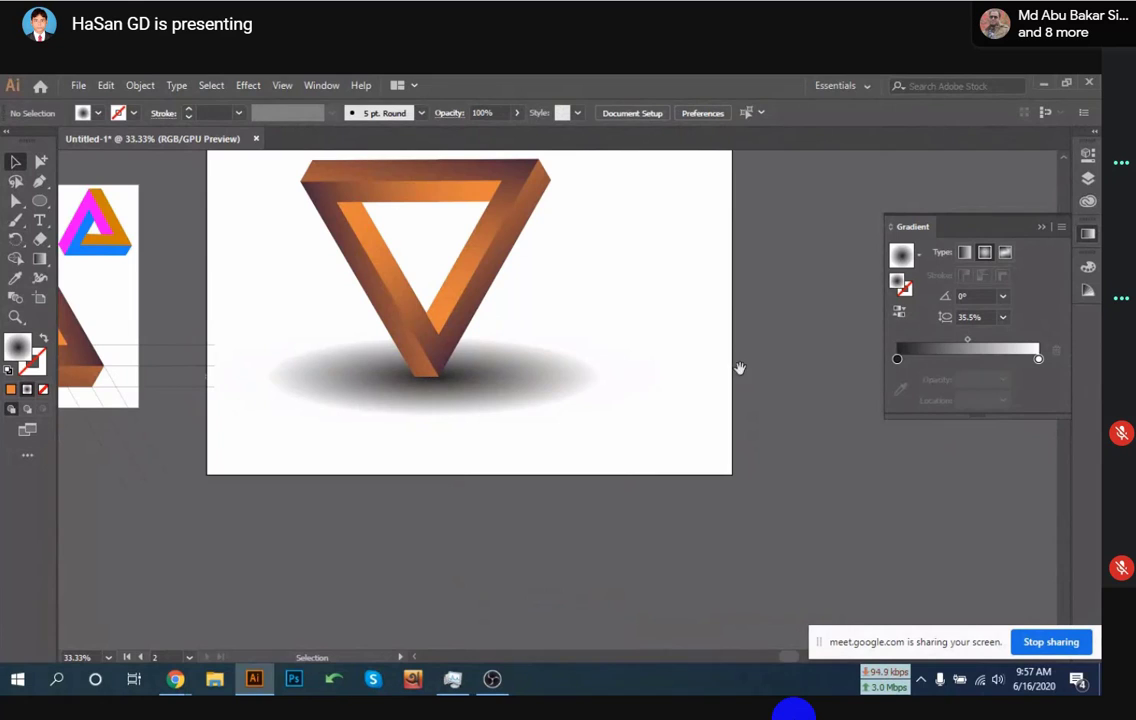
# Review both artboards, check the Google Meet call in Chrome, and switch back to the Illustrator document
pyautogui.moveTo(738, 370); pyautogui.dragTo(695, 451)
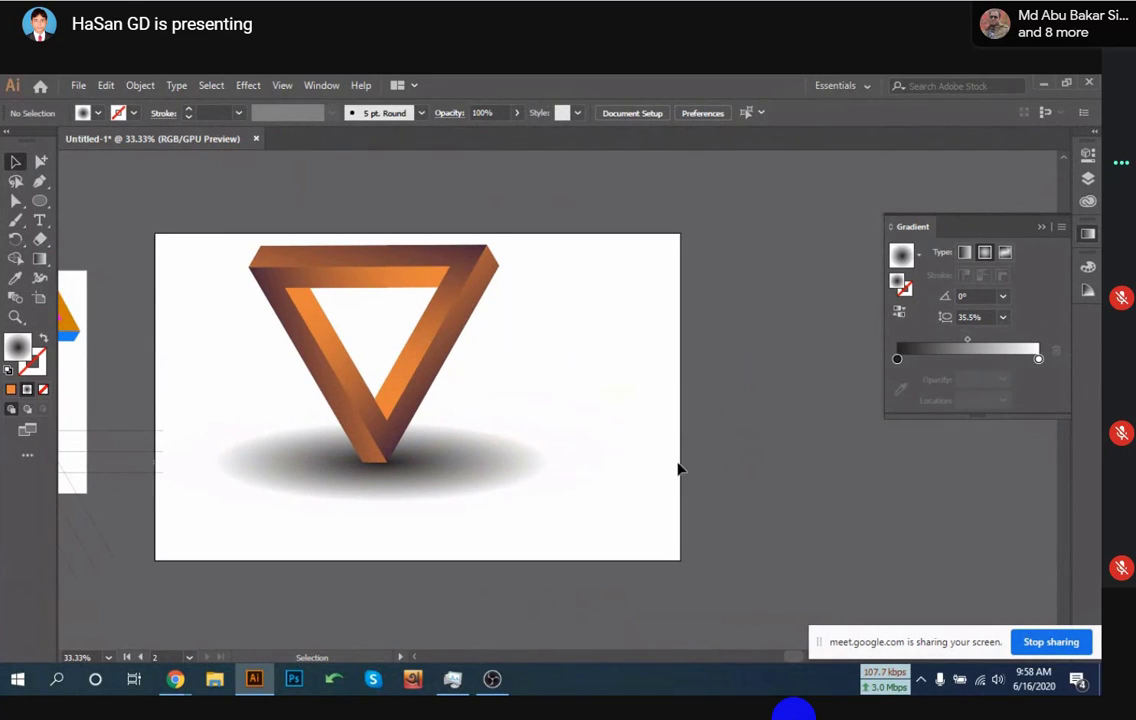
pyautogui.scroll(-1, 680, 466)
pyautogui.moveTo(546, 512); pyautogui.dragTo(660, 516)
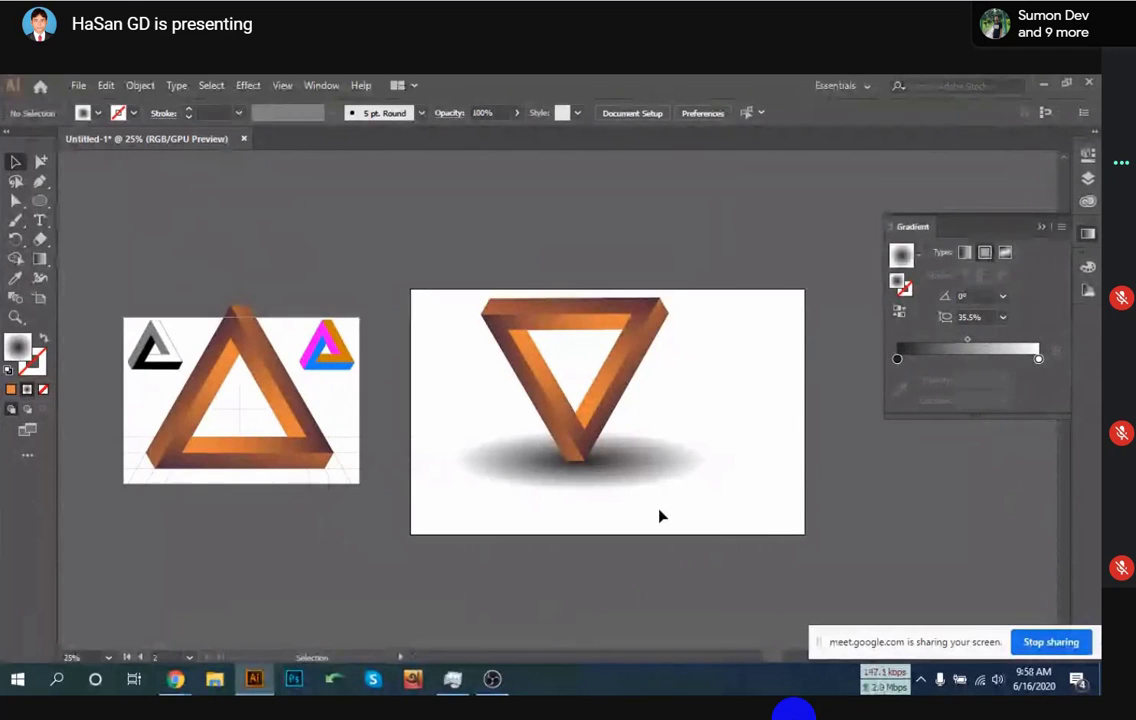
pyautogui.moveTo(175, 679)
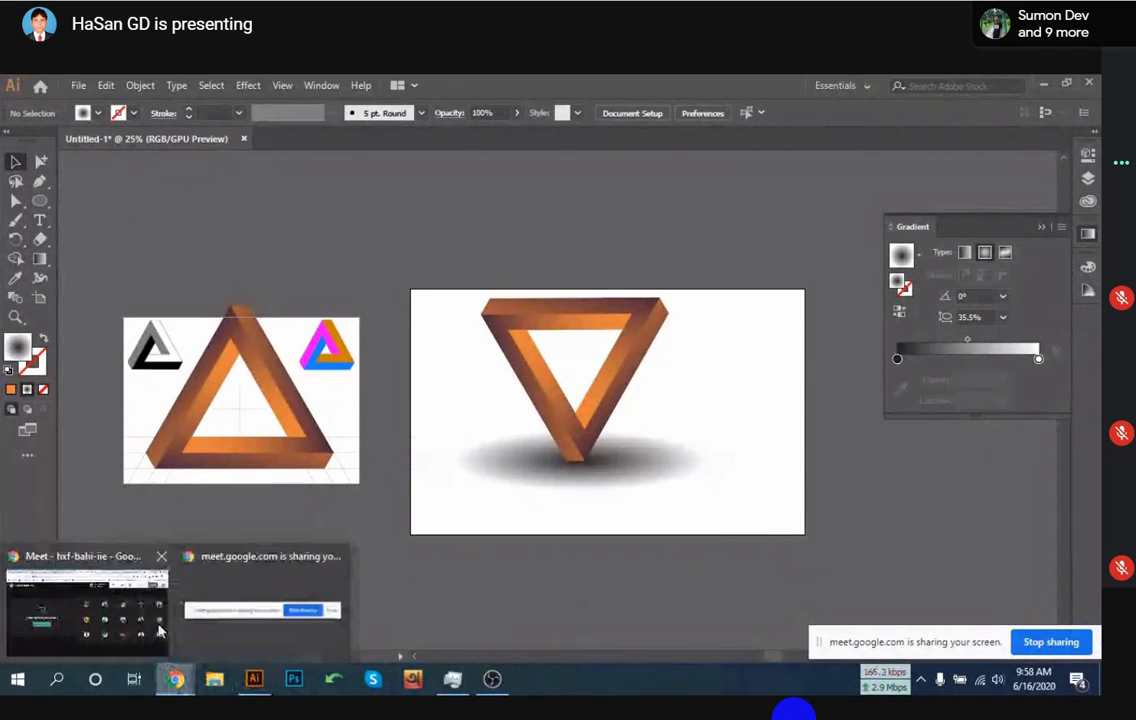
pyautogui.click(120, 618)
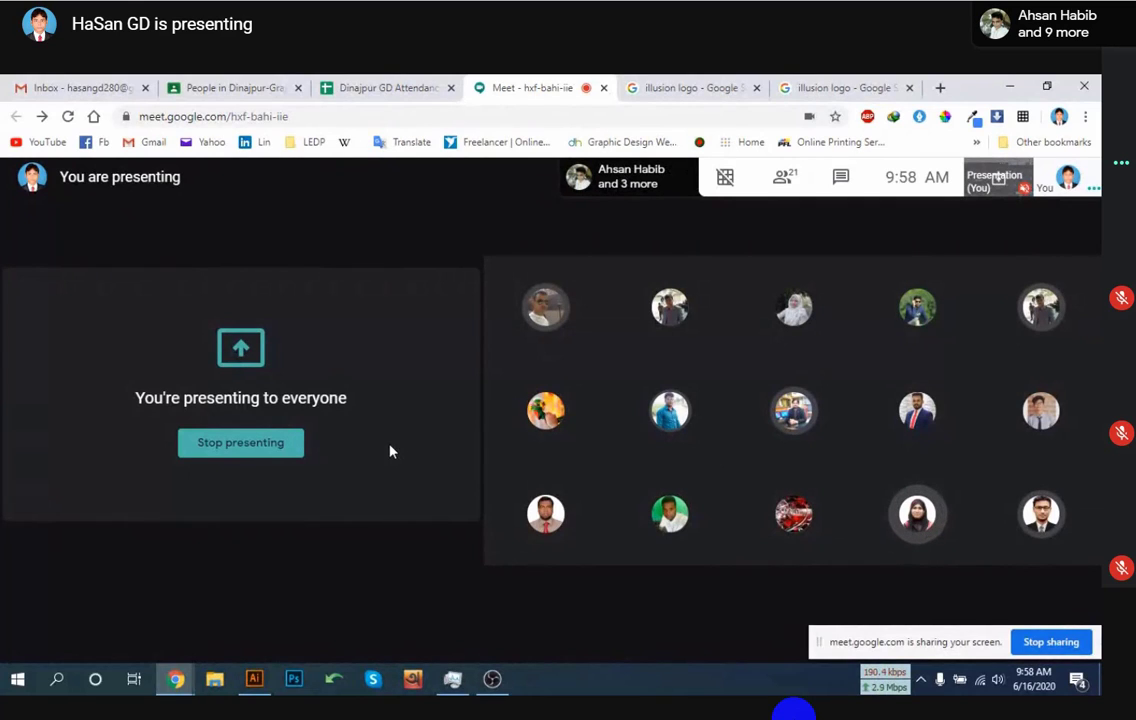
pyautogui.moveTo(253, 681)
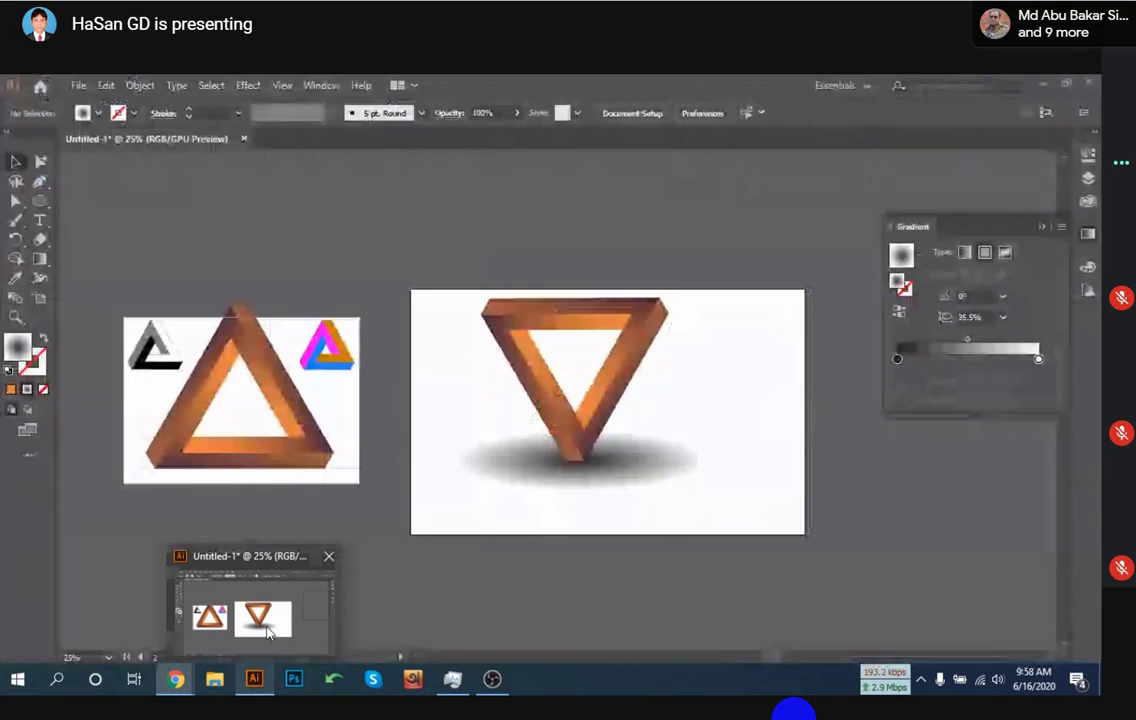
pyautogui.click(268, 632)
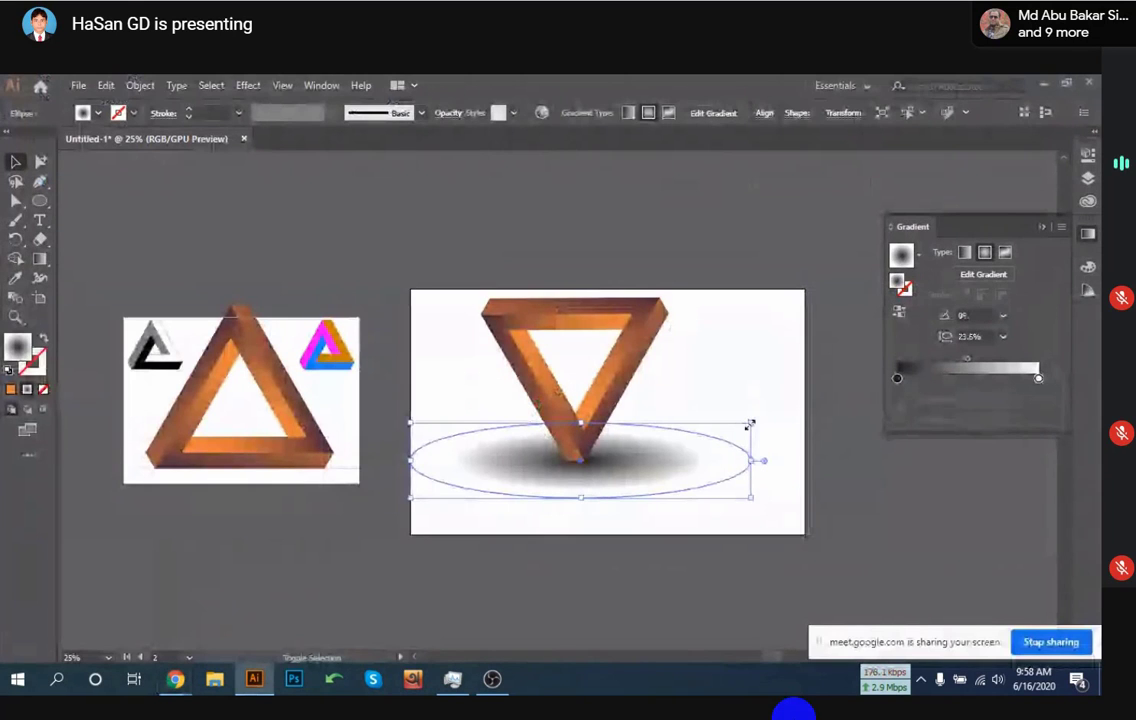
# Shrink the shadow ellipse to a small spot, recenter it beneath the triangle's lower tip, and deselect it
pyautogui.moveTo(746, 423); pyautogui.dragTo(640, 452)
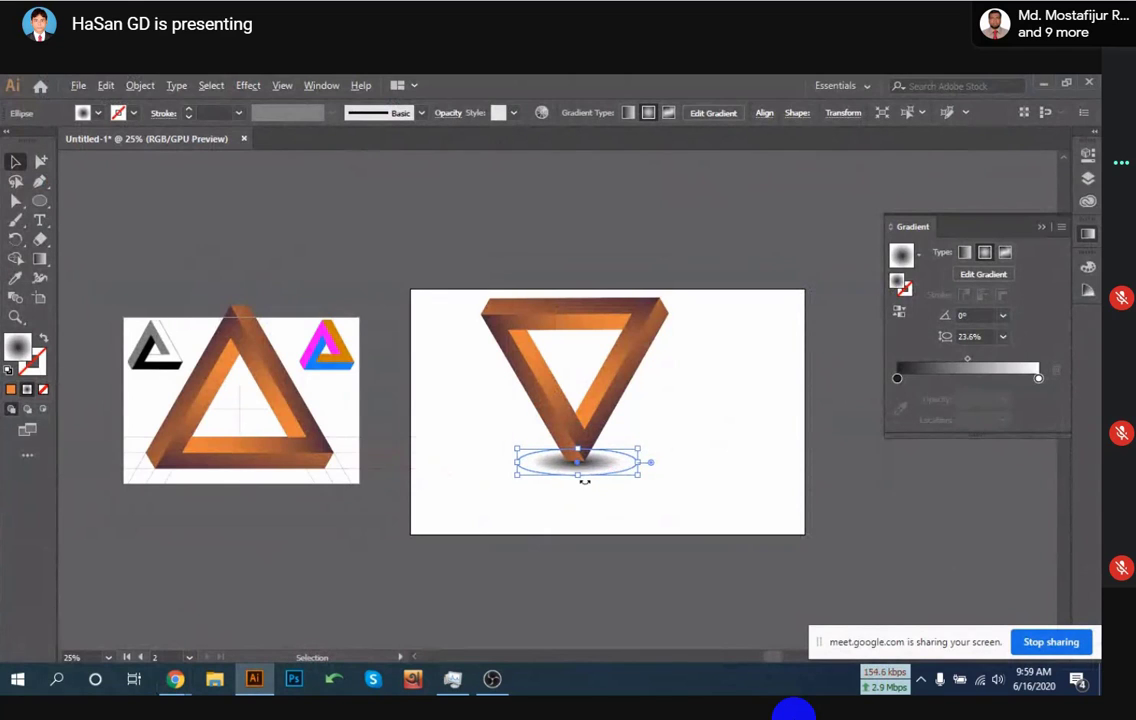
pyautogui.scroll(2, 586, 477)
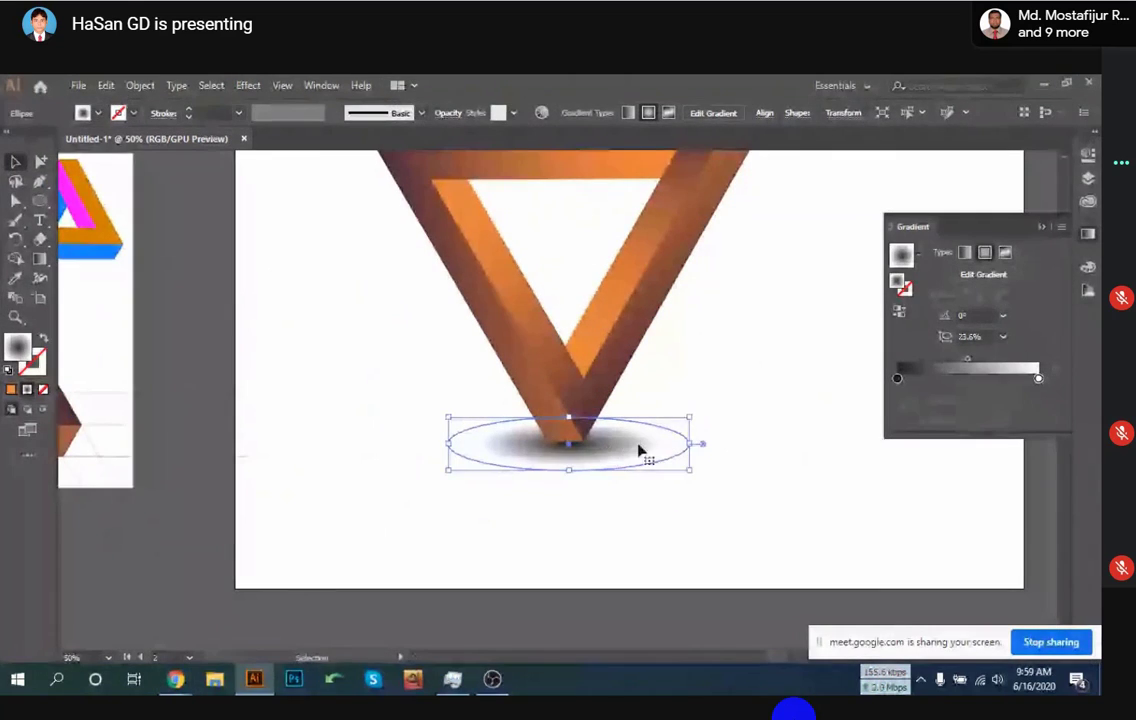
pyautogui.moveTo(687, 418); pyautogui.dragTo(658, 432)
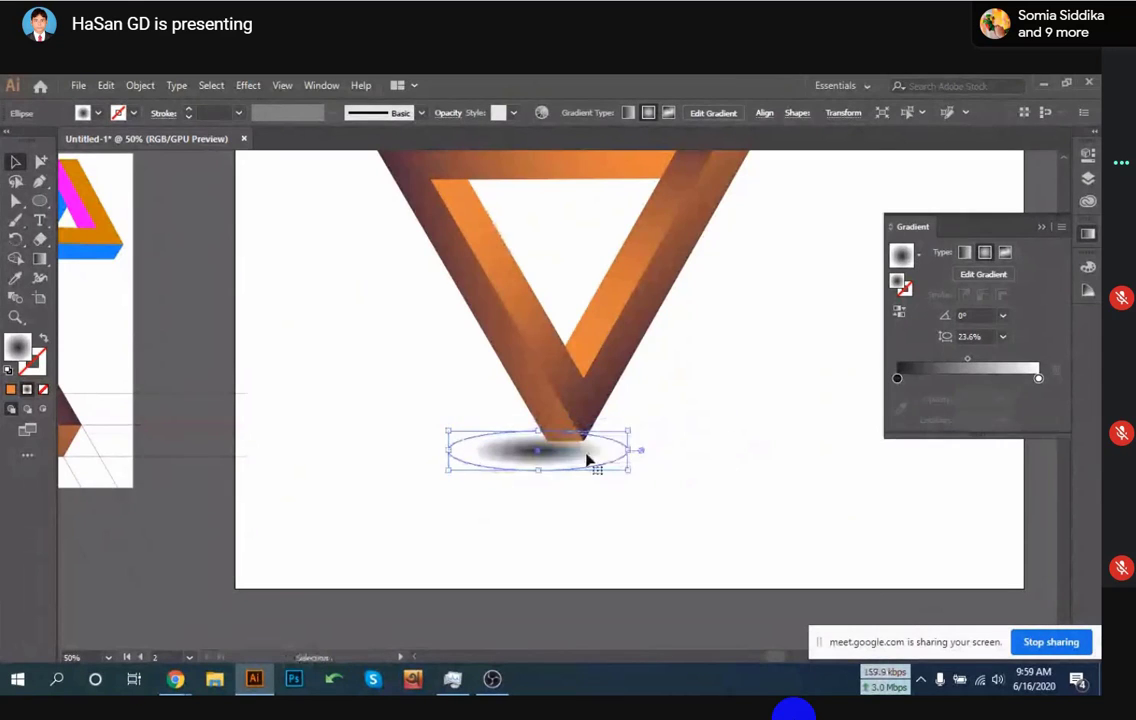
pyautogui.moveTo(591, 462); pyautogui.dragTo(616, 452)
pyautogui.scroll(-2, 543, 318)
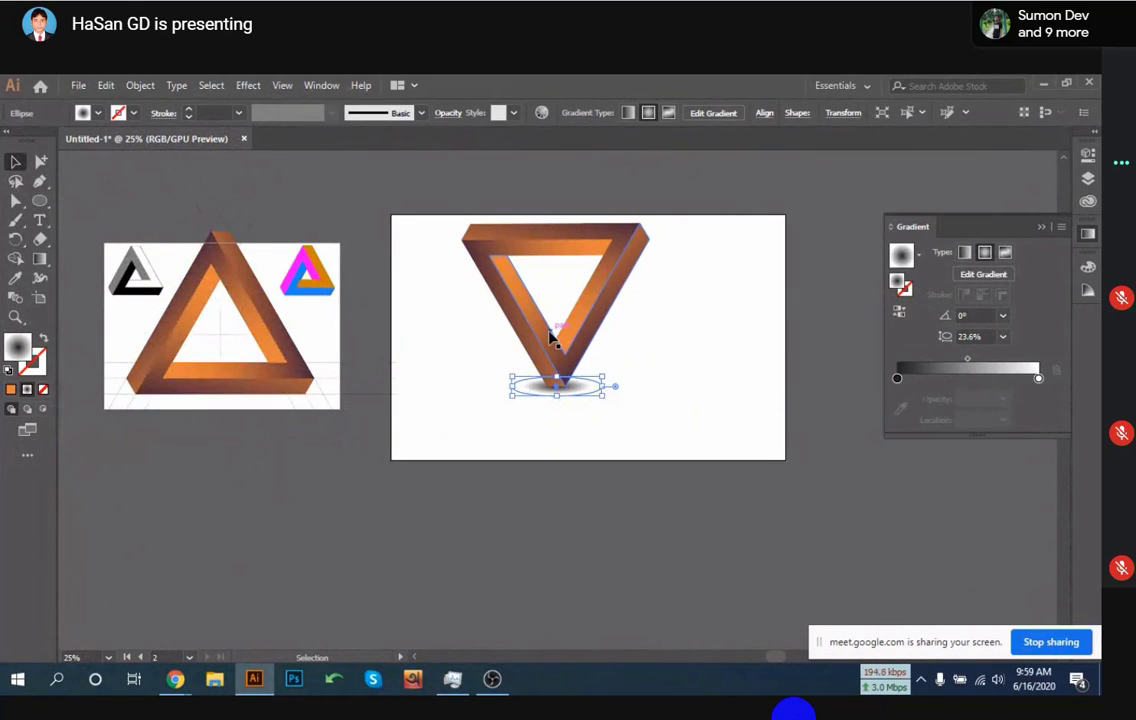
pyautogui.click(703, 347)
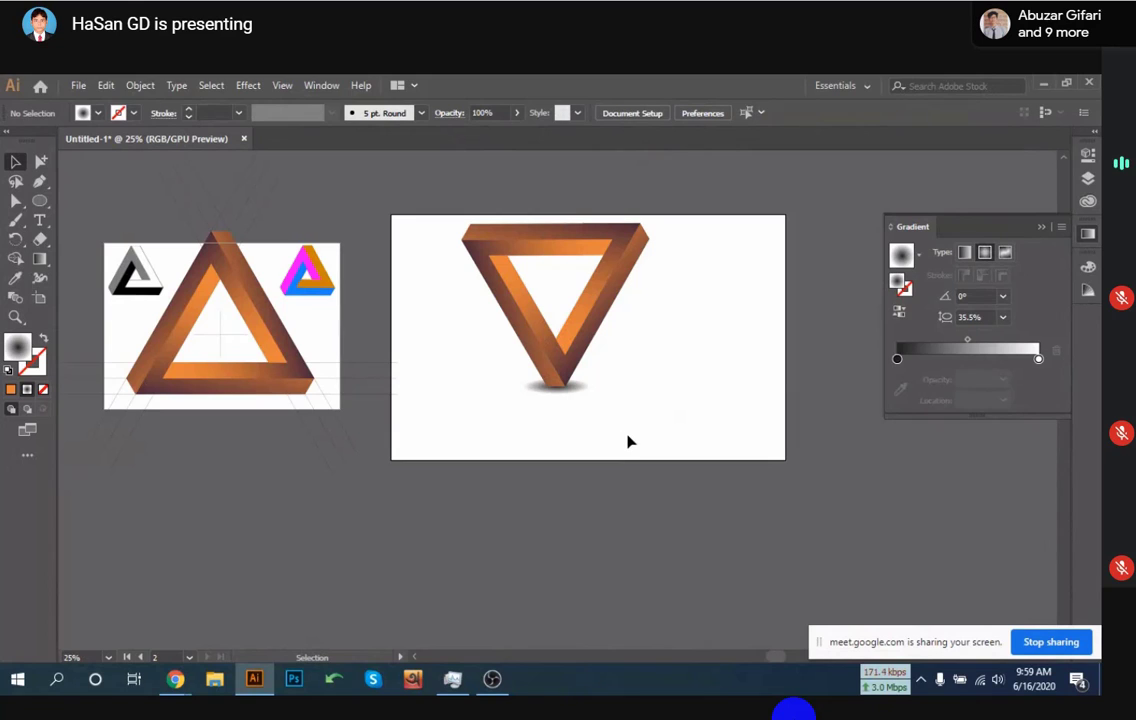
# Preview a Multiply drop shadow on the grouped downward-pointing triangle of the second artboard
pyautogui.moveTo(665, 383); pyautogui.dragTo(609, 474)
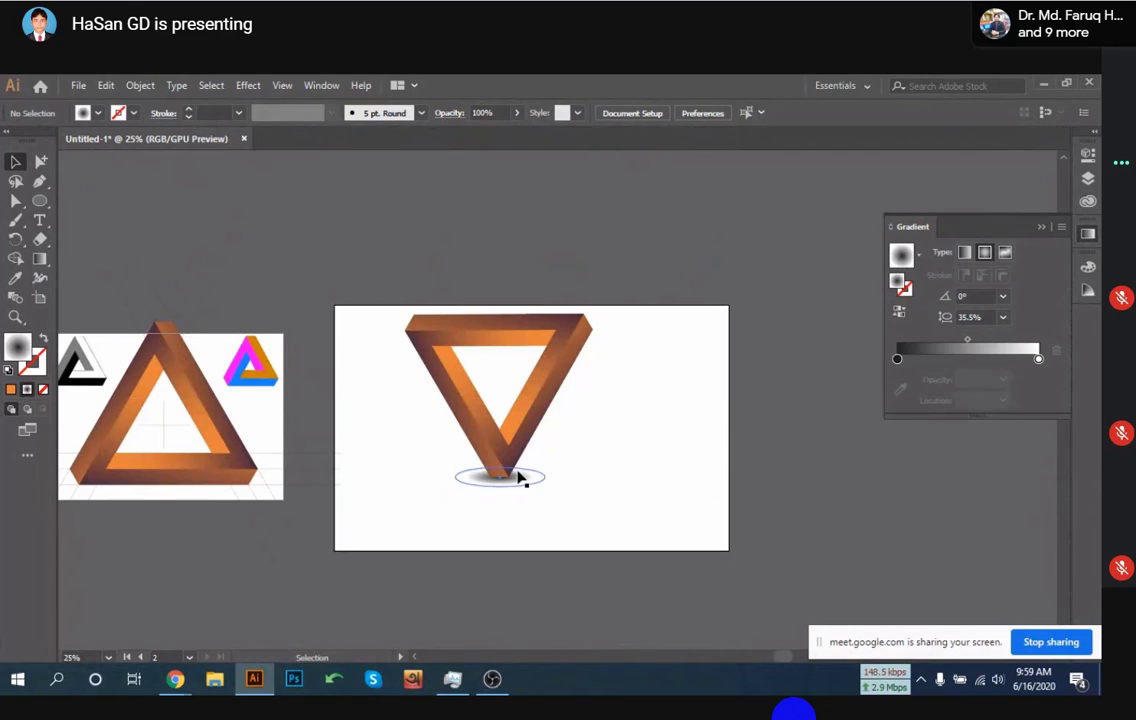
pyautogui.click(557, 393)
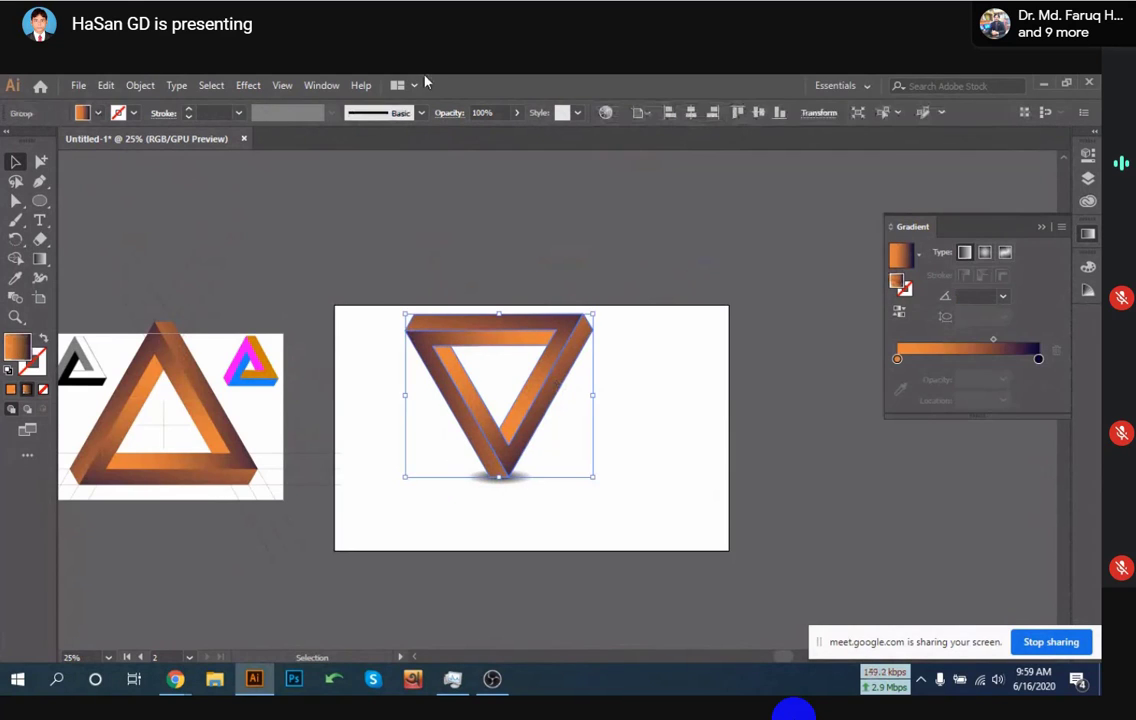
pyautogui.click(247, 86)
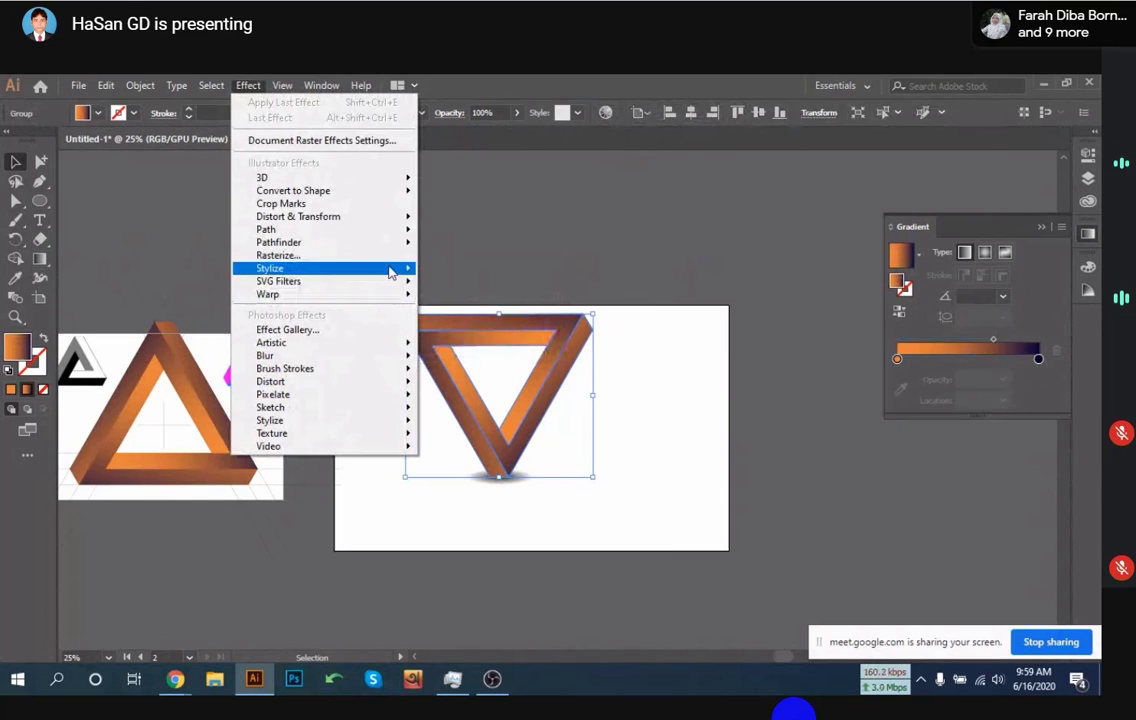
pyautogui.moveTo(393, 268)
pyautogui.click(451, 272)
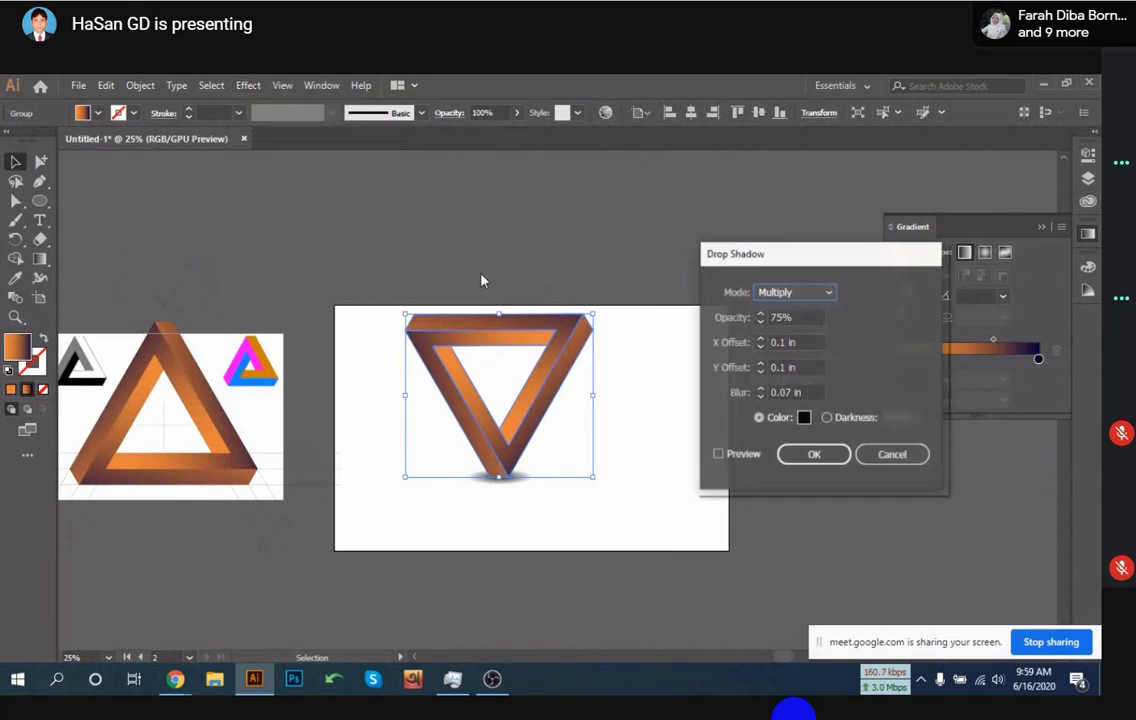
pyautogui.click(743, 455)
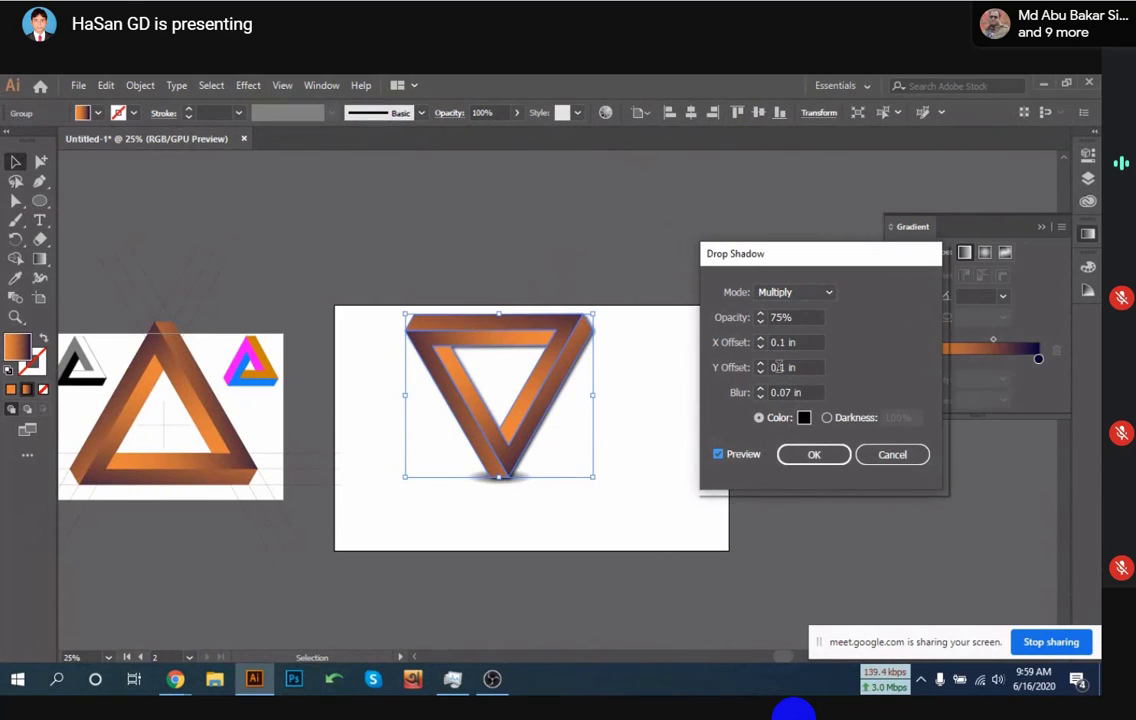
# Try a drop shadow opacity of 76%, return it to 75%, cancel the effect, and deselect the triangle
pyautogui.click(762, 317)
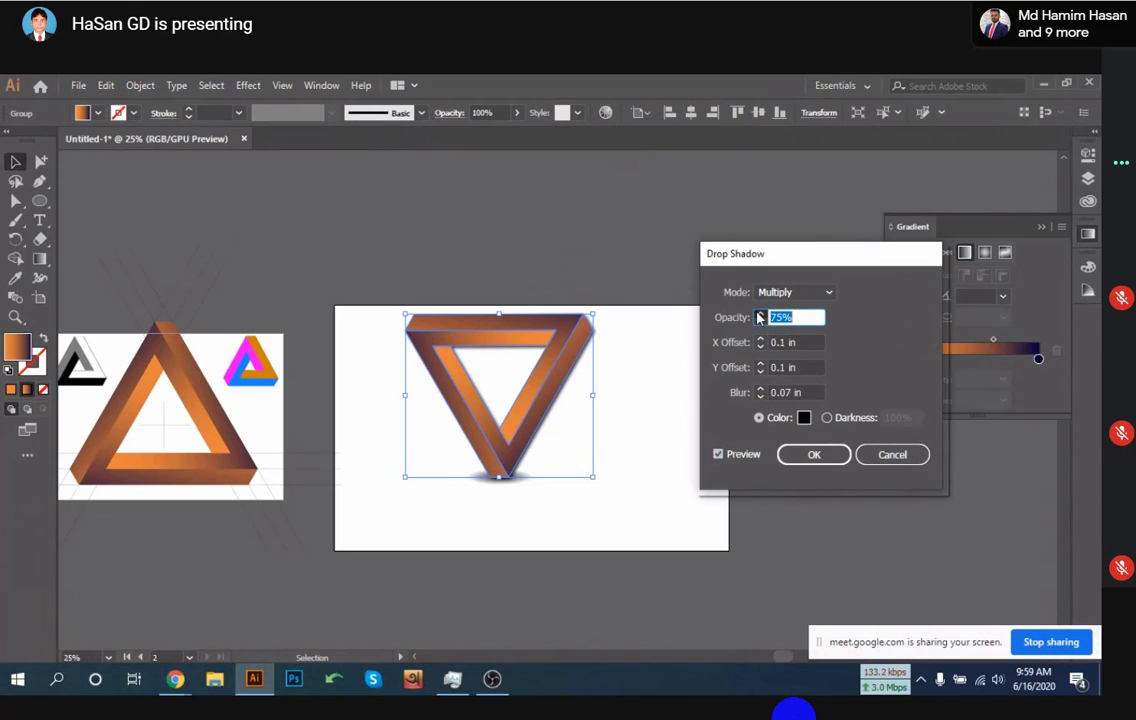
pyautogui.click(760, 313)
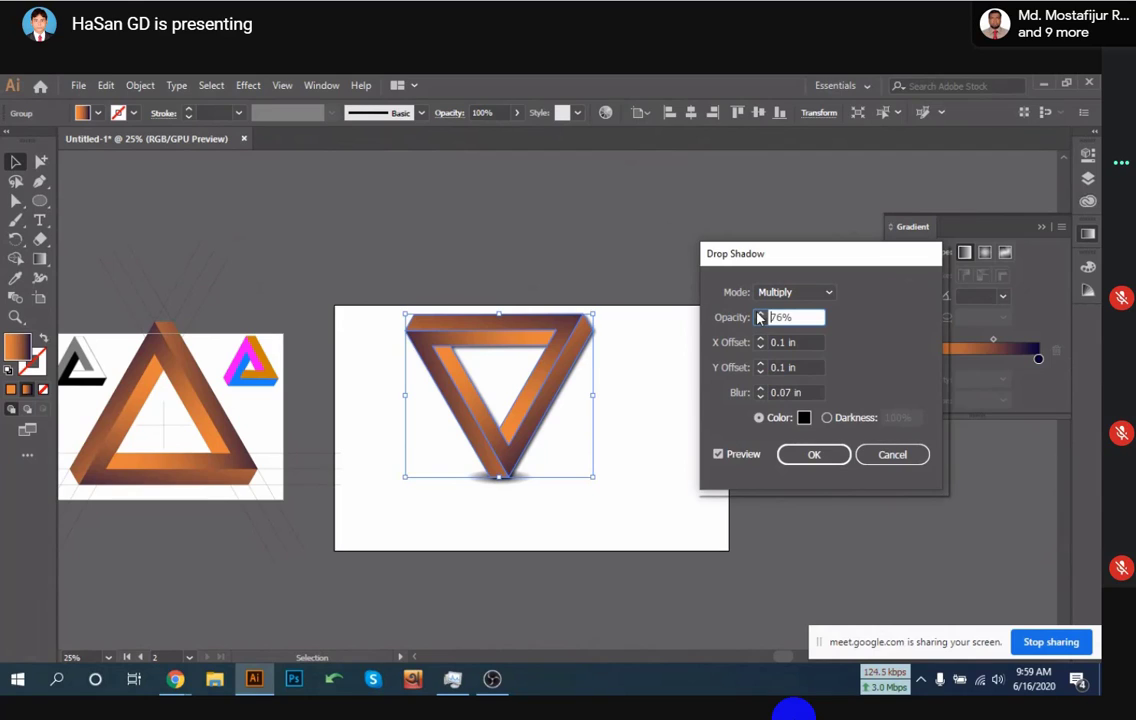
pyautogui.hotkey('ctrl', 'a')
pyautogui.click(760, 313)
pyautogui.press('Down')
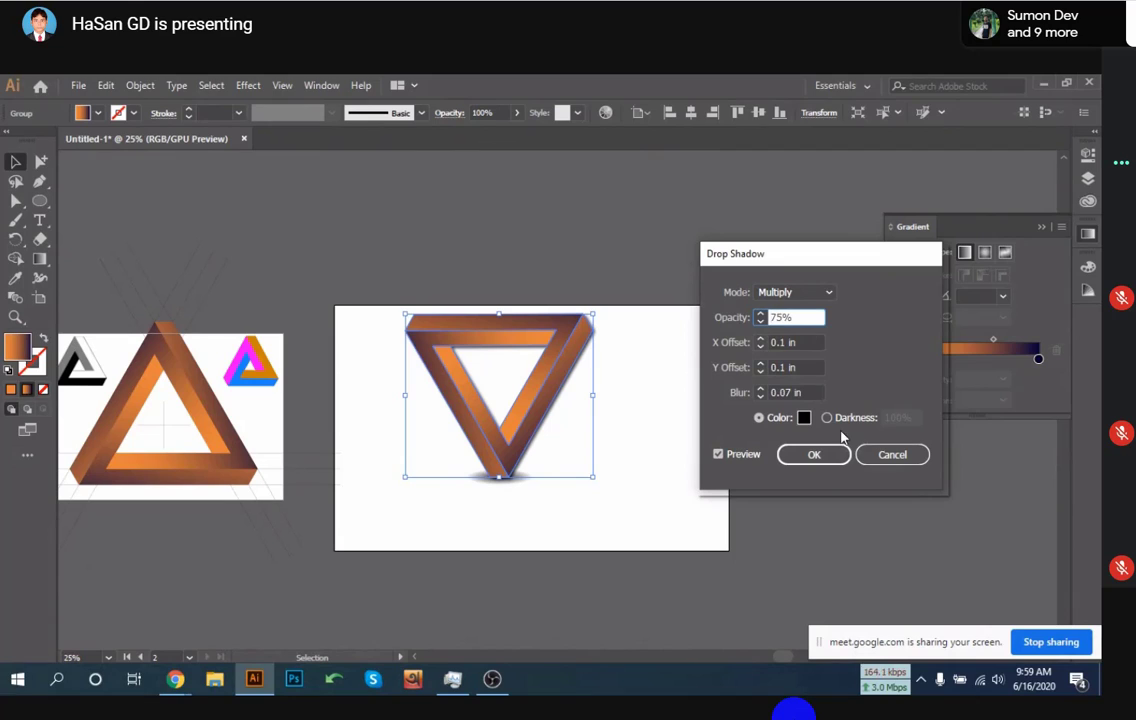
pyautogui.click(892, 454)
pyautogui.click(655, 421)
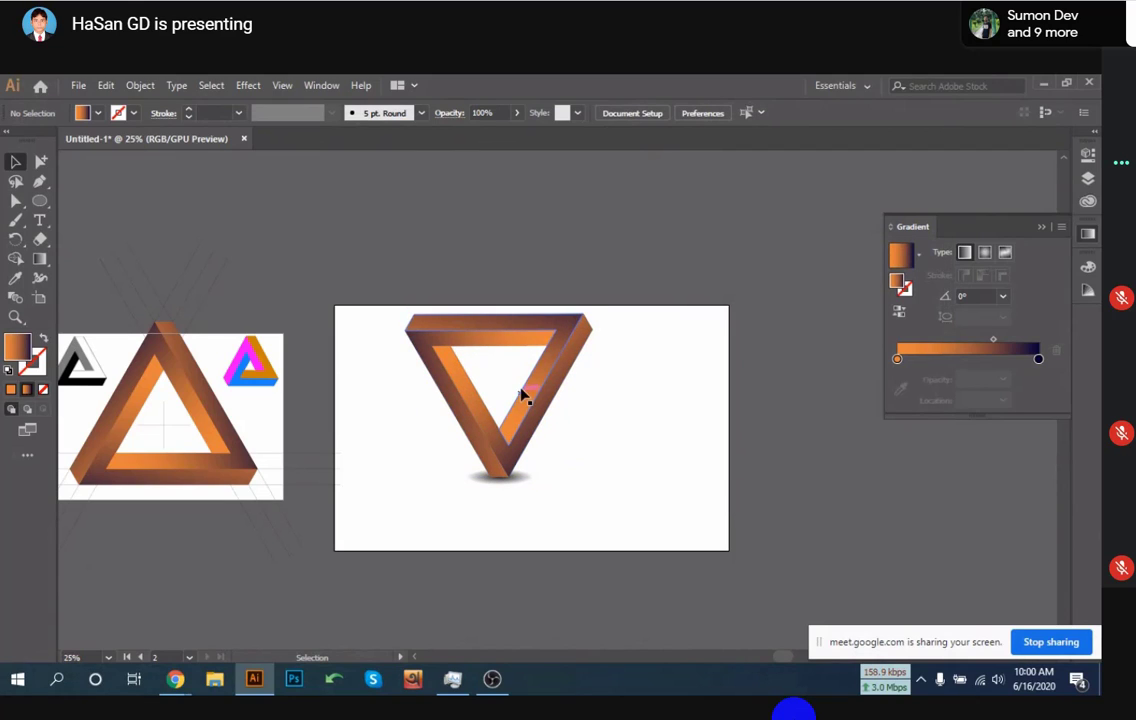
# Examine the gradient faces, edges and tip shadow of the downward-pointing triangle up close, and return to both artboards
pyautogui.scroll(3, 512, 484)
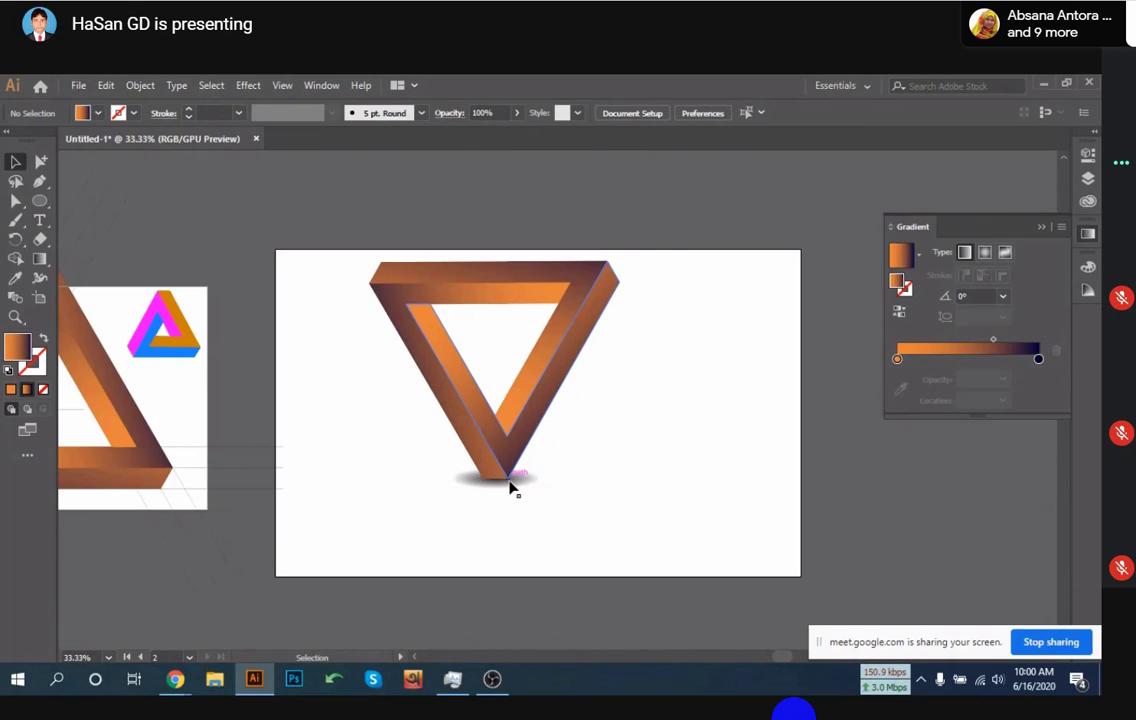
pyautogui.scroll(-1, 512, 488)
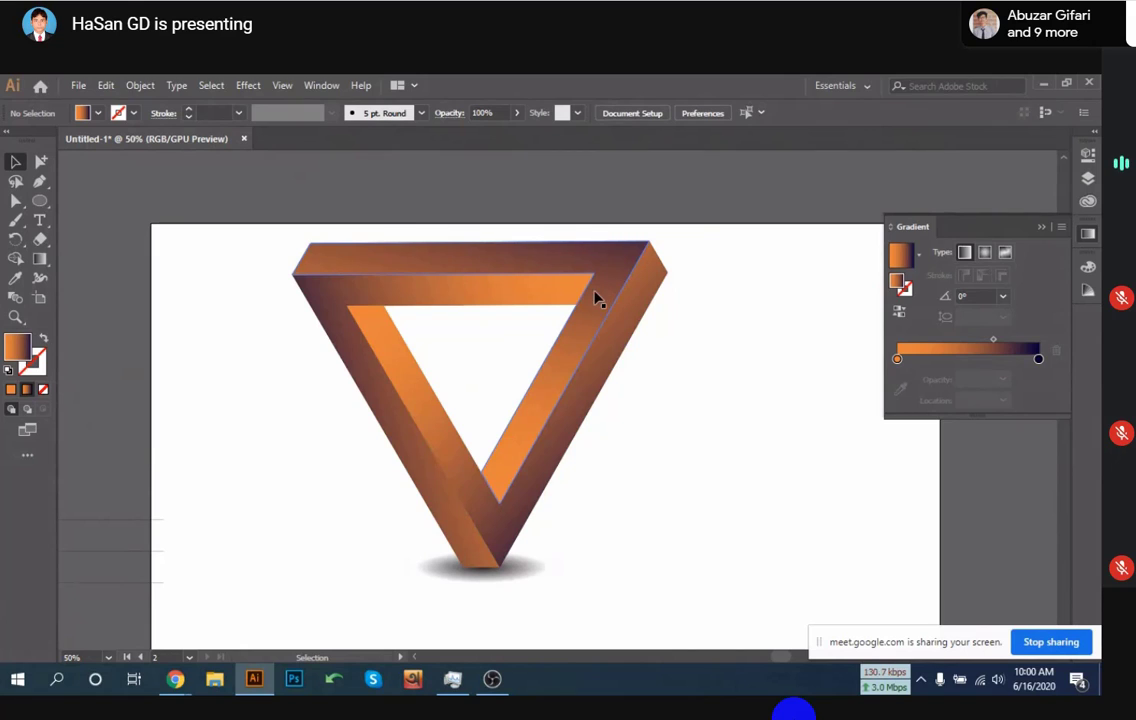
pyautogui.scroll(2, 586, 304)
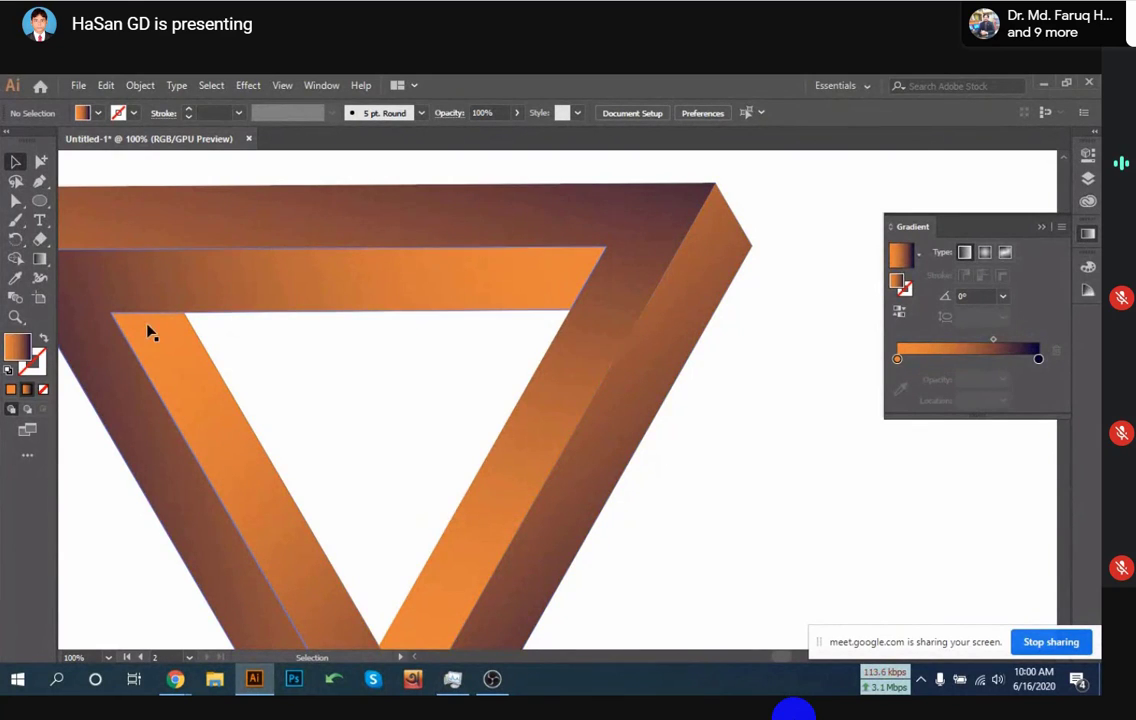
pyautogui.scroll(-3, 492, 291)
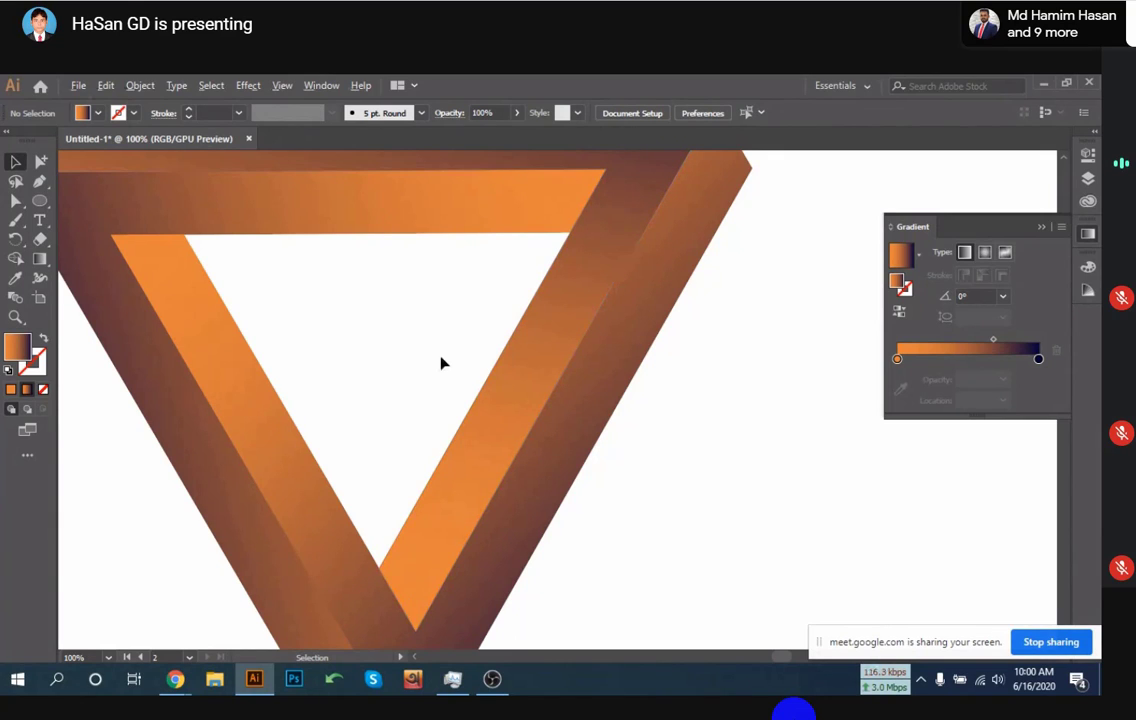
pyautogui.scroll(-1, 441, 364)
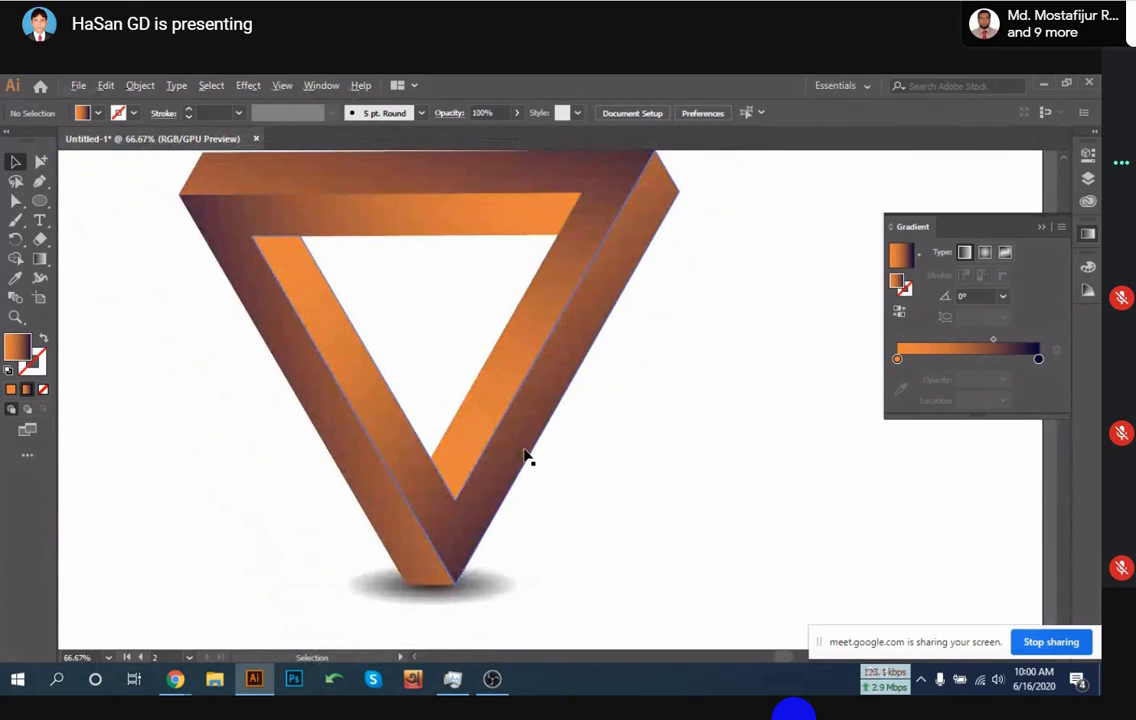
pyautogui.scroll(-1, 525, 458)
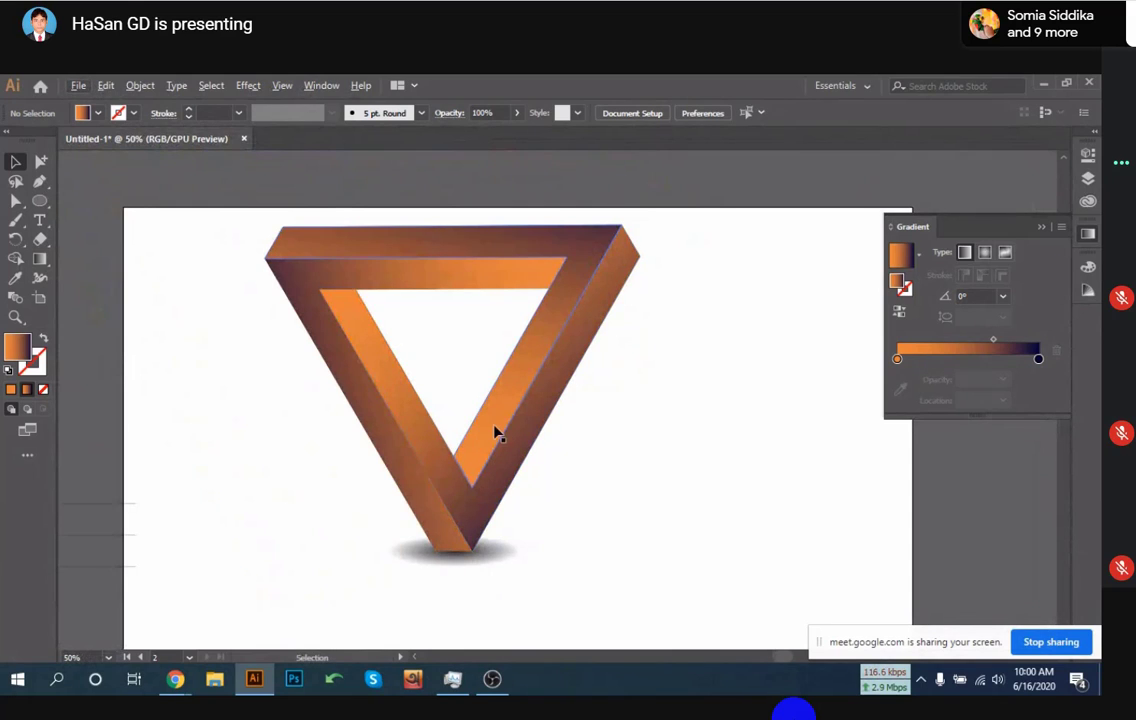
pyautogui.scroll(-2, 497, 436)
pyautogui.moveTo(420, 446); pyautogui.dragTo(566, 446)
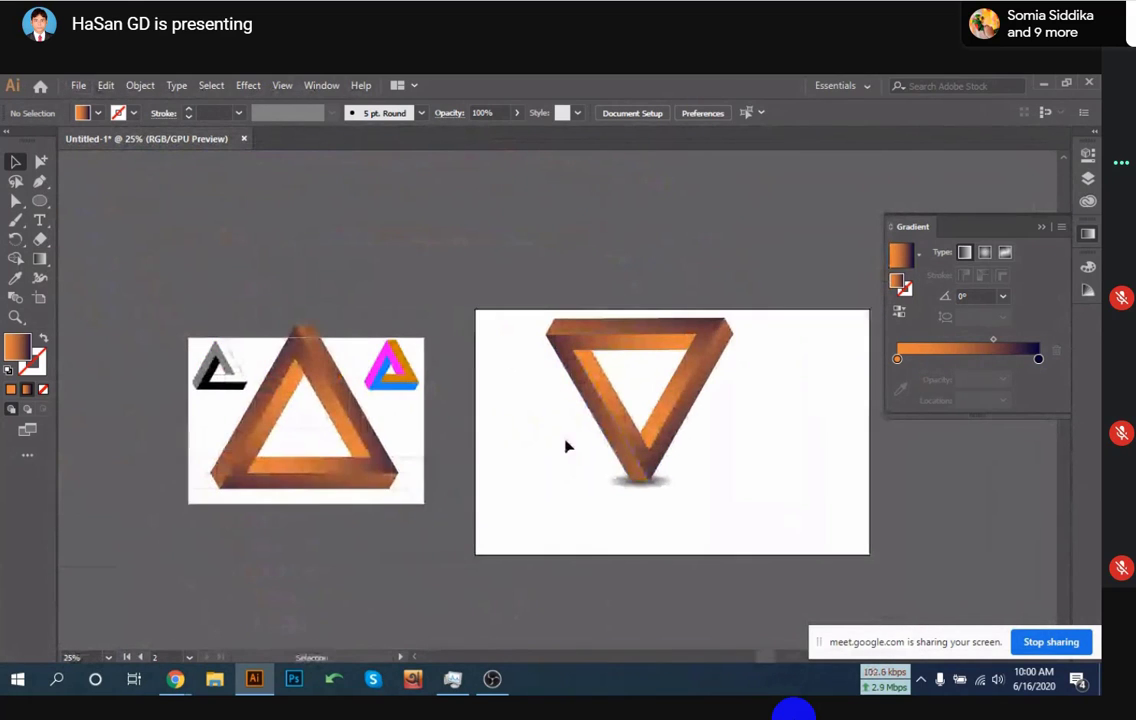
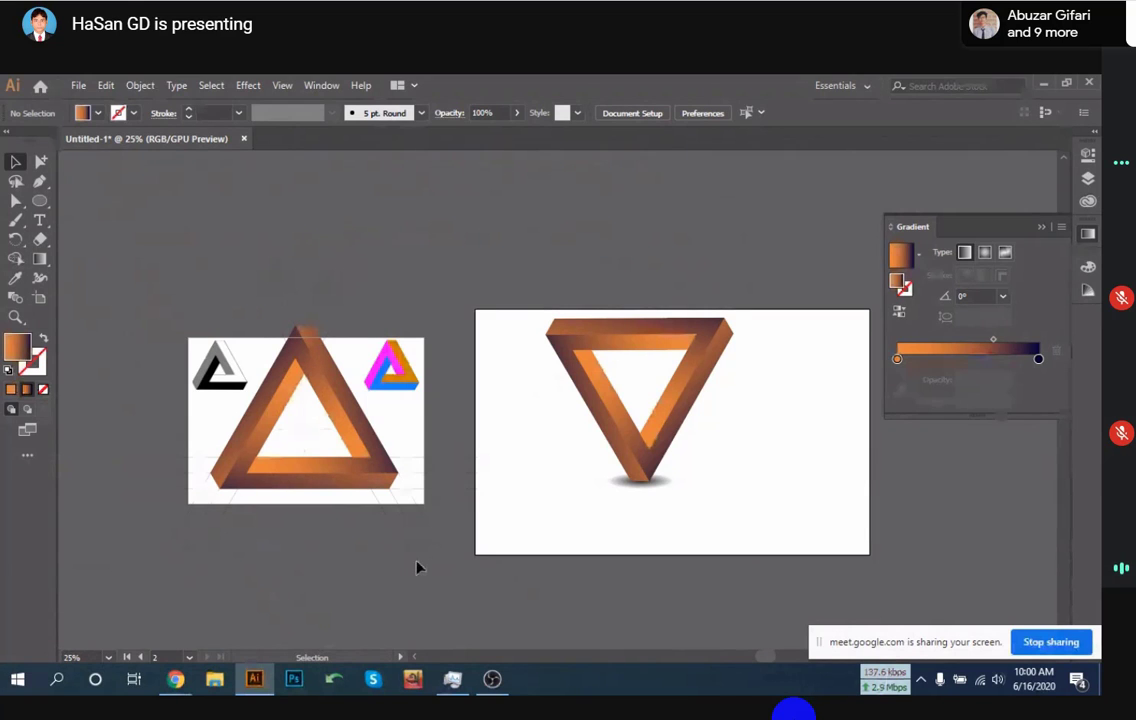
# Check the Google Meet call in Chrome and switch back to the Illustrator document
pyautogui.moveTo(183, 687)
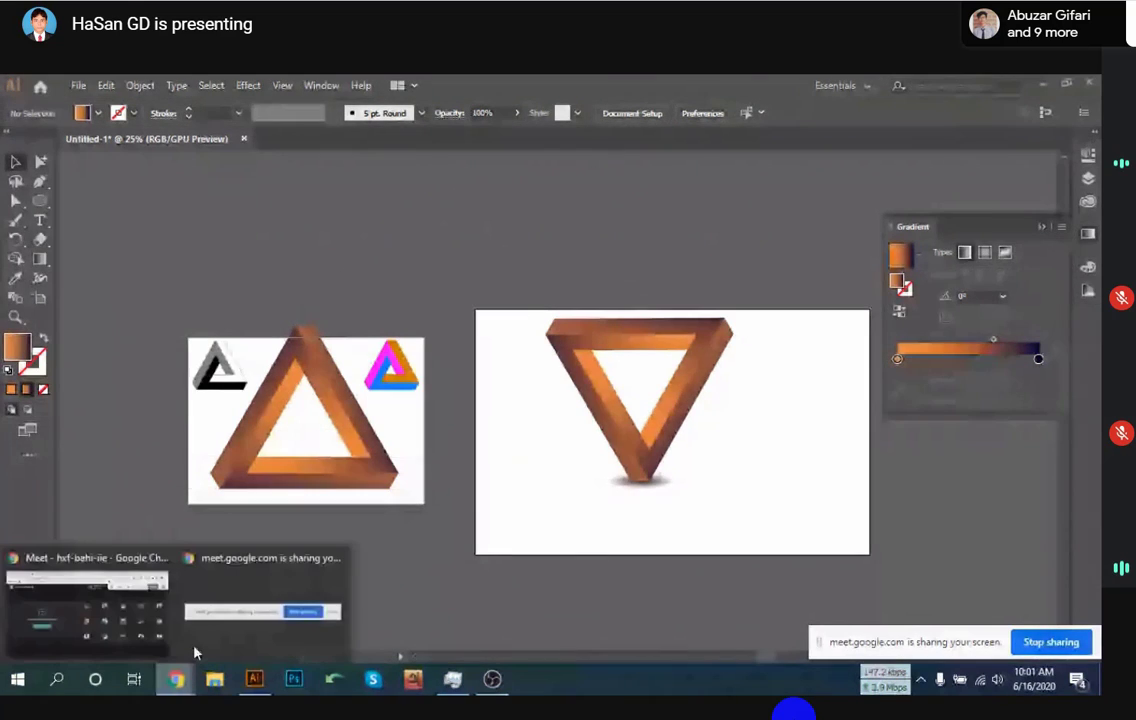
pyautogui.click(160, 630)
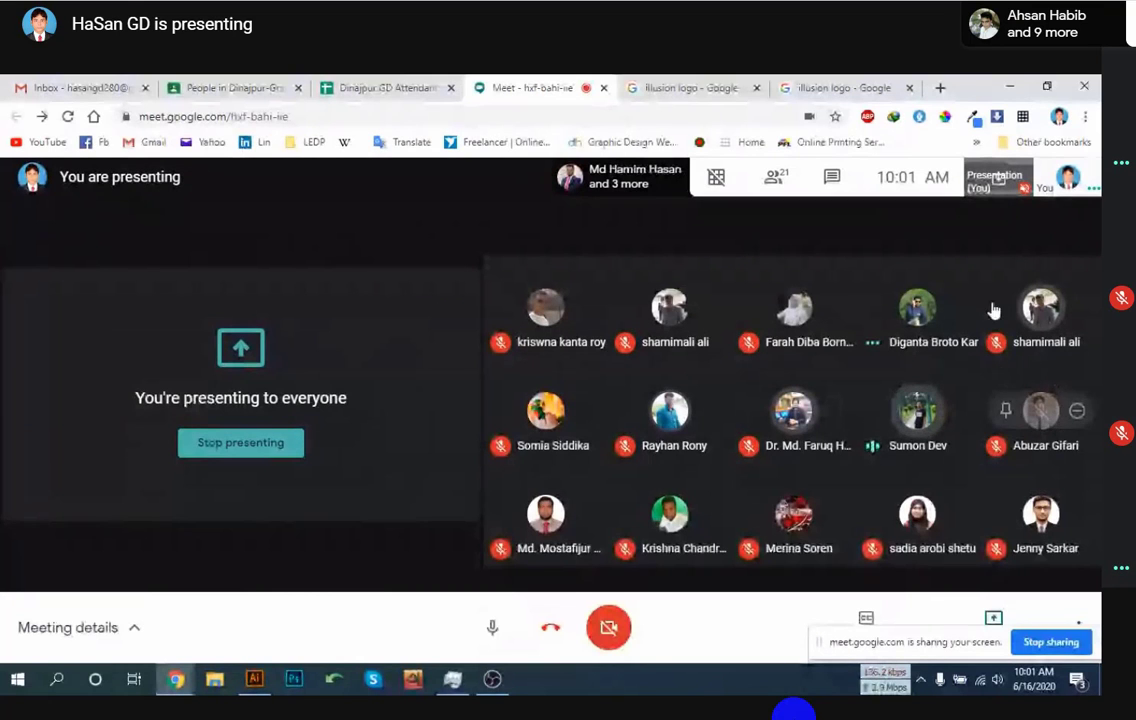
pyautogui.click(255, 683)
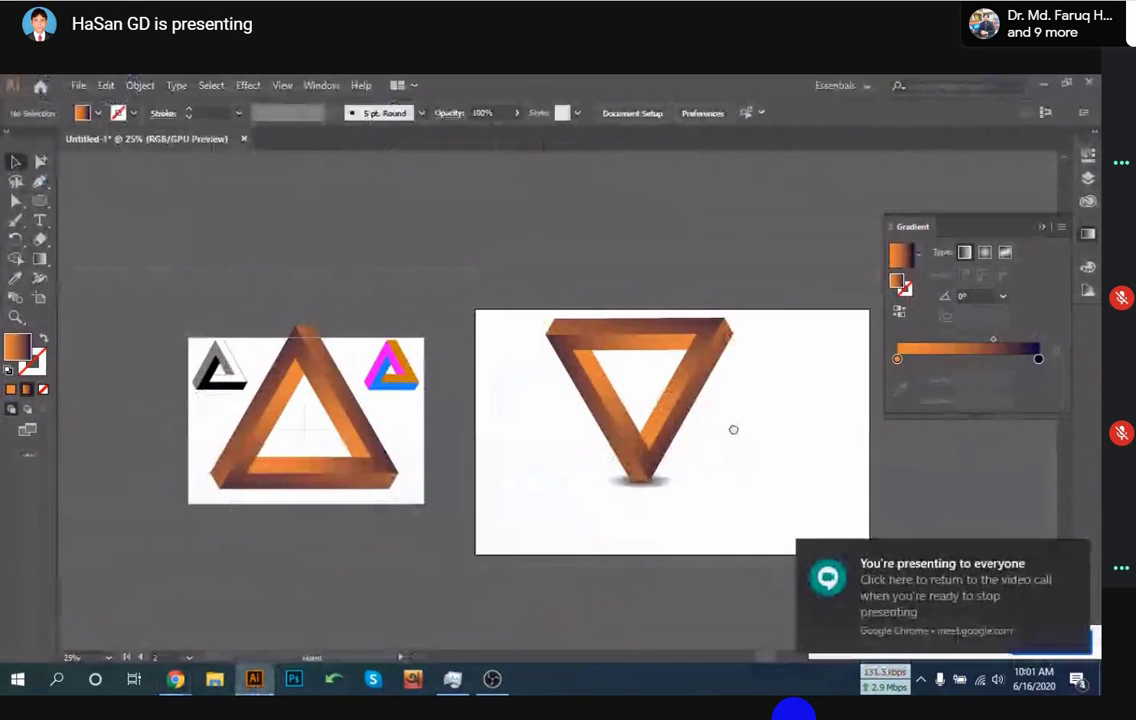
# Move the downward-pointing triangle and its shadow ellipse off the second artboard, beyond its upper corner
pyautogui.hscroll(3, 413, 300)
pyautogui.moveTo(520, 430); pyautogui.dragTo(793, 270)
# Draw a horizontal and a vertical line crossing near the centre of the empty second artboard
pyautogui.moveTo(40, 220); pyautogui.dragTo(105, 276)
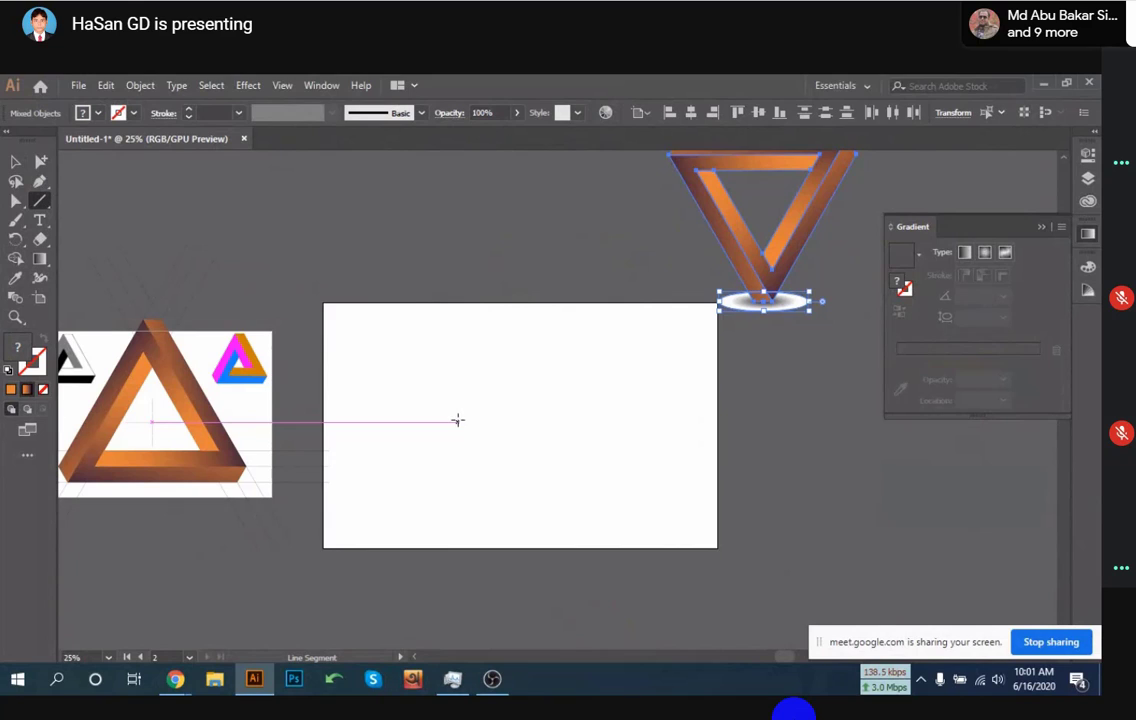
pyautogui.moveTo(457, 420); pyautogui.dragTo(620, 420)
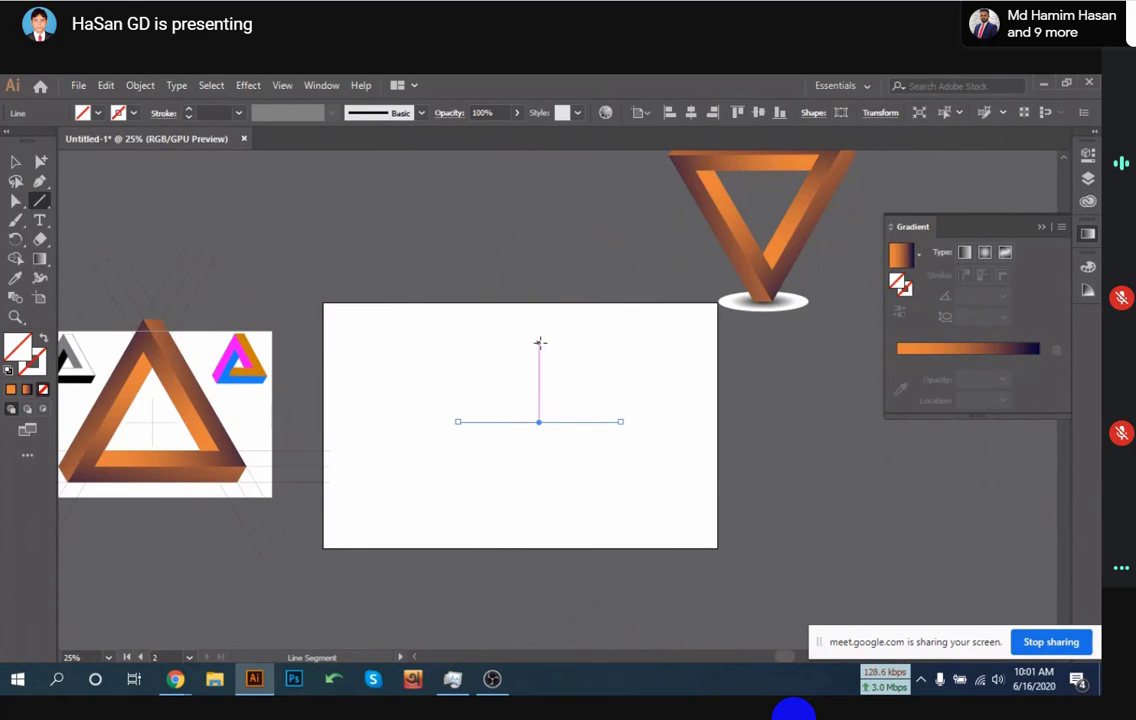
pyautogui.moveTo(540, 342); pyautogui.dragTo(539, 488)
# Give both crossing lines a black 1 pt stroke and deselect them
pyautogui.press('v')
pyautogui.moveTo(456, 305); pyautogui.dragTo(631, 508)
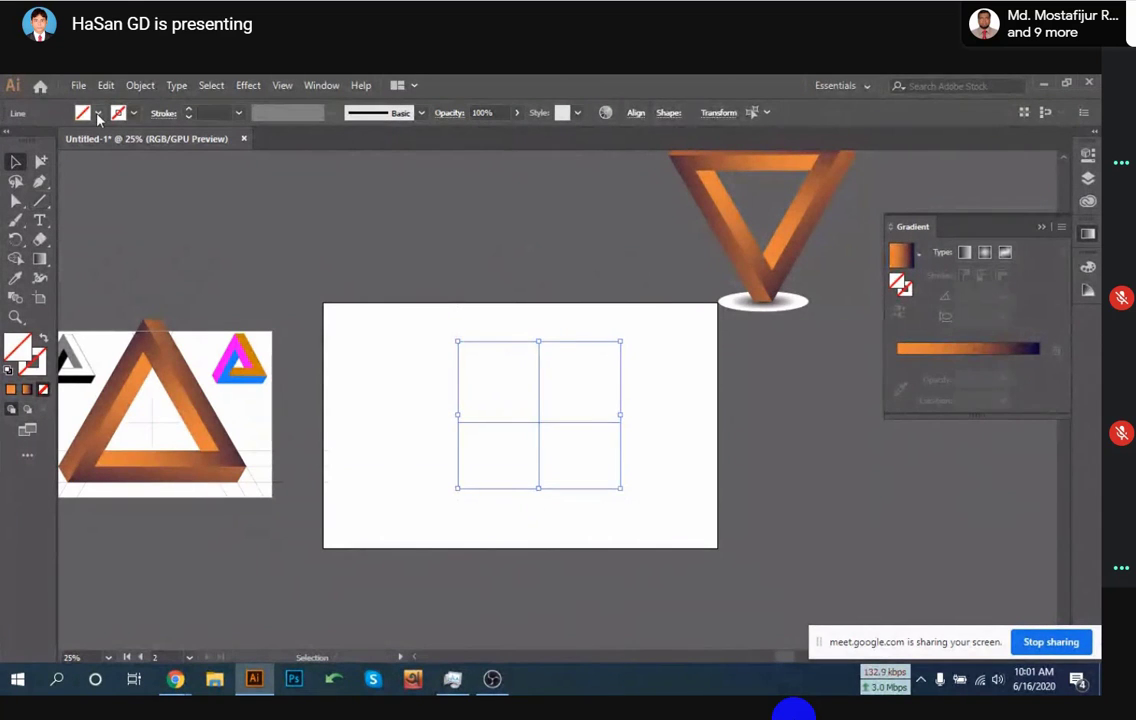
pyautogui.click(135, 113)
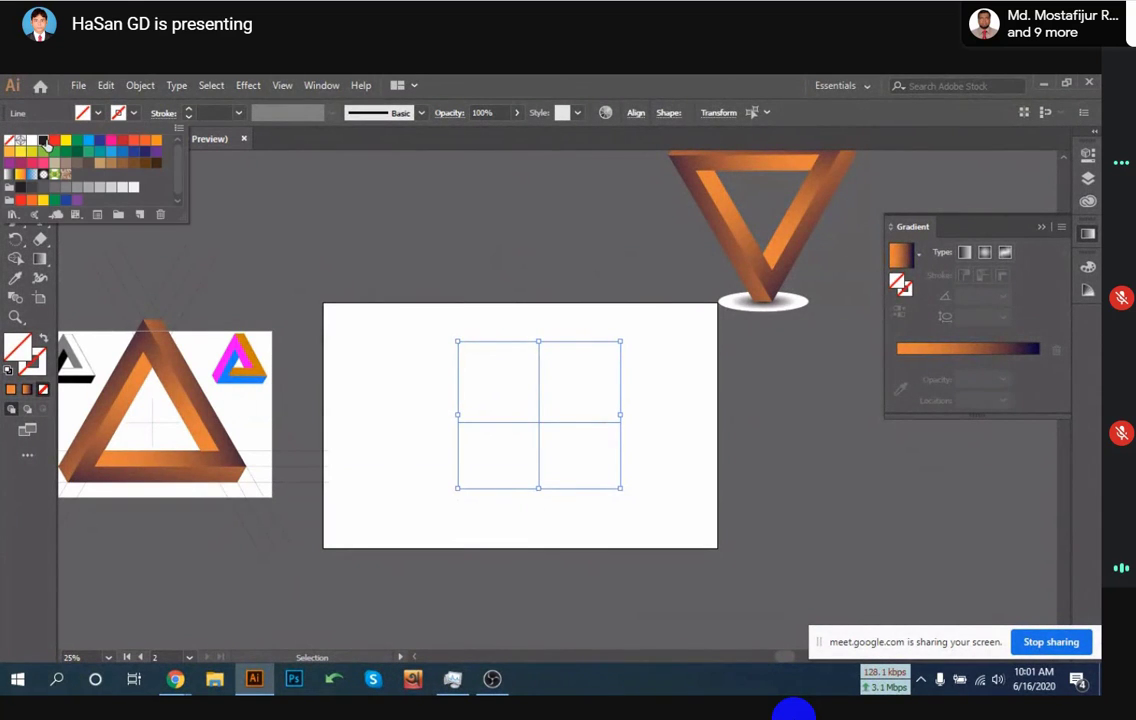
pyautogui.click(43, 140)
pyautogui.click(451, 243)
pyautogui.click(451, 243)
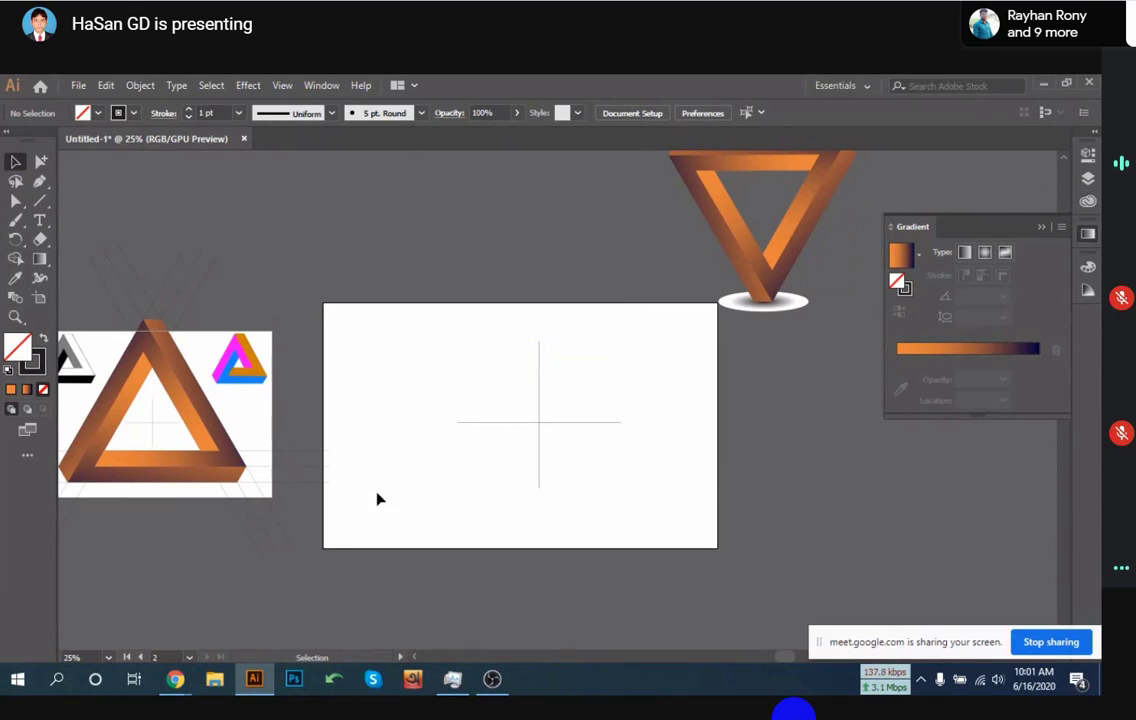
# Draw a long horizontal line spanning the second artboard and centre it on the vertical line, just below the crossing
pyautogui.click(40, 200)
pyautogui.moveTo(308, 467); pyautogui.dragTo(1044, 463)
pyautogui.press('v')
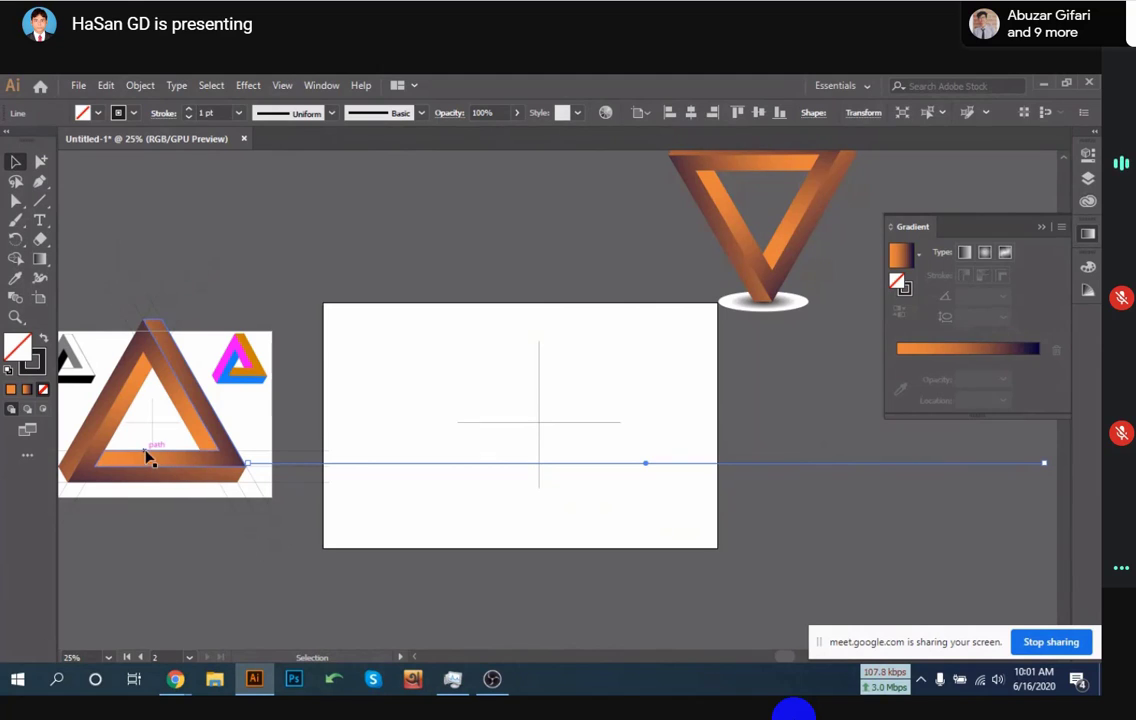
pyautogui.keyDown('alt'); pyautogui.scroll(4, 158, 451); pyautogui.keyUp('alt')
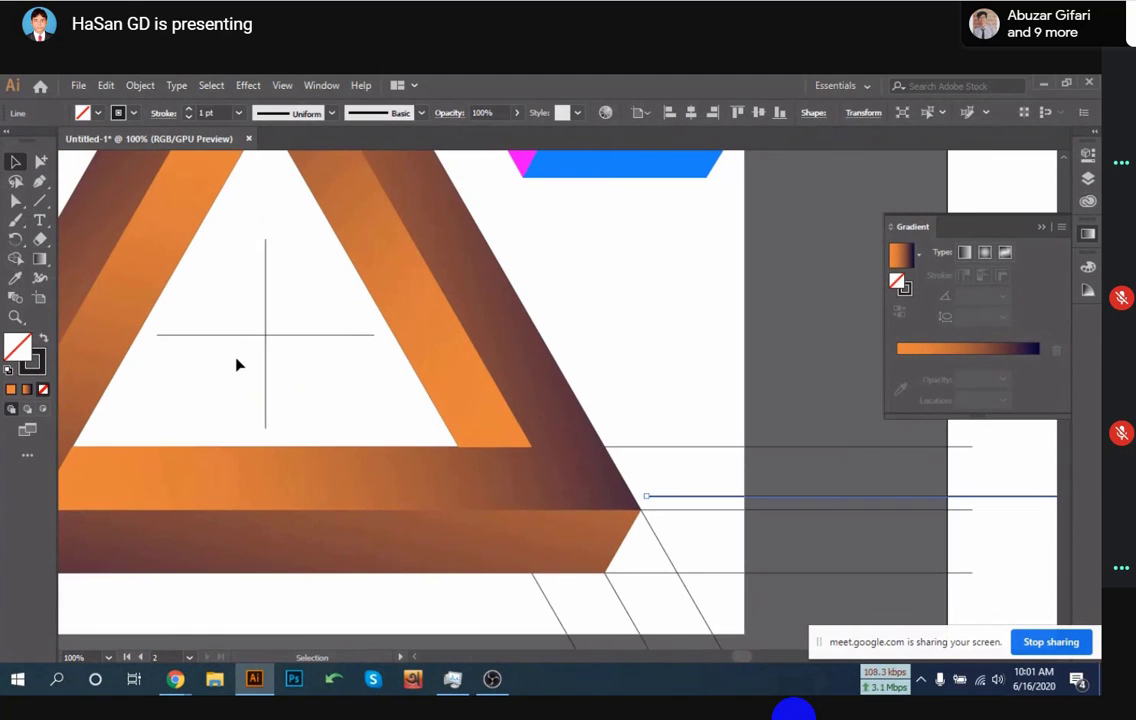
pyautogui.keyDown('alt'); pyautogui.scroll(-4, 266, 459); pyautogui.keyUp('alt')
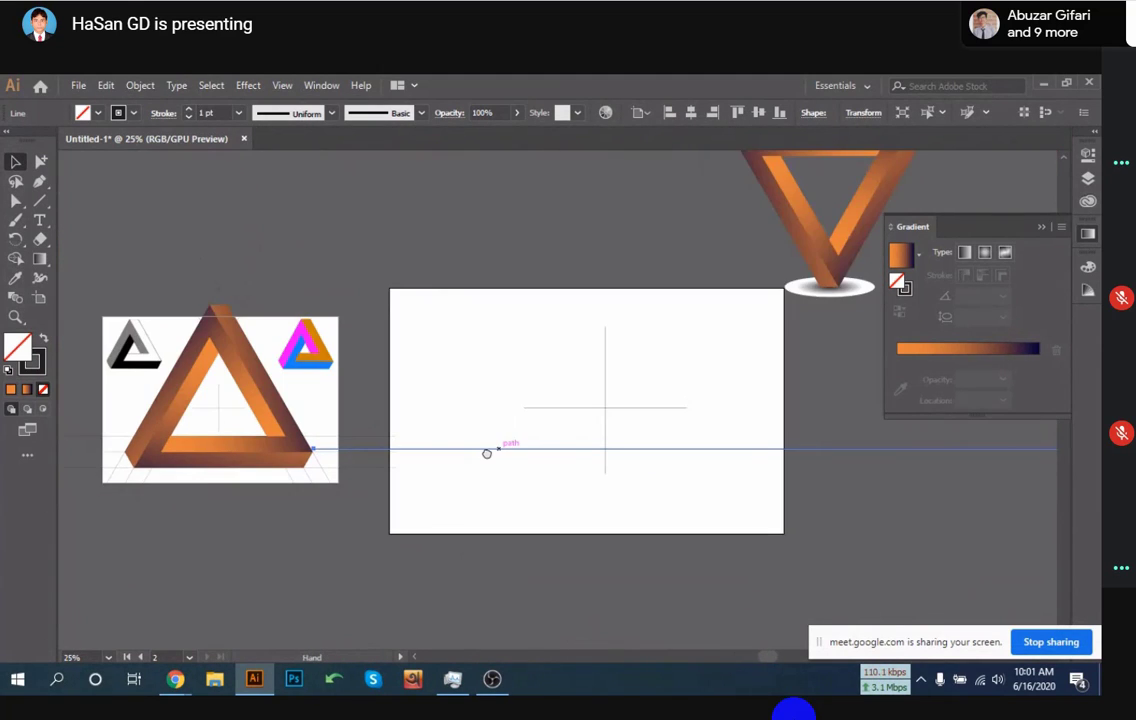
pyautogui.moveTo(487, 453); pyautogui.dragTo(440, 451)
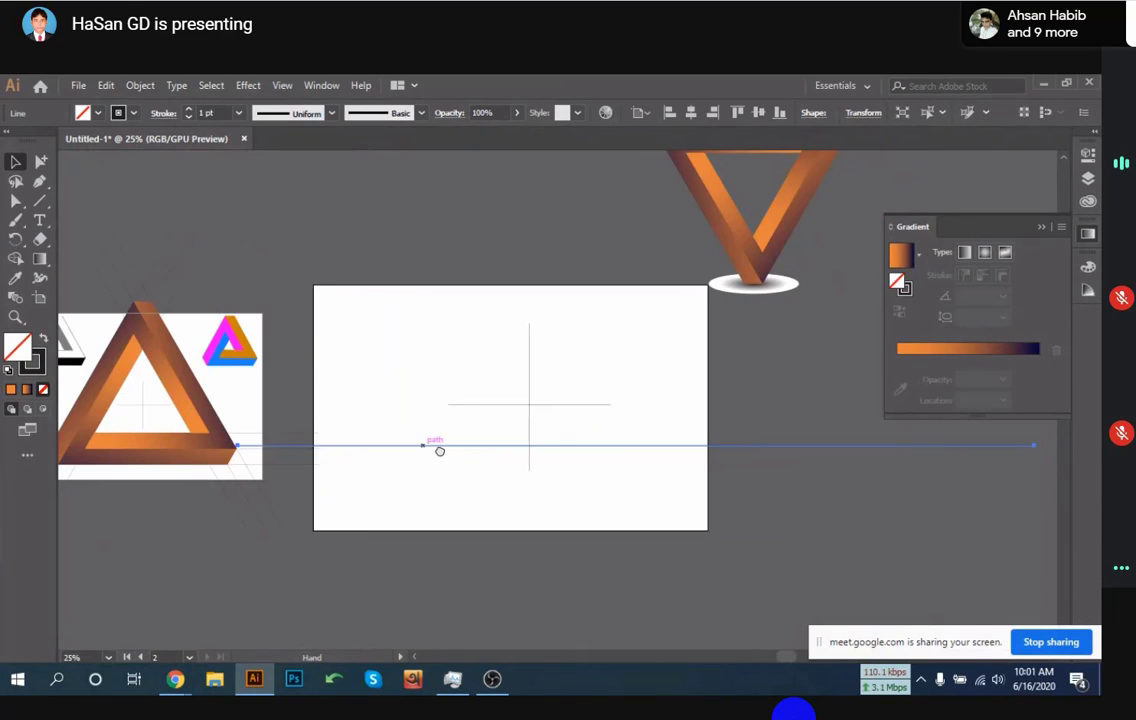
pyautogui.moveTo(579, 447); pyautogui.dragTo(474, 436)
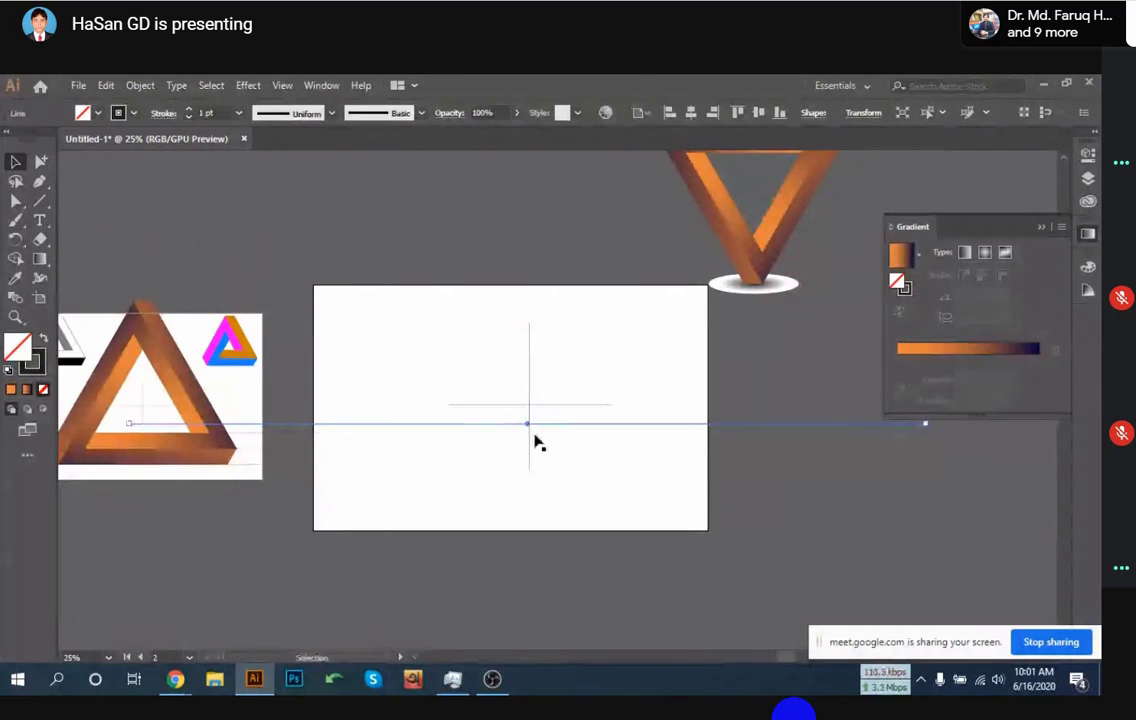
# Duplicate the long horizontal line downward and repeat the copy to make three evenly spaced parallel lines
pyautogui.moveTo(560, 428); pyautogui.dragTo(566, 464)
pyautogui.hotkey('ctrl', 'd')
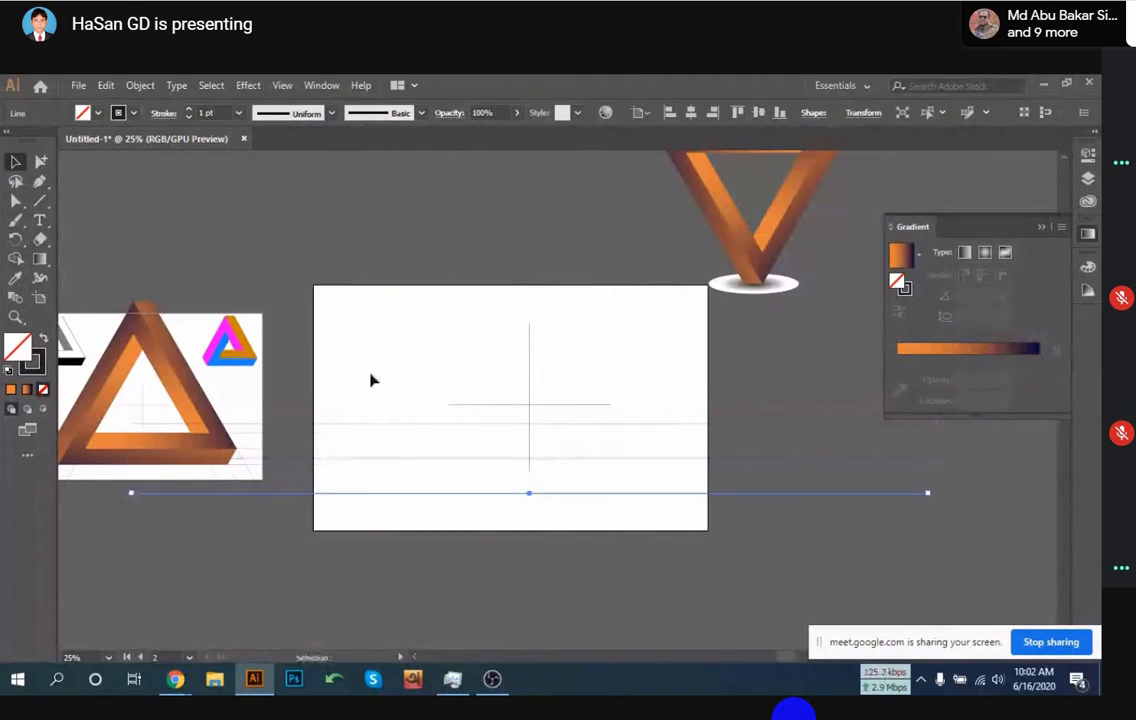
pyautogui.moveTo(373, 380); pyautogui.dragTo(463, 495)
pyautogui.click(646, 585)
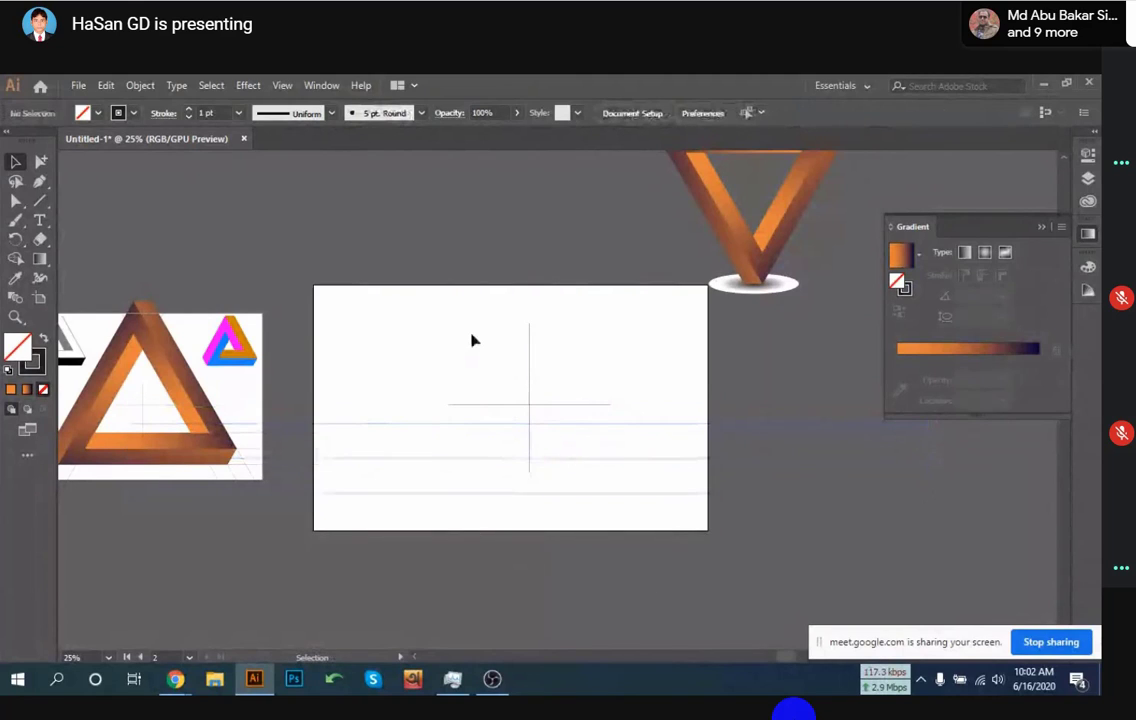
pyautogui.moveTo(406, 284); pyautogui.dragTo(566, 497)
pyautogui.moveTo(472, 350); pyautogui.dragTo(547, 410)
pyautogui.rightClick(547, 410)
pyautogui.press('Escape')
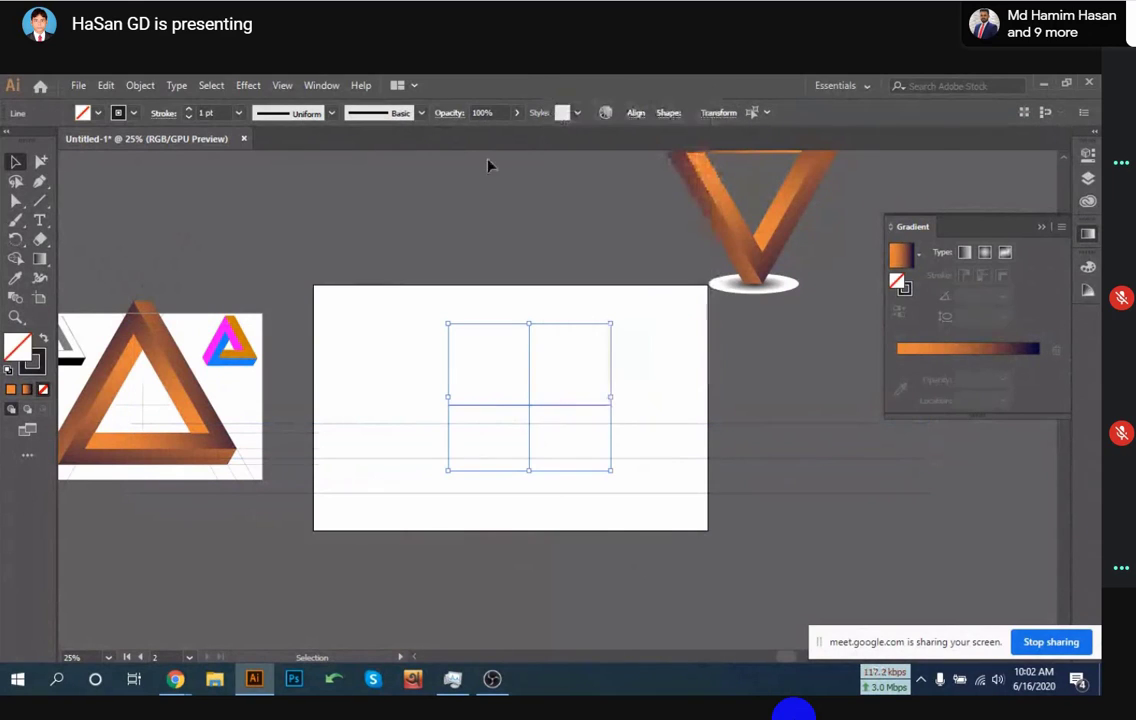
pyautogui.press('a')
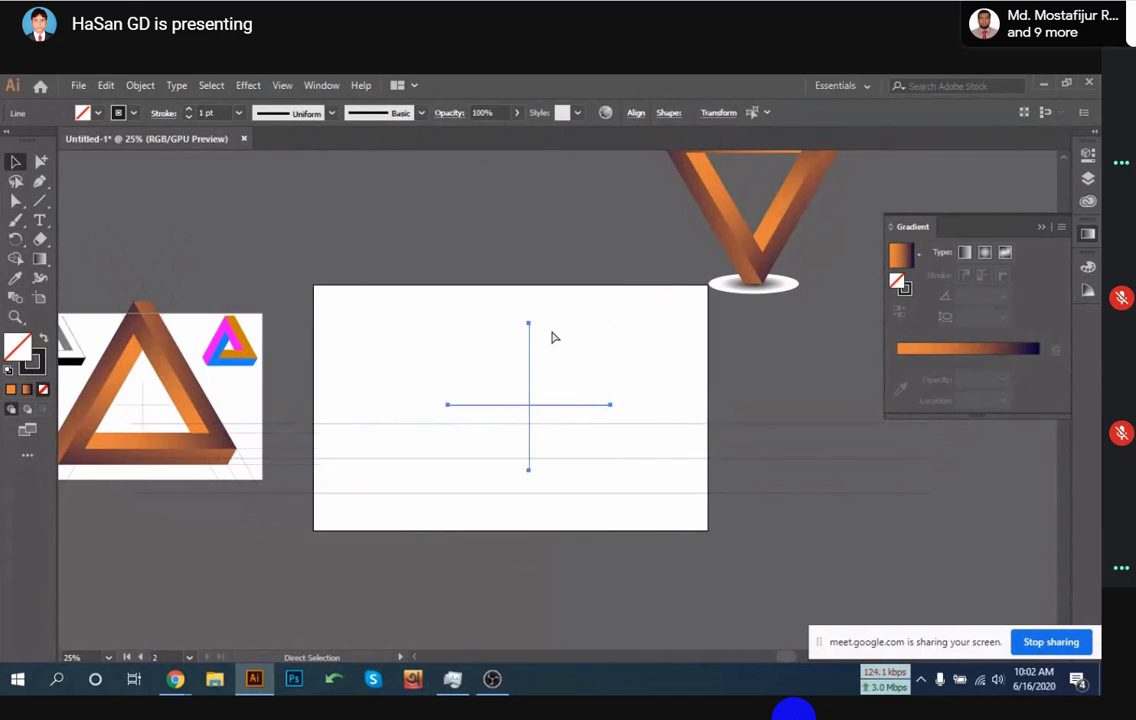
pyautogui.click(554, 337)
pyautogui.press('v')
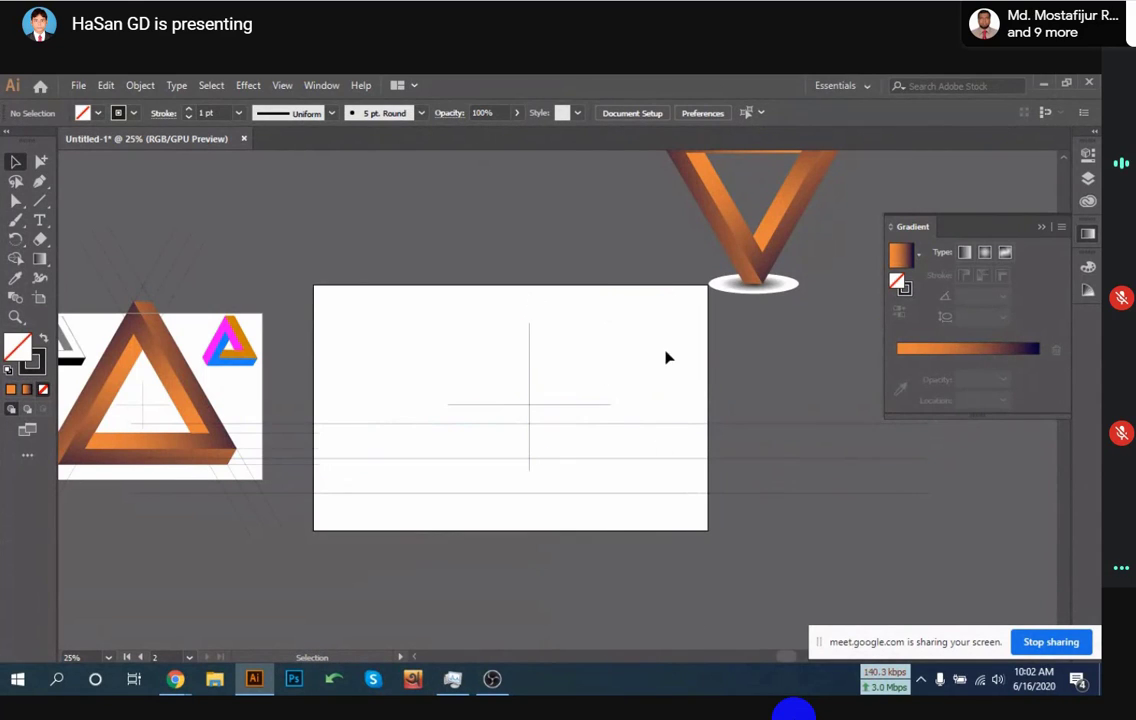
# Copy the three parallel lines rotated 120° around the cross centre, repeat the rotated copy to complete the triangular grid, and deselect everything
pyautogui.moveTo(667, 358); pyautogui.dragTo(730, 560)
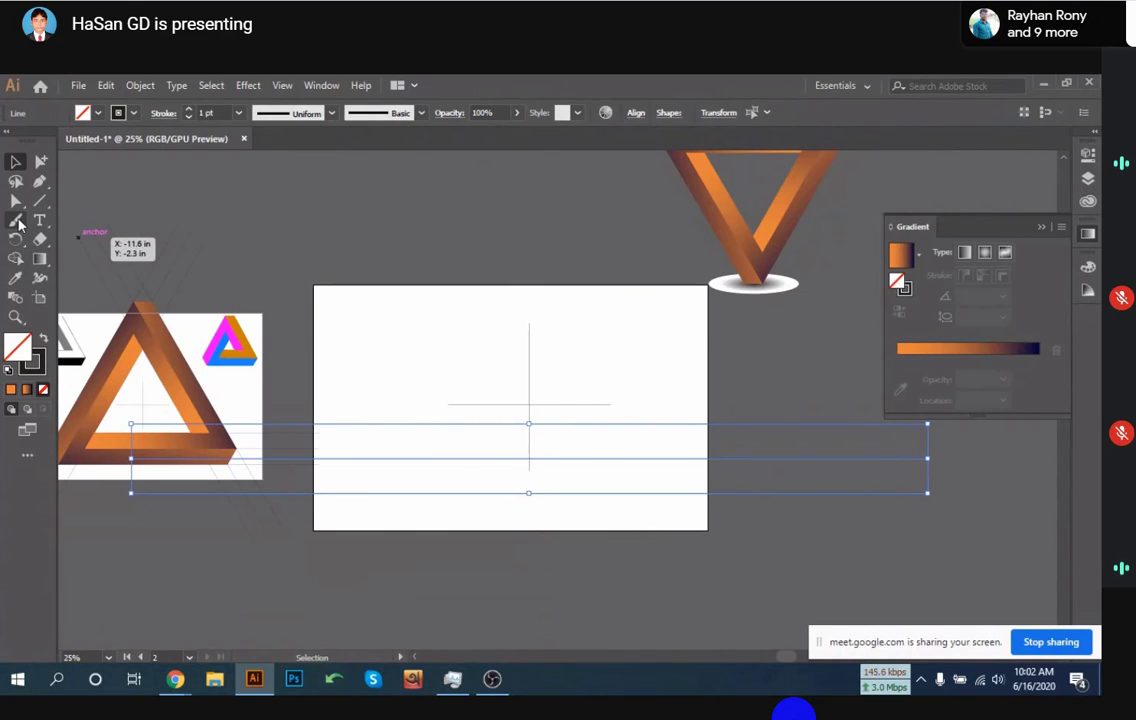
pyautogui.press('r')
pyautogui.scroll(1, 558, 414)
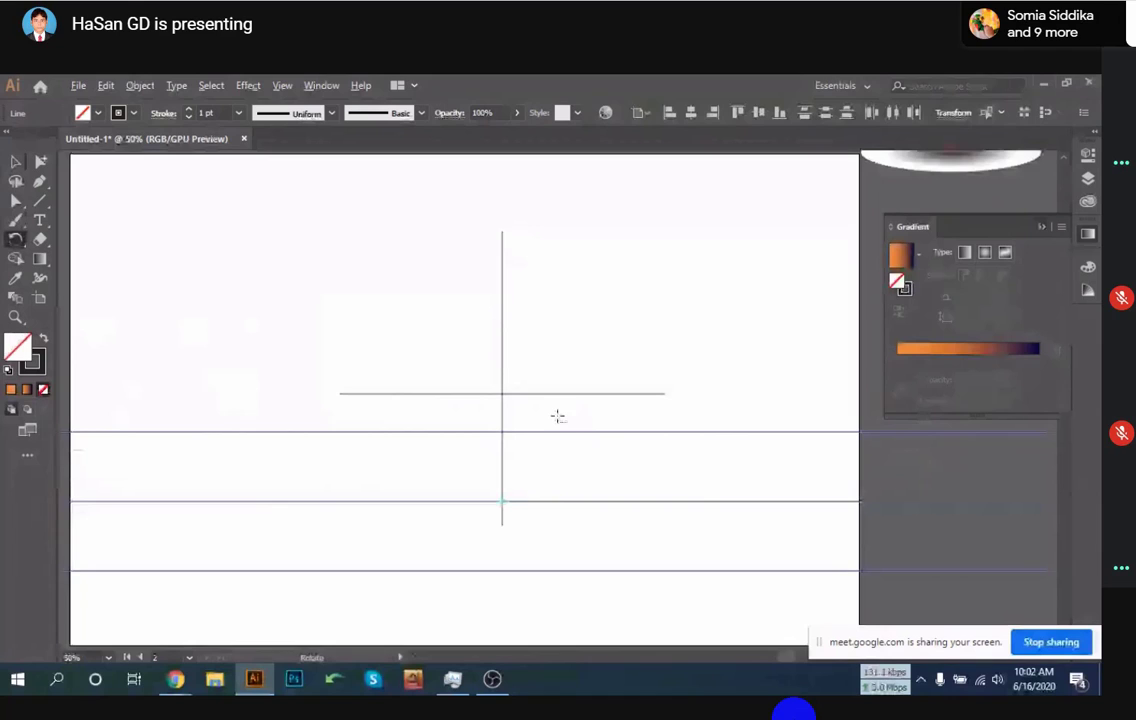
pyautogui.scroll(1, 558, 414)
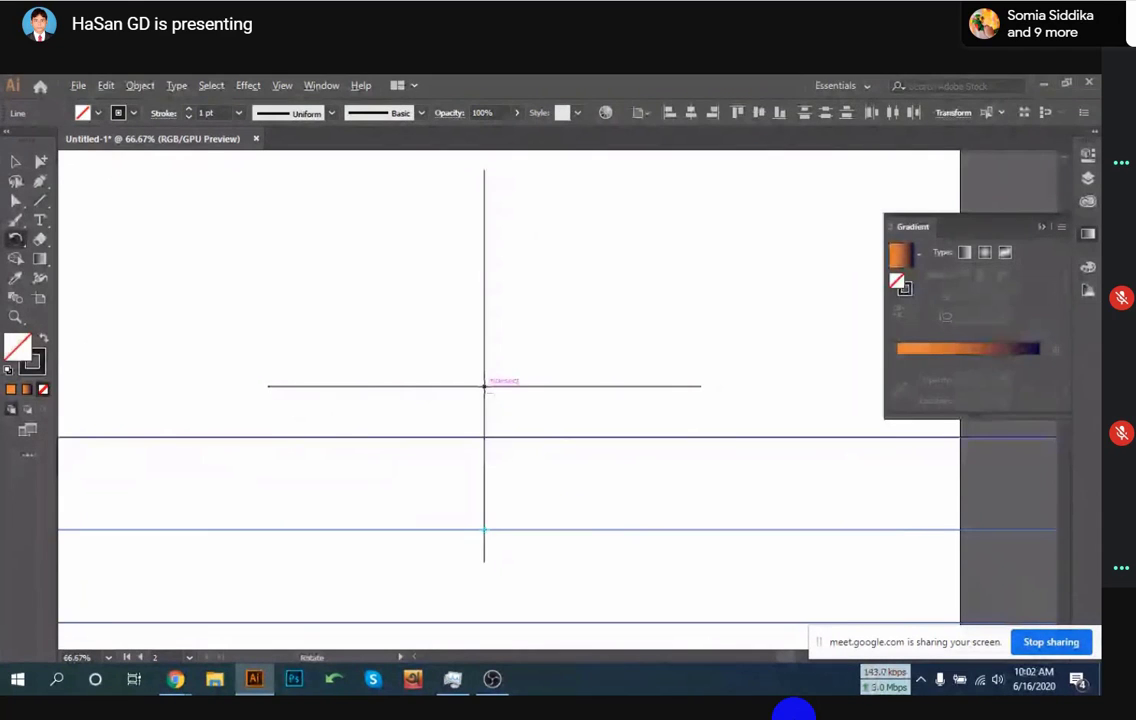
pyautogui.keyDown('alt'); pyautogui.click(484, 386); pyautogui.keyUp('alt')
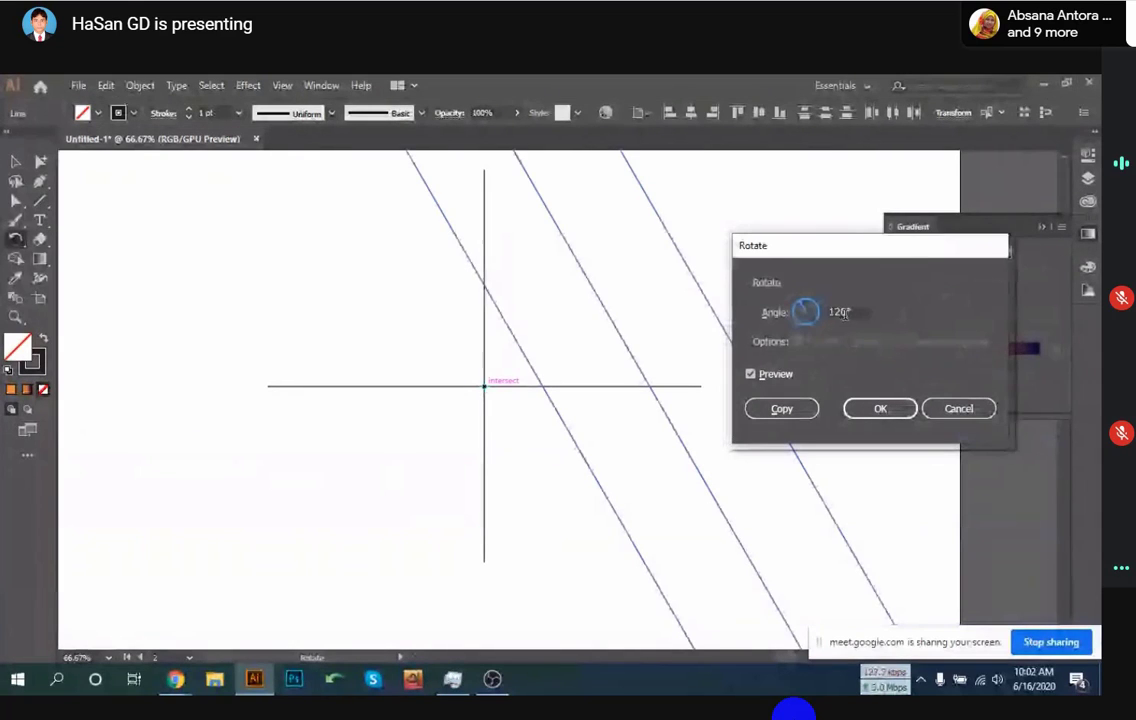
pyautogui.click(781, 410)
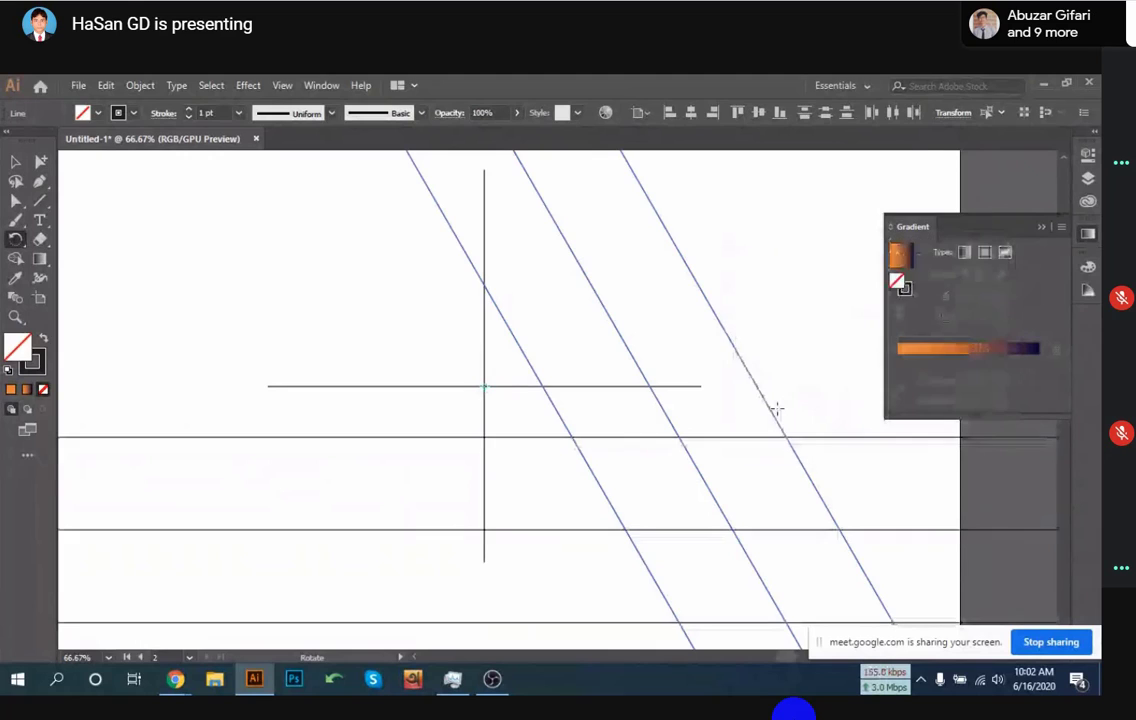
pyautogui.scroll(-1, 727, 406)
pyautogui.scroll(-2, 727, 406)
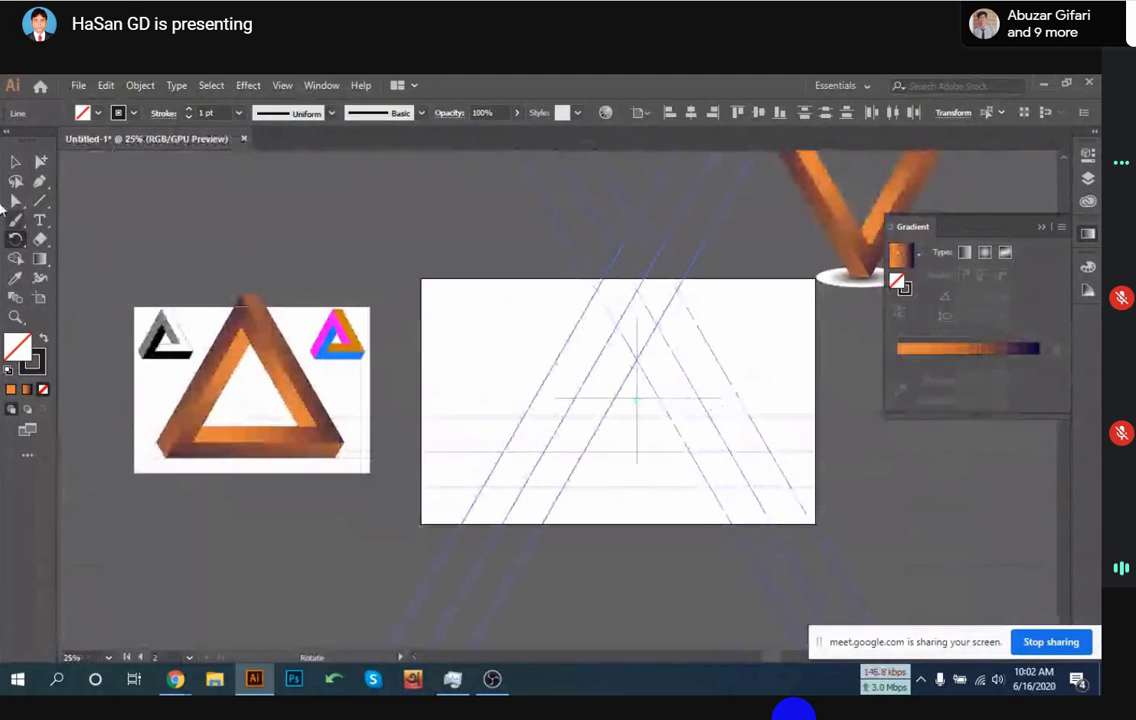
pyautogui.press('v')
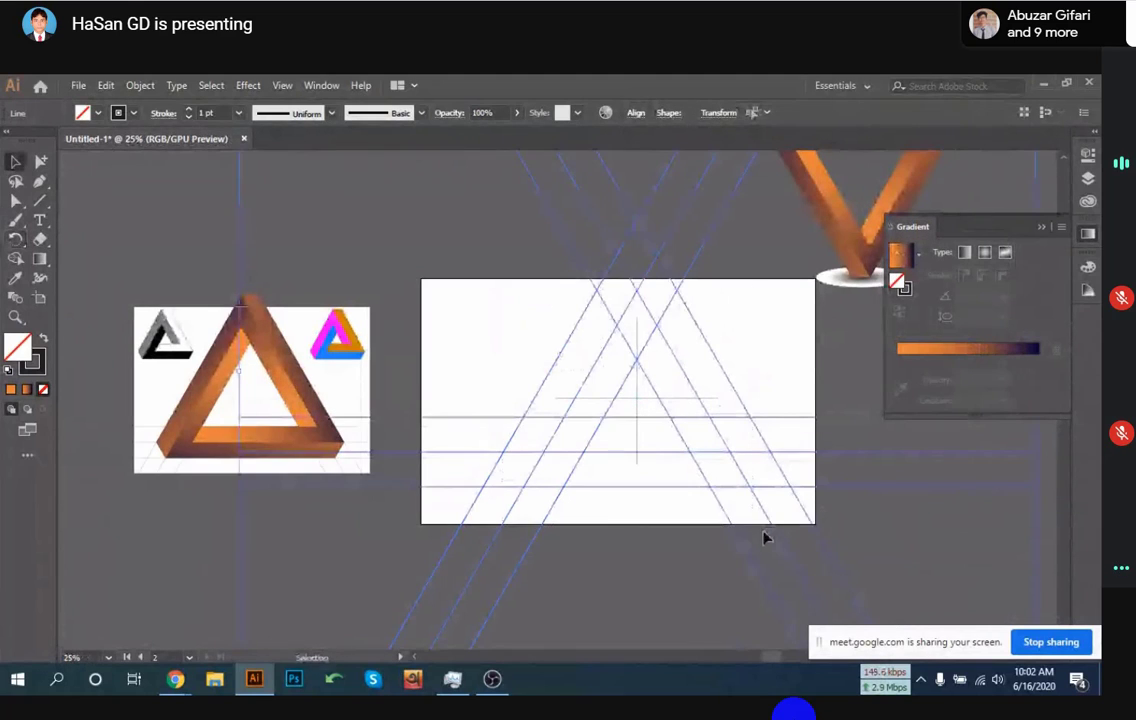
pyautogui.press('a')
pyautogui.click(765, 536)
pyautogui.press('v')
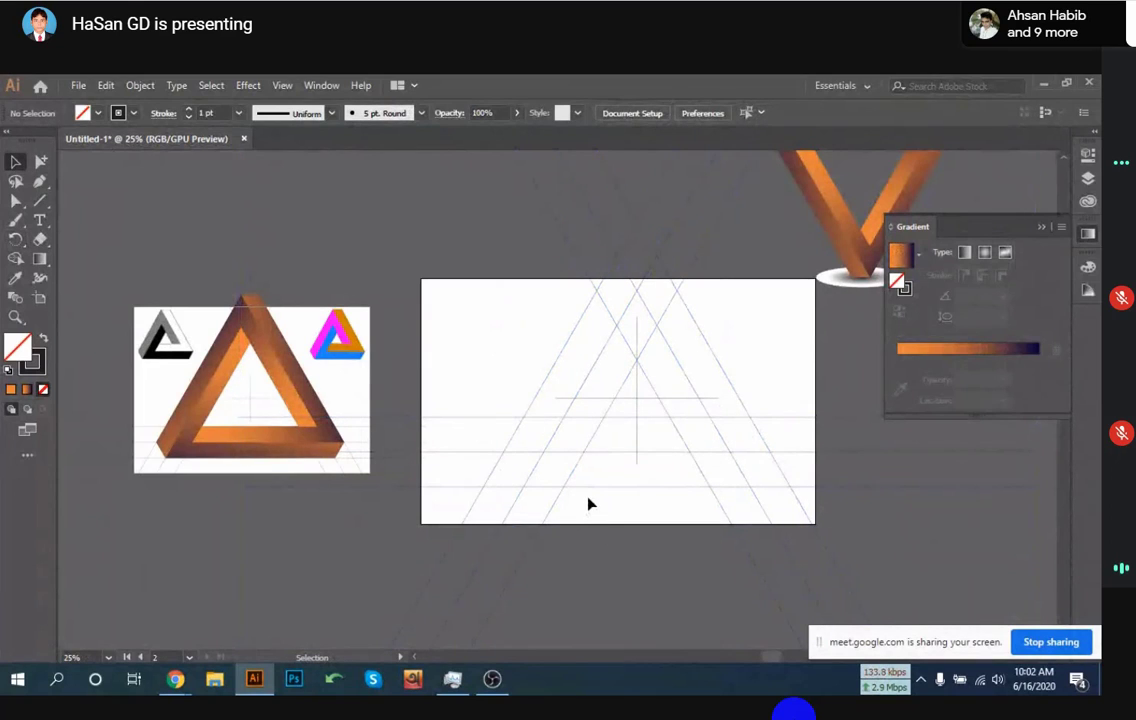
# Trace a closed L-shaped band with the Pen tool along the grid intersections, forming one arm and the base of the Penrose triangle
pyautogui.moveTo(603, 456); pyautogui.dragTo(477, 441)
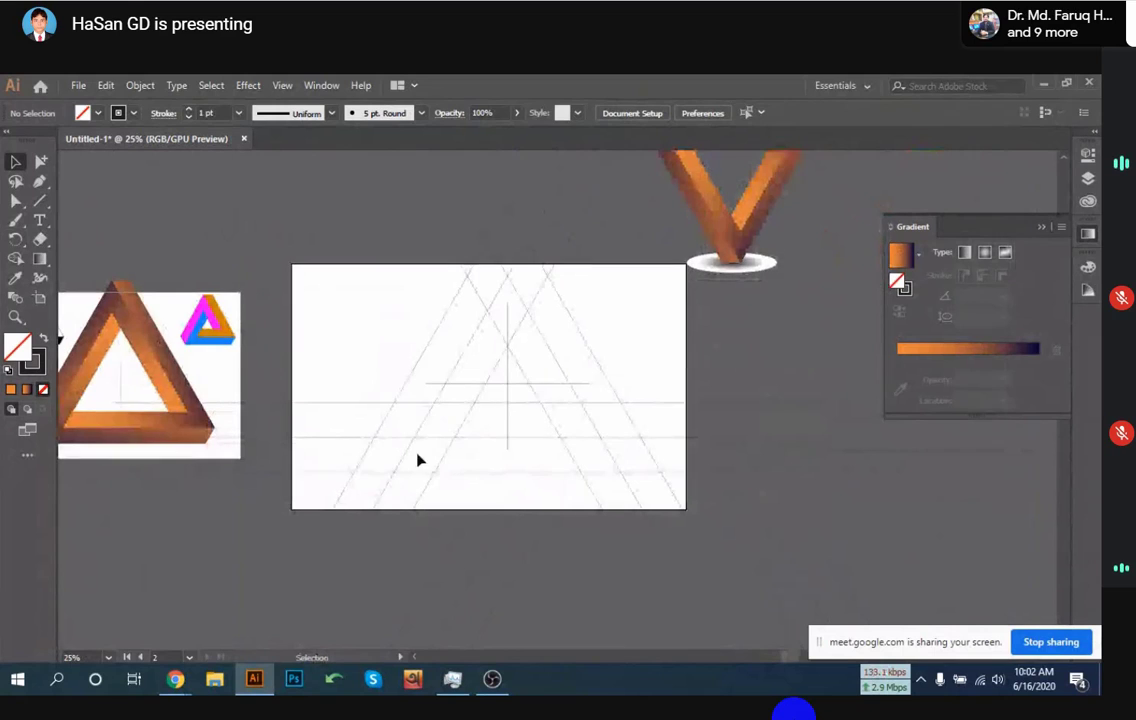
pyautogui.moveTo(83, 244); pyautogui.dragTo(139, 228)
pyautogui.click(38, 181)
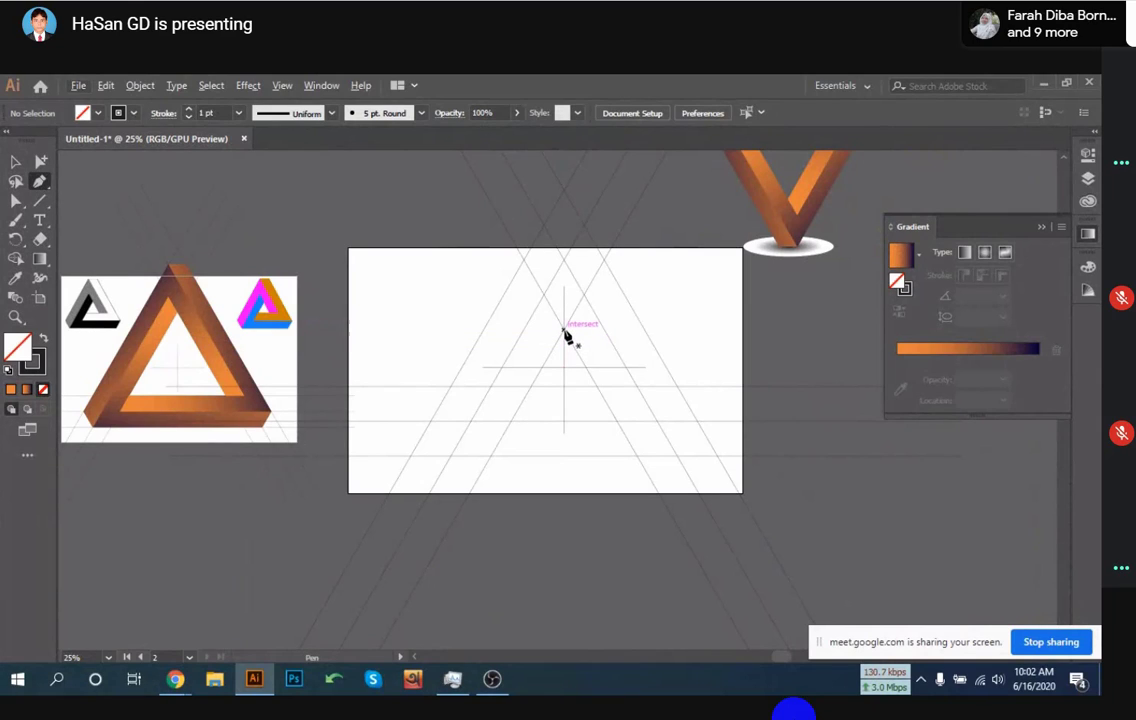
pyautogui.click(563, 329)
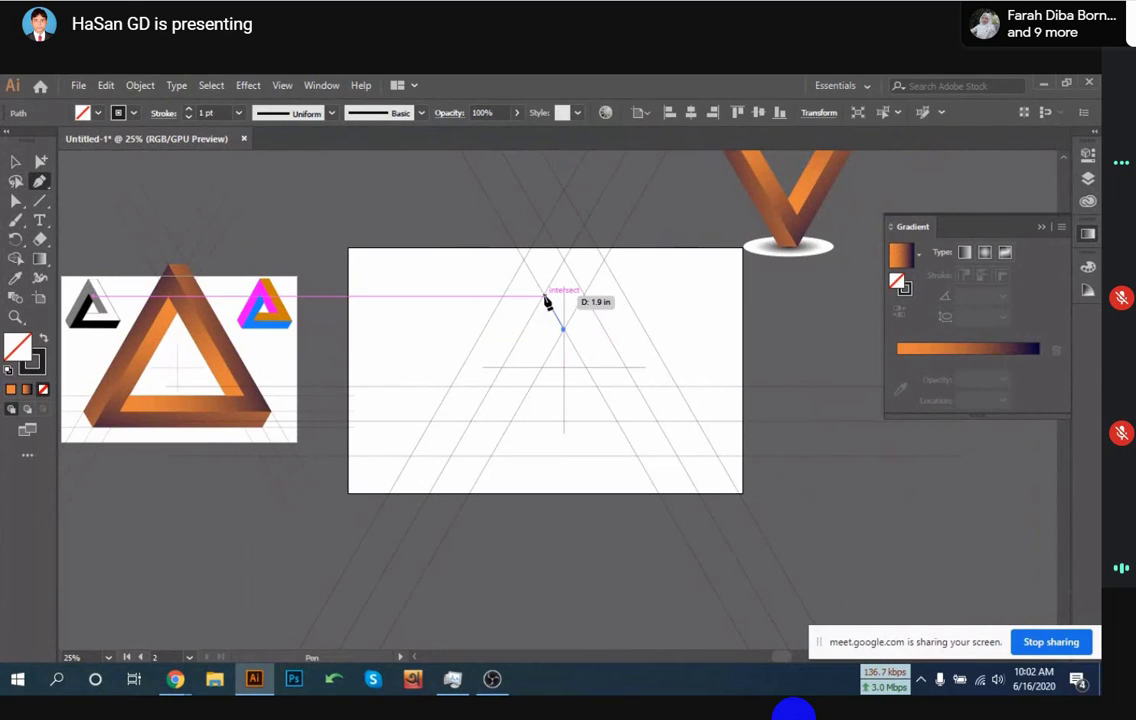
pyautogui.click(544, 296)
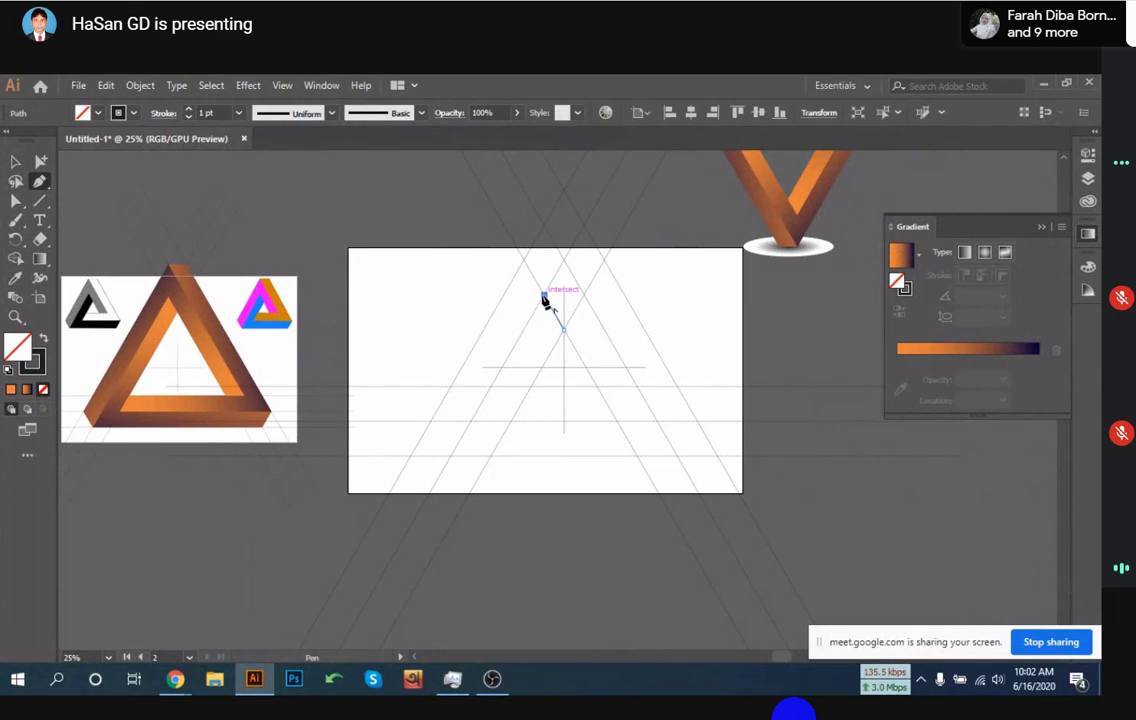
pyautogui.click(451, 456)
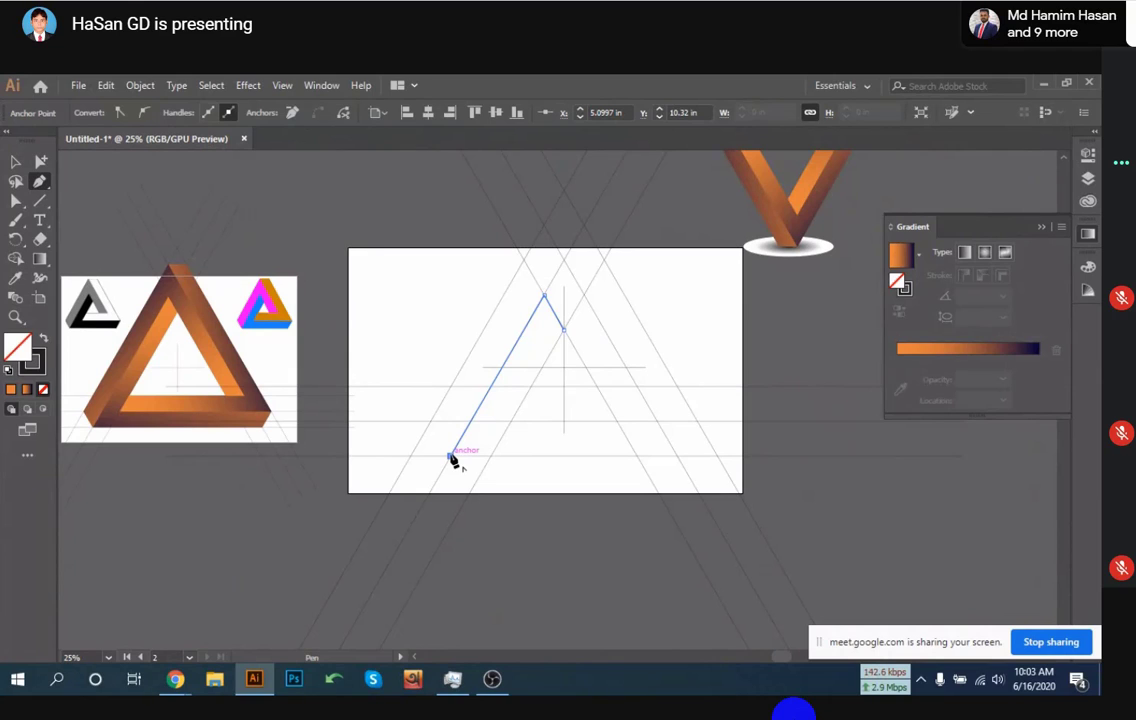
pyautogui.click(716, 456)
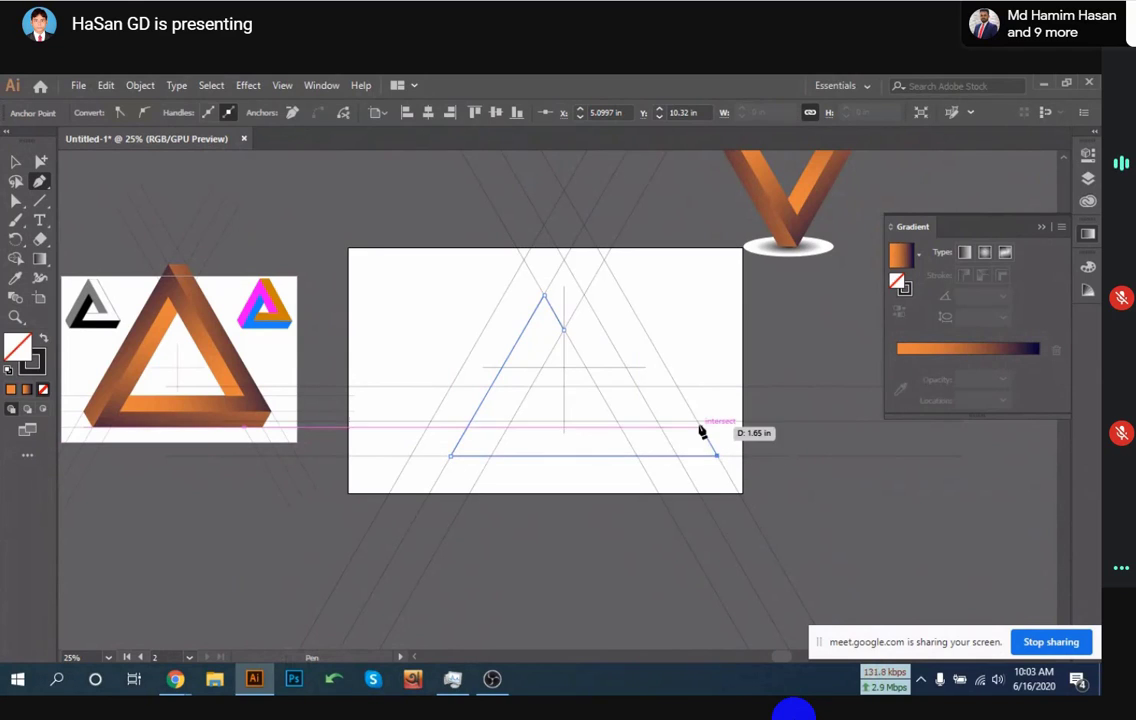
pyautogui.click(696, 421)
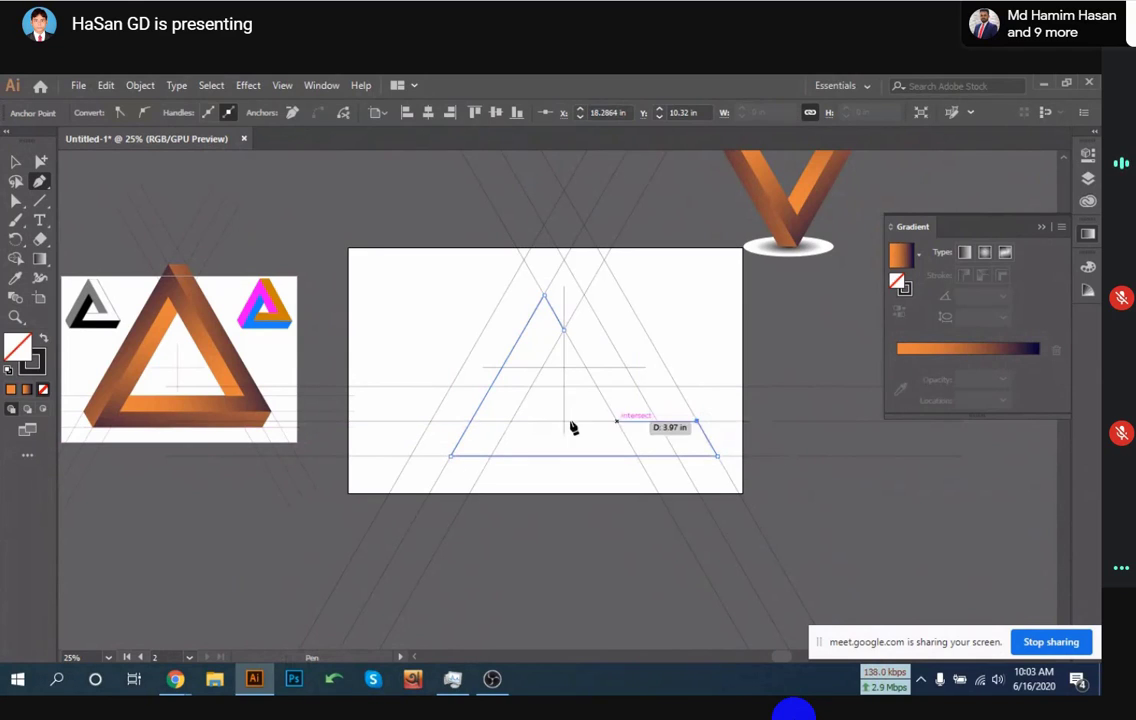
pyautogui.click(511, 421)
pyautogui.click(564, 328)
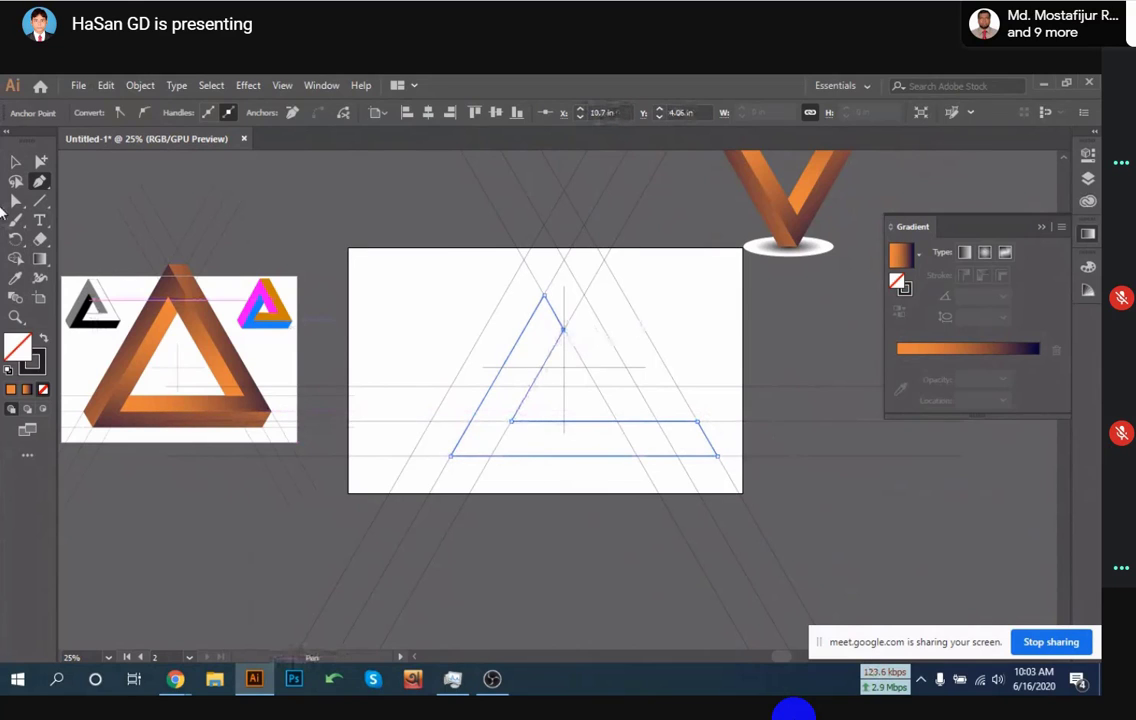
pyautogui.click(15, 161)
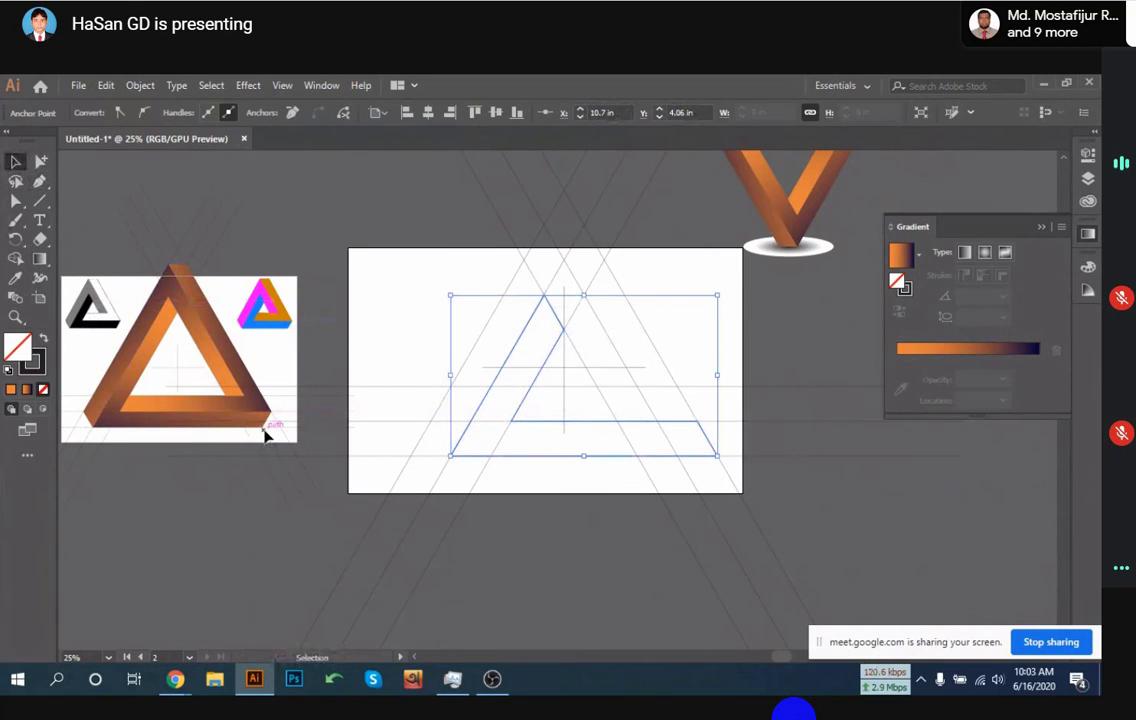
# Fill the L-shaped band with the orange-to-navy gradient sampled from the finished triangle on the first artboard
pyautogui.scroll(2, 271, 423)
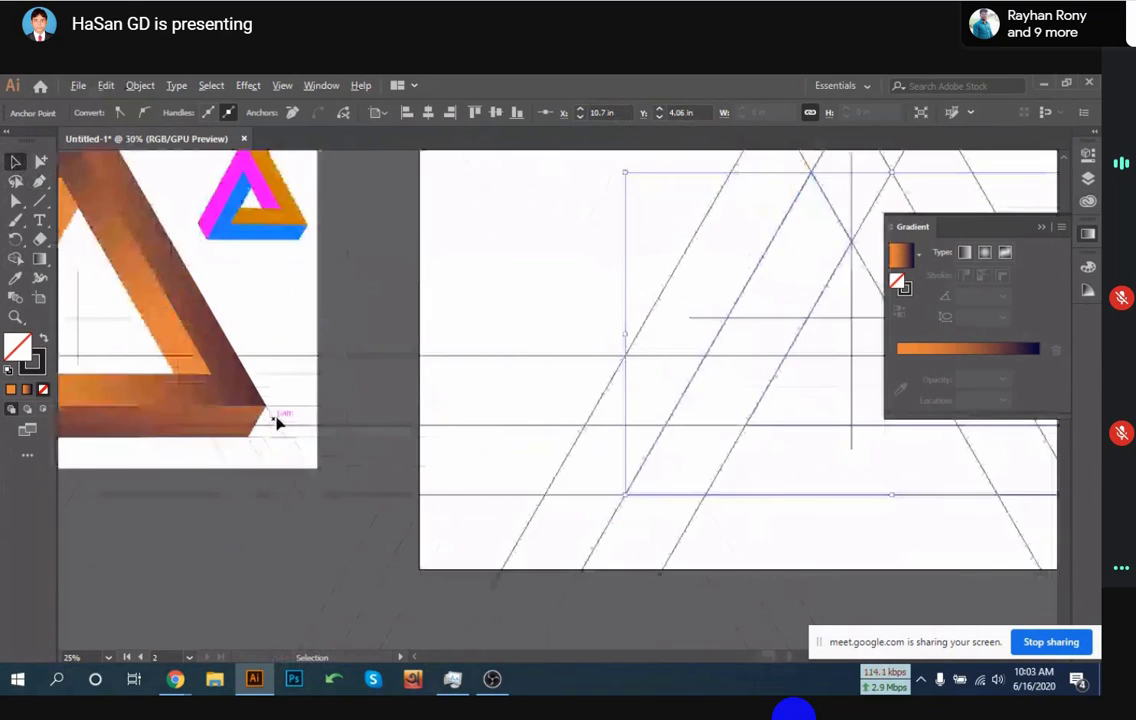
pyautogui.scroll(4, 277, 423)
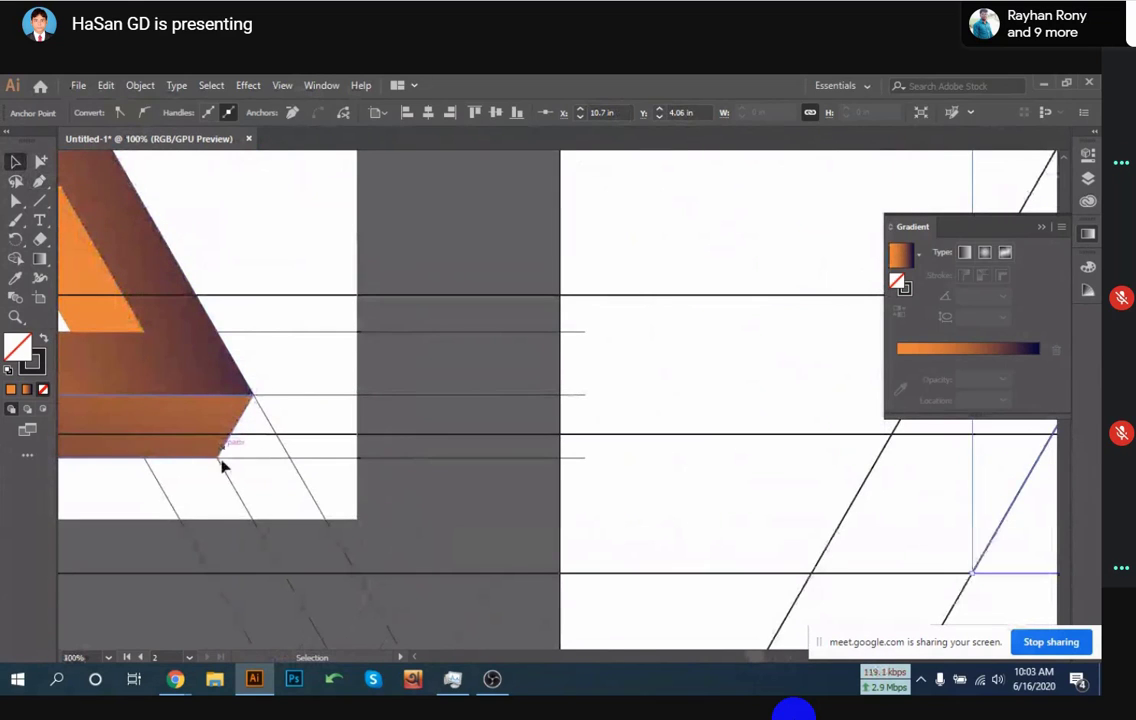
pyautogui.scroll(-3, 222, 466)
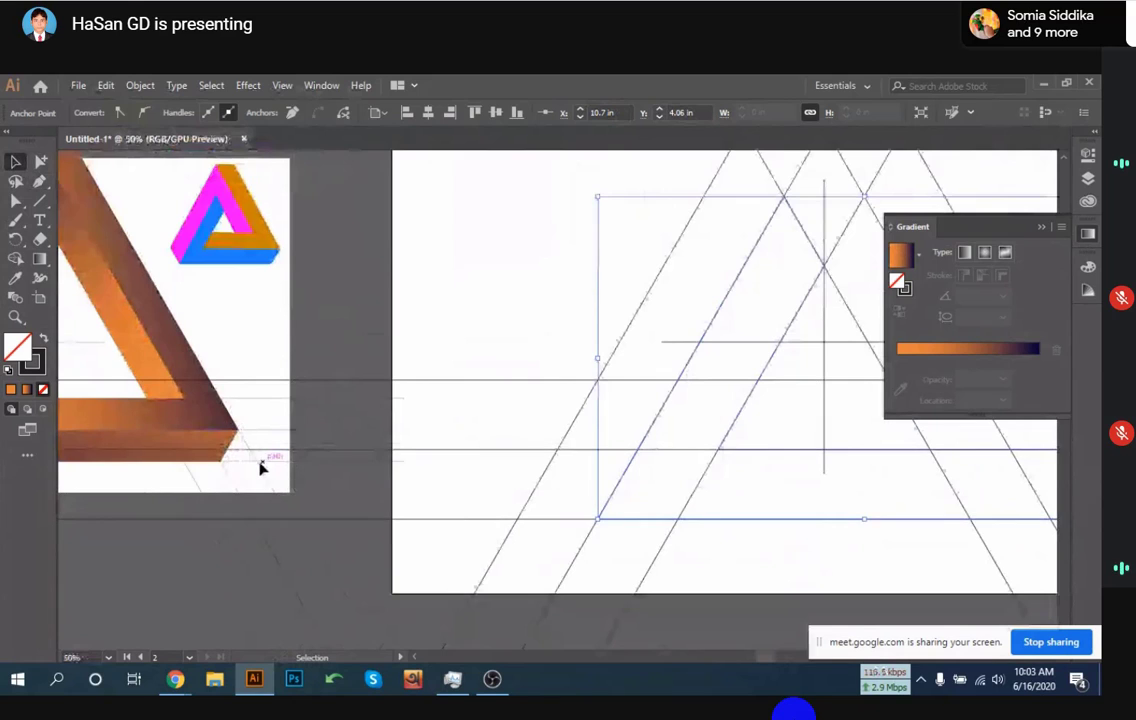
pyautogui.scroll(-3, 314, 464)
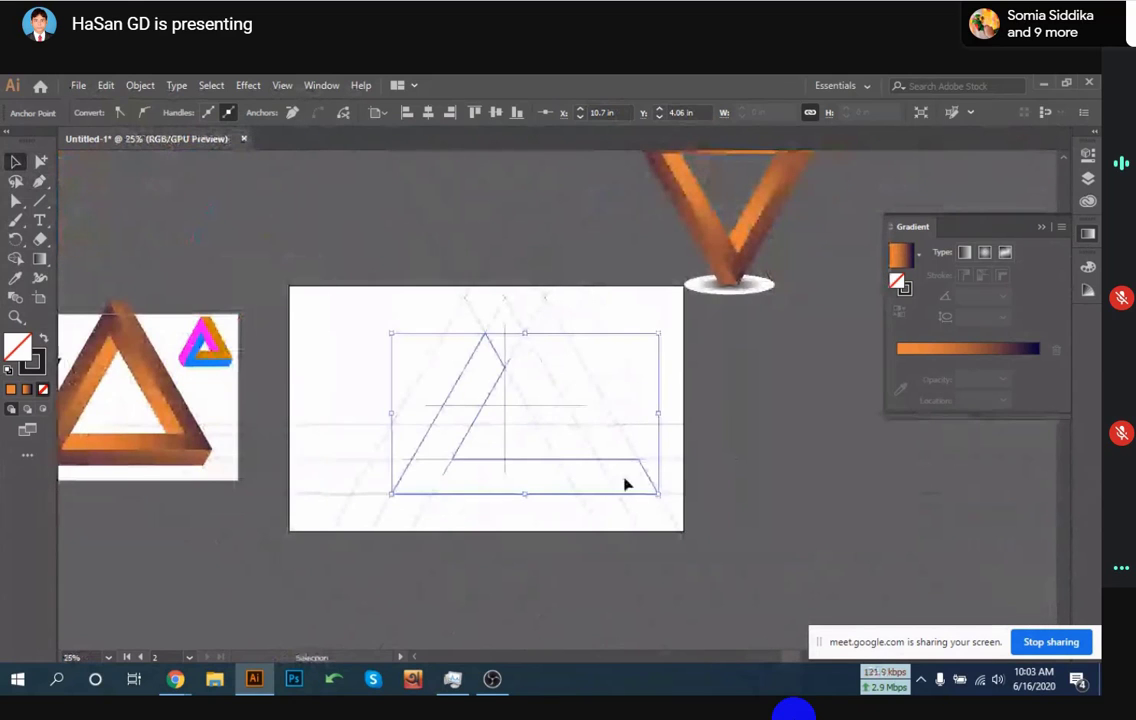
pyautogui.click(467, 403)
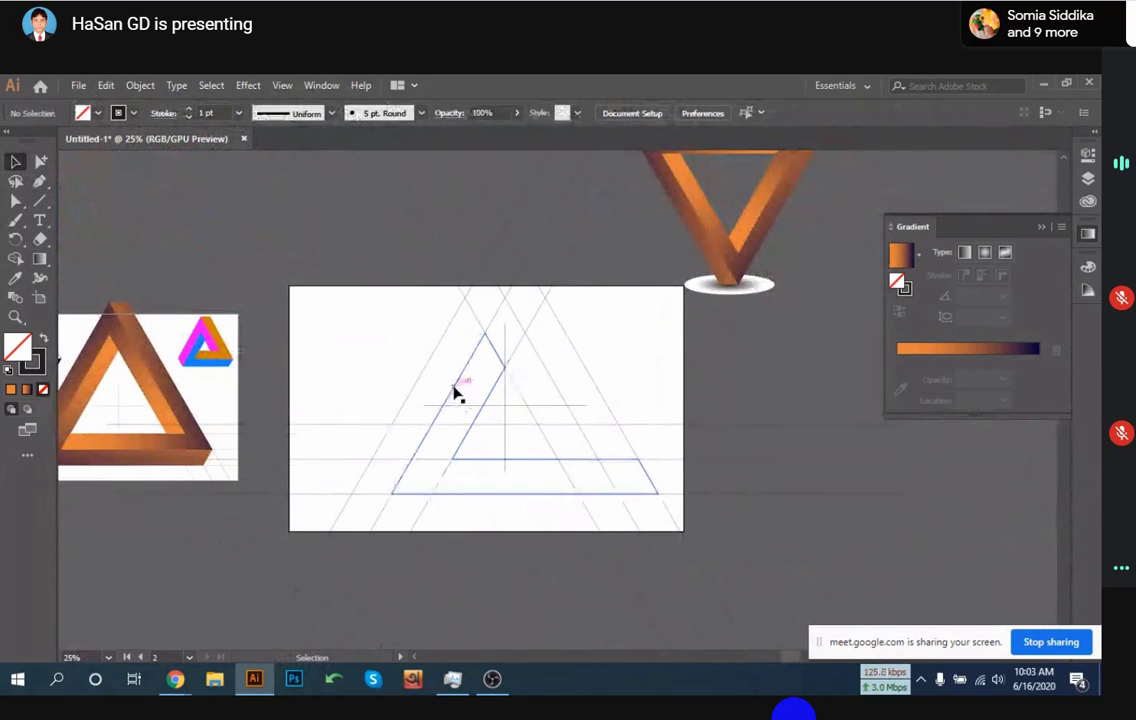
pyautogui.click(455, 393)
pyautogui.click(15, 279)
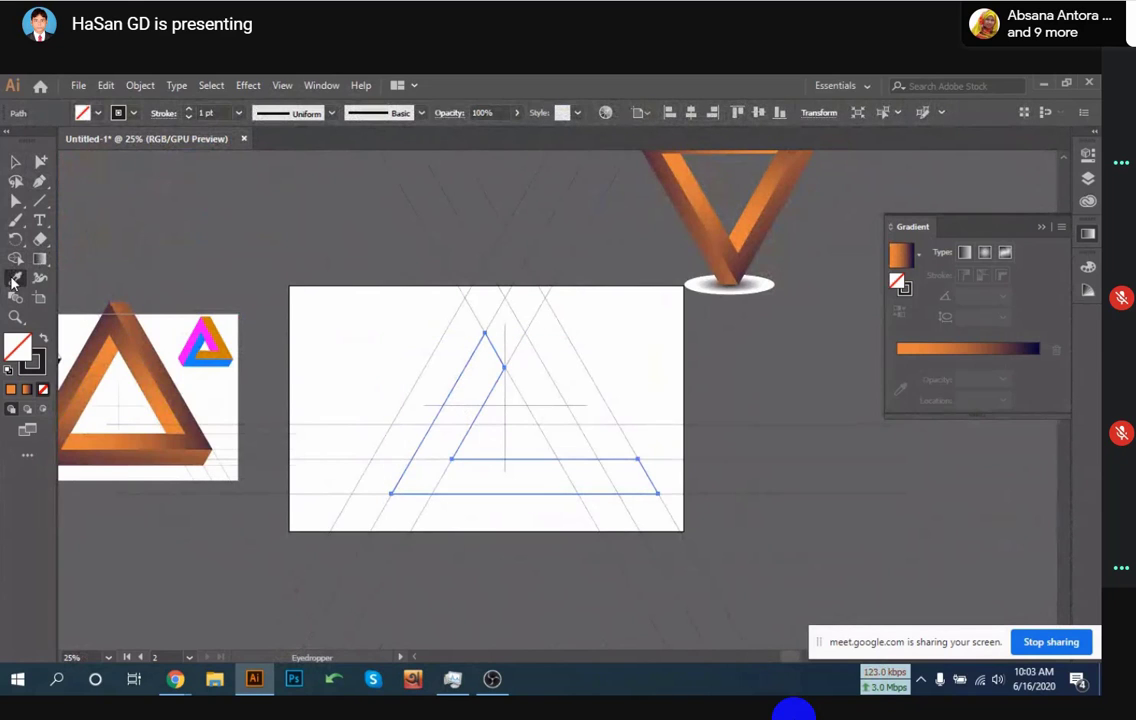
pyautogui.click(170, 368)
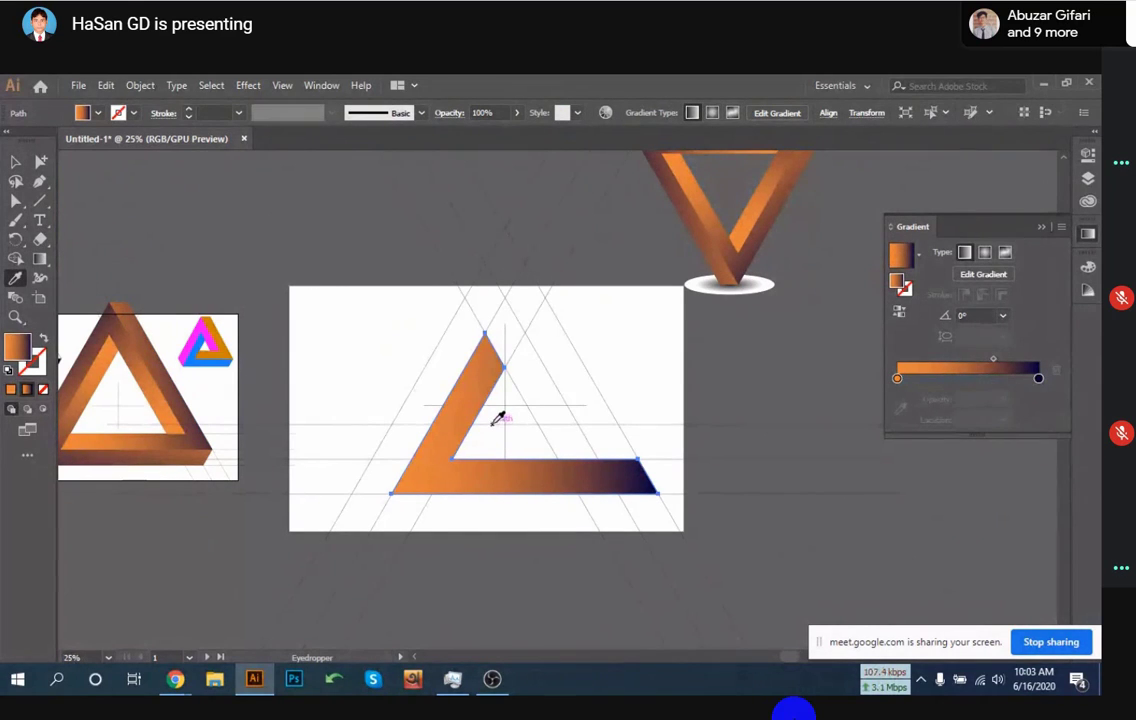
# Redirect the band's linear gradient diagonally to about -46°, running from orange beside the slanted arm to navy along the base
pyautogui.click(40, 258)
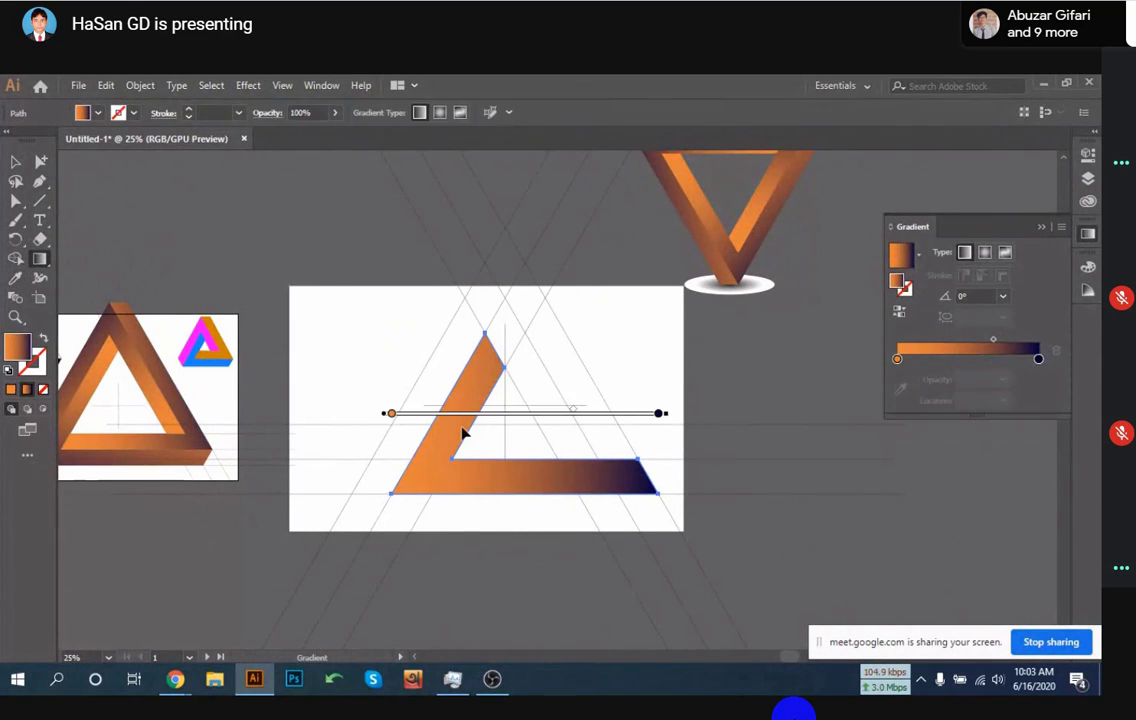
pyautogui.moveTo(494, 355)
pyautogui.mouseDown()
pyautogui.moveTo(451, 464)
pyautogui.moveTo(498, 477)
pyautogui.moveTo(446, 500)
pyautogui.moveTo(616, 517)
pyautogui.moveTo(578, 472)
pyautogui.moveTo(604, 494)
pyautogui.moveTo(620, 490)
pyautogui.moveTo(588, 477)
pyautogui.moveTo(598, 477)
pyautogui.mouseUp()
pyautogui.moveTo(417, 476); pyautogui.dragTo(573, 515)
pyautogui.moveTo(444, 351); pyautogui.dragTo(578, 490)
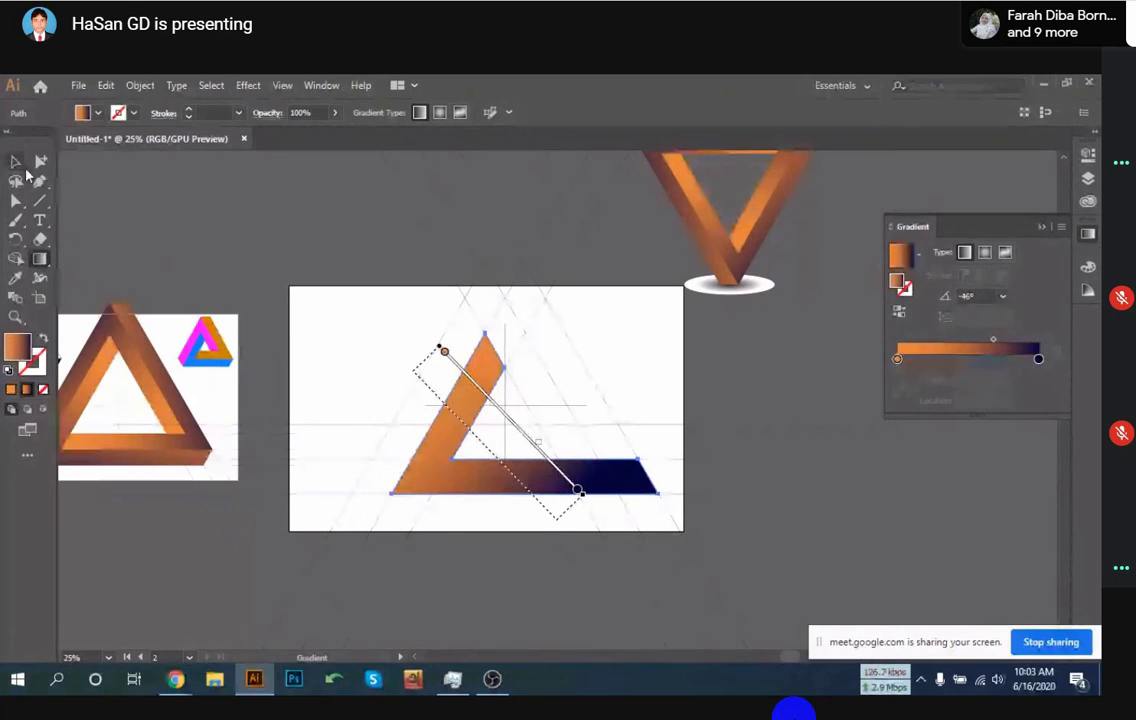
pyautogui.click(16, 161)
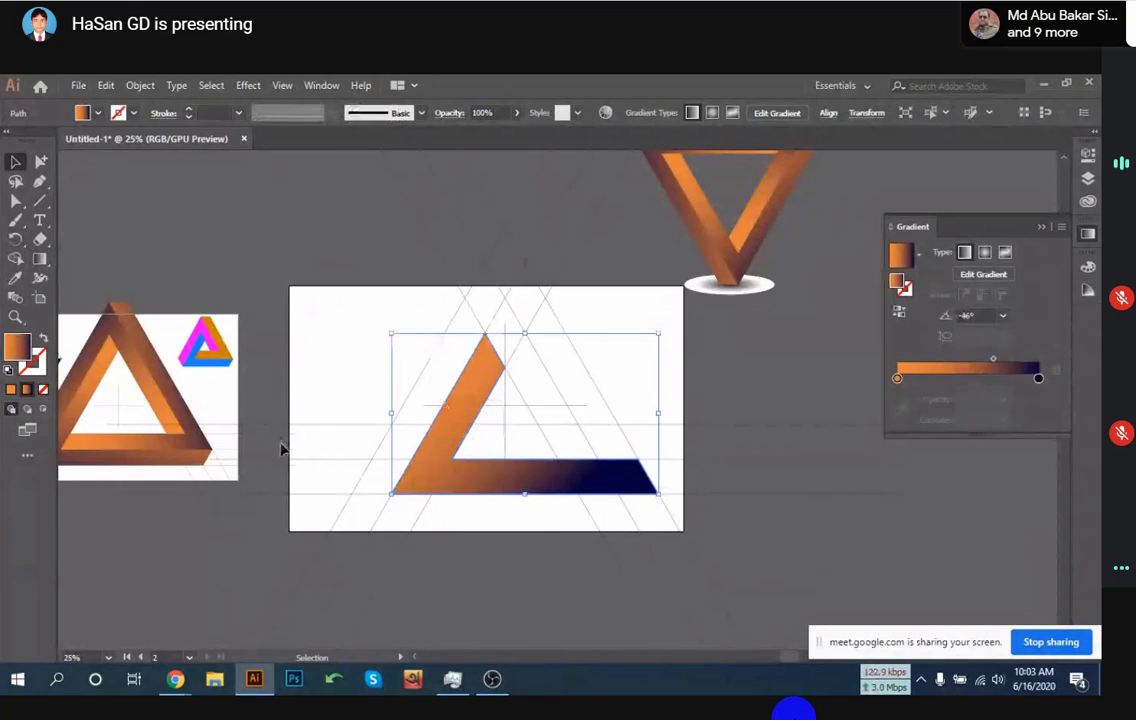
# Copy the gradient band rotated 120° around the cross centre and repeat the rotated copy to complete the triangle
pyautogui.click(16, 240)
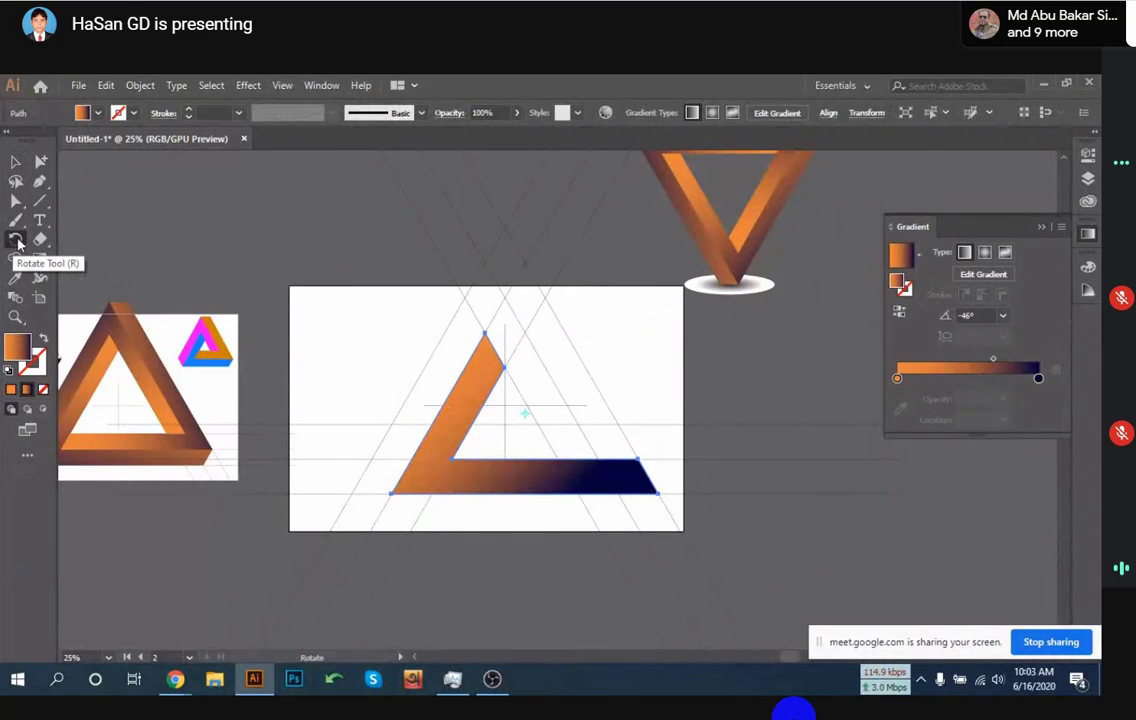
pyautogui.scroll(1, 512, 421)
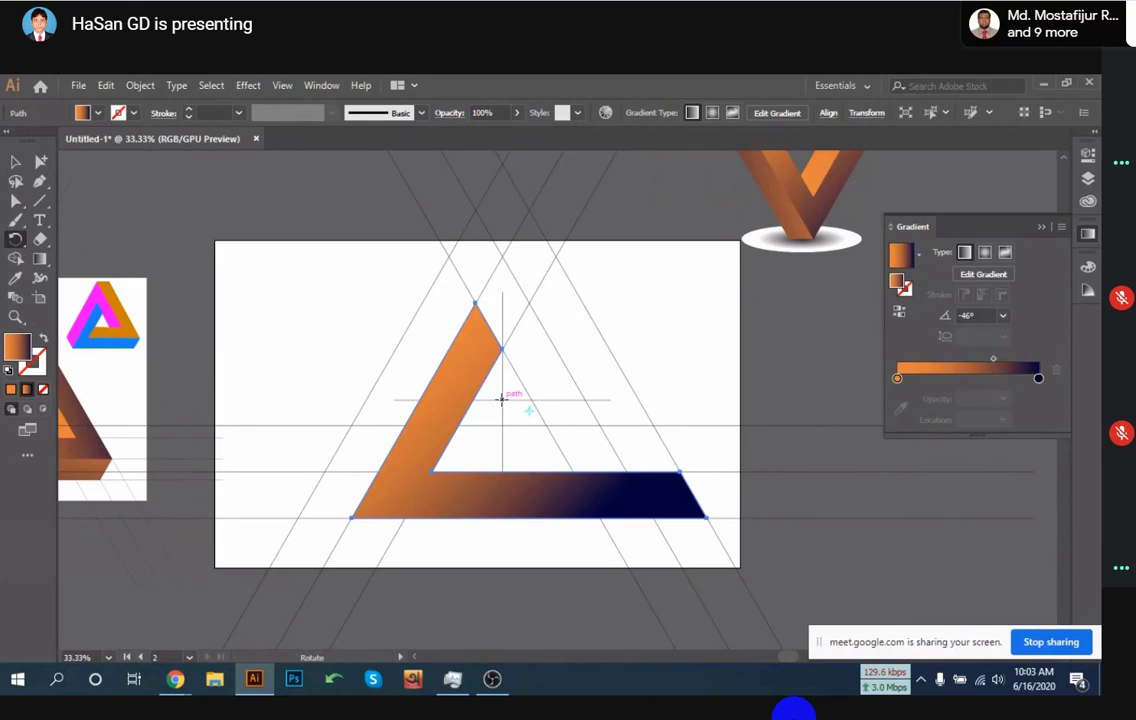
pyautogui.keyDown('alt'); pyautogui.click(502, 400); pyautogui.keyUp('alt')
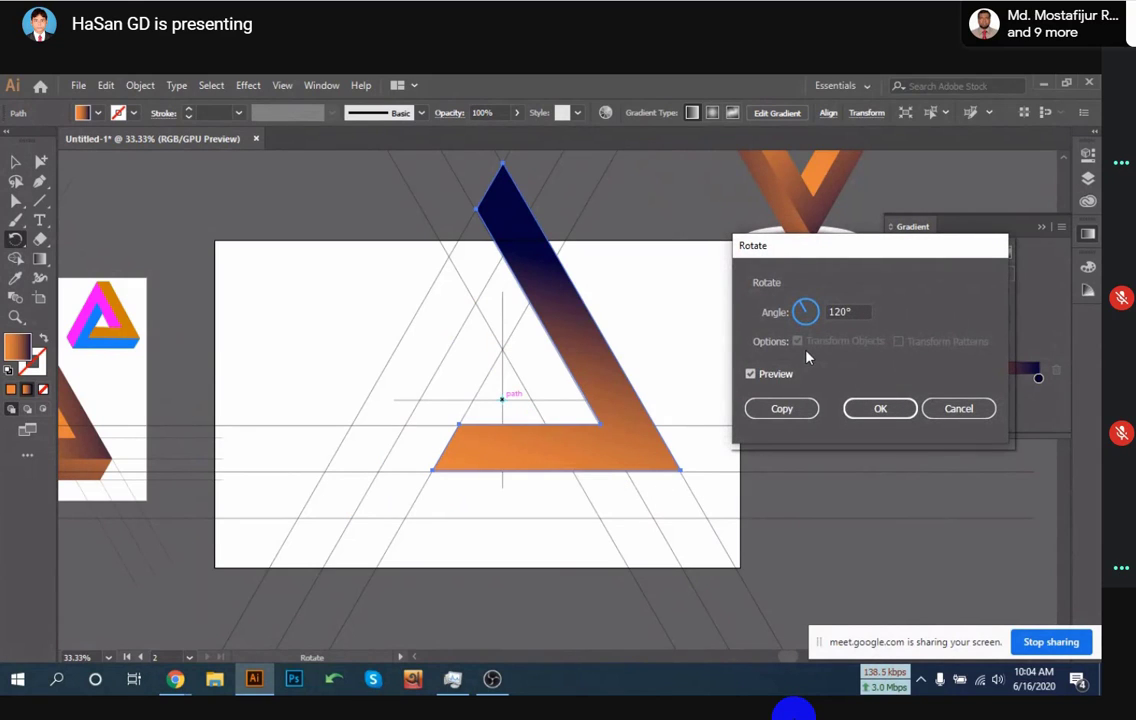
pyautogui.click(785, 409)
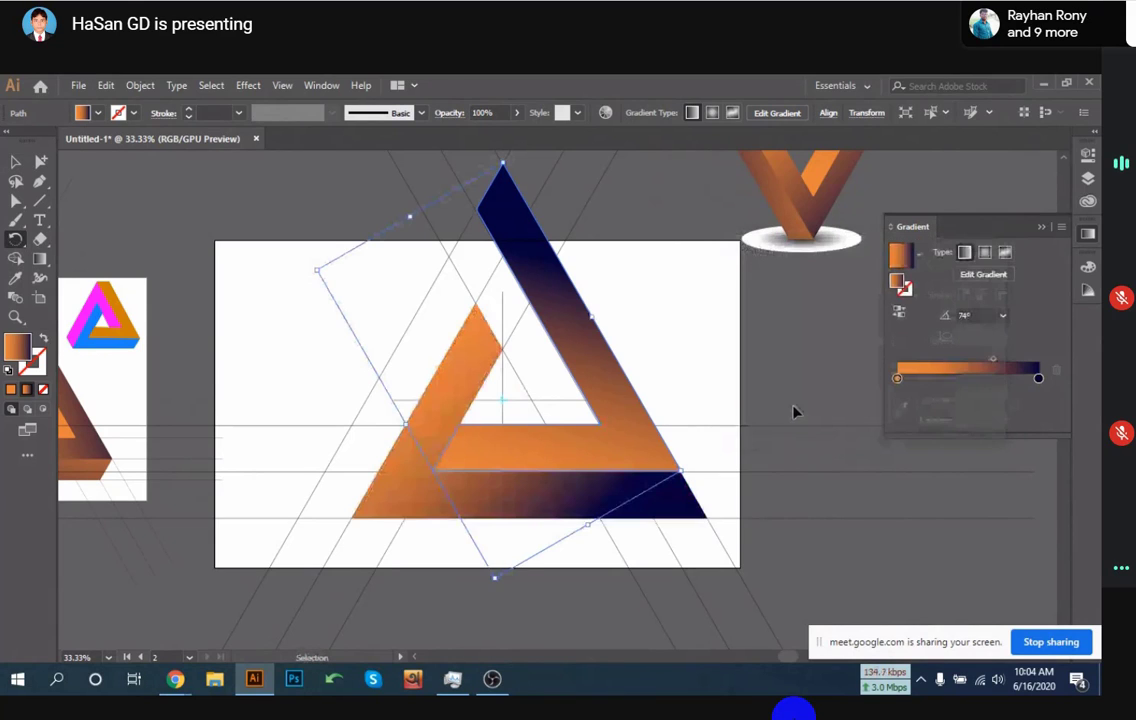
pyautogui.hotkey('ctrl', 'd')
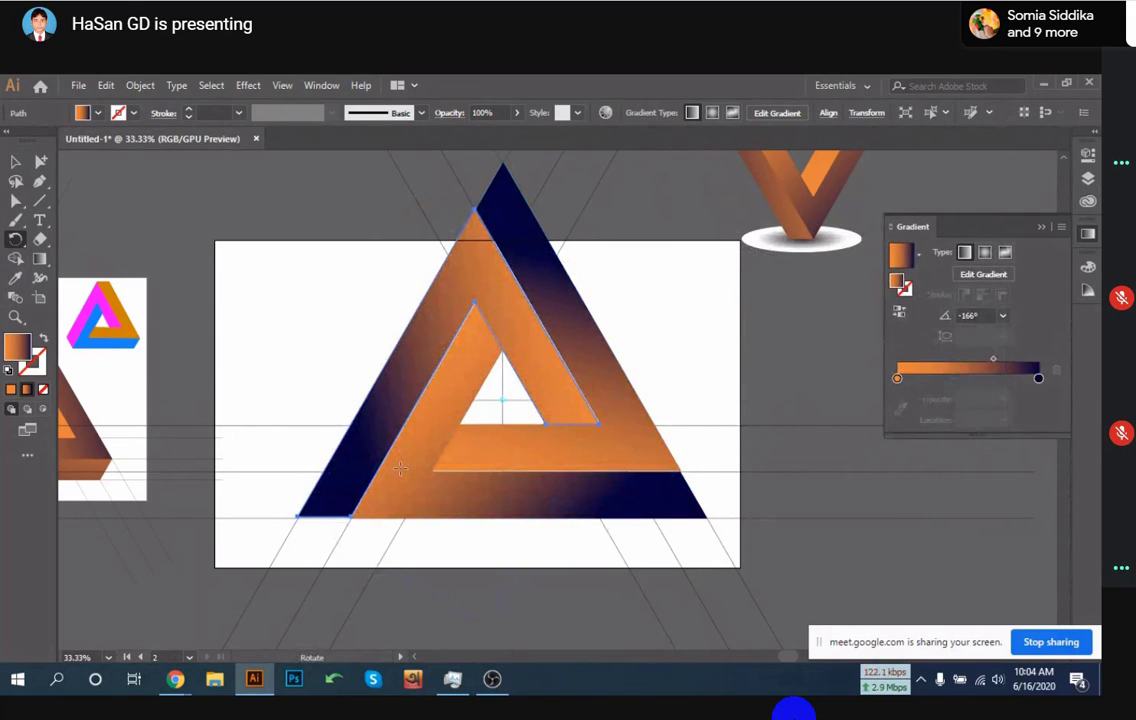
# Undo the rotated copies of the gradient triangle arm, back to the single original arm
pyautogui.hotkey('ctrl', '=')
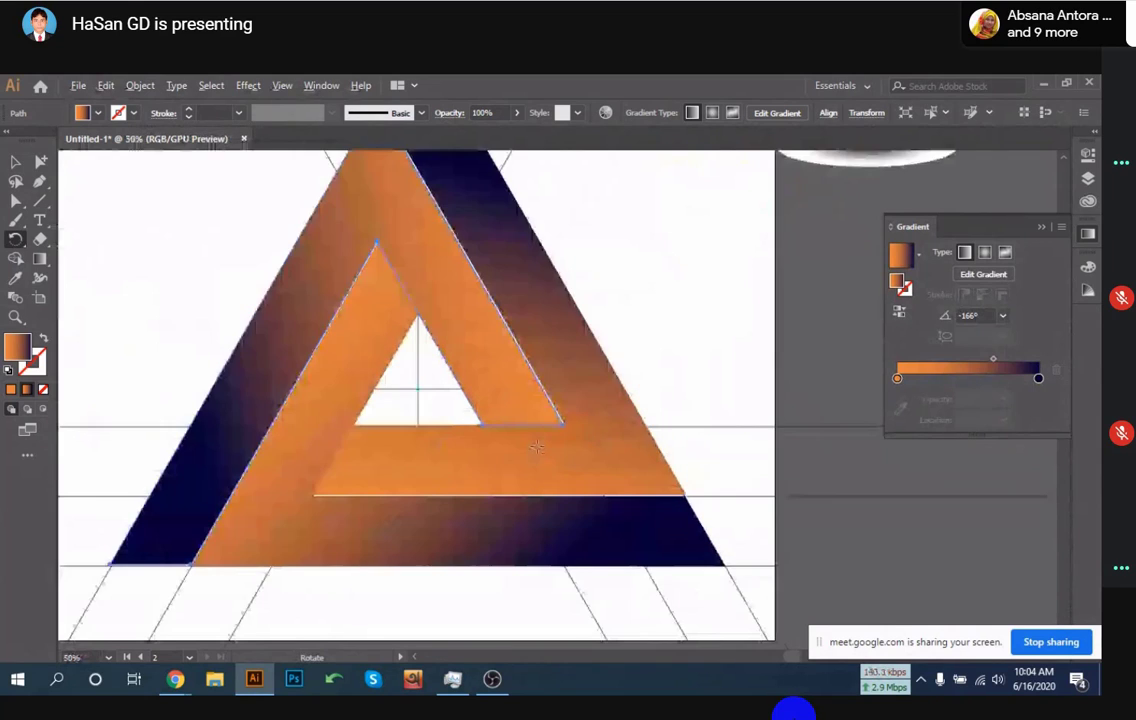
pyautogui.scroll(3, 536, 447)
pyautogui.press('v')
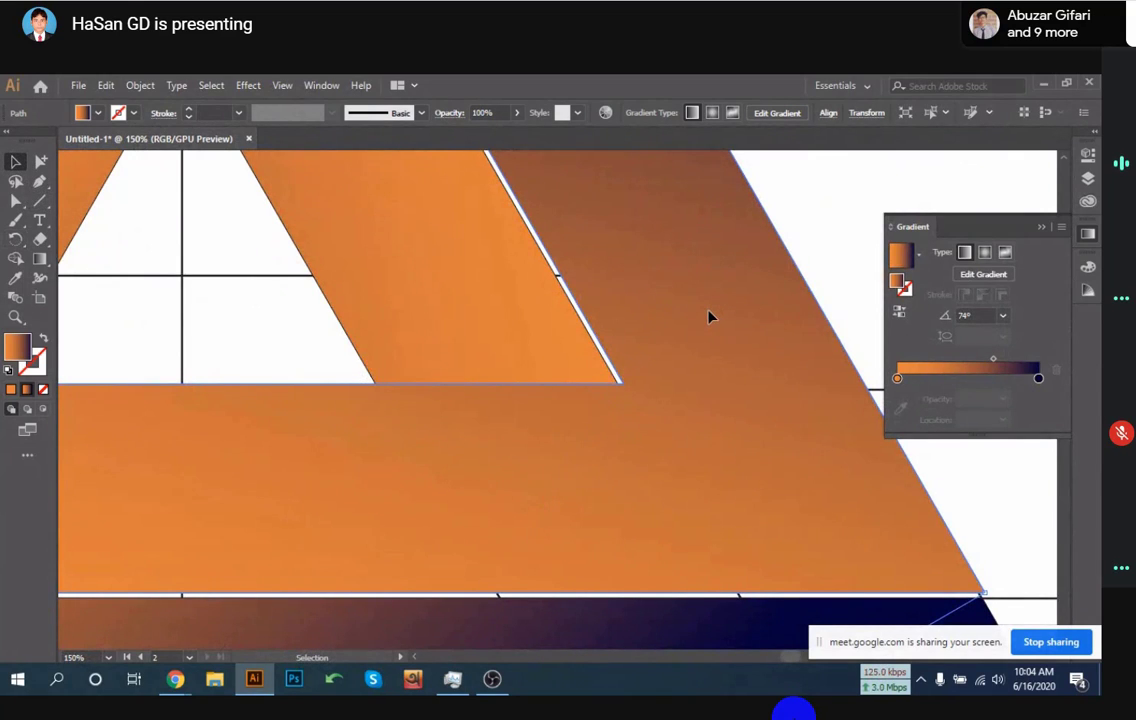
pyautogui.hotkey('ctrl', 'z')
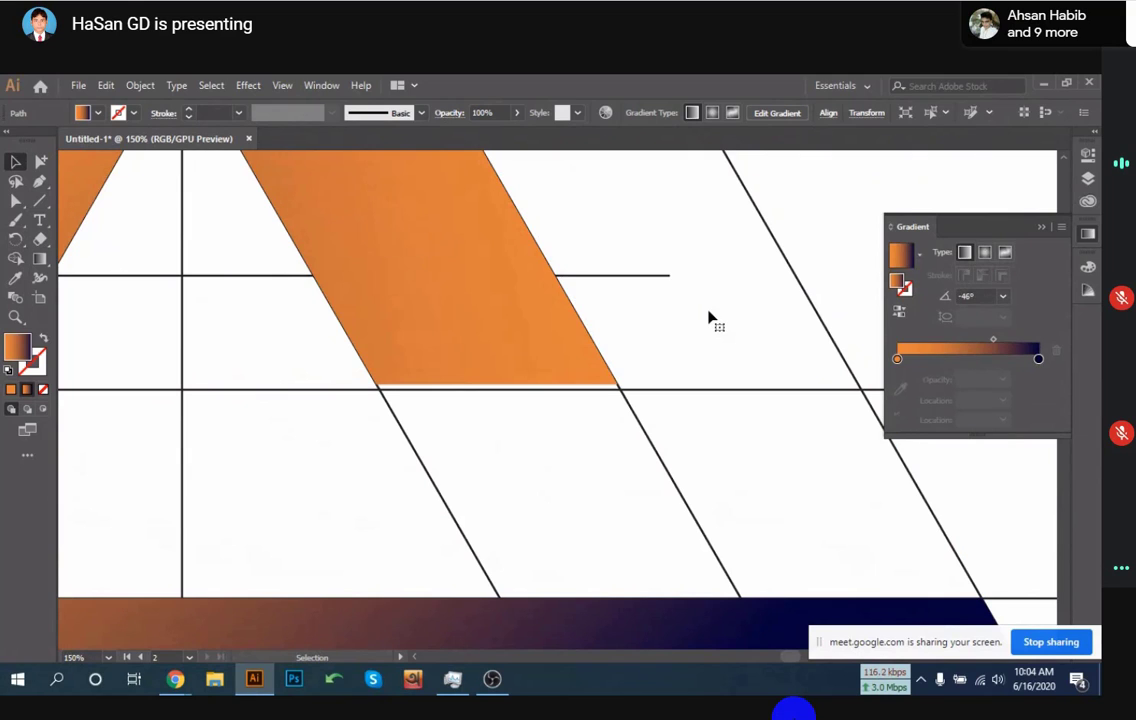
pyautogui.hotkey('ctrl', 'z')
pyautogui.hotkey('ctrl', 'z')
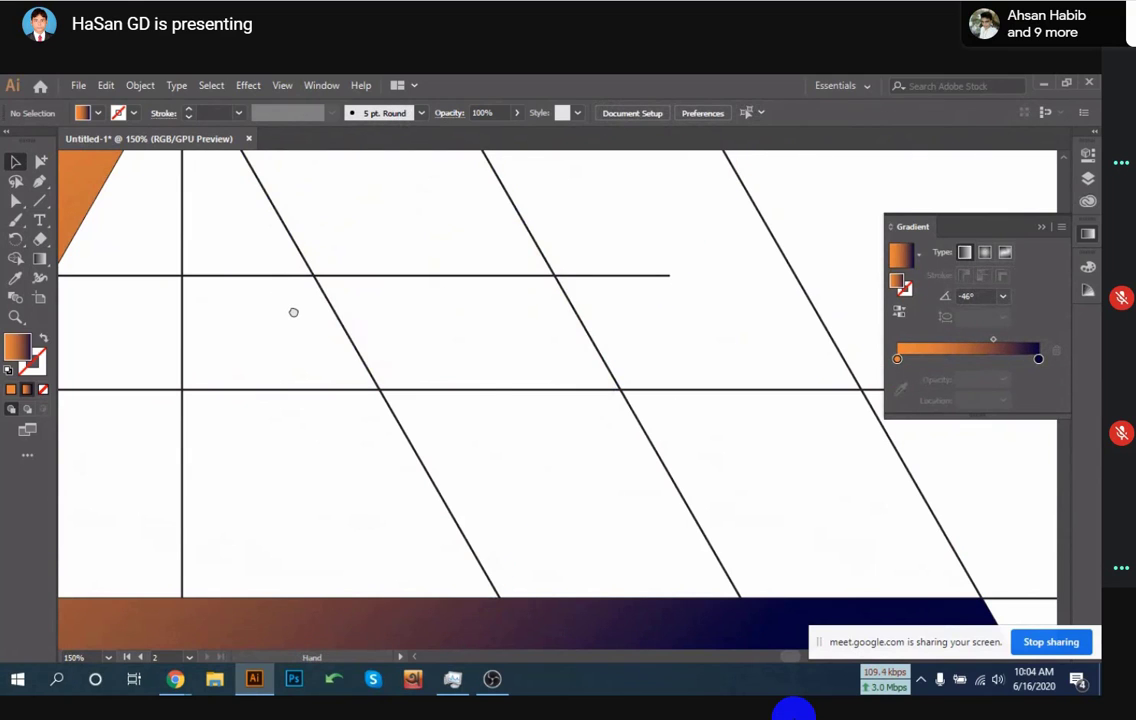
# Examine how the remaining arm's upper tip, inner edge and lower-left corner line up with the construction lines
pyautogui.moveTo(293, 312); pyautogui.dragTo(525, 545)
pyautogui.scroll(3, 477, 449)
pyautogui.scroll(1, 530, 470)
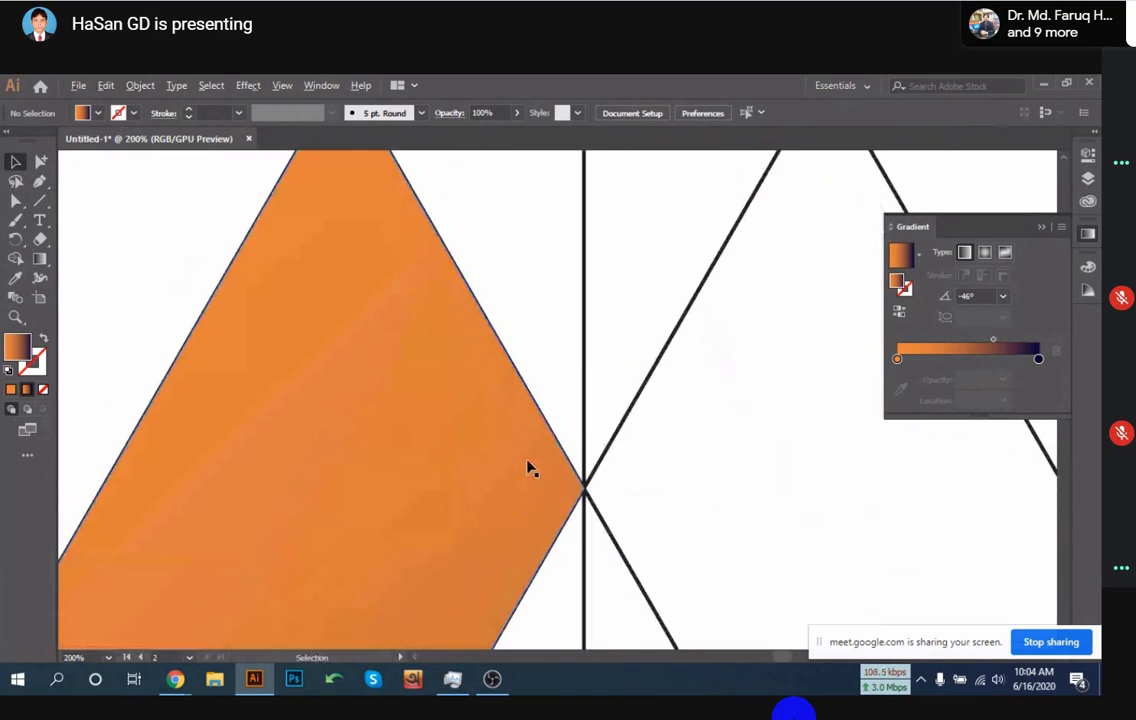
pyautogui.scroll(4, 563, 505)
pyautogui.scroll(2, 401, 388)
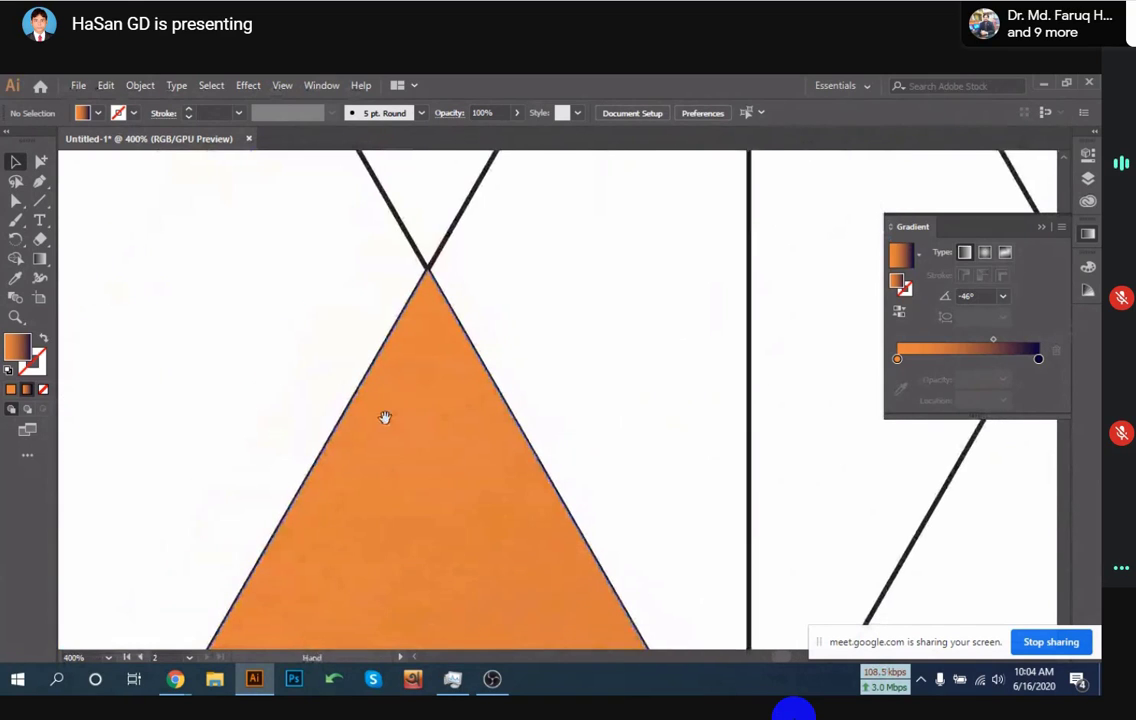
pyautogui.scroll(-4, 401, 412)
pyautogui.moveTo(380, 464); pyautogui.dragTo(442, 333)
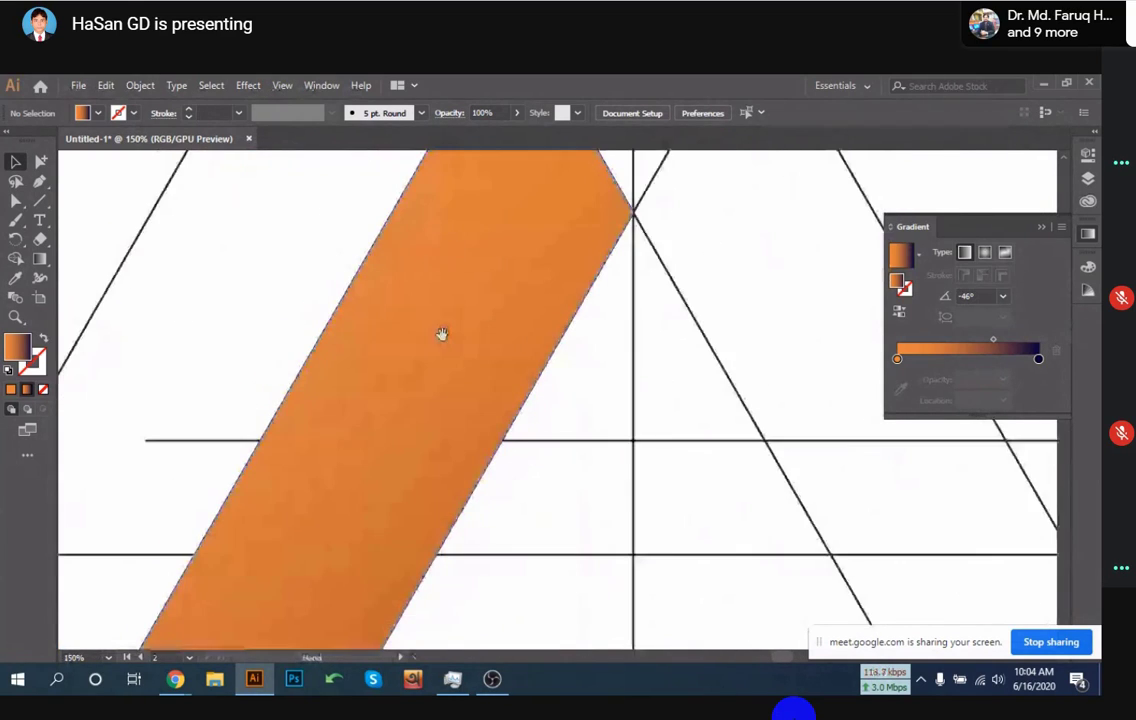
pyautogui.scroll(-6, 442, 333)
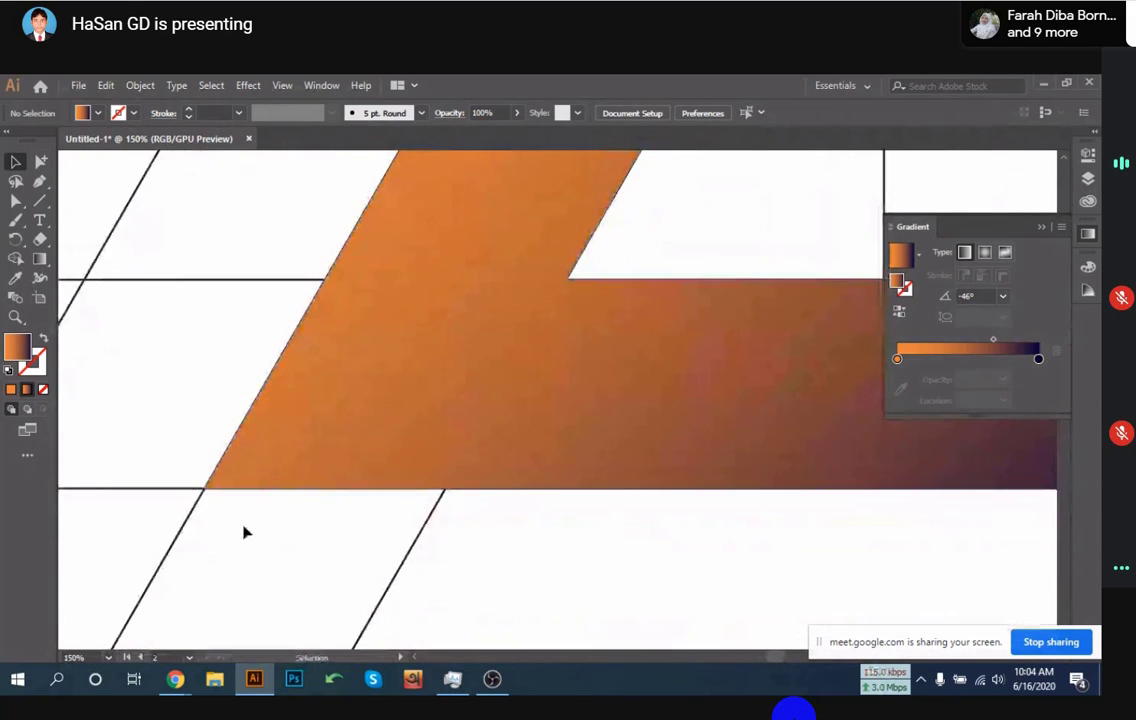
pyautogui.scroll(3, 244, 532)
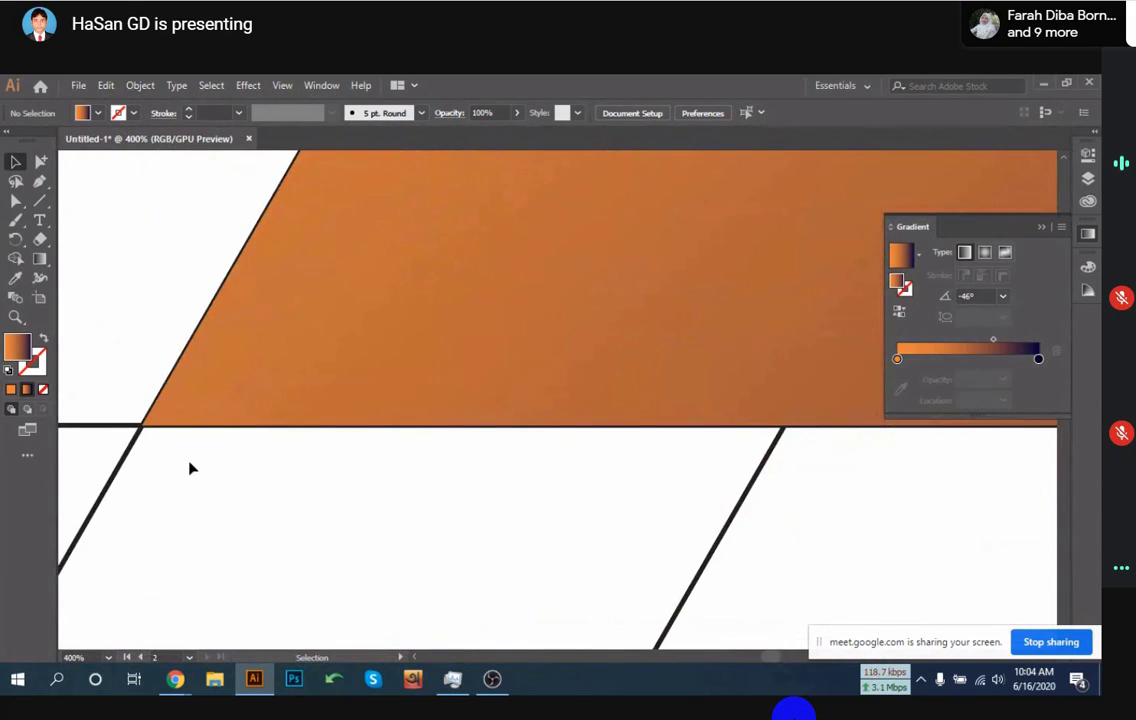
pyautogui.scroll(-2, 411, 494)
pyautogui.scroll(3, 540, 460)
# Examine where the end corner anchor of the arm's dark horizontal bar sits on the crossing construction lines
pyautogui.click(657, 426)
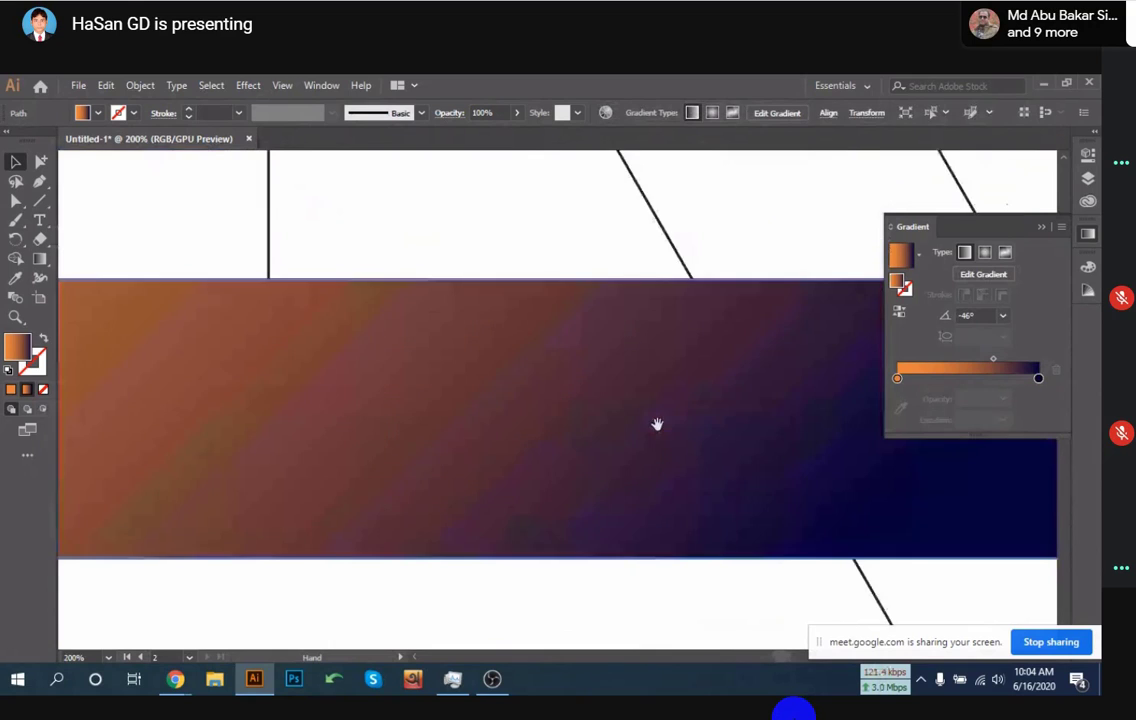
pyautogui.moveTo(657, 424); pyautogui.dragTo(270, 437)
pyautogui.hscroll(3, 842, 451)
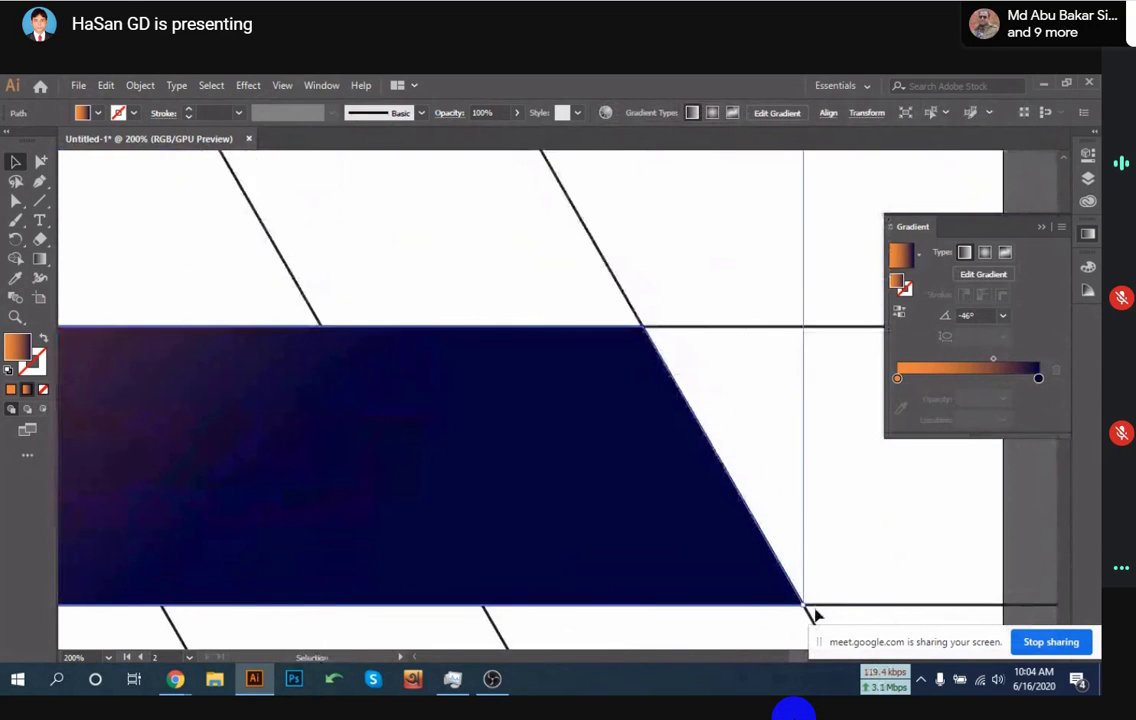
pyautogui.scroll(3, 808, 610)
pyautogui.scroll(5, 680, 548)
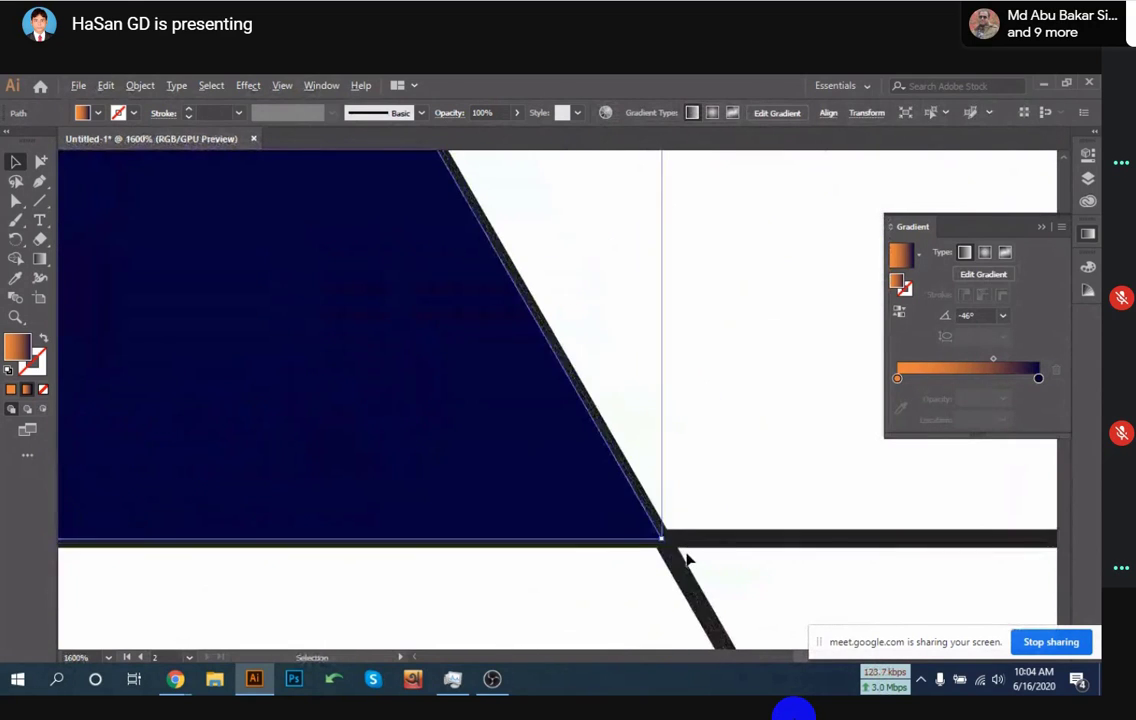
pyautogui.click(643, 516)
pyautogui.click(644, 515)
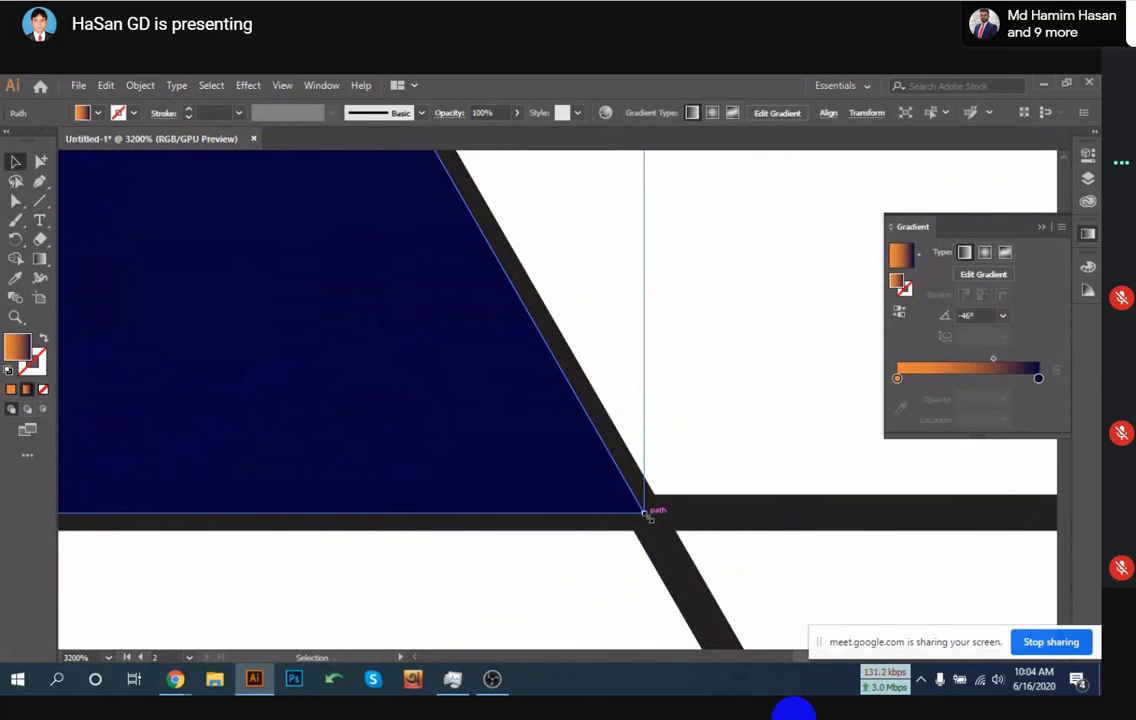
pyautogui.click(645, 514)
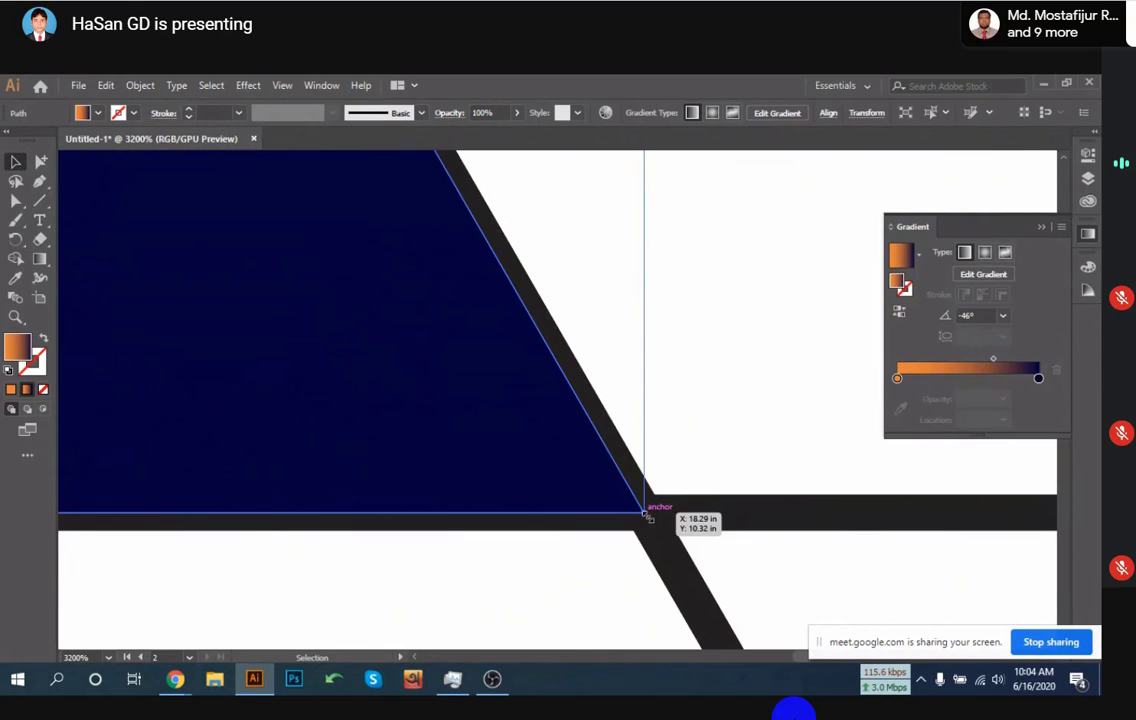
pyautogui.scroll(2, 644, 515)
pyautogui.scroll(-3, 497, 413)
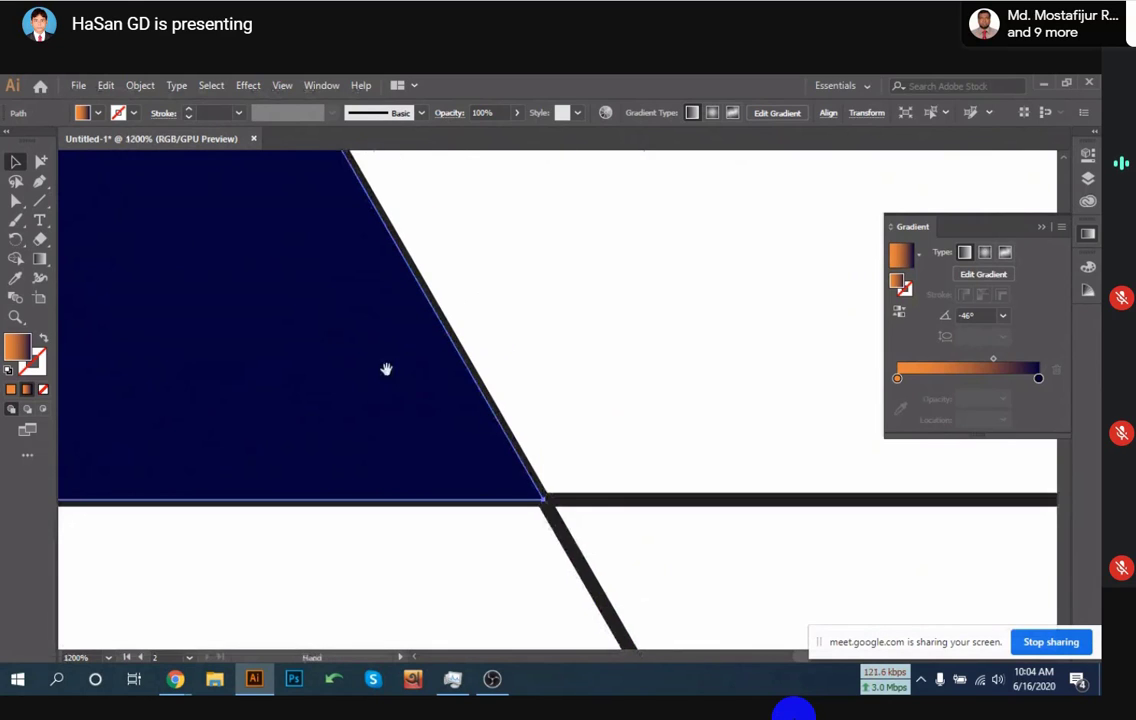
pyautogui.moveTo(385, 370); pyautogui.dragTo(621, 435)
pyautogui.scroll(-2, 621, 440)
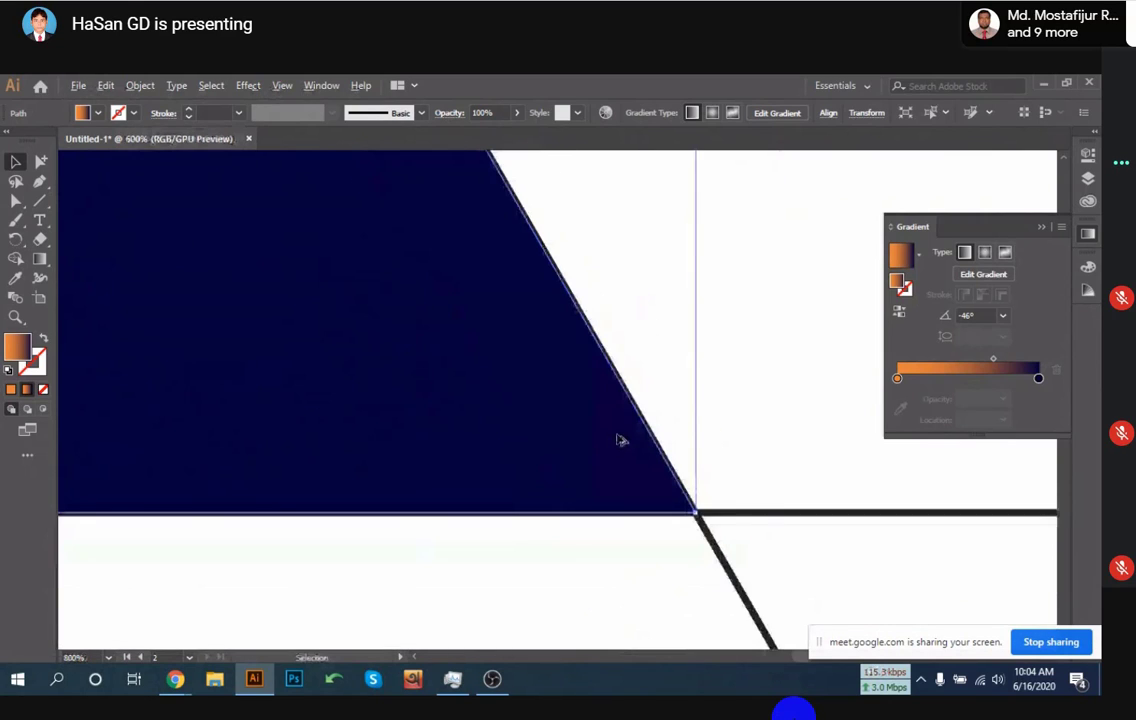
# Compare the single arm with the finished gradient triangle on the neighbouring artboard and inspect the arm's inner corner
pyautogui.scroll(-4, 621, 440)
pyautogui.moveTo(469, 385); pyautogui.dragTo(801, 453)
pyautogui.scroll(-1, 585, 470)
pyautogui.scroll(-1, 585, 469)
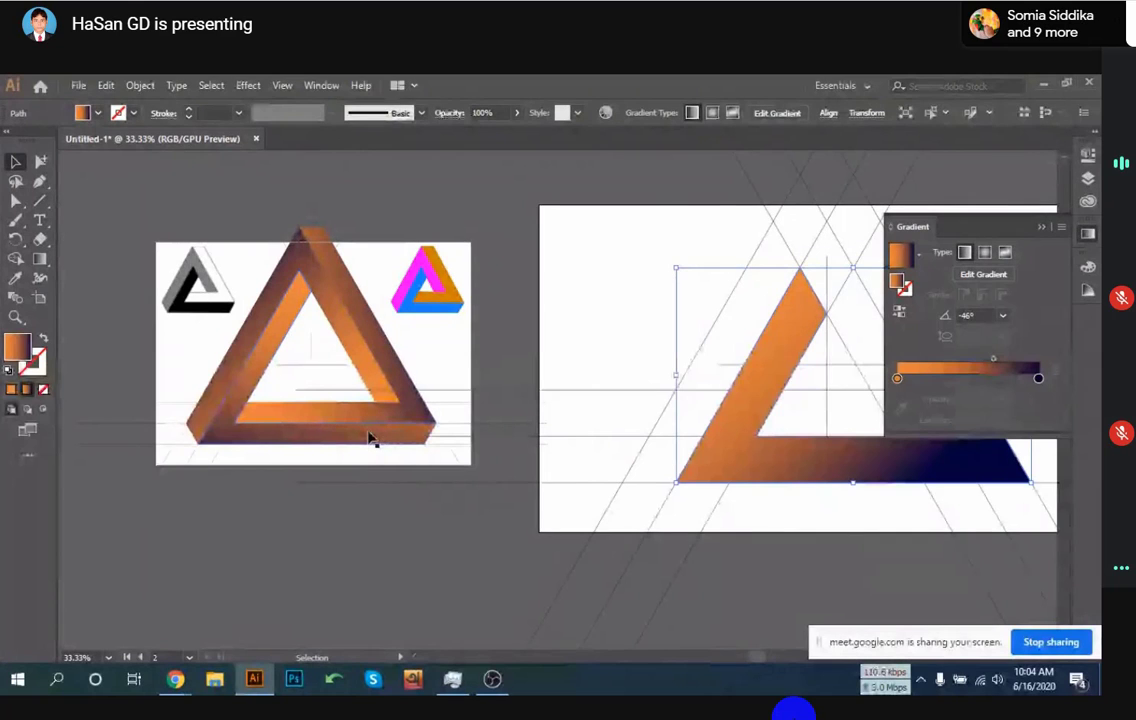
pyautogui.moveTo(761, 413); pyautogui.dragTo(477, 446)
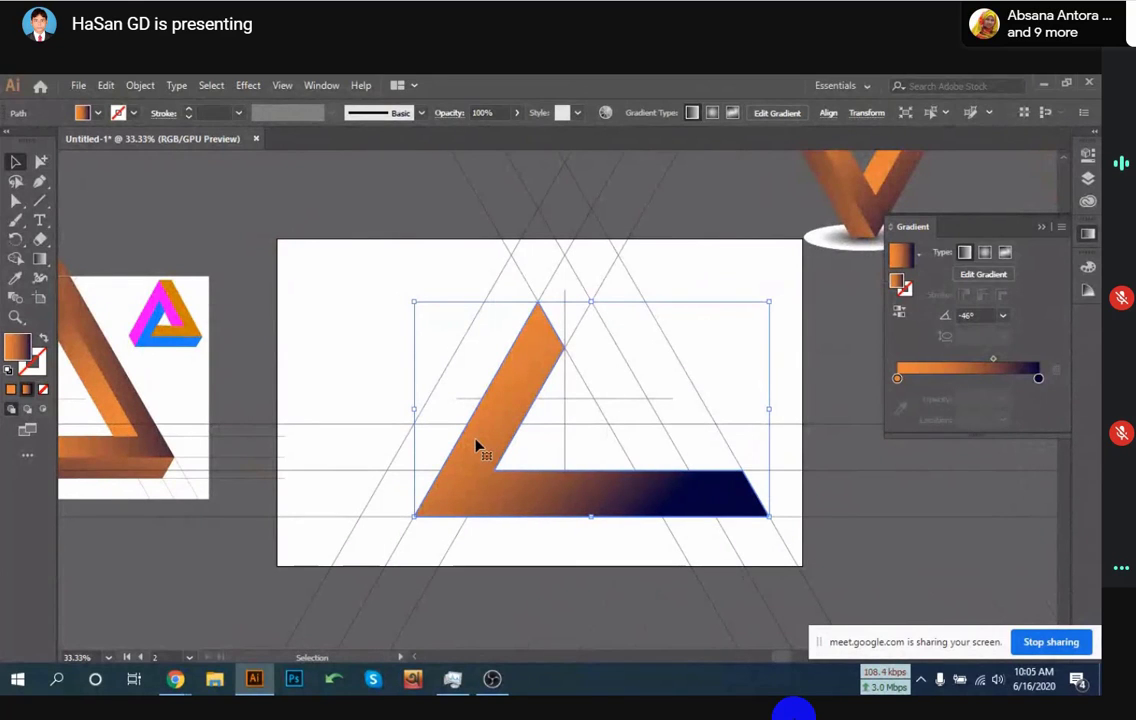
pyautogui.click(494, 550)
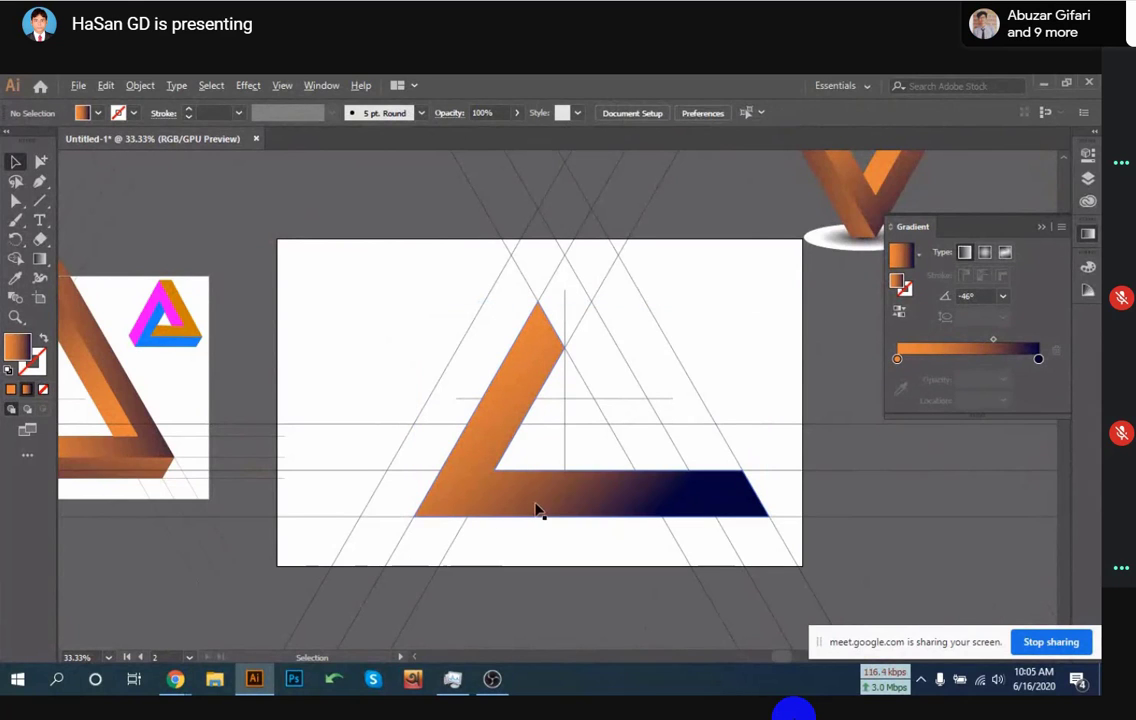
pyautogui.scroll(5, 535, 510)
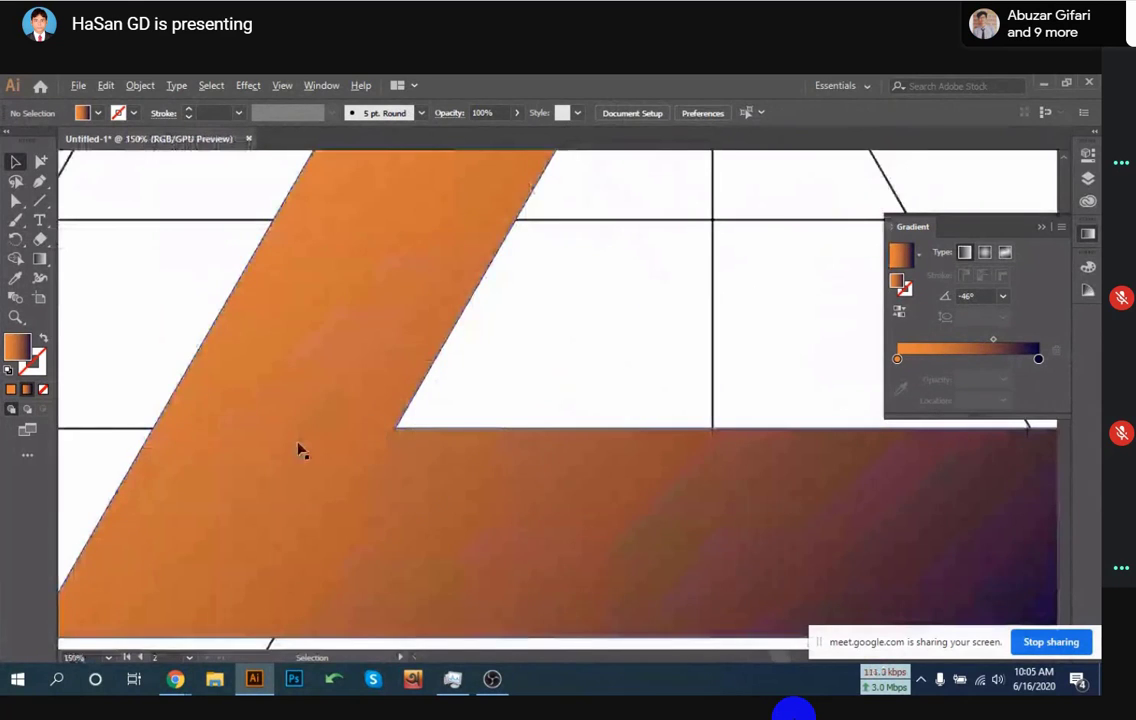
pyautogui.click(507, 451)
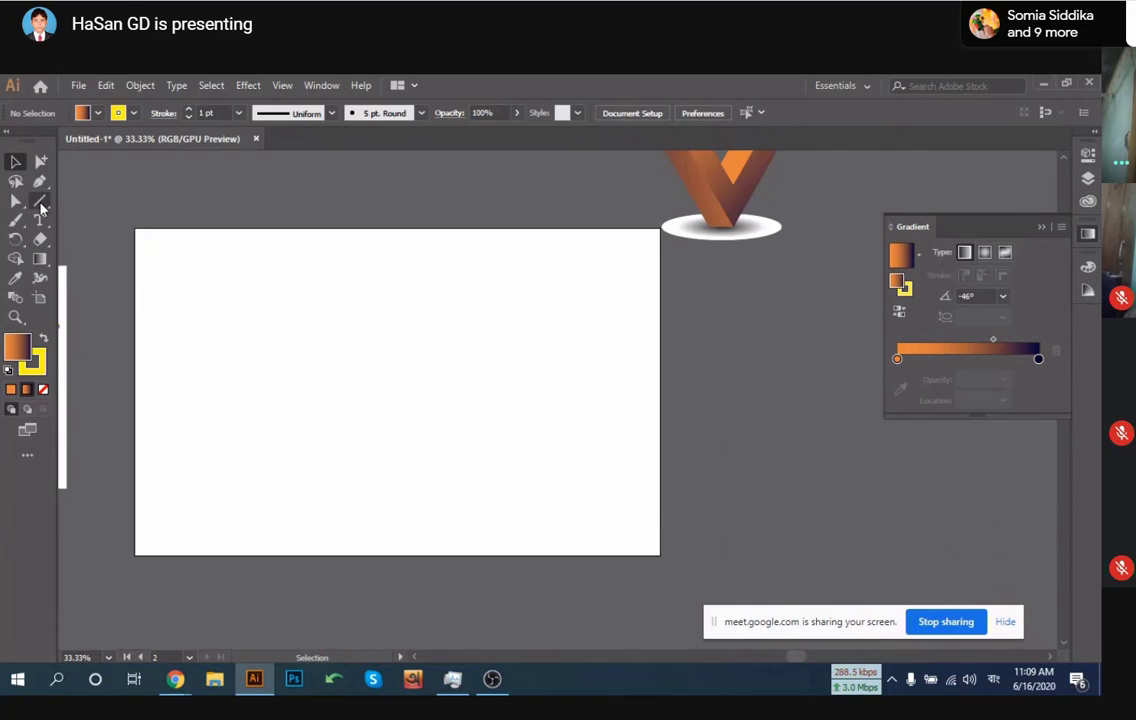
# Draw a small cross from one vertical and one horizontal line near the middle of the blank artboard
pyautogui.moveTo(40, 200); pyautogui.dragTo(107, 285)
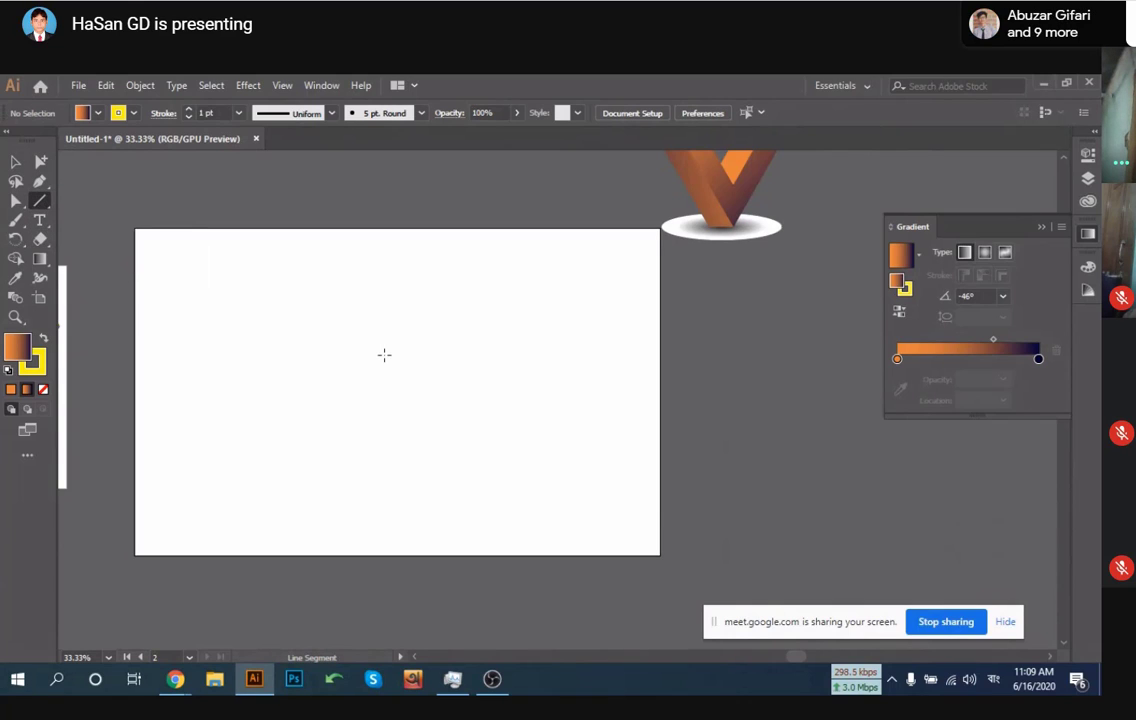
pyautogui.moveTo(384, 377)
pyautogui.mouseDown()
pyautogui.moveTo(383, 425)
pyautogui.moveTo(363, 400)
pyautogui.moveTo(415, 400)
pyautogui.mouseUp()
pyautogui.press('v')
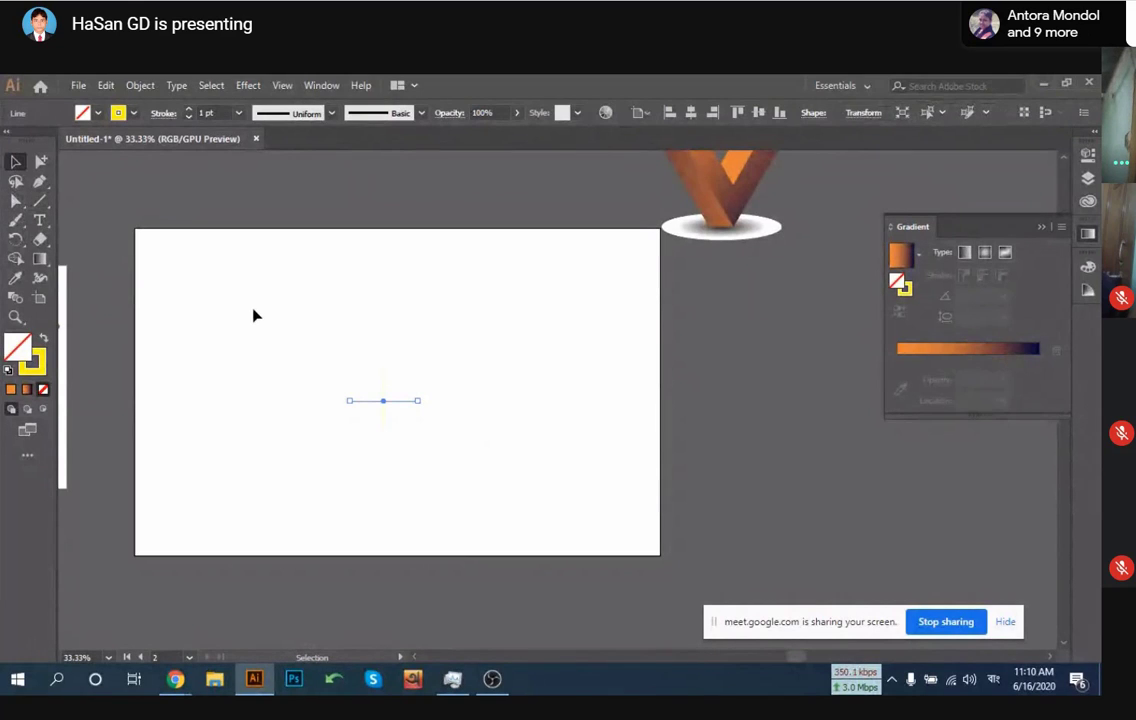
# Set the stroke colour of both lines of the cross to black and open the stroke weight choices
pyautogui.moveTo(252, 309); pyautogui.dragTo(460, 474)
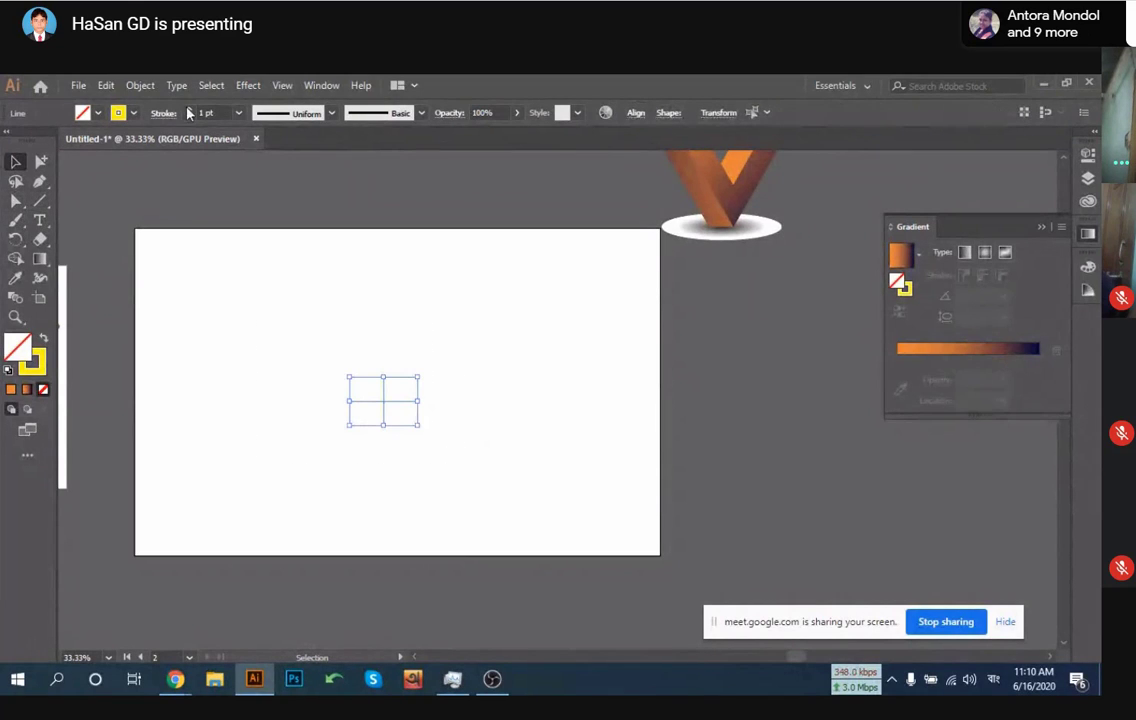
pyautogui.click(133, 112)
pyautogui.click(43, 139)
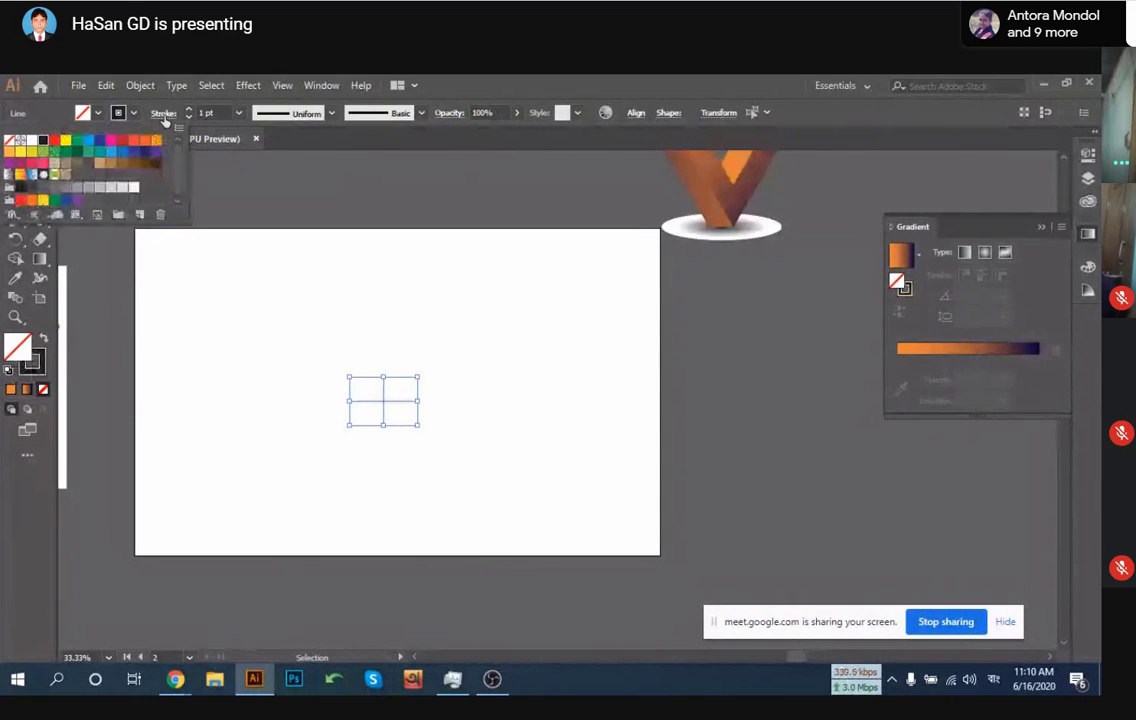
pyautogui.click(240, 113)
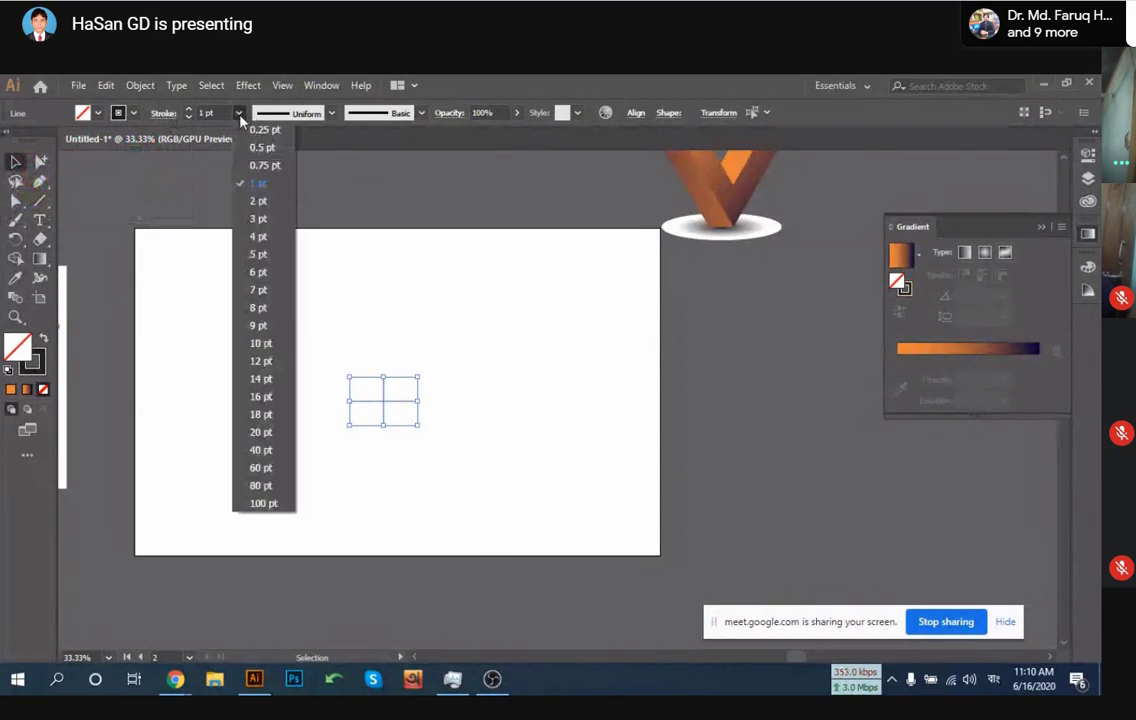
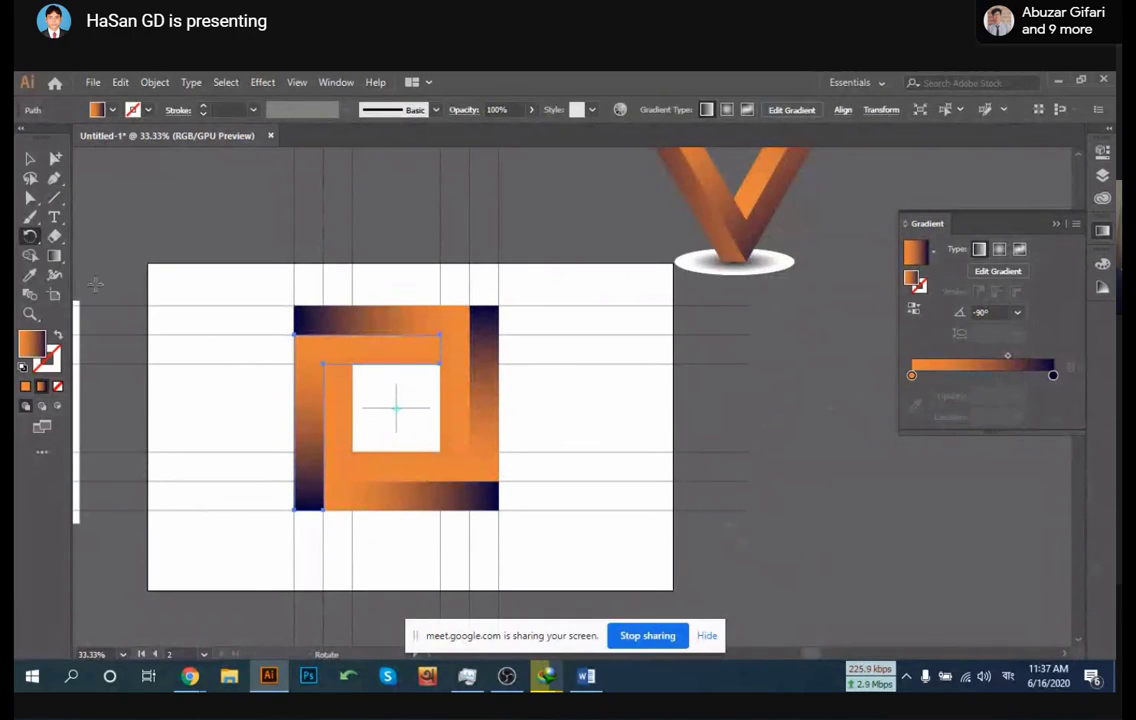
# Redraw the gradient on the square's upper-left arm from orange at its upper end down to navy, at about -89.3°
pyautogui.click(30, 158)
pyautogui.click(601, 477)
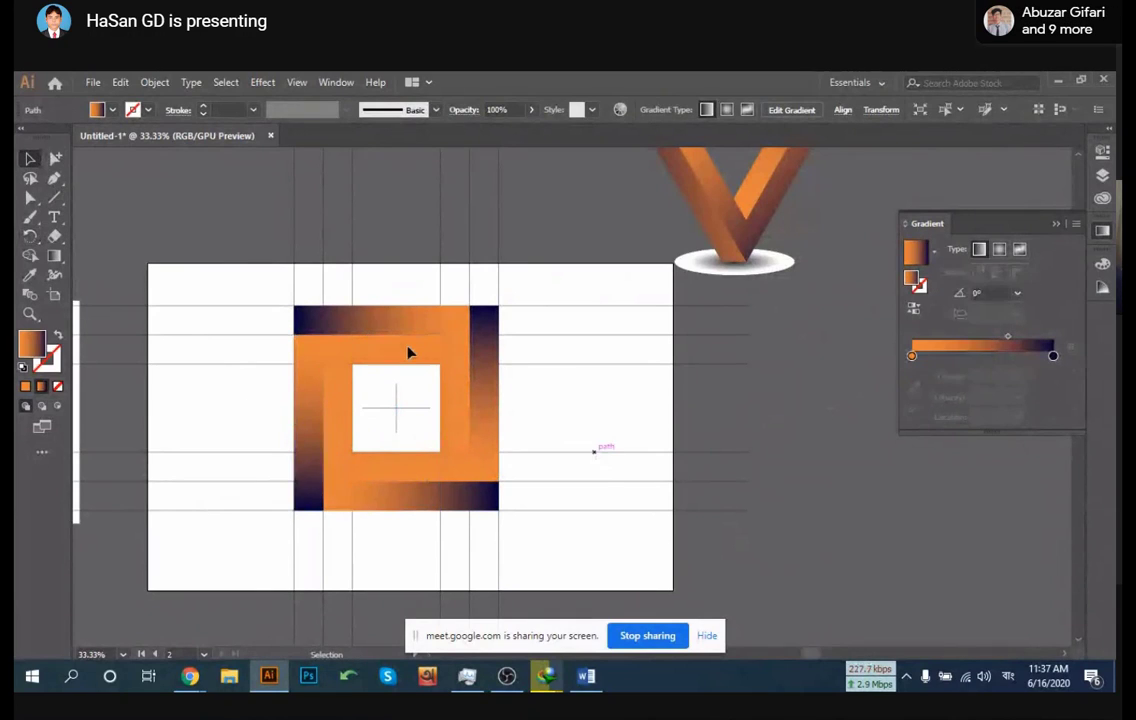
pyautogui.click(408, 352)
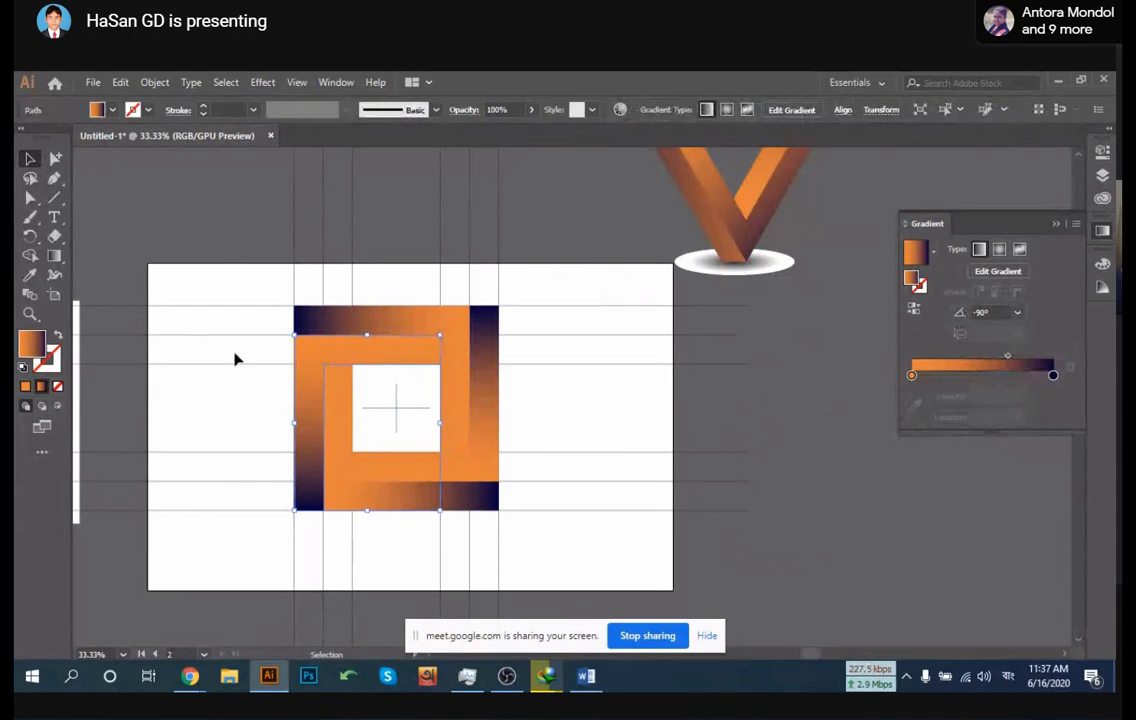
pyautogui.click(54, 255)
pyautogui.moveTo(270, 360); pyautogui.dragTo(277, 497)
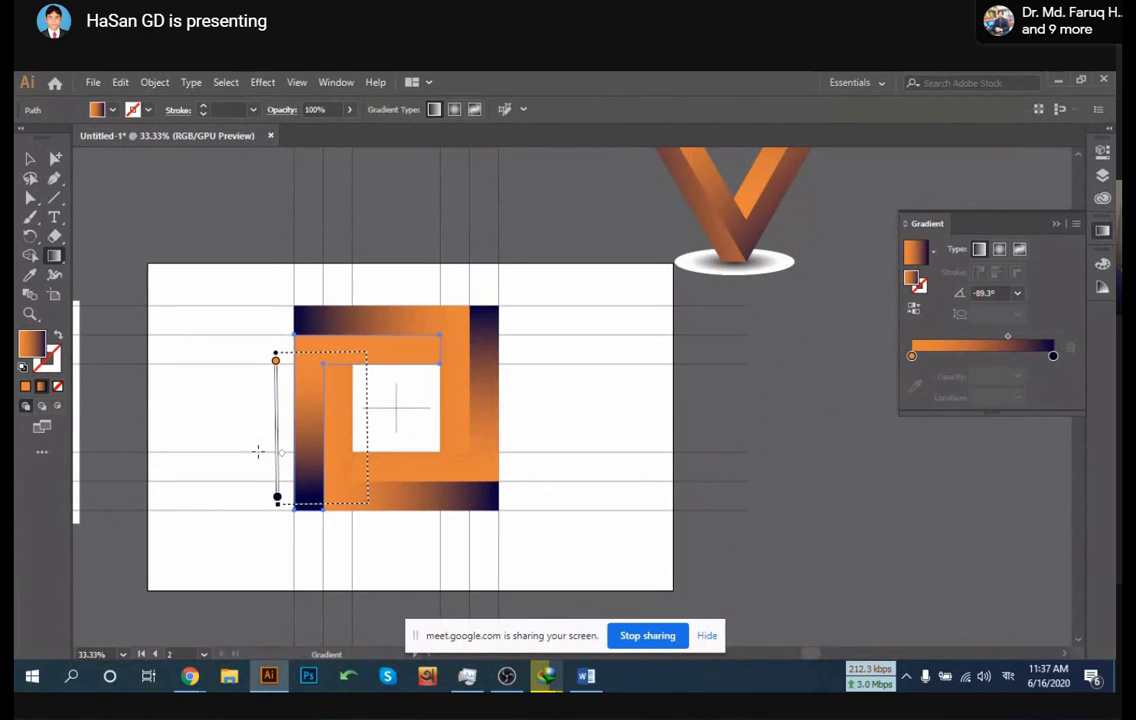
pyautogui.press('v')
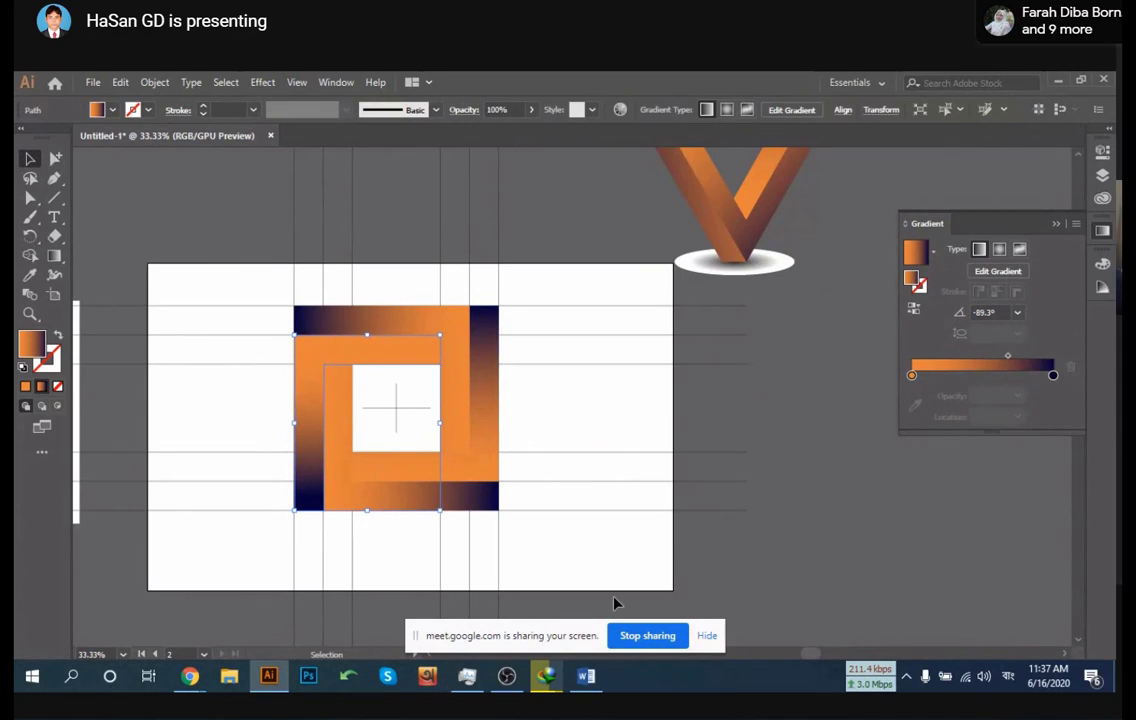
pyautogui.click(598, 520)
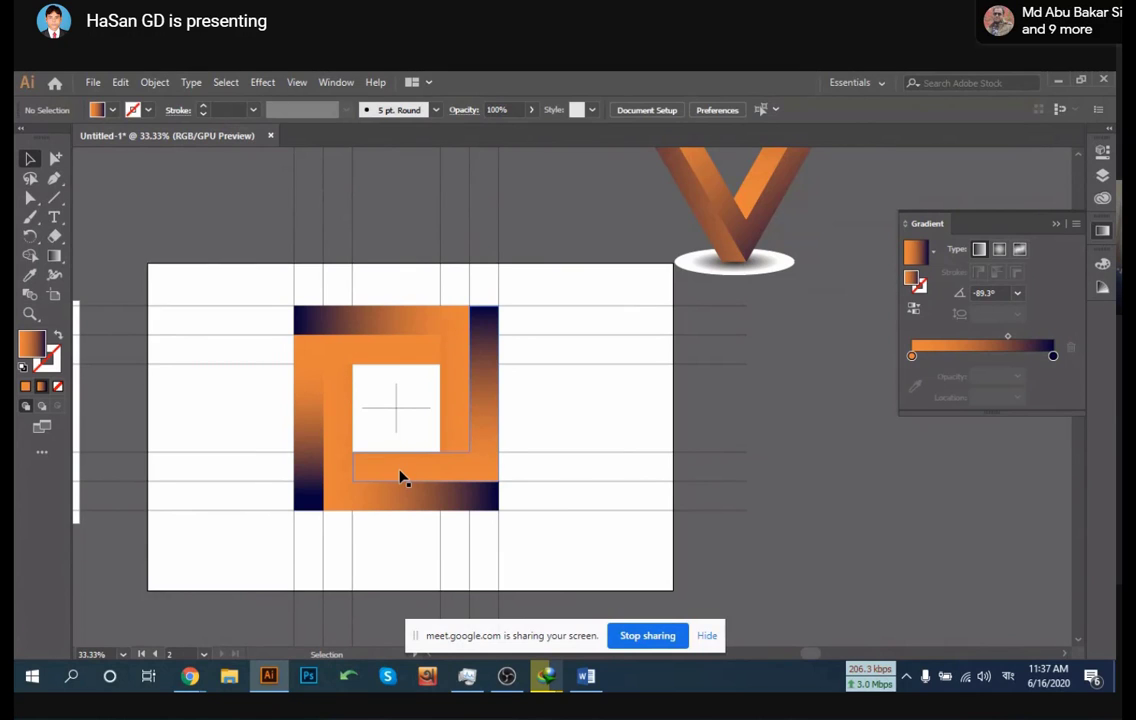
# Select all four arms of the square and reverse their gradient so it runs from navy to orange
pyautogui.click(346, 457)
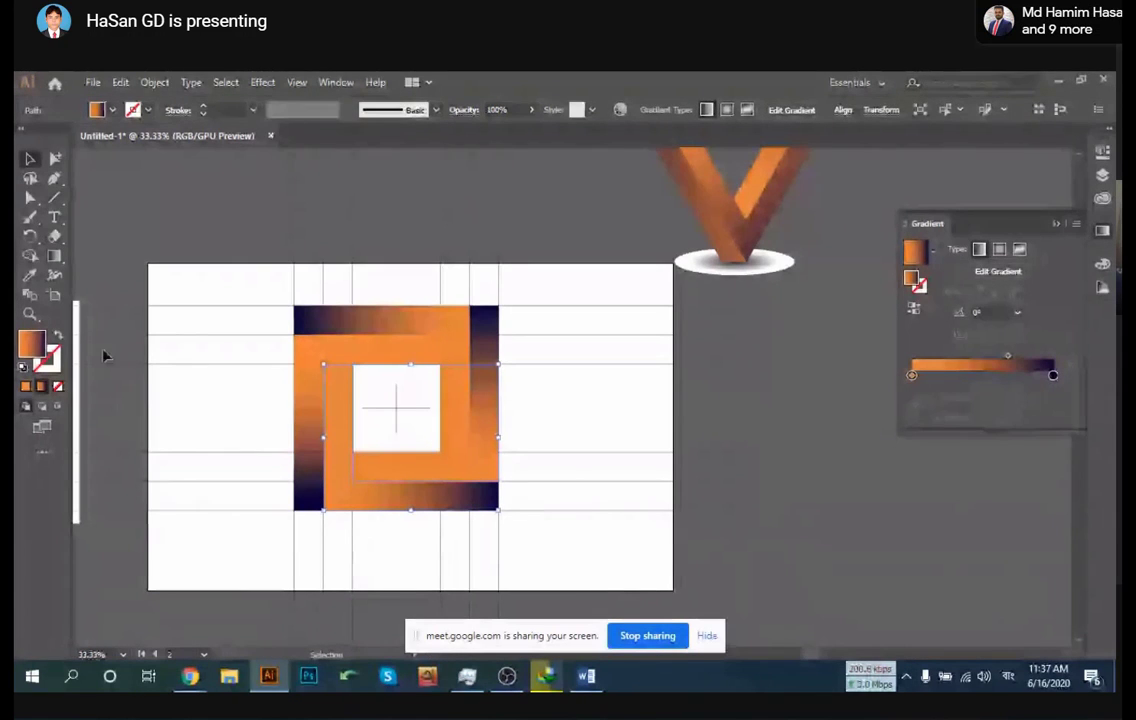
pyautogui.hotkey('ctrl', 'a')
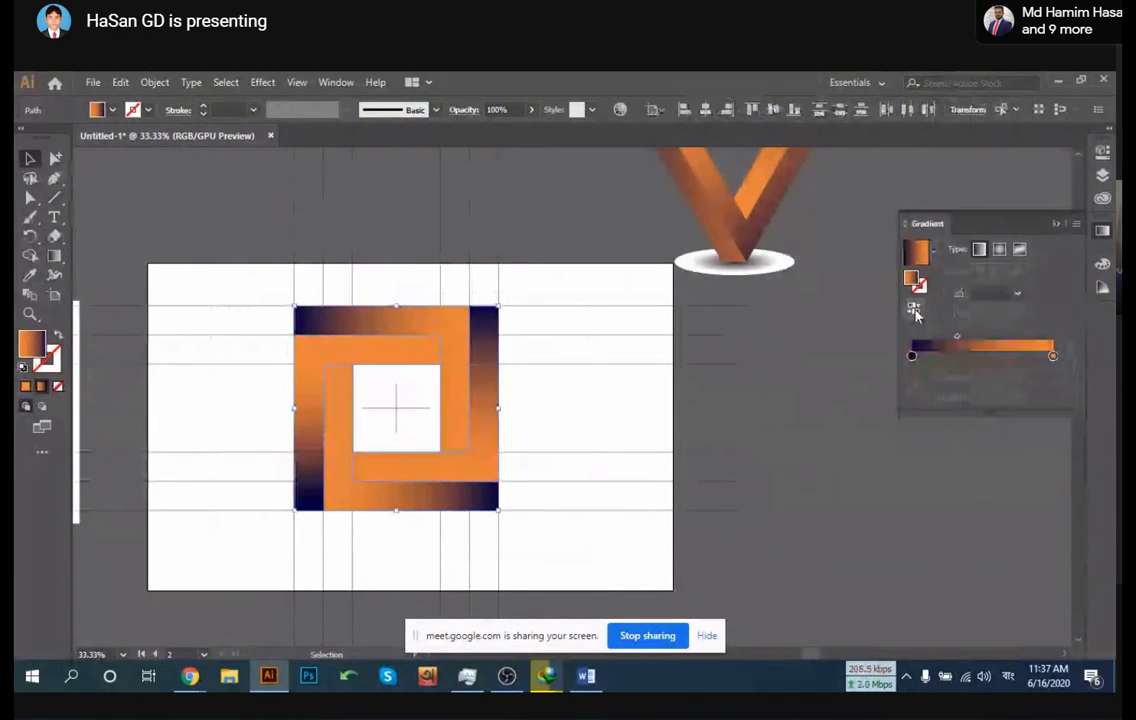
pyautogui.click(914, 309)
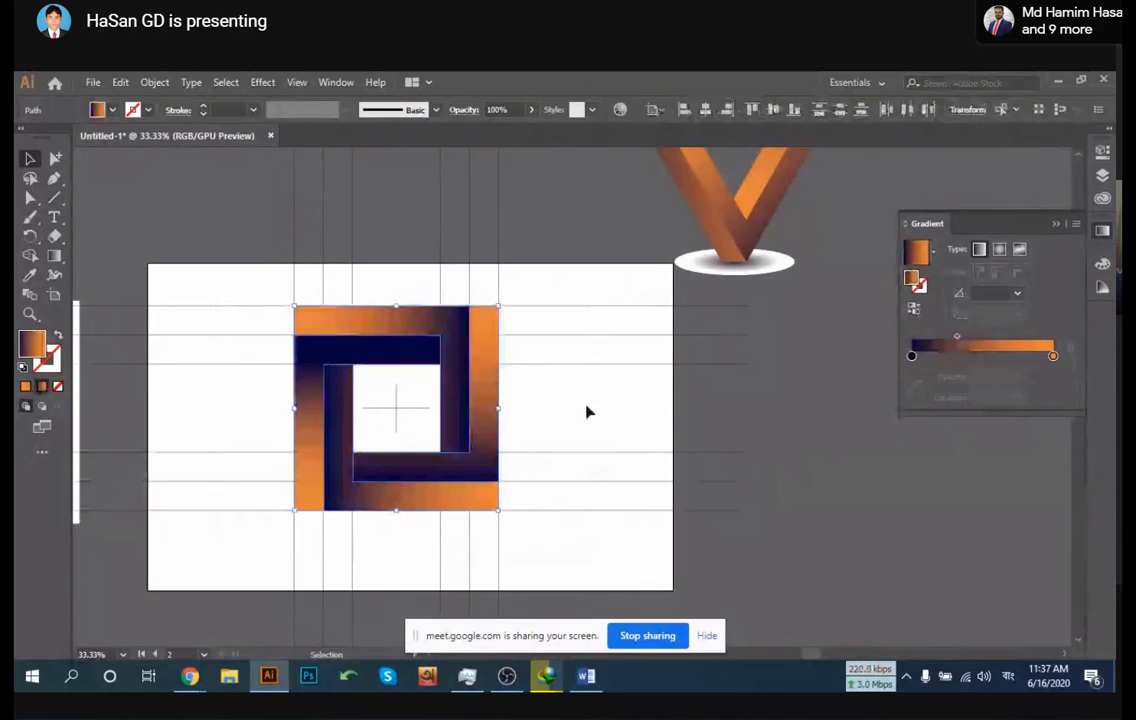
# Delete three of the square's four arms, keeping only the lower-left L-shaped arm, and select it
pyautogui.click(587, 412)
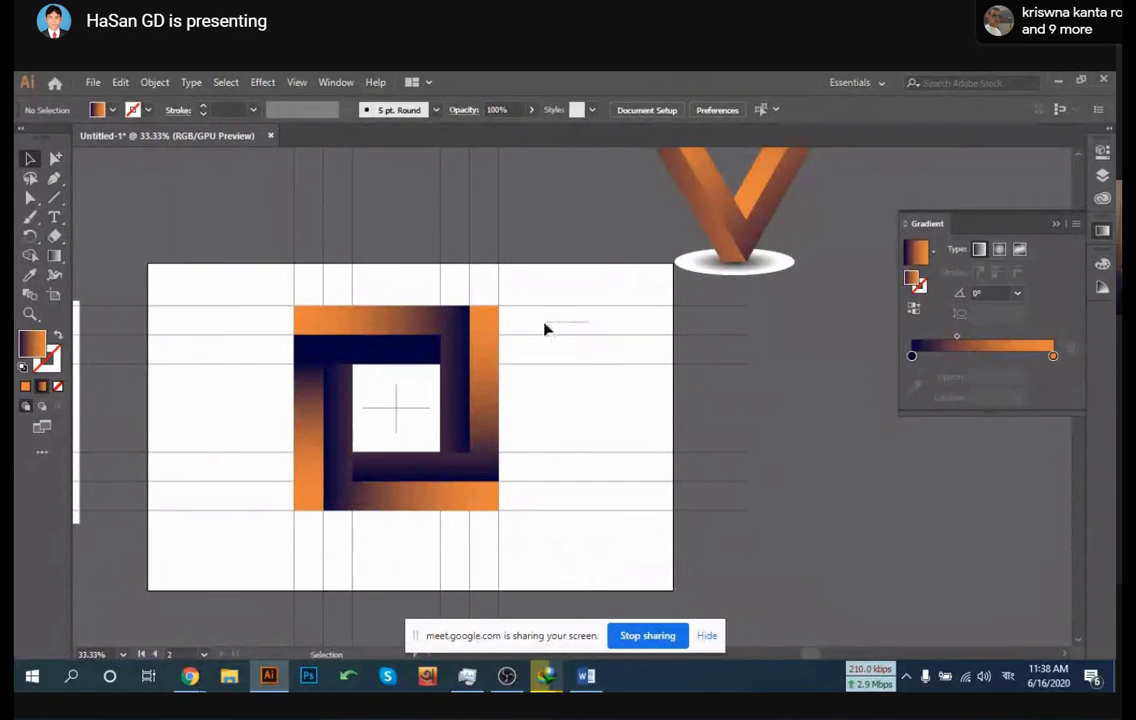
pyautogui.click(439, 388)
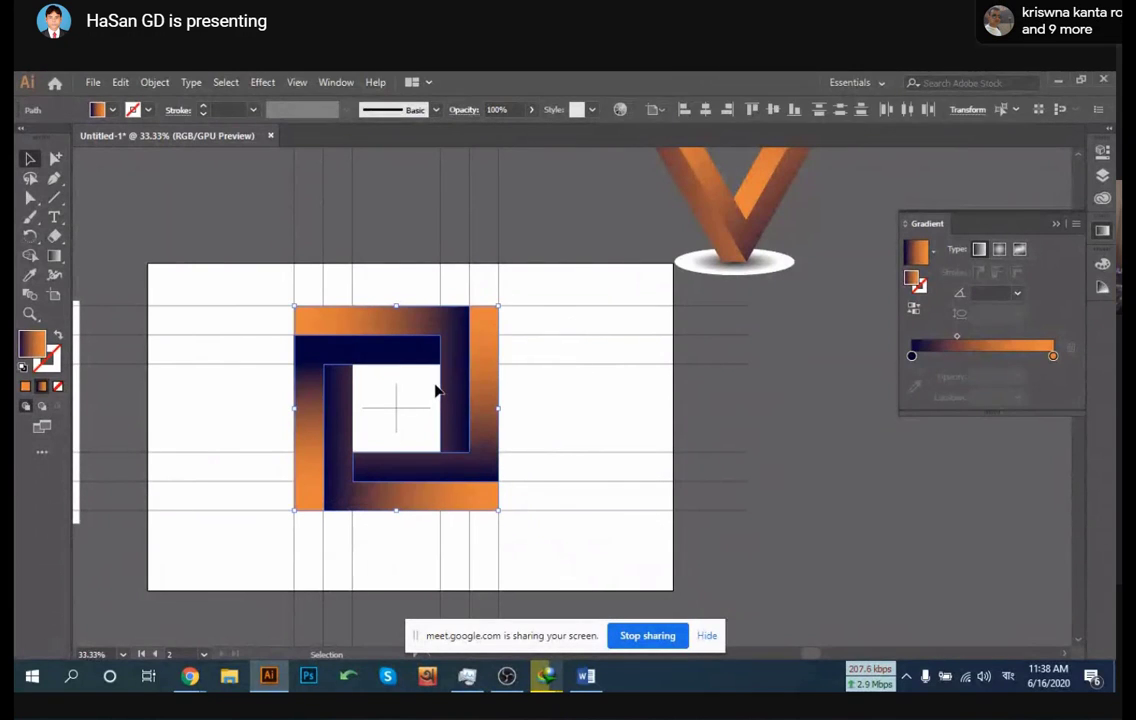
pyautogui.press('Delete')
pyautogui.click(494, 508)
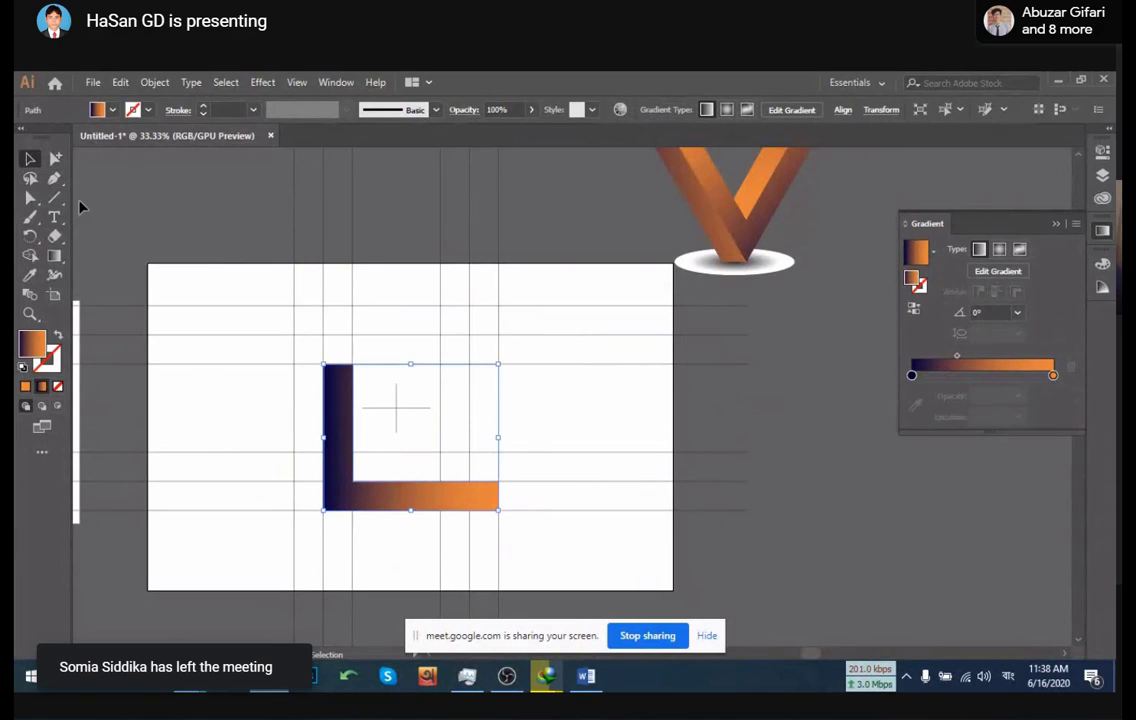
# Move the lower-right corner point of the L-shaped arm one construction line inward so that end is cut diagonally
pyautogui.click(30, 178)
pyautogui.scroll(2, 632, 472)
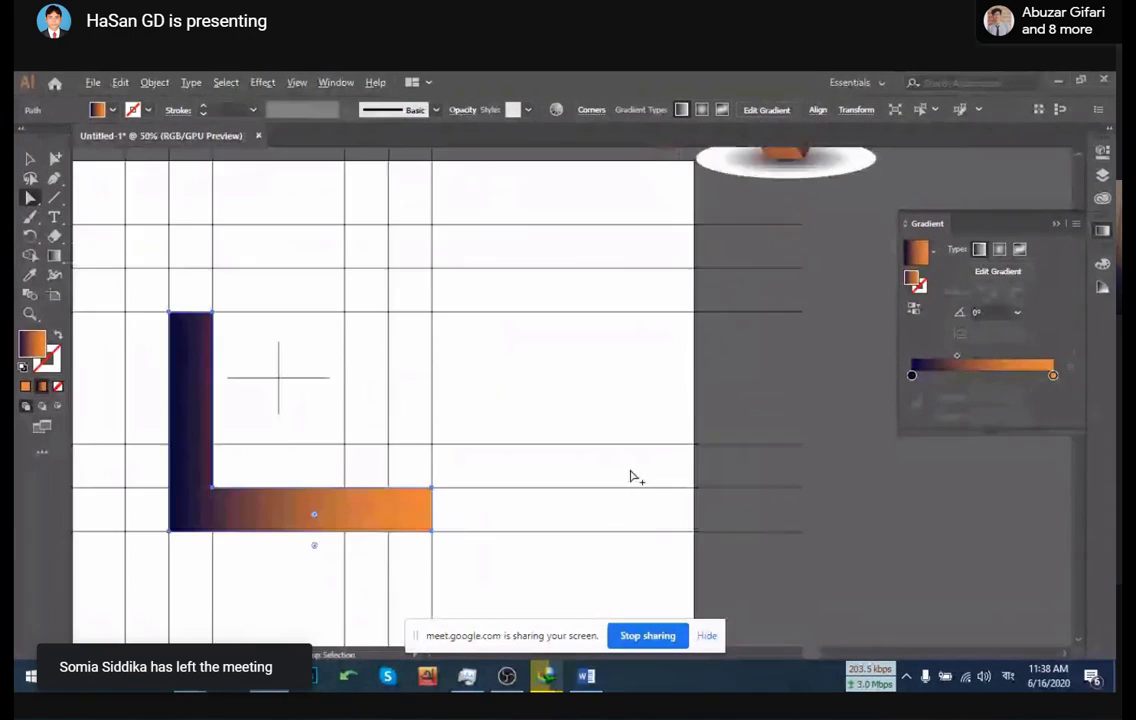
pyautogui.moveTo(530, 483); pyautogui.dragTo(654, 401)
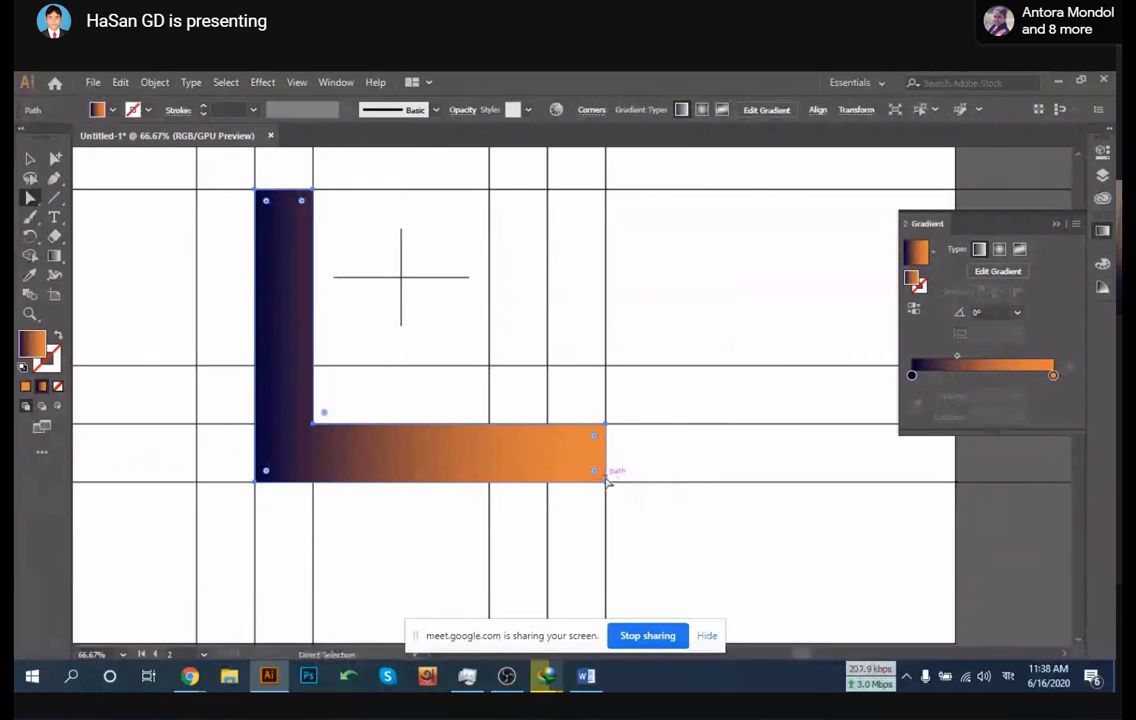
pyautogui.moveTo(606, 481); pyautogui.dragTo(553, 488)
pyautogui.scroll(6, 553, 488)
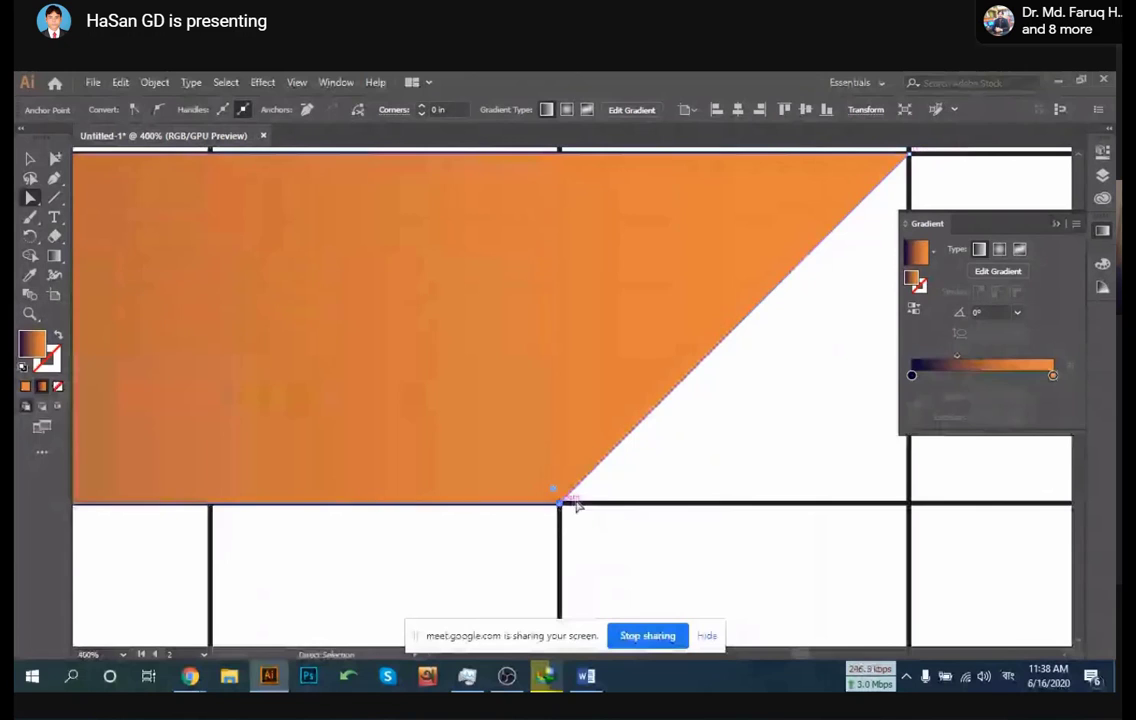
pyautogui.scroll(-4, 576, 506)
pyautogui.scroll(-5, 616, 494)
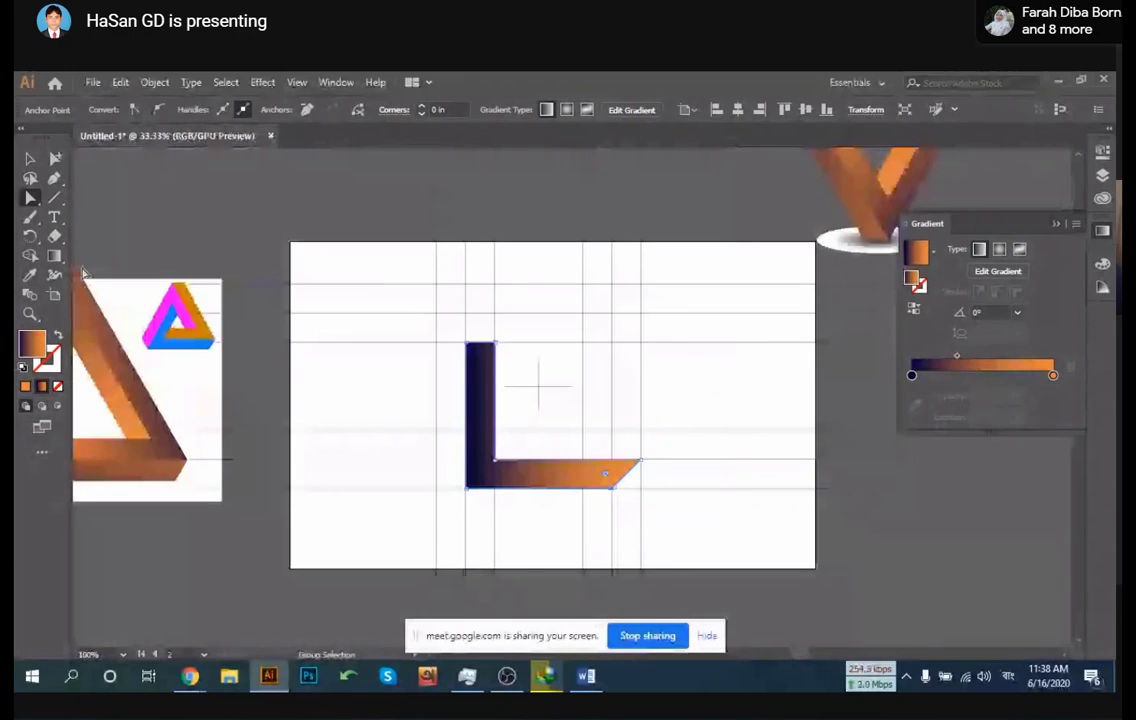
# Copy the bevelled arm rotated 90° about the cross's centre and repeat the copy twice to complete the square
pyautogui.press('v')
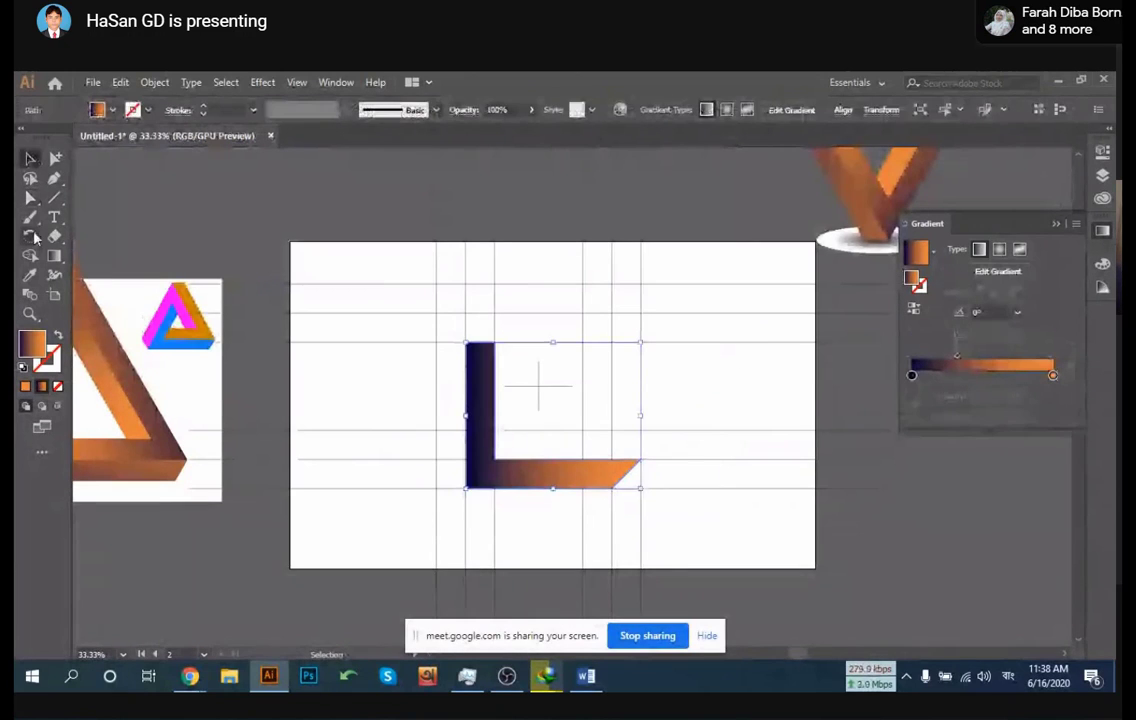
pyautogui.click(31, 236)
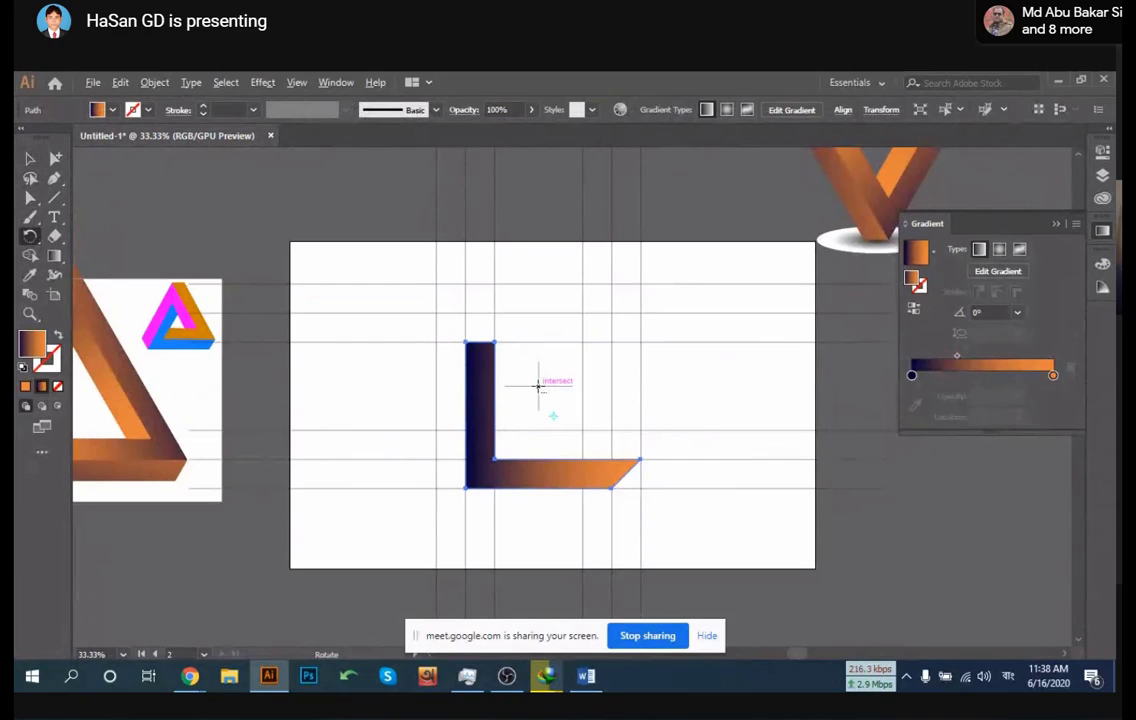
pyautogui.keyDown('alt'); pyautogui.click(538, 385); pyautogui.keyUp('alt')
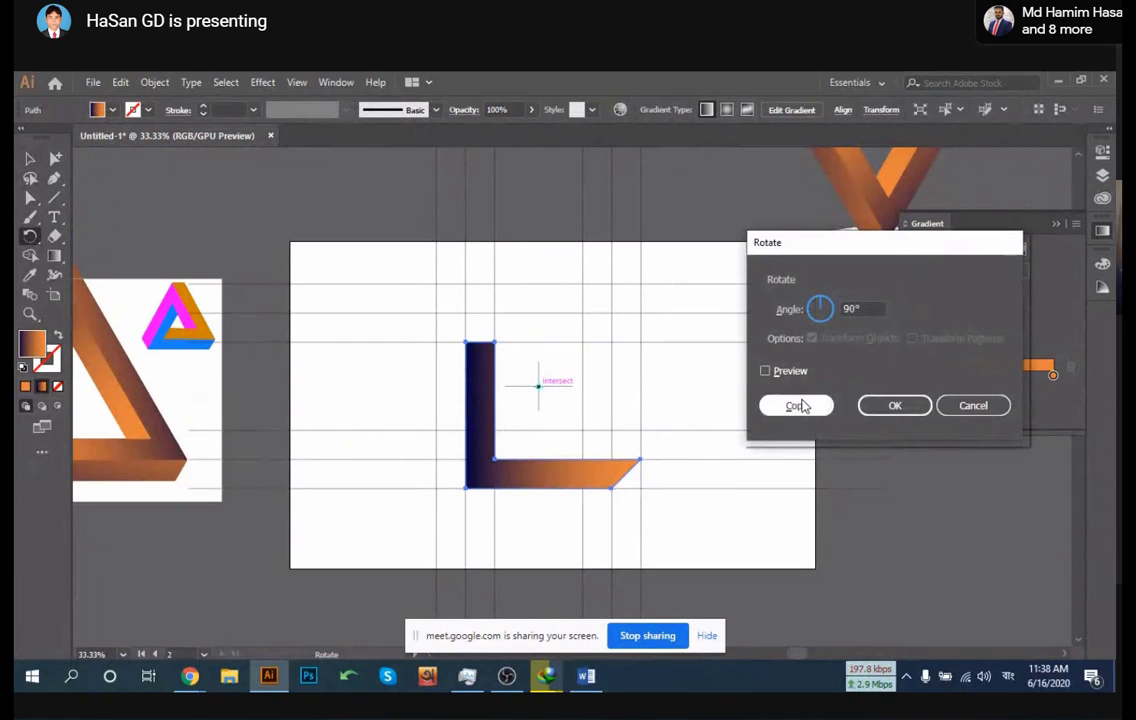
pyautogui.click(796, 405)
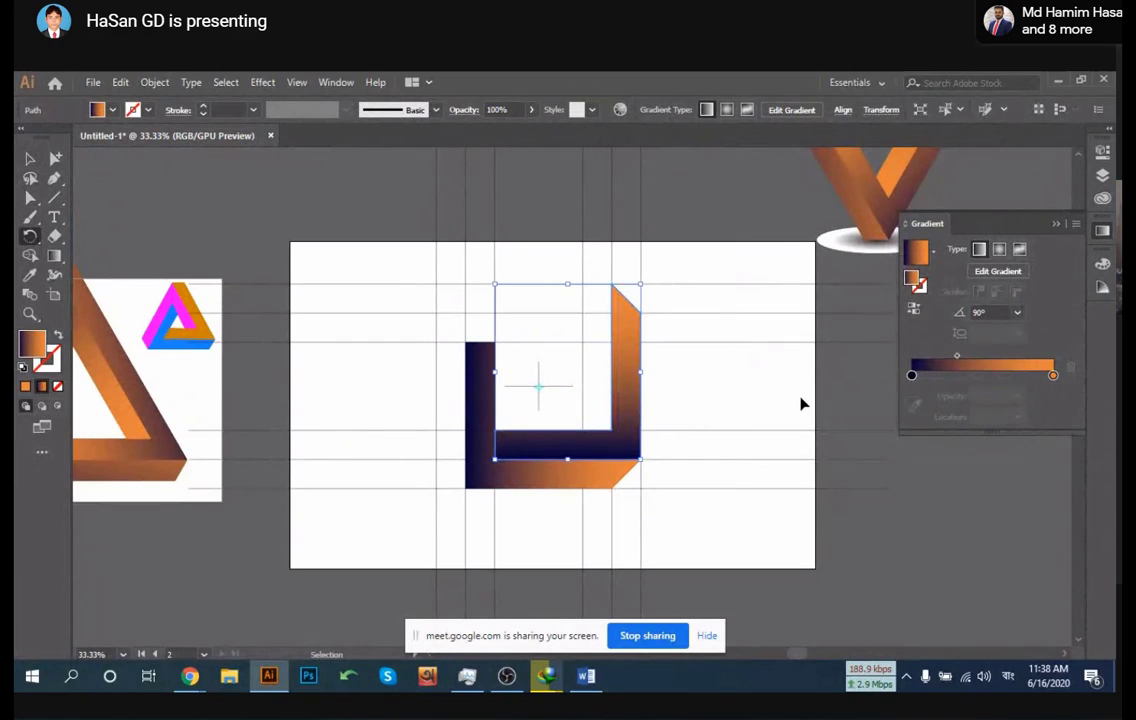
pyautogui.hotkey('ctrl', 'd')
pyautogui.hotkey('ctrl', 'd')
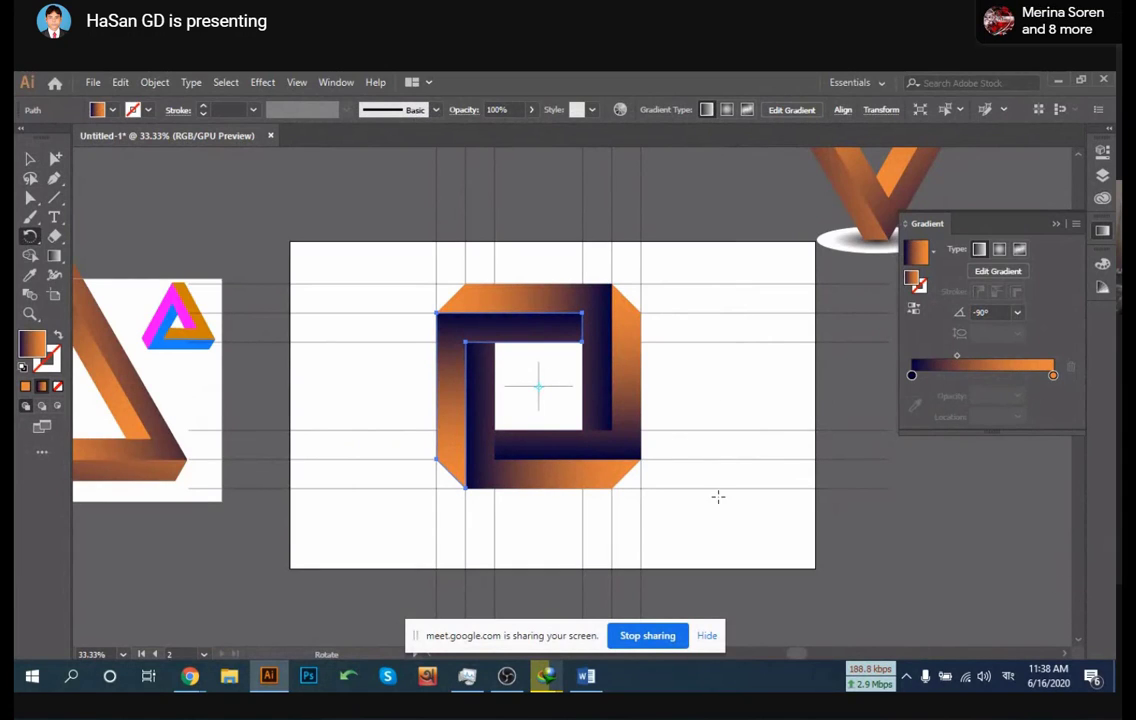
pyautogui.press('v')
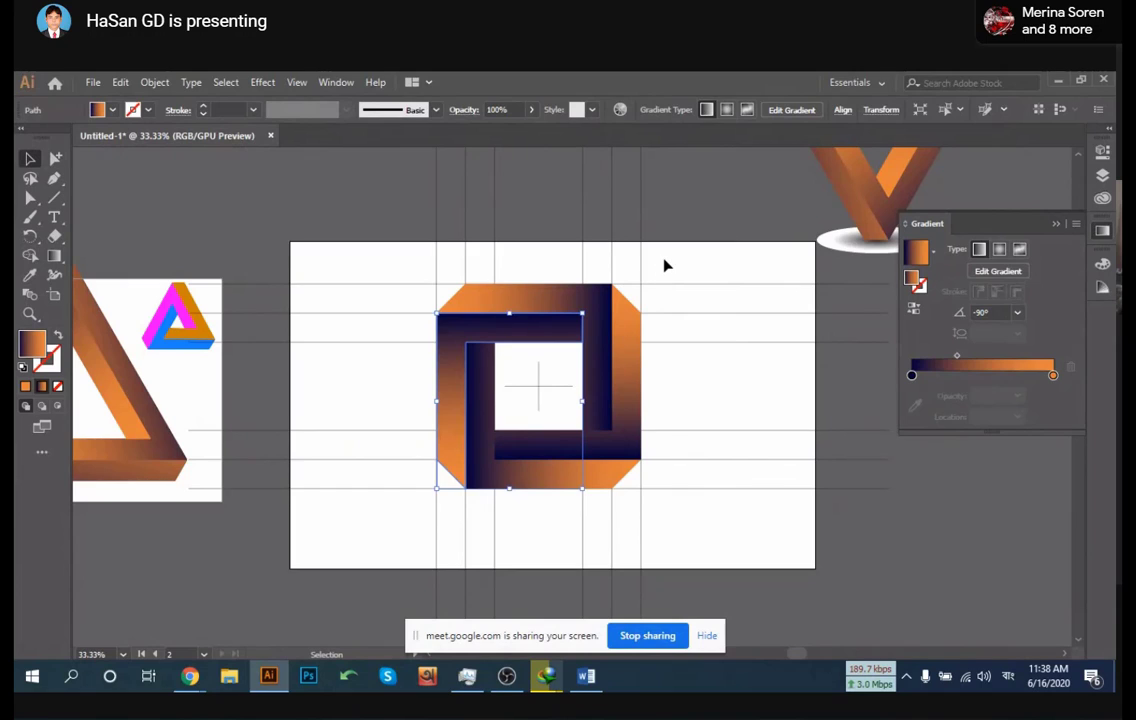
pyautogui.click(666, 264)
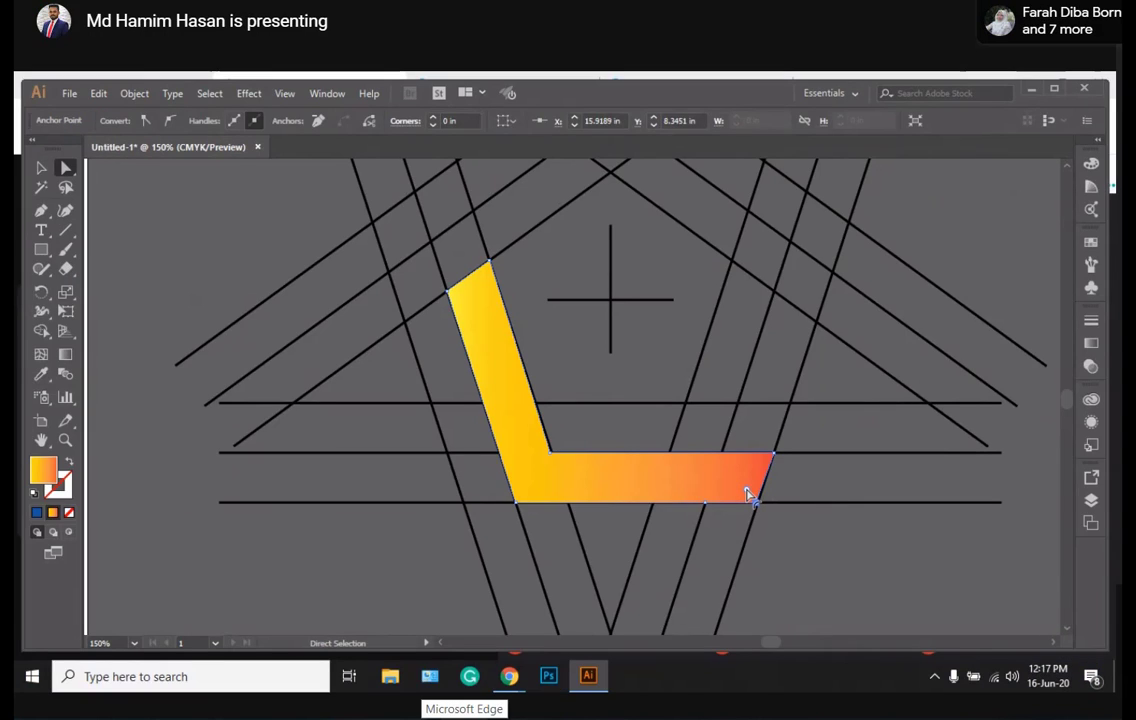
# Round the lower-right corner of the yellow-orange pentagon arm to a radius of about 0.43 in
pyautogui.moveTo(745, 493); pyautogui.dragTo(725, 471)
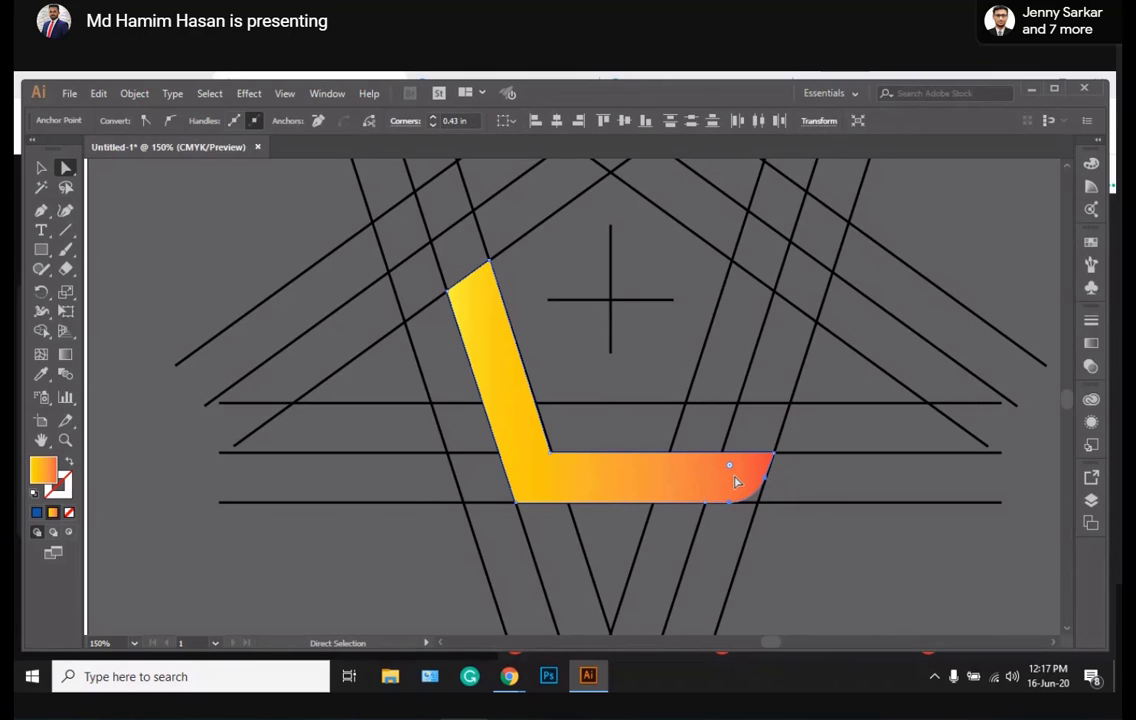
pyautogui.click(41, 168)
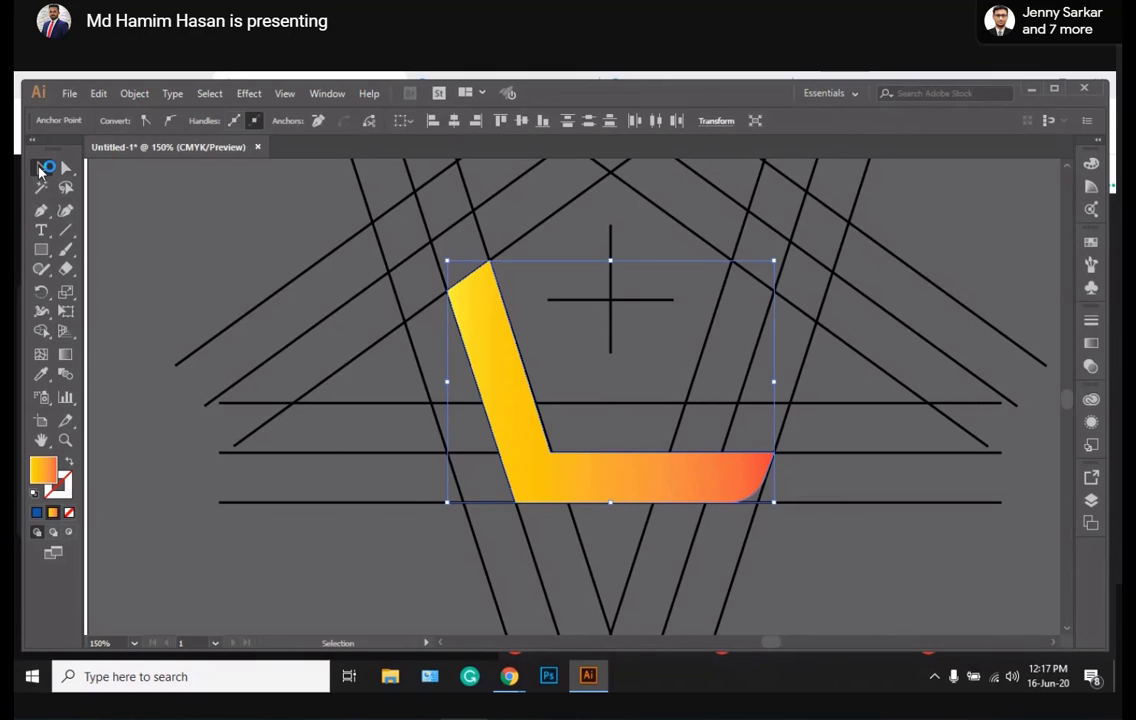
pyautogui.click(791, 277)
# Select the rounded arm and make a copy of it rotated 72° about the centre of the cross
pyautogui.click(520, 490)
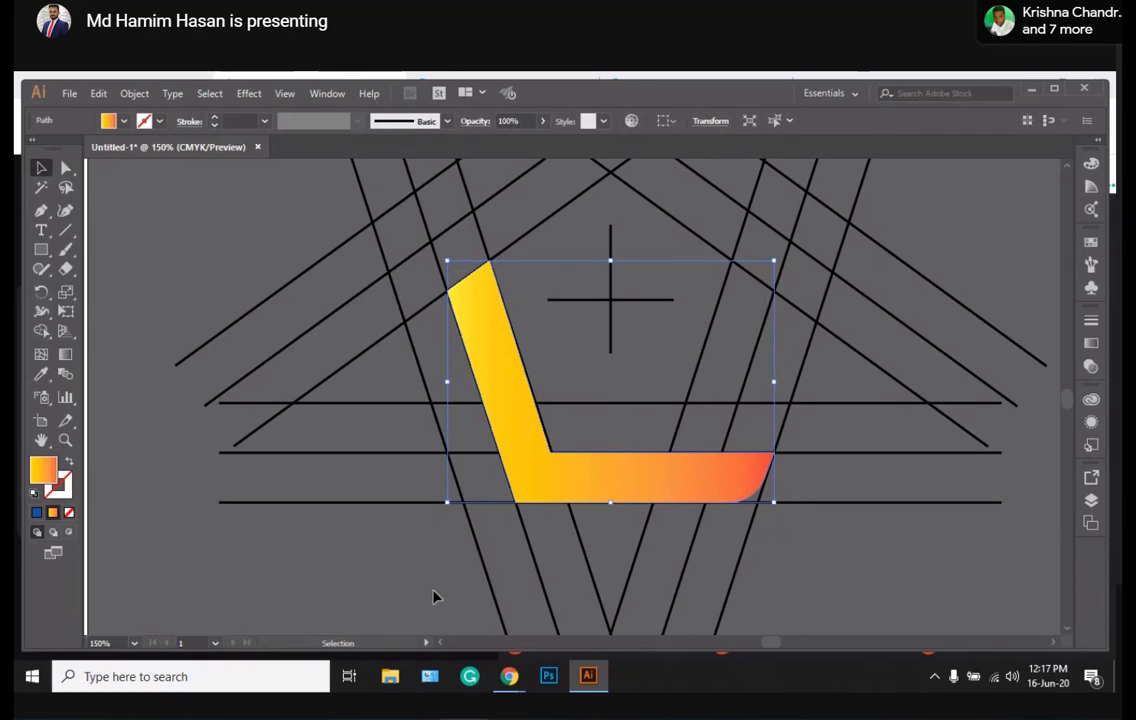
pyautogui.click(41, 293)
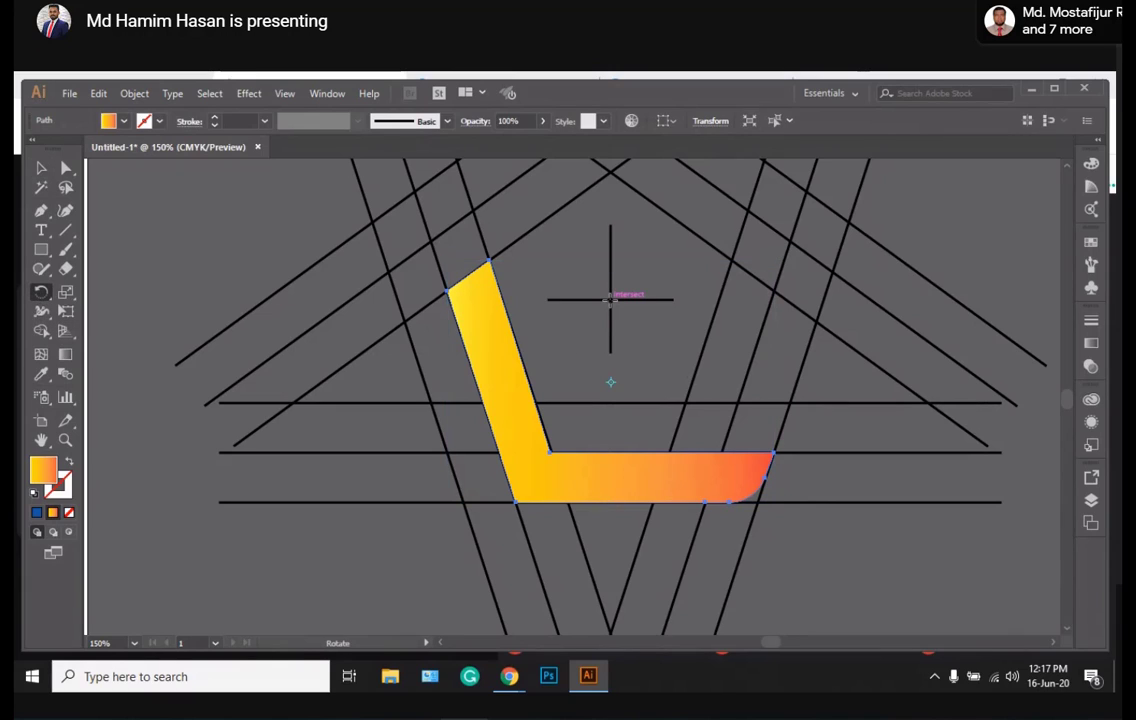
pyautogui.keyDown('alt'); pyautogui.click(610, 300); pyautogui.keyUp('alt')
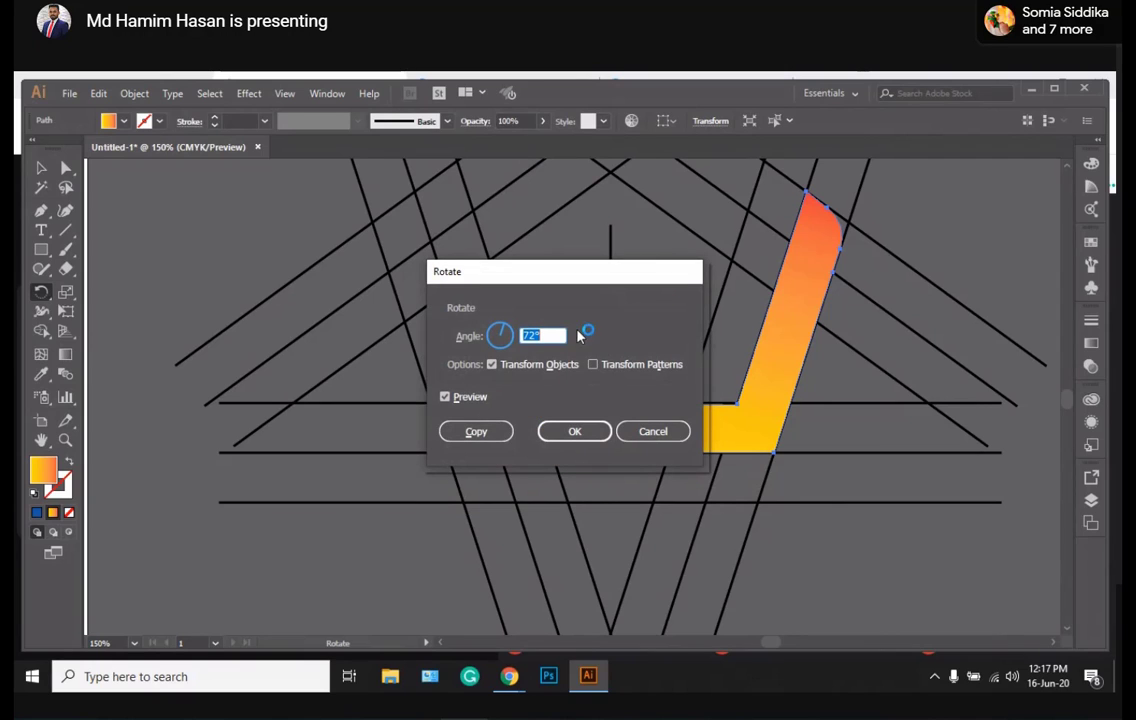
pyautogui.click(479, 433)
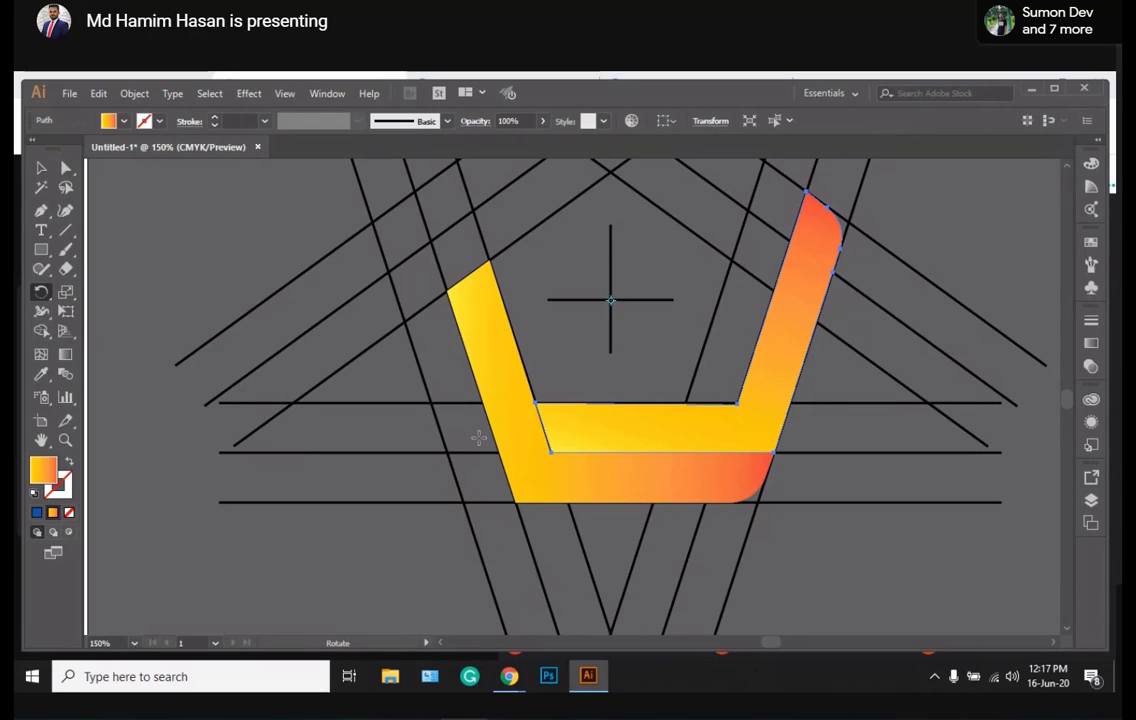
pyautogui.press('v')
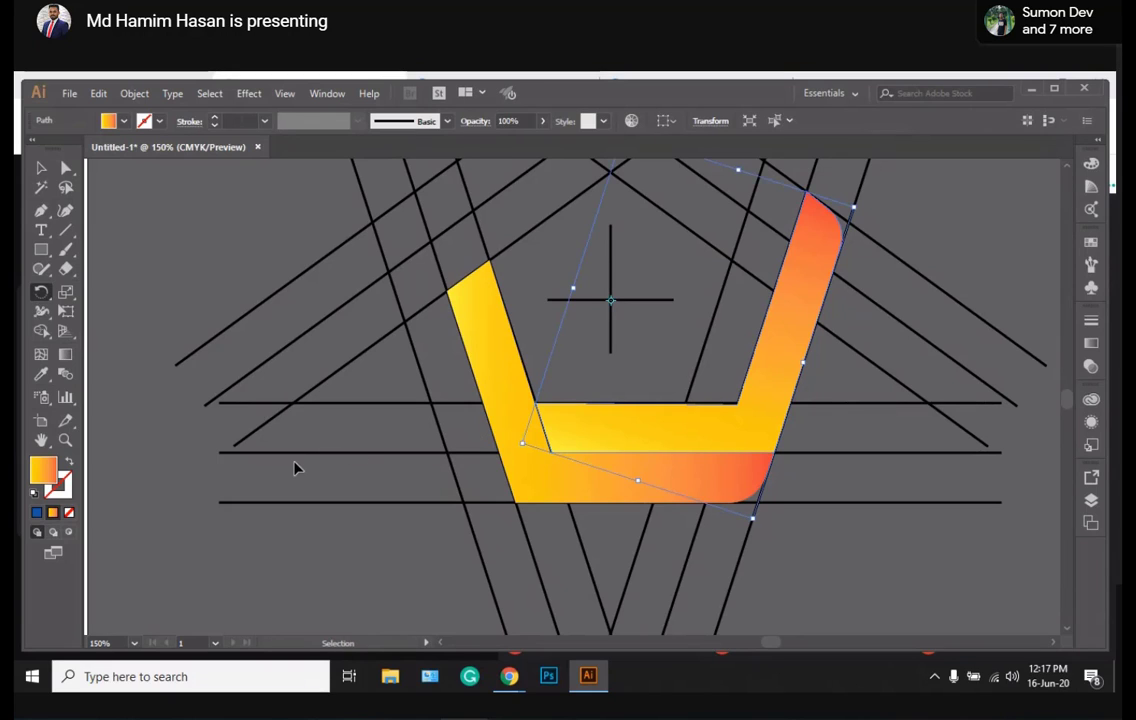
# Repeat the rotated copy three more times to close the five-armed pentagon and deselect it
pyautogui.hotkey('ctrl', 'd')
pyautogui.hotkey('ctrl', 'd')
pyautogui.hotkey('ctrl', 'd')
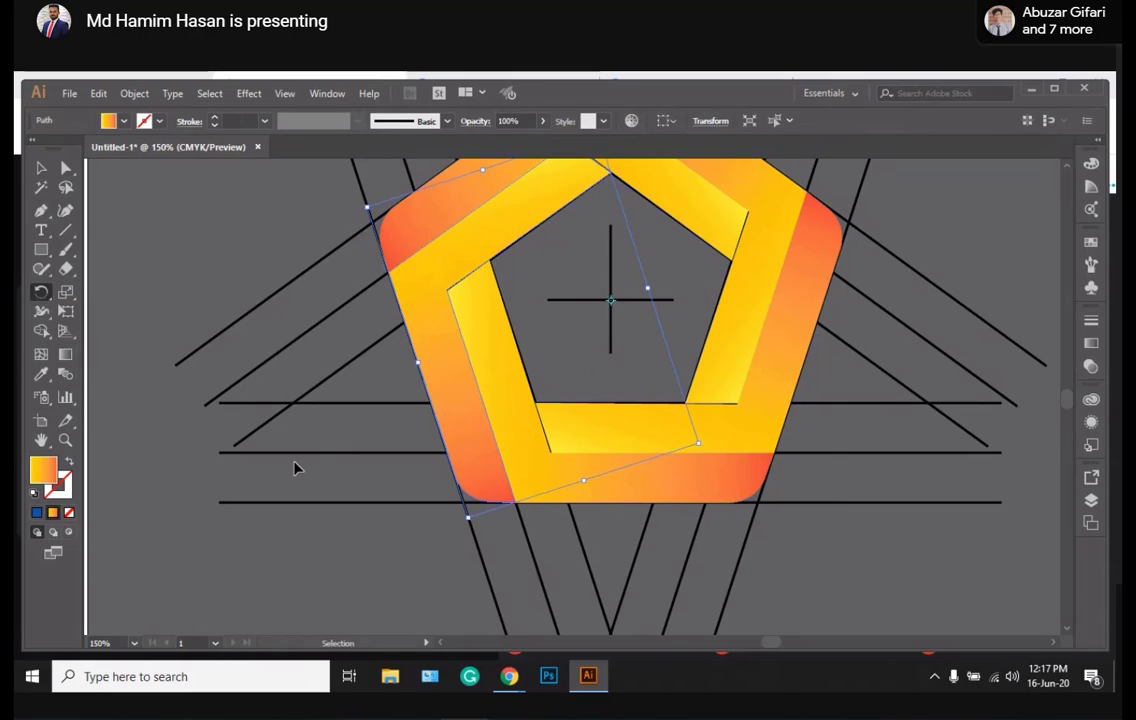
pyautogui.click(375, 489)
pyautogui.click(556, 492)
pyautogui.hotkey('ctrl', '-')
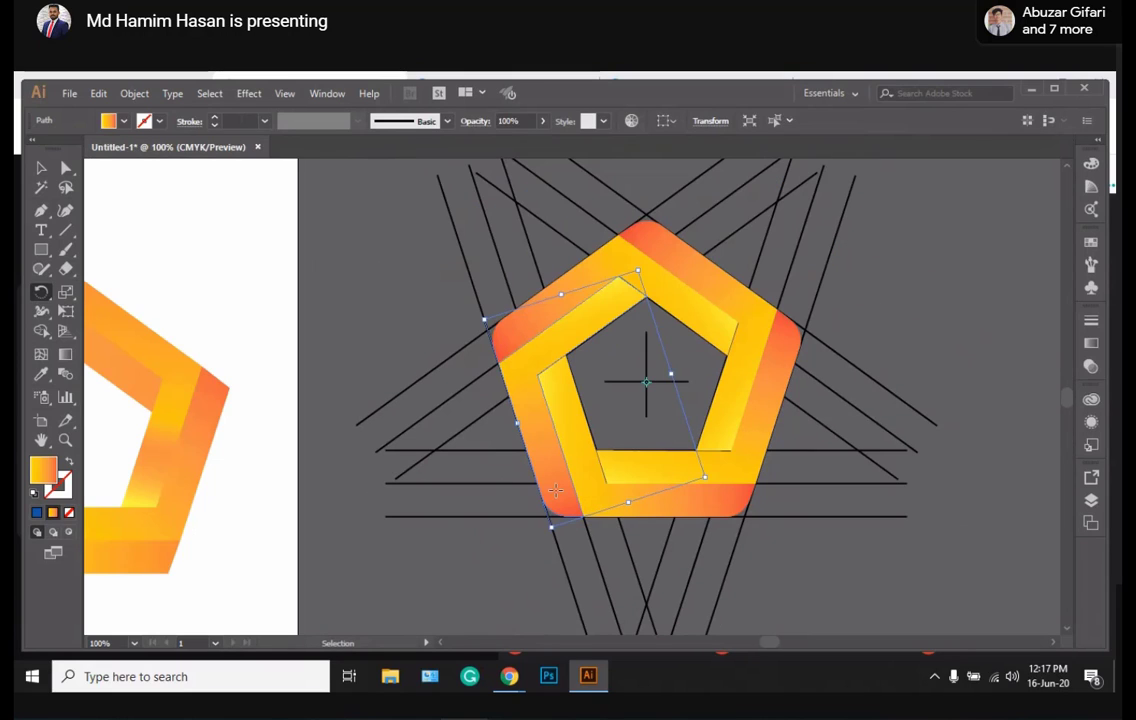
pyautogui.press('r')
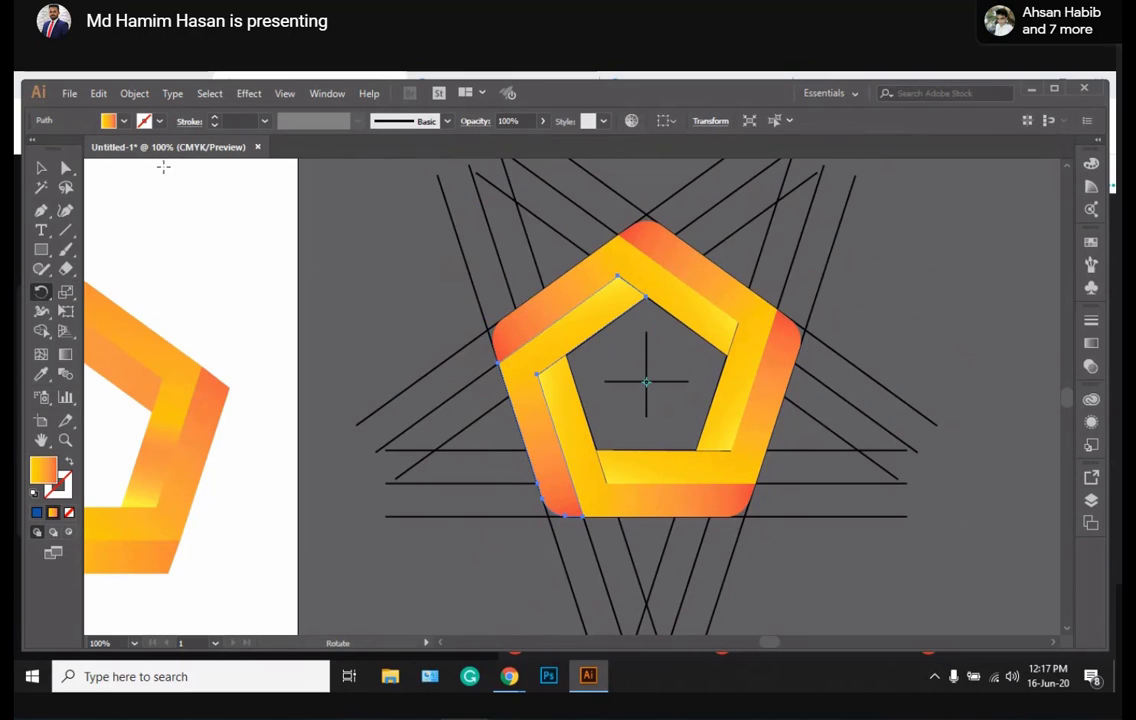
pyautogui.click(40, 167)
pyautogui.click(360, 314)
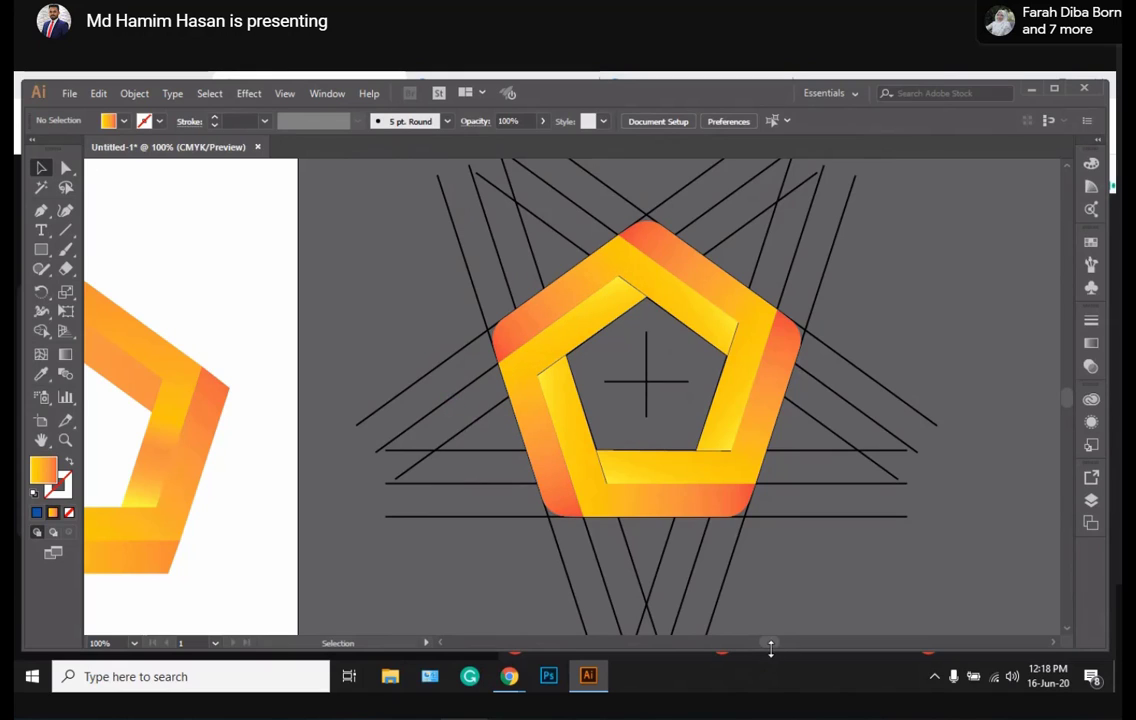
# Scale the older sharp-cornered pentagon on the artboard down to about 60% and move it into the artboard's upper-left area
pyautogui.moveTo(771, 650); pyautogui.dragTo(757, 652)
pyautogui.moveTo(499, 190); pyautogui.dragTo(147, 614)
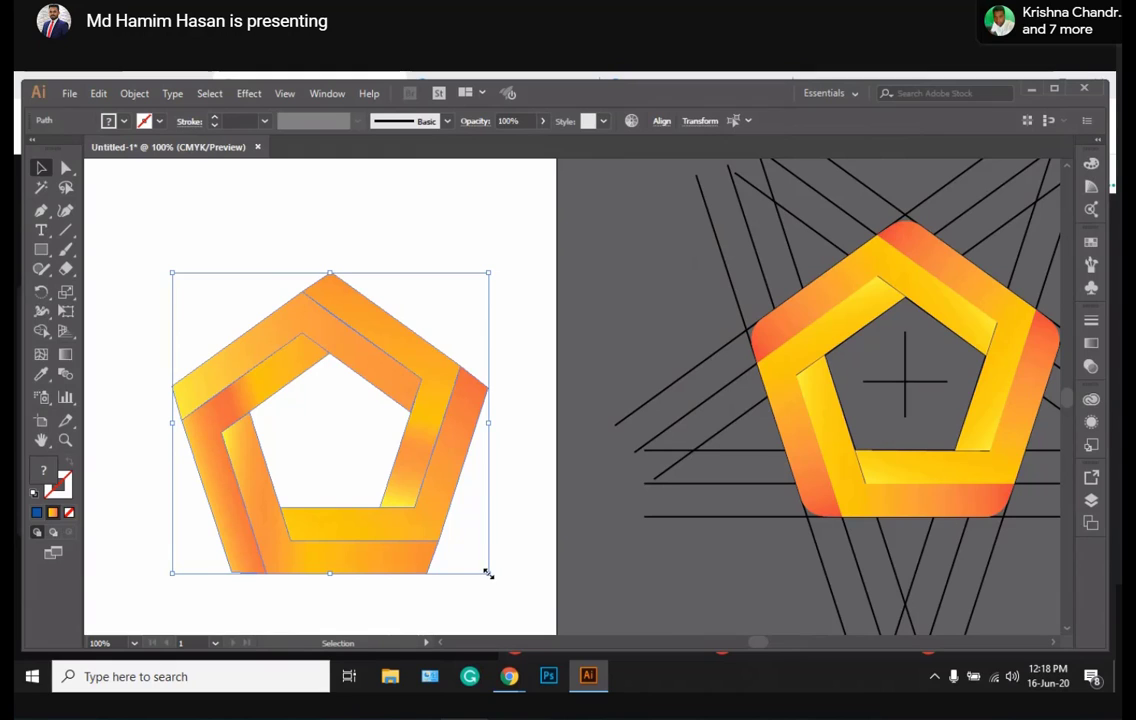
pyautogui.moveTo(487, 573); pyautogui.dragTo(360, 450)
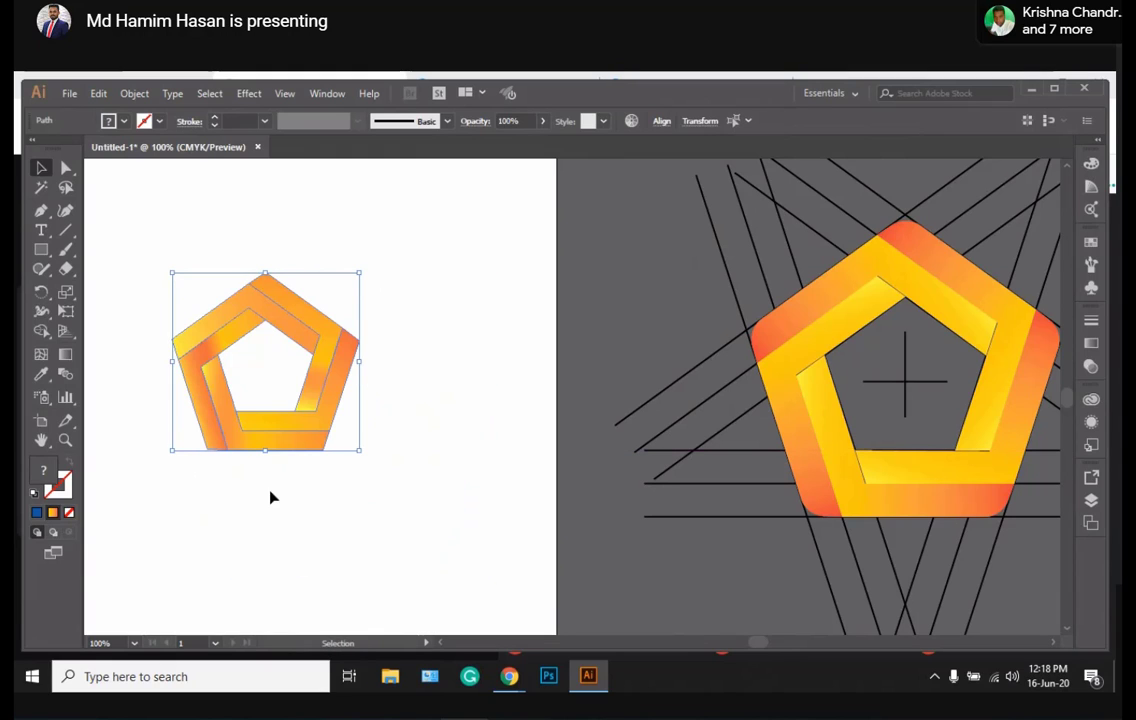
pyautogui.moveTo(221, 307); pyautogui.dragTo(146, 218)
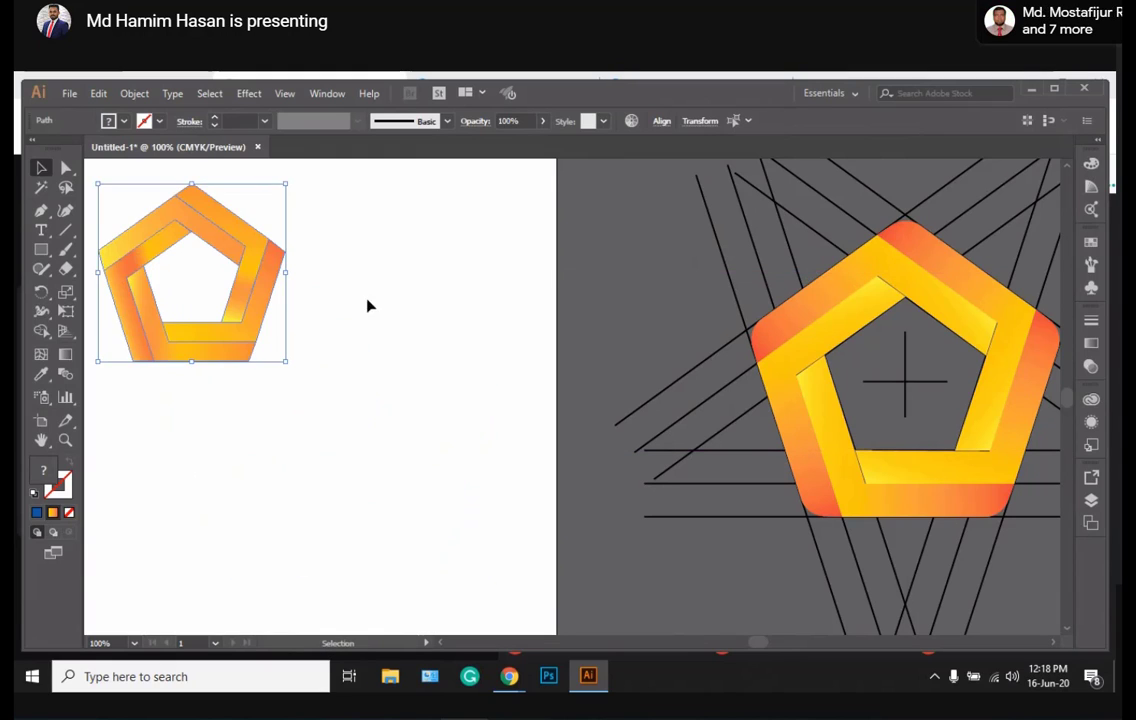
# Move all five arms of the rounded pentagon from the construction lines onto the white artboard, below the smaller pentagon
pyautogui.moveTo(1034, 207); pyautogui.dragTo(755, 582)
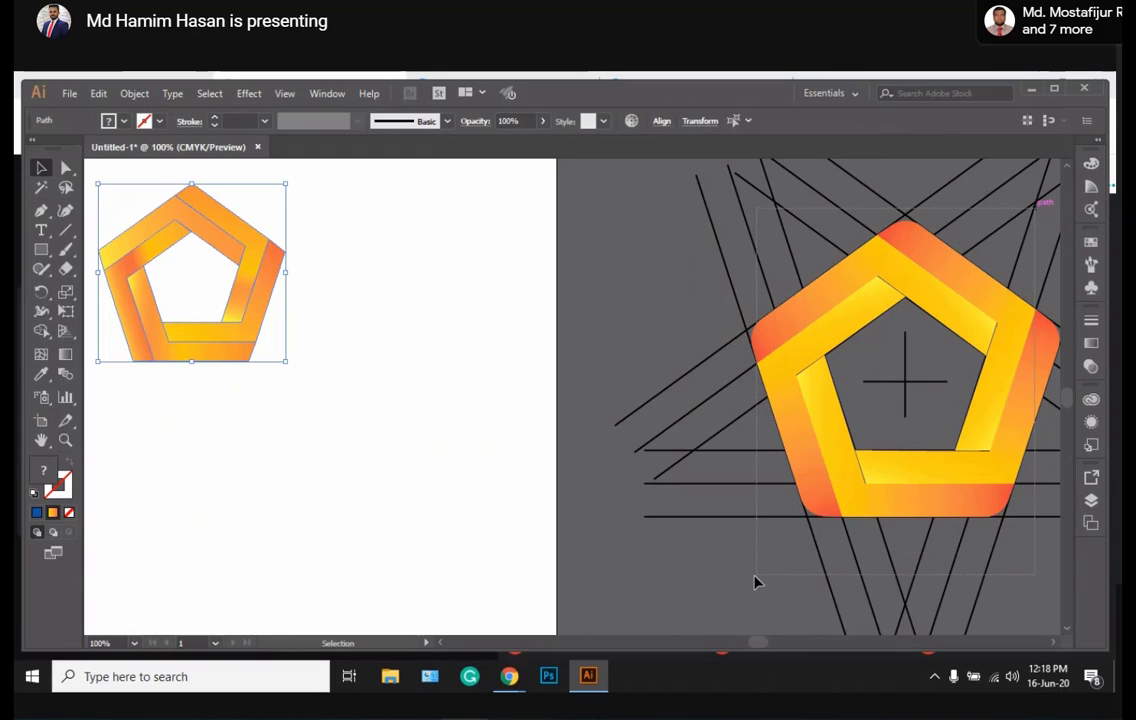
pyautogui.moveTo(776, 468); pyautogui.dragTo(776, 468)
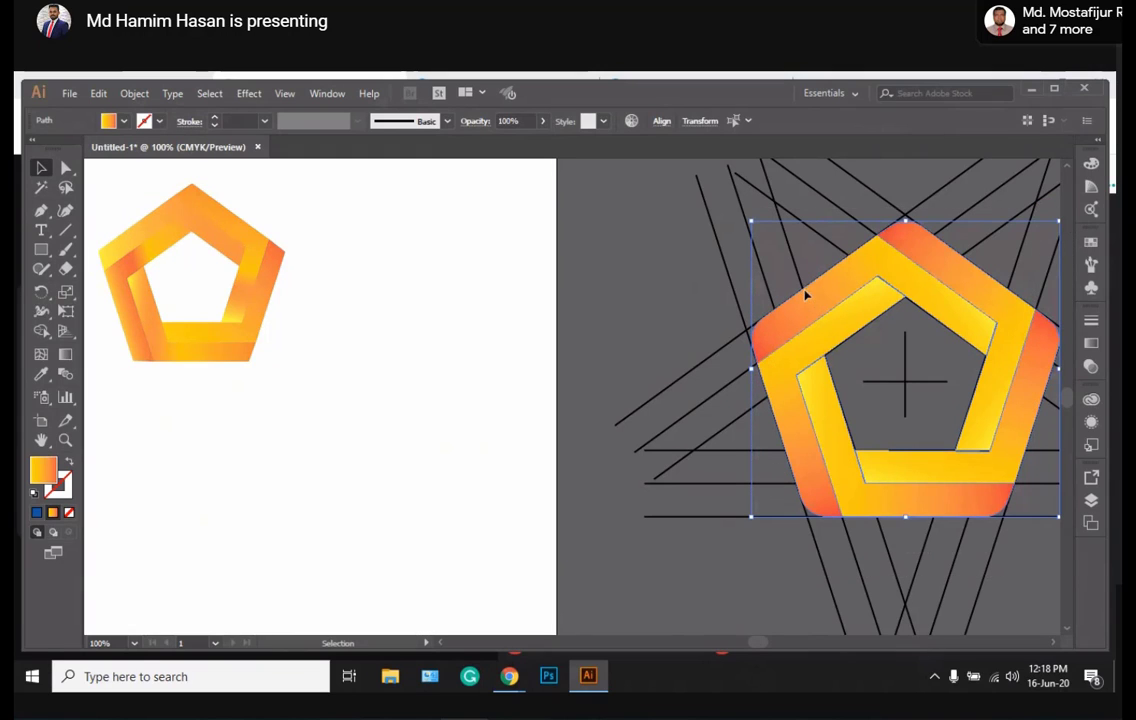
pyautogui.moveTo(808, 292); pyautogui.dragTo(274, 391)
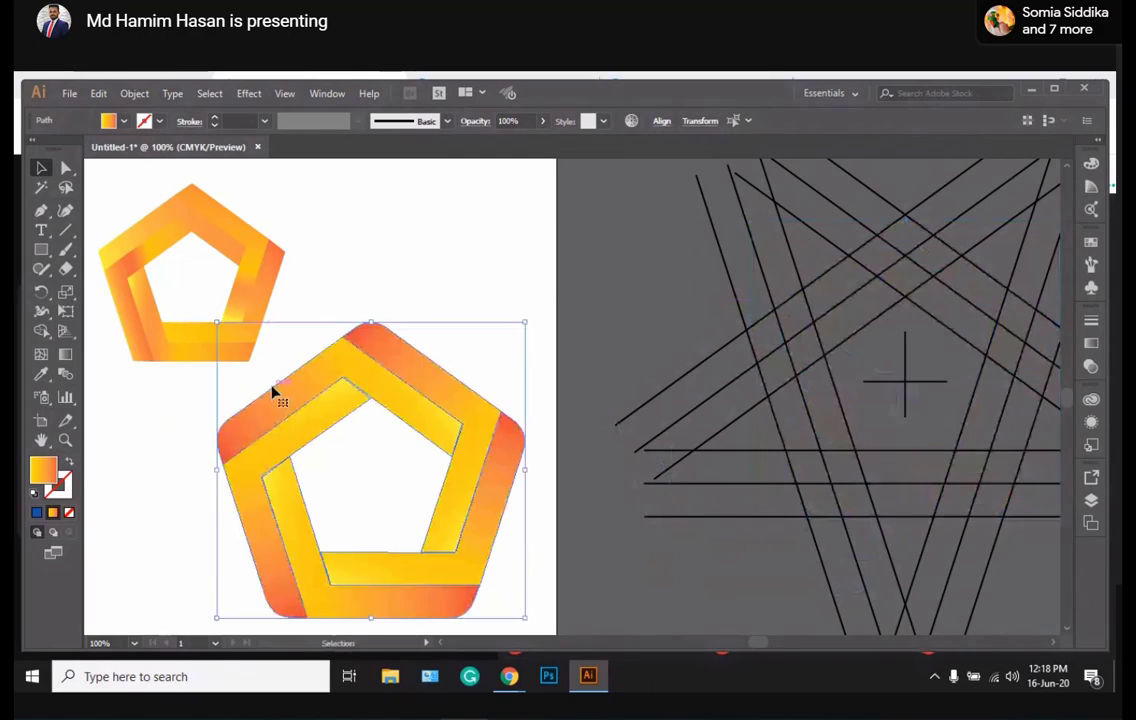
pyautogui.click(606, 406)
pyautogui.hscroll(-5, 606, 406)
# Reverse the linear gradient on all five arms of the rounded pentagon and deselect them
pyautogui.moveTo(509, 676)
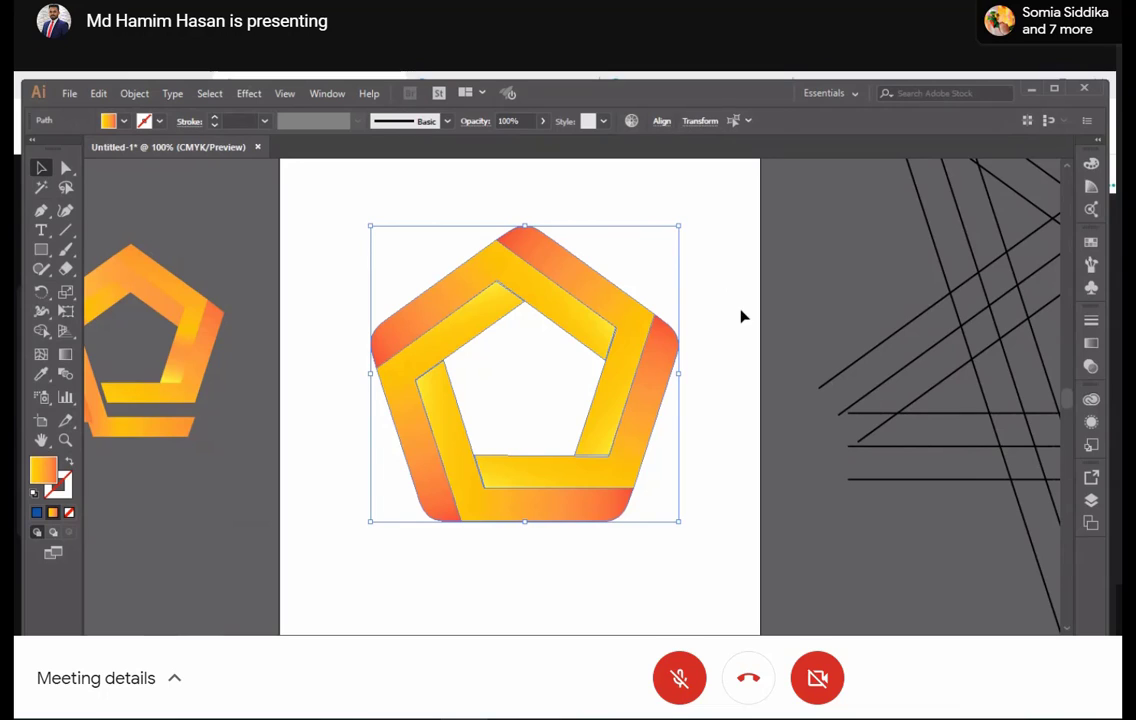
pyautogui.click(1091, 344)
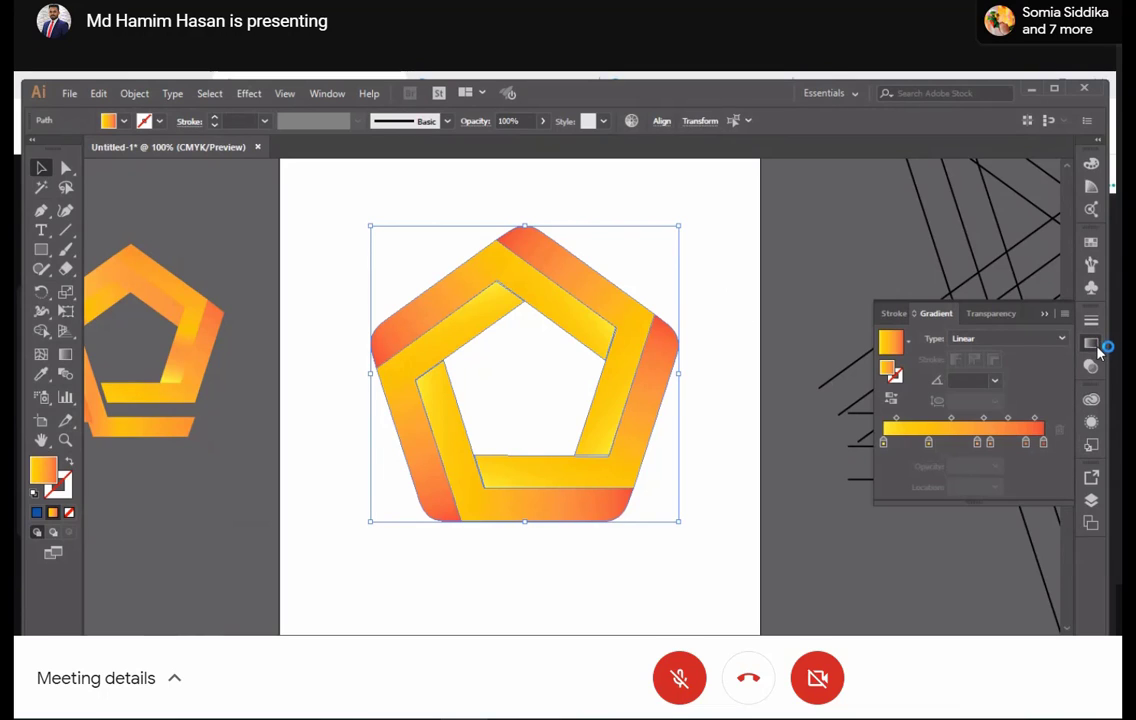
pyautogui.click(909, 343)
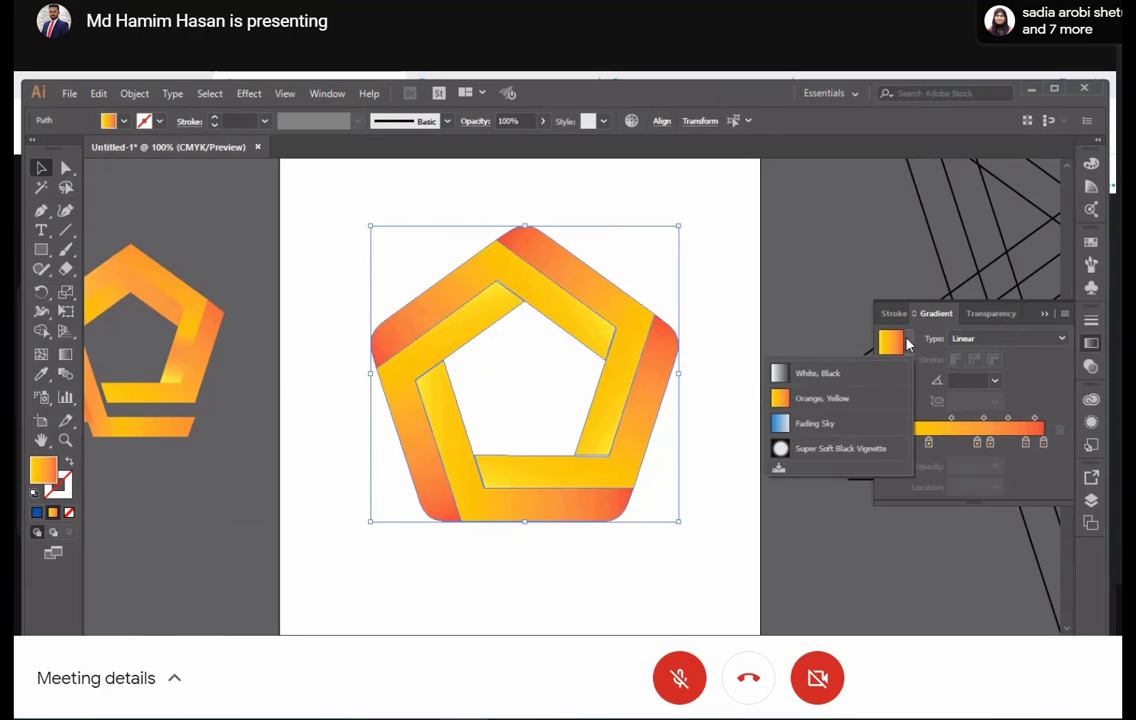
pyautogui.click(1014, 342)
pyautogui.click(1014, 342)
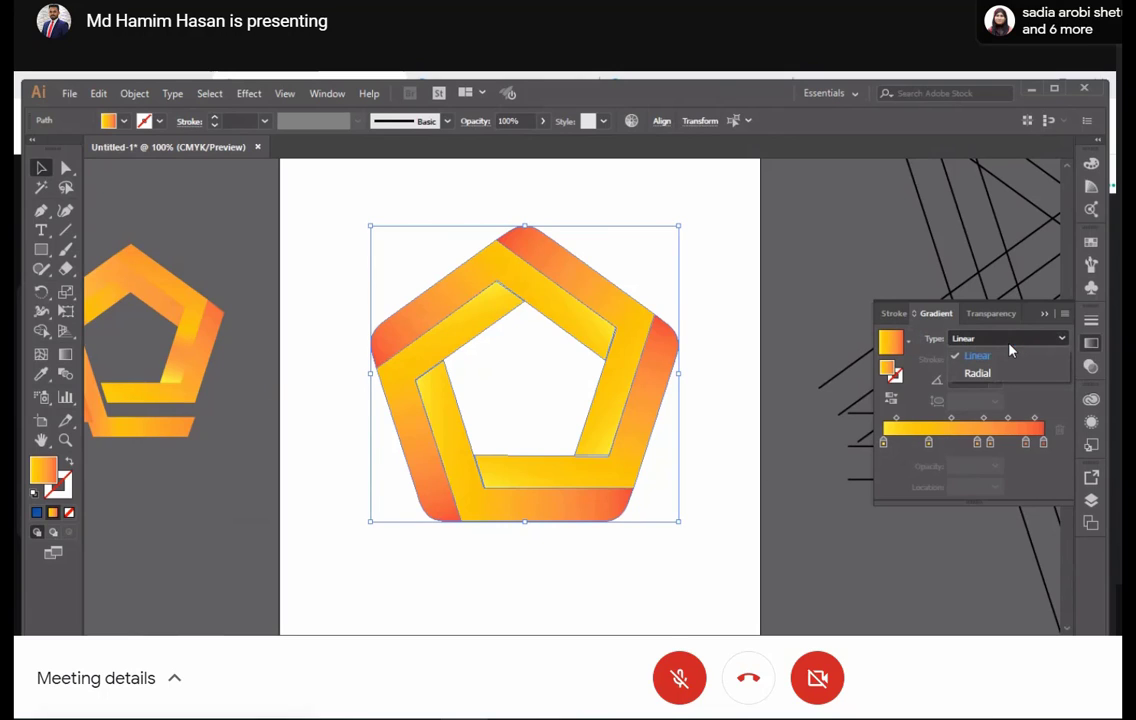
pyautogui.click(1010, 349)
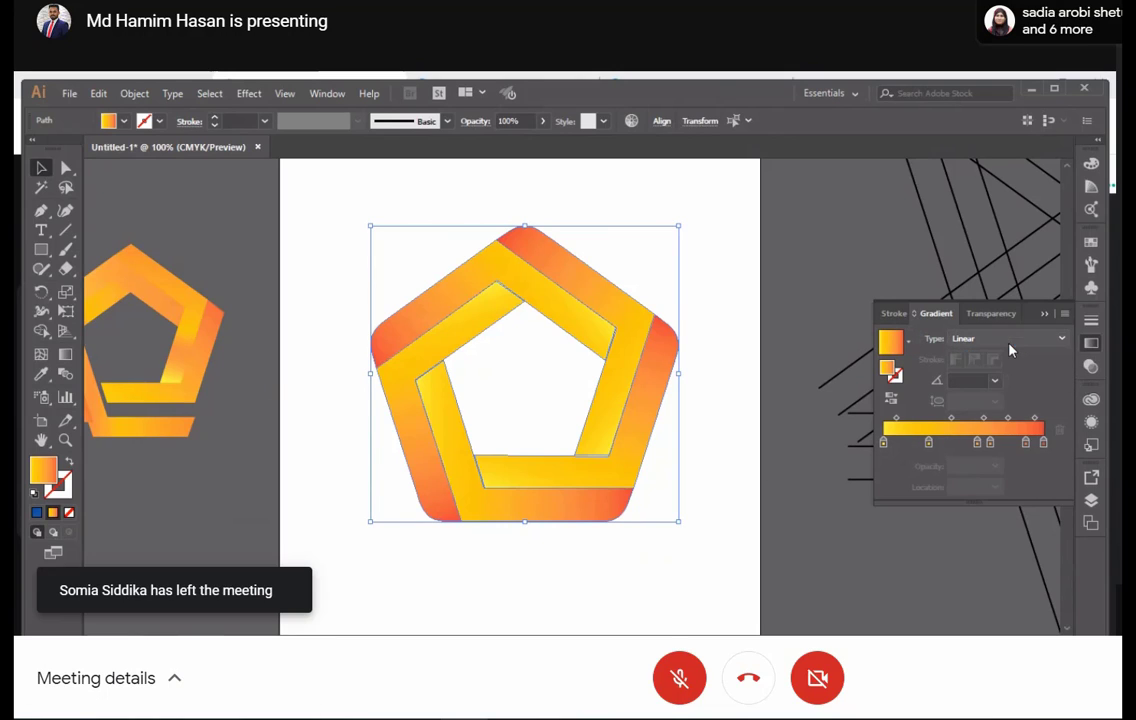
pyautogui.click(892, 399)
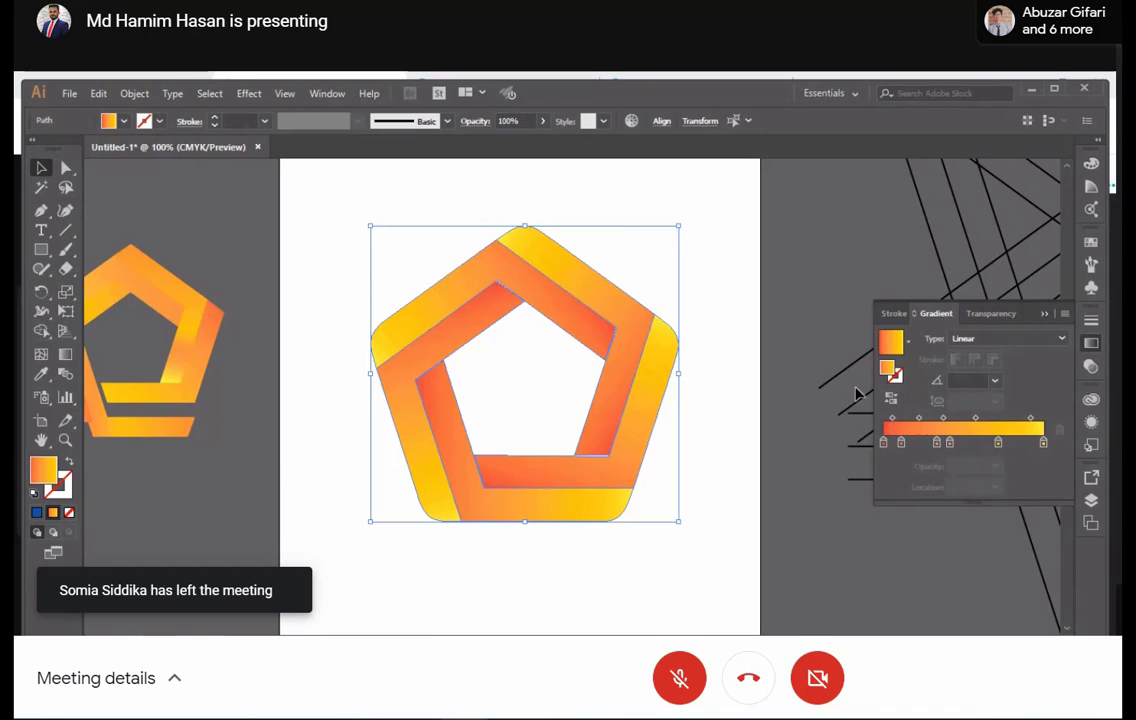
pyautogui.click(741, 340)
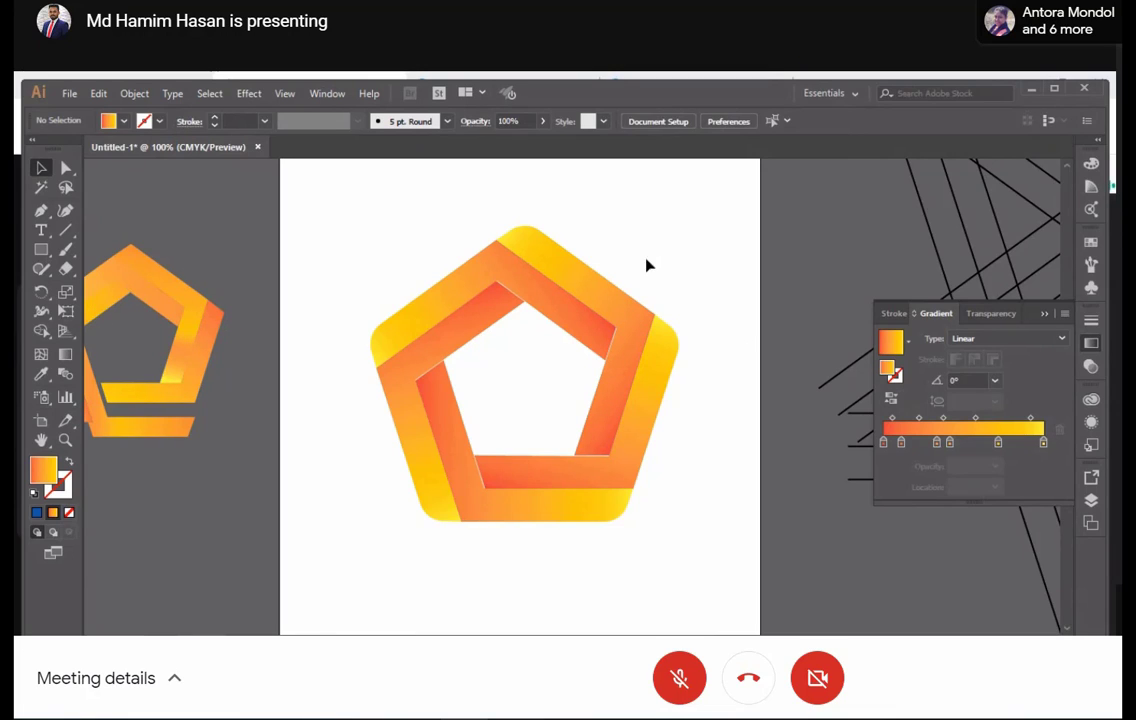
# Select all five pentagon arms and try red, black and dark green as their stroke colour
pyautogui.moveTo(647, 265); pyautogui.dragTo(304, 464)
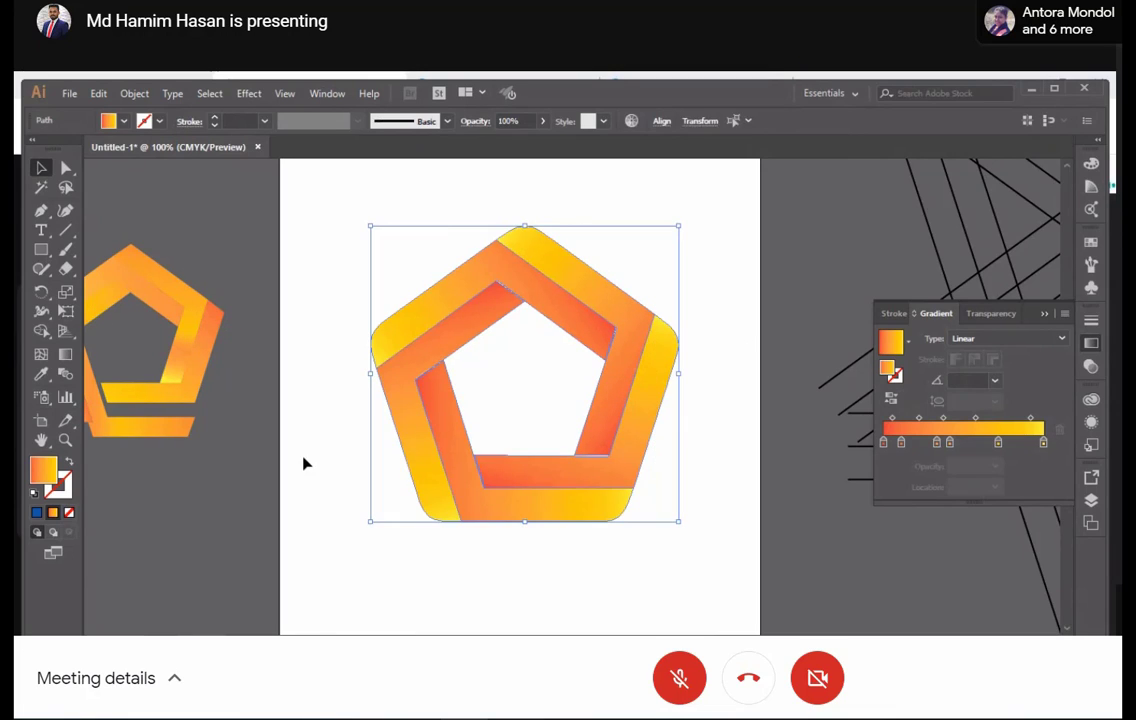
pyautogui.click(62, 482)
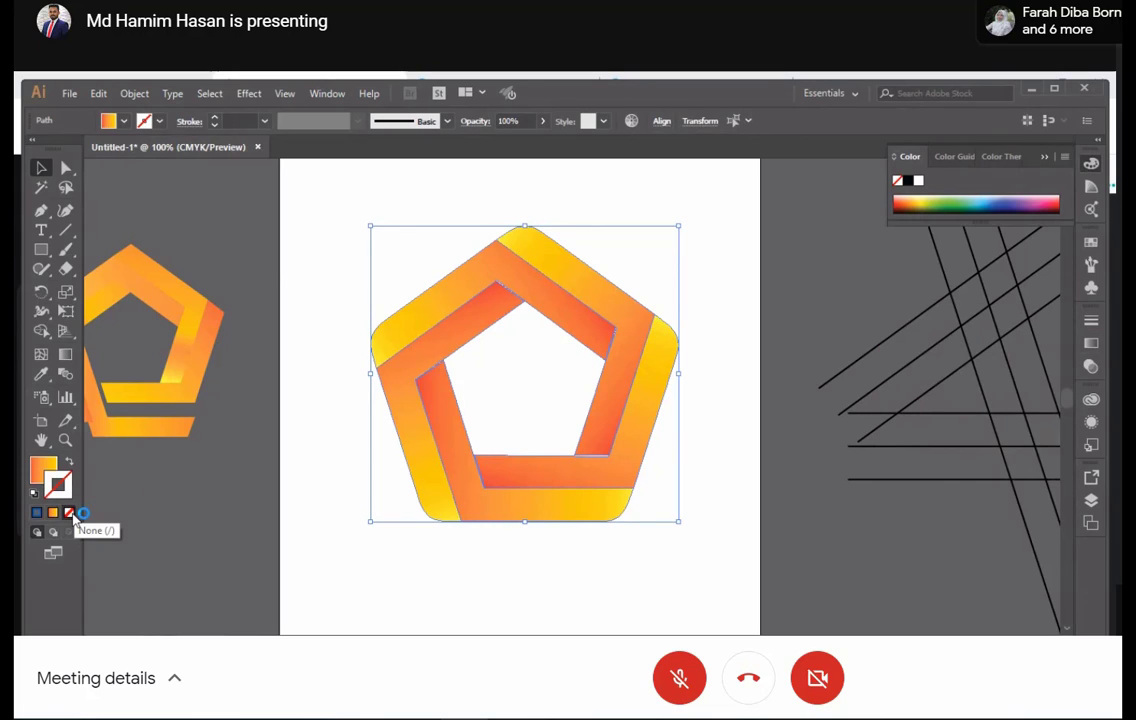
pyautogui.click(159, 121)
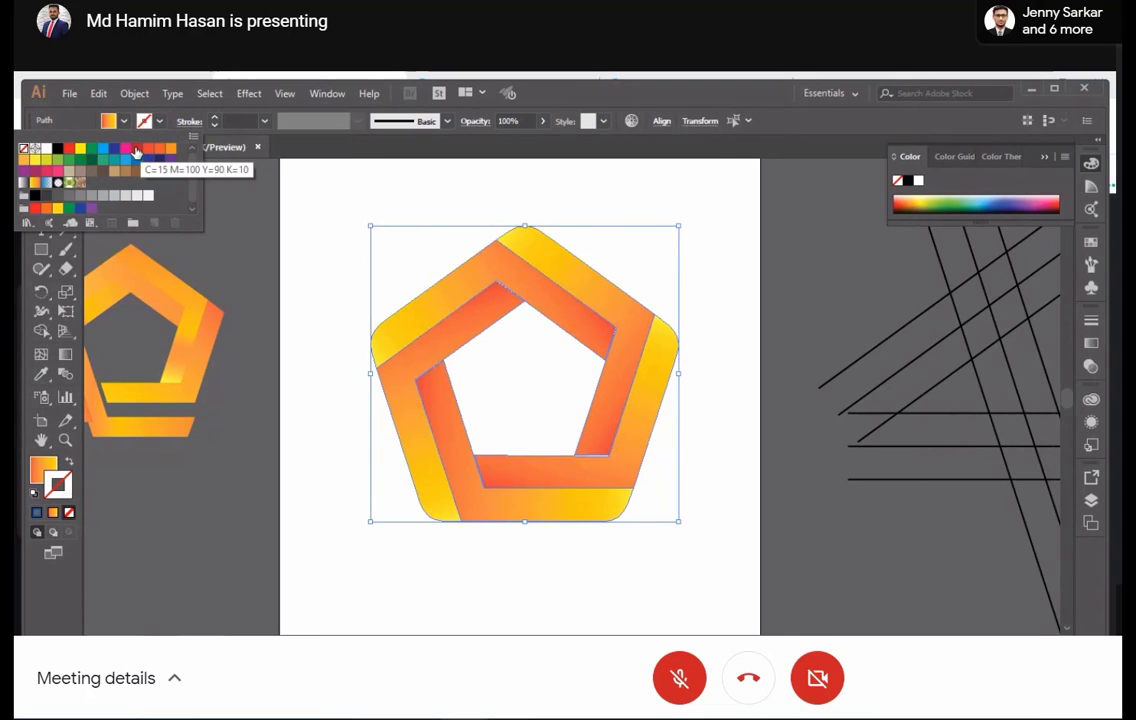
pyautogui.click(136, 151)
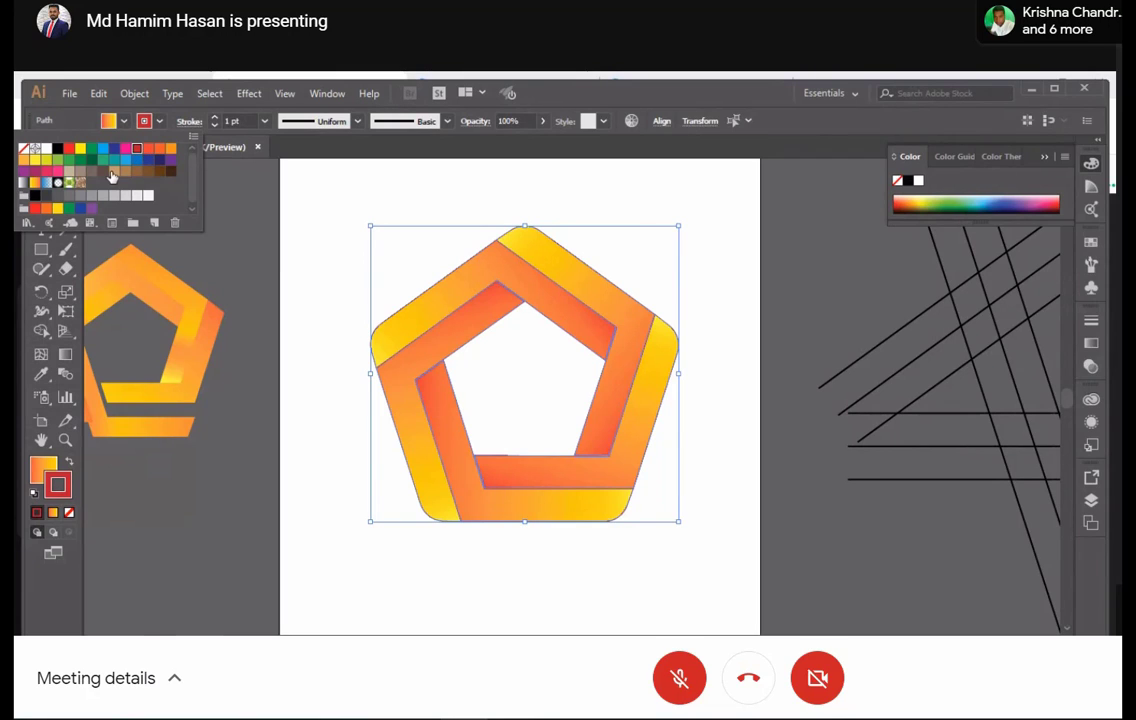
pyautogui.click(33, 196)
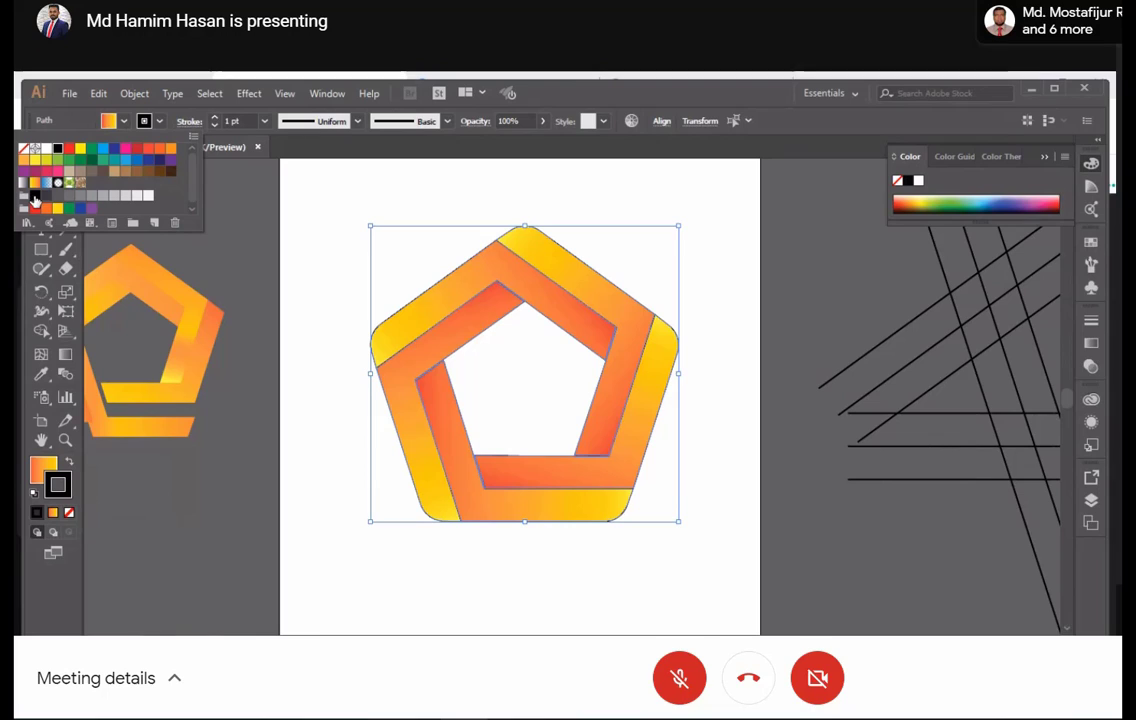
pyautogui.click(91, 158)
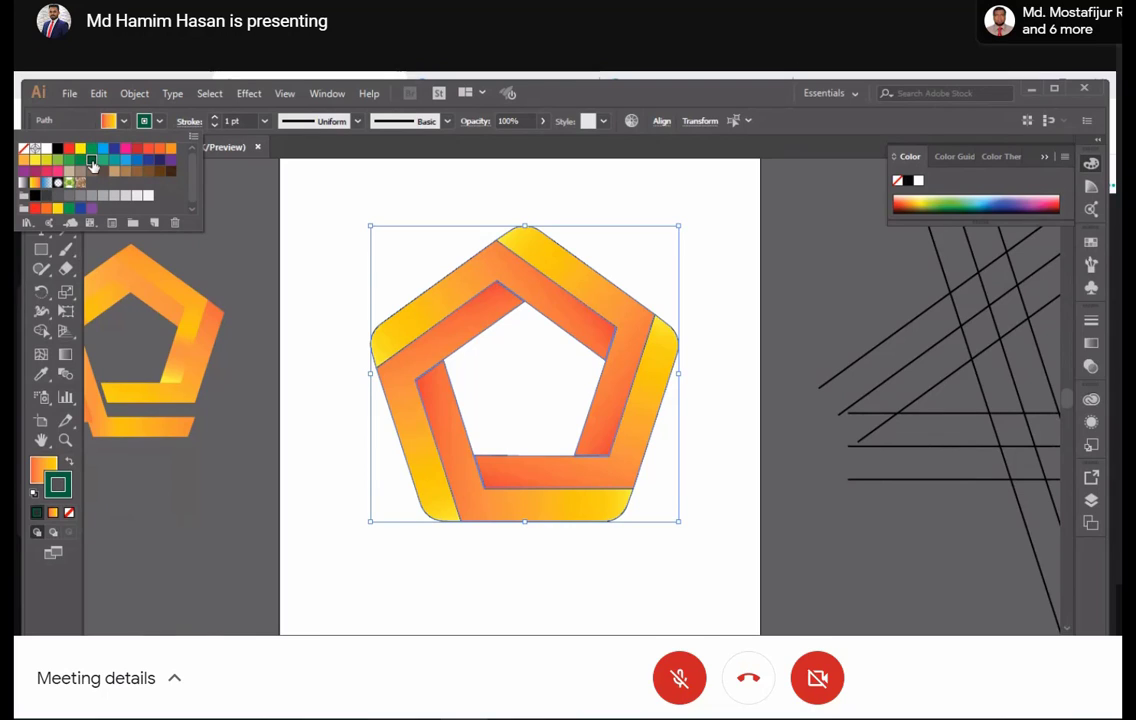
pyautogui.press('Escape')
# Set the pentagon arms' stroke weight to 3 pt and its colour to white, and deselect them
pyautogui.click(215, 118)
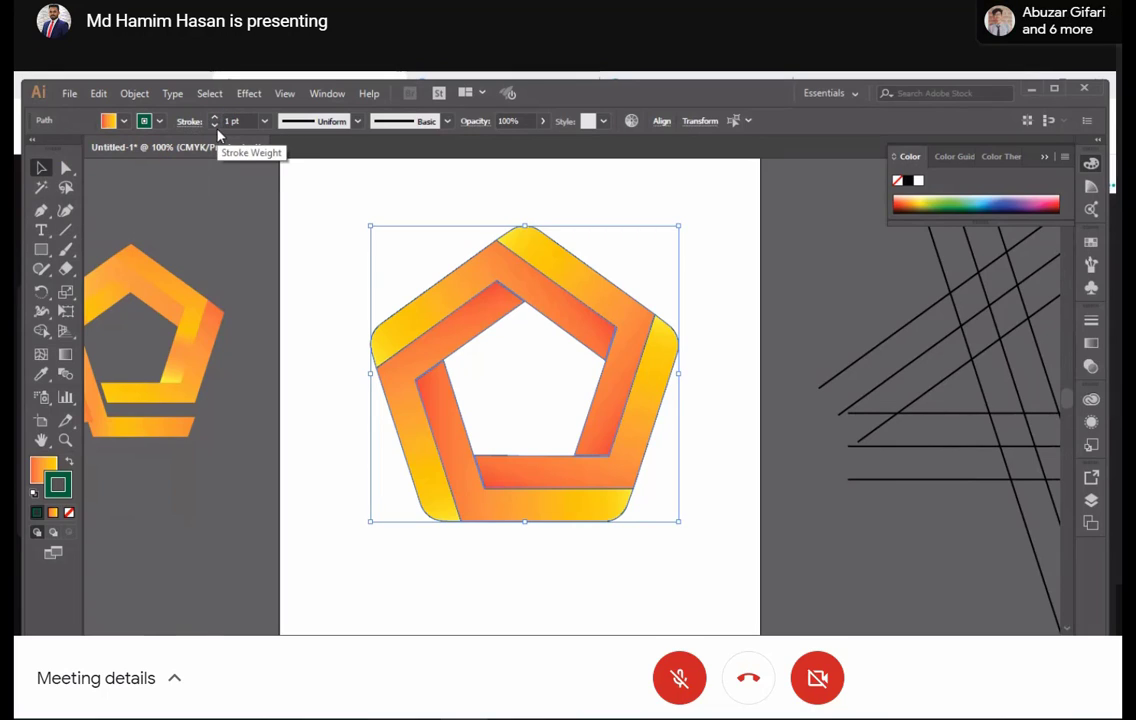
pyautogui.click(214, 119)
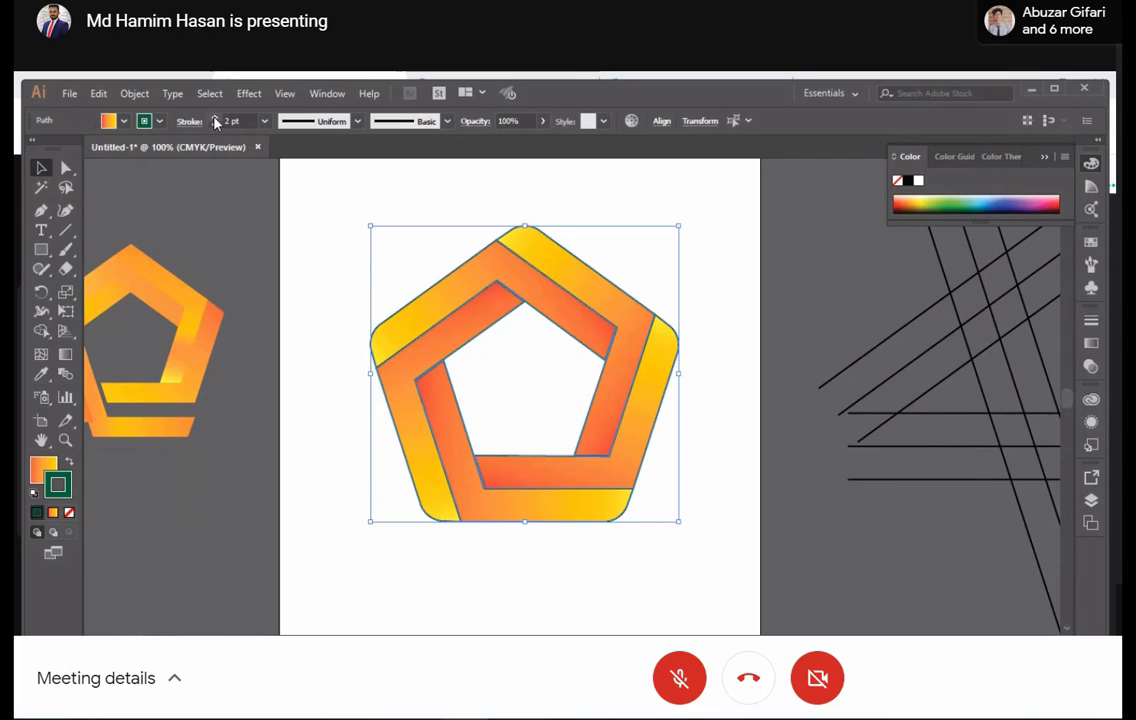
pyautogui.click(214, 119)
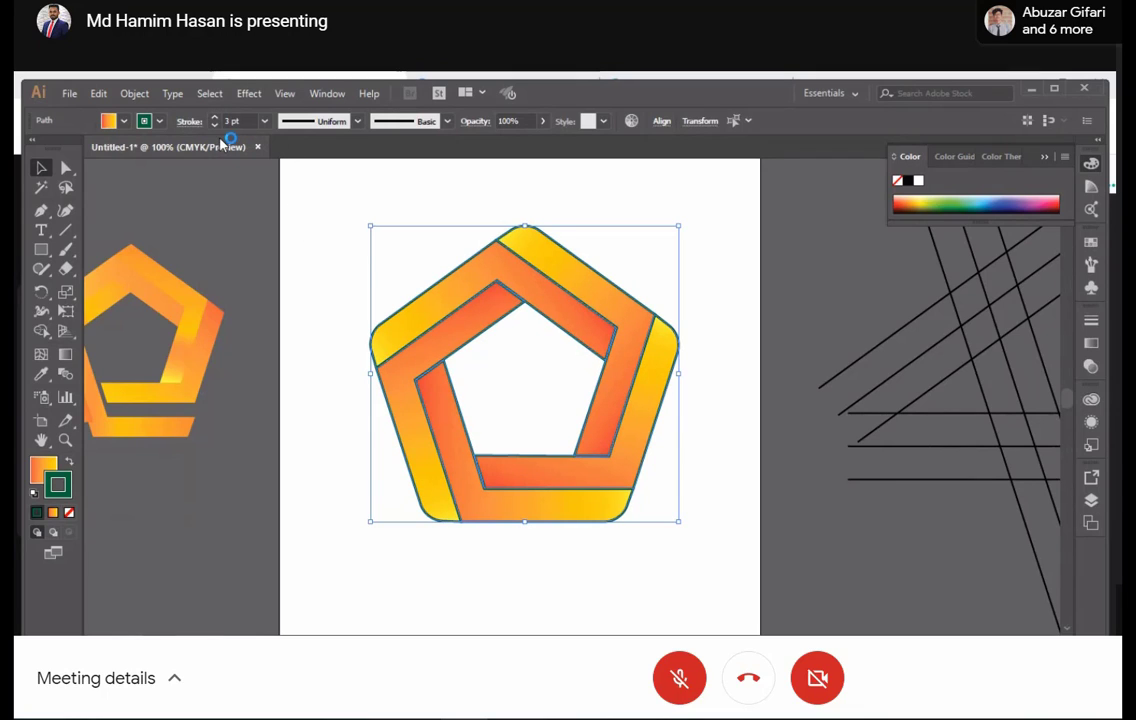
pyautogui.click(145, 121)
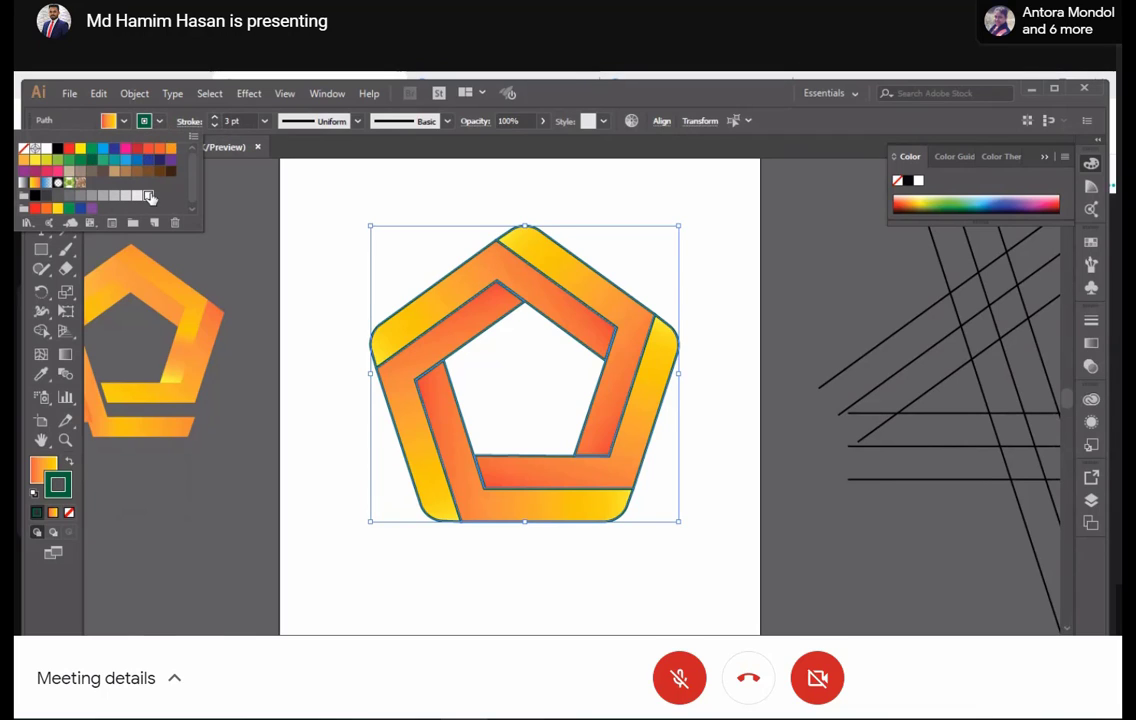
pyautogui.click(149, 196)
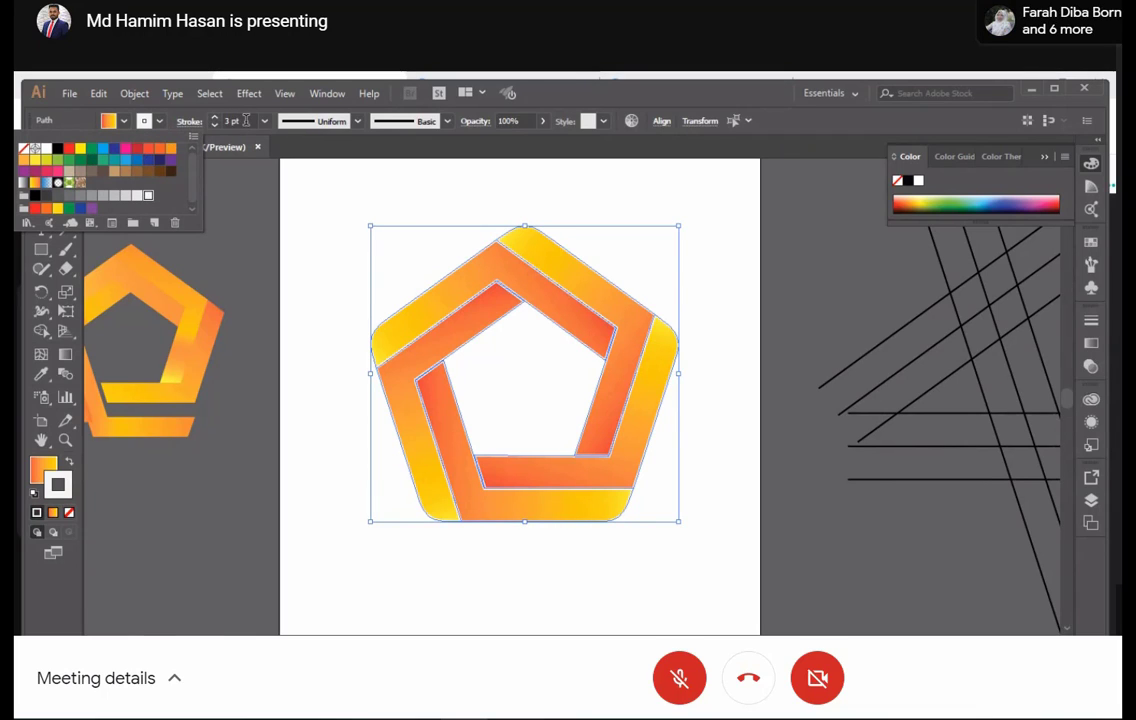
pyautogui.click(325, 228)
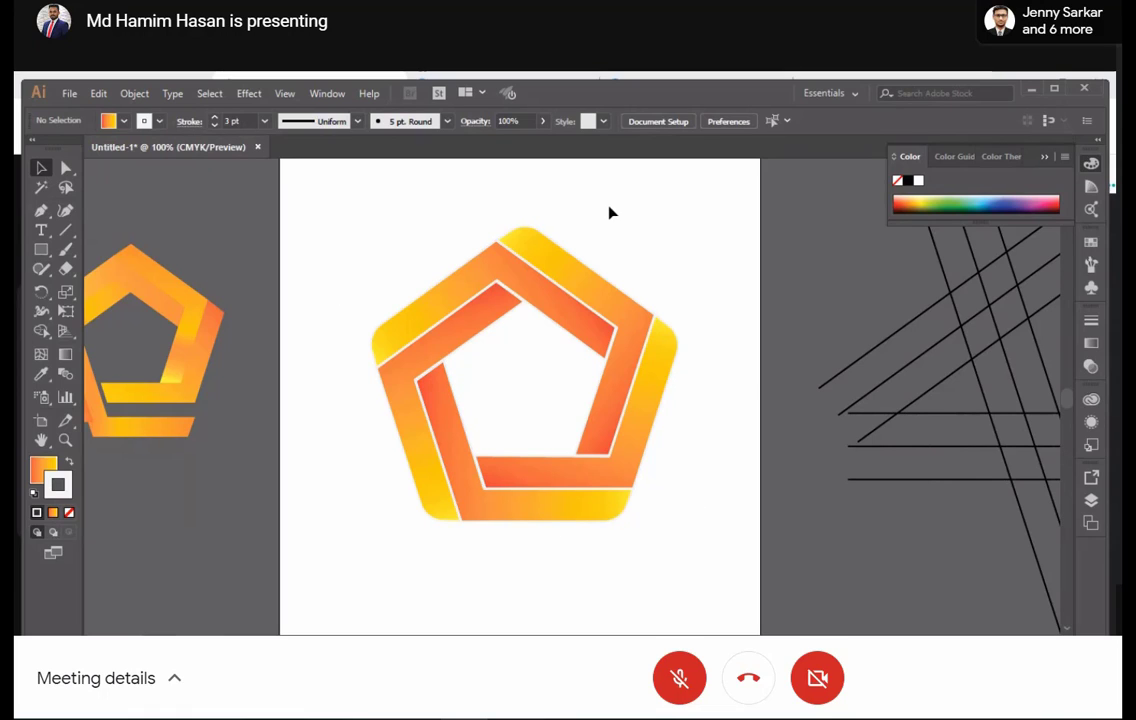
# Reselect the five pentagon arms, raise their white stroke weight to 6 pt and deselect them
pyautogui.moveTo(541, 180); pyautogui.dragTo(375, 482)
pyautogui.click(215, 117)
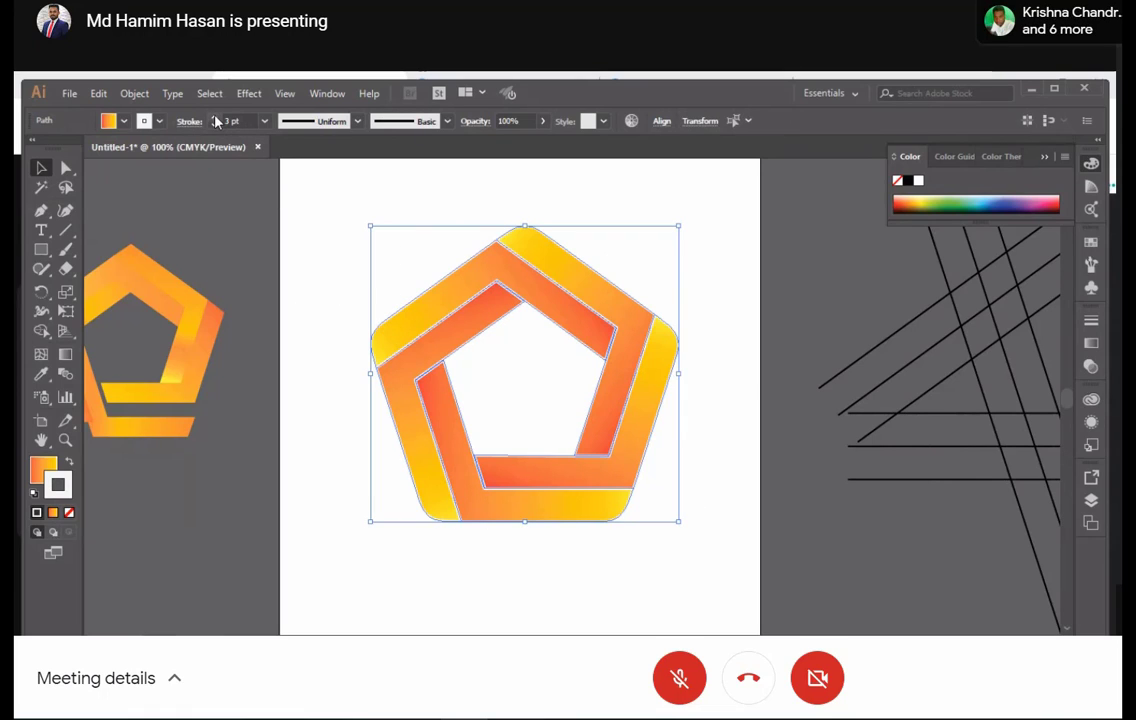
pyautogui.click(215, 117)
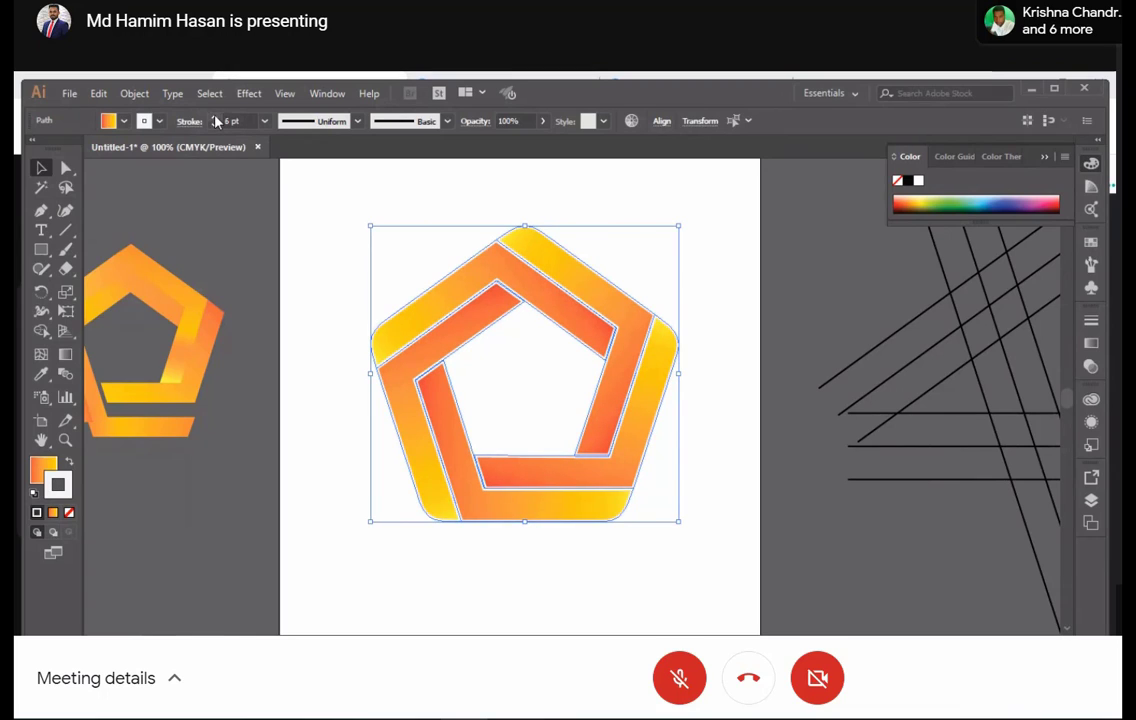
pyautogui.click(215, 117)
pyautogui.click(333, 203)
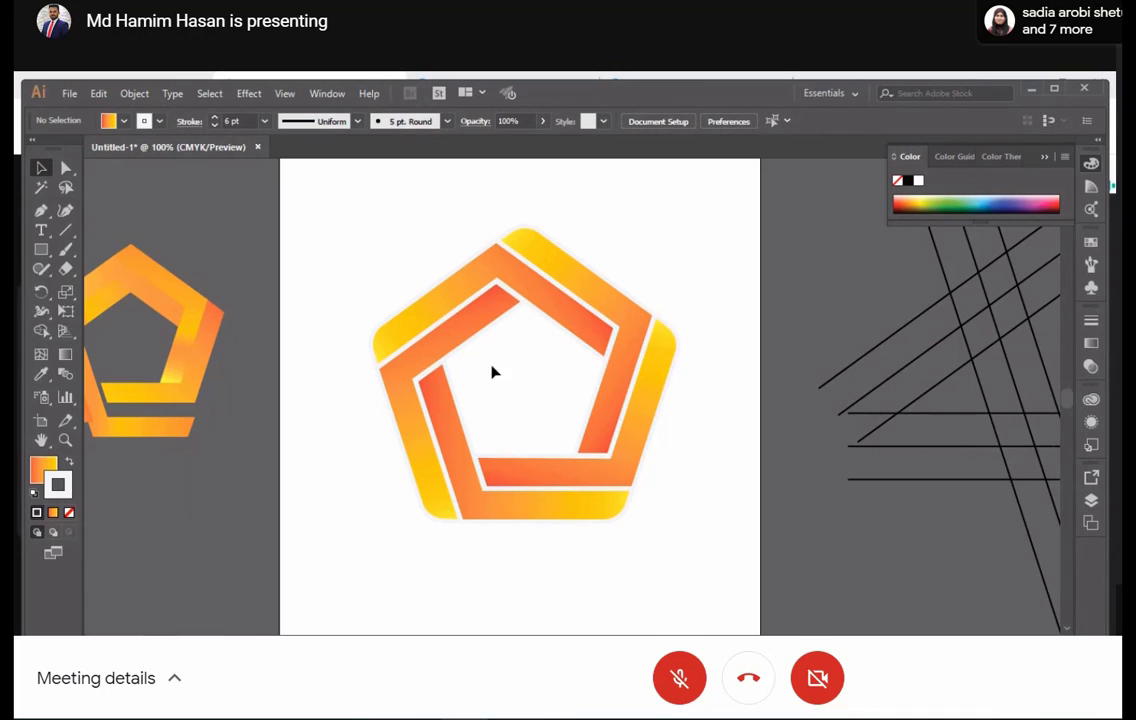
# Select the pentagon arms again and try a much thicker white stroke, going up to at least 12 pt
pyautogui.moveTo(500, 193); pyautogui.dragTo(305, 542)
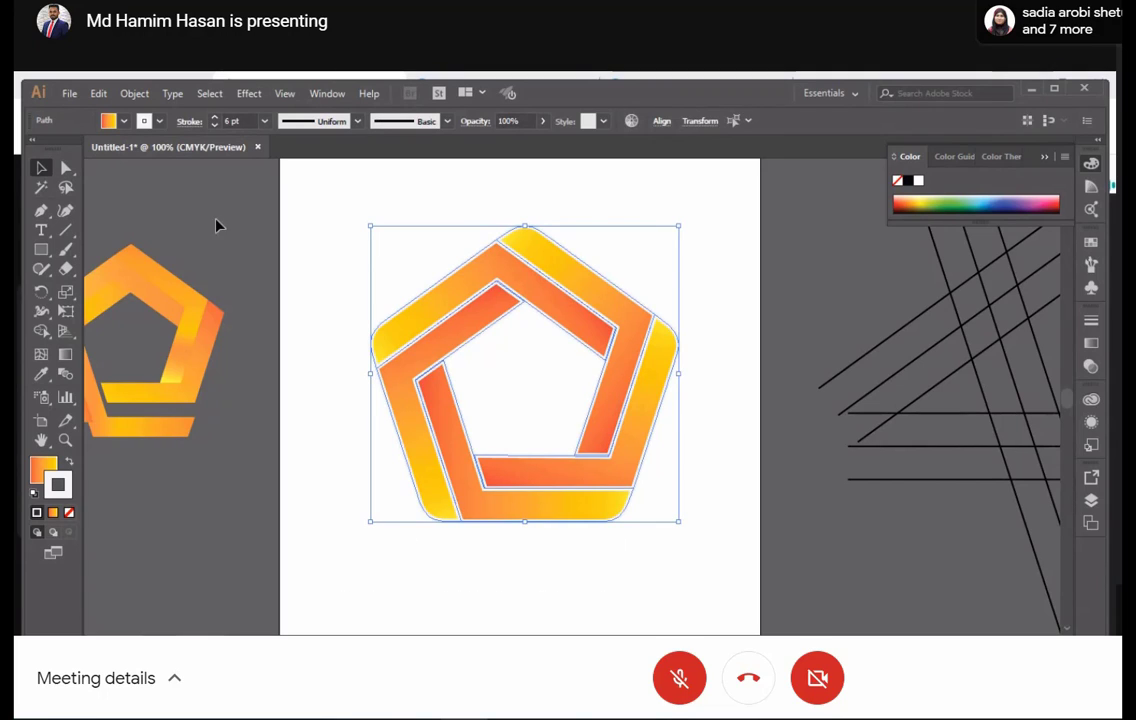
pyautogui.click(215, 117)
pyautogui.click(215, 119)
pyautogui.click(215, 119)
pyautogui.click(215, 119)
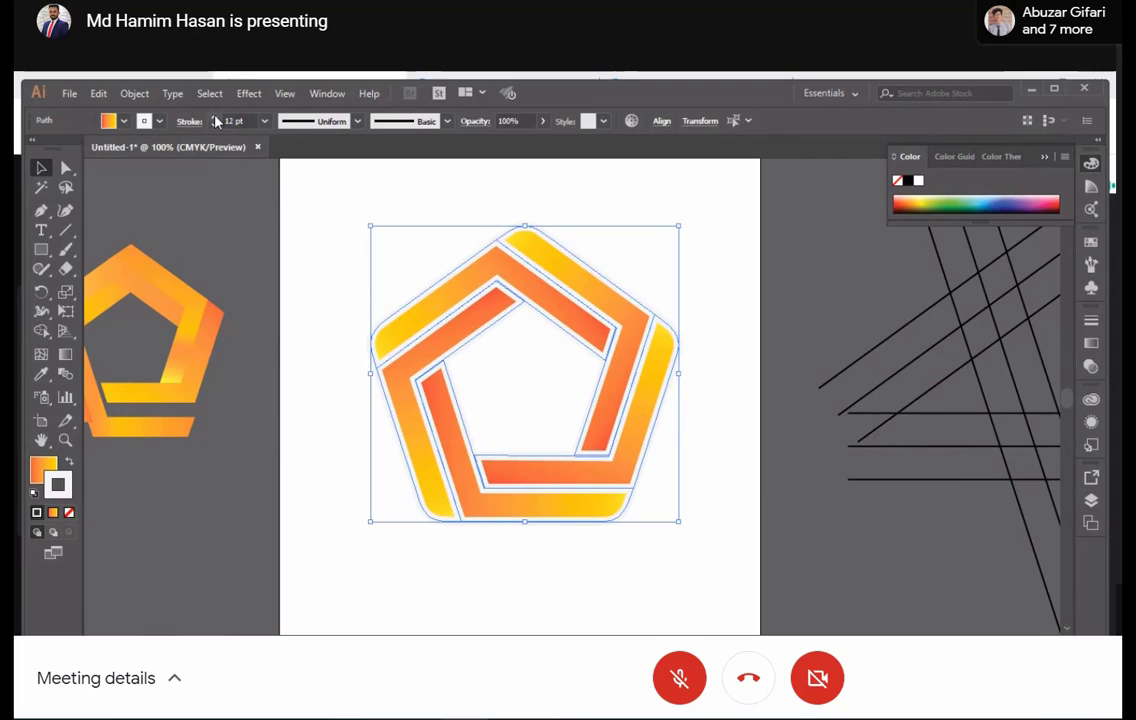
pyautogui.click(215, 119)
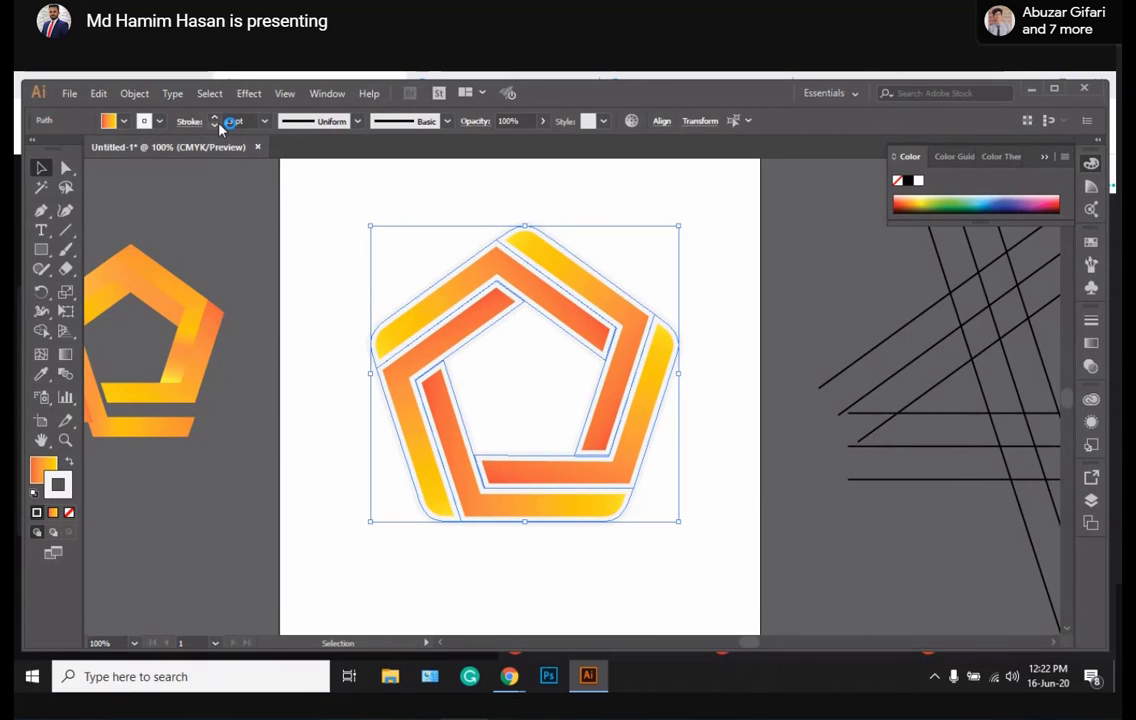
# Reduce the white stroke of the pentagon arms to 4 pt
pyautogui.click(215, 125)
pyautogui.click(215, 125)
pyautogui.click(215, 125)
pyautogui.click(215, 125)
pyautogui.click(215, 125)
pyautogui.click(215, 125)
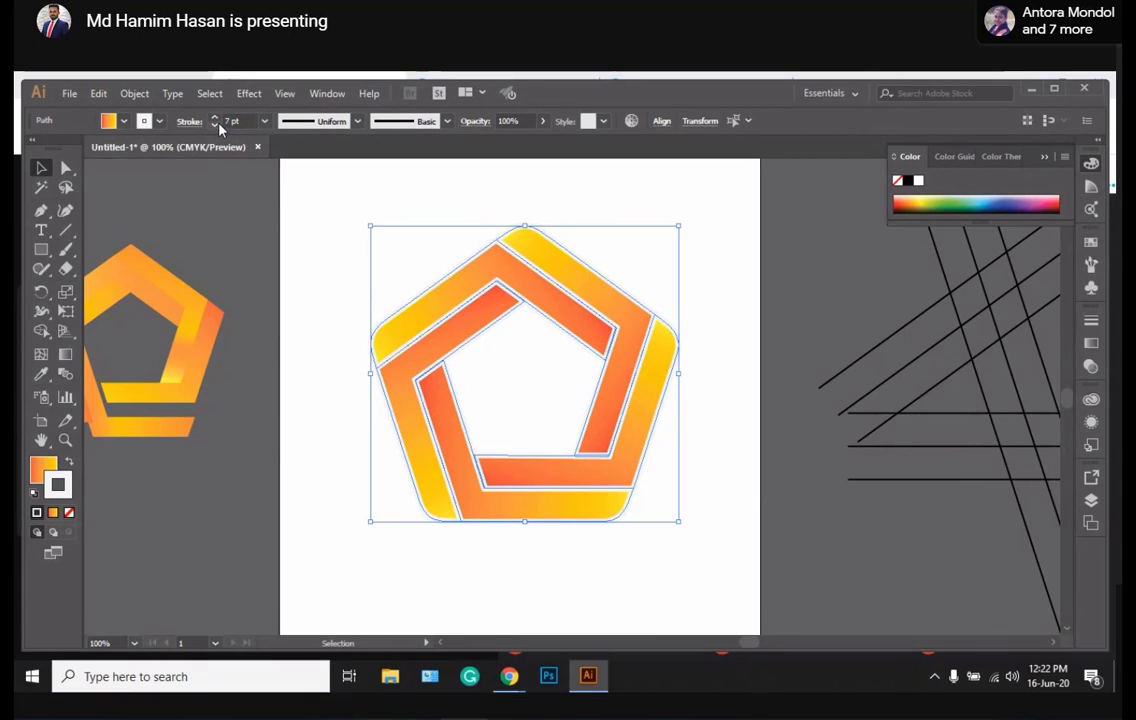
pyautogui.click(215, 125)
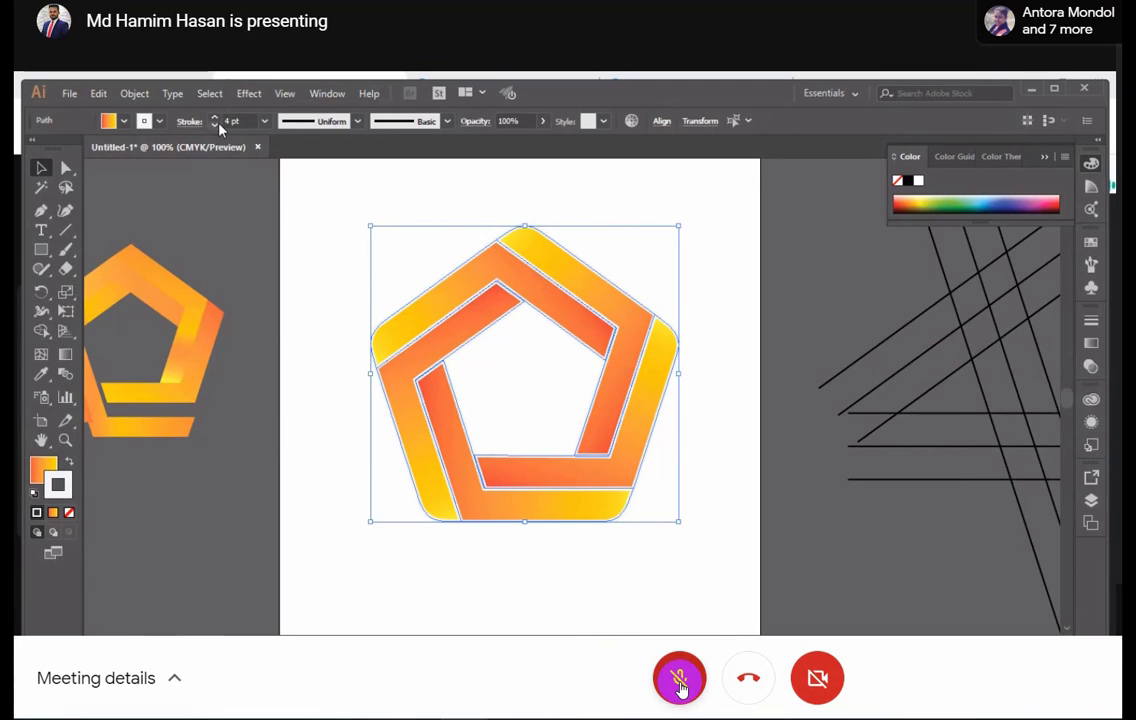
pyautogui.click(679, 679)
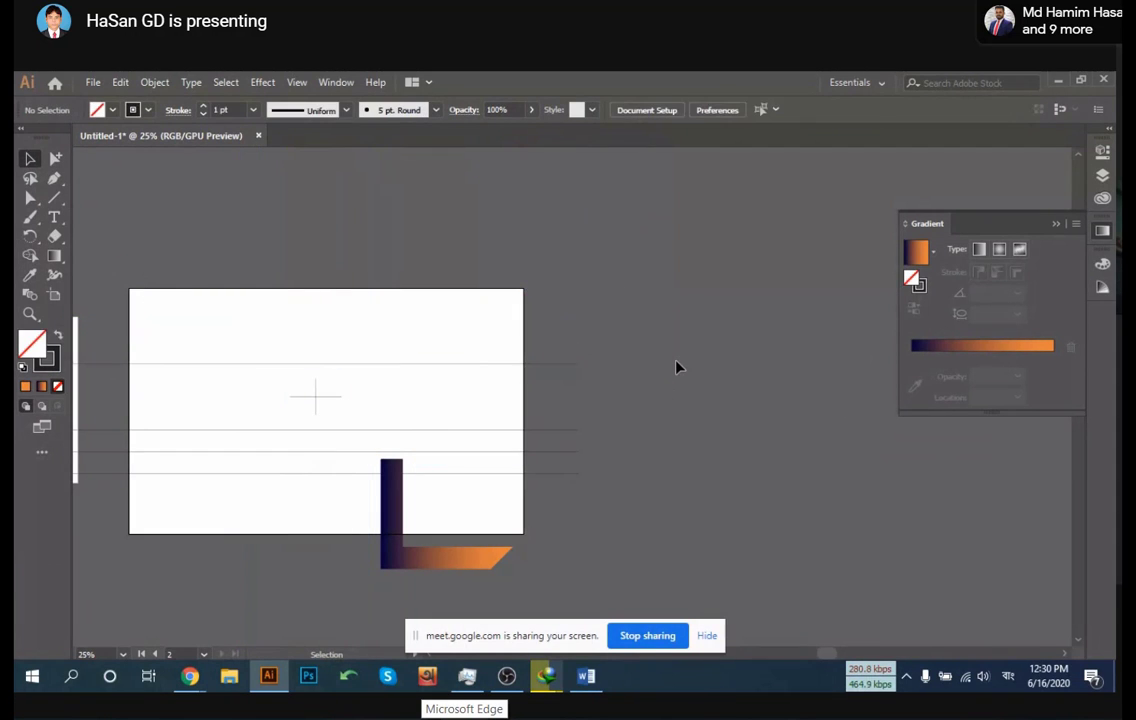
# Undo the partial deletion, then delete the square's arms, the cross and all construction lines to clear the artboard
pyautogui.moveTo(412, 342); pyautogui.dragTo(452, 396)
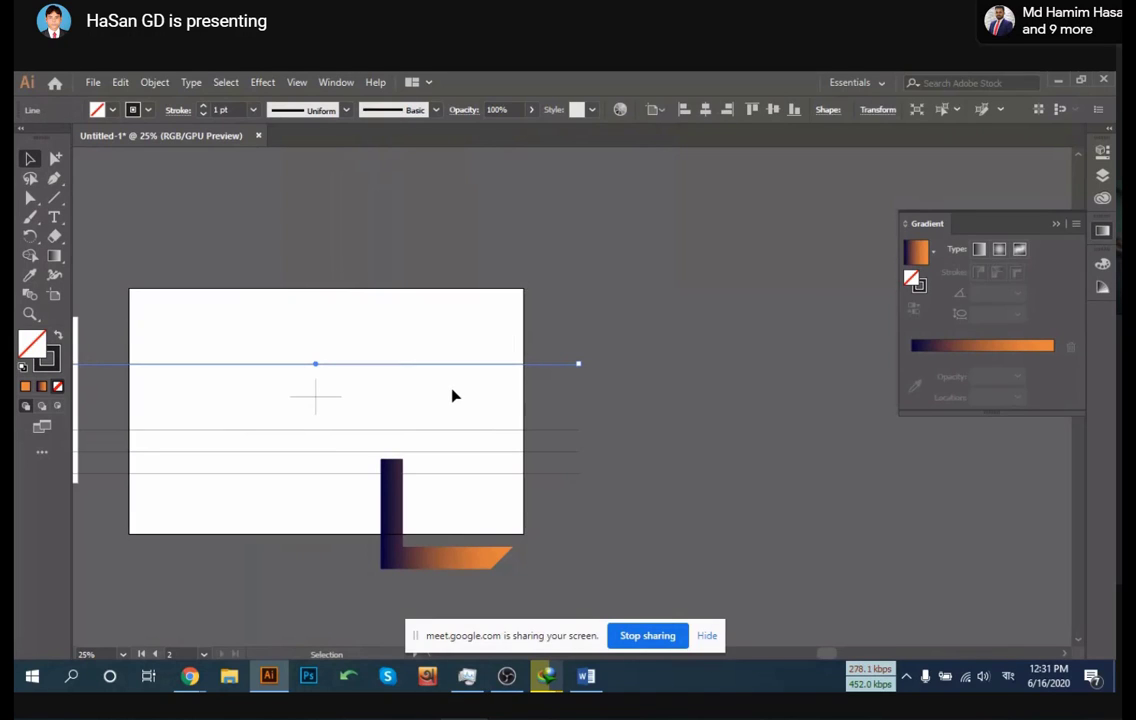
pyautogui.press('a')
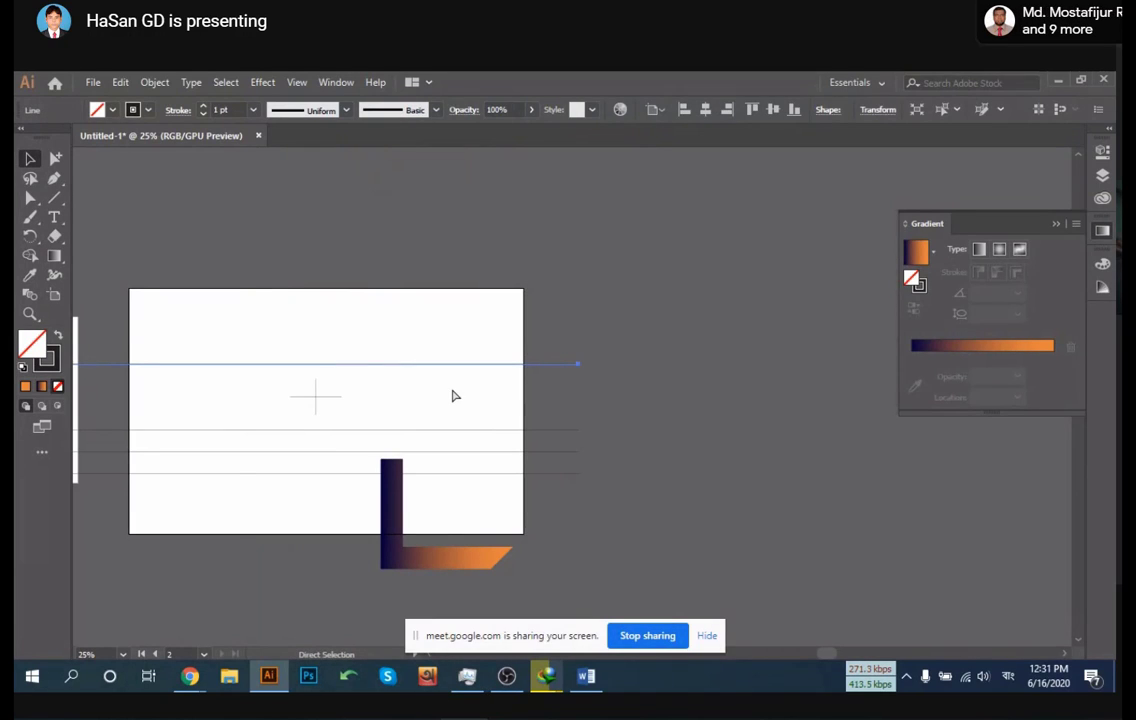
pyautogui.hotkey('ctrl', 'z')
pyautogui.click(576, 421)
pyautogui.press('v')
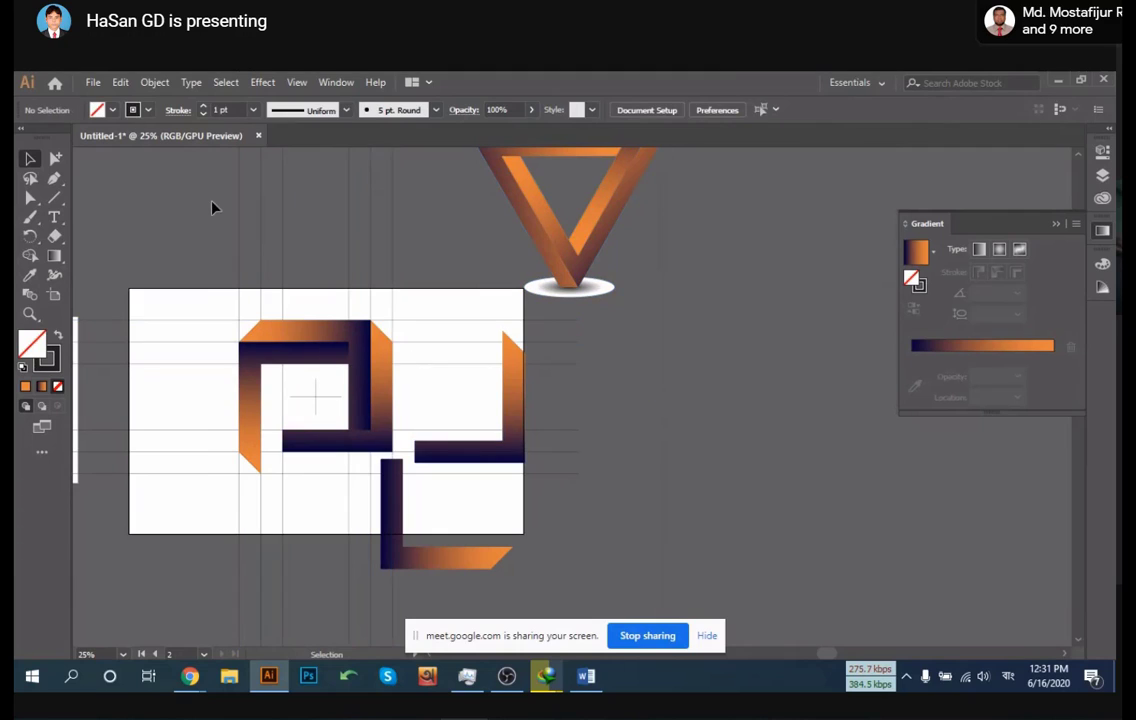
pyautogui.moveTo(212, 207); pyautogui.dragTo(500, 563)
pyautogui.press('Delete')
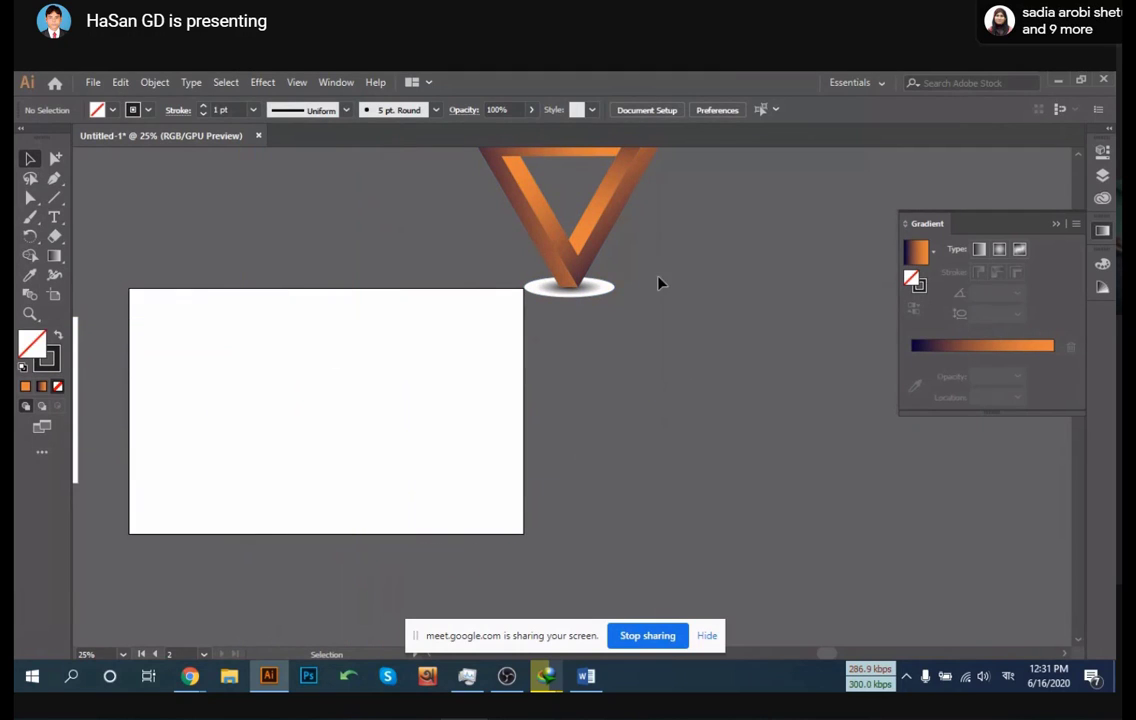
# Select the impossible triangle with its elliptical shadow, move it beside the artboard and place a copy on the white artboard
pyautogui.click(605, 290)
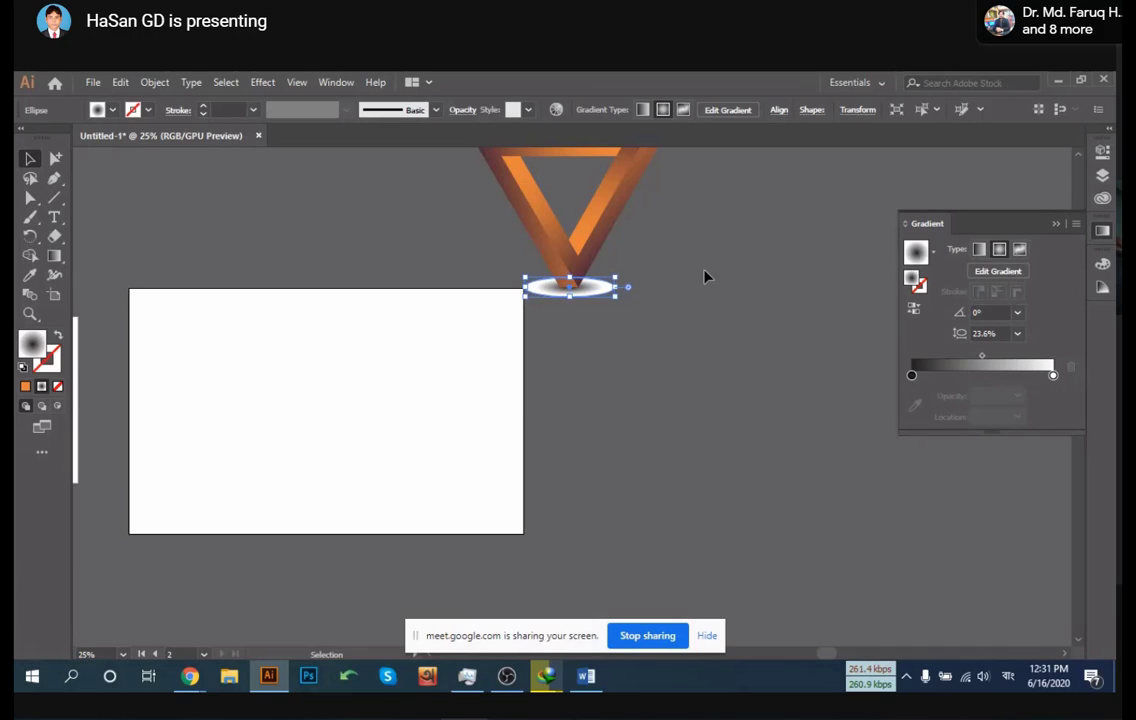
pyautogui.click(704, 277)
pyautogui.moveTo(702, 271); pyautogui.dragTo(654, 380)
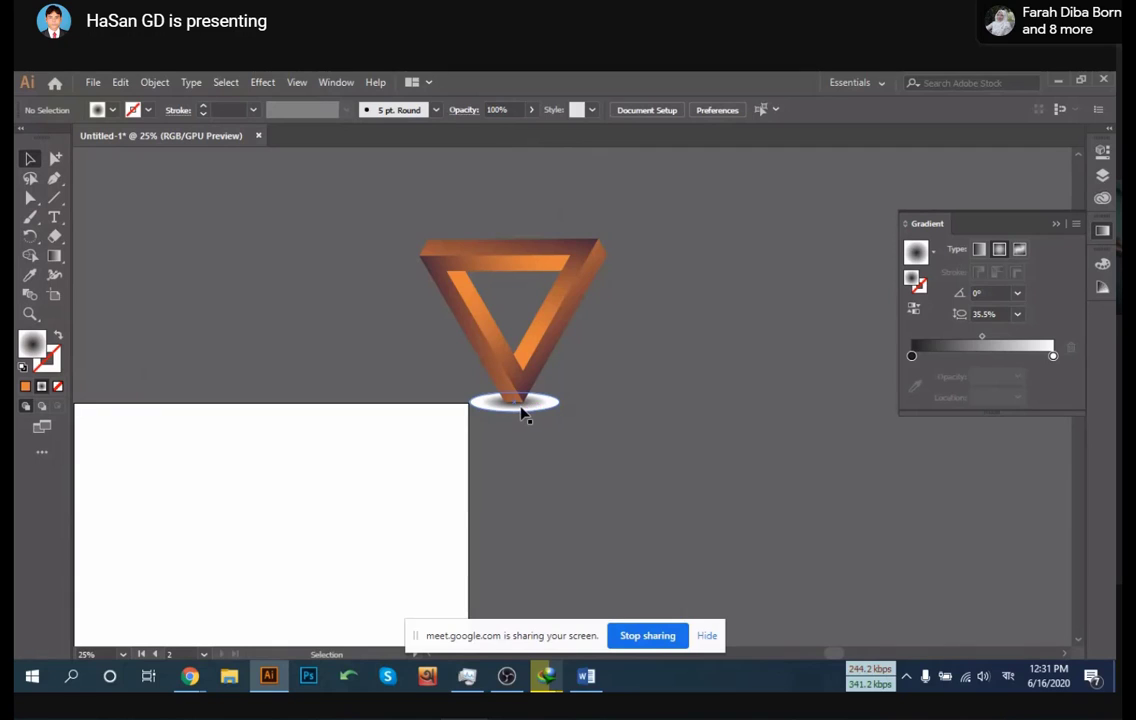
pyautogui.moveTo(418, 234); pyautogui.dragTo(626, 459)
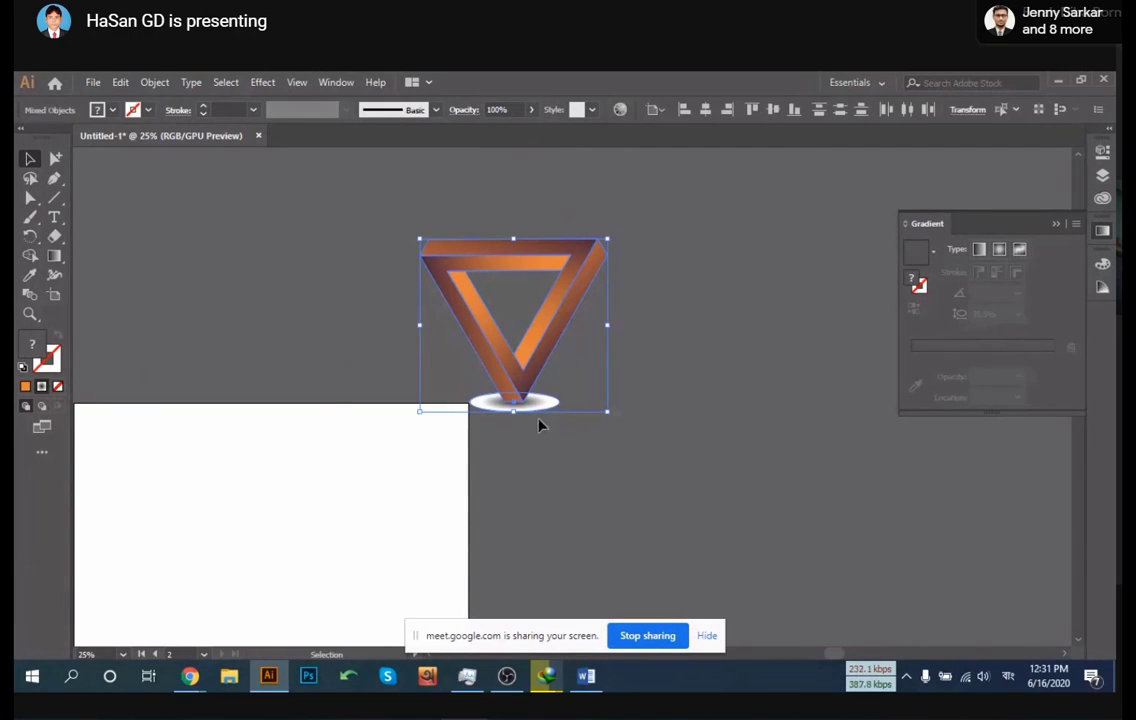
pyautogui.scroll(-2, 540, 405)
pyautogui.scroll(-2, 546, 404)
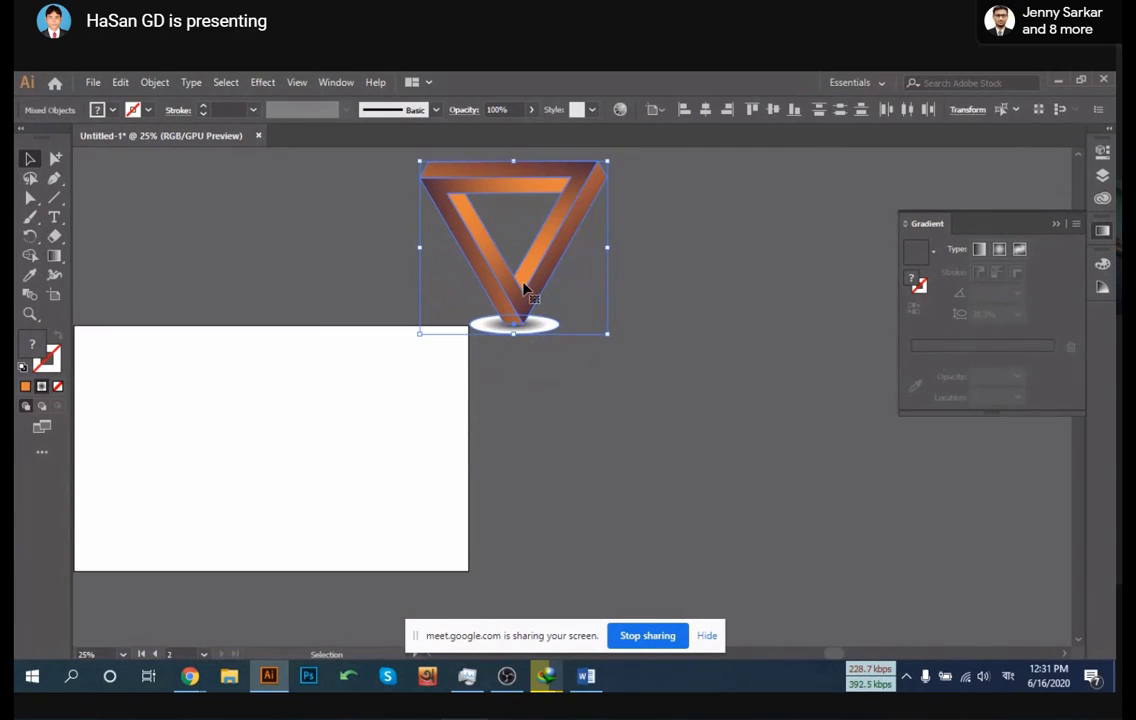
pyautogui.moveTo(525, 294); pyautogui.dragTo(368, 489)
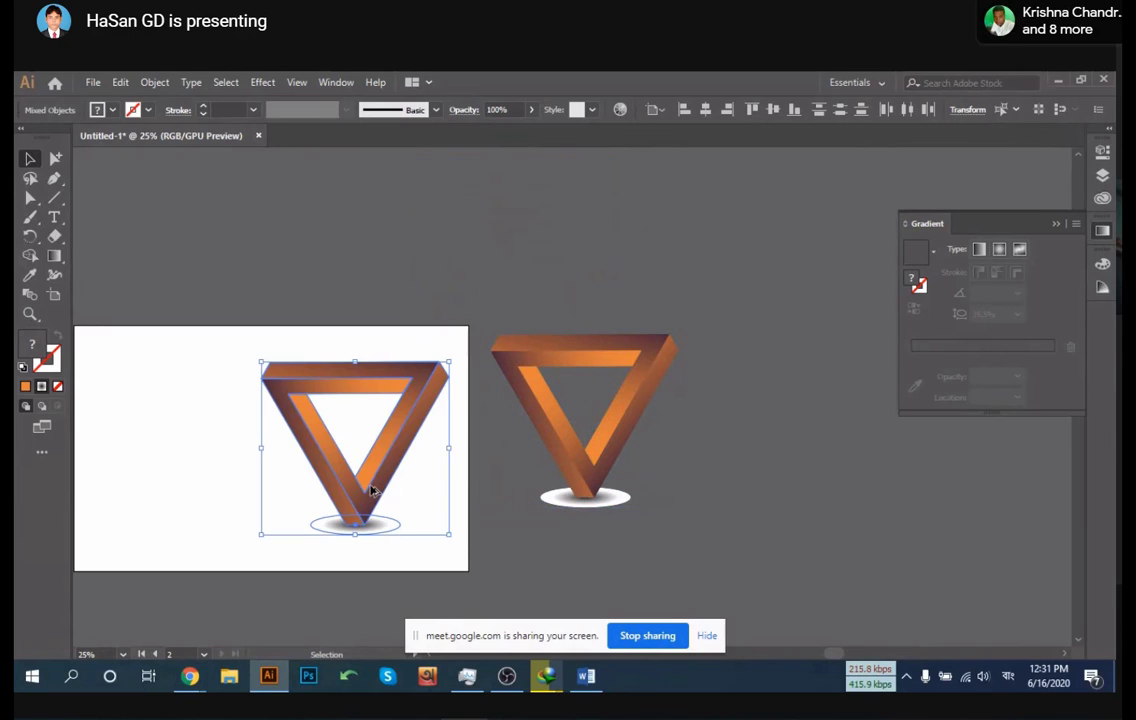
pyautogui.click(697, 503)
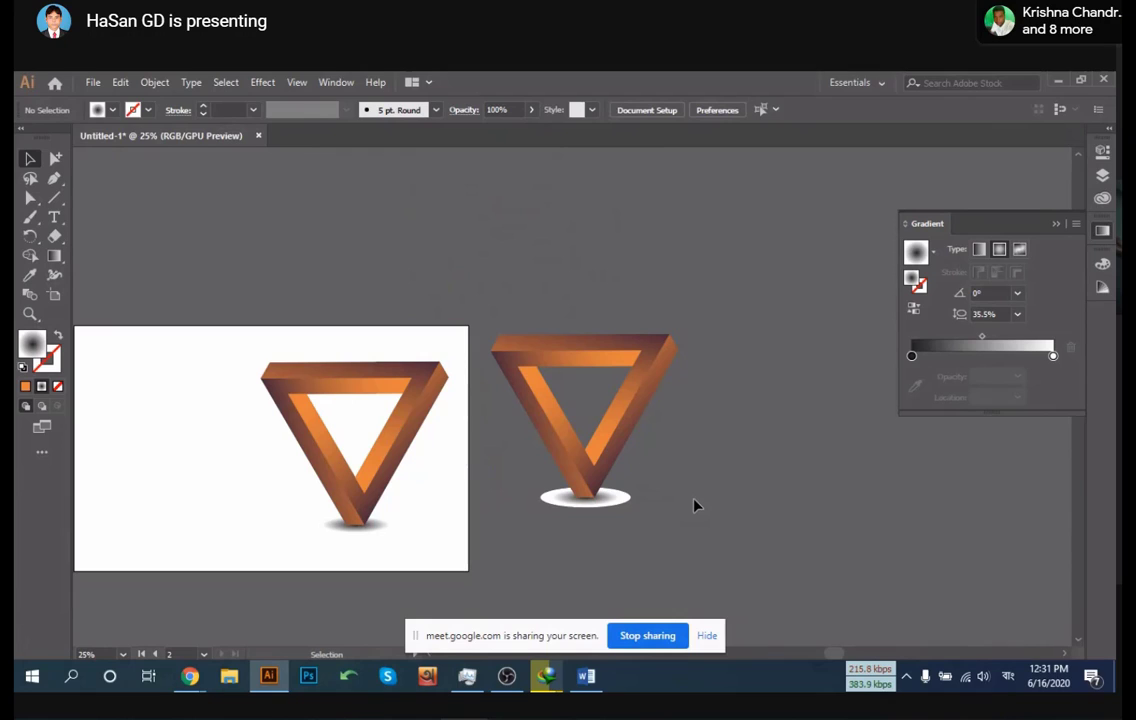
# Set the opacity of the white outer gradient stop to 0% in the elliptical shadow of the triangle beside the artboard
pyautogui.click(621, 500)
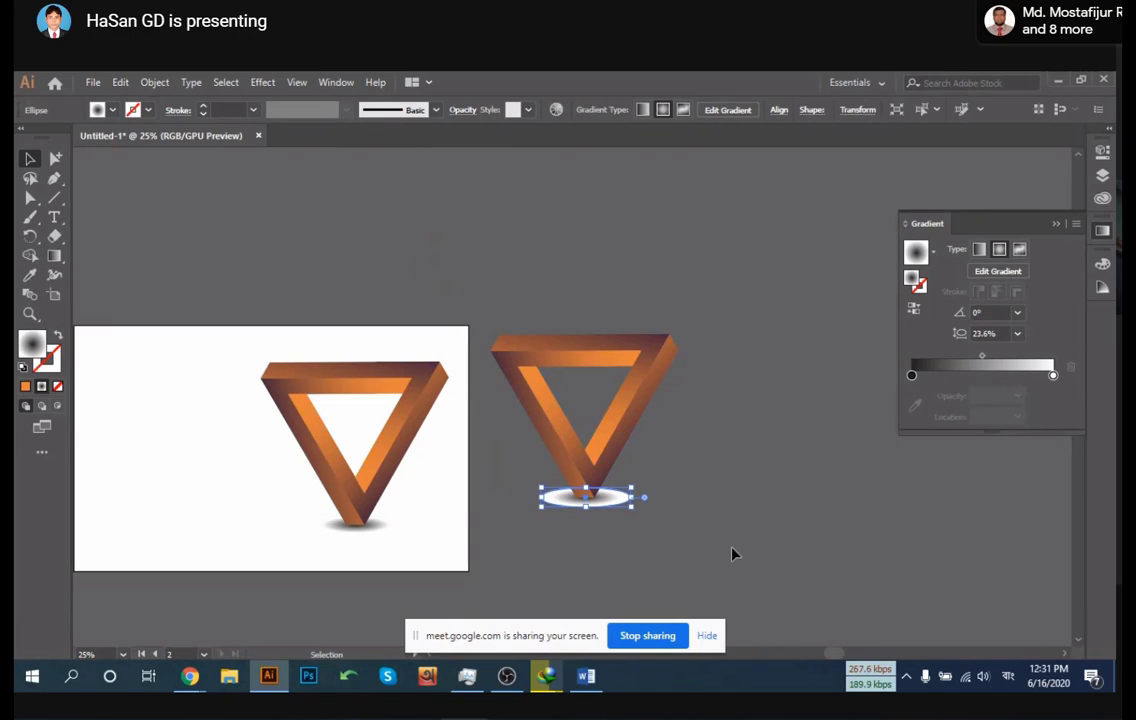
pyautogui.click(626, 512)
pyautogui.click(616, 499)
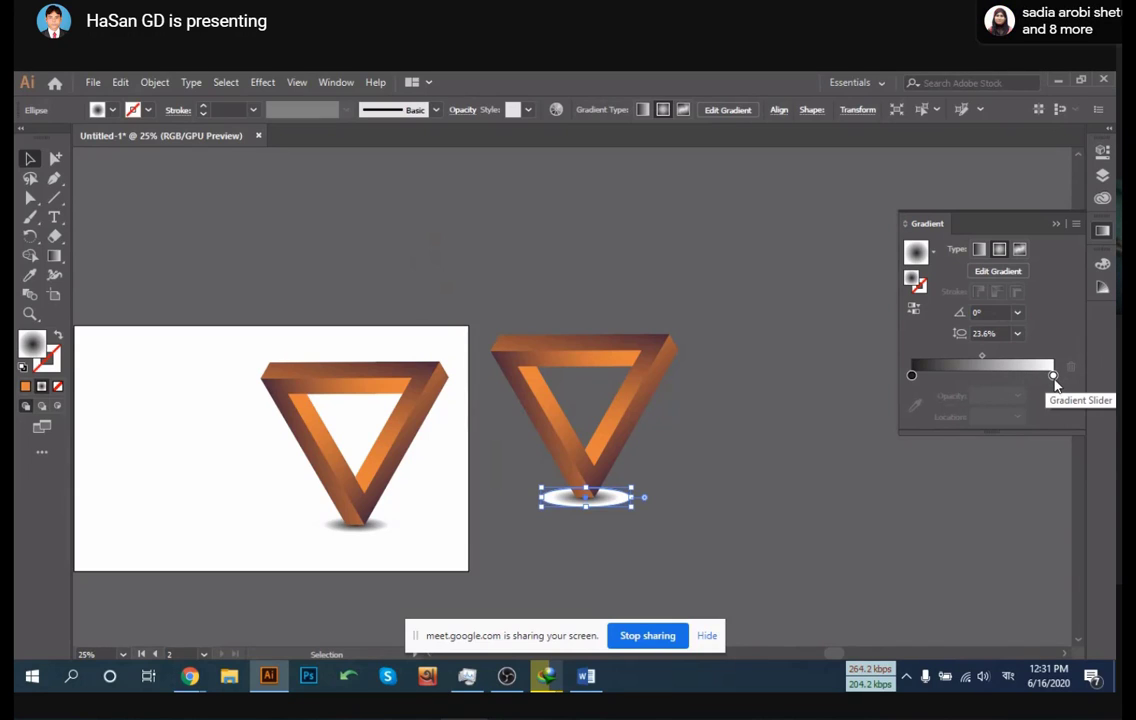
pyautogui.click(1053, 377)
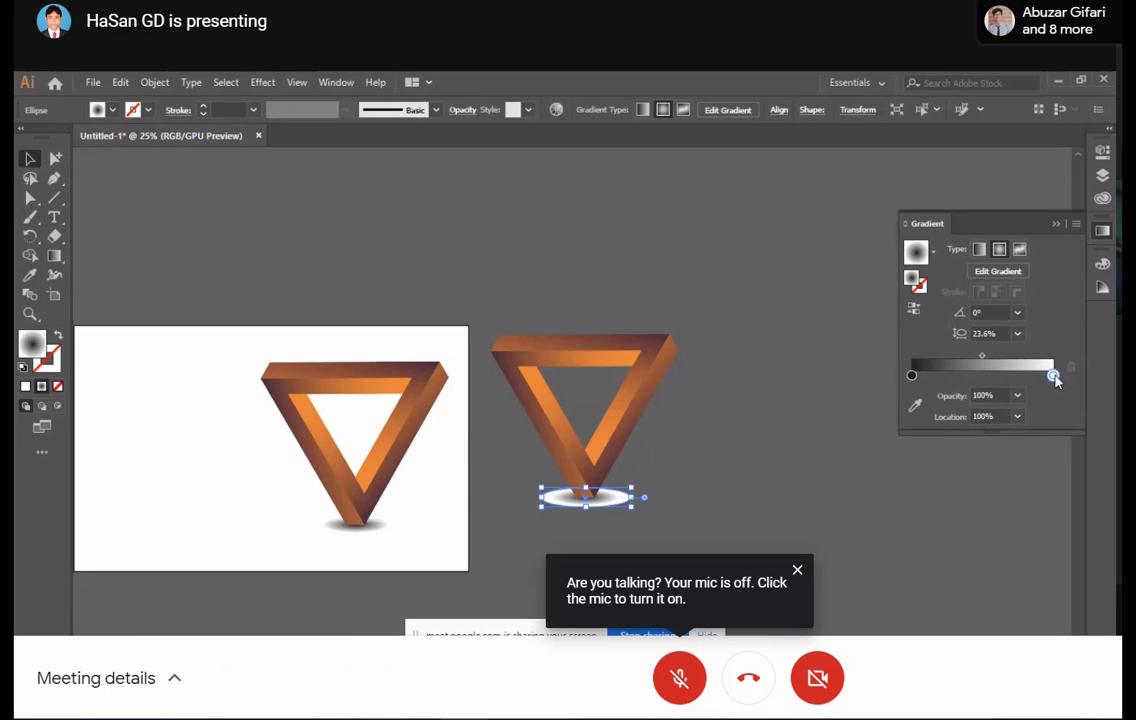
pyautogui.click(1018, 396)
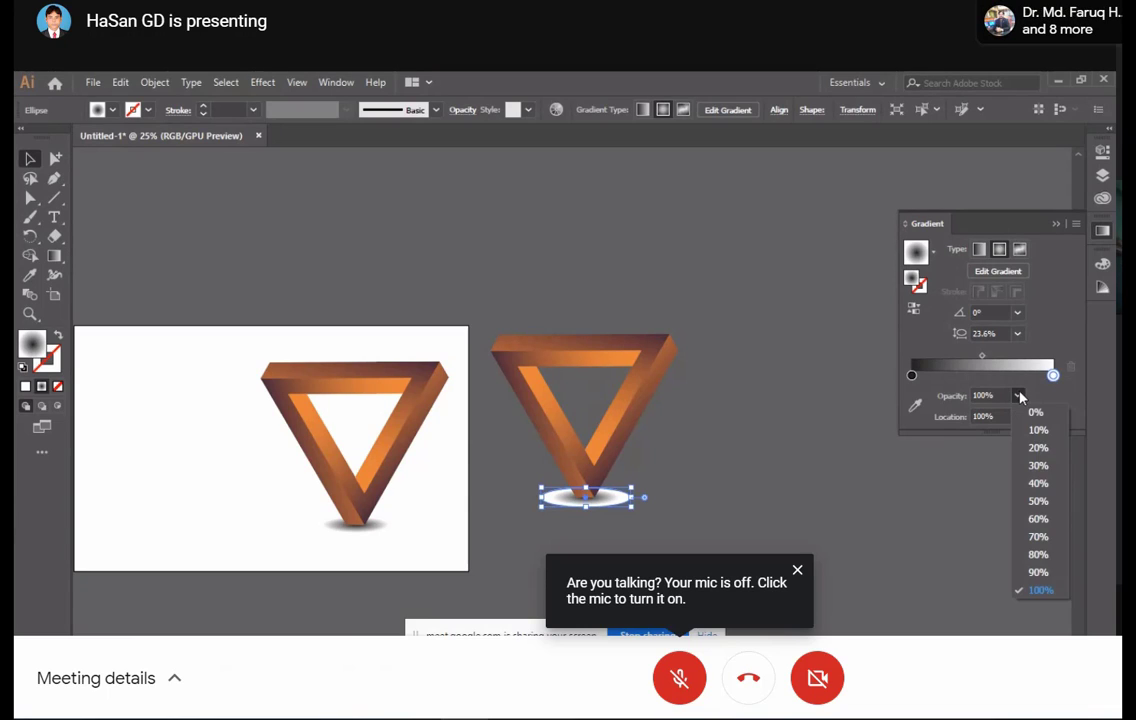
pyautogui.click(1030, 411)
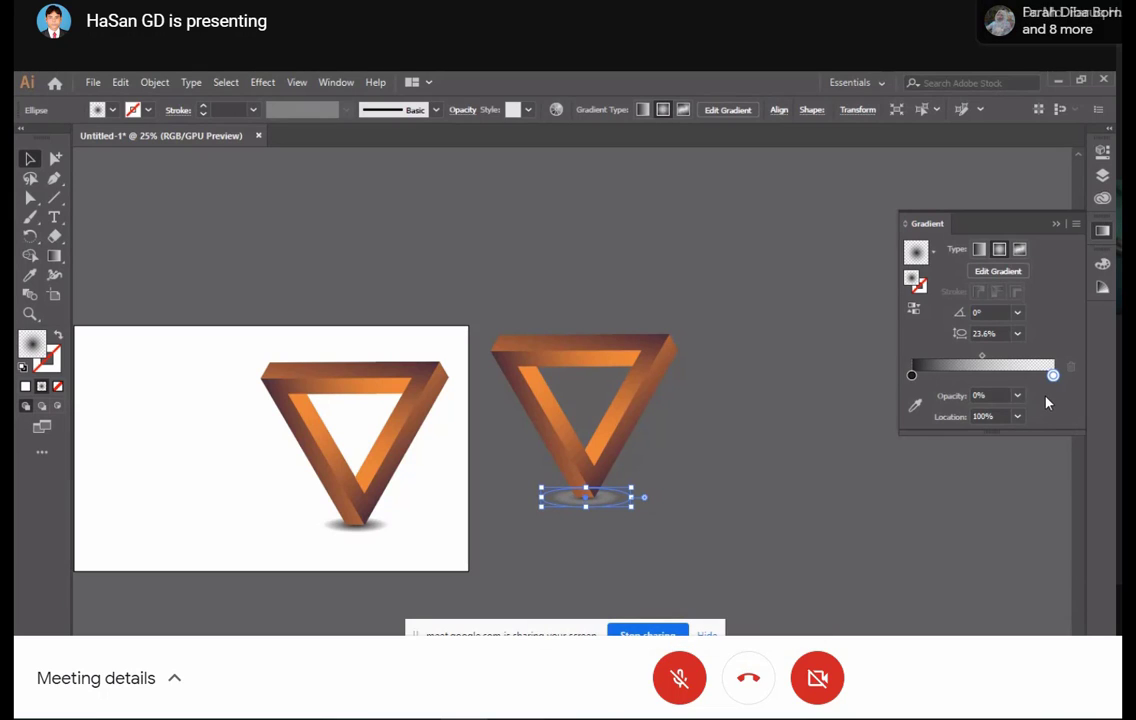
pyautogui.click(875, 403)
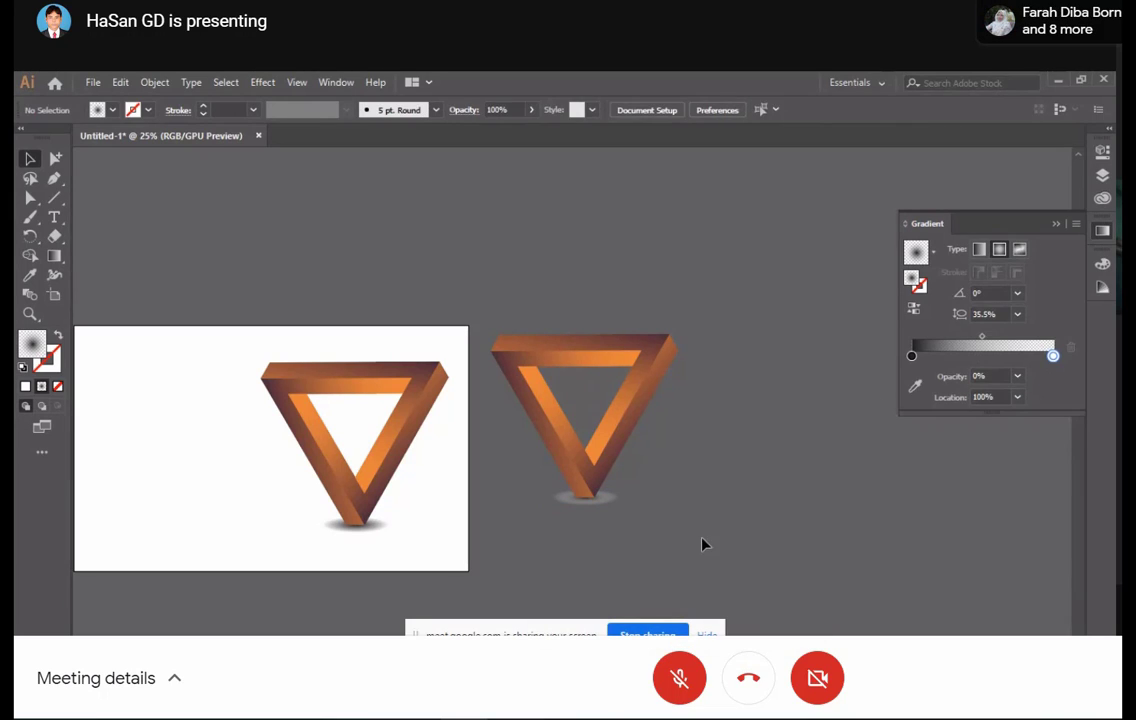
# Shift the midpoint of the black-to-transparent radial gradient to 58.94% with nothing selected
pyautogui.scroll(3, 652, 500)
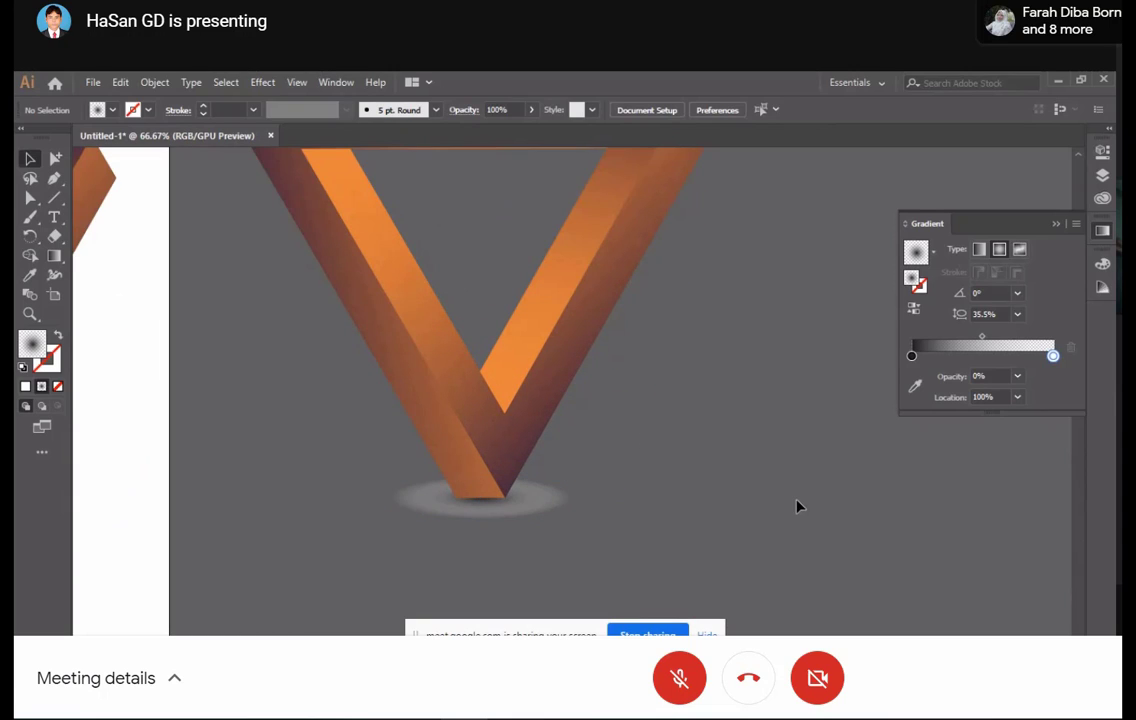
pyautogui.scroll(-2, 799, 507)
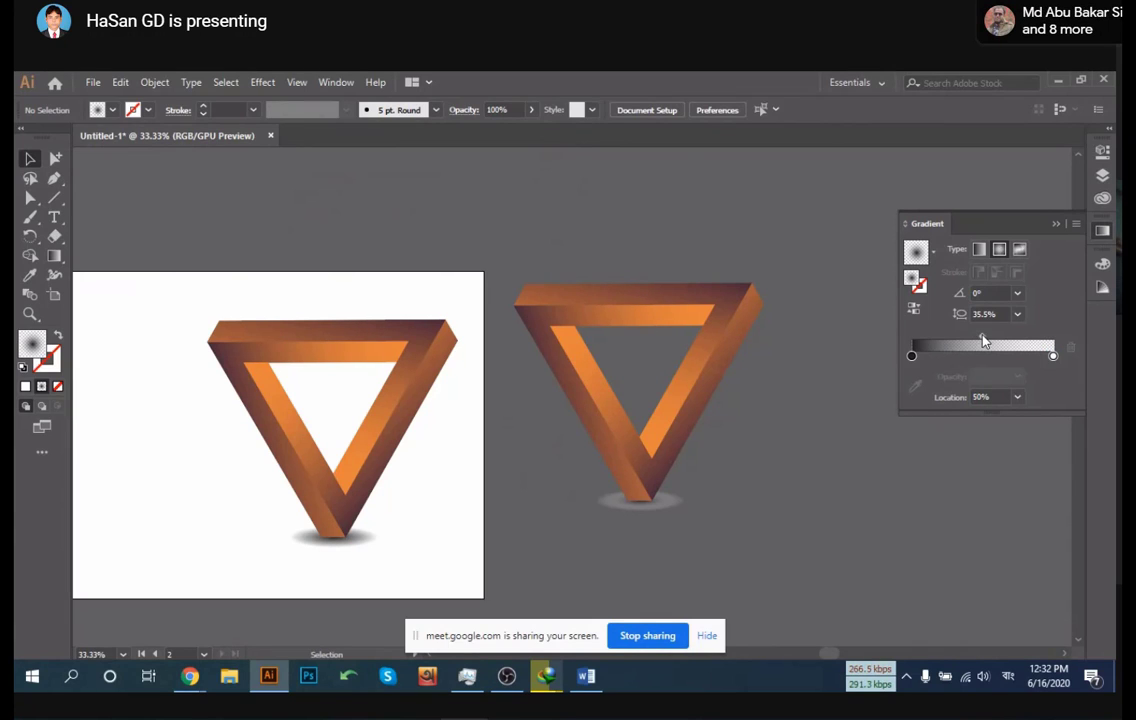
pyautogui.moveTo(982, 336); pyautogui.dragTo(995, 338)
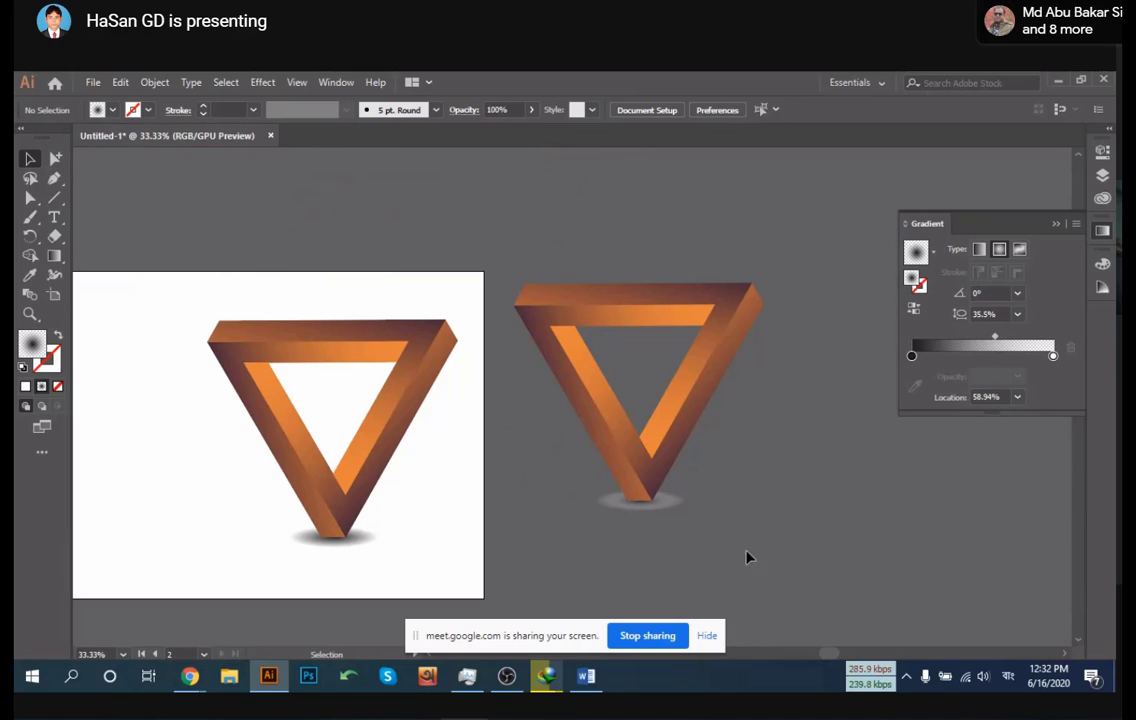
pyautogui.scroll(-2, 619, 497)
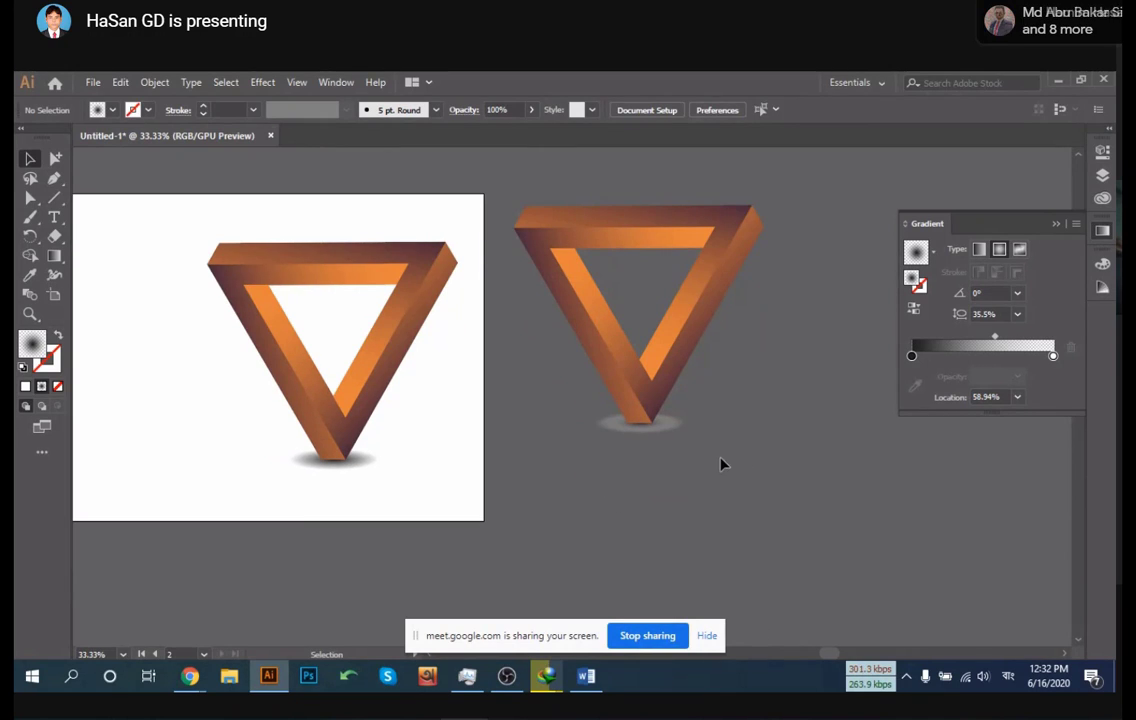
pyautogui.moveTo(740, 350); pyautogui.dragTo(722, 398)
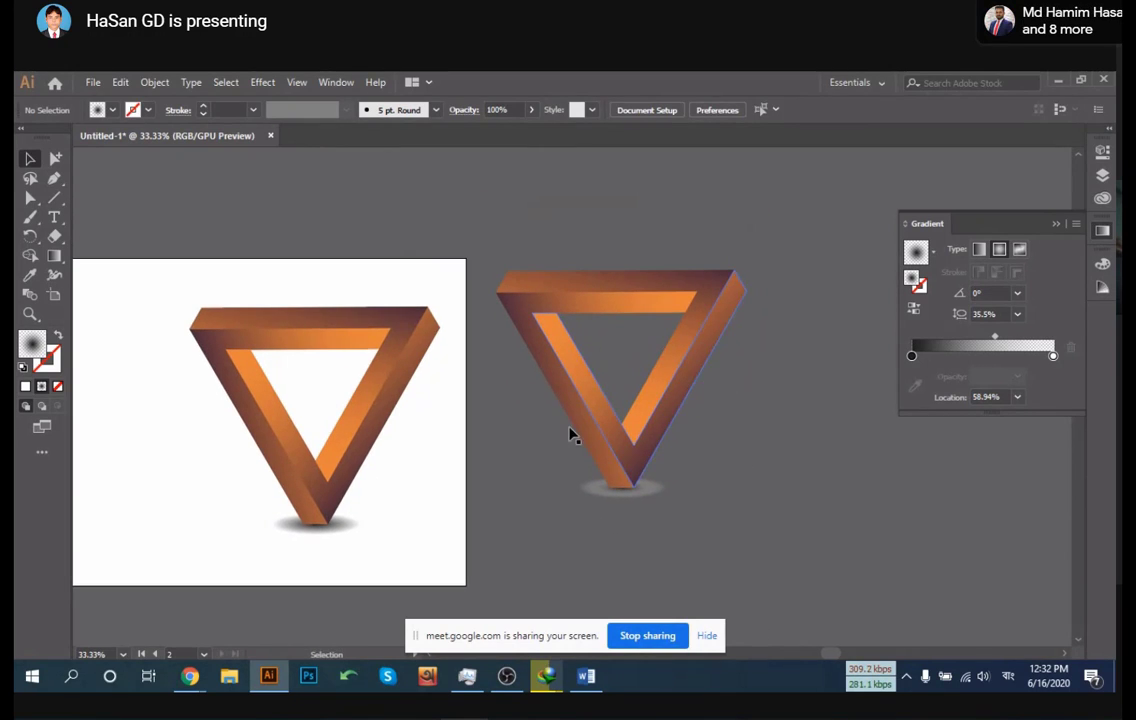
pyautogui.scroll(2, 441, 418)
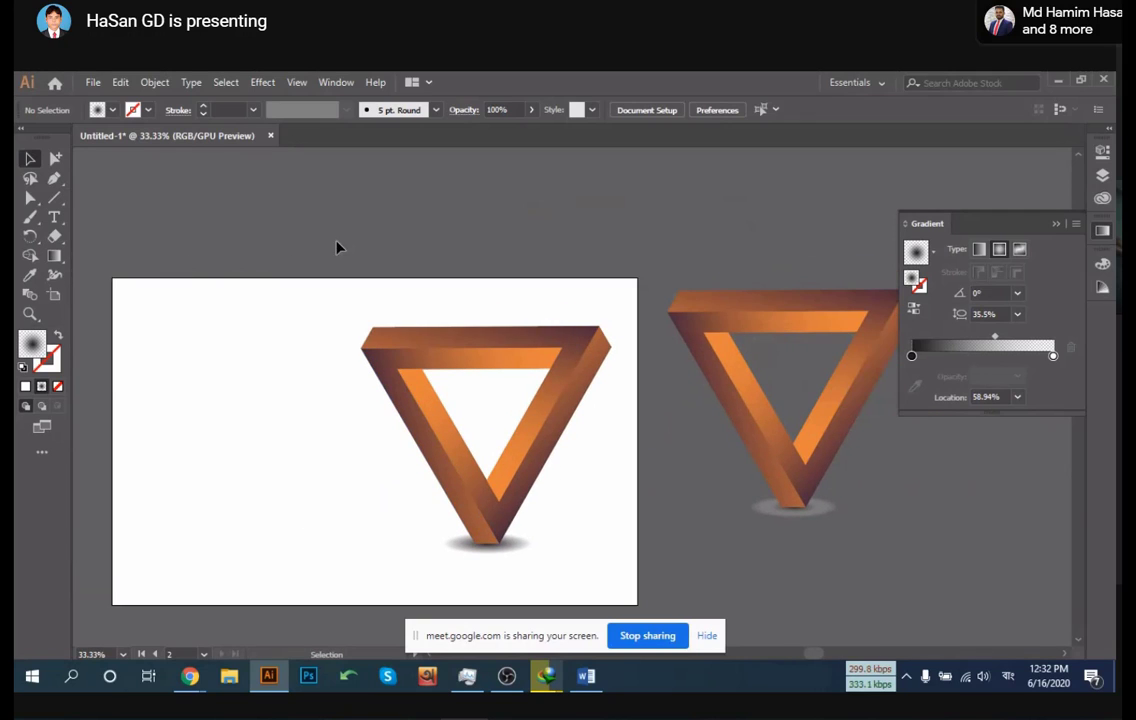
# Delete the triangle copy and its elliptical shadow from the artboard
pyautogui.click(531, 545)
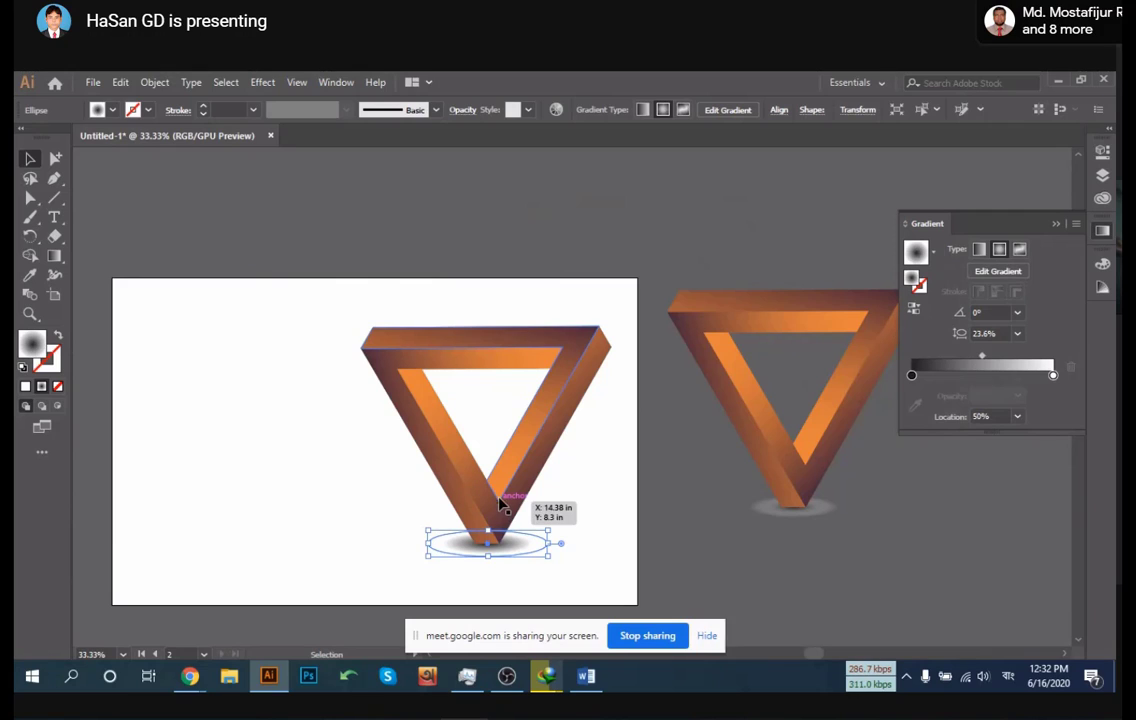
pyautogui.moveTo(363, 304); pyautogui.dragTo(570, 588)
pyautogui.press('Delete')
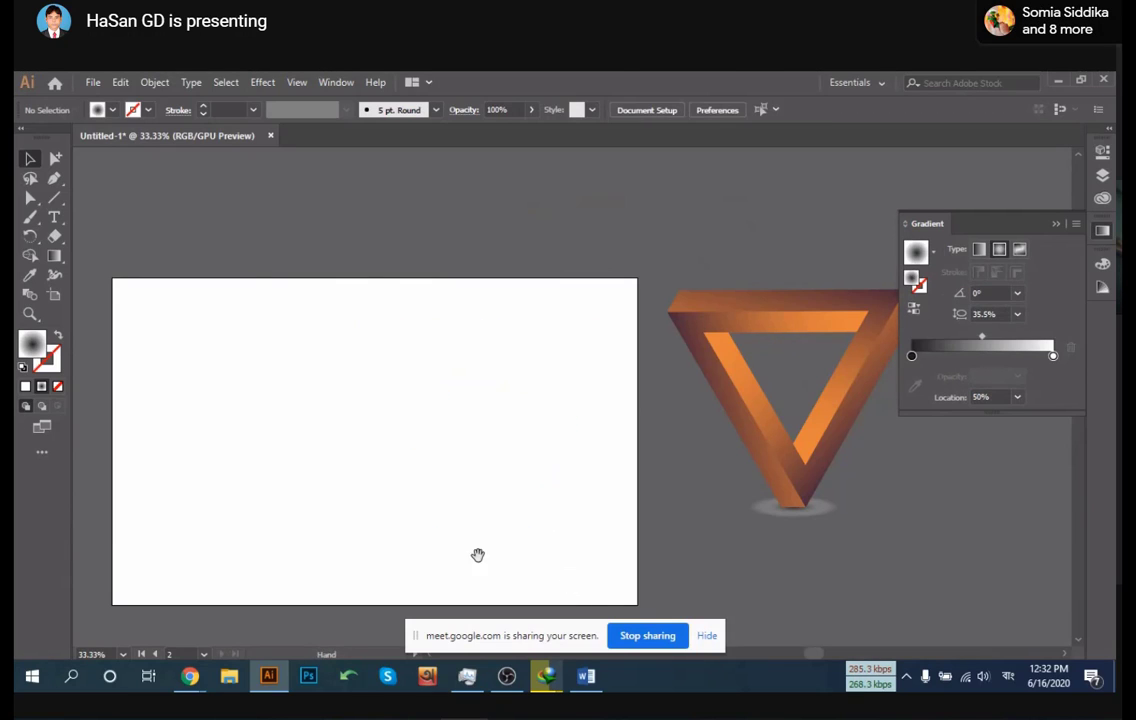
pyautogui.moveTo(477, 553); pyautogui.dragTo(555, 522)
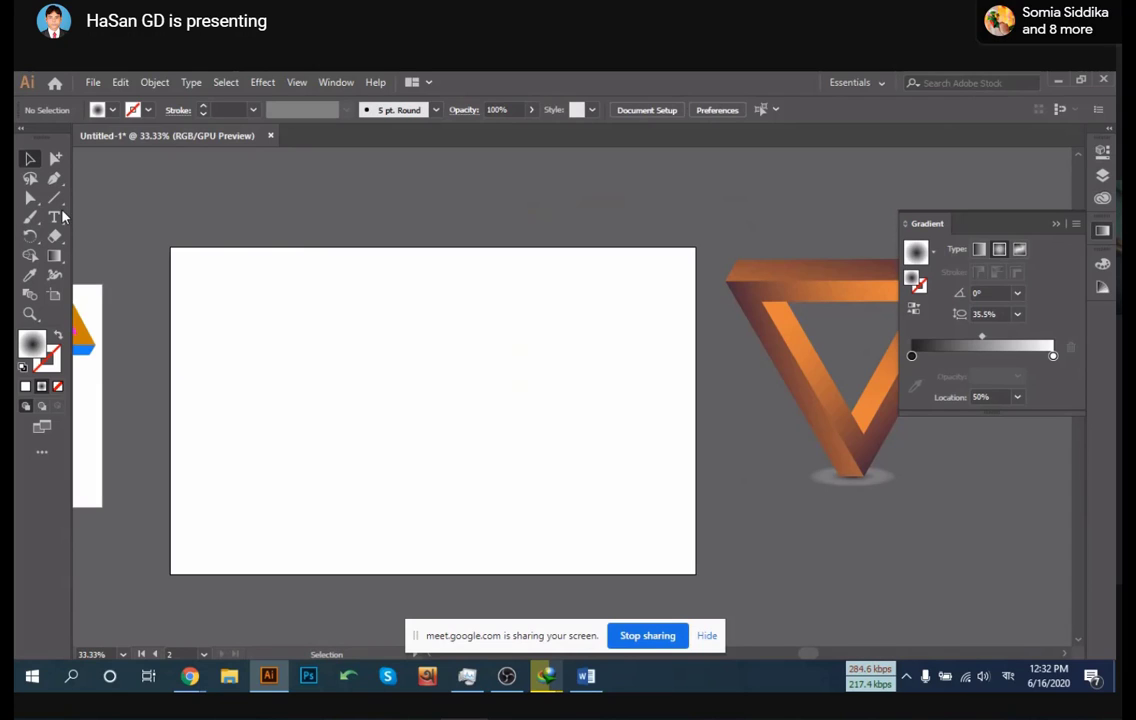
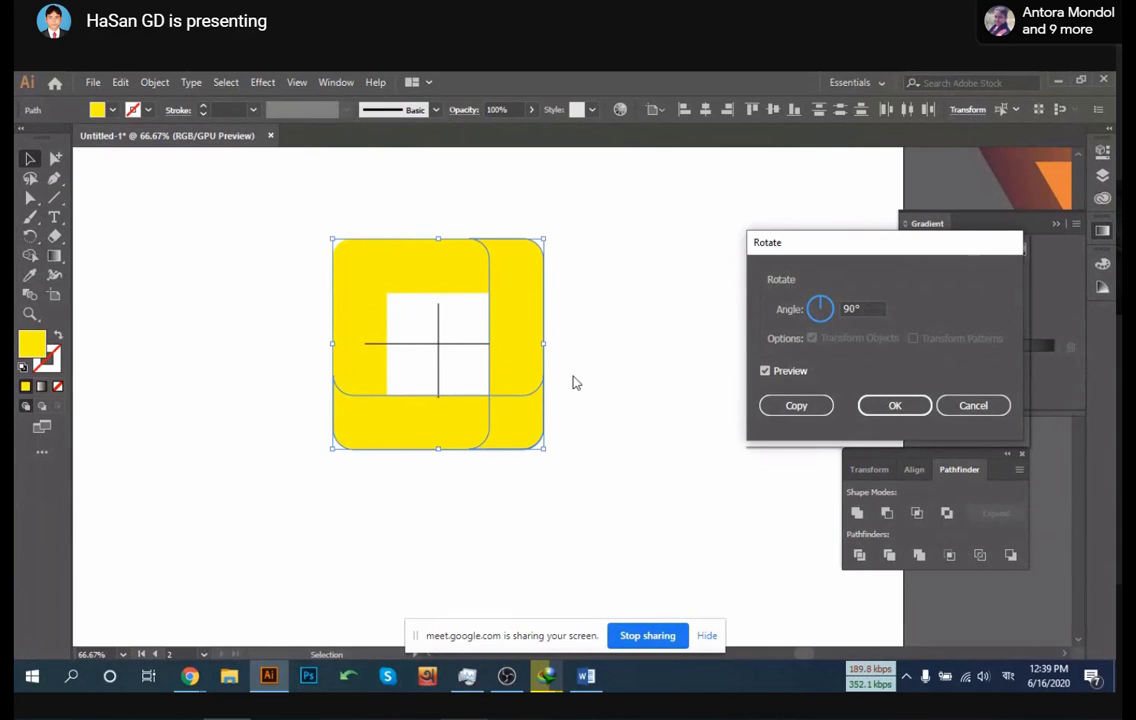
# Apply the 90° rotation to the selected yellow rounded rectangles and give all the yellow shapes a 1 pt black stroke
pyautogui.click(887, 406)
pyautogui.click(577, 429)
pyautogui.moveTo(577, 429); pyautogui.dragTo(510, 441)
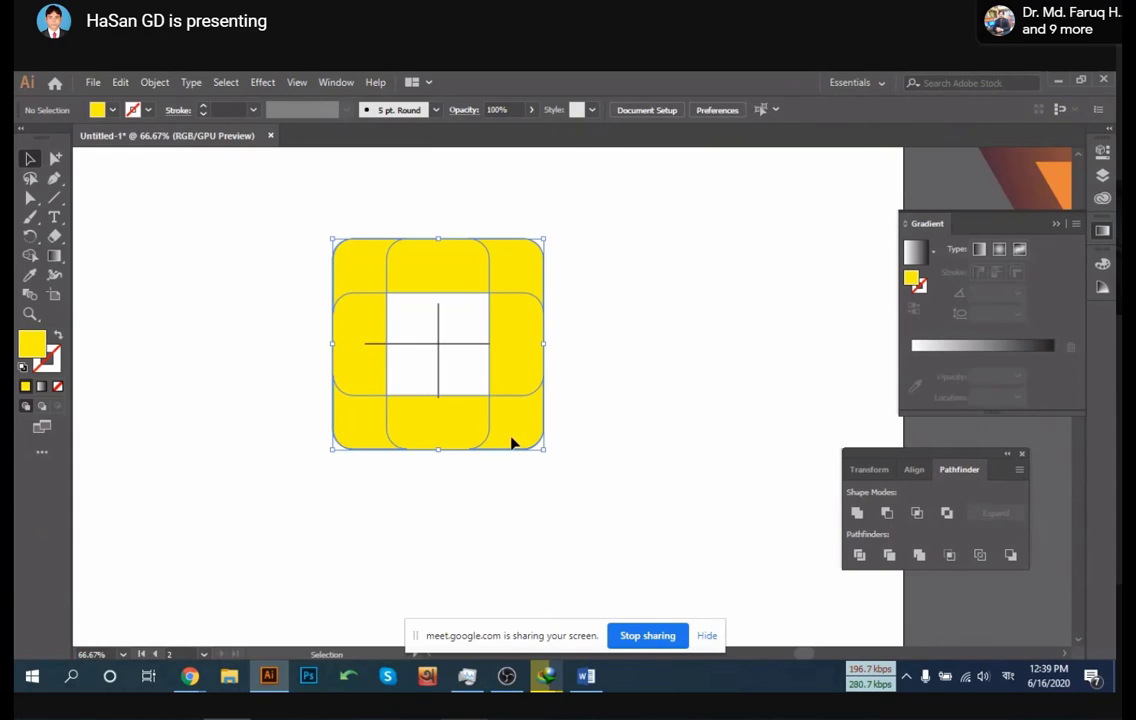
pyautogui.click(148, 111)
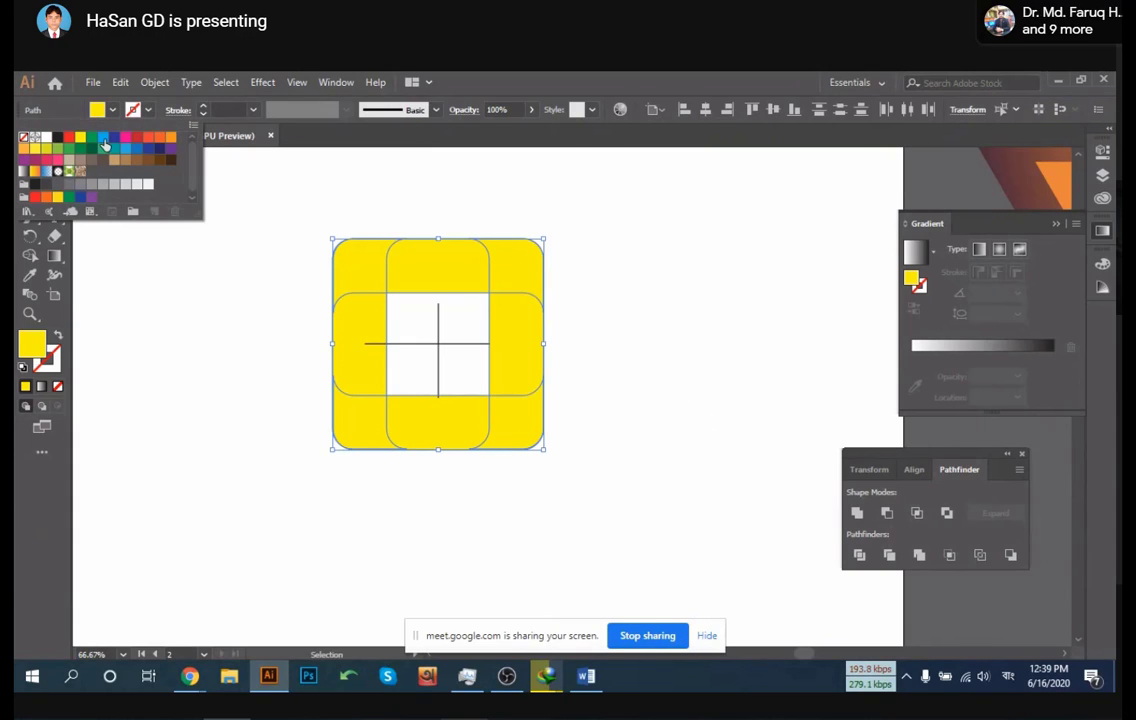
pyautogui.click(57, 138)
pyautogui.click(629, 287)
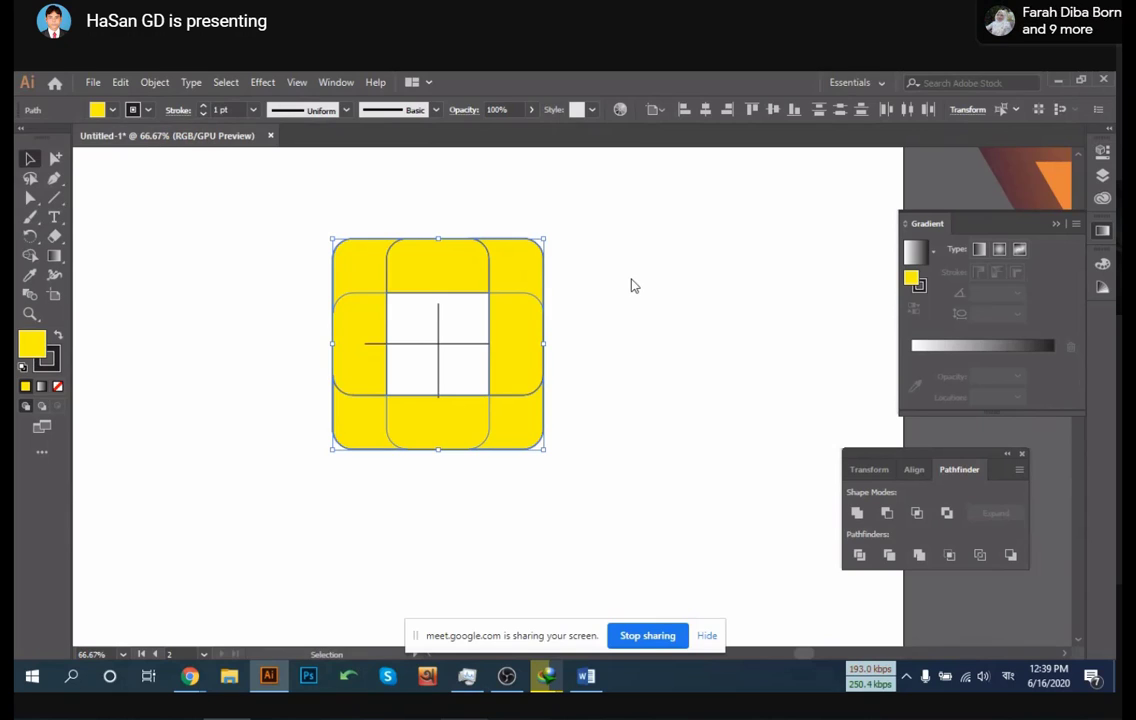
pyautogui.click(647, 297)
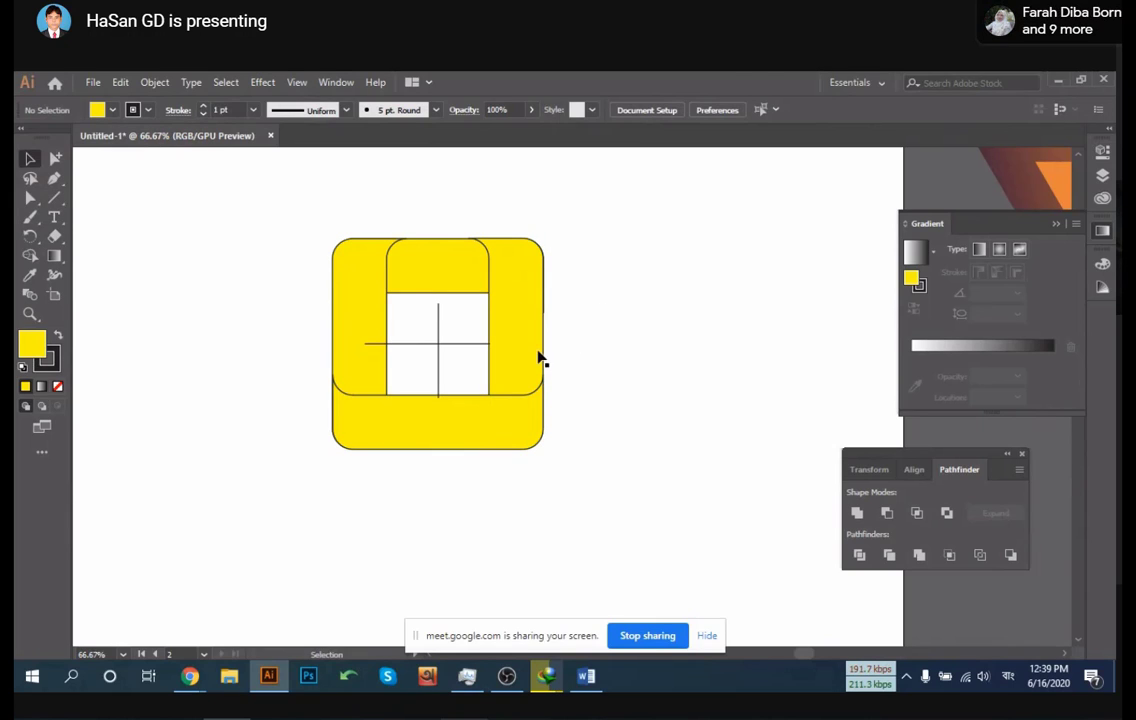
# Split all the overlapping yellow rounded rectangles along their outlines with Pathfinder Divide
pyautogui.moveTo(278, 214); pyautogui.dragTo(604, 476)
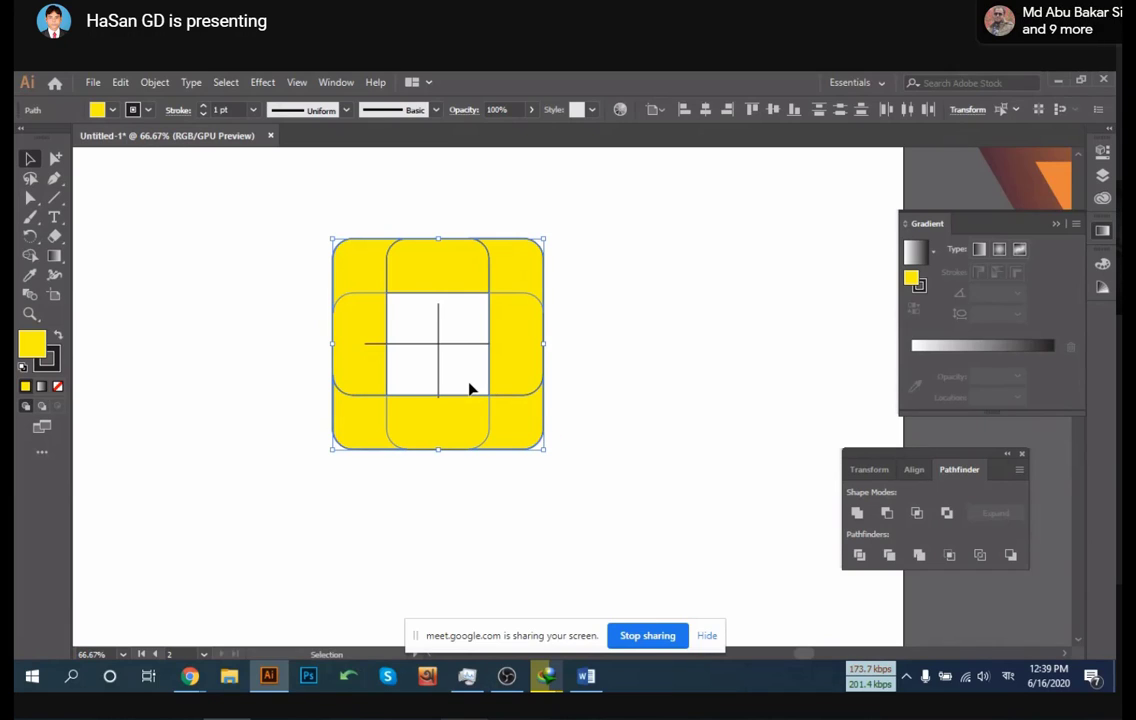
pyautogui.click(859, 555)
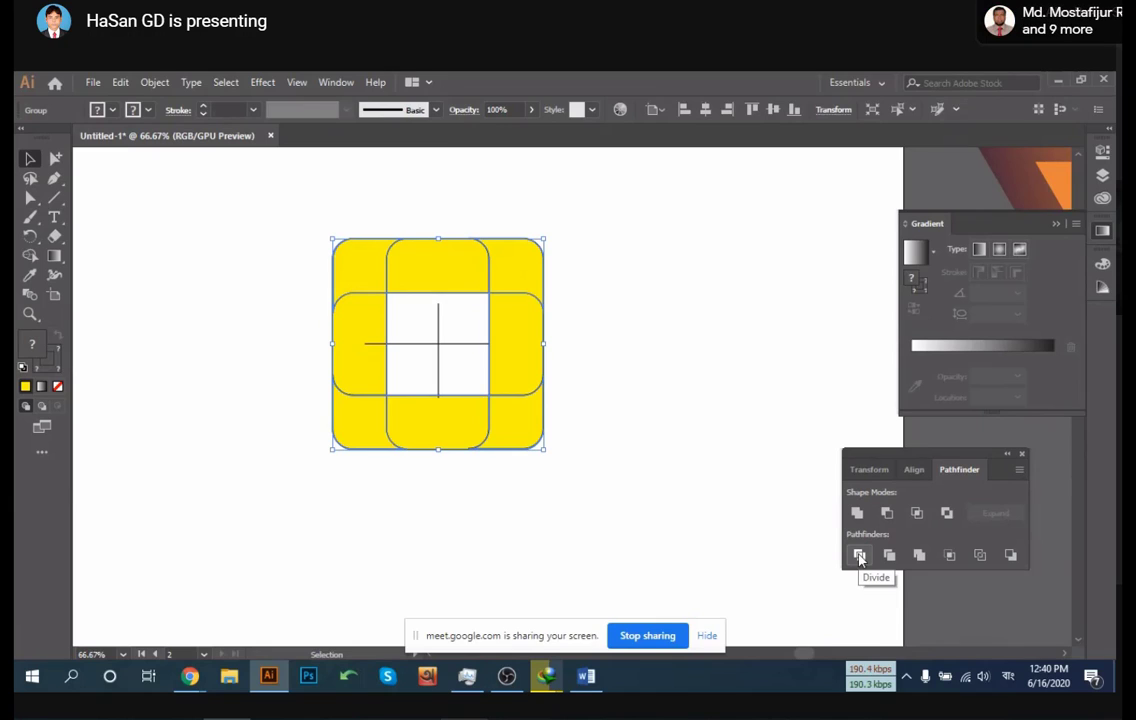
pyautogui.click(642, 436)
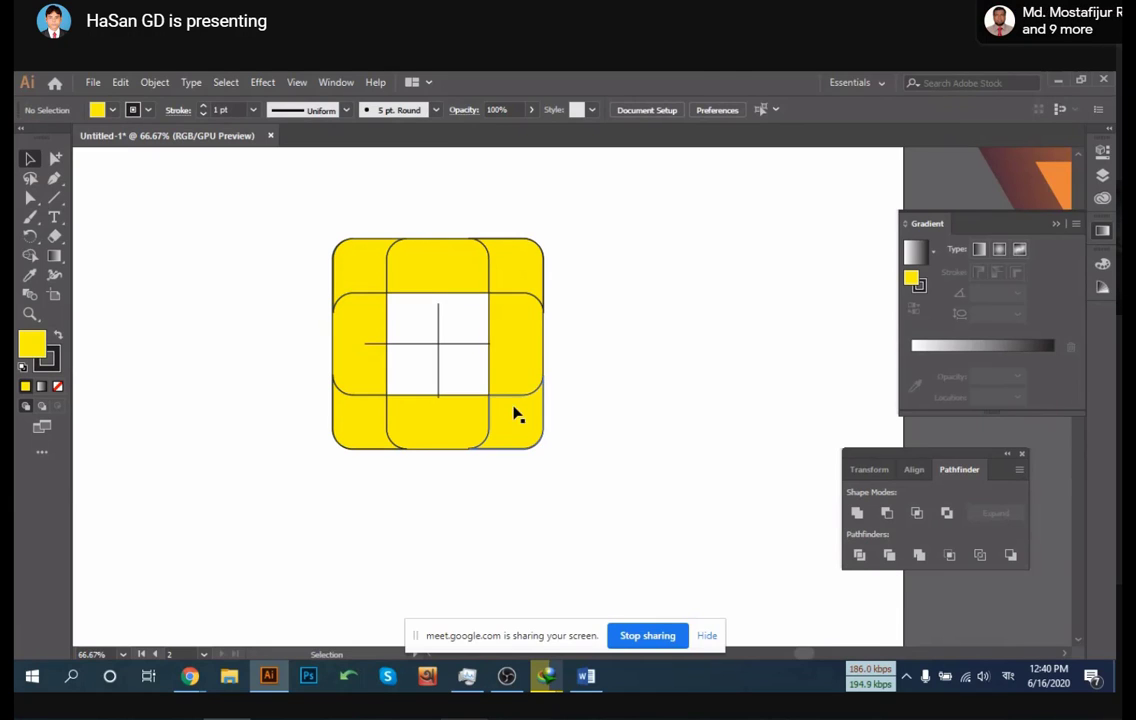
pyautogui.scroll(2, 420, 320)
pyautogui.scroll(-1, 420, 320)
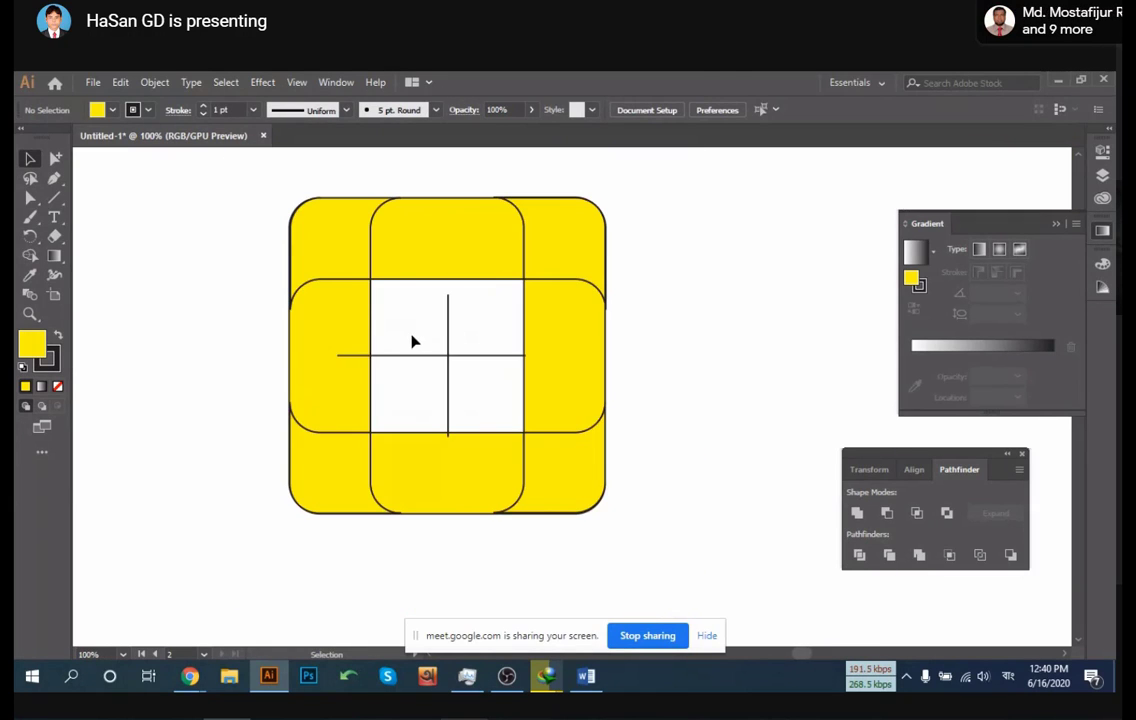
# Delete the horizontal and vertical cross lines in the middle of the yellow square
pyautogui.press('a')
pyautogui.press('alt')
pyautogui.keyDown('alt'); pyautogui.click(411, 333); pyautogui.keyUp('alt')
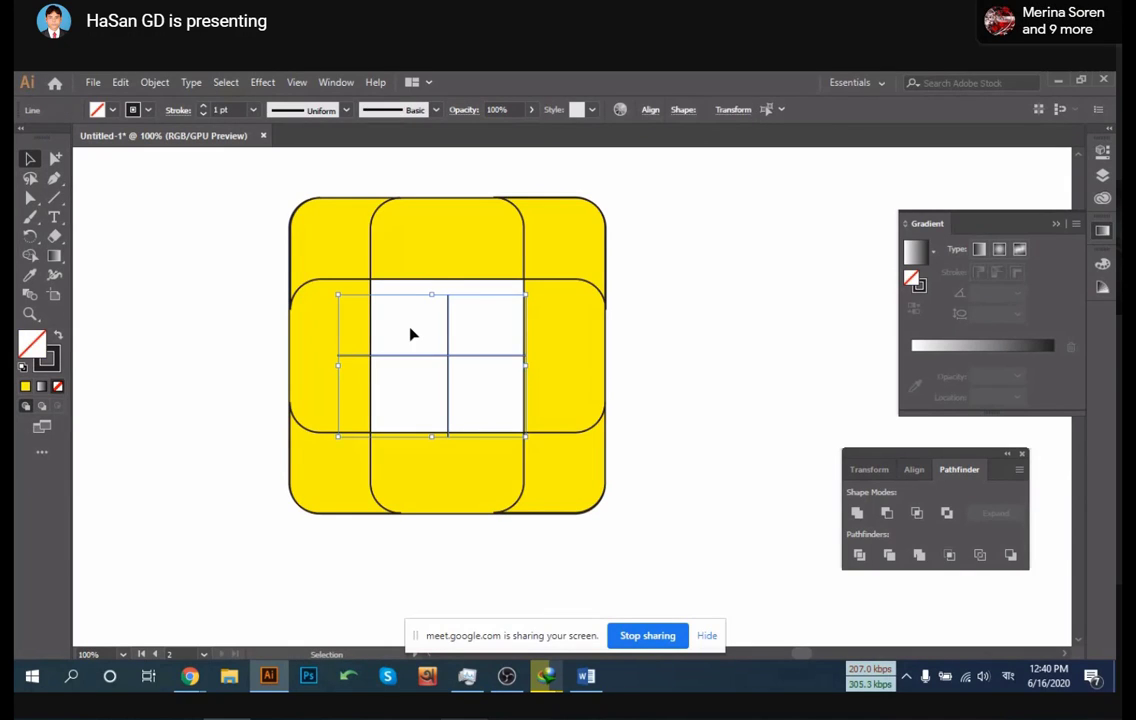
pyautogui.press('Delete')
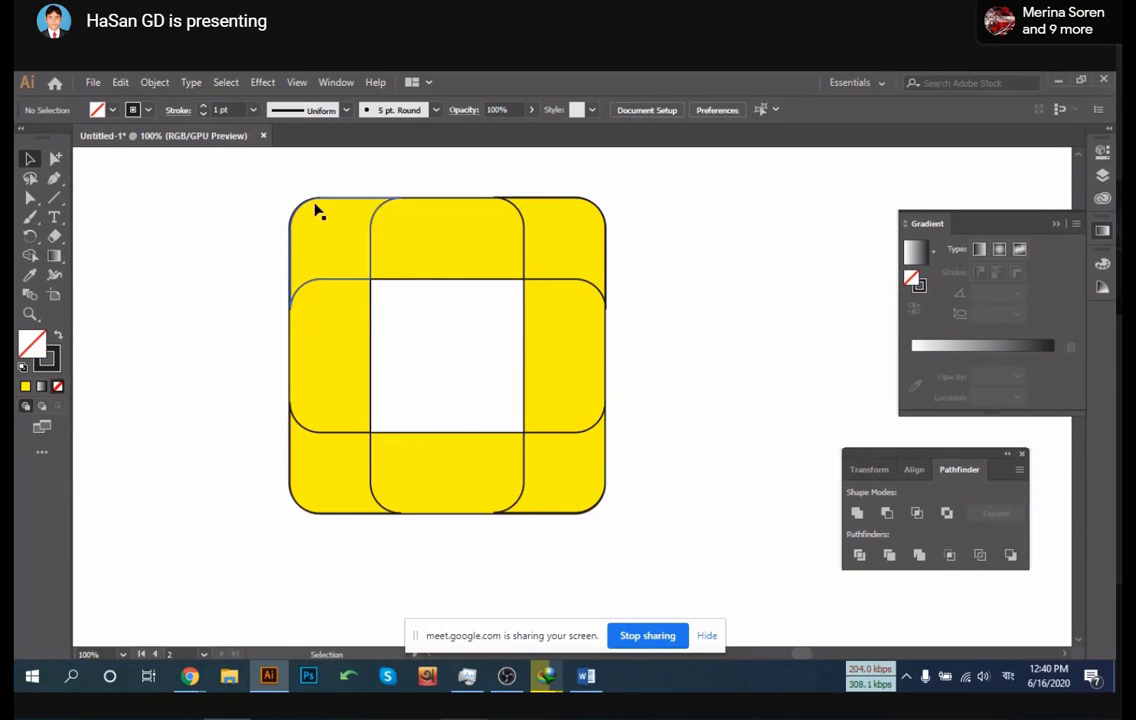
# Select the divided yellow square and ungroup it into separate pieces
pyautogui.moveTo(261, 177); pyautogui.dragTo(700, 374)
pyautogui.click(700, 374)
pyautogui.scroll(2, 576, 368)
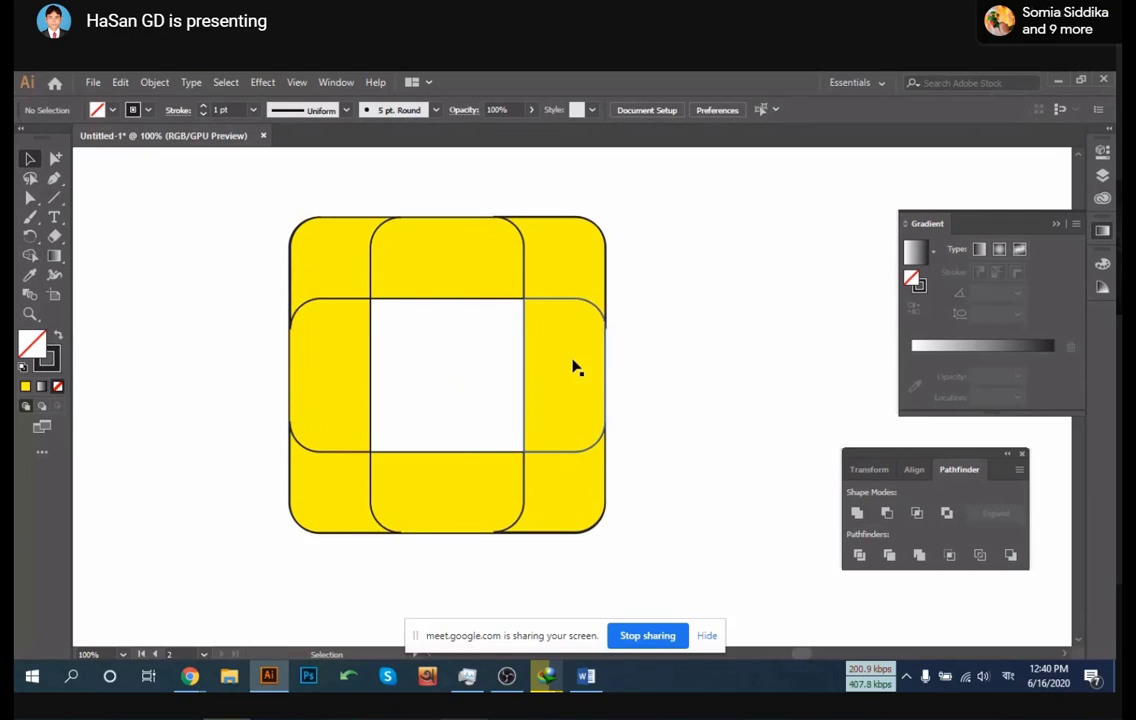
pyautogui.moveTo(311, 211); pyautogui.dragTo(411, 284)
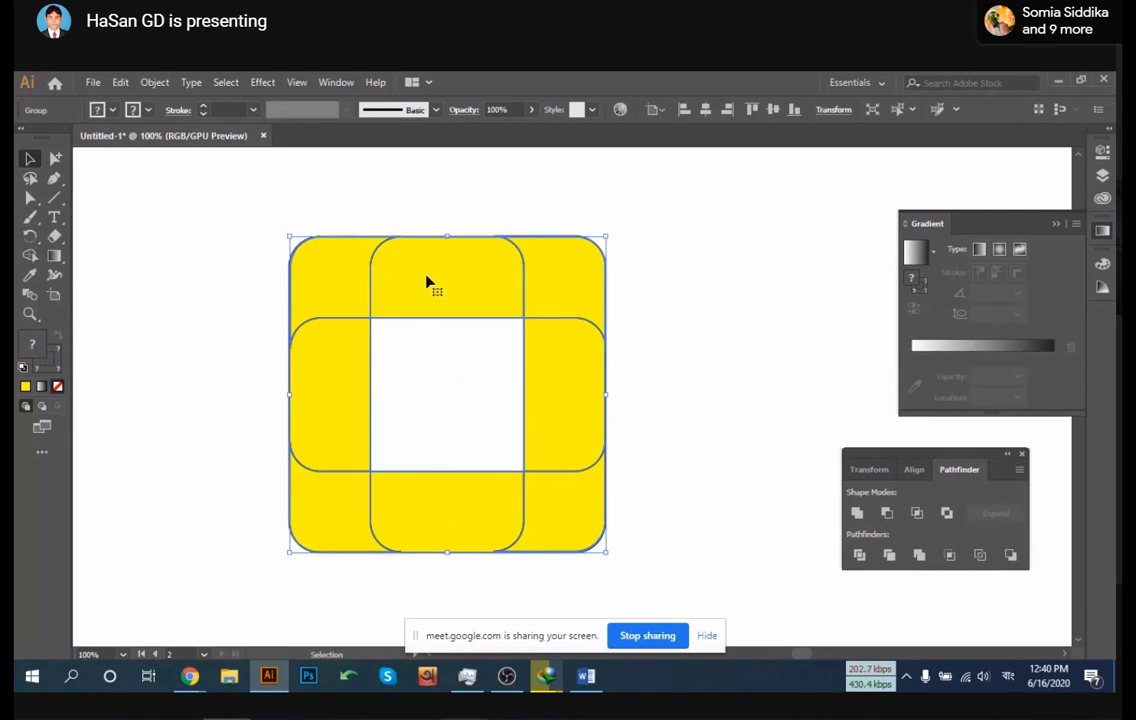
pyautogui.rightClick(427, 272)
pyautogui.click(505, 406)
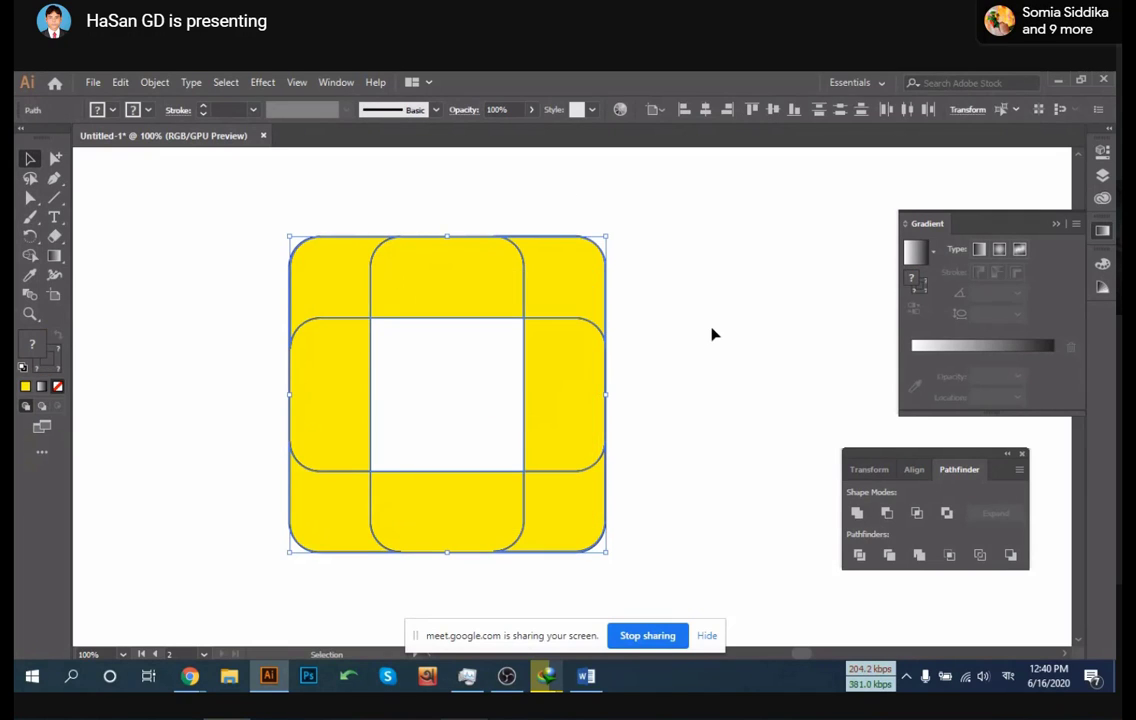
# Unite the upper-left corner piece and the upper-middle piece of the yellow square into one horizontal bar with Pathfinder
pyautogui.click(634, 314)
pyautogui.moveTo(255, 184); pyautogui.dragTo(445, 275)
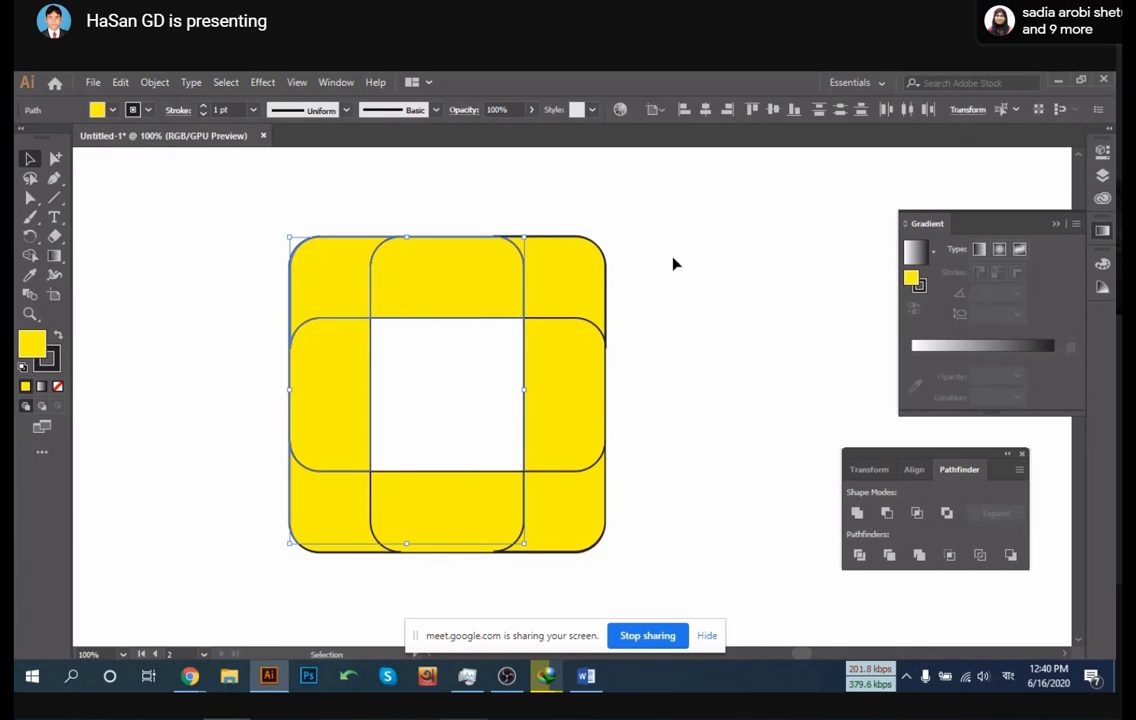
pyautogui.click(515, 279)
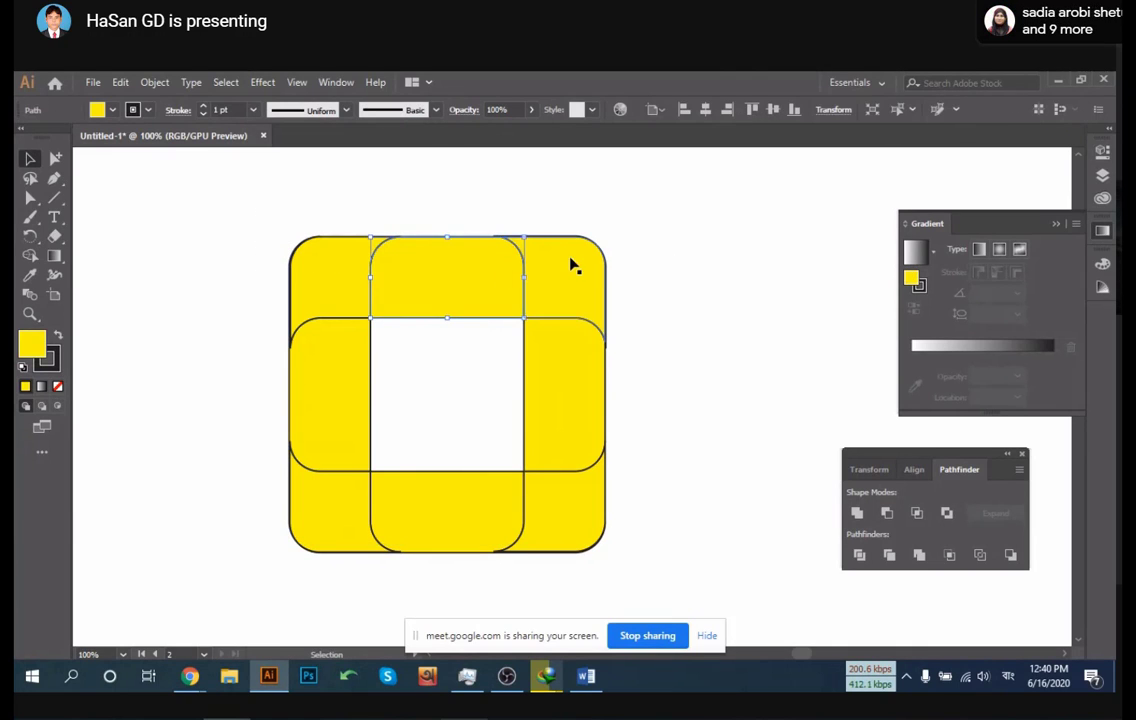
pyautogui.click(330, 335)
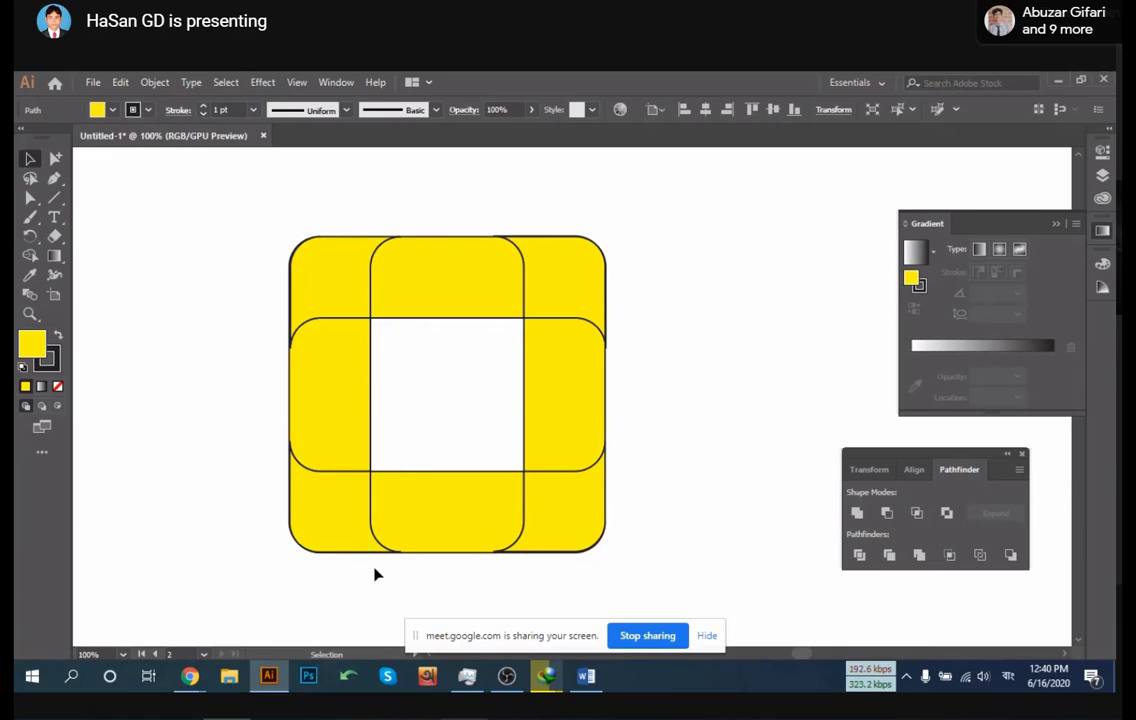
pyautogui.click(370, 570)
pyautogui.click(312, 406)
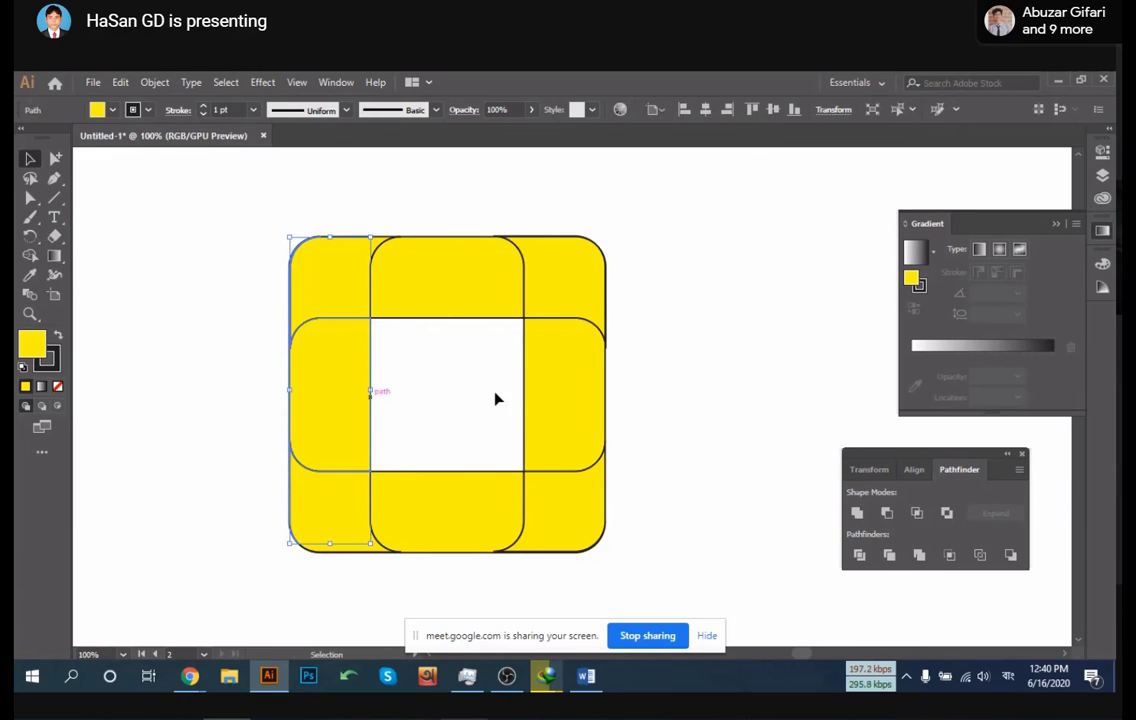
pyautogui.click(712, 305)
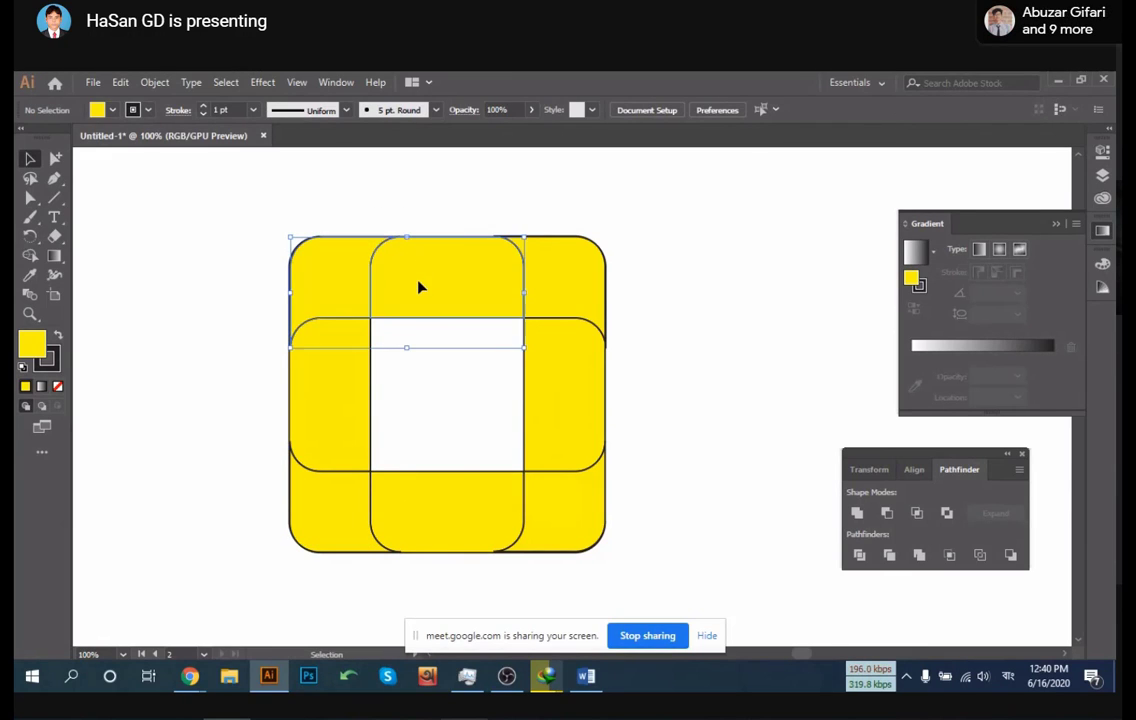
pyautogui.click(418, 287)
pyautogui.click(857, 514)
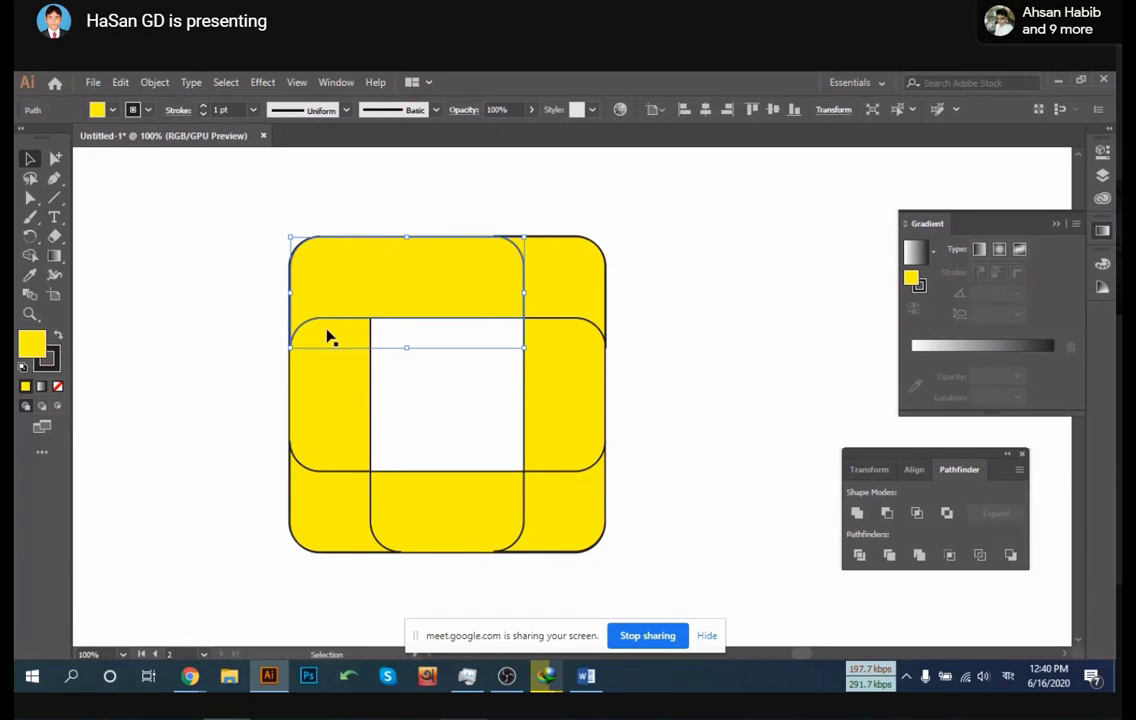
# Unite the remaining overlapping yellow pieces into one left bar, one lower bar and one right bar with Pathfinder
pyautogui.moveTo(224, 416); pyautogui.dragTo(347, 532)
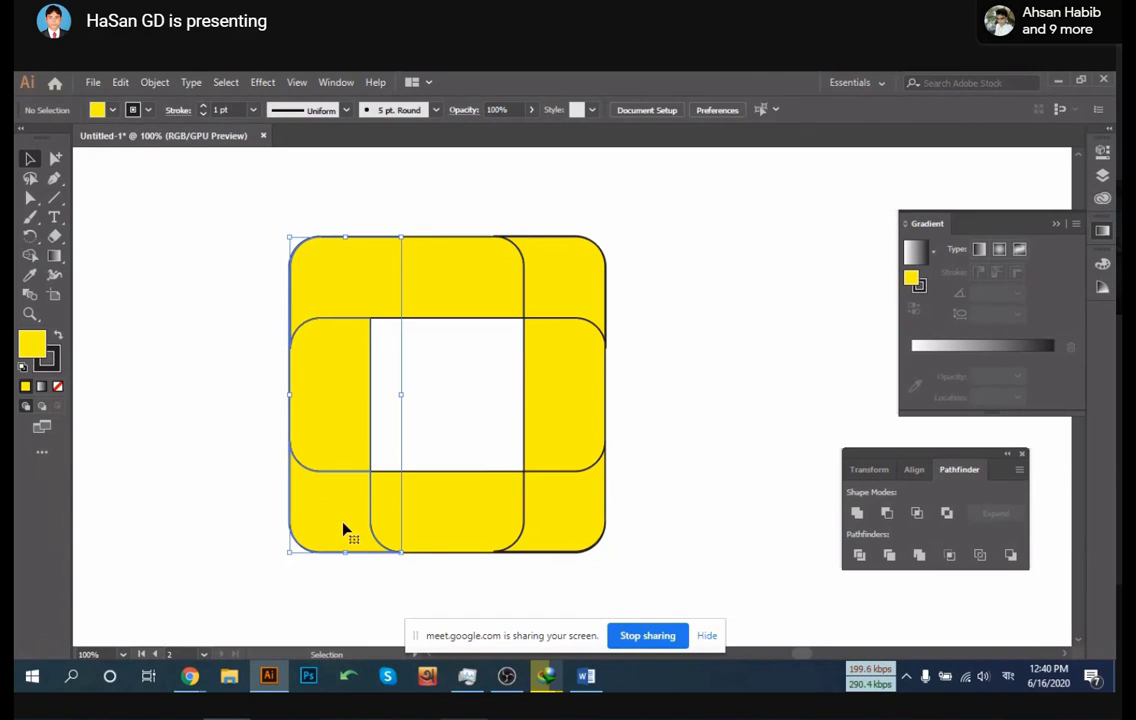
pyautogui.click(857, 513)
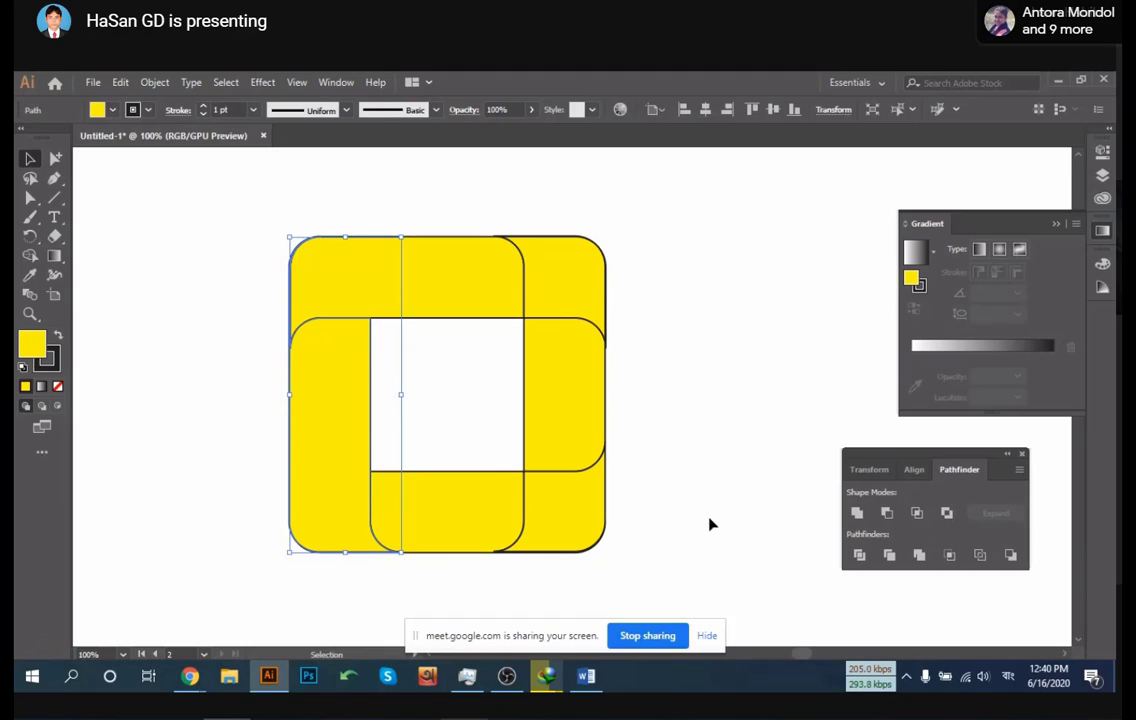
pyautogui.click(663, 497)
pyautogui.moveTo(663, 497); pyautogui.dragTo(480, 530)
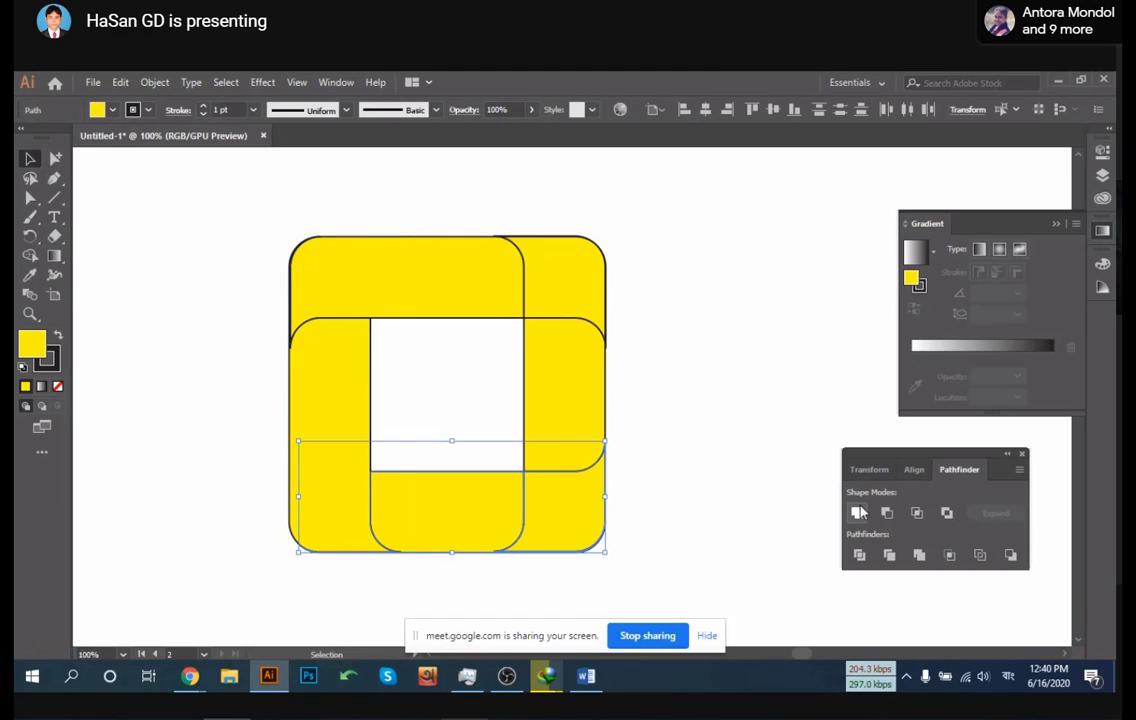
pyautogui.moveTo(667, 236); pyautogui.dragTo(573, 360)
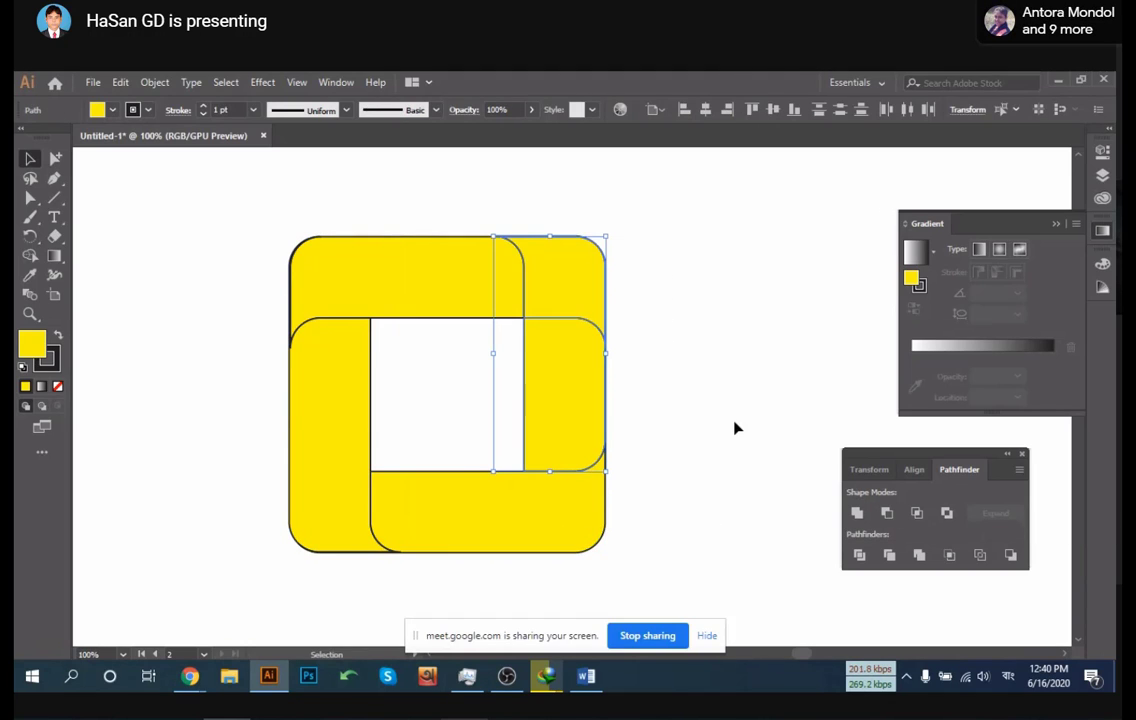
pyautogui.click(702, 398)
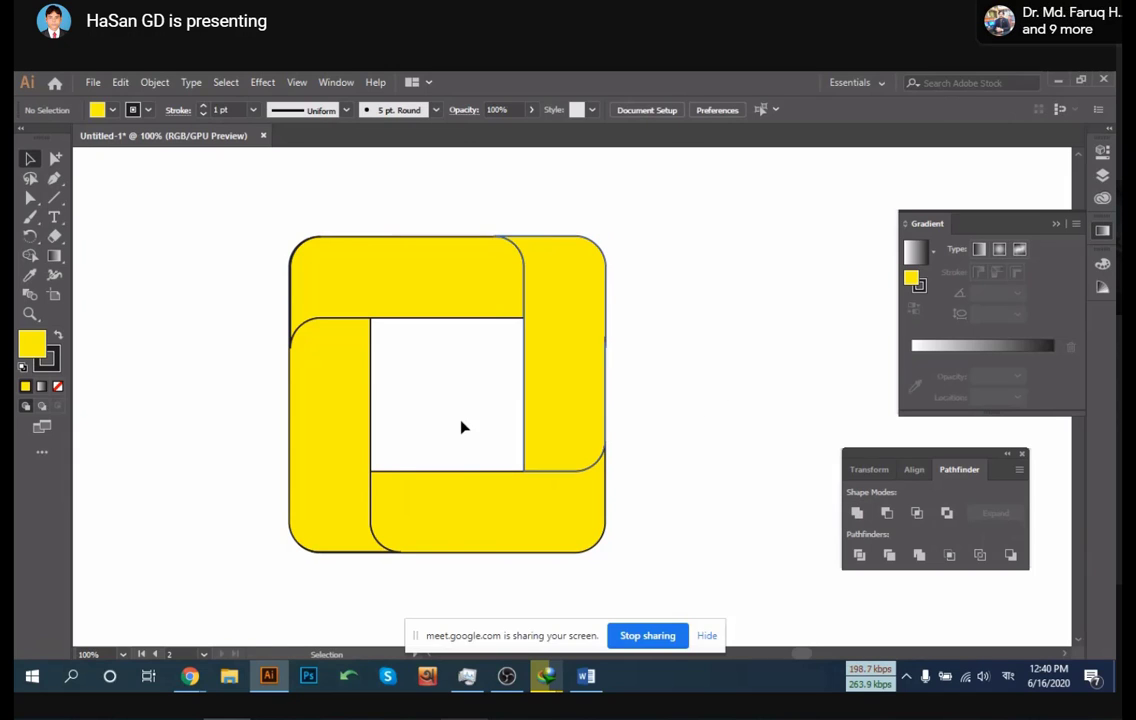
# Fill the whole square logo with red and delete the square piece in its centre
pyautogui.moveTo(238, 199); pyautogui.dragTo(629, 581)
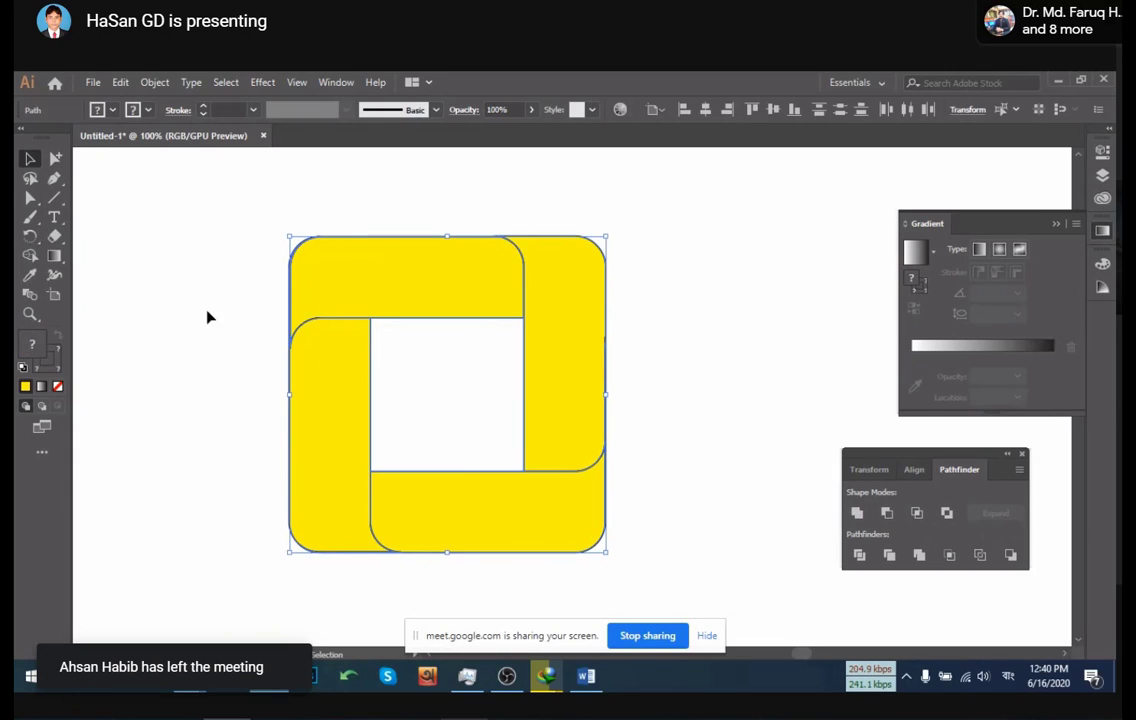
pyautogui.click(108, 110)
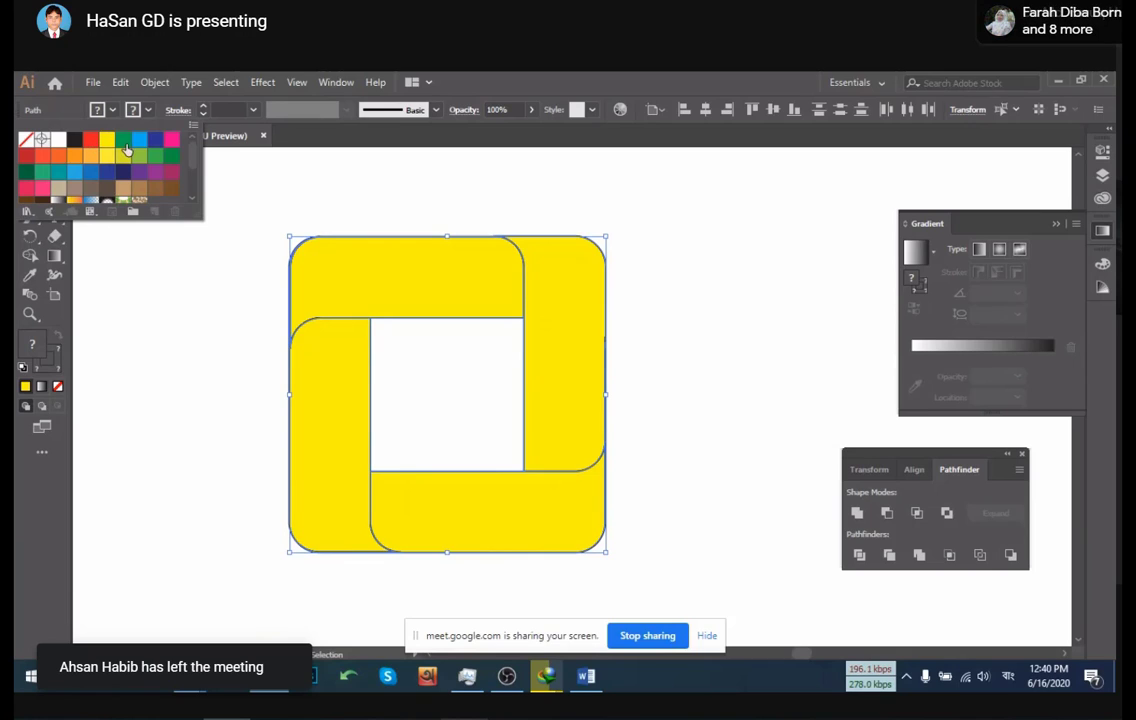
pyautogui.click(92, 141)
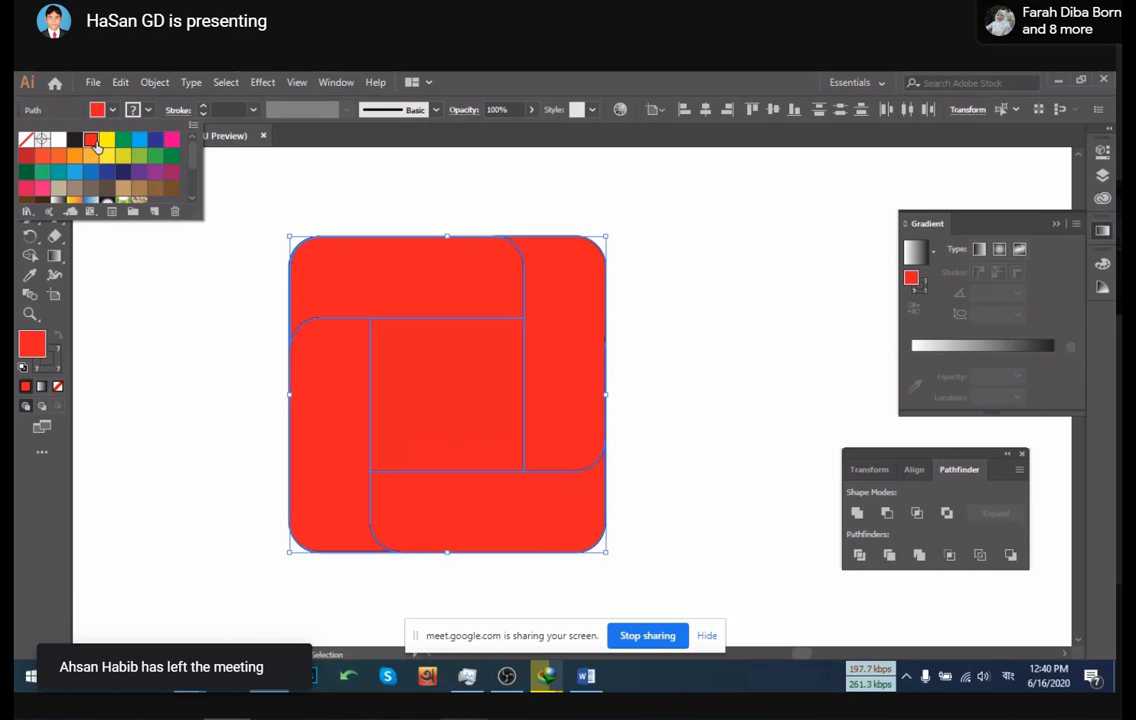
pyautogui.click(776, 332)
pyautogui.click(649, 373)
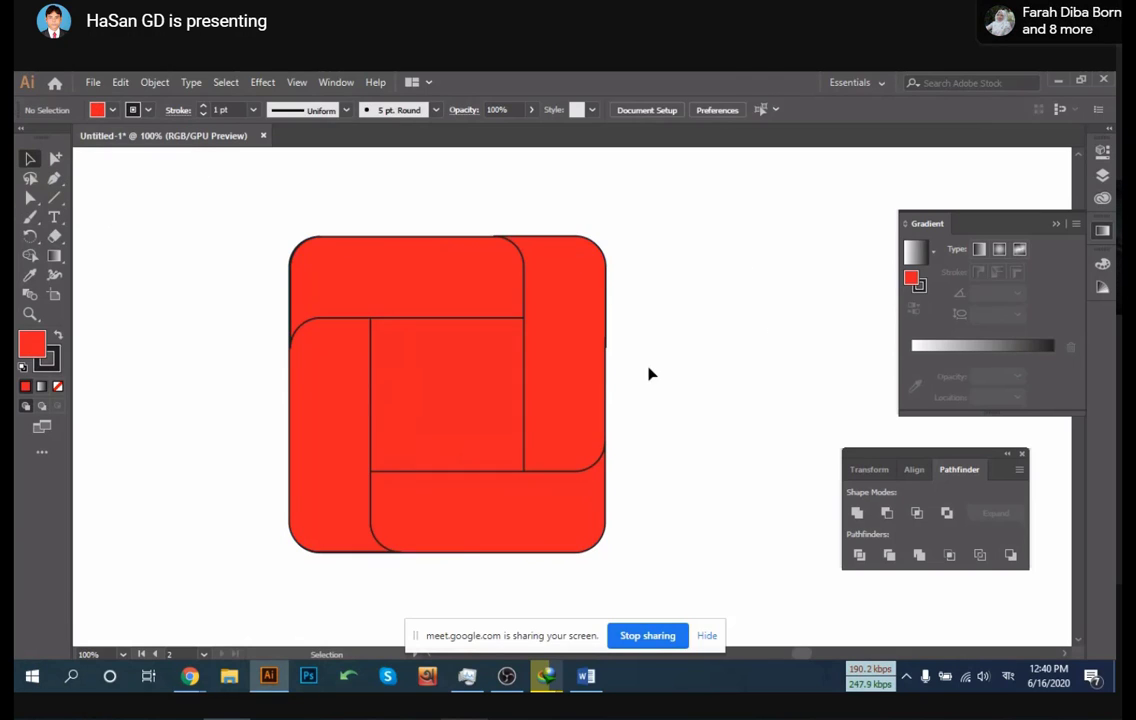
pyautogui.click(472, 408)
pyautogui.press('Delete')
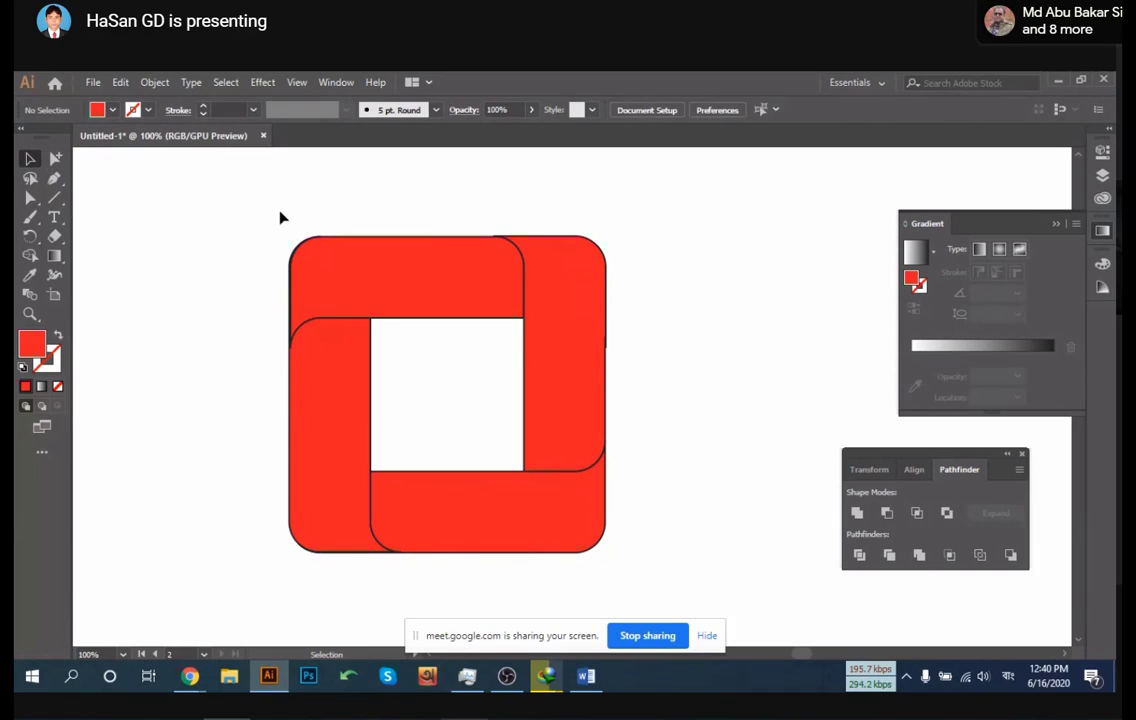
# Remove the stroke from the four bars of the square logo and fill them all with magenta pink
pyautogui.moveTo(247, 198); pyautogui.dragTo(624, 563)
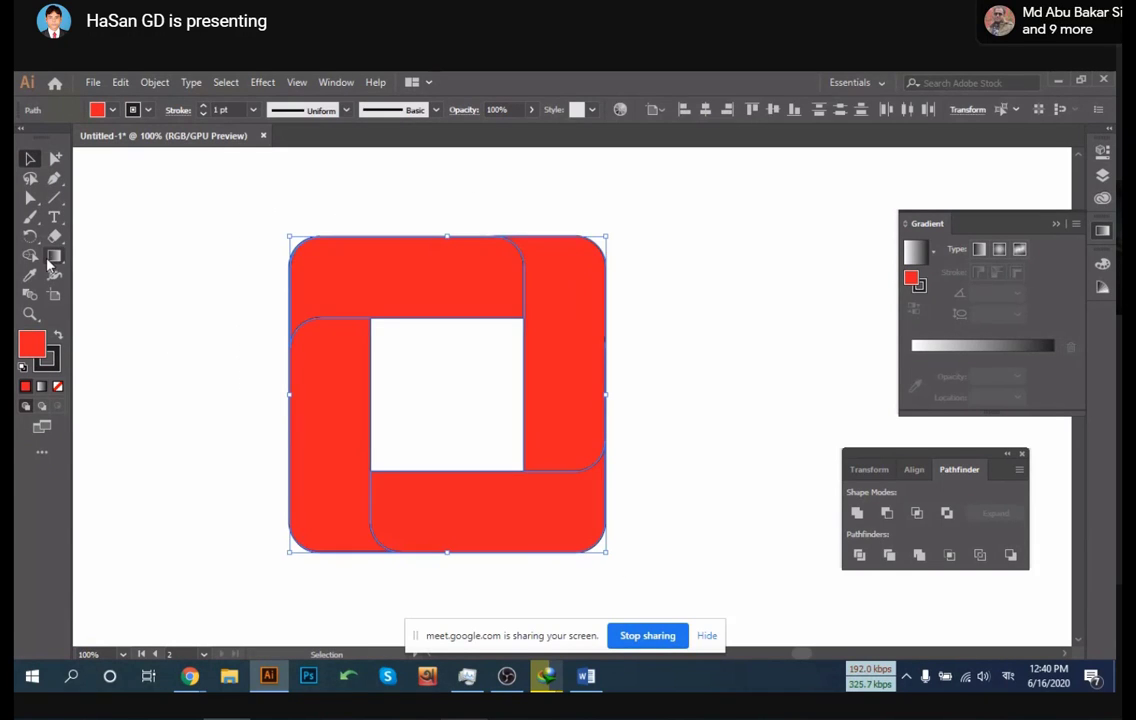
pyautogui.click(112, 110)
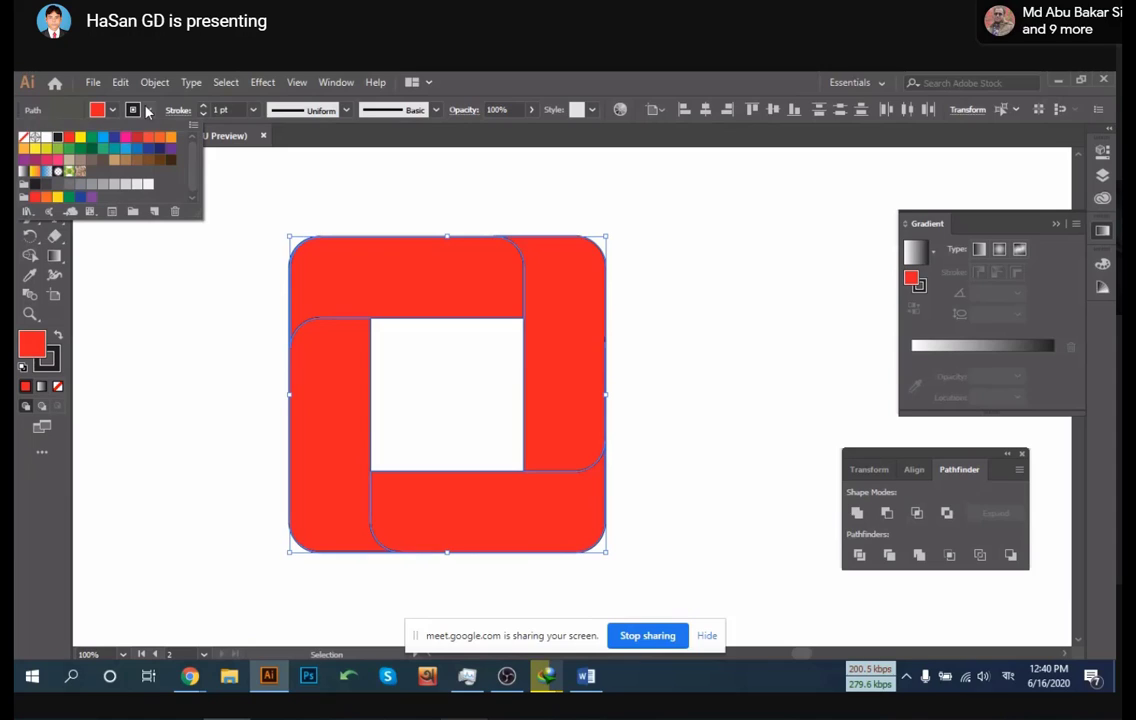
pyautogui.click(23, 138)
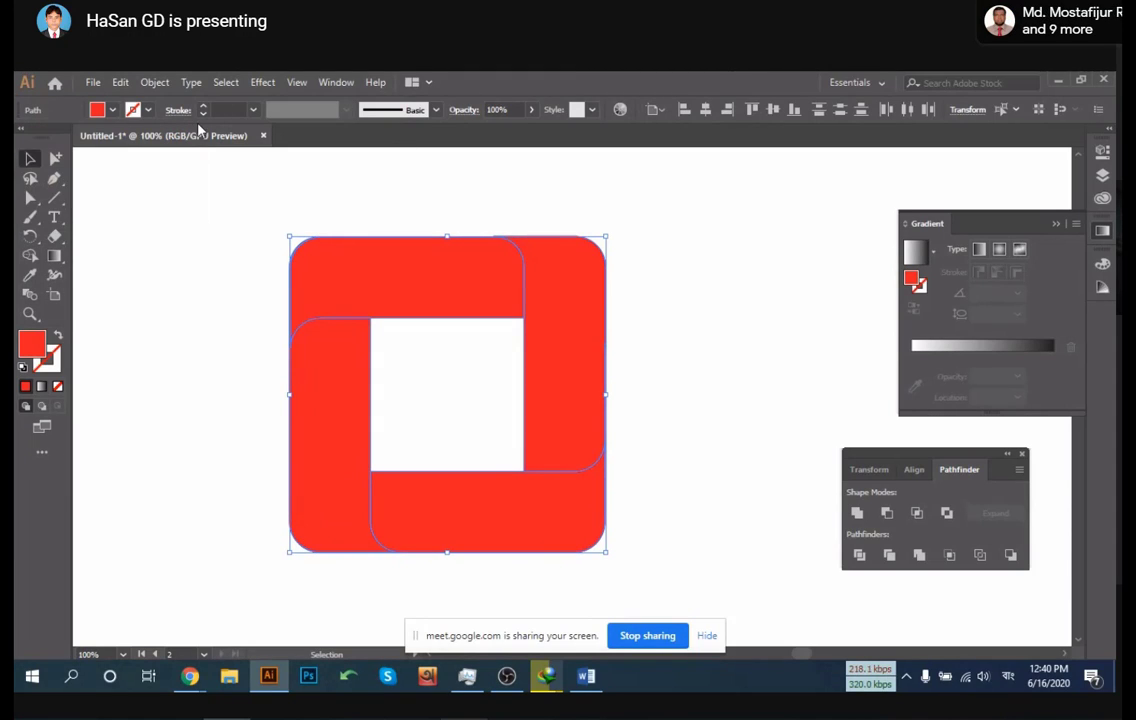
pyautogui.click(112, 110)
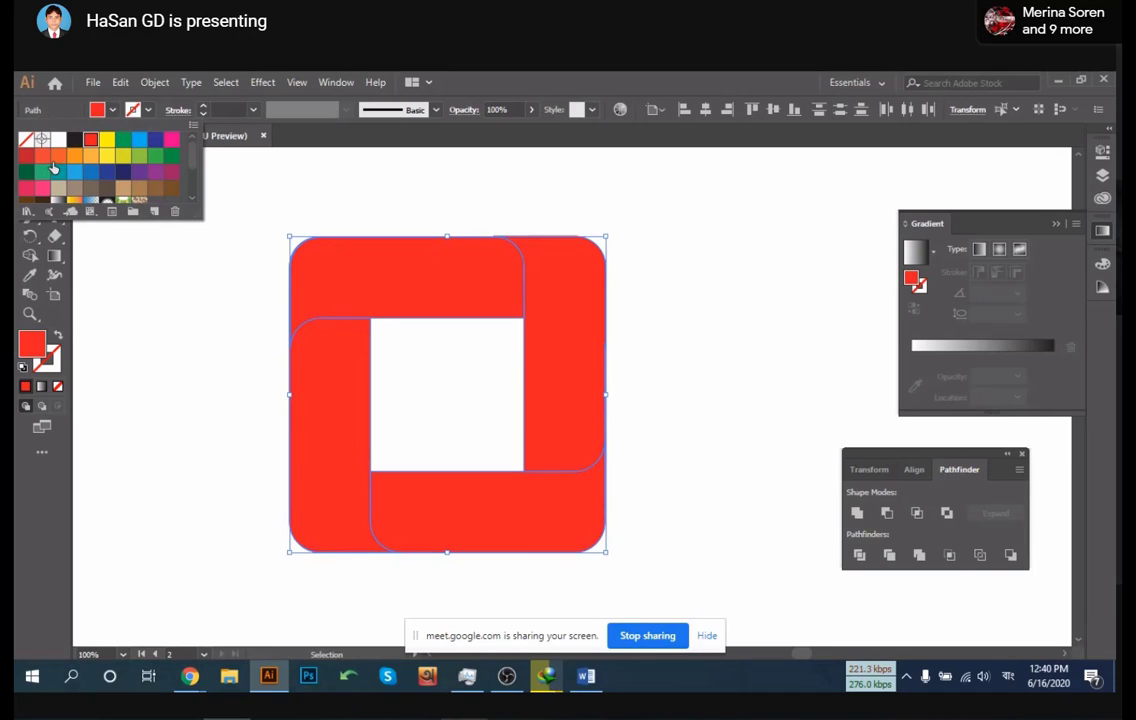
pyautogui.click(171, 142)
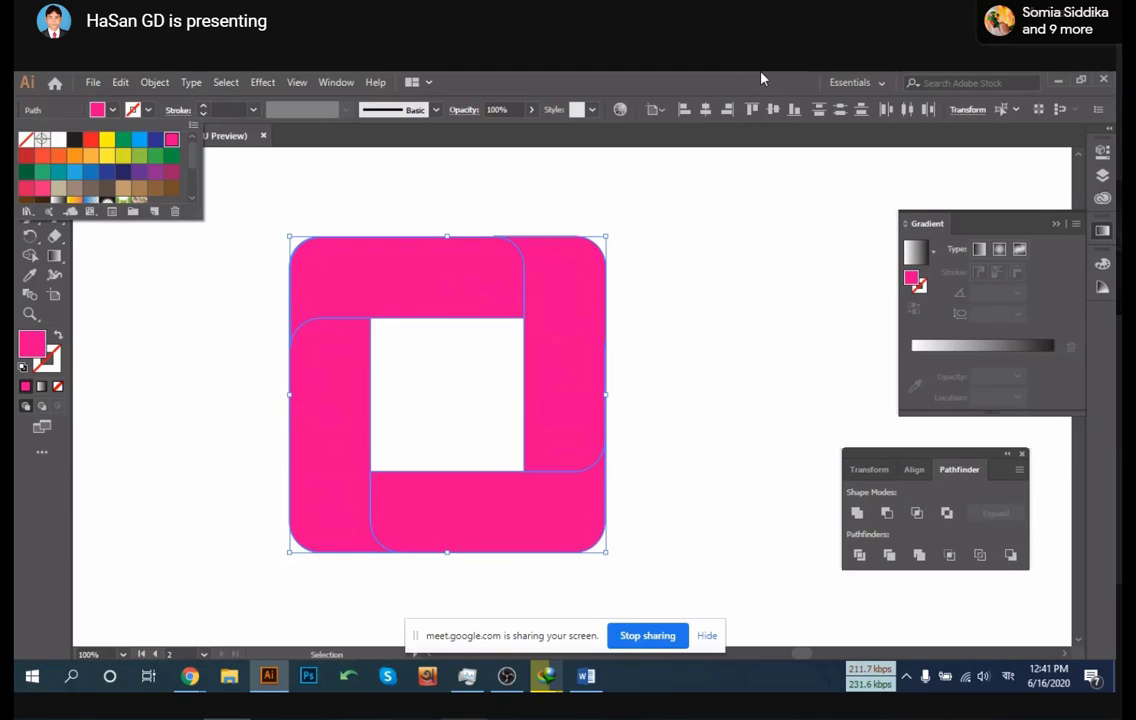
pyautogui.click(759, 274)
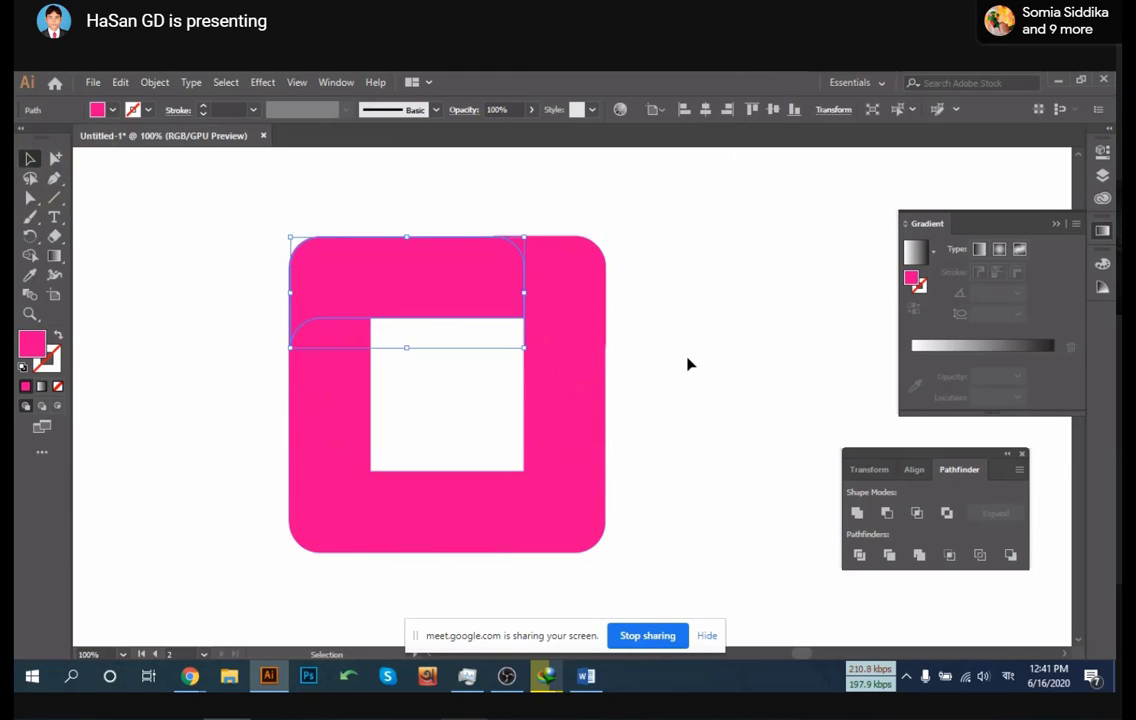
pyautogui.moveTo(213, 261); pyautogui.dragTo(658, 567)
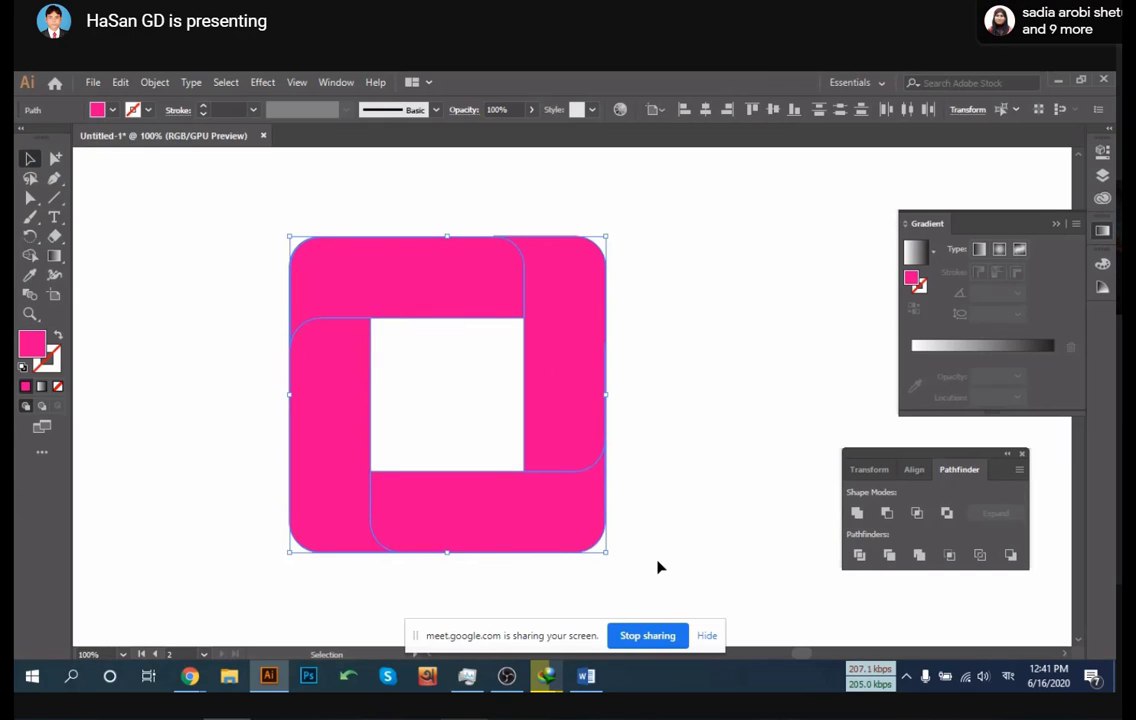
pyautogui.click(743, 314)
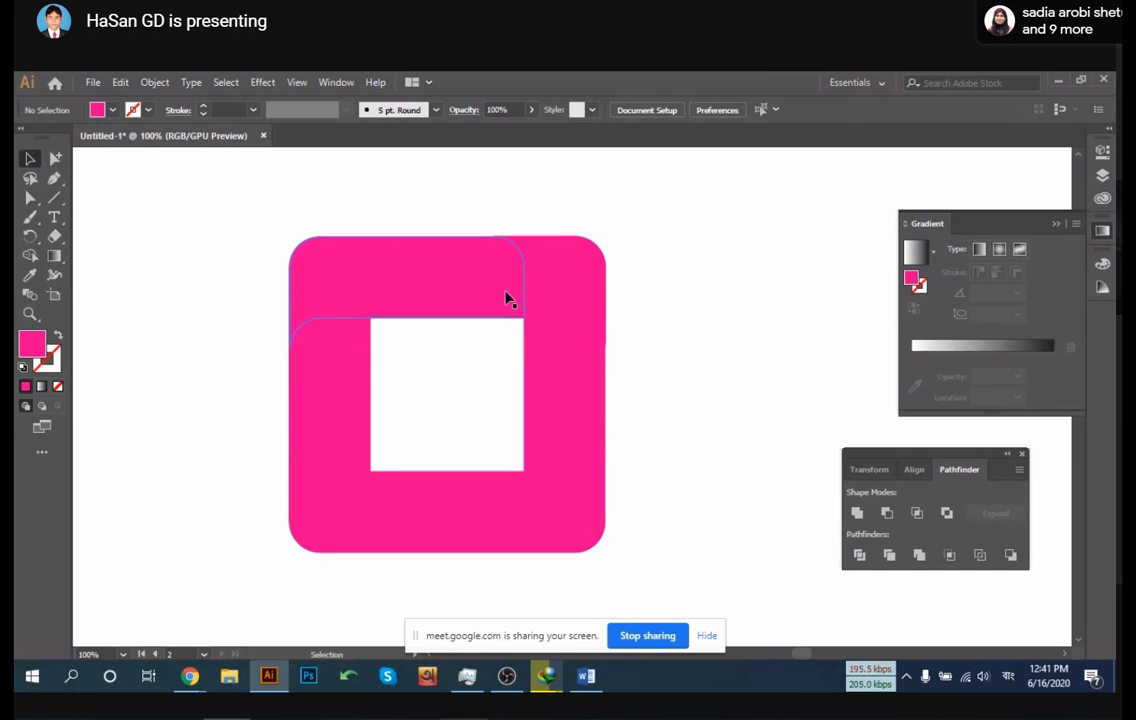
# Try a linear pink-to-black gradient on the upper bar, with the gradient midpoint at 71.41%
pyautogui.click(474, 278)
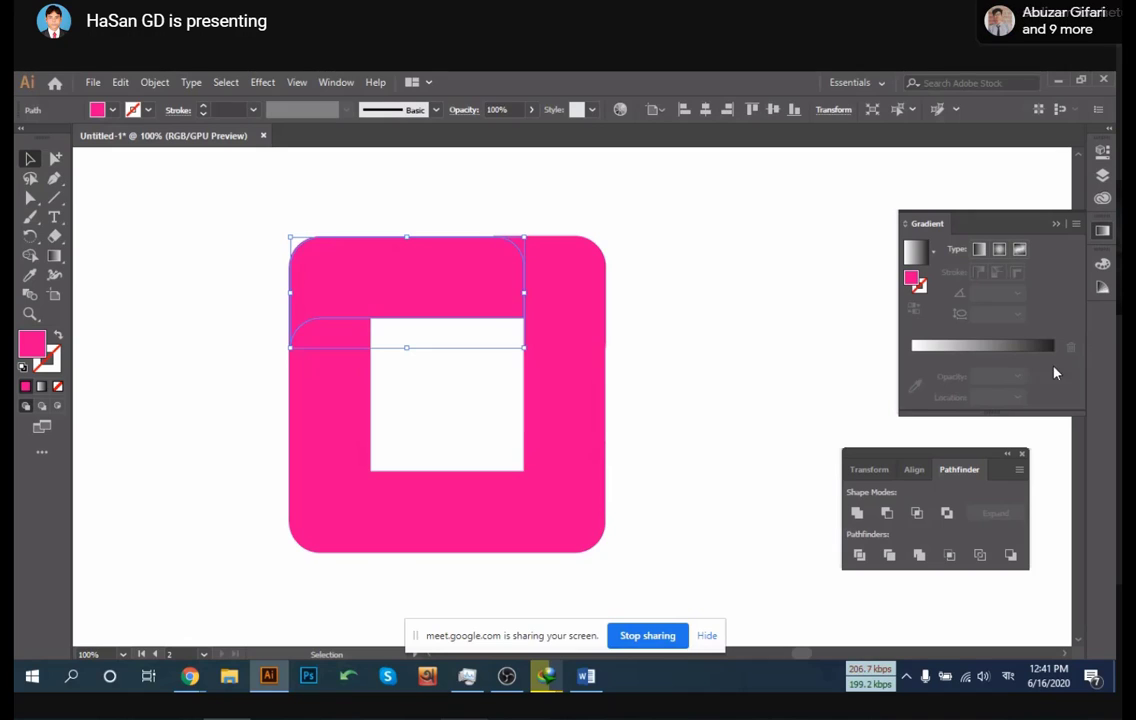
pyautogui.click(912, 352)
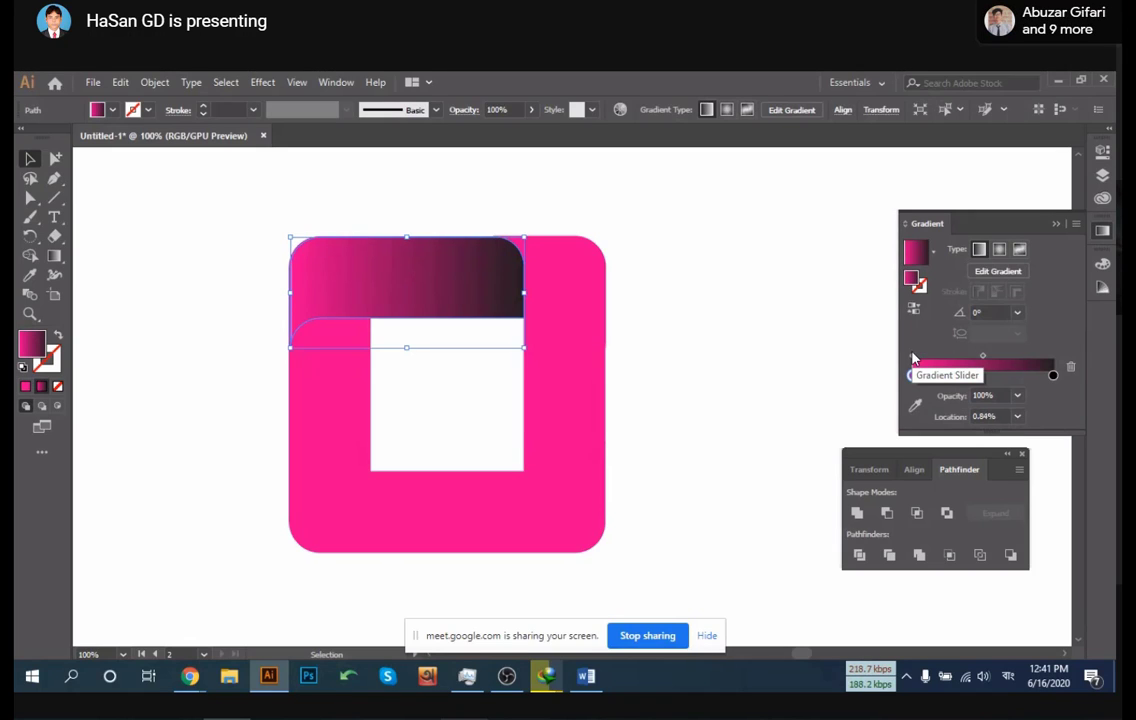
pyautogui.click(912, 374)
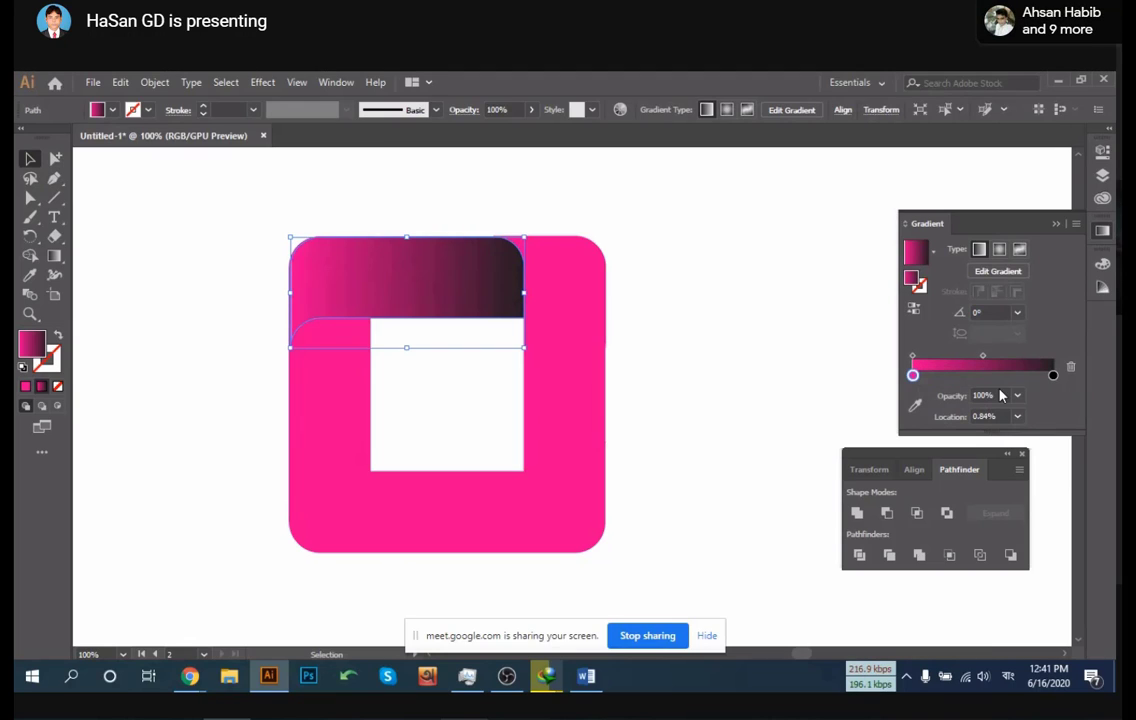
pyautogui.moveTo(983, 356); pyautogui.dragTo(1014, 357)
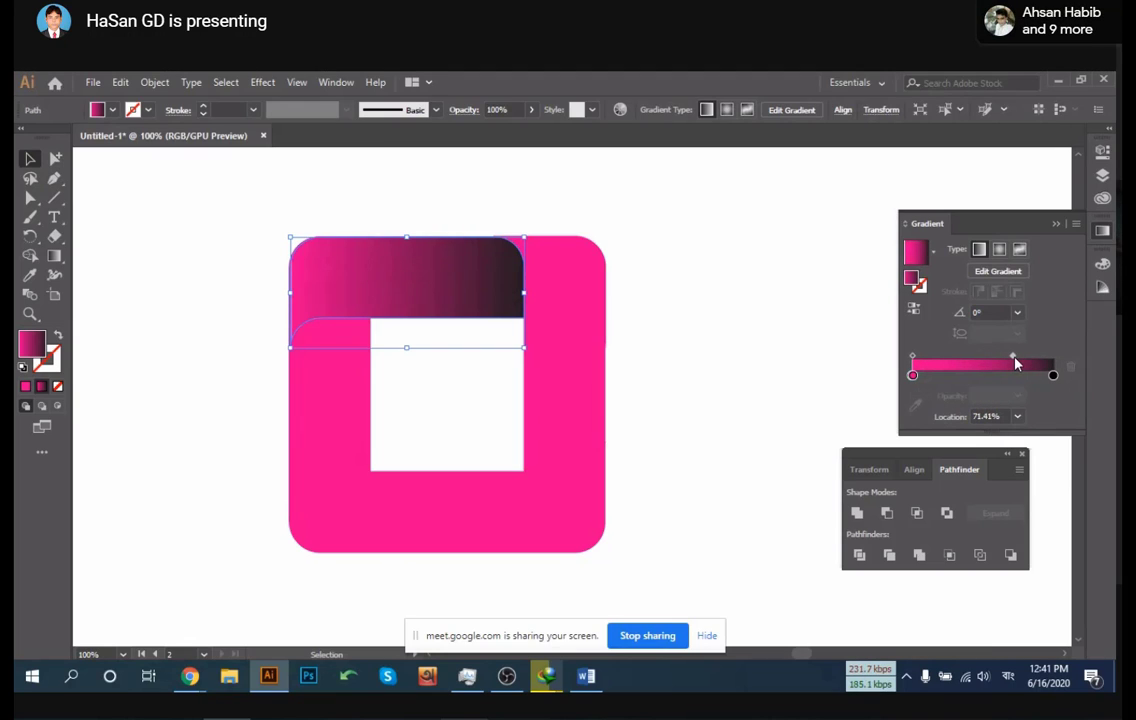
pyautogui.click(487, 345)
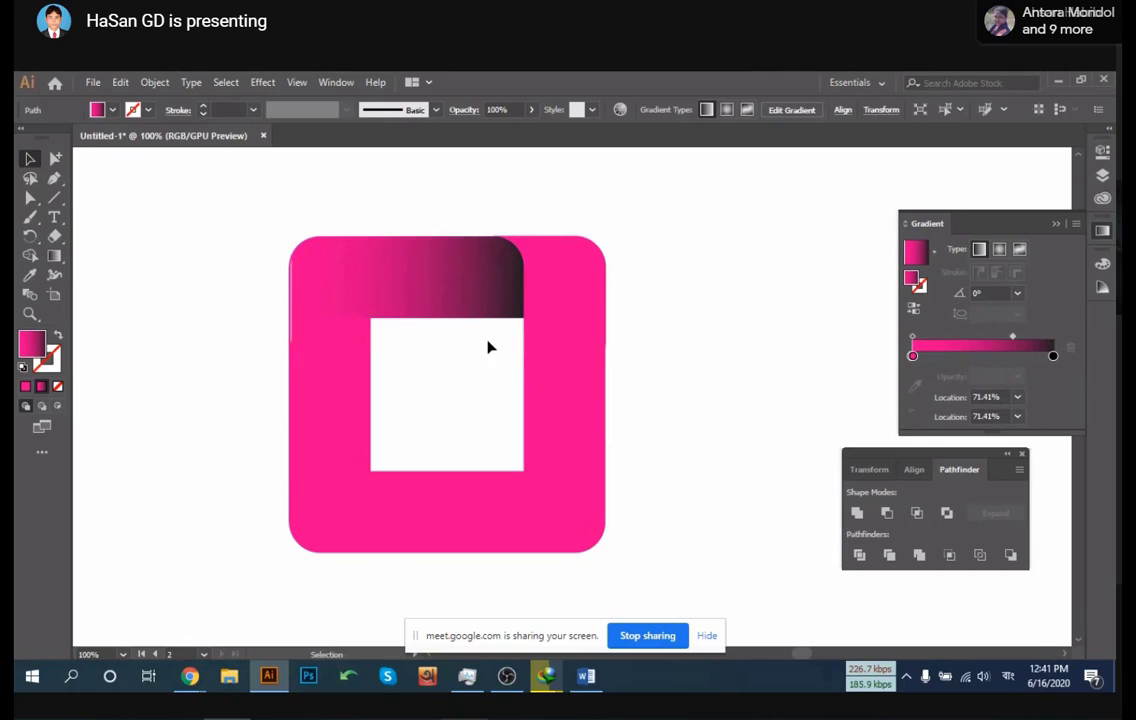
pyautogui.click(360, 305)
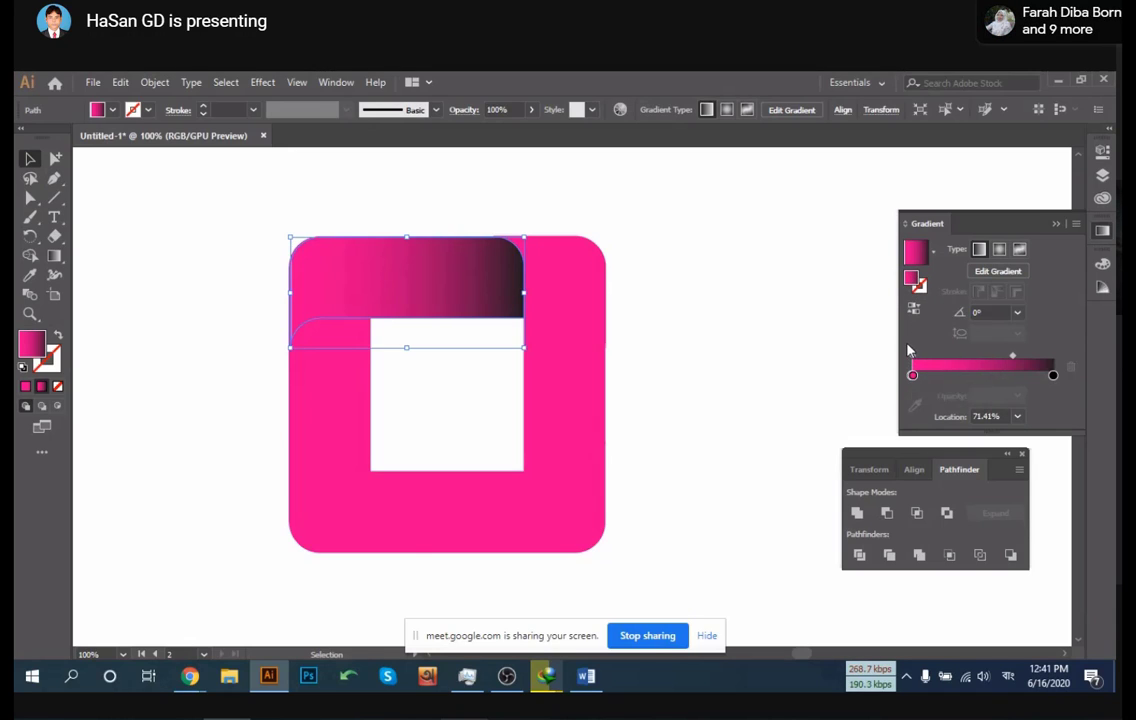
pyautogui.click(700, 380)
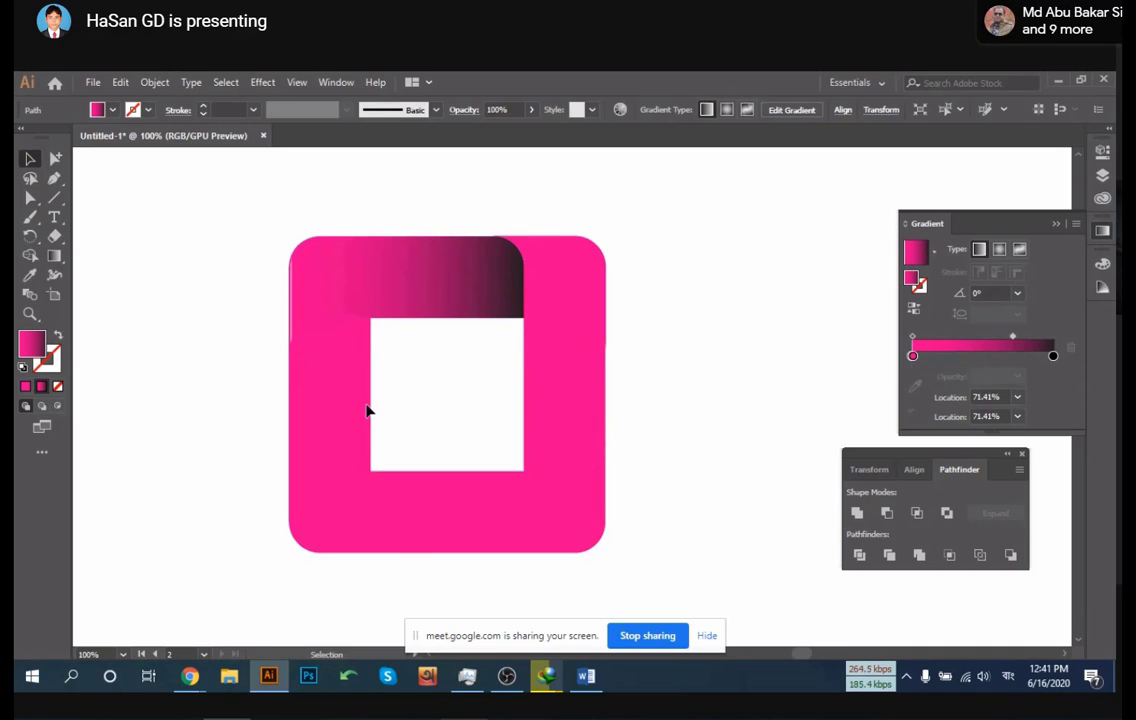
# Try copying the upper bar's pink-to-black gradient onto the left bar with the Eyedropper
pyautogui.click(348, 399)
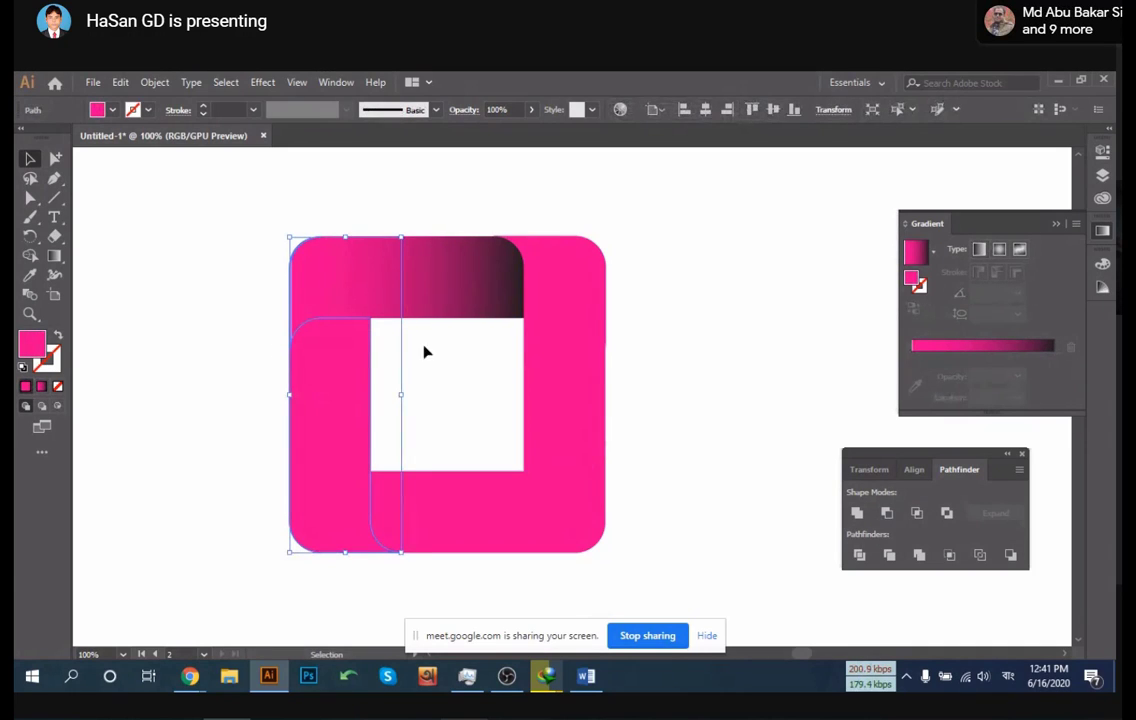
pyautogui.press('i')
pyautogui.click(476, 268)
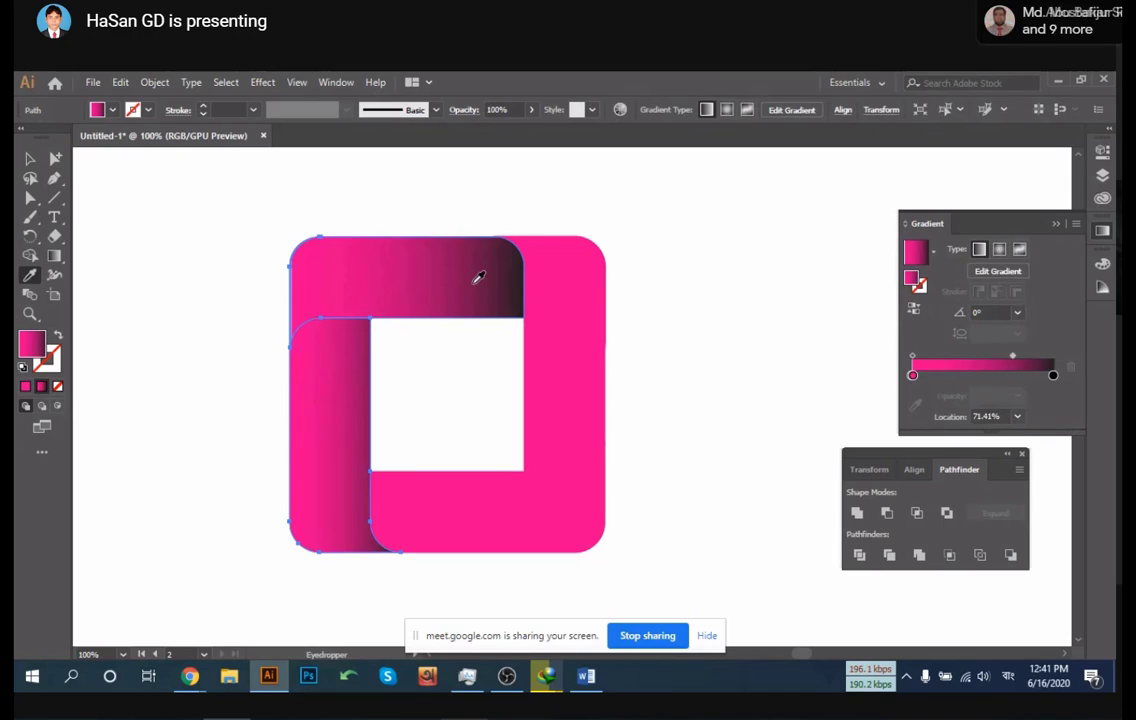
pyautogui.press('v')
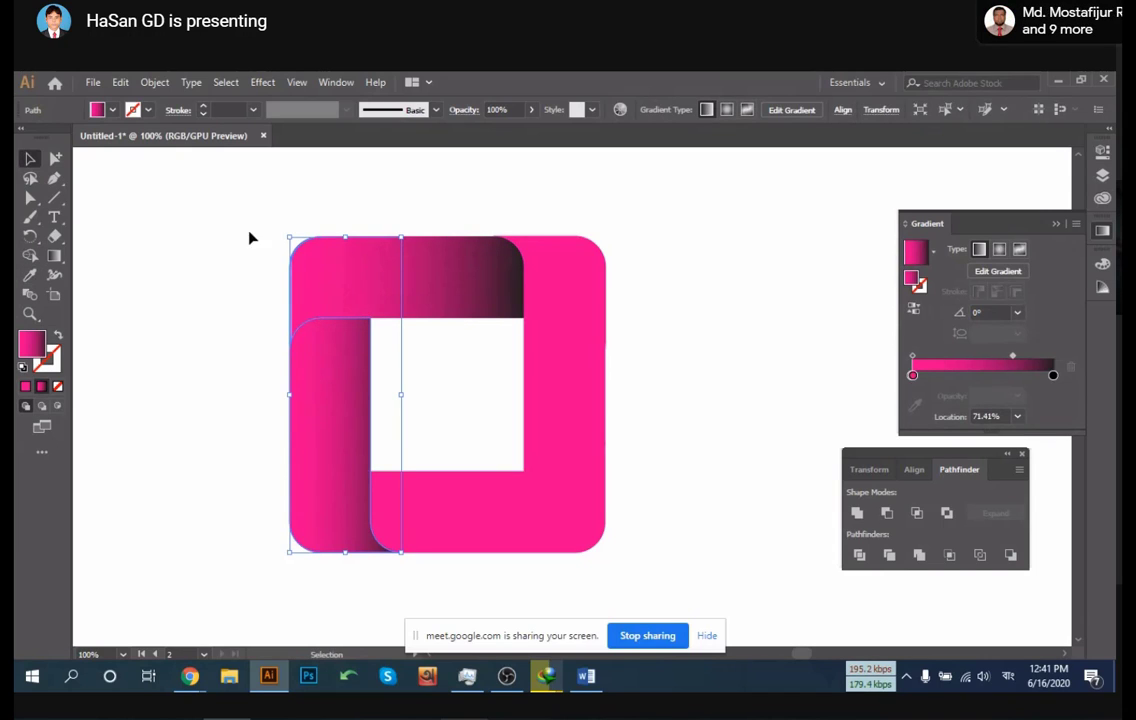
pyautogui.click(298, 332)
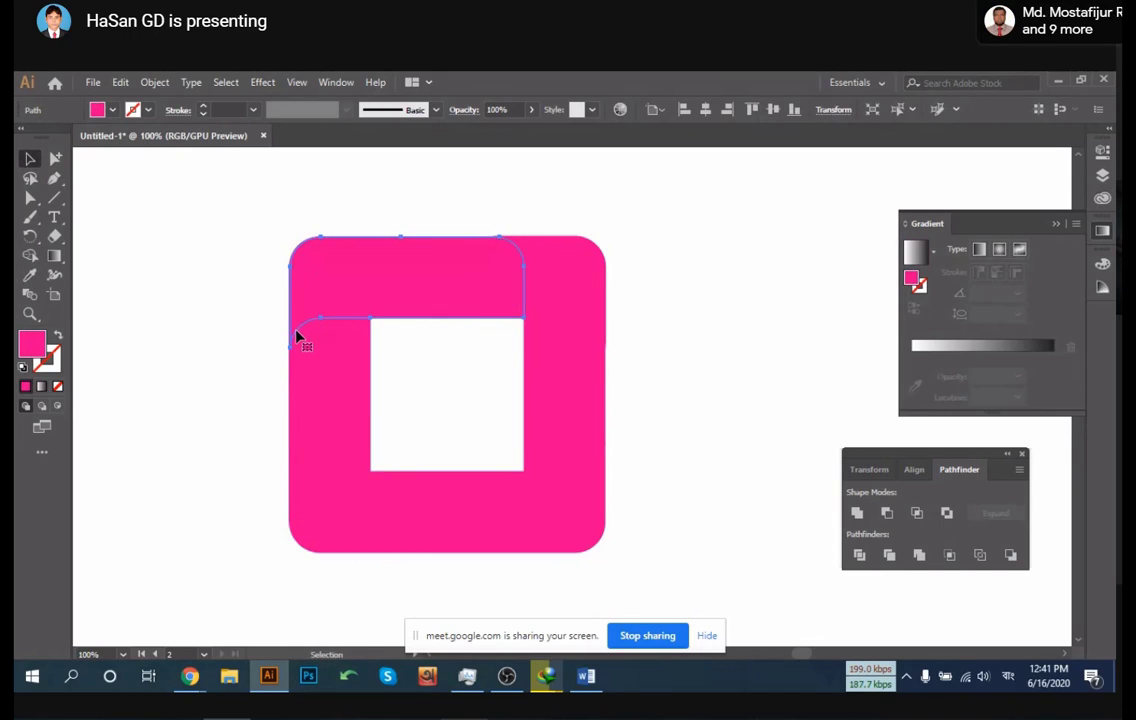
# Apply a linear pink-to-black gradient at 0° to all four bars of the square logo
pyautogui.click(715, 398)
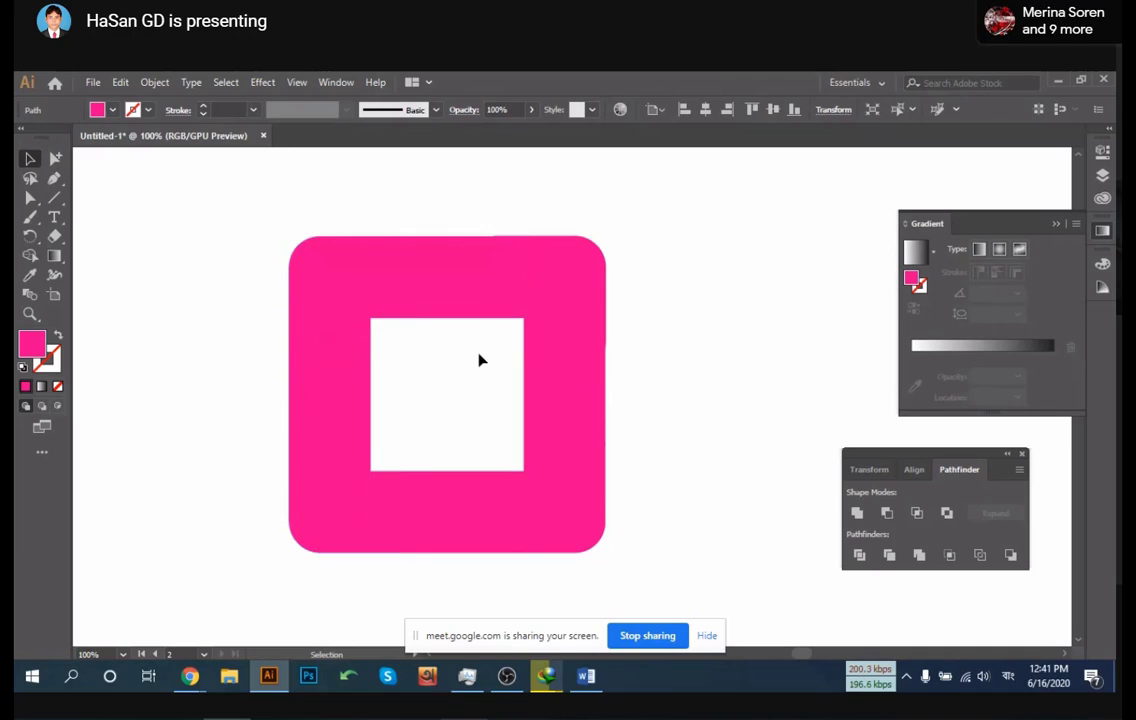
pyautogui.click(413, 311)
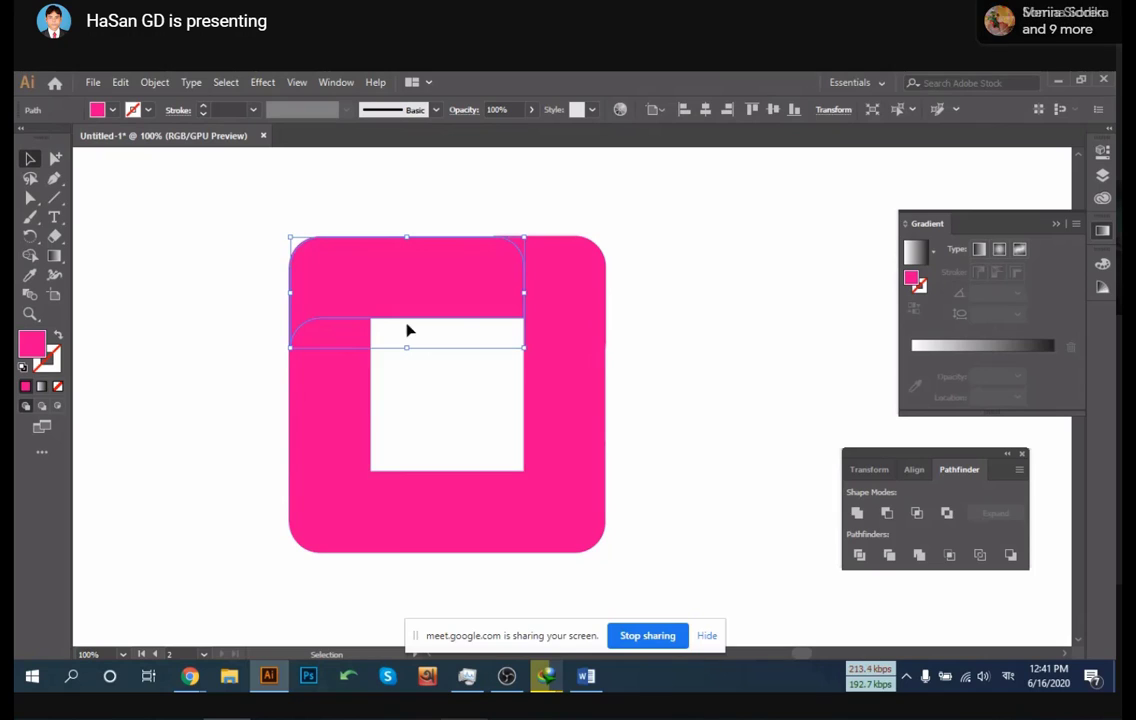
pyautogui.moveTo(216, 226); pyautogui.dragTo(679, 582)
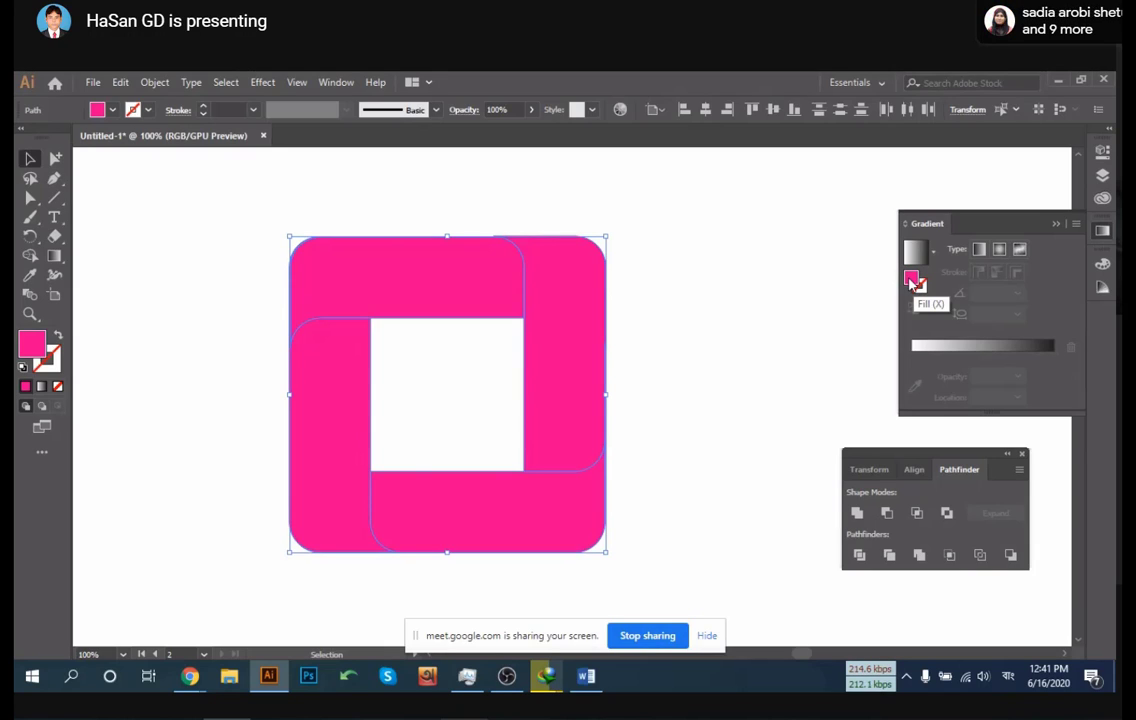
pyautogui.click(912, 356)
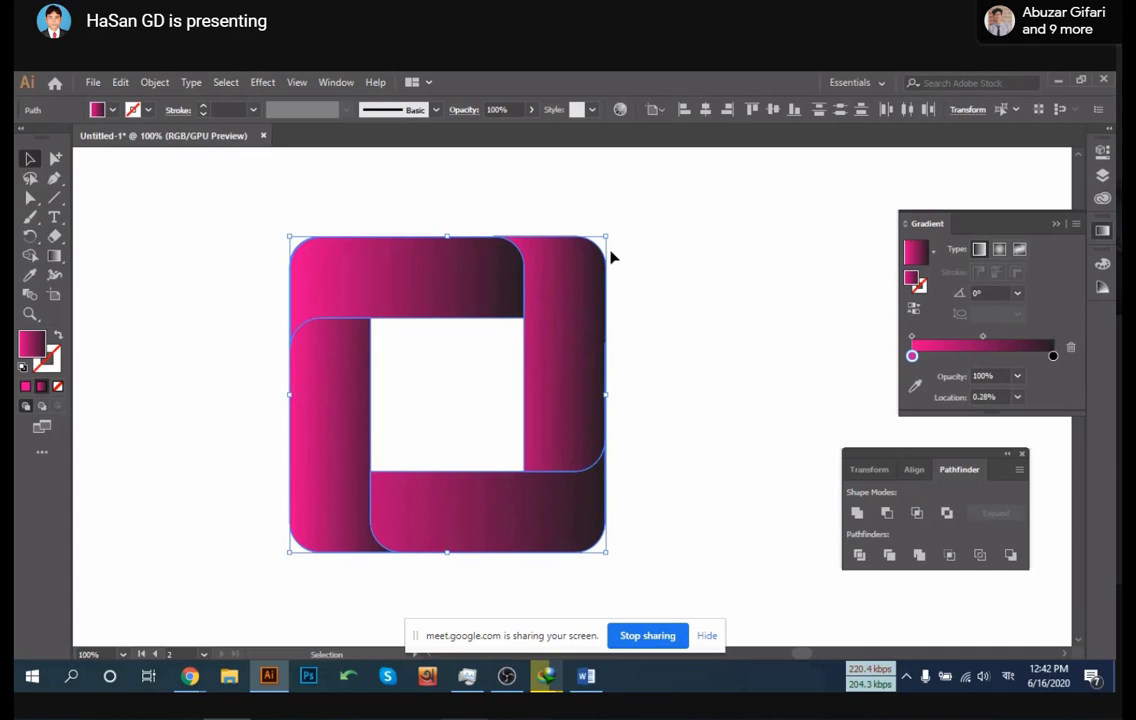
pyautogui.click(697, 289)
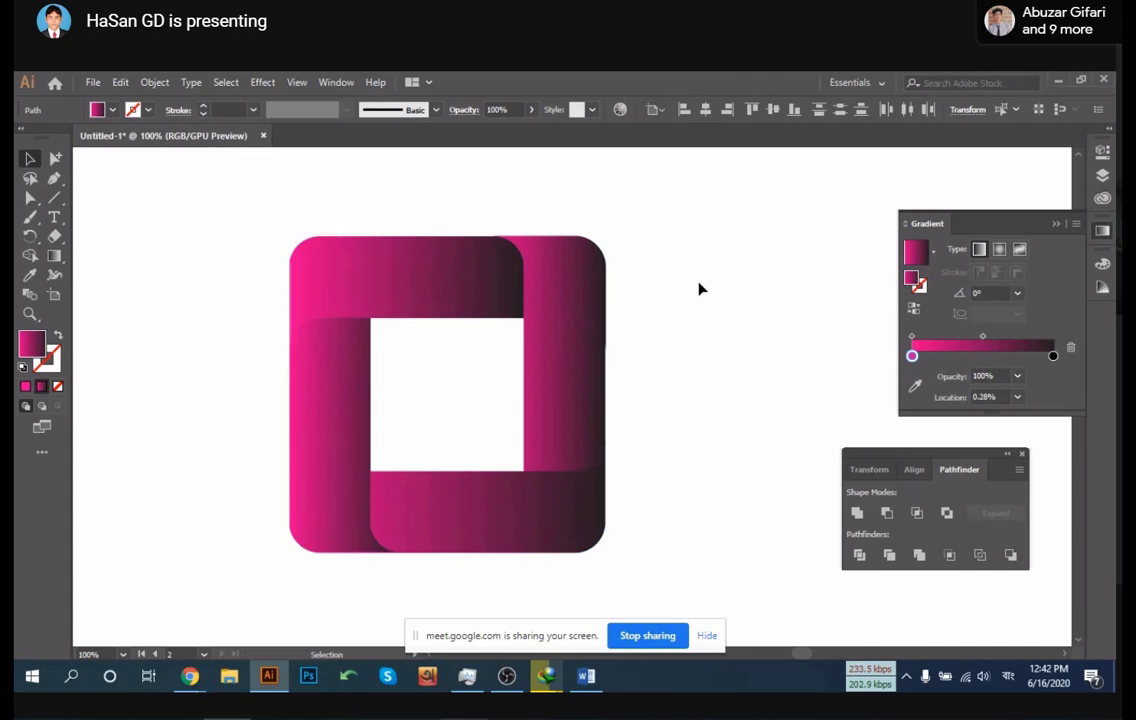
# Redirect the left bar's gradient to run vertically at about 90°, from pink at its lower end to black at its upper end
pyautogui.click(443, 295)
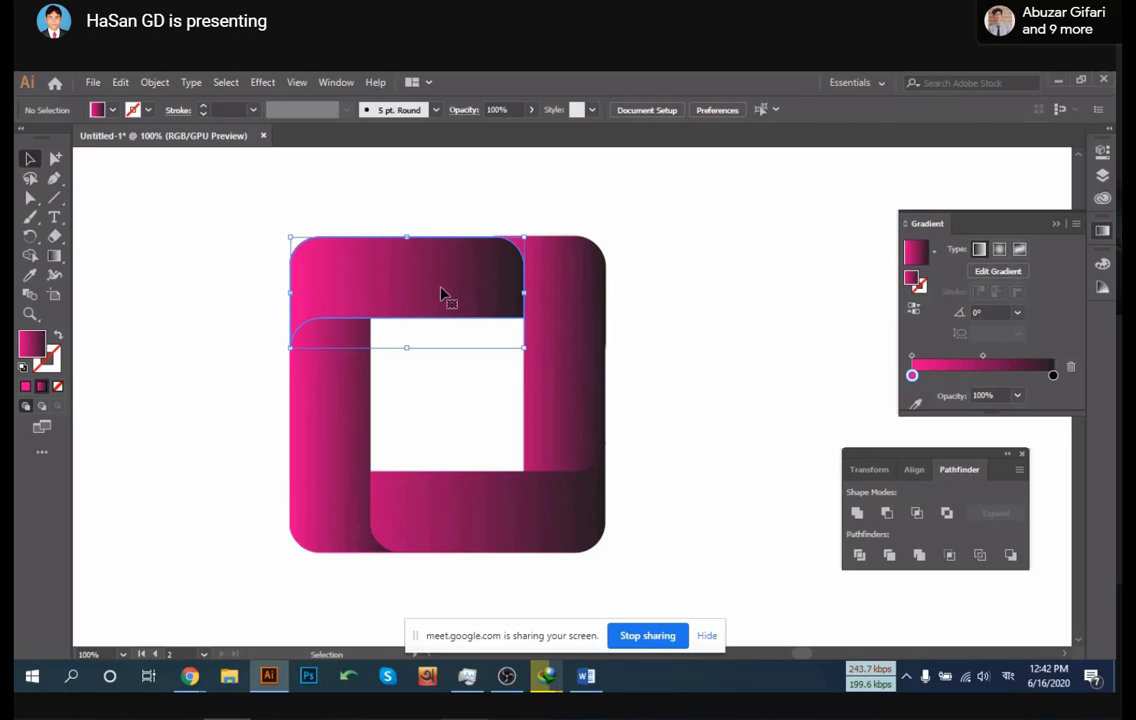
pyautogui.click(339, 383)
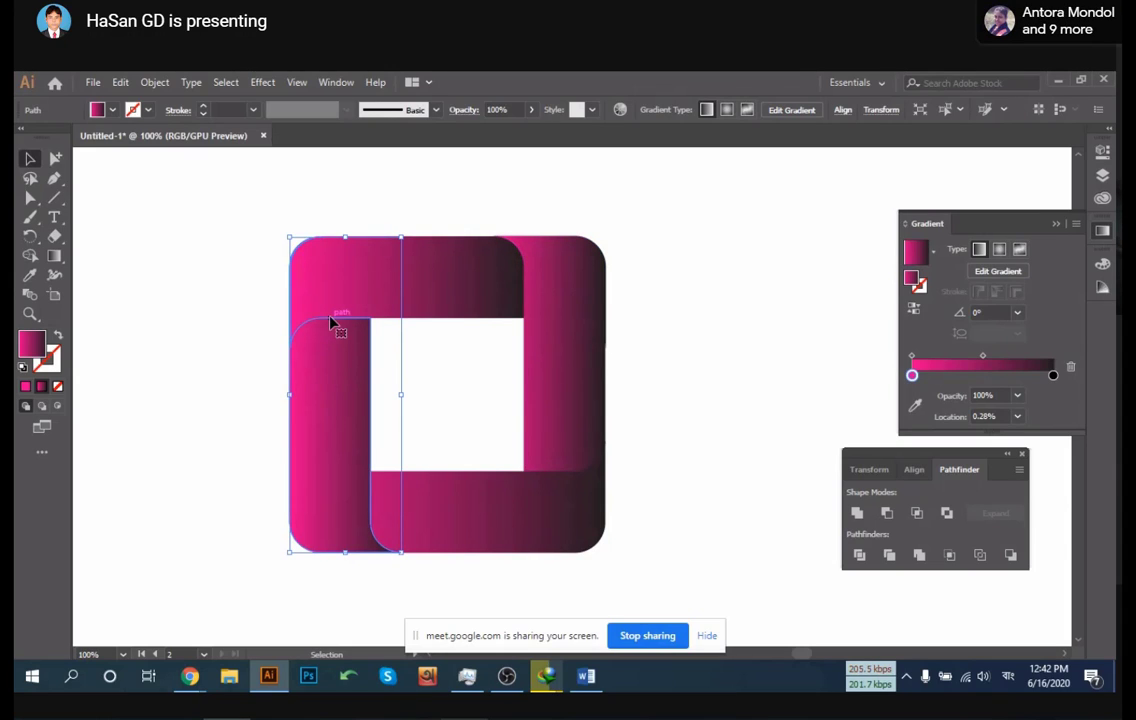
pyautogui.click(55, 257)
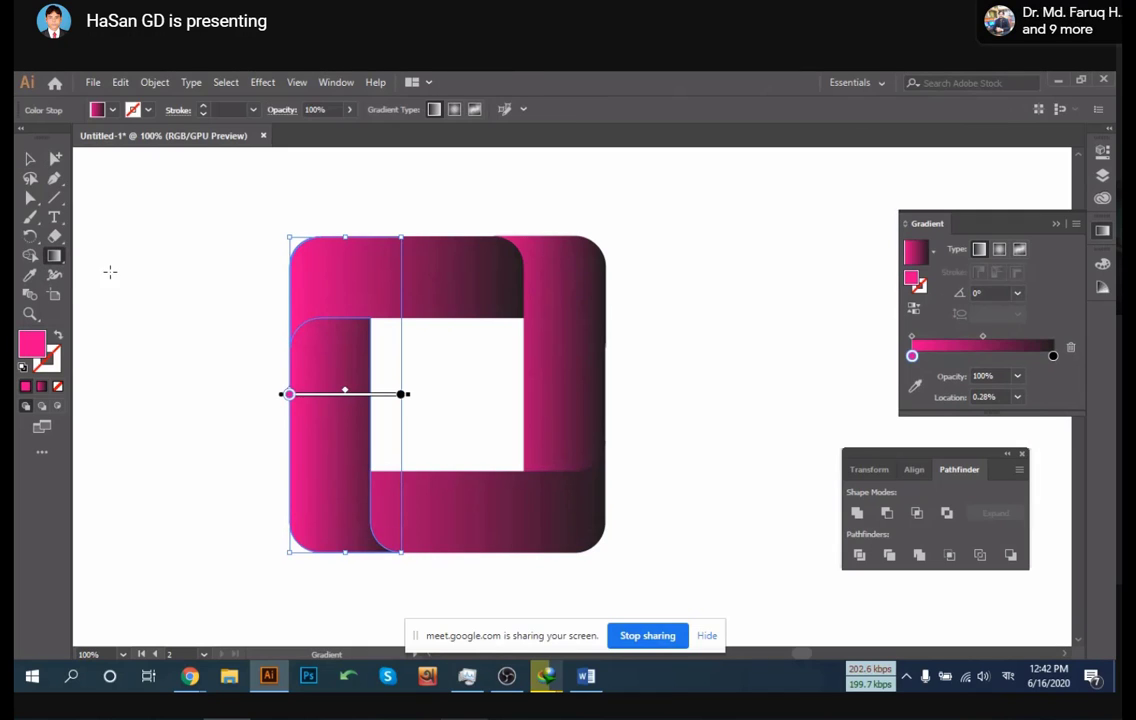
pyautogui.moveTo(334, 319)
pyautogui.mouseDown()
pyautogui.moveTo(333, 545)
pyautogui.moveTo(342, 332)
pyautogui.mouseUp()
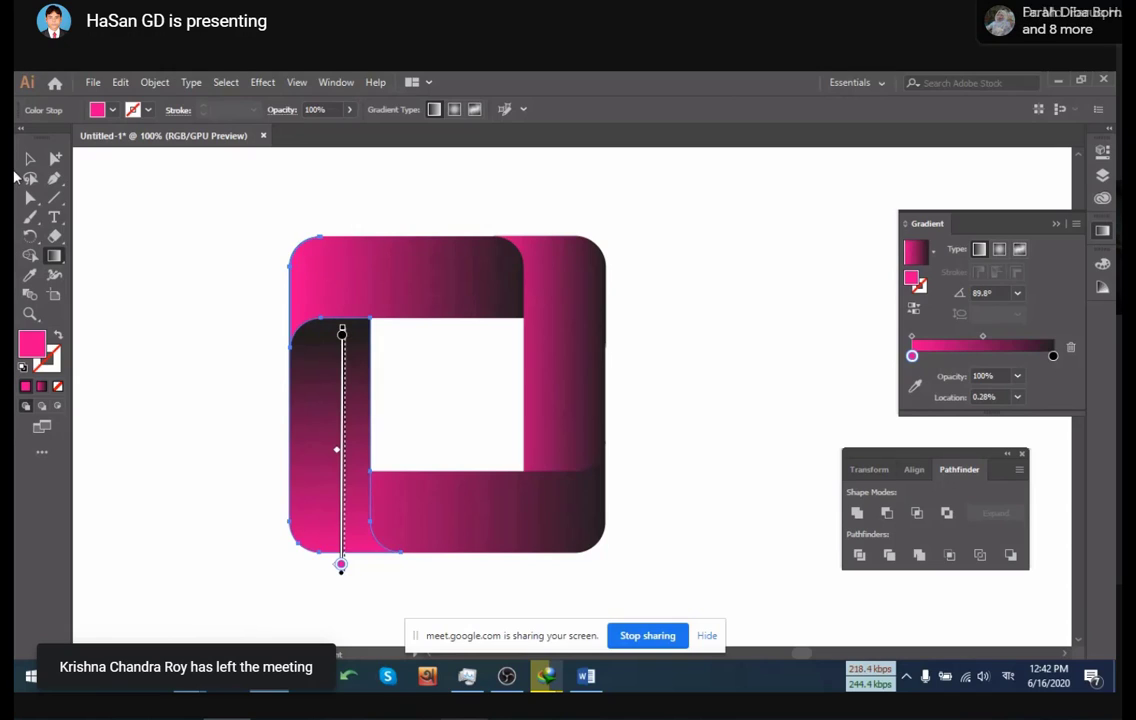
# Redirect the lower bar's gradient at about -178°, from pink at its right end to black at its left end
pyautogui.press('v')
pyautogui.click(464, 520)
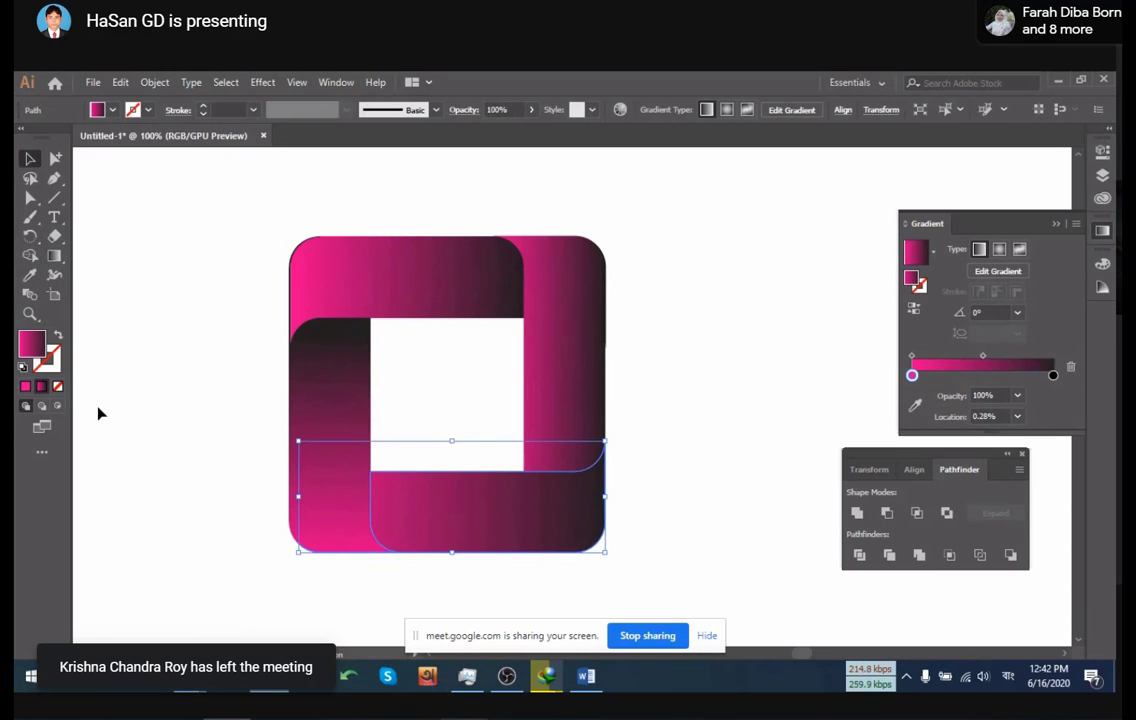
pyautogui.click(54, 255)
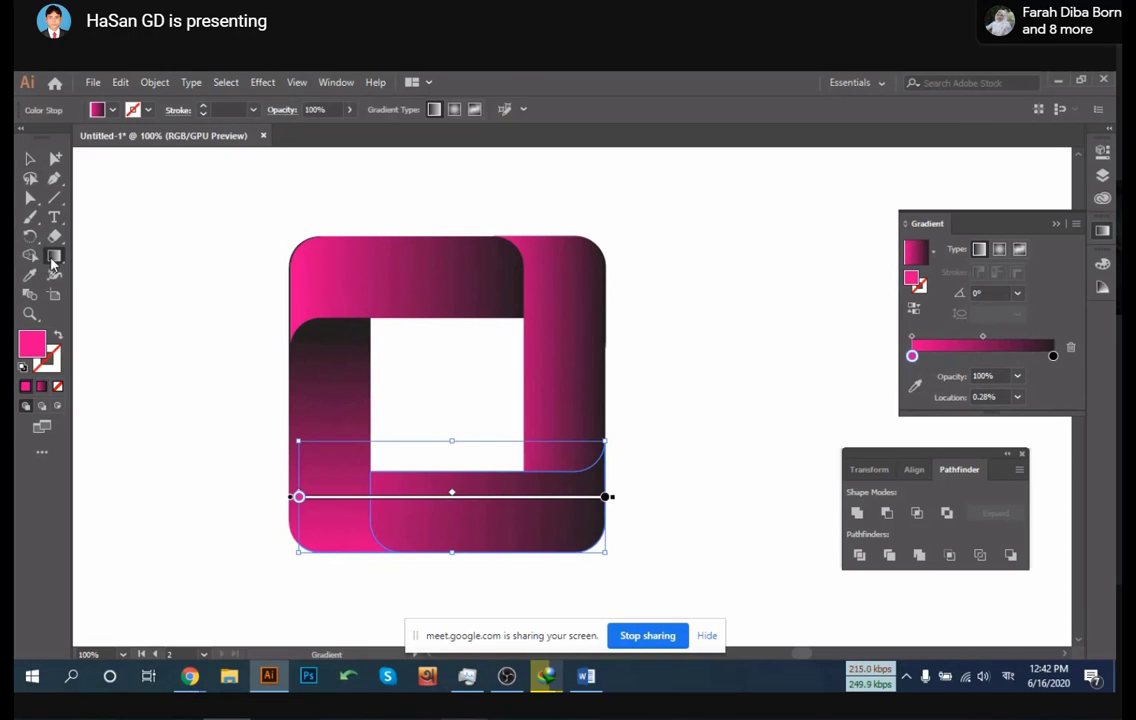
pyautogui.moveTo(634, 508); pyautogui.dragTo(394, 517)
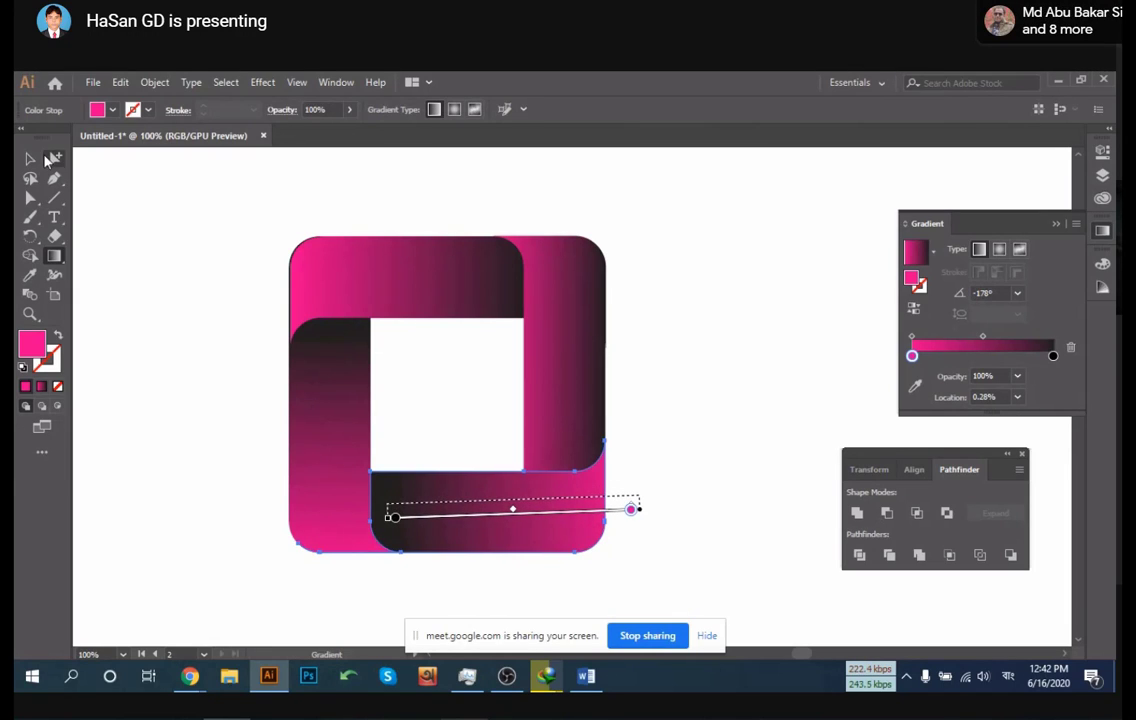
# Redirect the right bar's gradient at about -91°, from pink at its upper end to black at its lower end
pyautogui.click(31, 160)
pyautogui.click(563, 390)
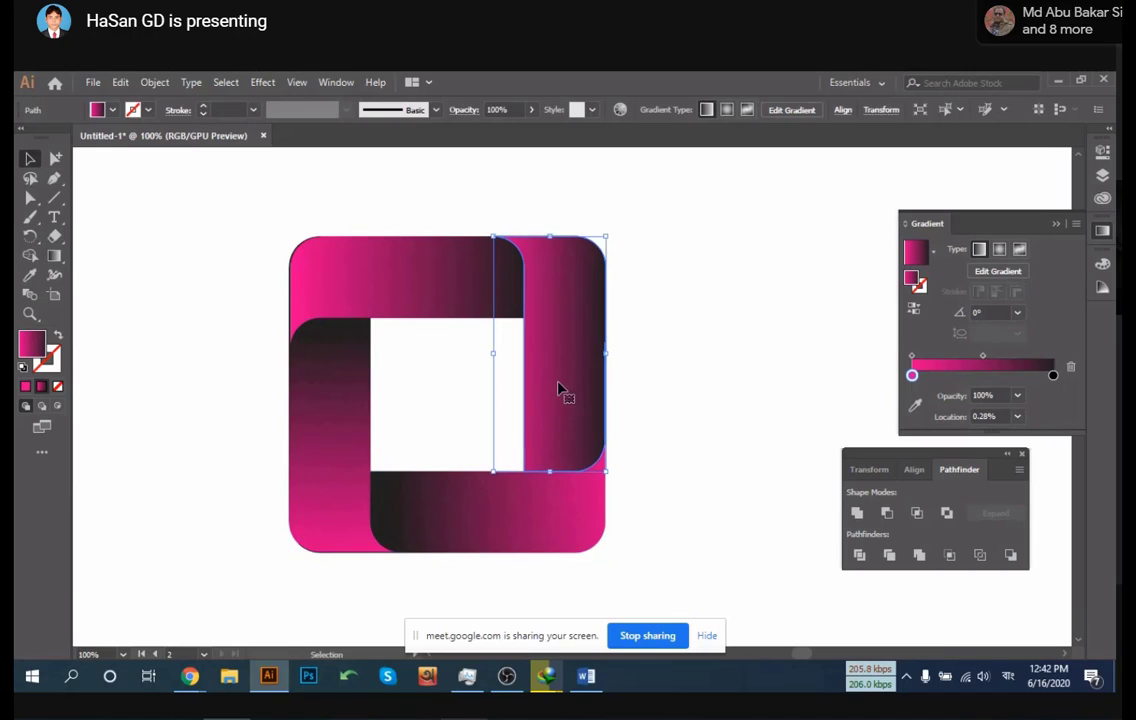
pyautogui.click(55, 256)
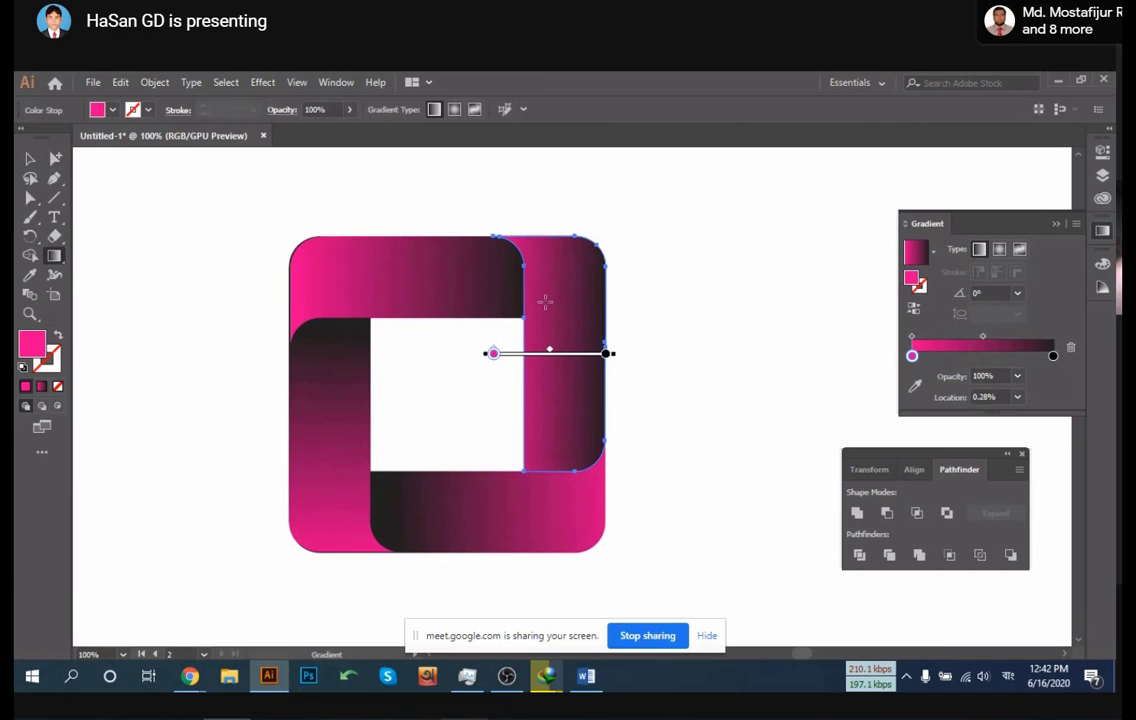
pyautogui.moveTo(558, 248); pyautogui.dragTo(570, 451)
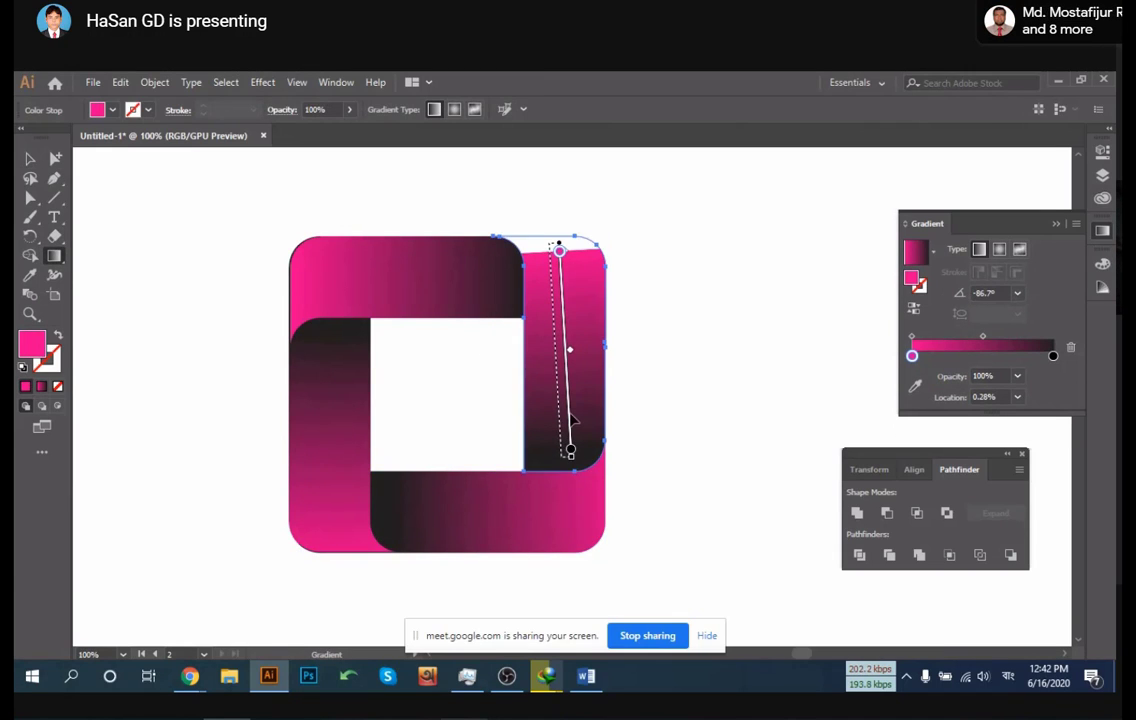
pyautogui.moveTo(562, 205); pyautogui.dragTo(558, 470)
pyautogui.press('v')
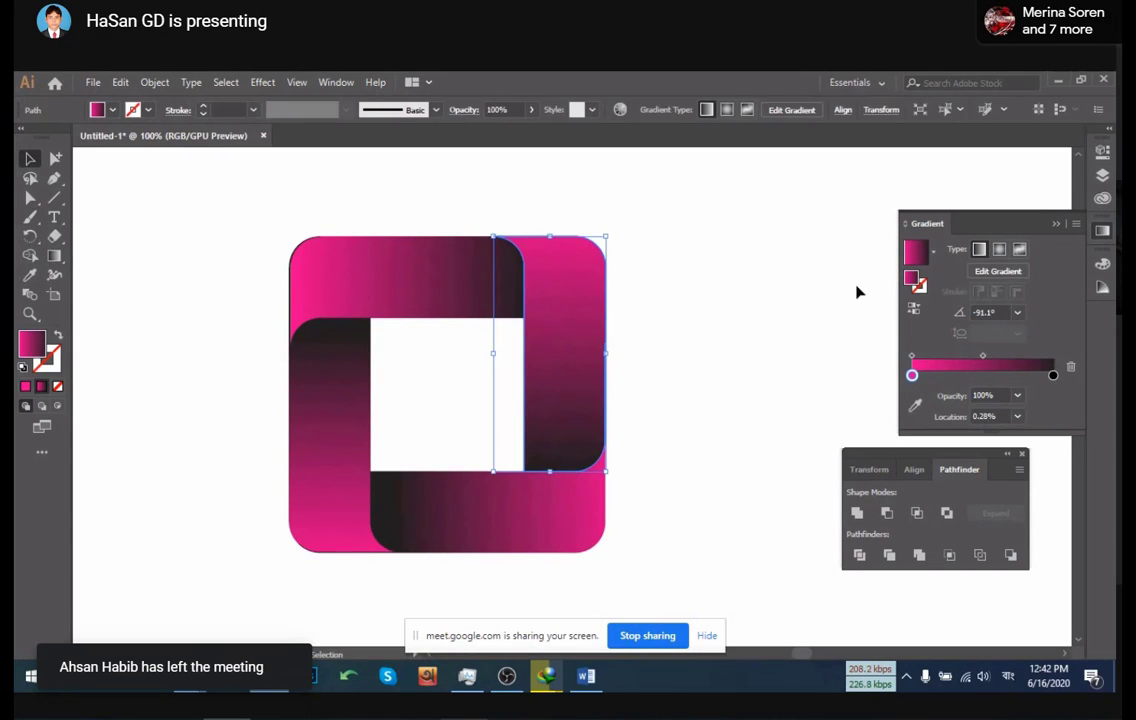
pyautogui.click(717, 413)
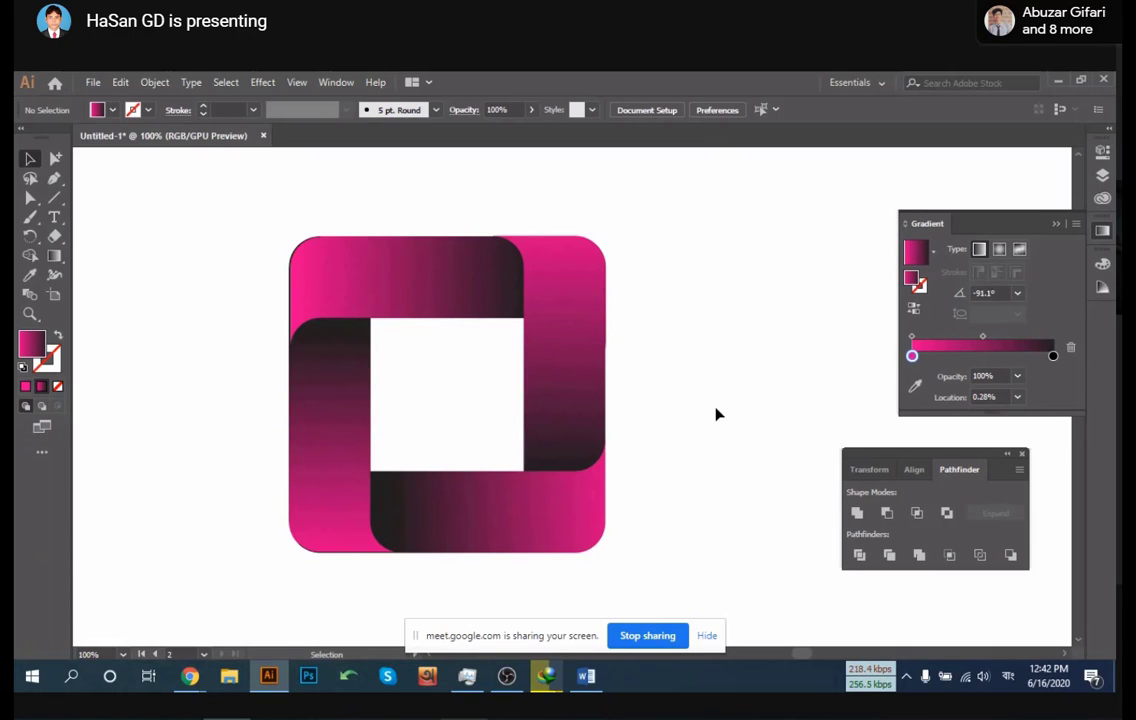
# Try overlaying a copy of the square logo rotated about 45° on the original and placing an unrotated copy beside it
pyautogui.press('a')
pyautogui.moveTo(228, 170); pyautogui.dragTo(700, 560)
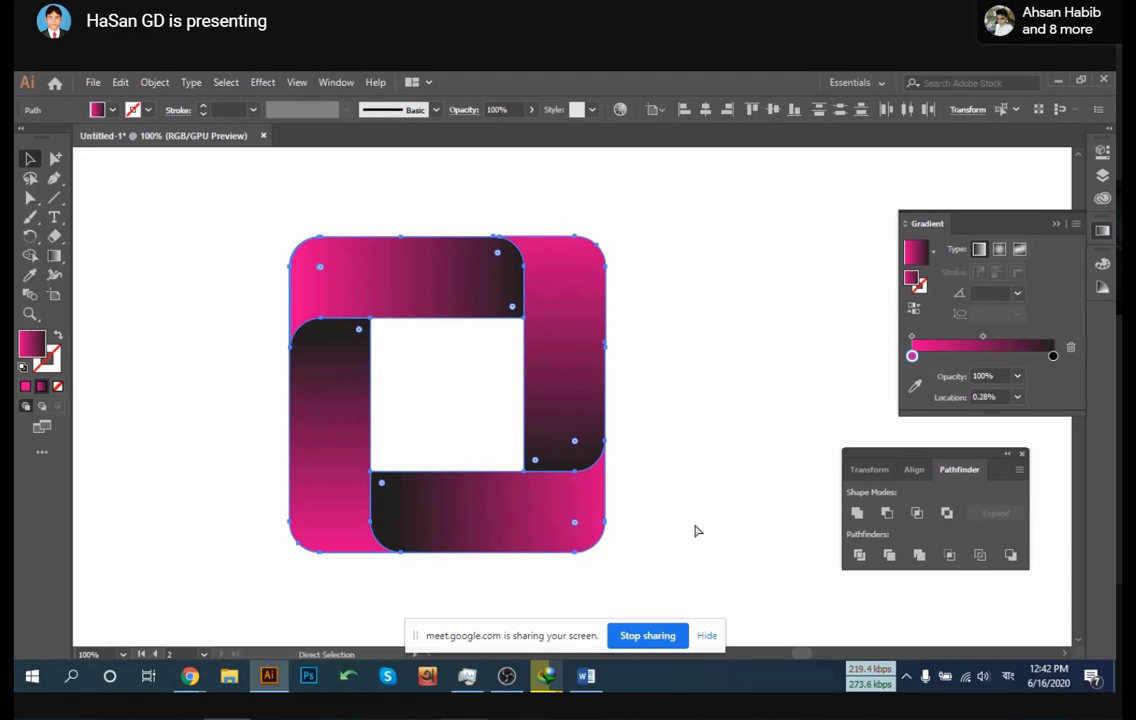
pyautogui.press('v')
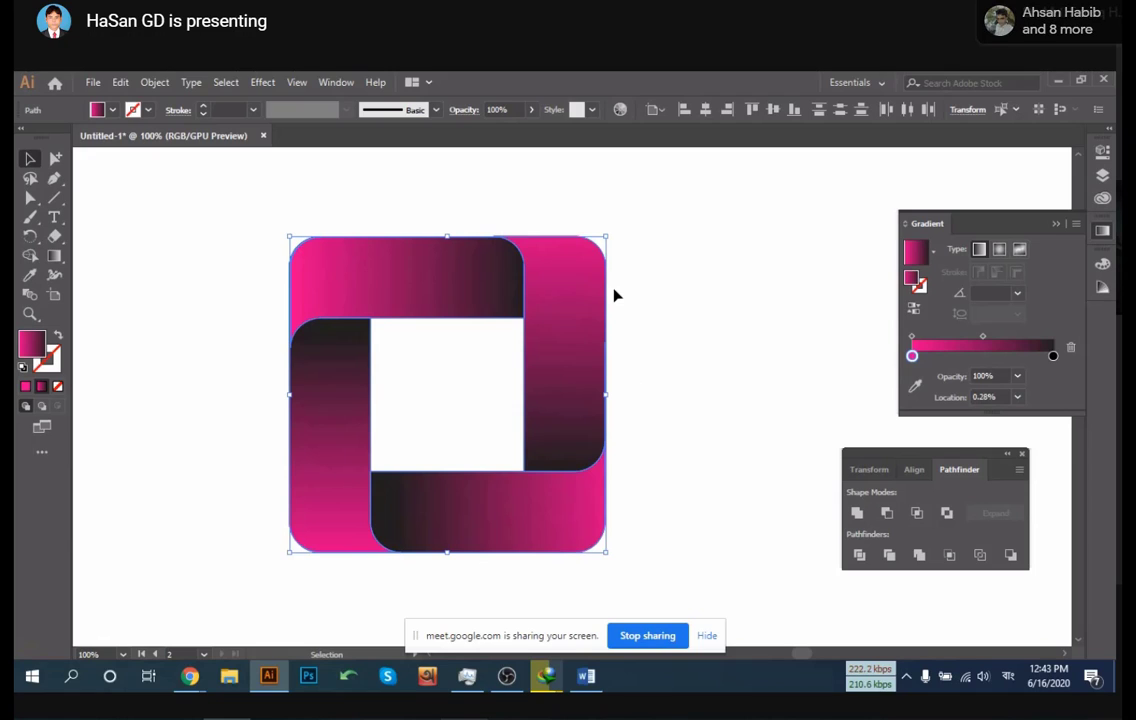
pyautogui.moveTo(610, 229); pyautogui.dragTo(497, 221)
pyautogui.click(689, 301)
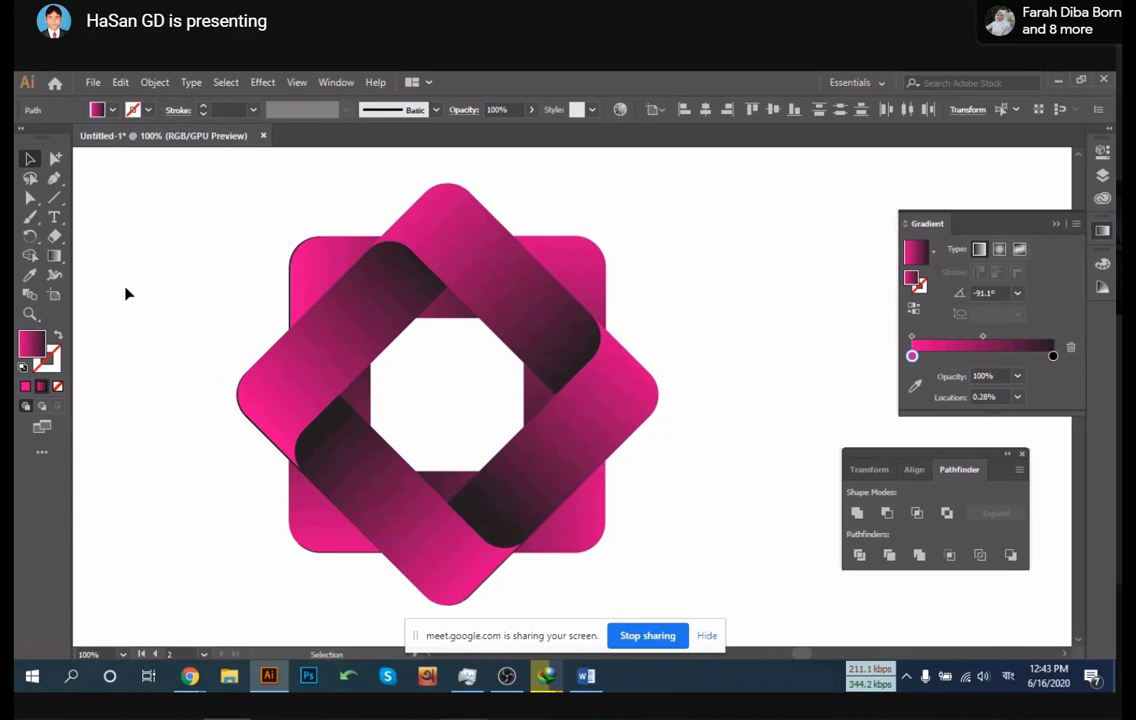
pyautogui.moveTo(132, 248); pyautogui.dragTo(649, 515)
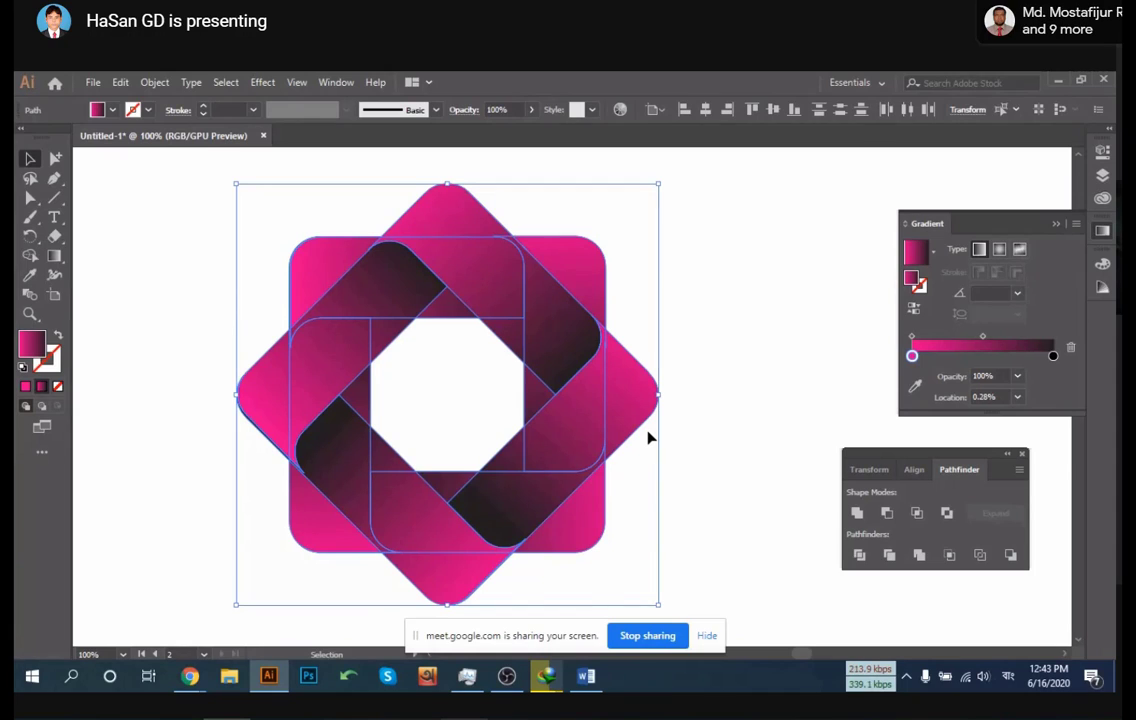
pyautogui.hotkey('ctrl', 'z')
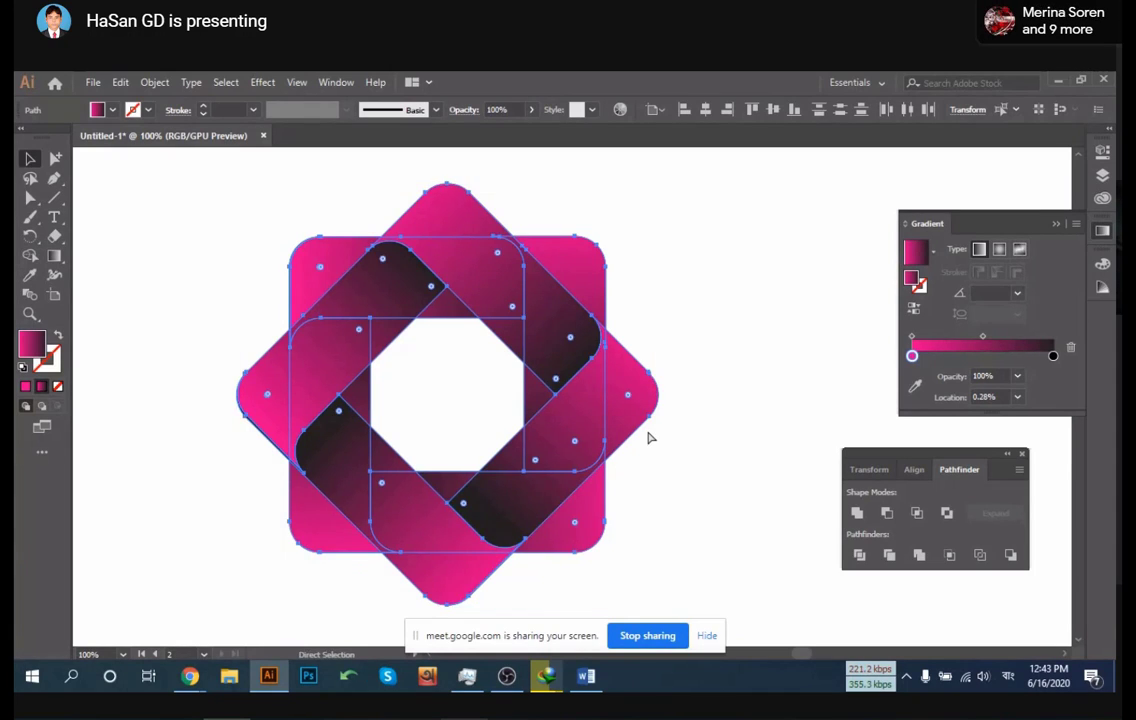
pyautogui.keyDown('alt'); pyautogui.moveTo(558, 368); pyautogui.dragTo(827, 325); pyautogui.keyUp('alt')
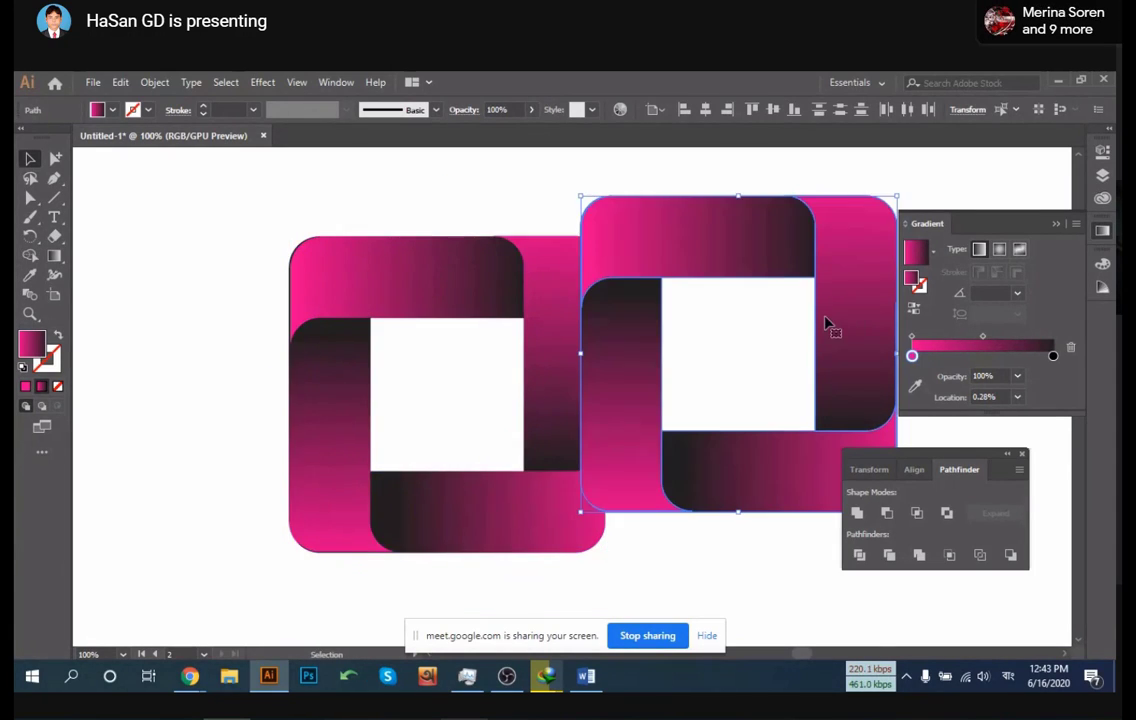
pyautogui.press('Delete')
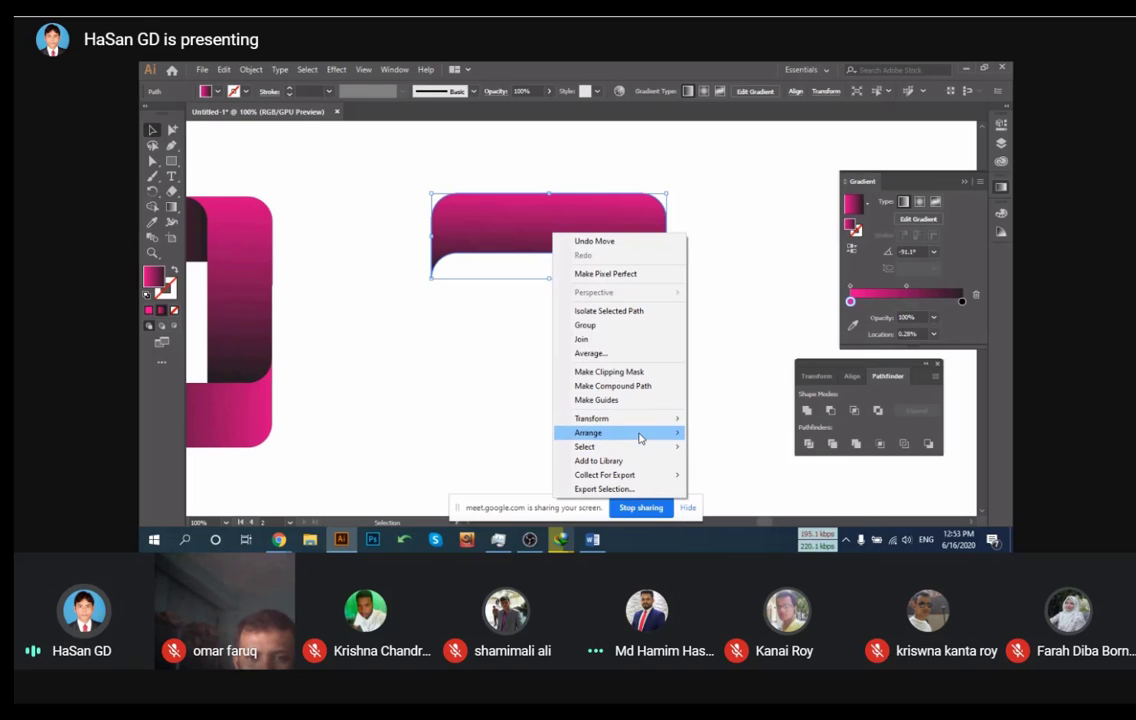
pyautogui.moveTo(640, 418)
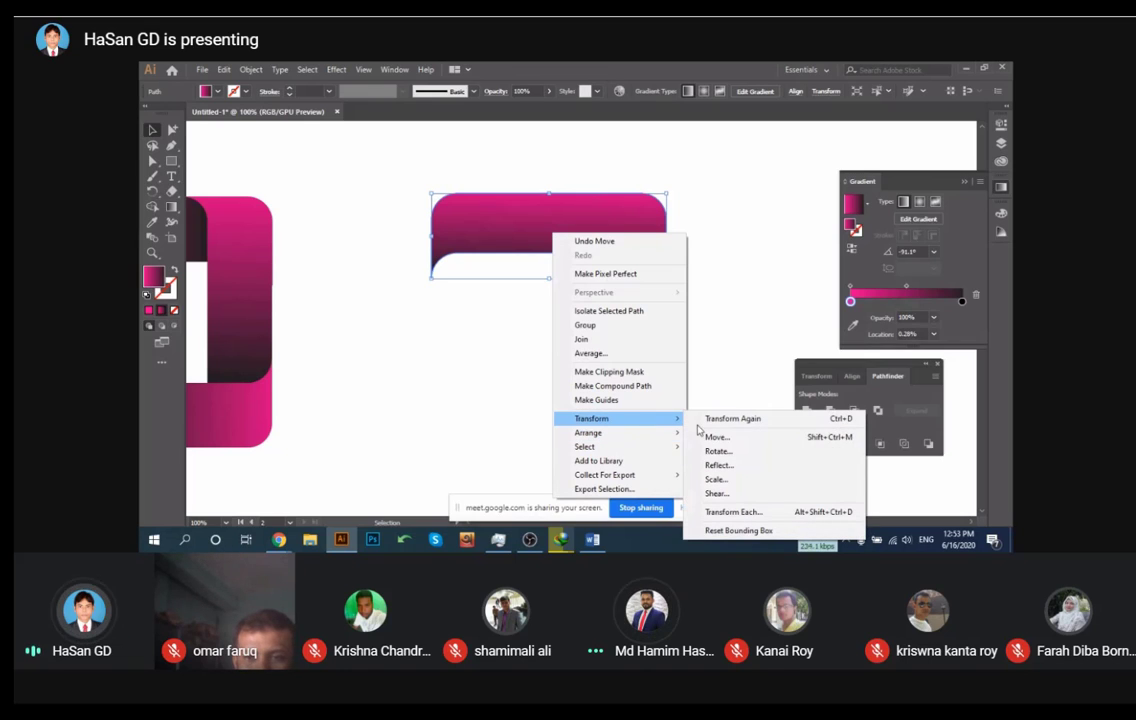
pyautogui.click(752, 466)
pyautogui.click(743, 259)
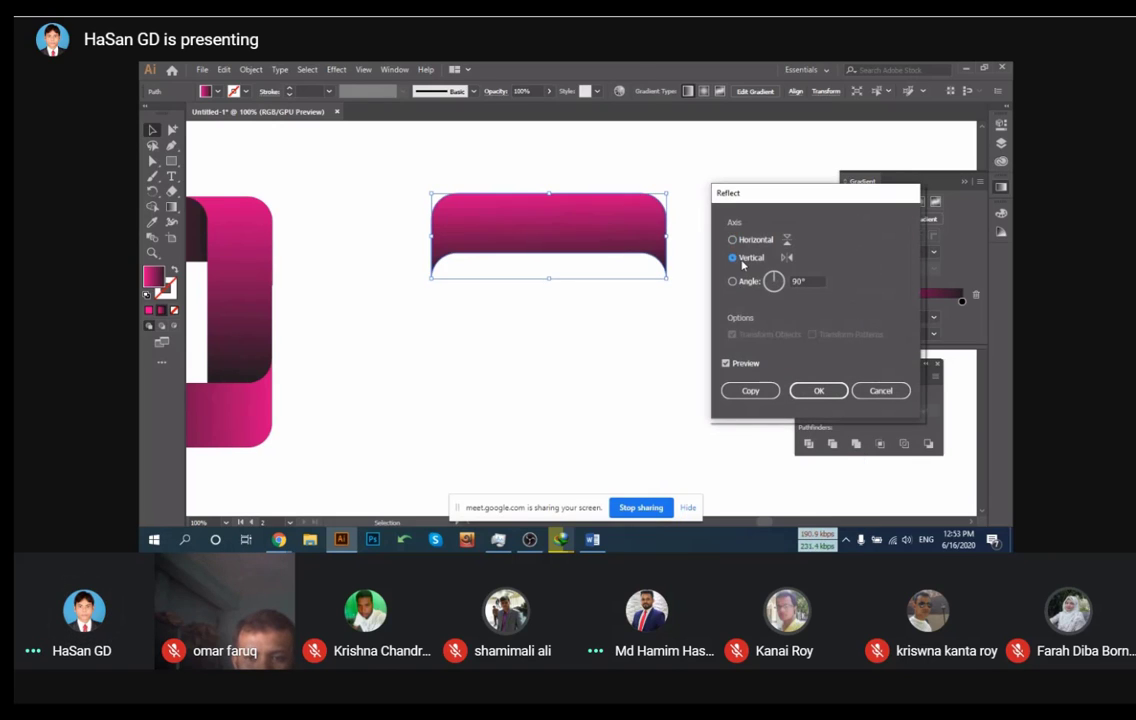
pyautogui.click(880, 390)
# Make a copy of the separate horizontal bar rotated by 90°
pyautogui.rightClick(506, 219)
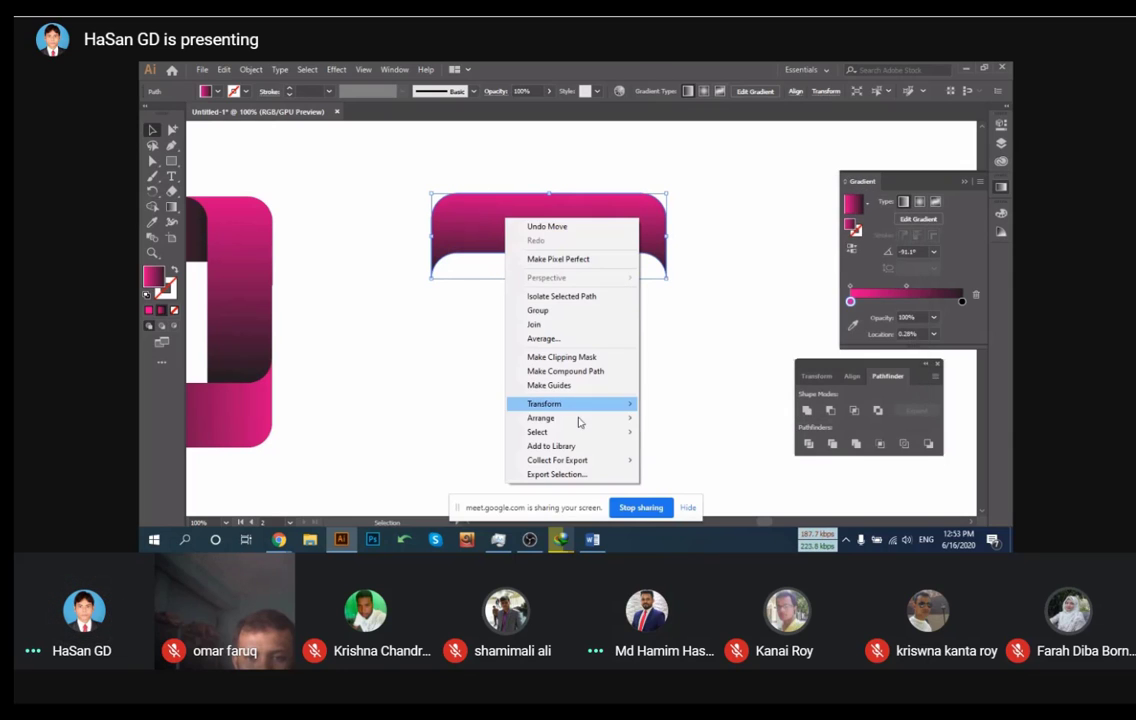
pyautogui.moveTo(580, 403)
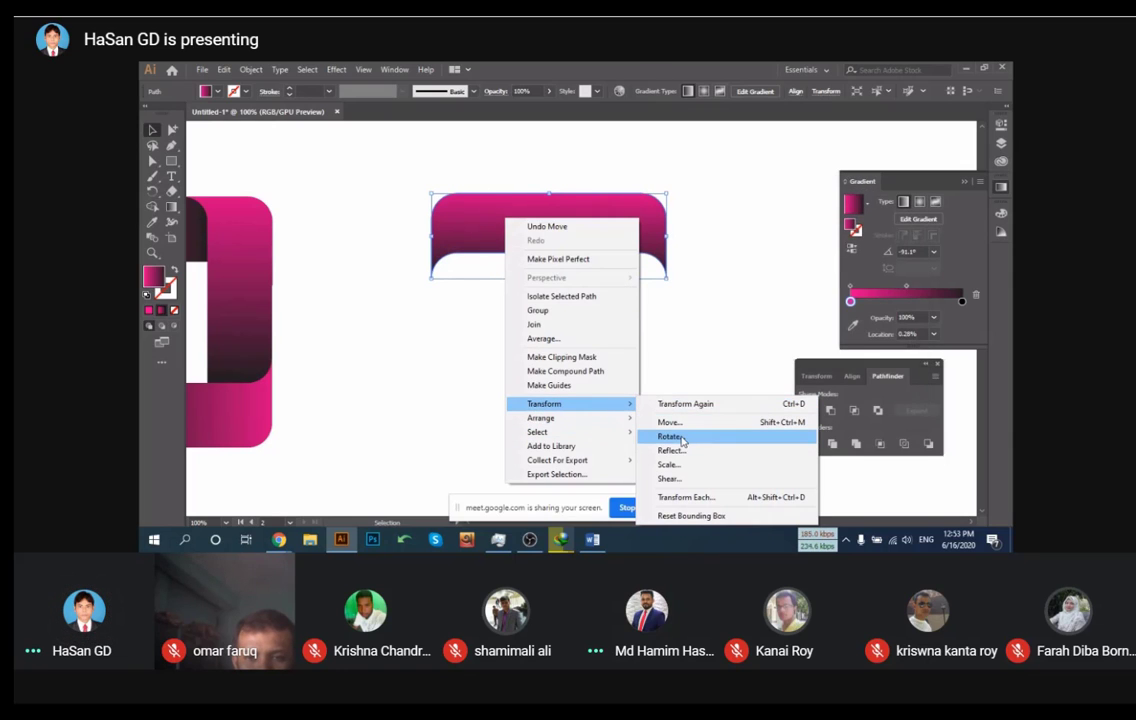
pyautogui.click(682, 441)
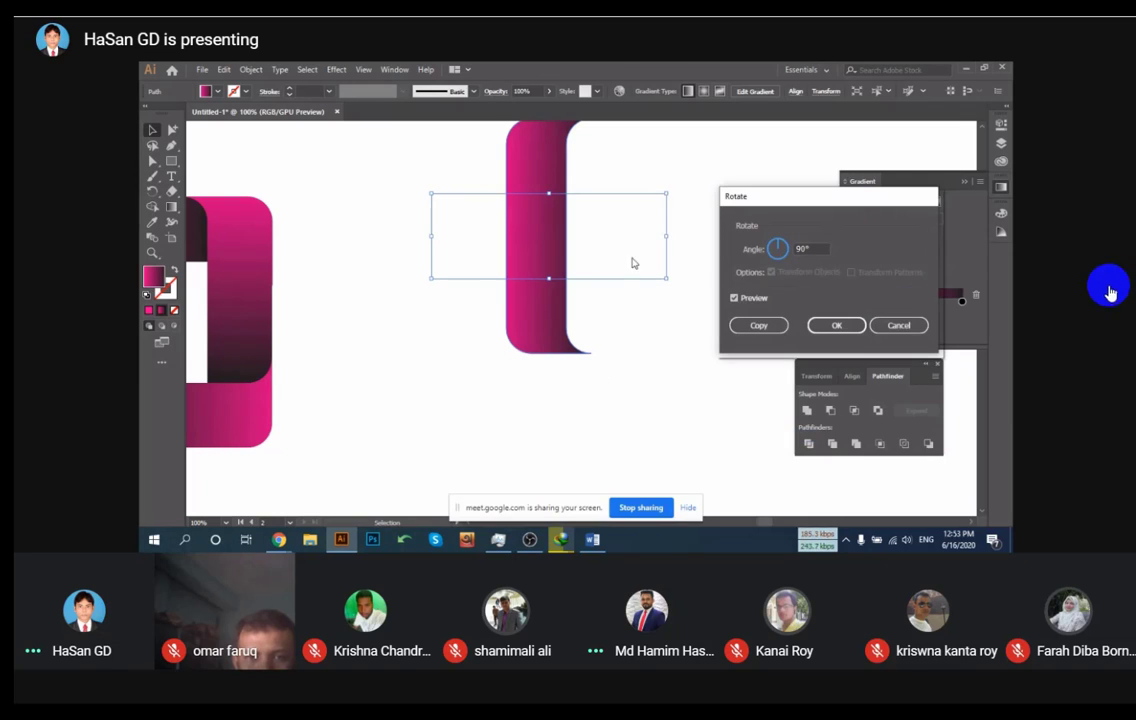
pyautogui.click(760, 326)
pyautogui.click(510, 688)
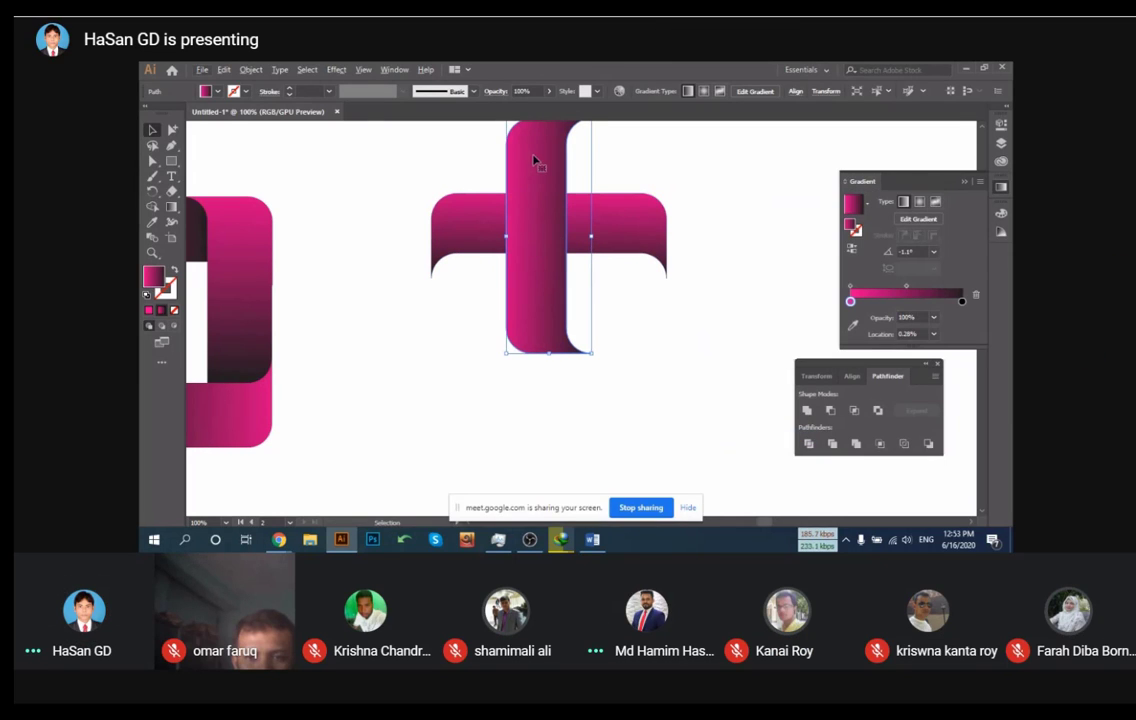
# Move the vertical copy onto the horizontal bar's left end so that their rounded upper-left corners coincide
pyautogui.moveTo(533, 160); pyautogui.dragTo(456, 240)
pyautogui.scroll(4, 456, 238)
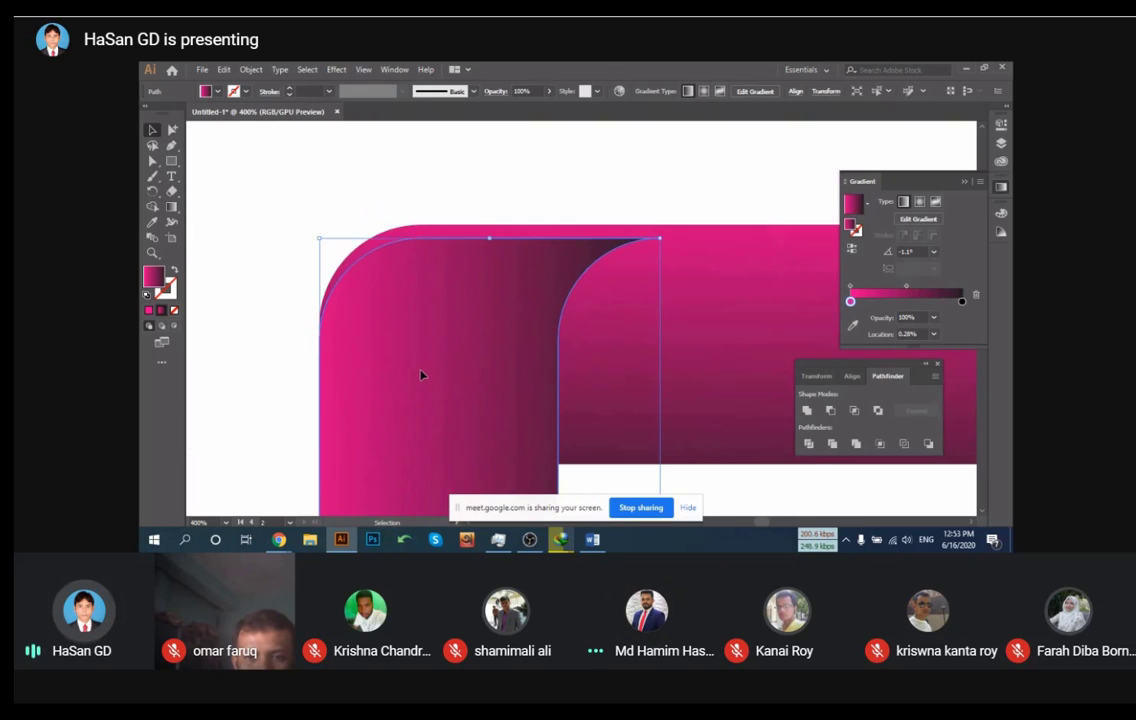
pyautogui.moveTo(421, 370); pyautogui.dragTo(423, 363)
pyautogui.scroll(-2, 423, 363)
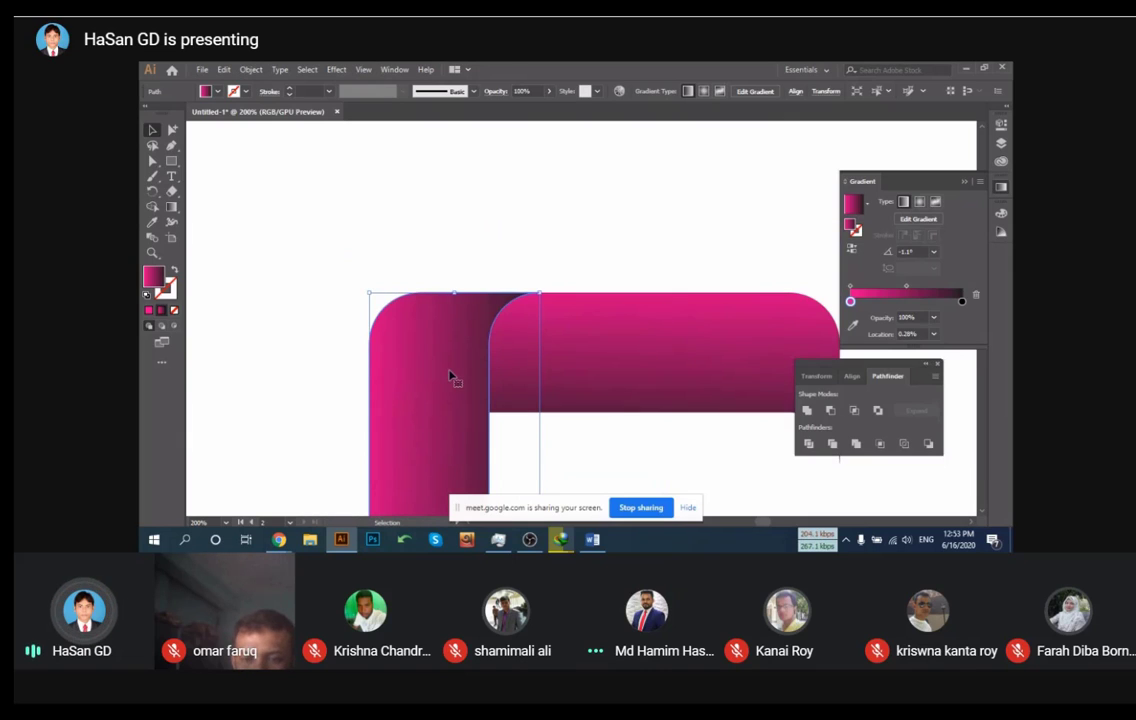
pyautogui.click(411, 241)
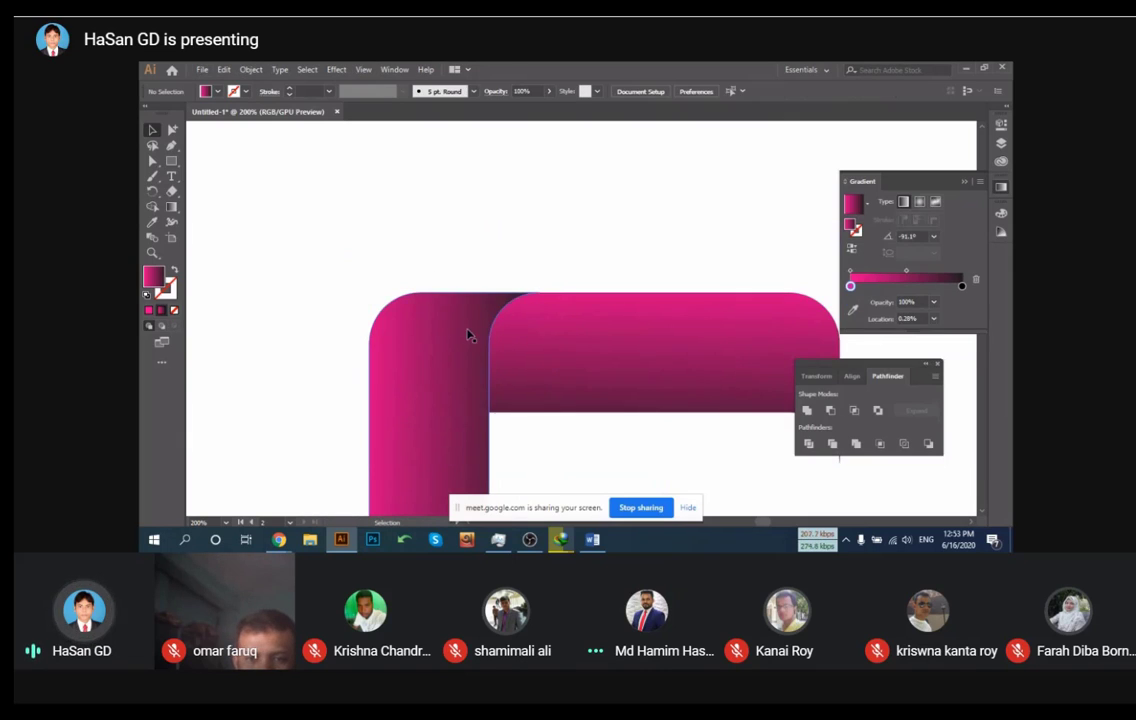
# Select the overlapping horizontal and vertical gradient bars and bring up the Align options
pyautogui.scroll(-1, 440, 330)
pyautogui.moveTo(347, 210); pyautogui.dragTo(525, 350)
pyautogui.moveTo(310, 186); pyautogui.dragTo(544, 383)
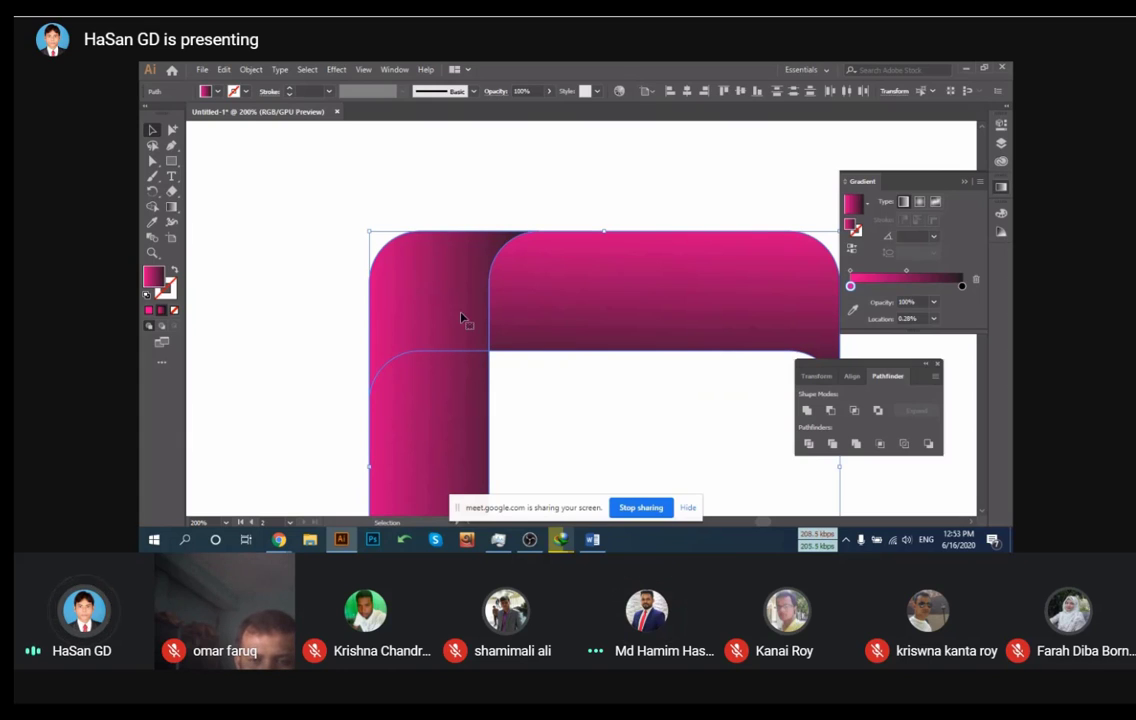
pyautogui.click(395, 70)
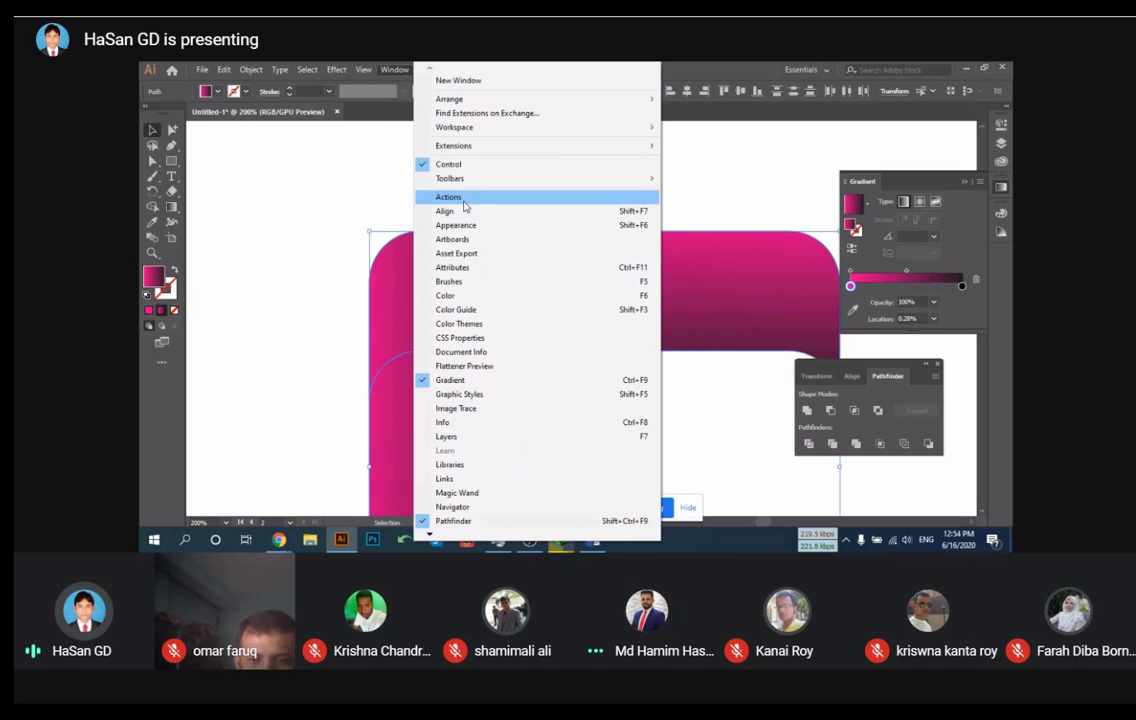
pyautogui.click(467, 209)
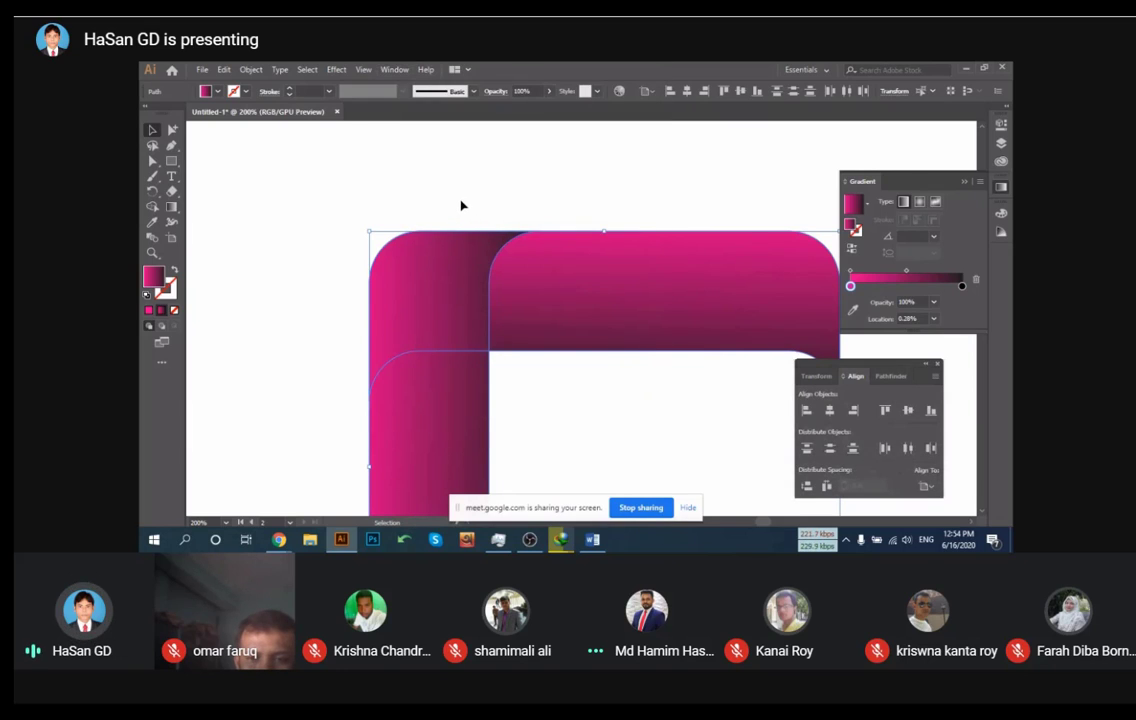
# Undo a trial left alignment of the two bars to the artboard and set alignment to Align to Selection
pyautogui.click(808, 414)
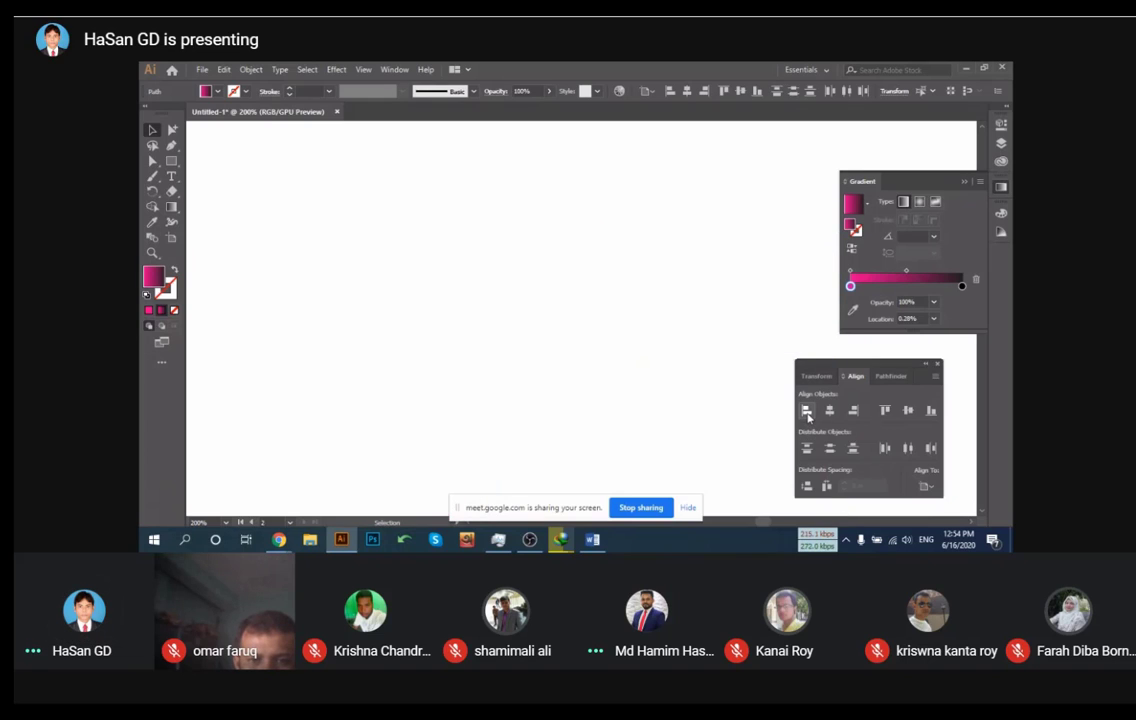
pyautogui.hotkey('ctrl', 'z')
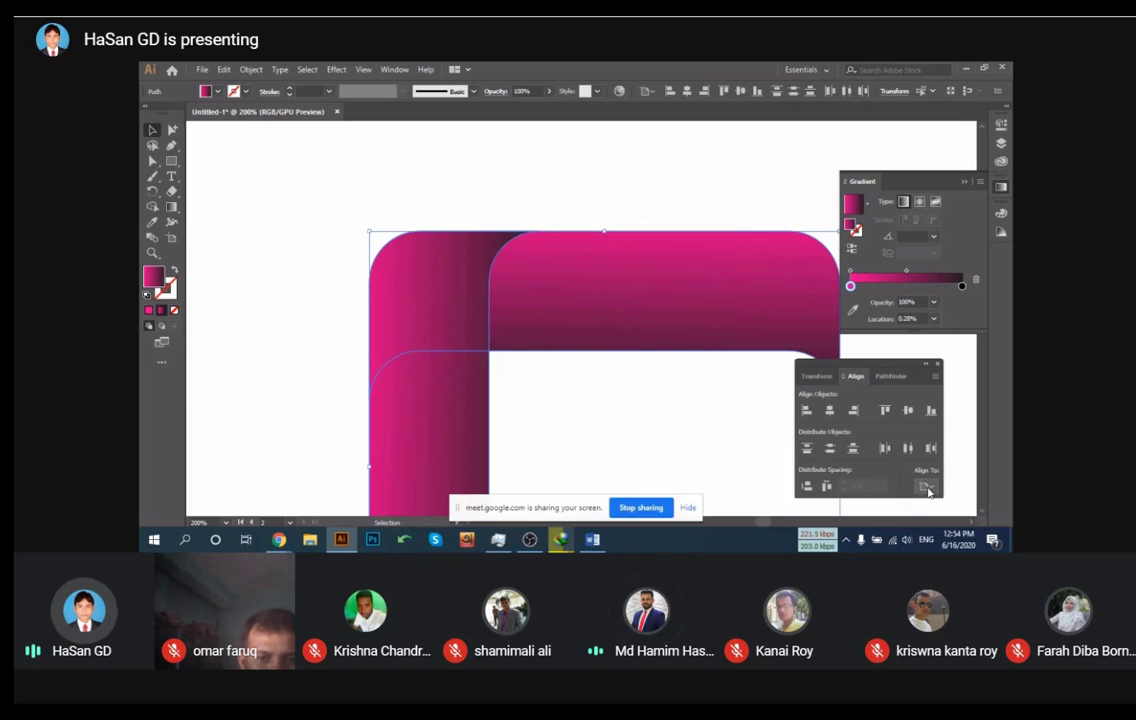
pyautogui.click(925, 487)
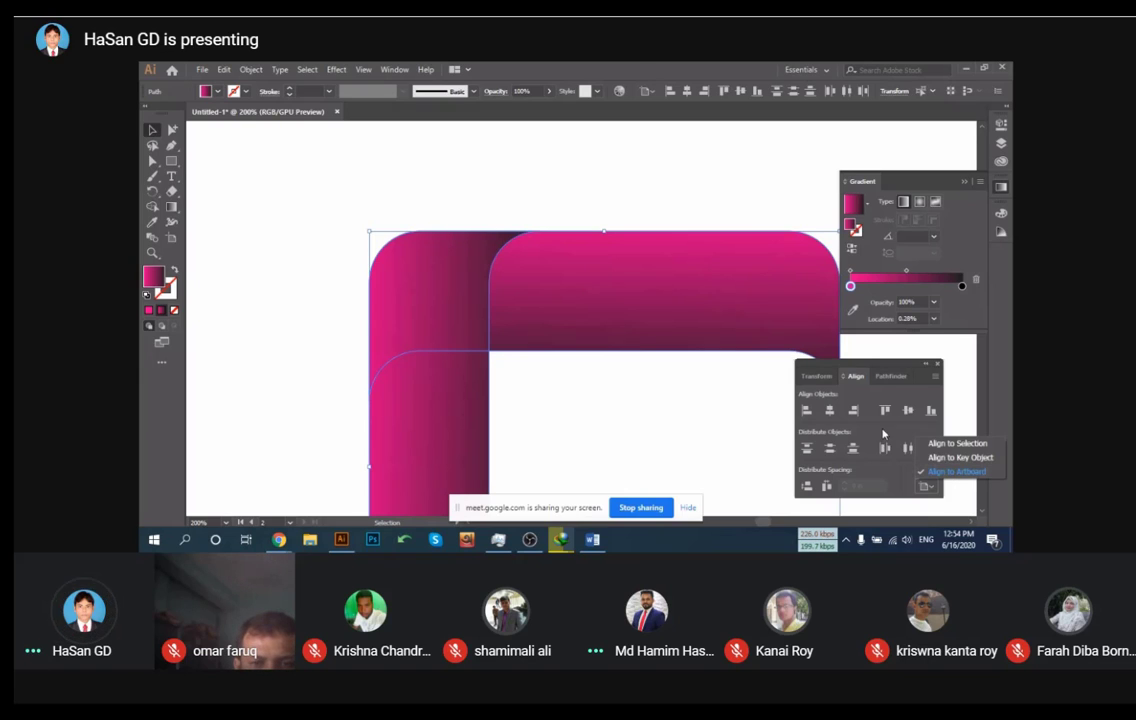
pyautogui.click(962, 446)
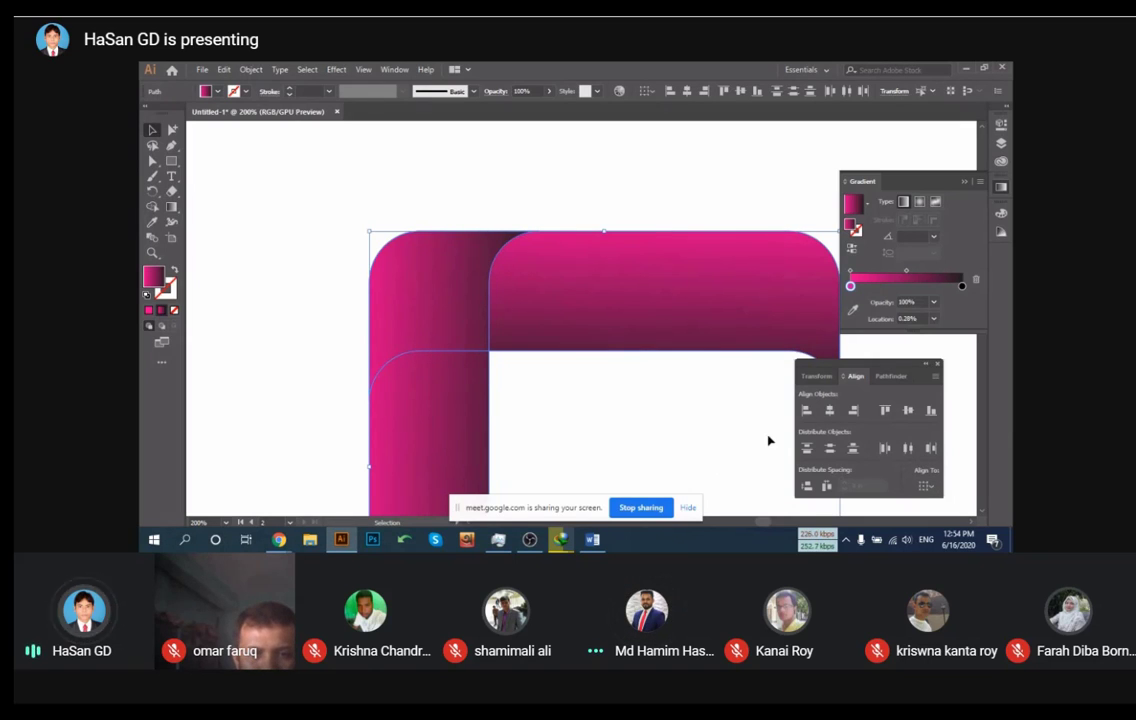
# Move the vertical bar slightly inward from the shared corner and fill it with solid yellow
pyautogui.moveTo(413, 322); pyautogui.dragTo(397, 343)
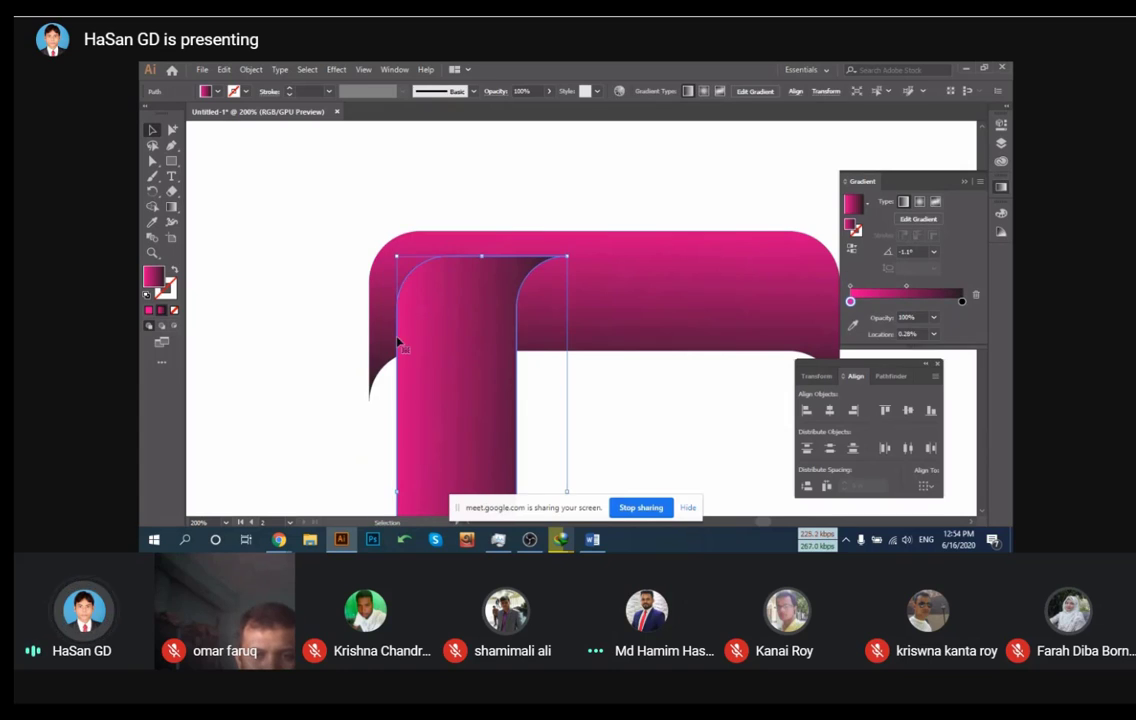
pyautogui.click(215, 93)
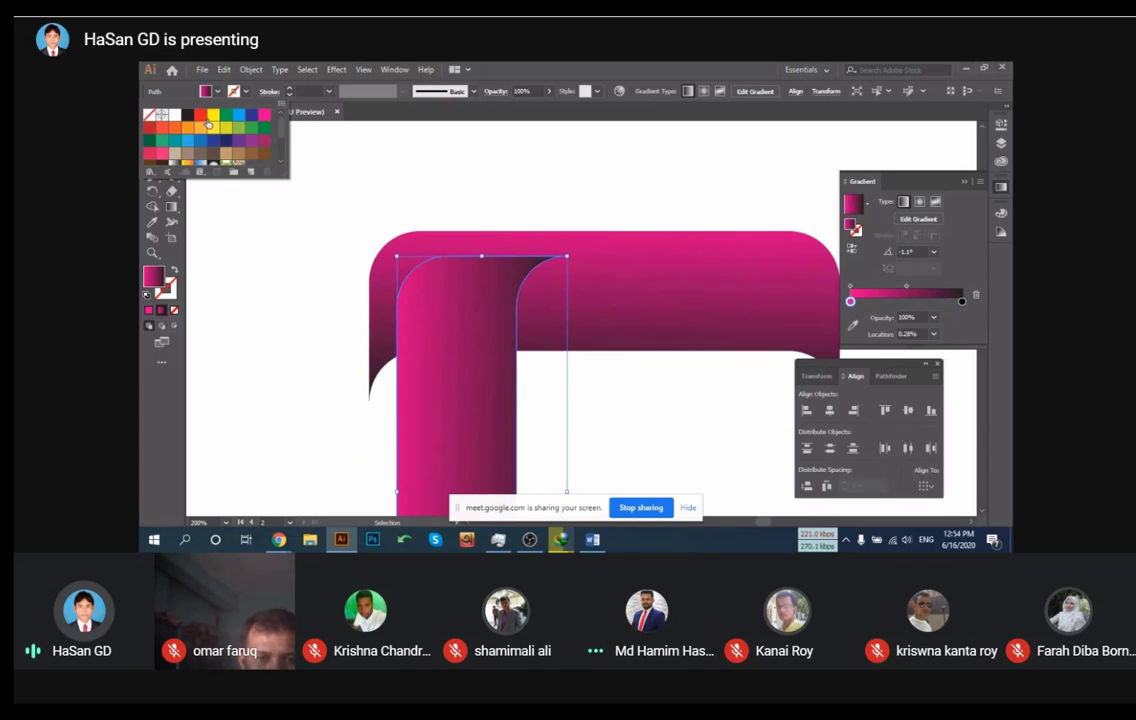
pyautogui.click(187, 108)
pyautogui.click(380, 183)
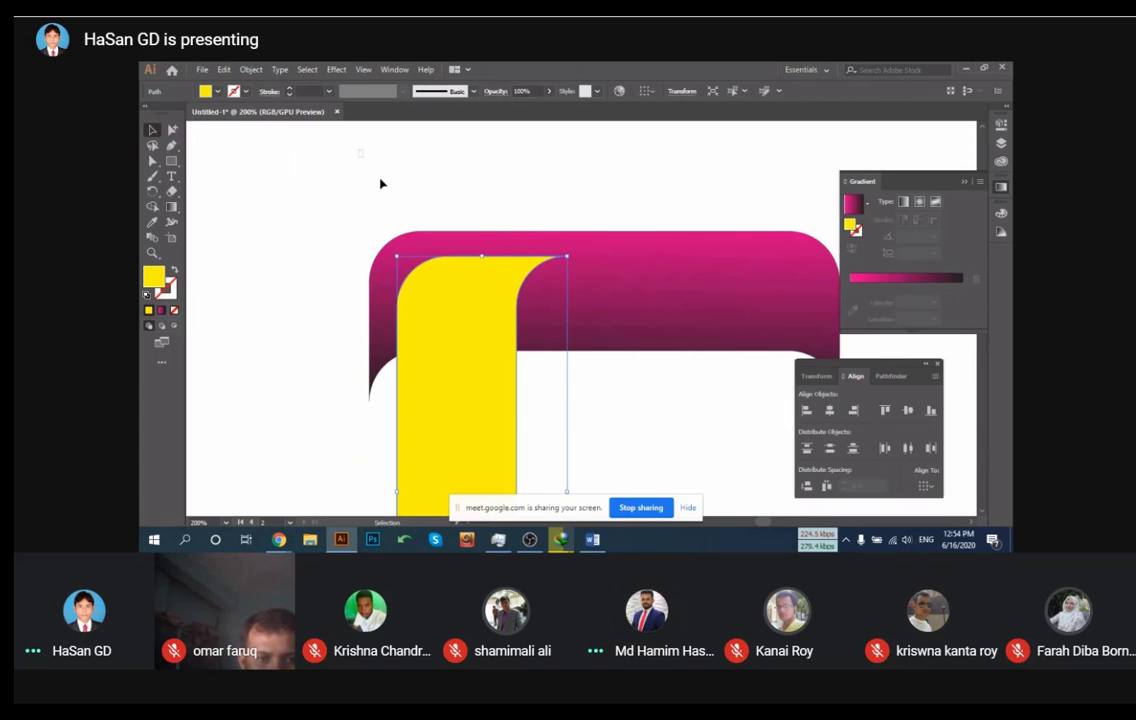
# Align the left and top edges of the yellow vertical bar and the pink horizontal bar
pyautogui.keyDown('shift'); pyautogui.click(533, 360); pyautogui.keyUp('shift')
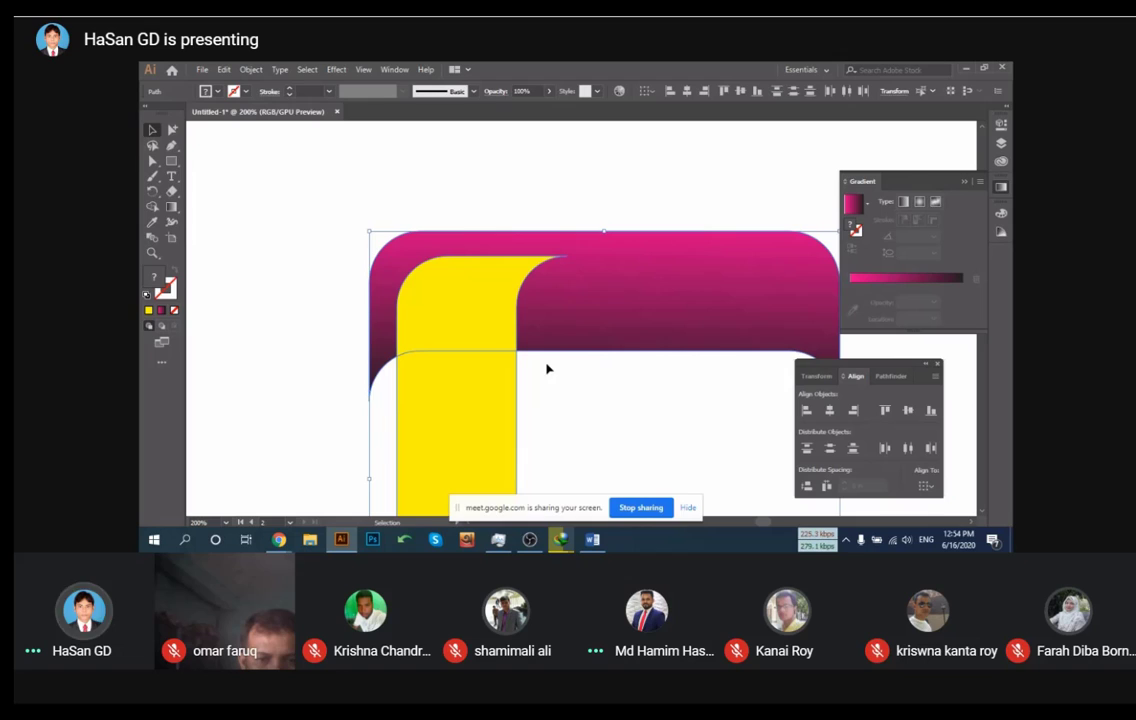
pyautogui.click(806, 413)
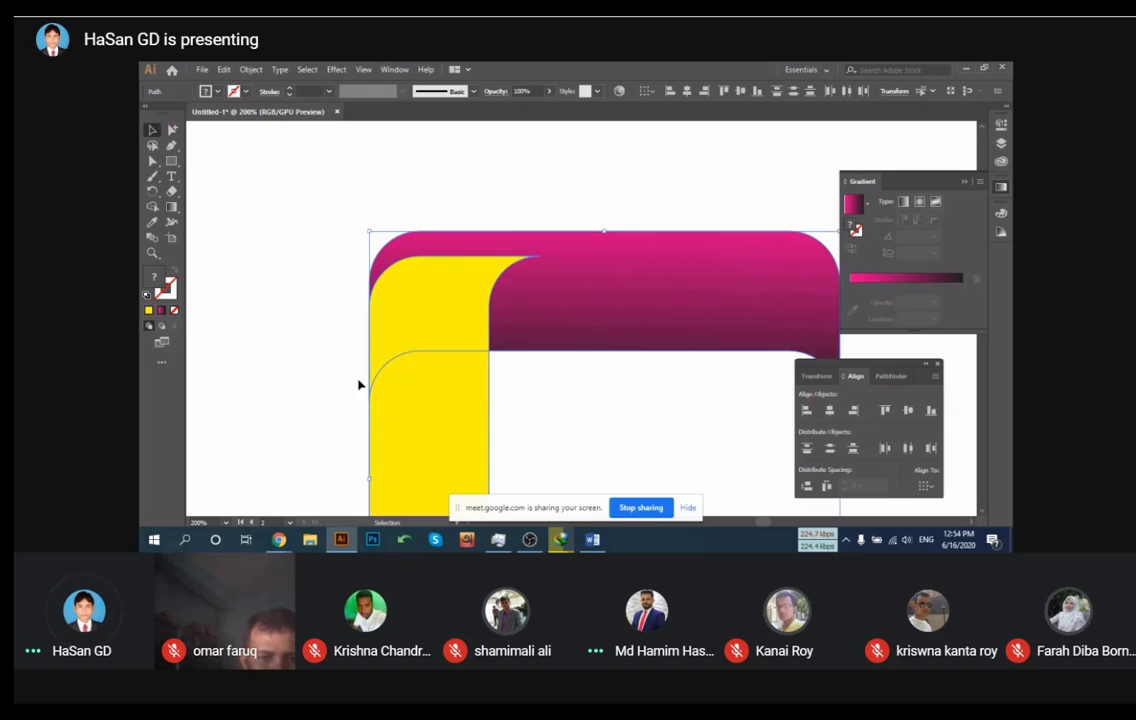
pyautogui.click(885, 411)
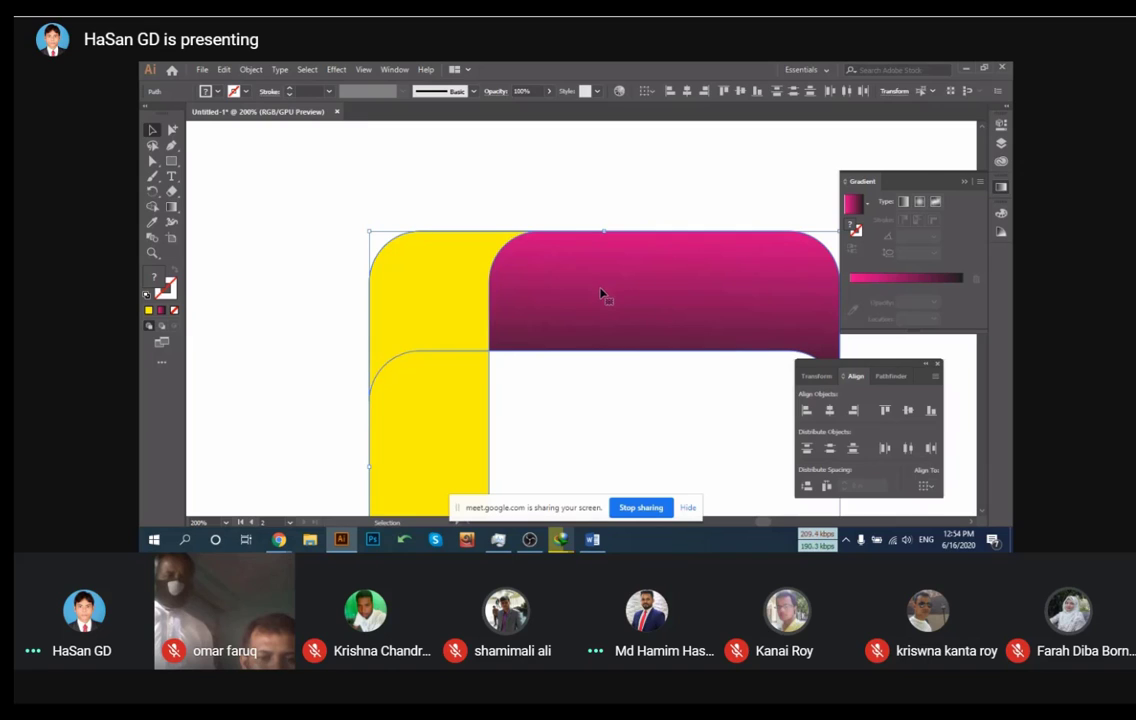
# Try rotating the corner pair of yellow and pink bars by 90° without making a copy
pyautogui.scroll(-3, 558, 282)
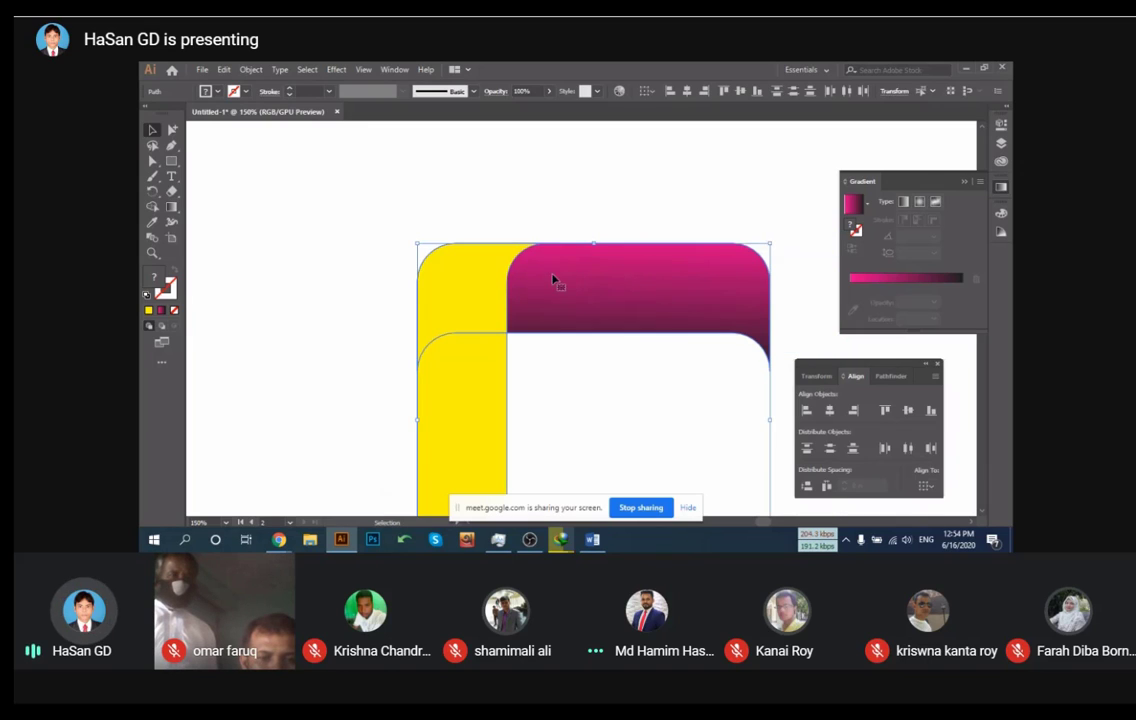
pyautogui.scroll(-2, 440, 252)
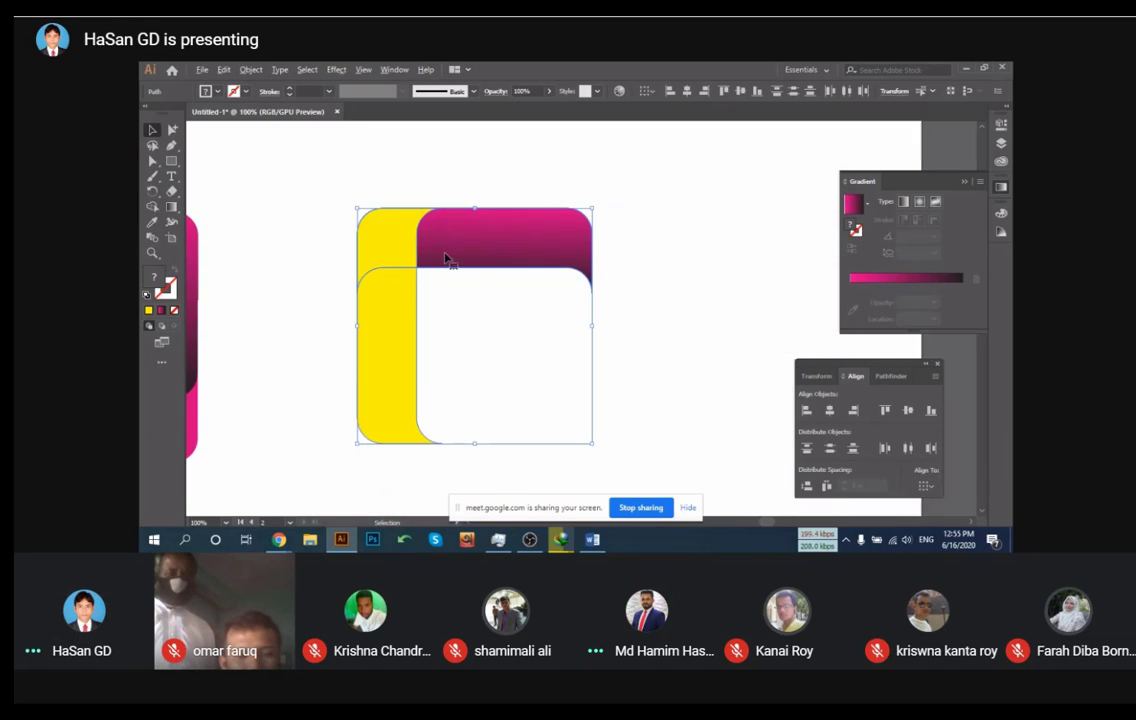
pyautogui.click(306, 176)
pyautogui.moveTo(306, 176); pyautogui.dragTo(477, 337)
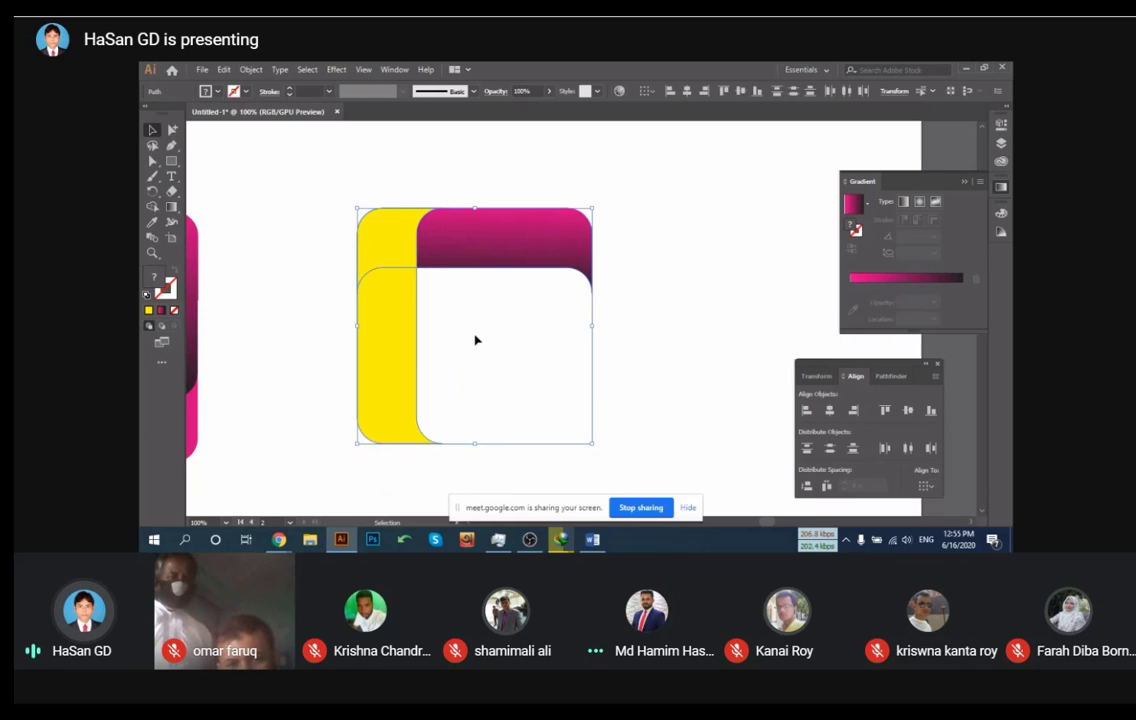
pyautogui.rightClick(477, 253)
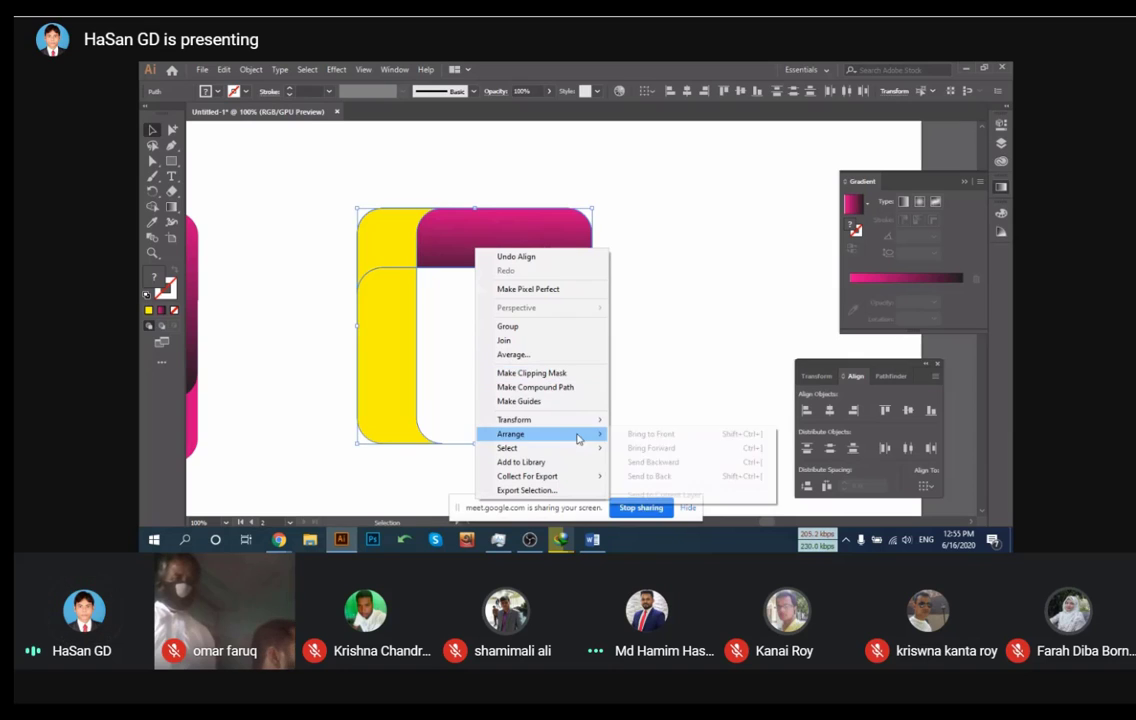
pyautogui.moveTo(590, 420)
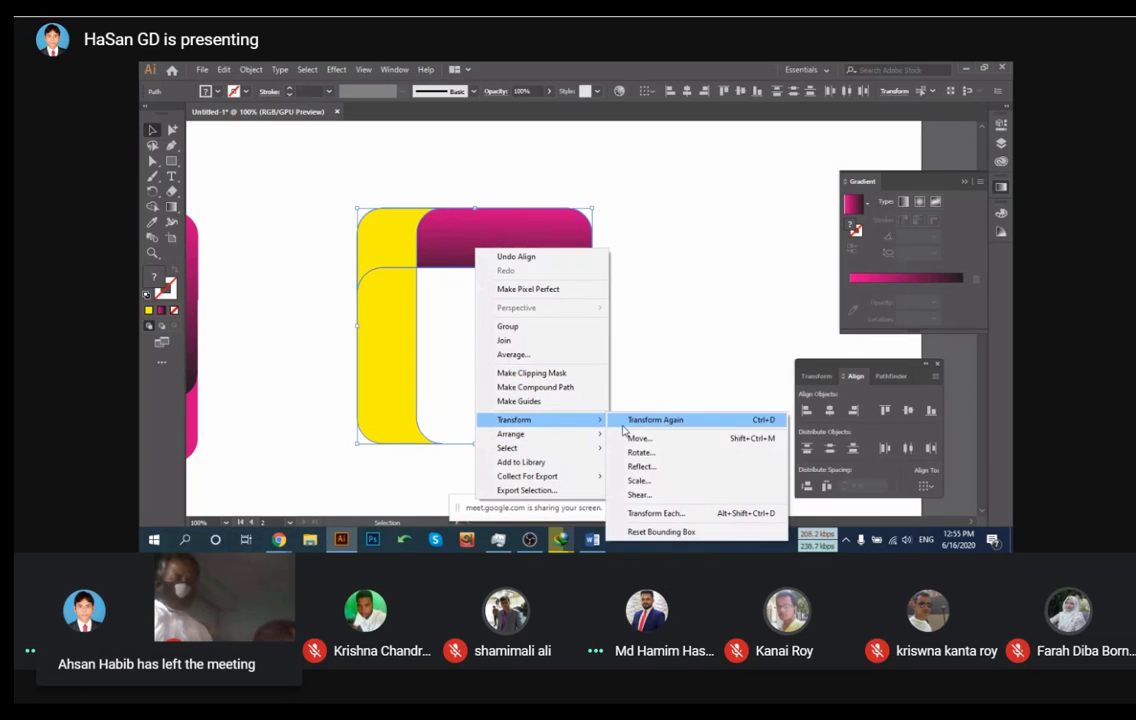
pyautogui.click(673, 453)
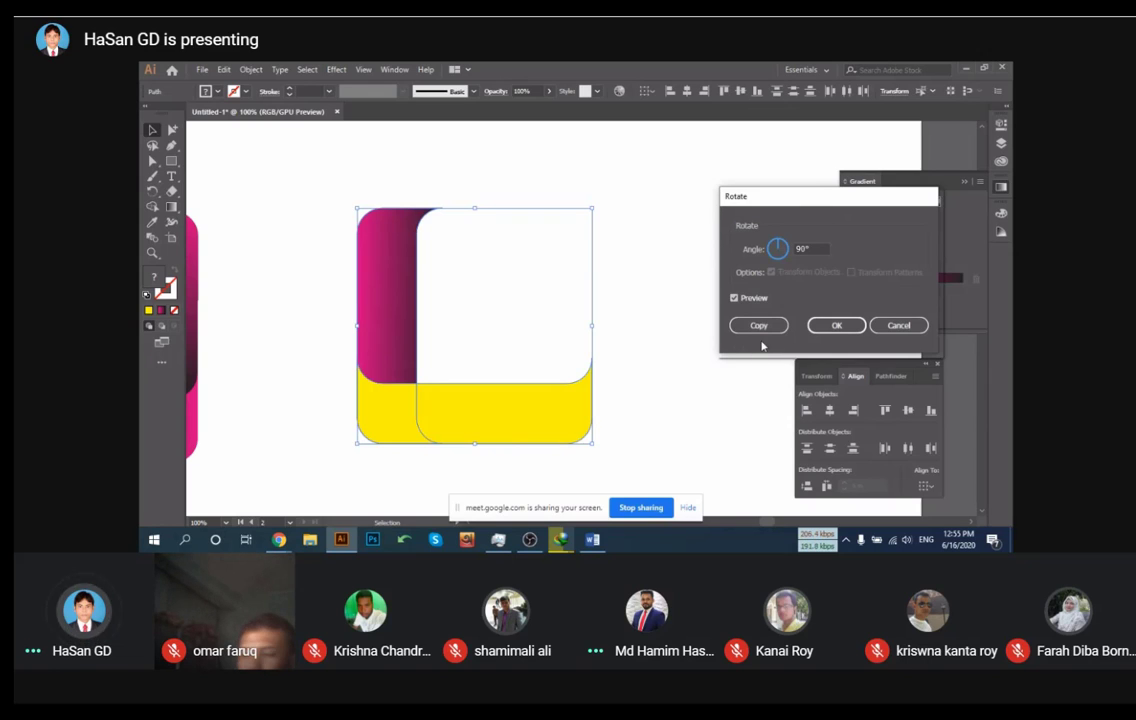
pyautogui.click(818, 329)
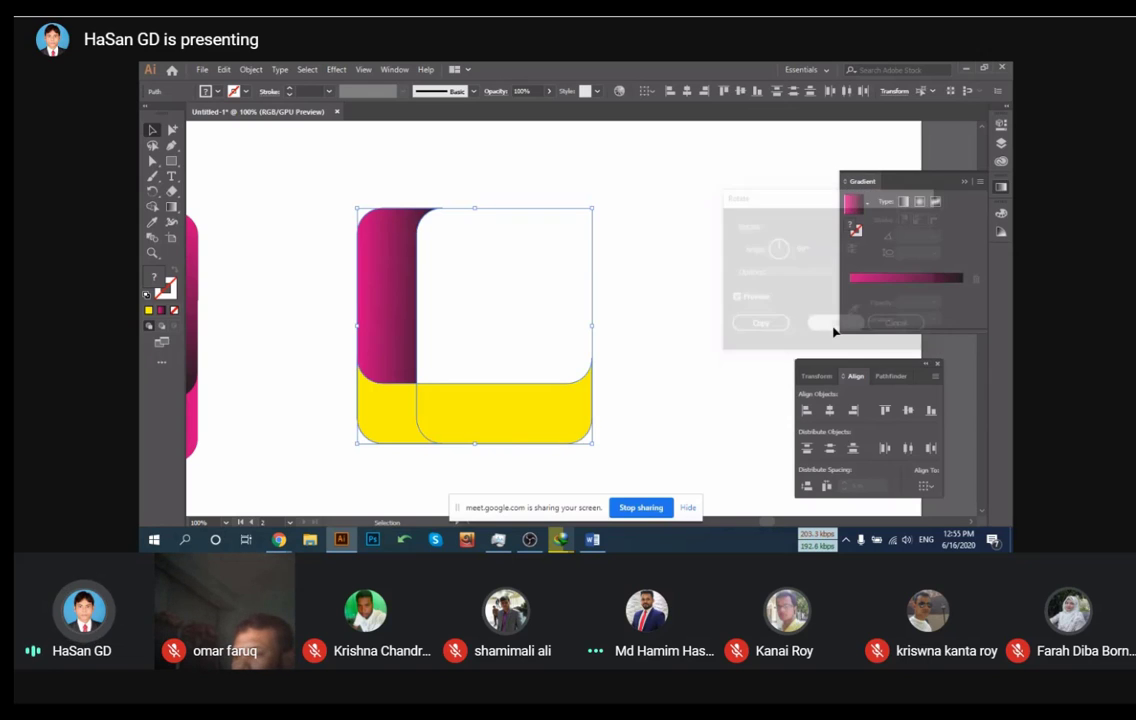
# Try adding a copy of the rotated pair turned another 90°, and undo both rotations
pyautogui.rightClick(510, 420)
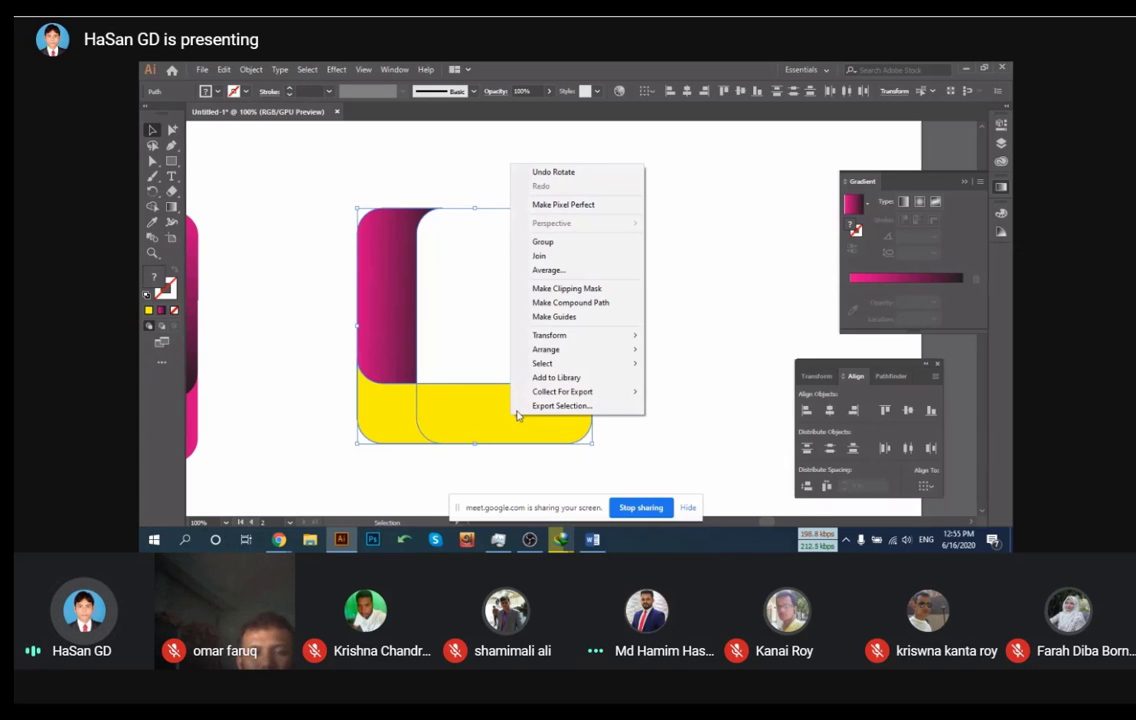
pyautogui.moveTo(574, 354)
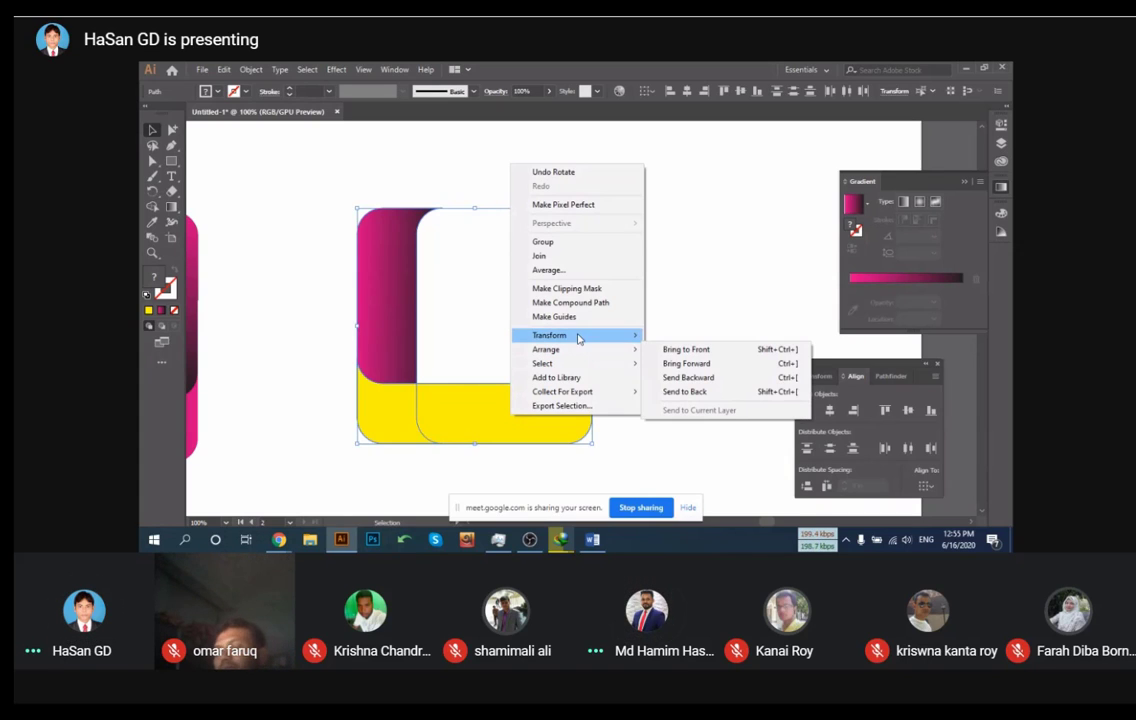
pyautogui.click(676, 368)
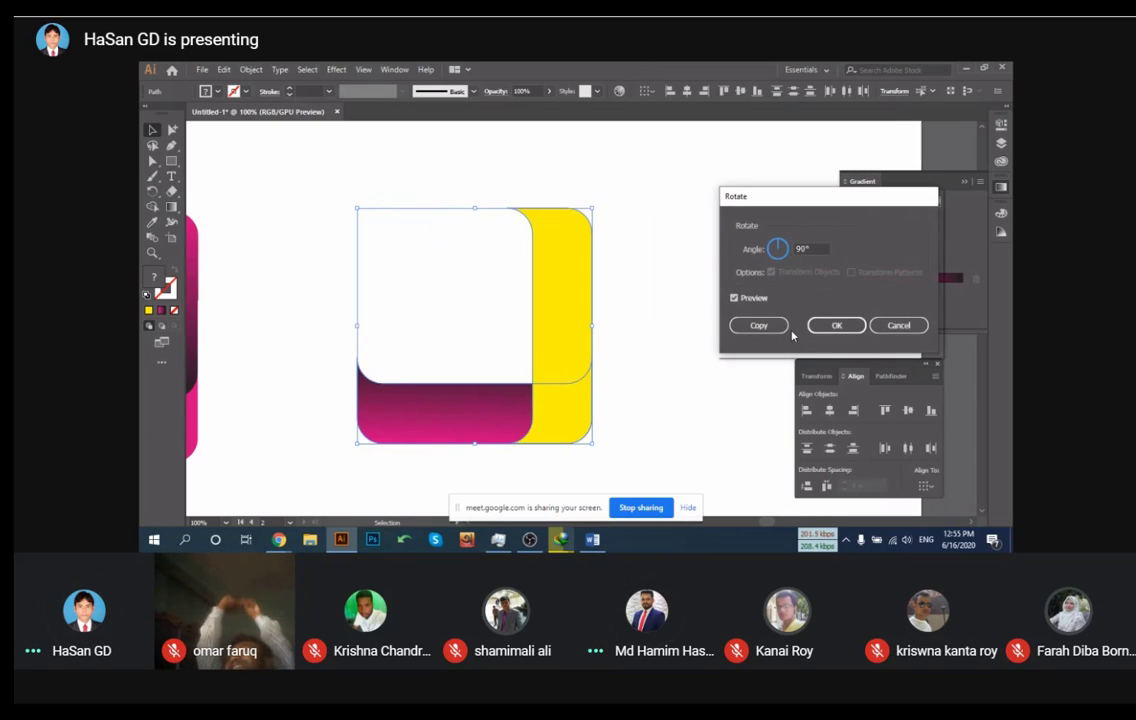
pyautogui.click(759, 325)
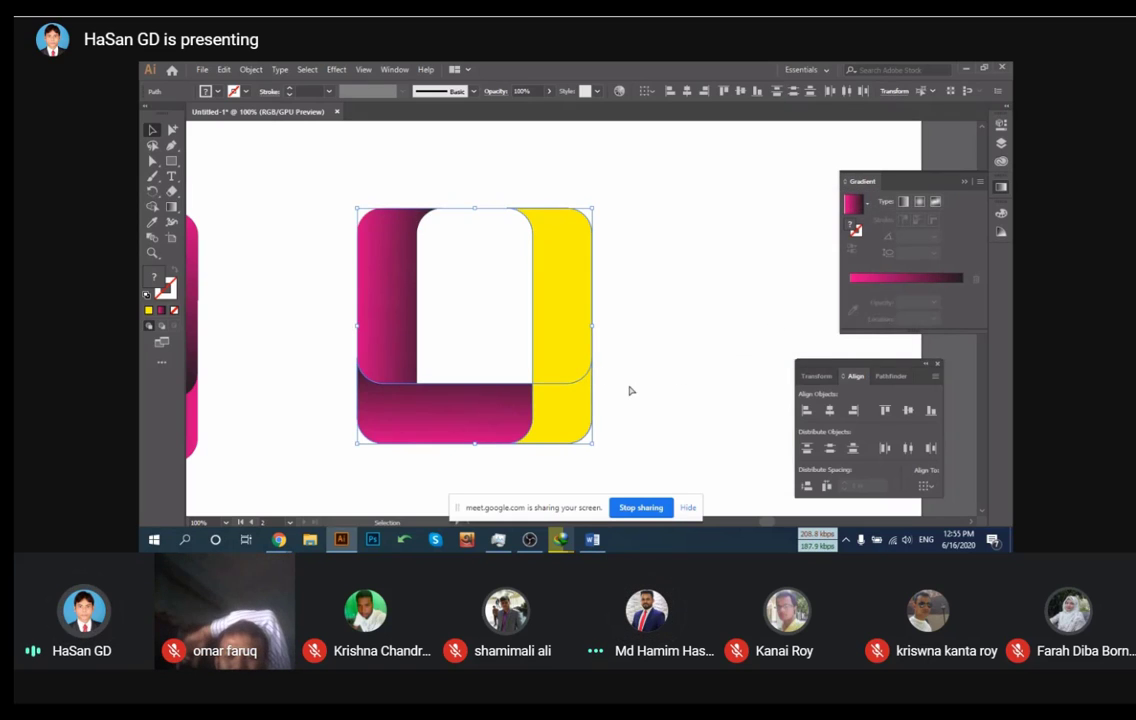
pyautogui.hotkey('ctrl', 'd')
# Make a copy of the yellow and pink bar pair reflected across the horizontal axis
pyautogui.click(330, 183)
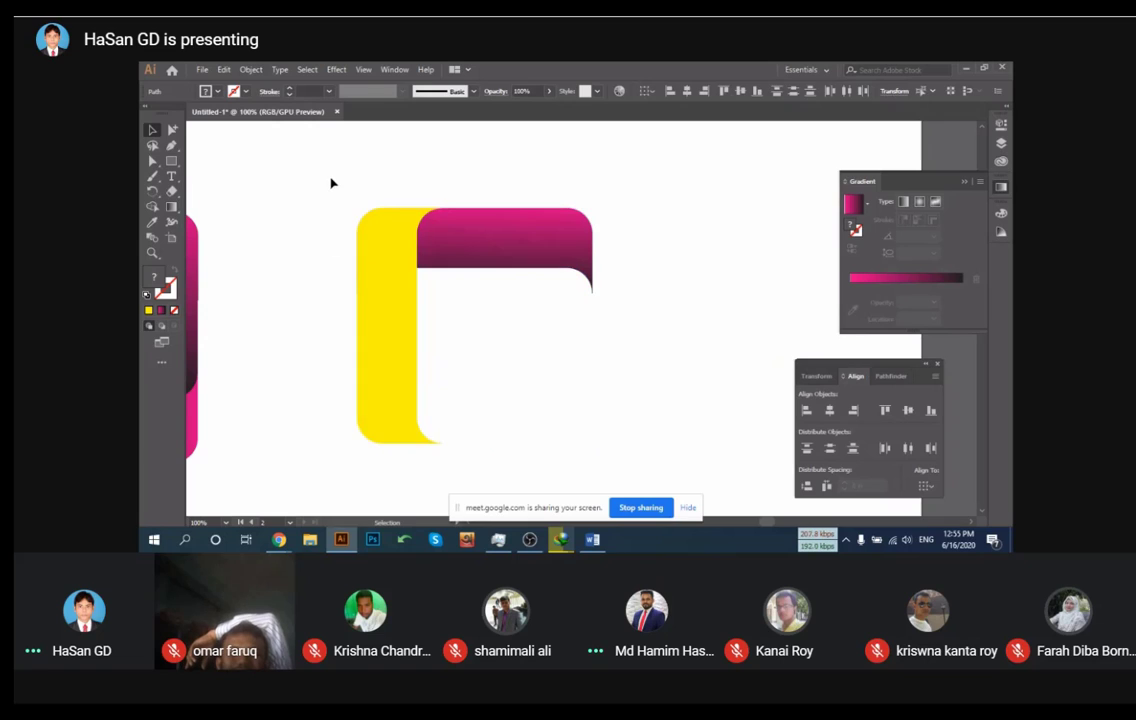
pyautogui.click(532, 345)
pyautogui.rightClick(471, 250)
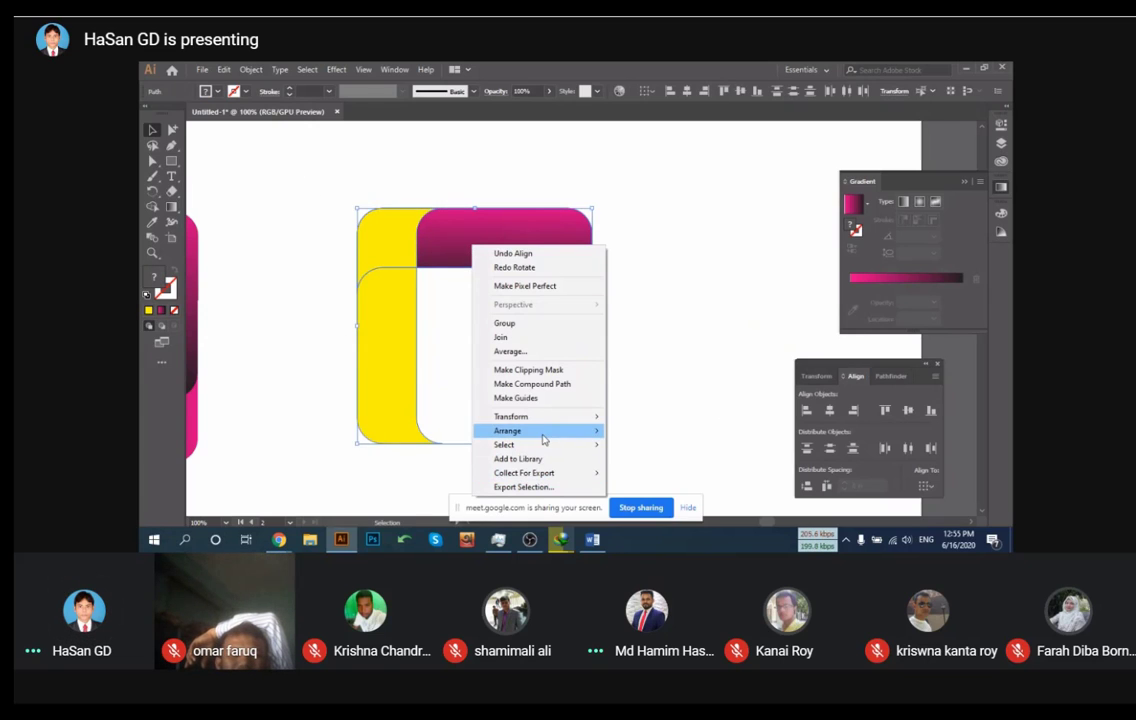
pyautogui.moveTo(540, 417)
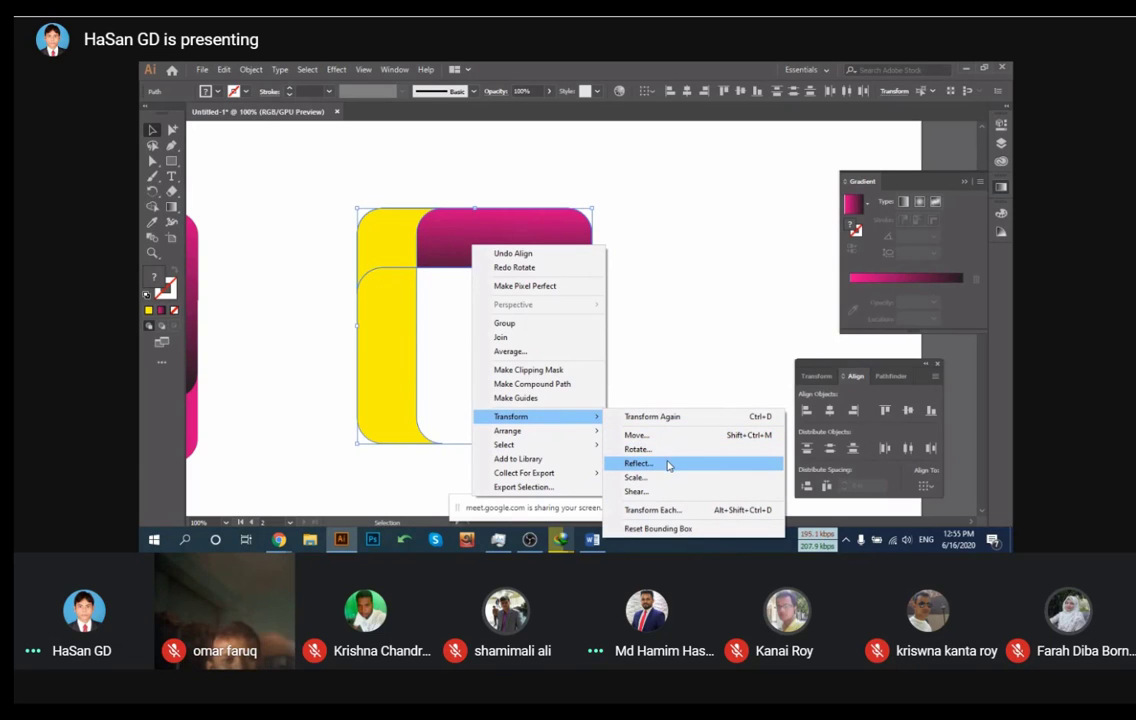
pyautogui.click(668, 464)
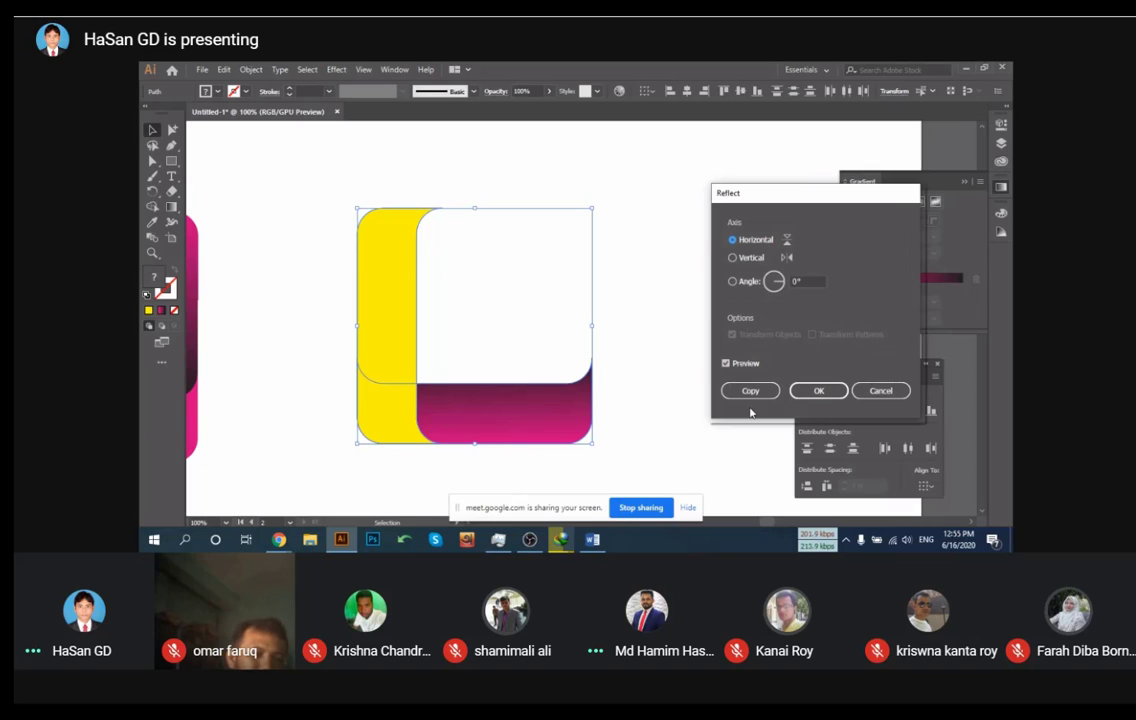
pyautogui.click(748, 390)
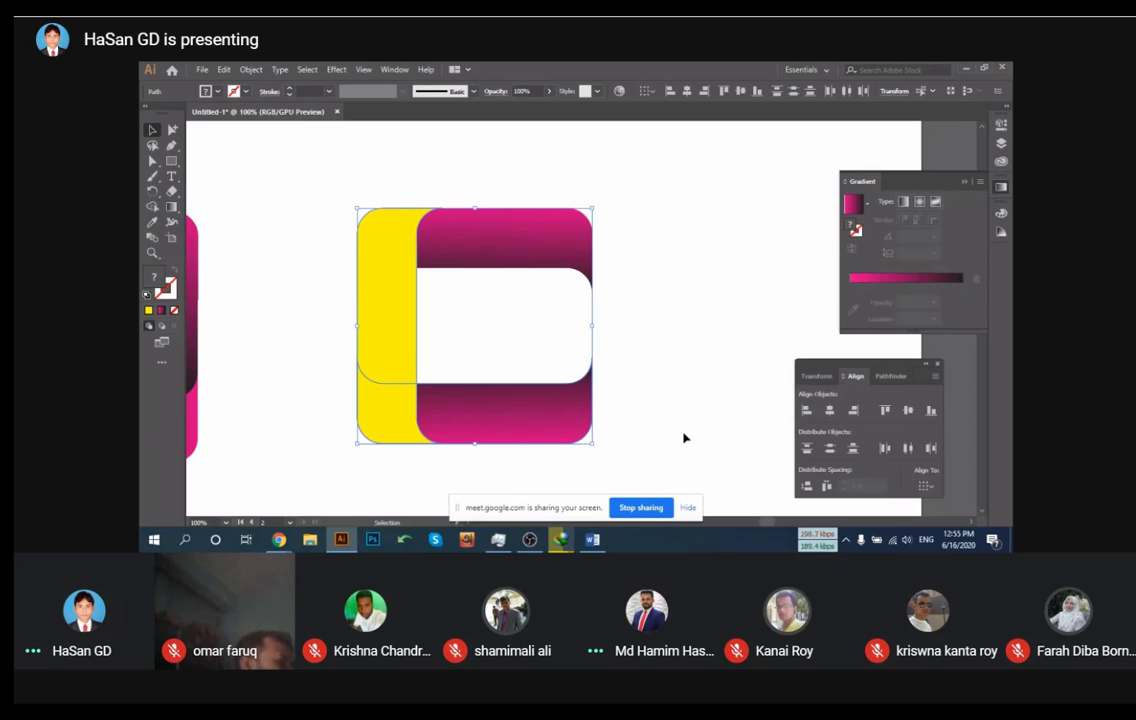
# Rotate the reflected pair by 90° so its bars form the lower and right sides of the square
pyautogui.rightClick(521, 440)
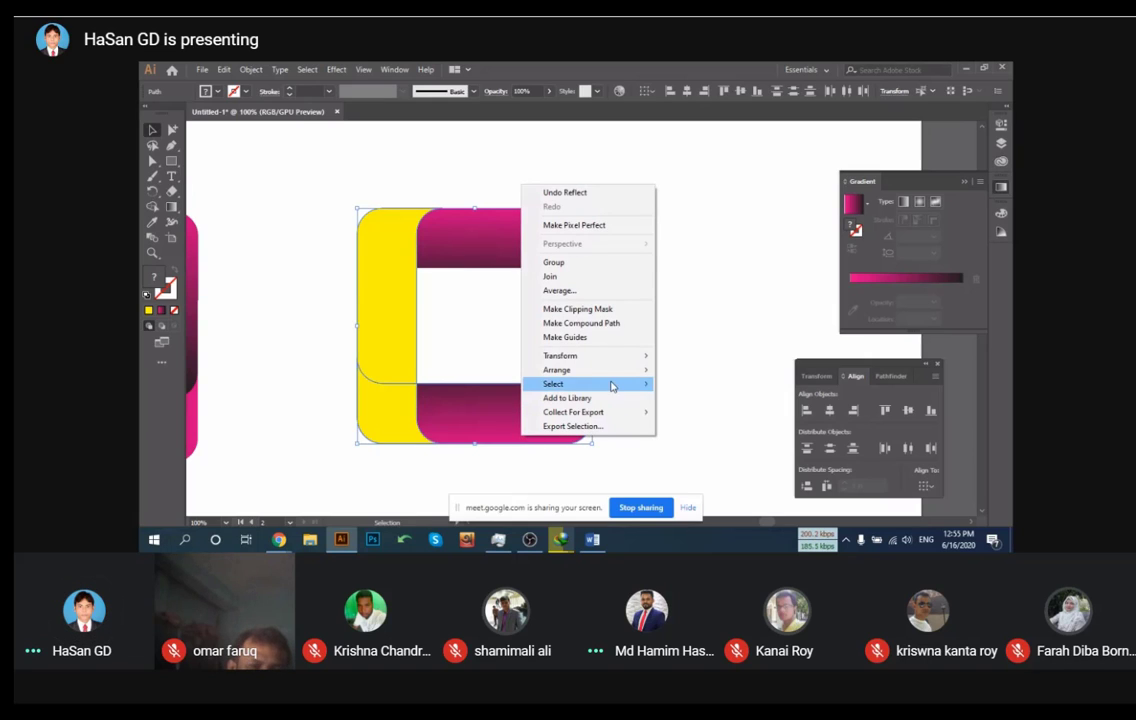
pyautogui.moveTo(618, 376)
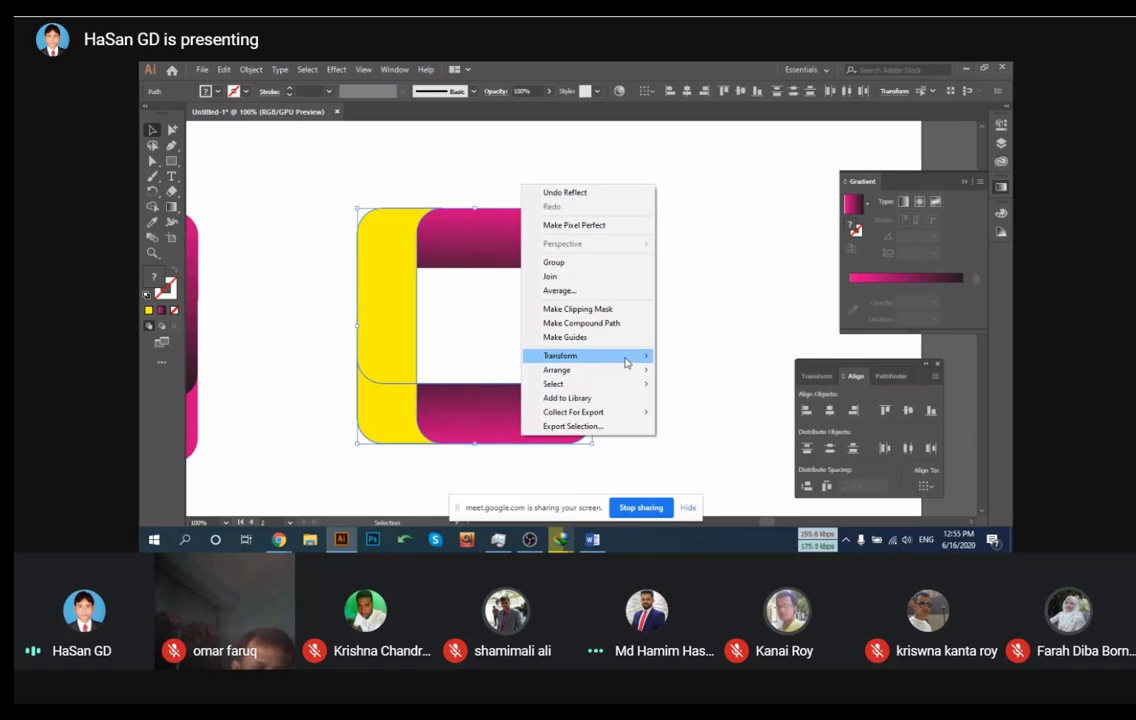
pyautogui.click(715, 390)
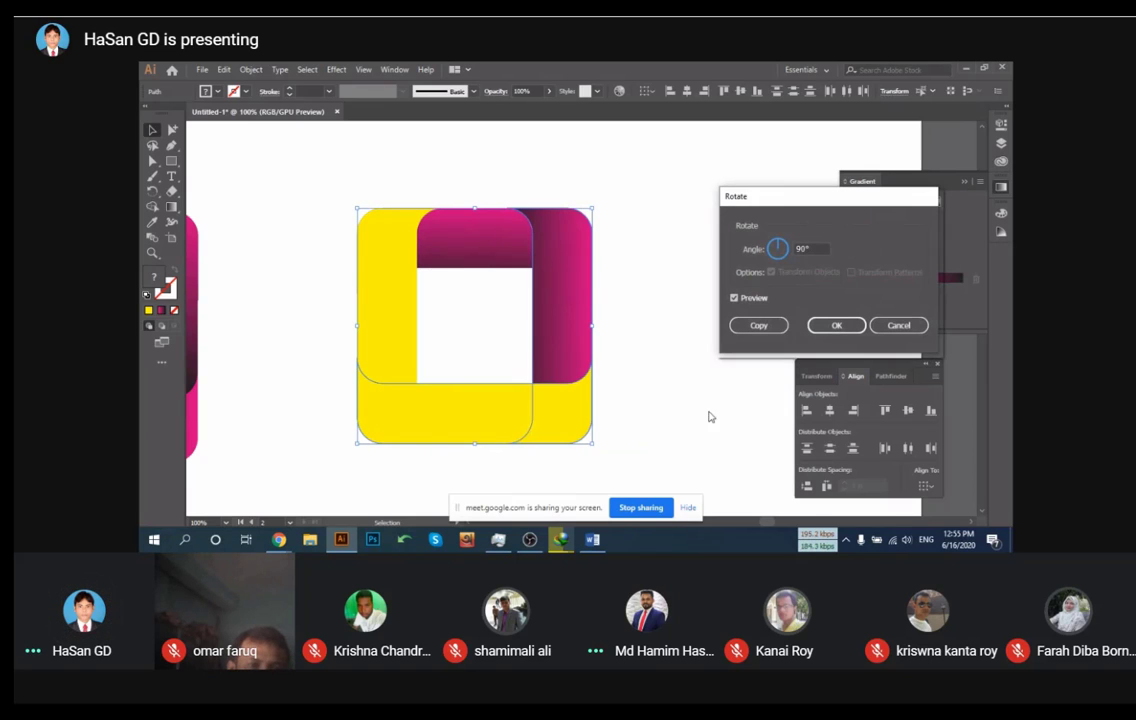
pyautogui.click(744, 300)
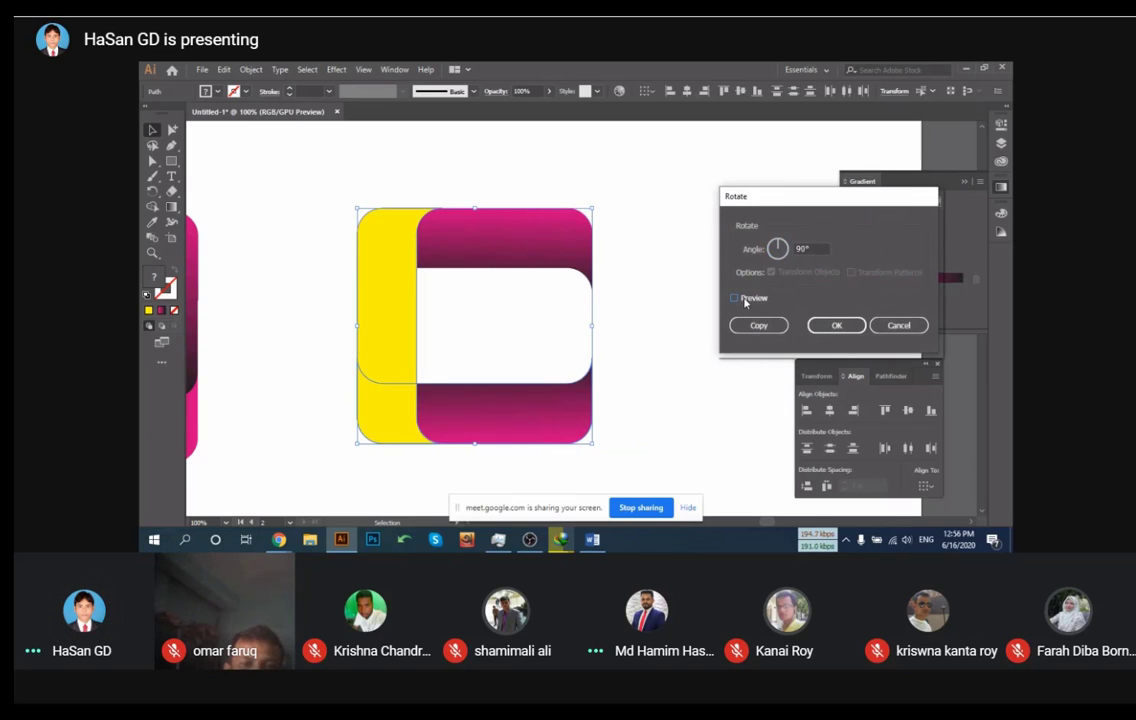
pyautogui.click(744, 300)
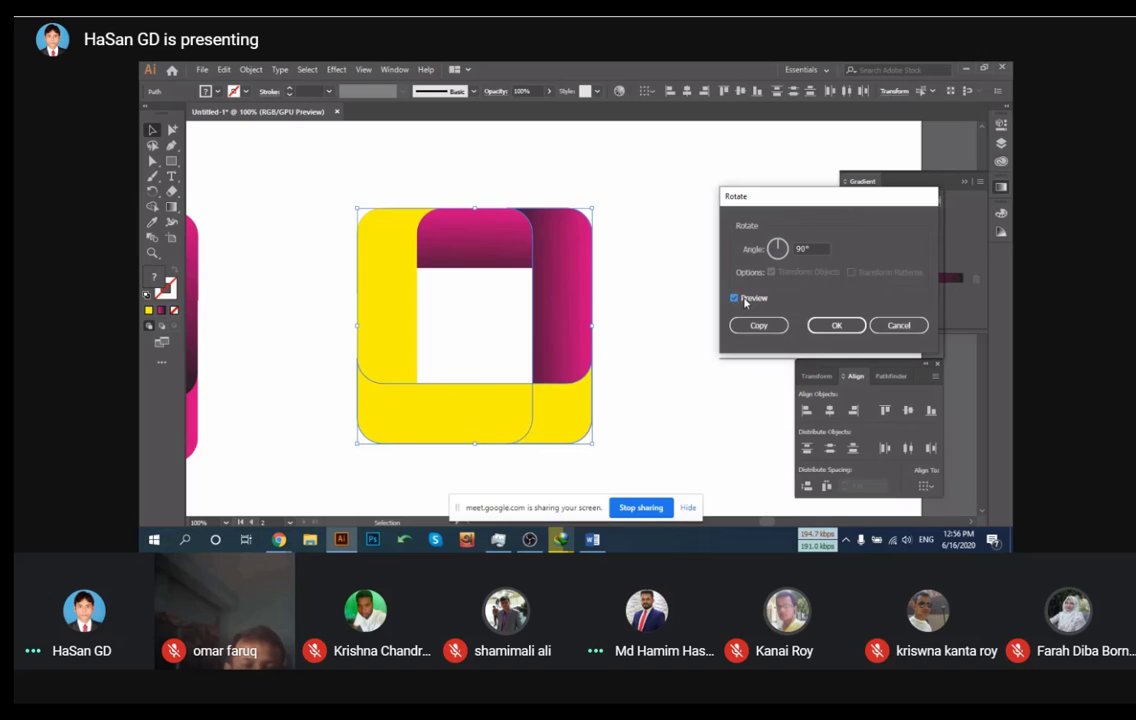
pyautogui.click(831, 326)
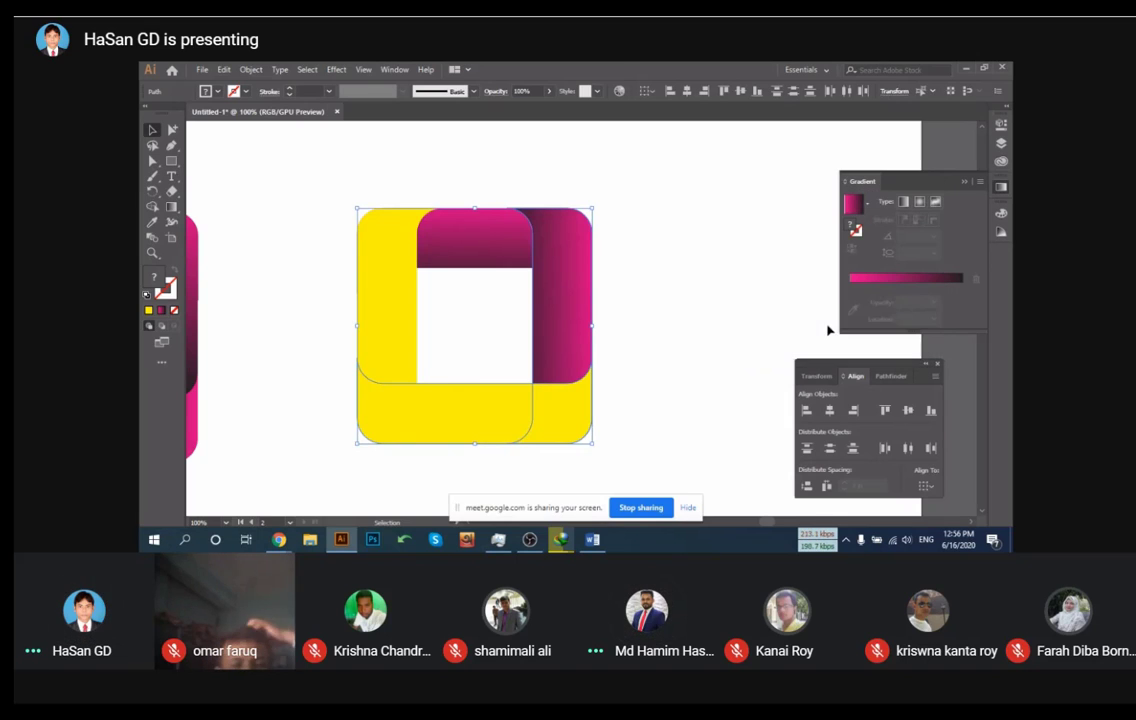
# Divide the four overlapping bars of the new square with Pathfinder and ungroup the resulting pieces
pyautogui.click(484, 297)
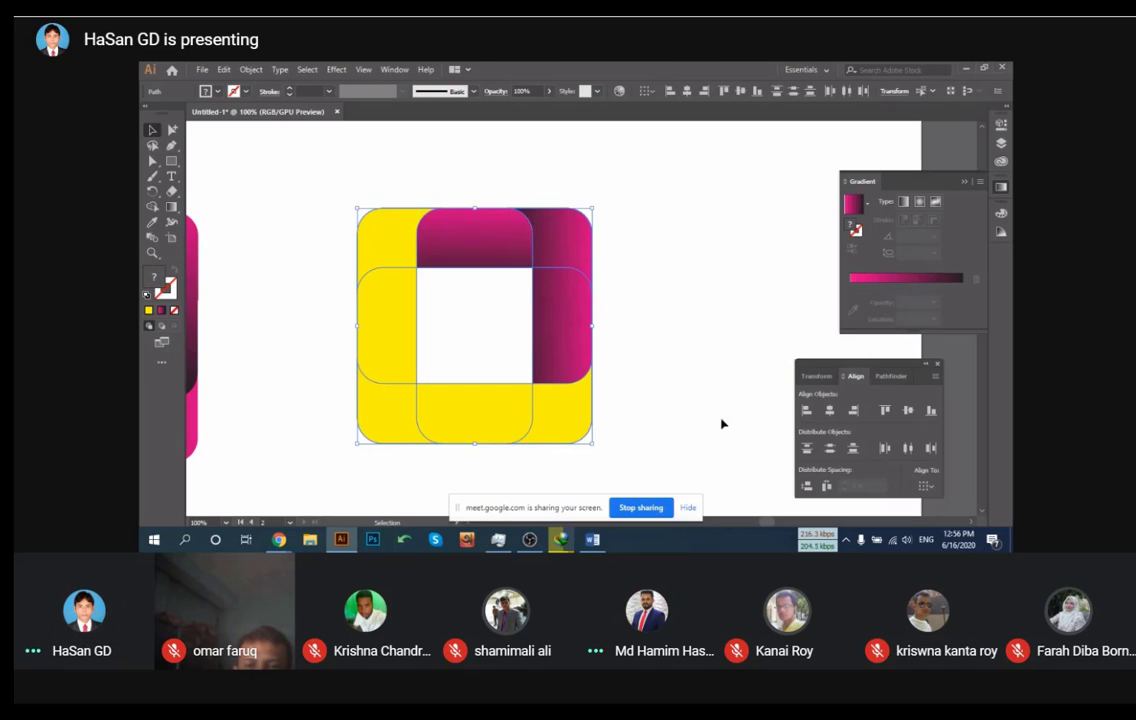
pyautogui.click(885, 378)
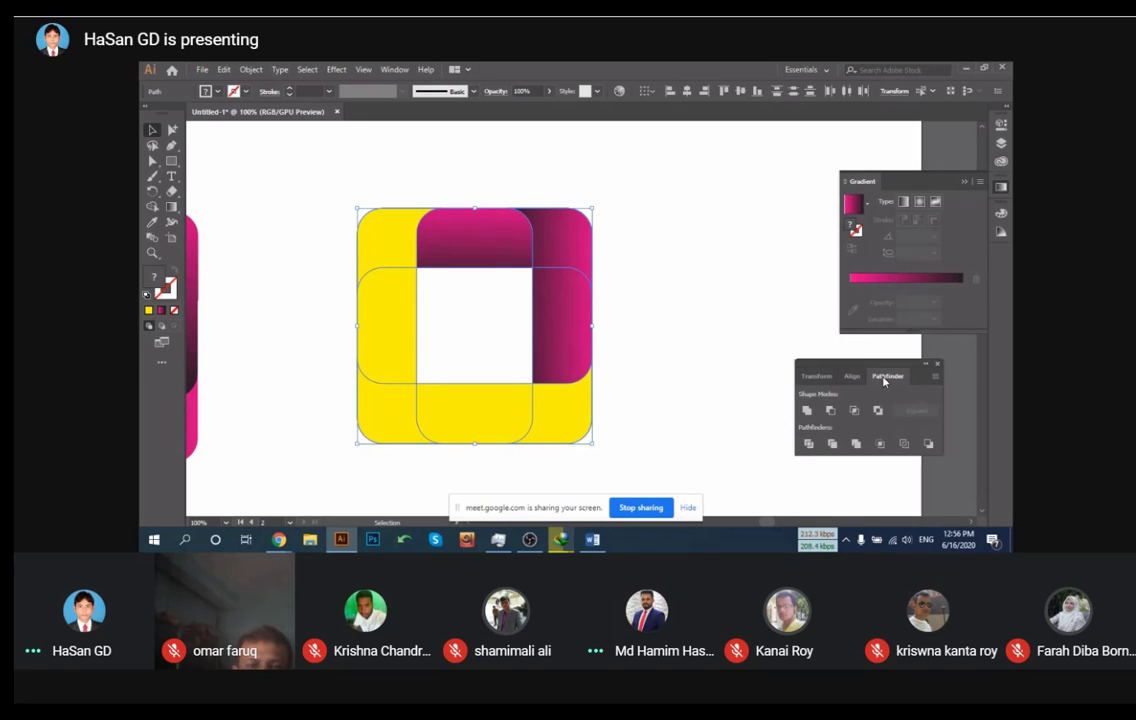
pyautogui.click(809, 444)
pyautogui.click(625, 392)
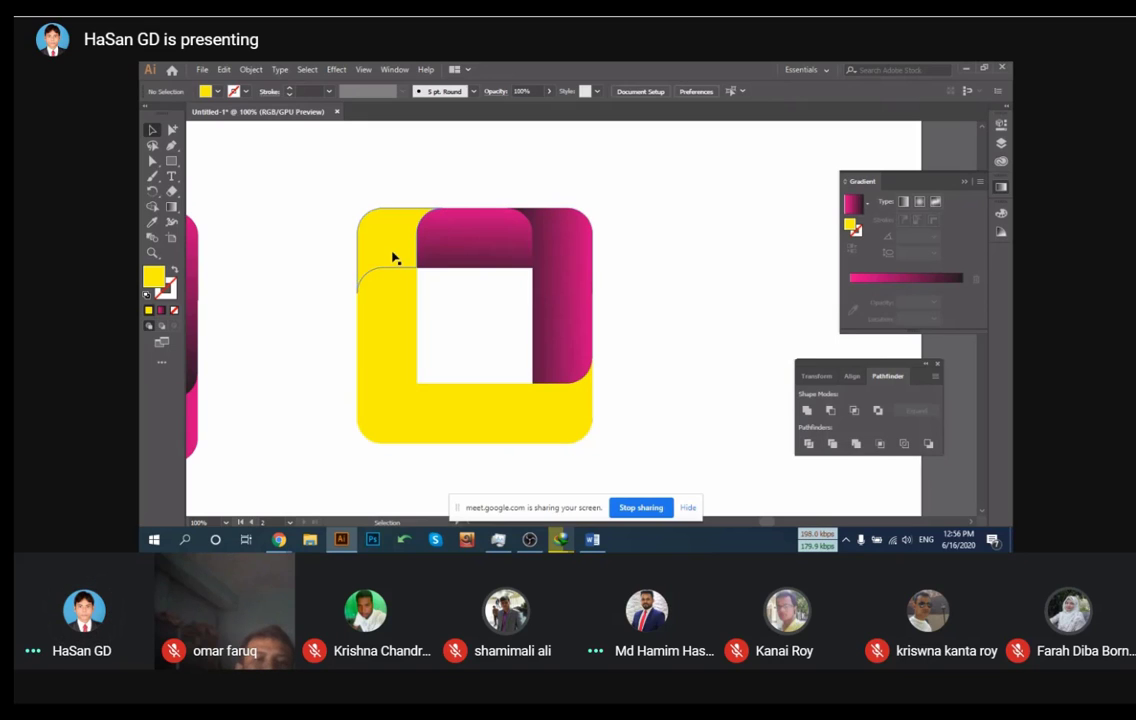
pyautogui.moveTo(324, 201); pyautogui.dragTo(598, 426)
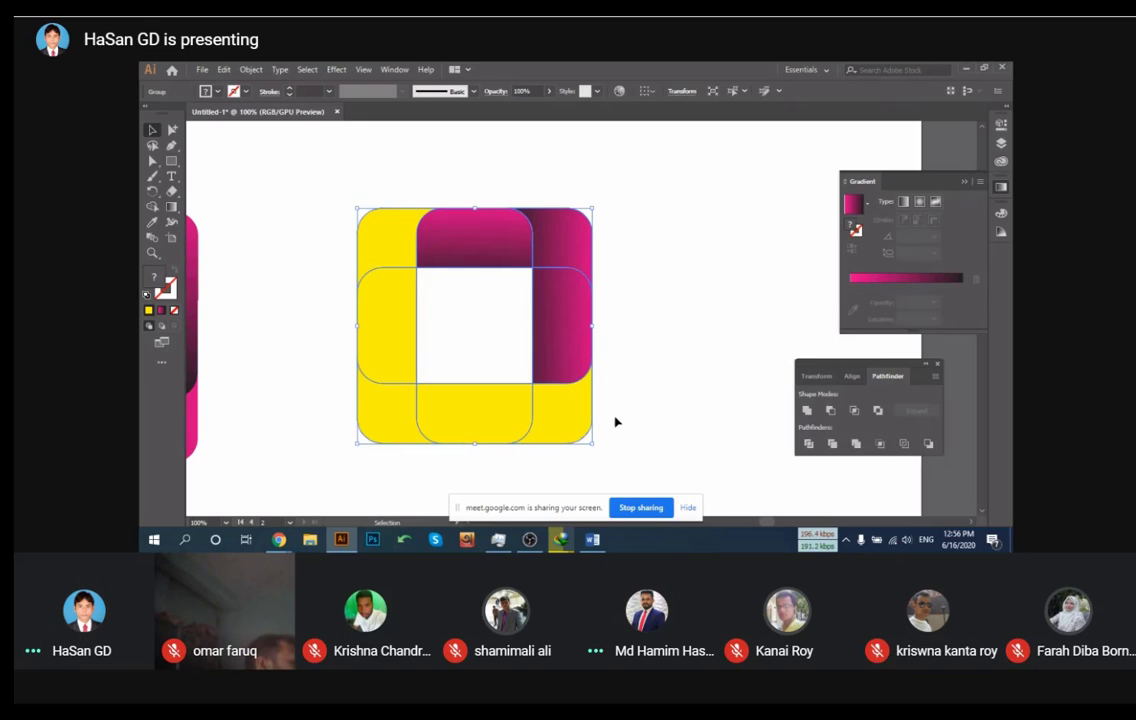
pyautogui.rightClick(564, 171)
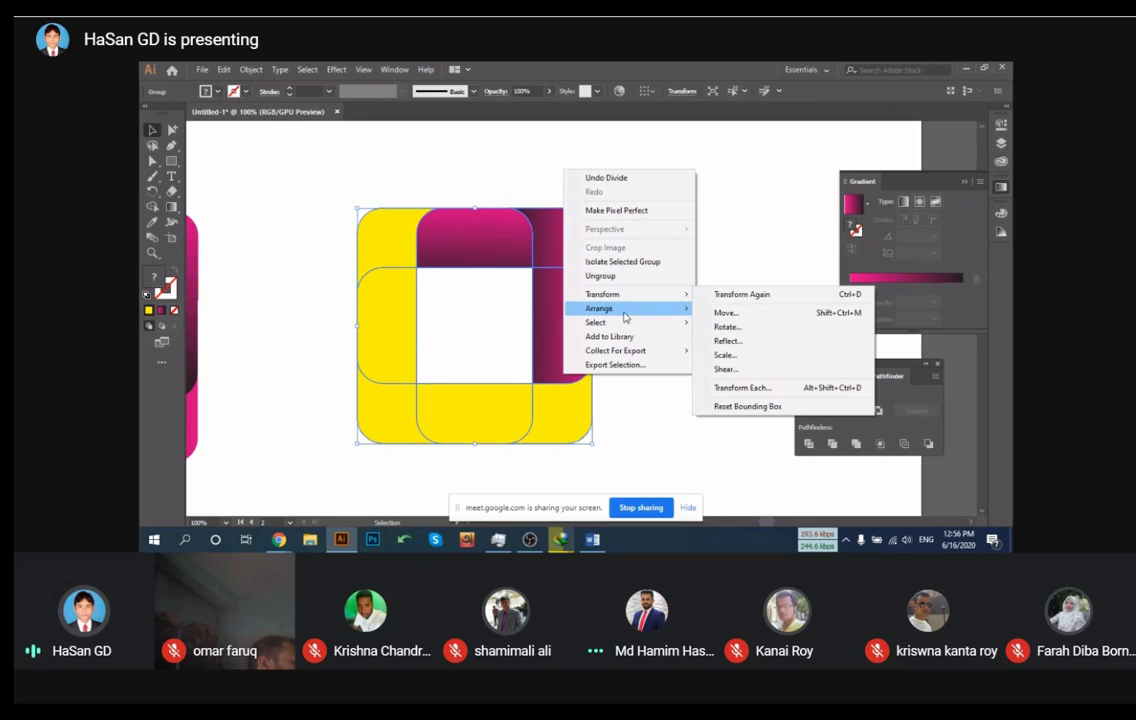
pyautogui.click(619, 277)
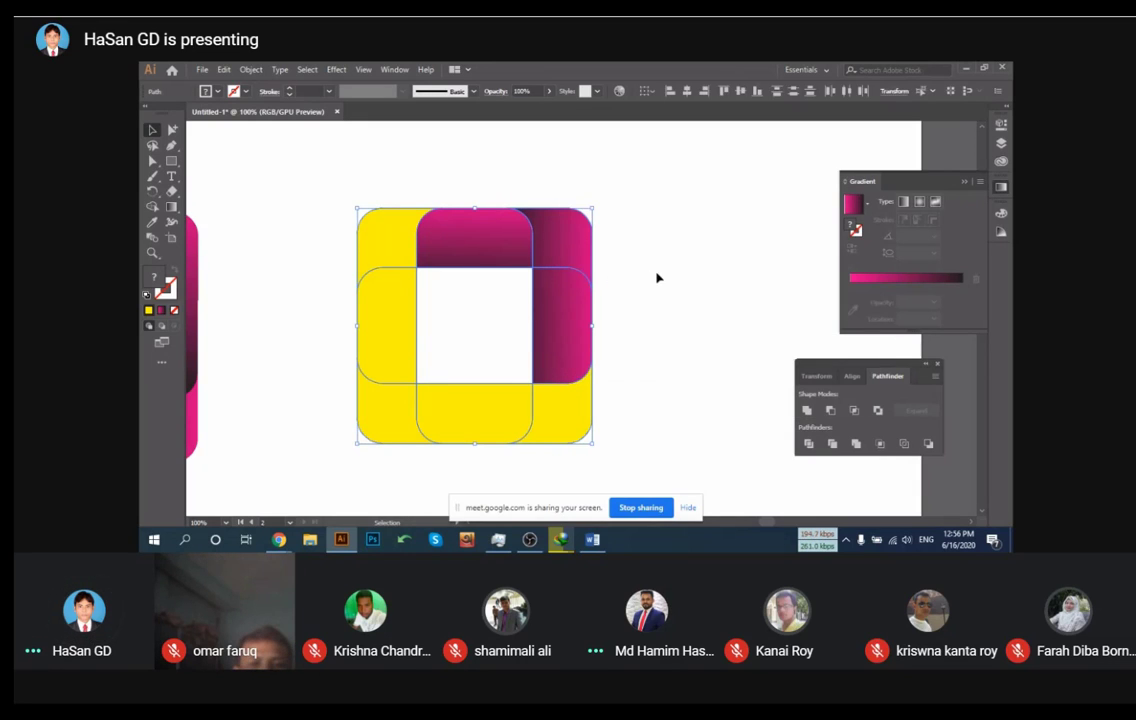
pyautogui.click(680, 300)
# Unite the pieces of the square's upper bar into one shape and those of its lower bar into another
pyautogui.moveTo(350, 177); pyautogui.dragTo(480, 256)
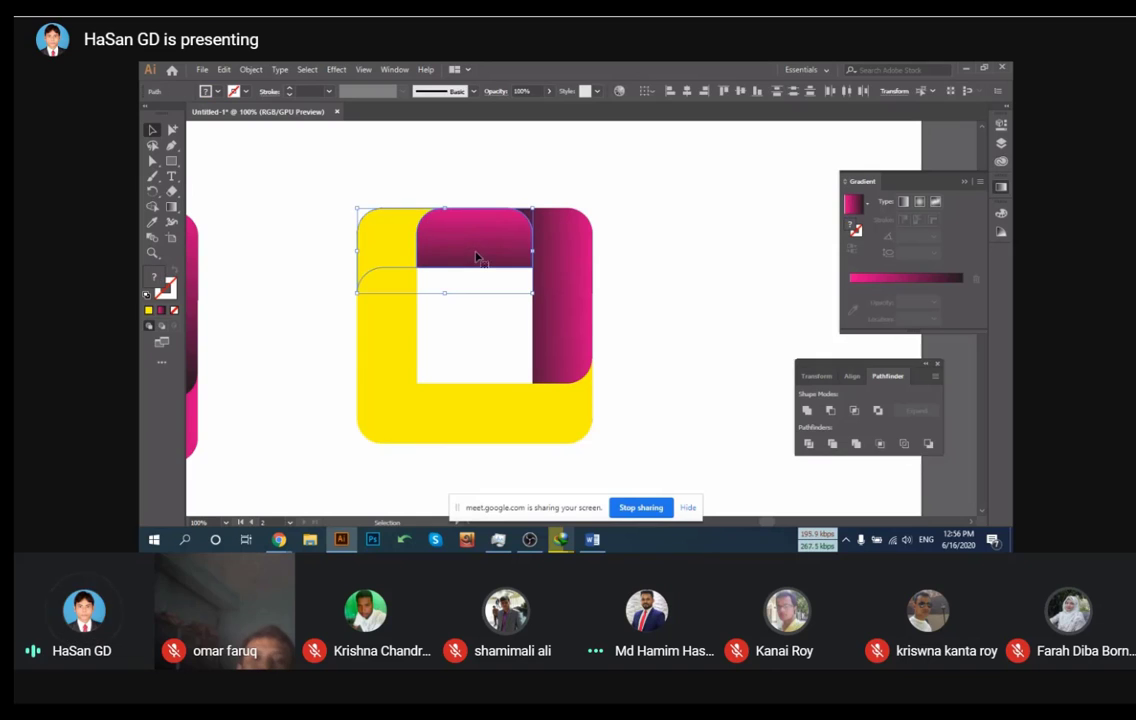
pyautogui.click(807, 410)
pyautogui.moveTo(312, 318); pyautogui.dragTo(393, 436)
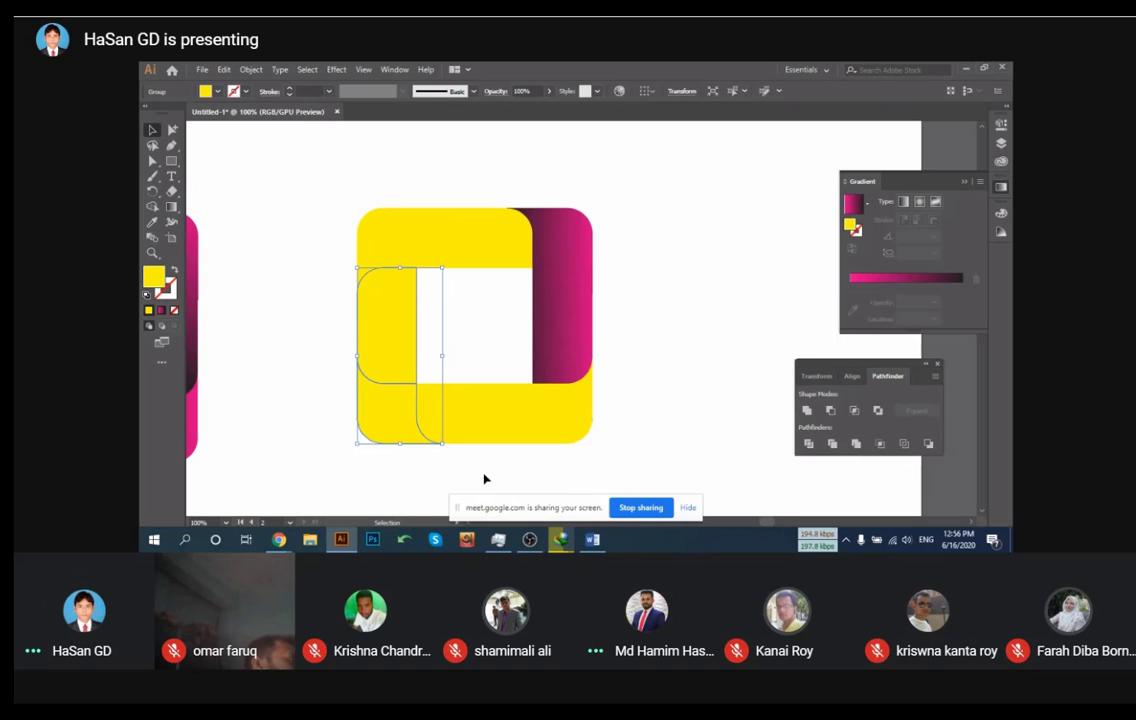
pyautogui.moveTo(484, 477); pyautogui.dragTo(614, 430)
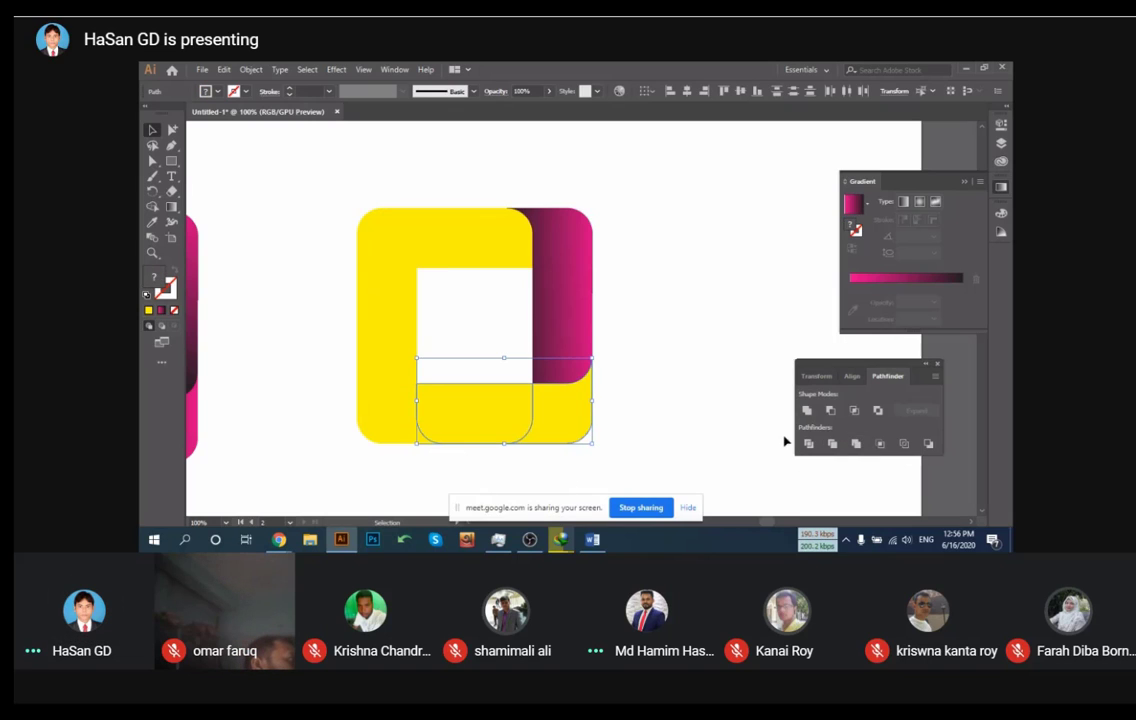
pyautogui.click(805, 411)
# Unite the pieces of the square's left bar into one shape and those of its right bar into another
pyautogui.moveTo(318, 240); pyautogui.dragTo(368, 418)
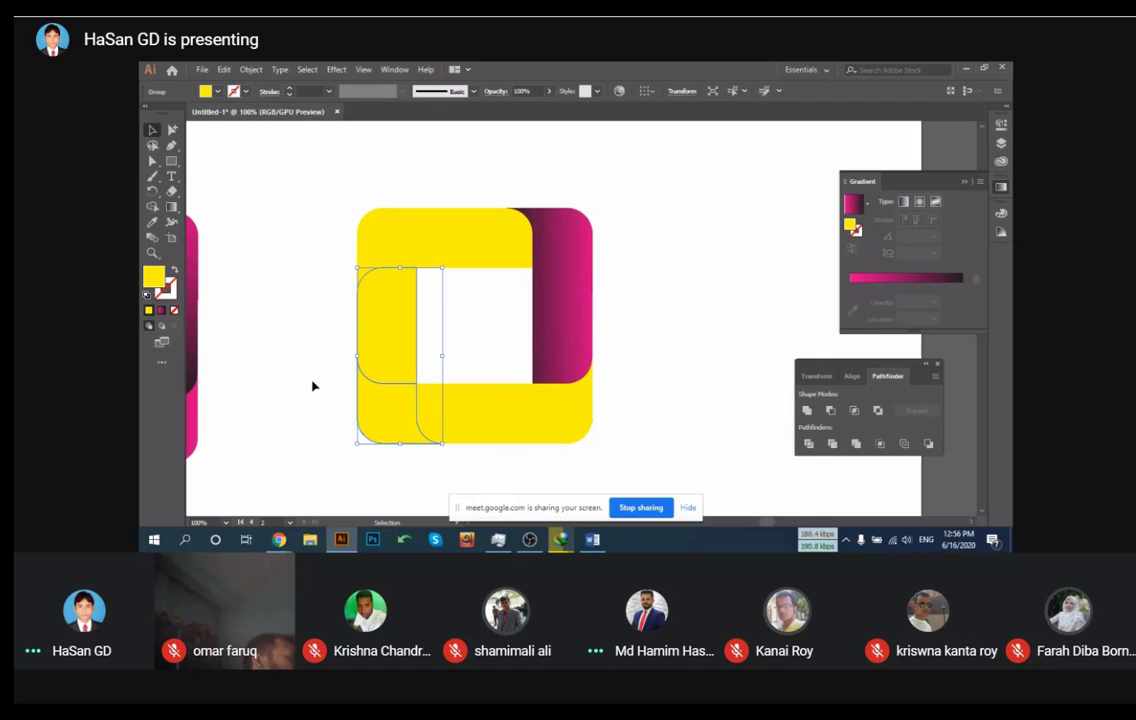
pyautogui.keyDown('shift'); pyautogui.click(467, 428); pyautogui.keyUp('shift')
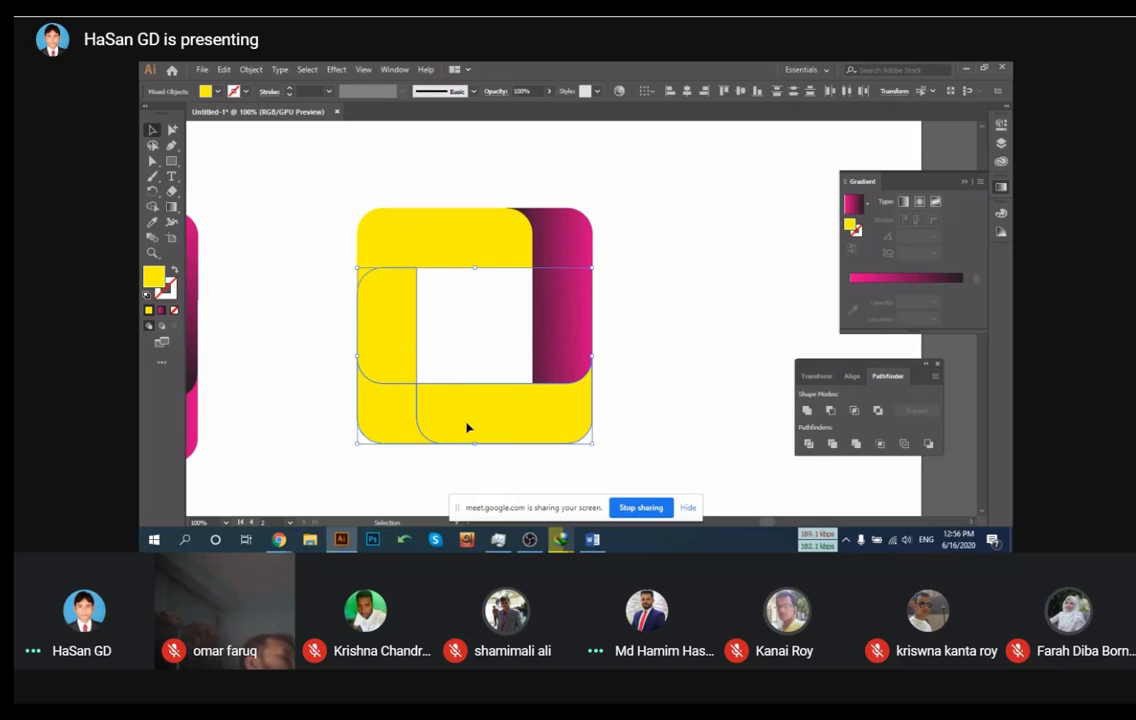
pyautogui.moveTo(324, 338); pyautogui.dragTo(389, 435)
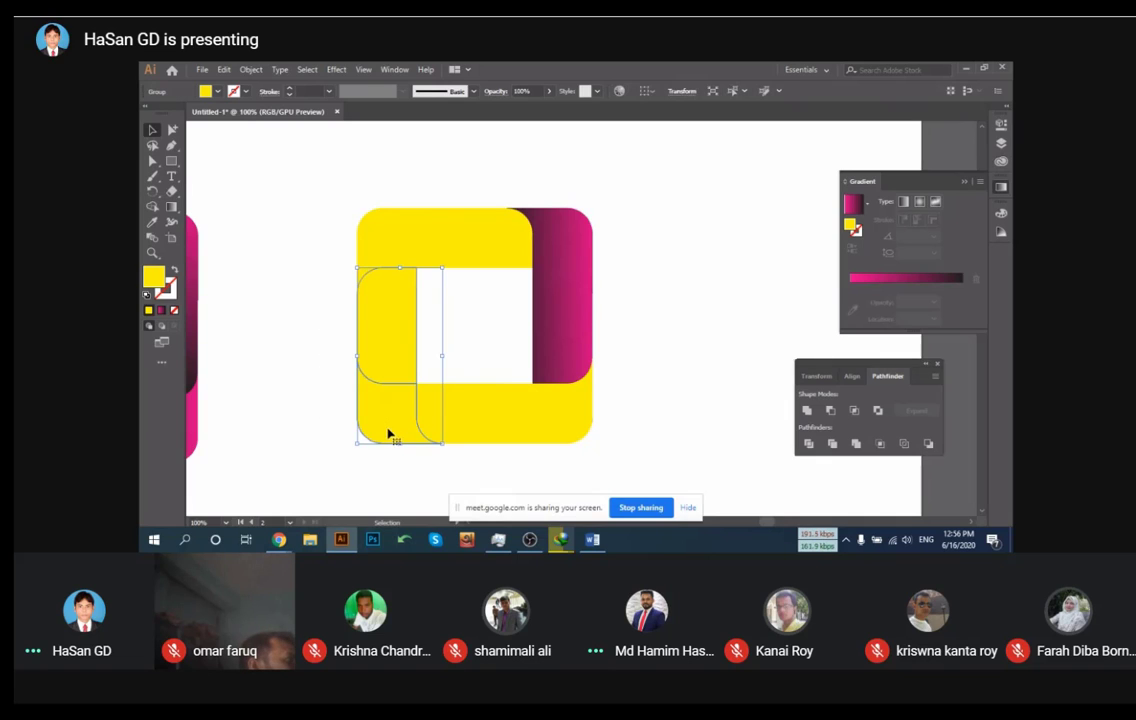
pyautogui.click(550, 466)
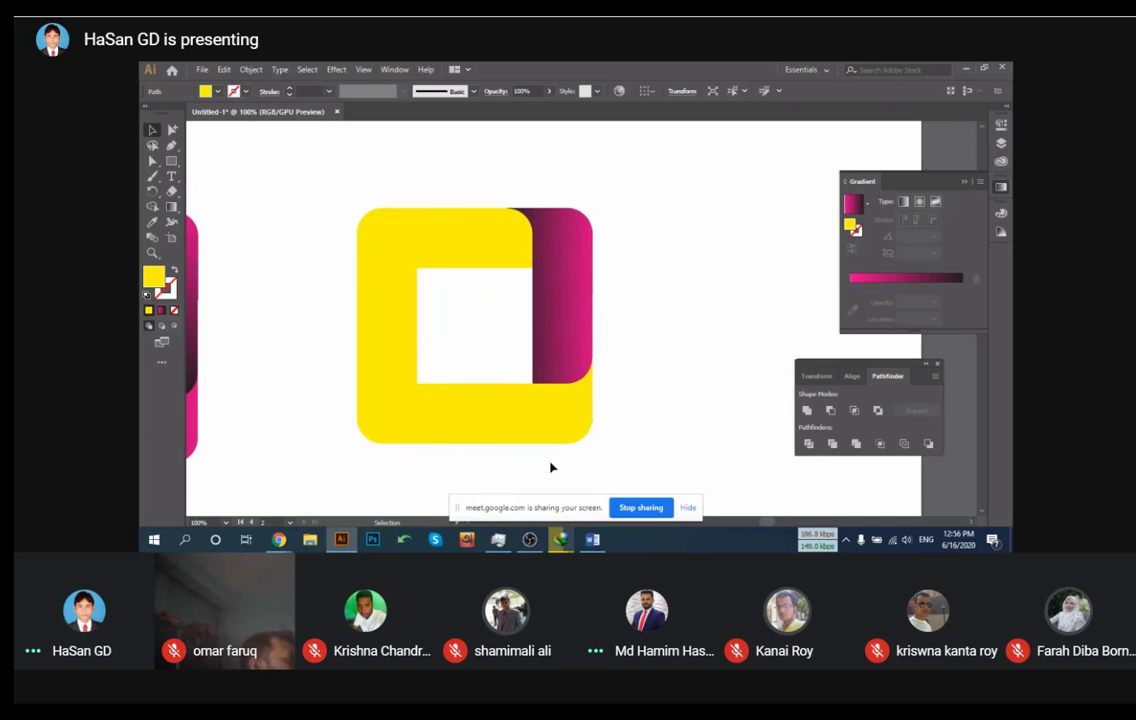
pyautogui.click(515, 425)
pyautogui.click(564, 314)
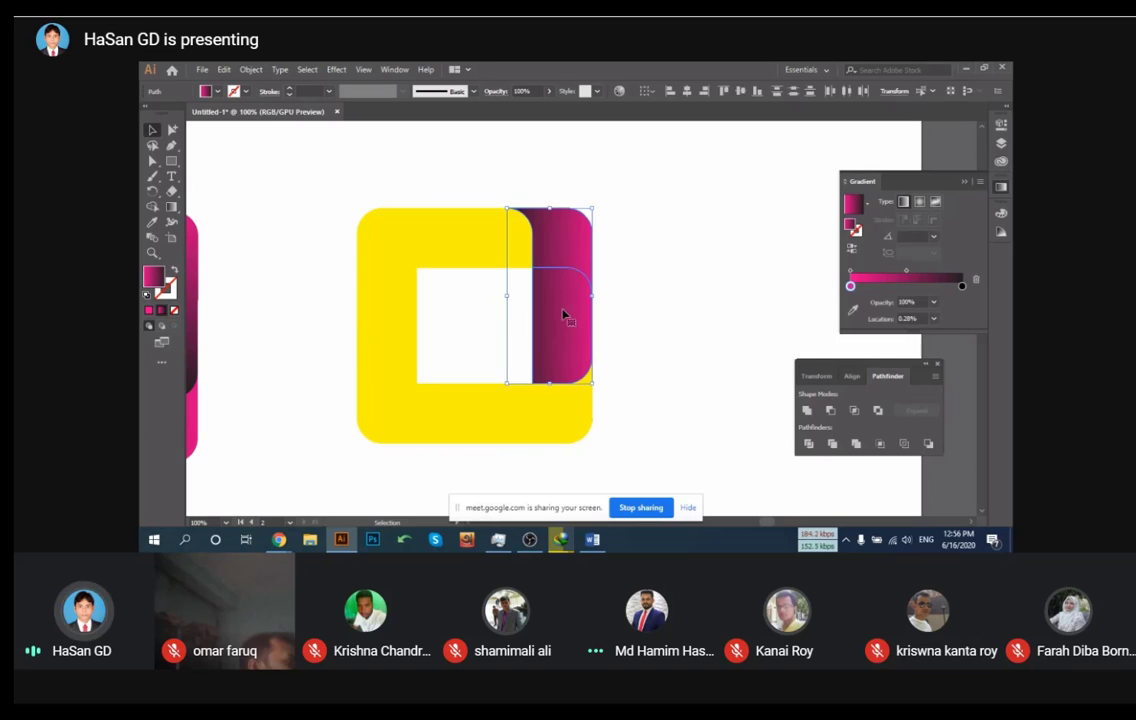
pyautogui.click(702, 373)
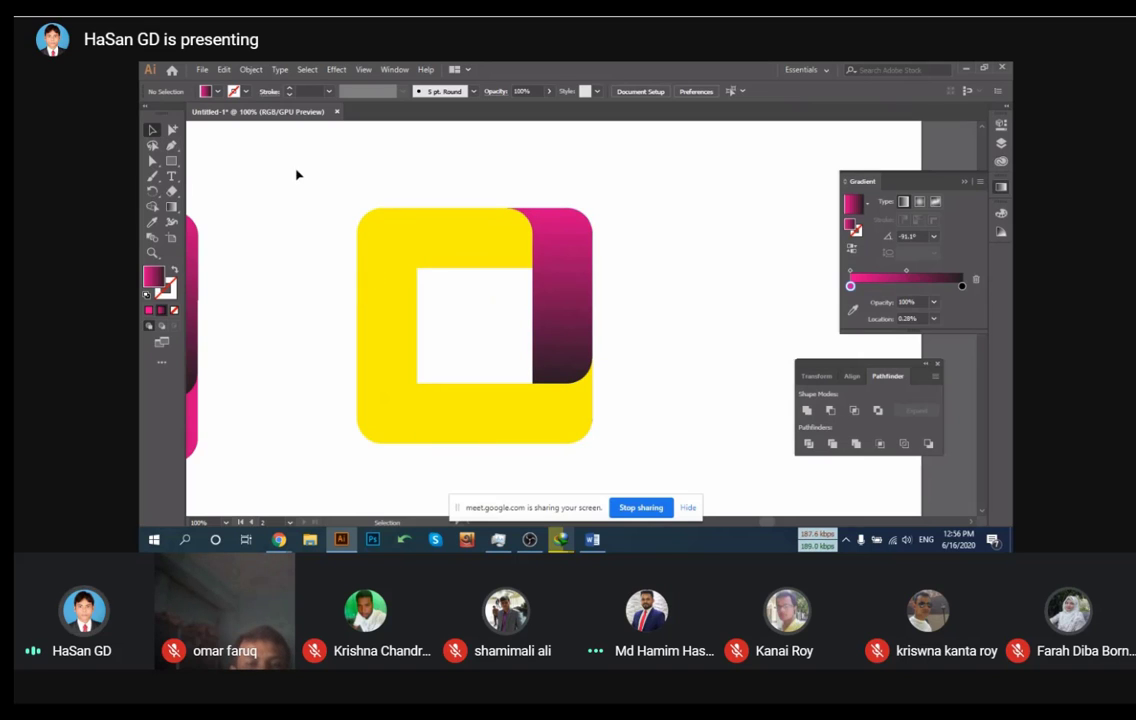
# Apply the pink-to-black gradient to the whole square and delete the filled centre piece
pyautogui.moveTo(300, 167); pyautogui.dragTo(612, 448)
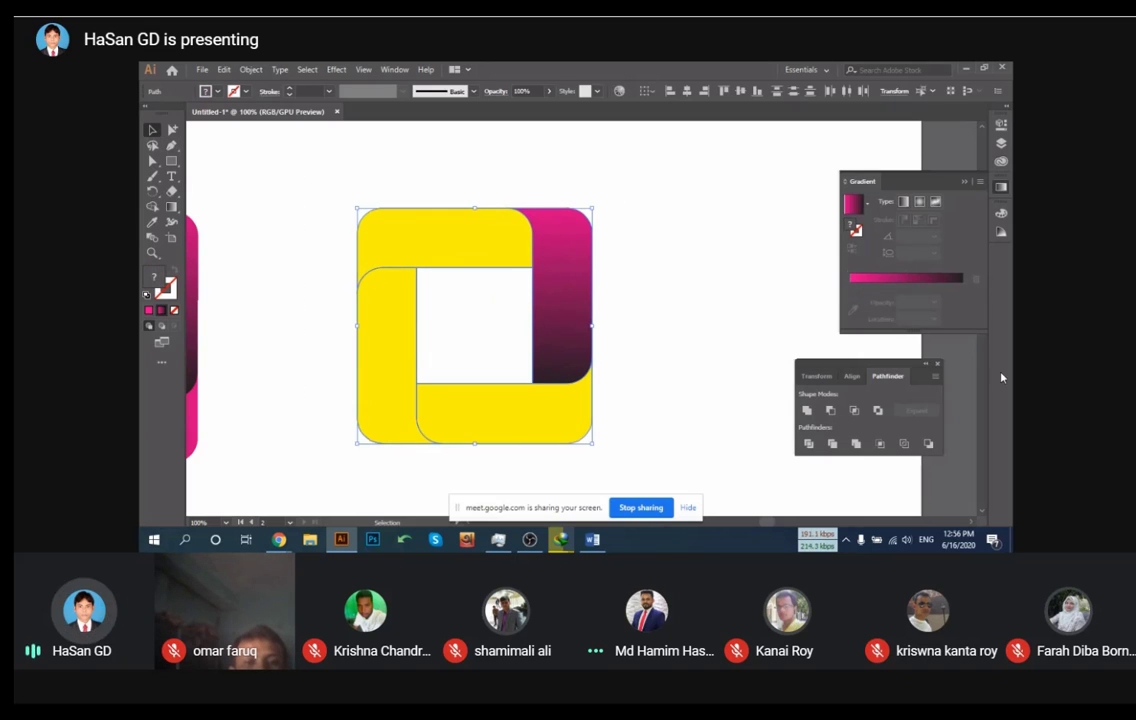
pyautogui.click(930, 279)
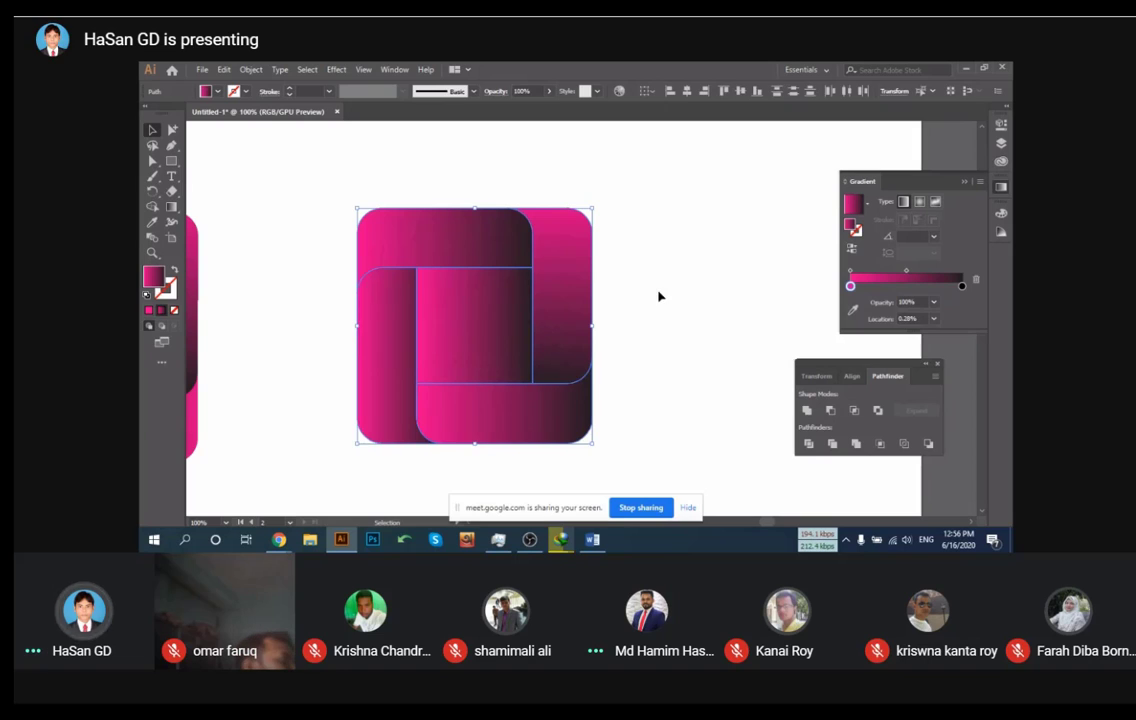
pyautogui.click(720, 312)
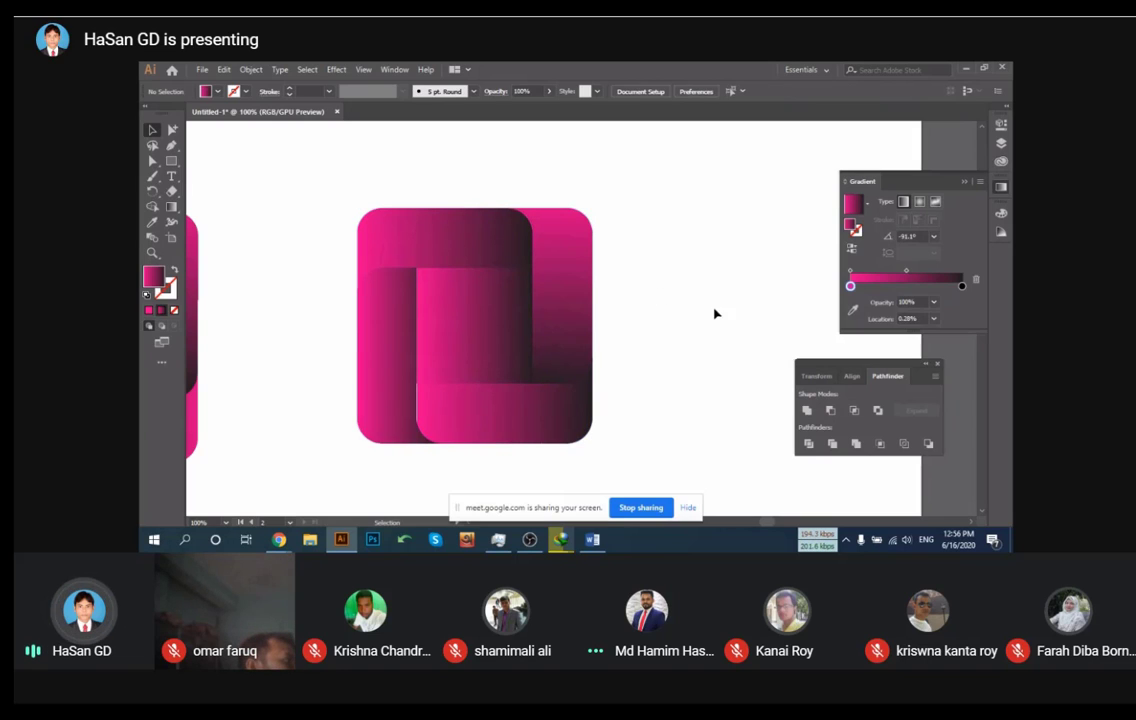
pyautogui.click(499, 324)
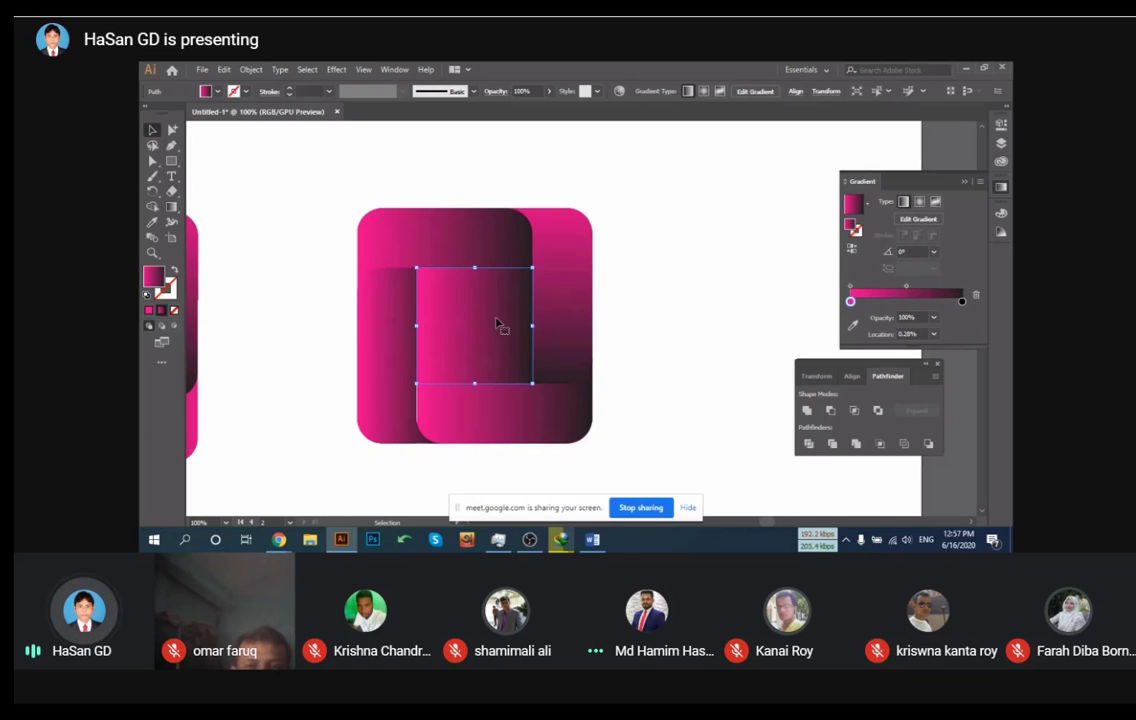
pyautogui.press('Delete')
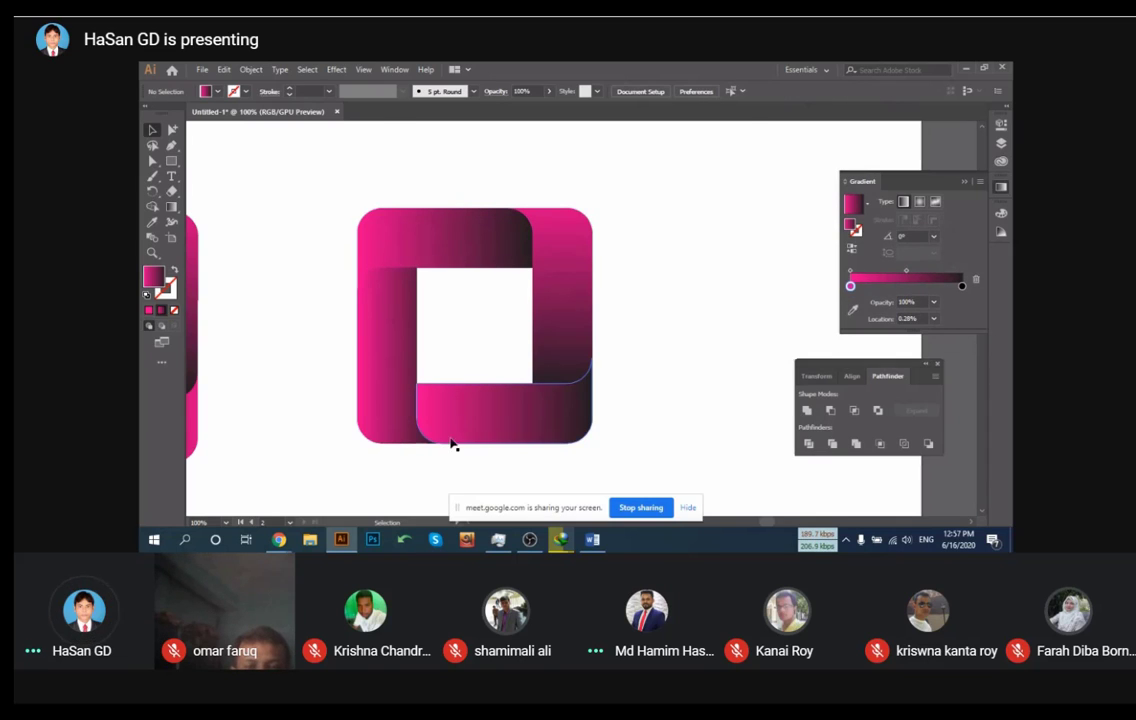
# Examine the seam where the new square's left bar meets its lower bar
pyautogui.scroll(3, 452, 444)
pyautogui.scroll(3, 373, 290)
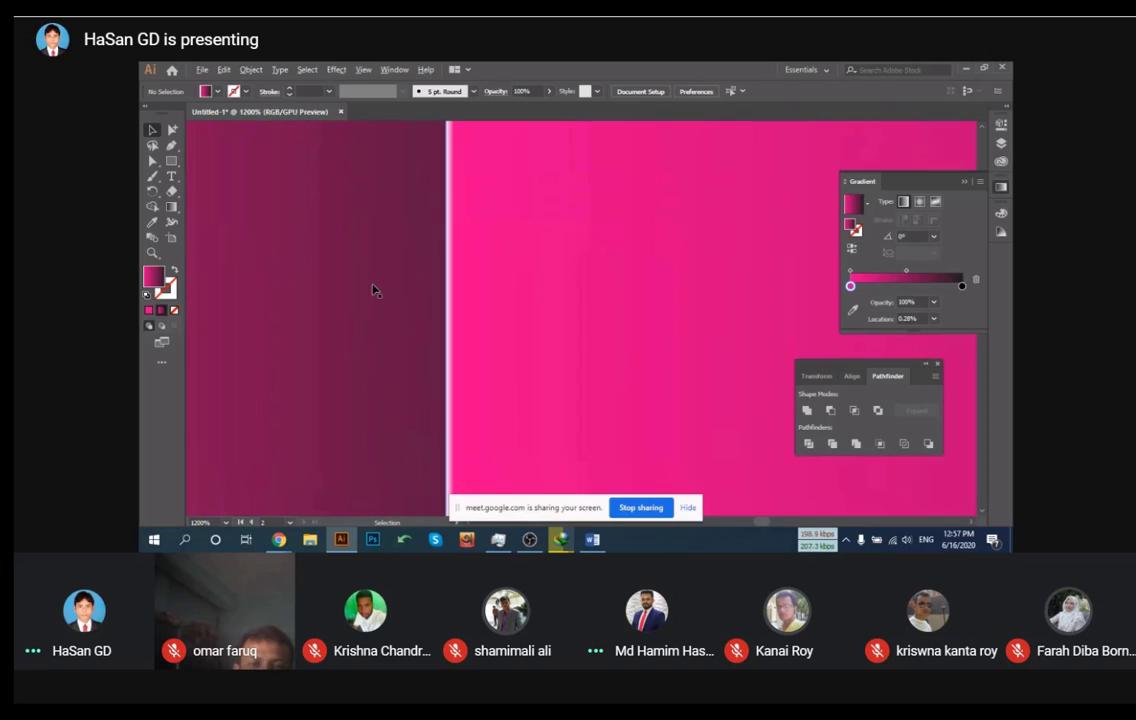
pyautogui.scroll(-10, 473, 269)
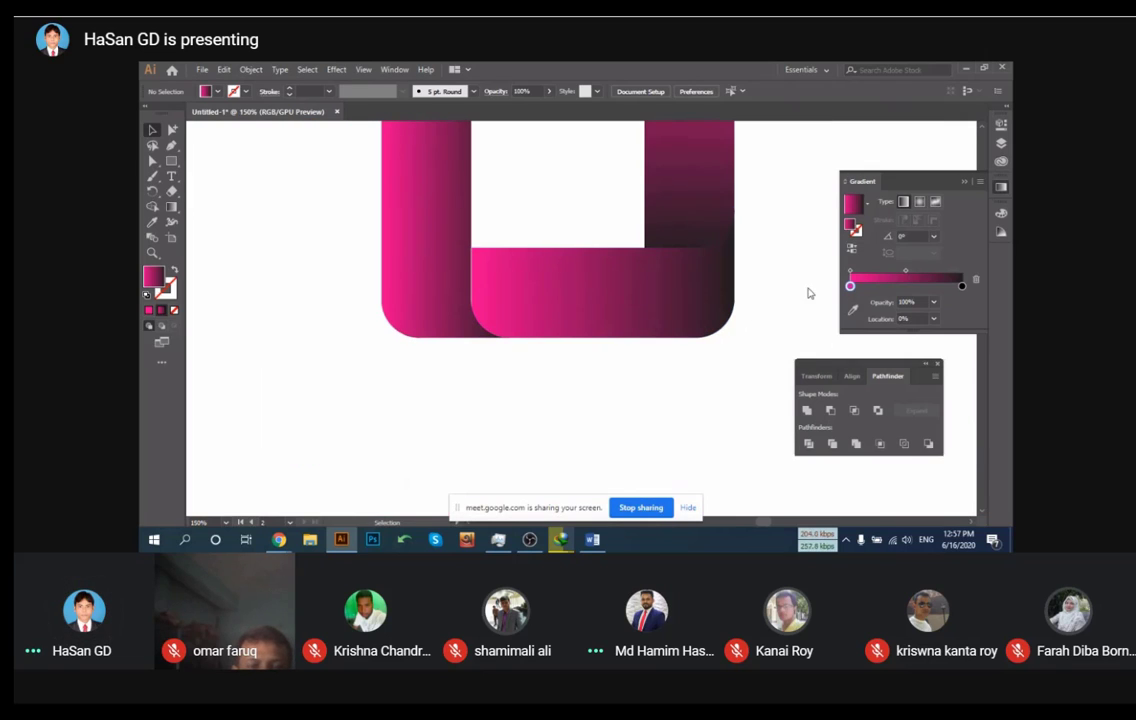
pyautogui.scroll(-2, 720, 322)
pyautogui.hscroll(2, 712, 304)
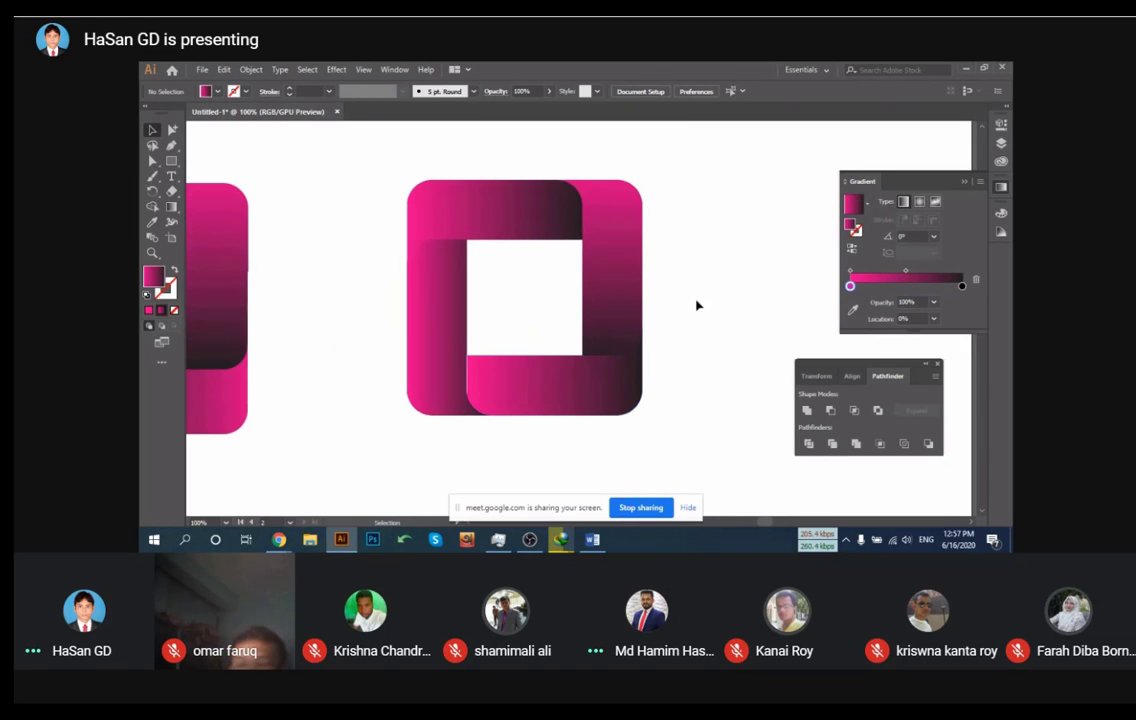
pyautogui.scroll(9, 532, 355)
pyautogui.hscroll(-2, 400, 340)
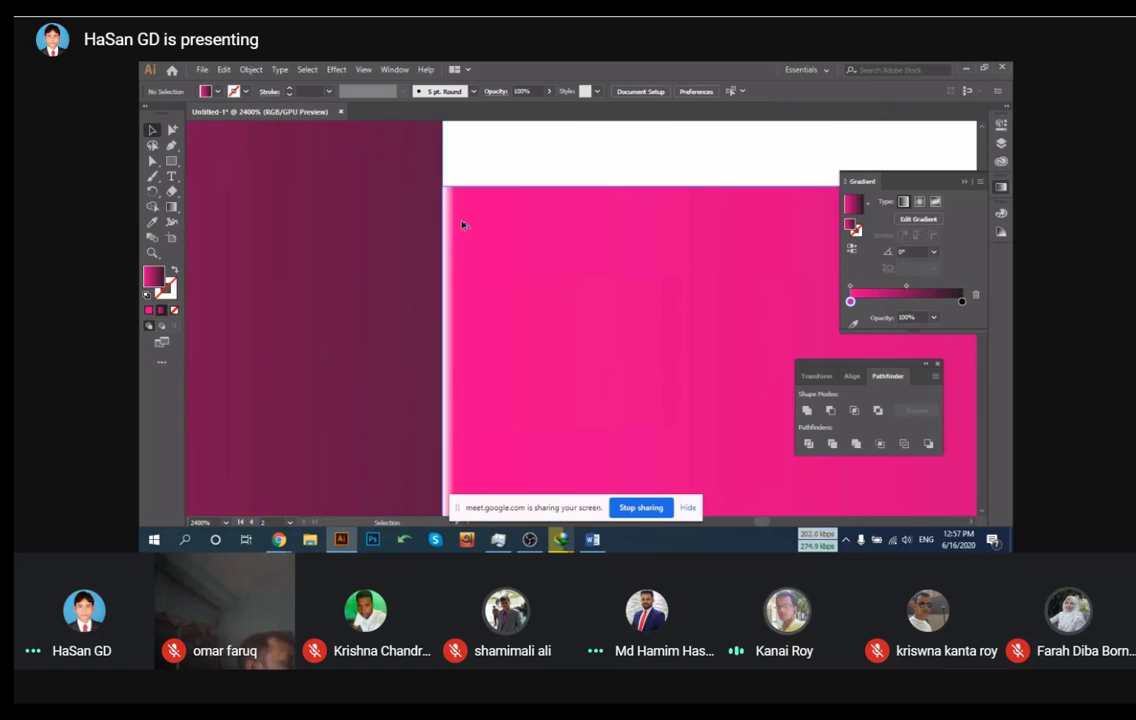
pyautogui.scroll(-10, 461, 223)
pyautogui.click(466, 236)
pyautogui.click(620, 230)
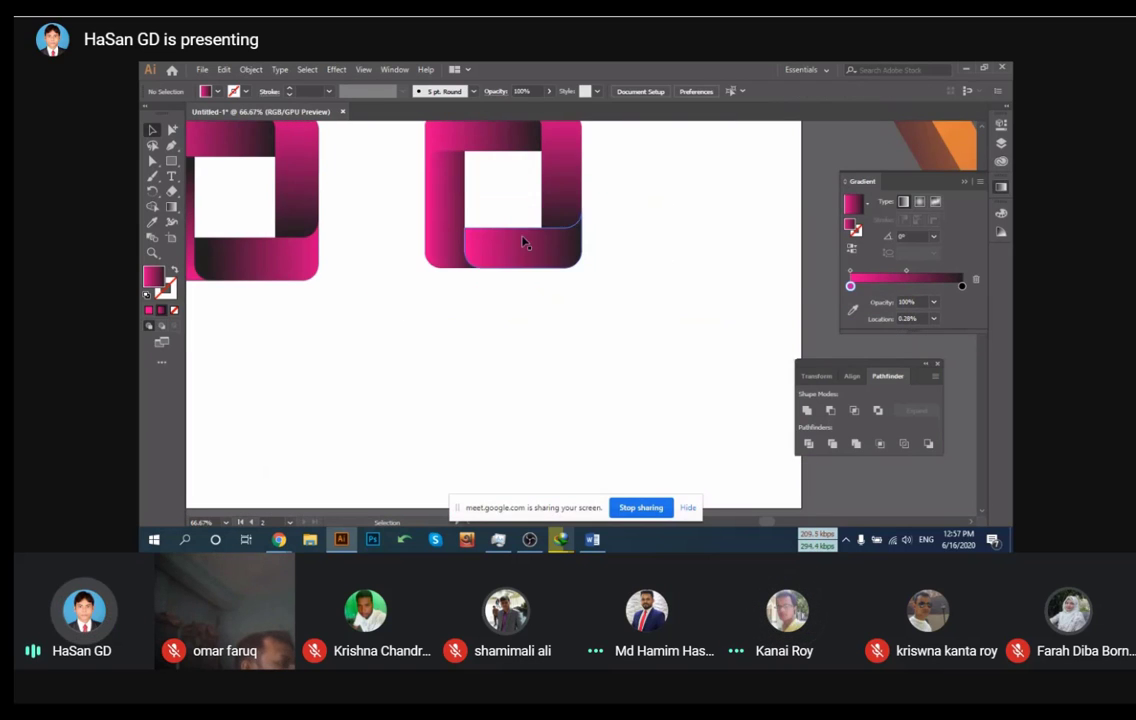
# Move the pink gradient stop of the new square's lower bar to the 0% location
pyautogui.scroll(6, 525, 241)
pyautogui.moveTo(950, 410); pyautogui.dragTo(477, 299)
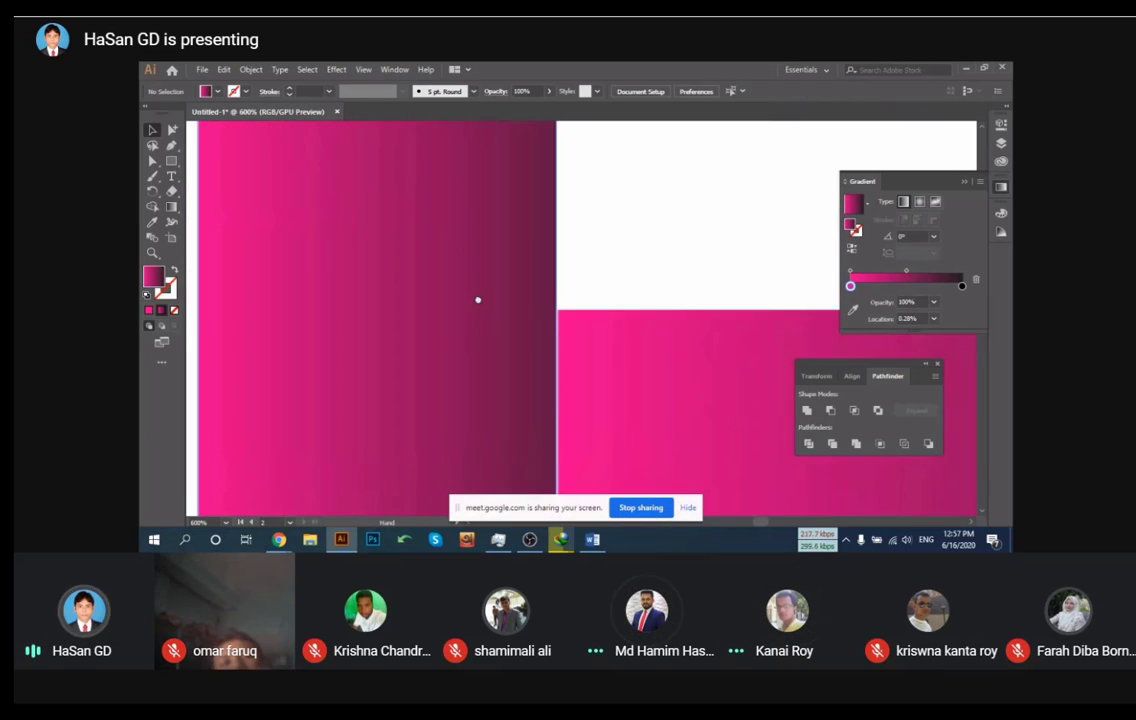
pyautogui.scroll(6, 560, 345)
pyautogui.click(573, 258)
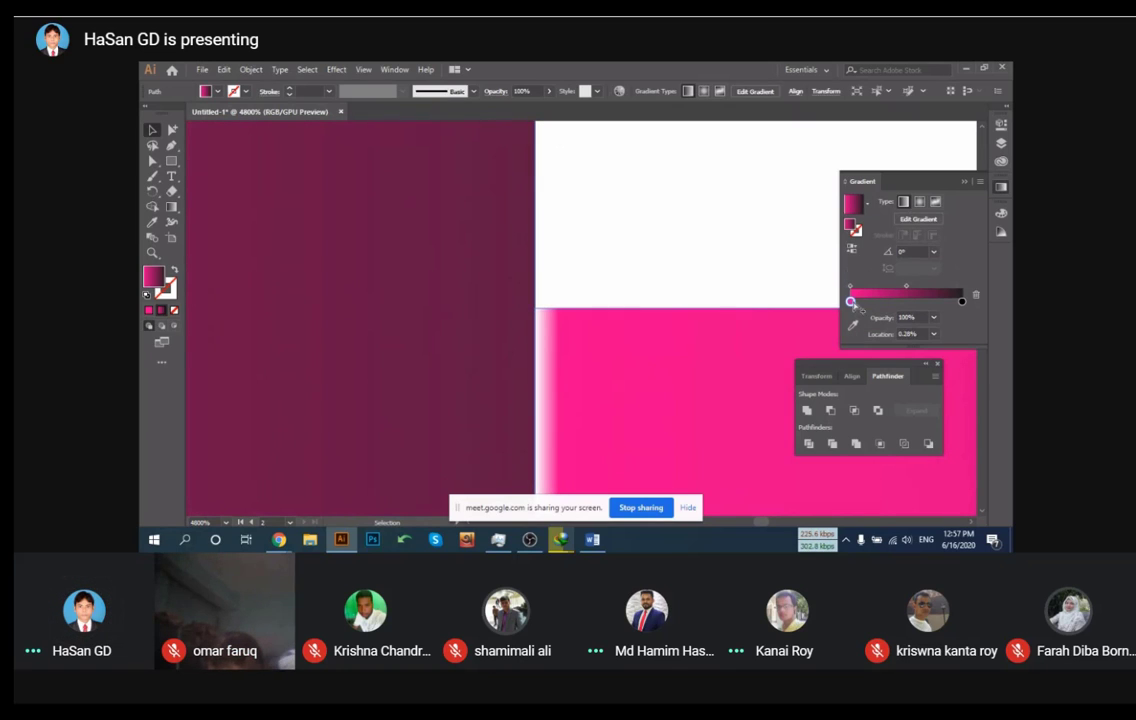
pyautogui.moveTo(850, 301)
pyautogui.mouseDown()
pyautogui.moveTo(869, 322)
pyautogui.moveTo(870, 304)
pyautogui.moveTo(811, 304)
pyautogui.moveTo(851, 310)
pyautogui.mouseUp()
# Change the lower bar's starting gradient colour to light yellow-green by setting its green value to 255
pyautogui.doubleClick(850, 302)
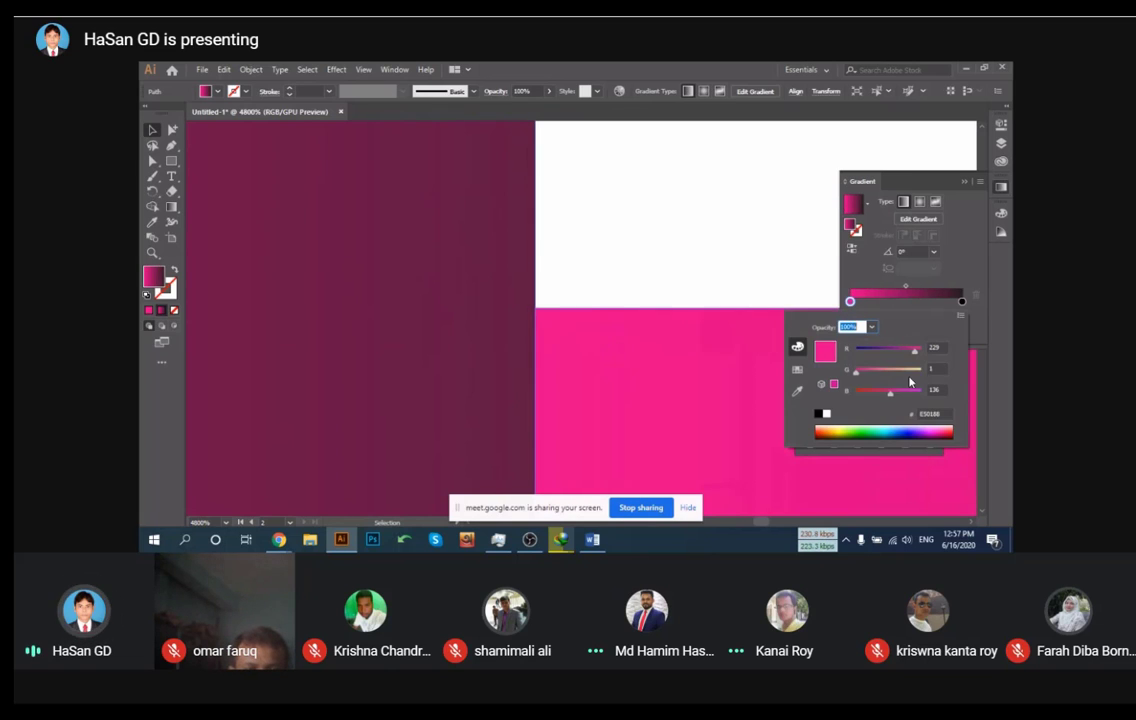
pyautogui.moveTo(857, 371); pyautogui.dragTo(922, 370)
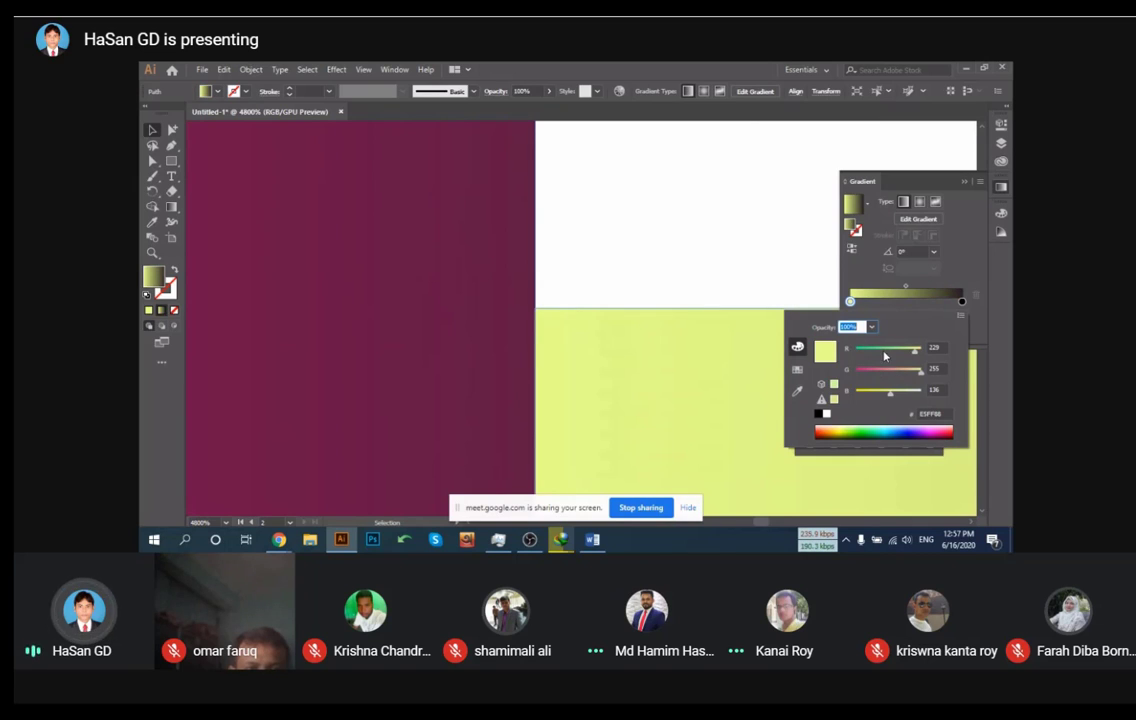
pyautogui.press('Escape')
pyautogui.scroll(-10, 639, 284)
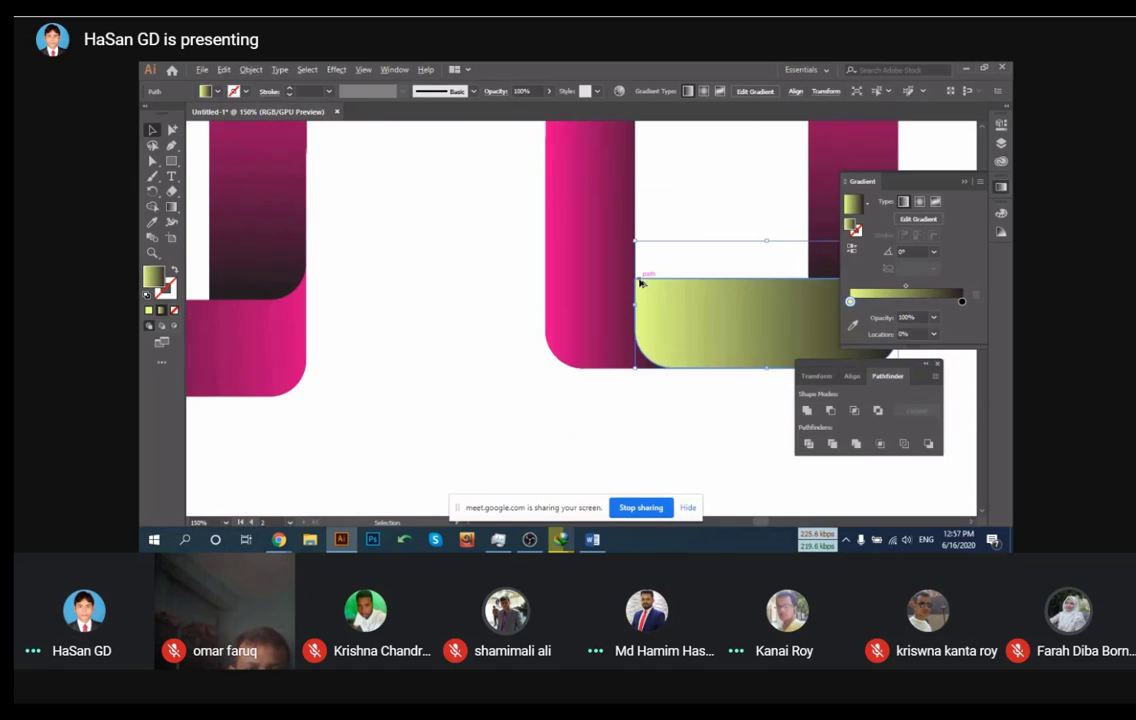
pyautogui.scroll(-3, 639, 284)
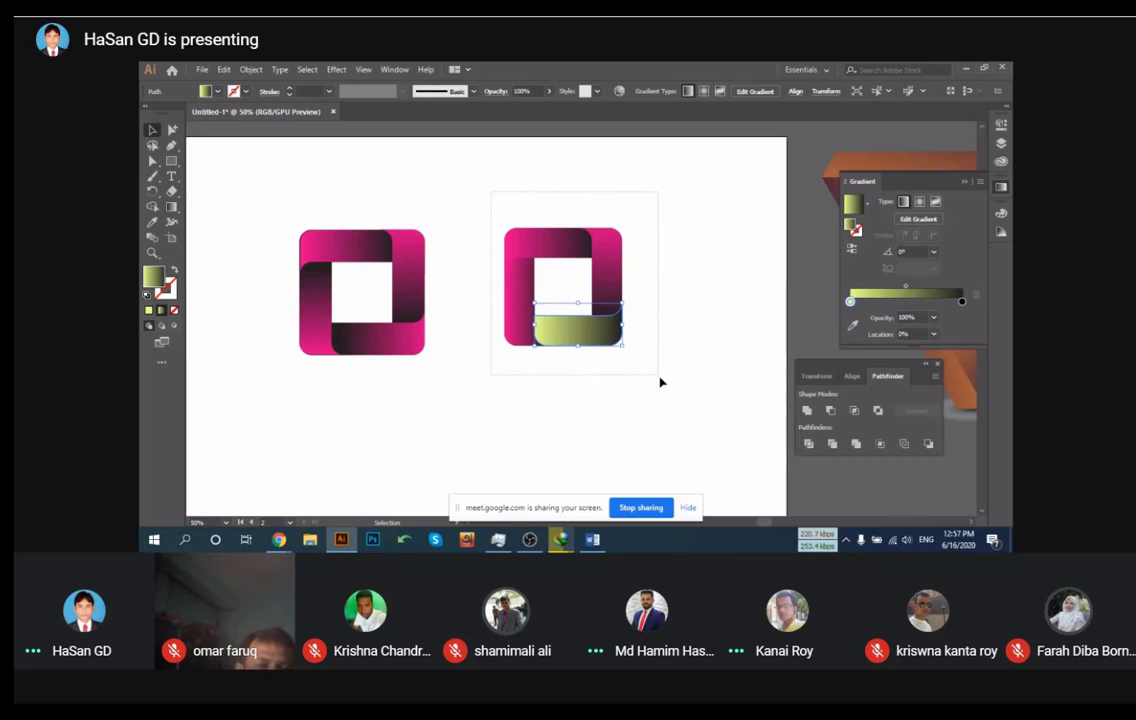
pyautogui.moveTo(507, 198); pyautogui.dragTo(629, 375)
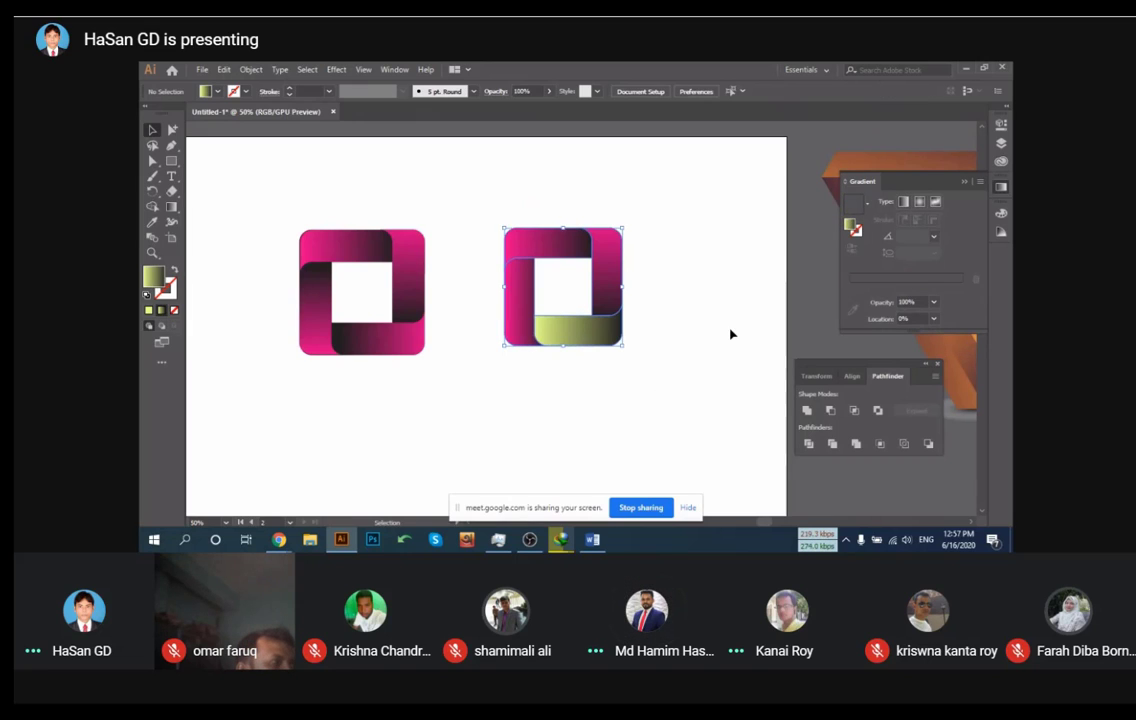
pyautogui.click(545, 243)
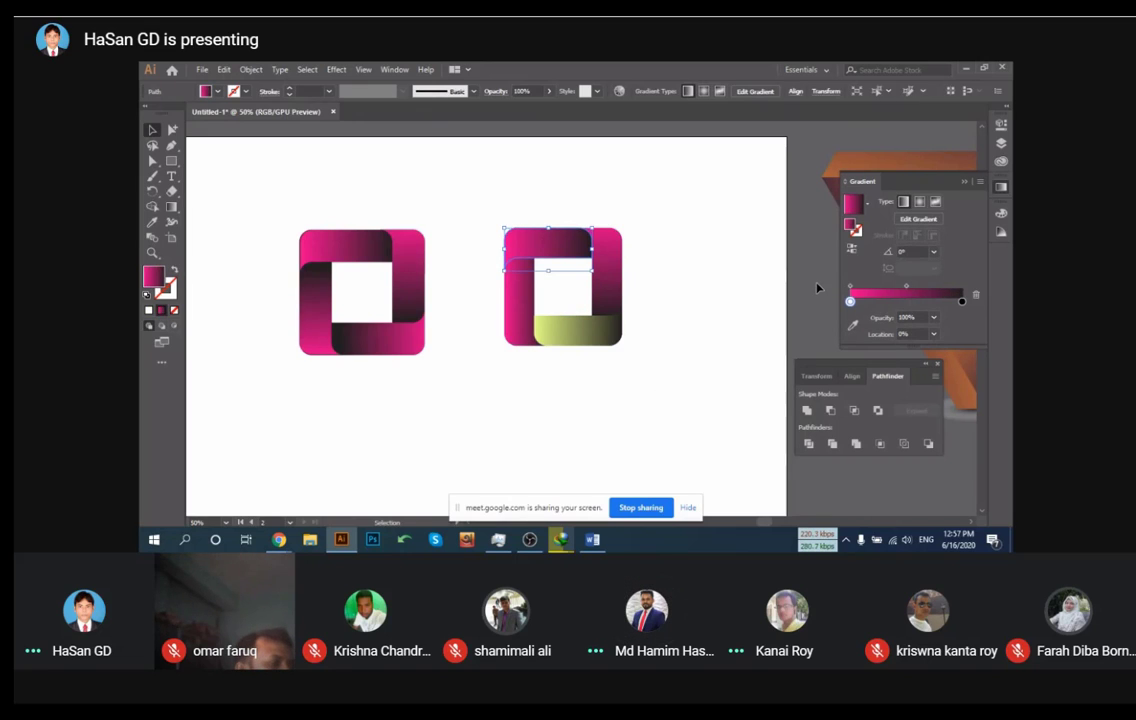
pyautogui.scroll(4, 843, 285)
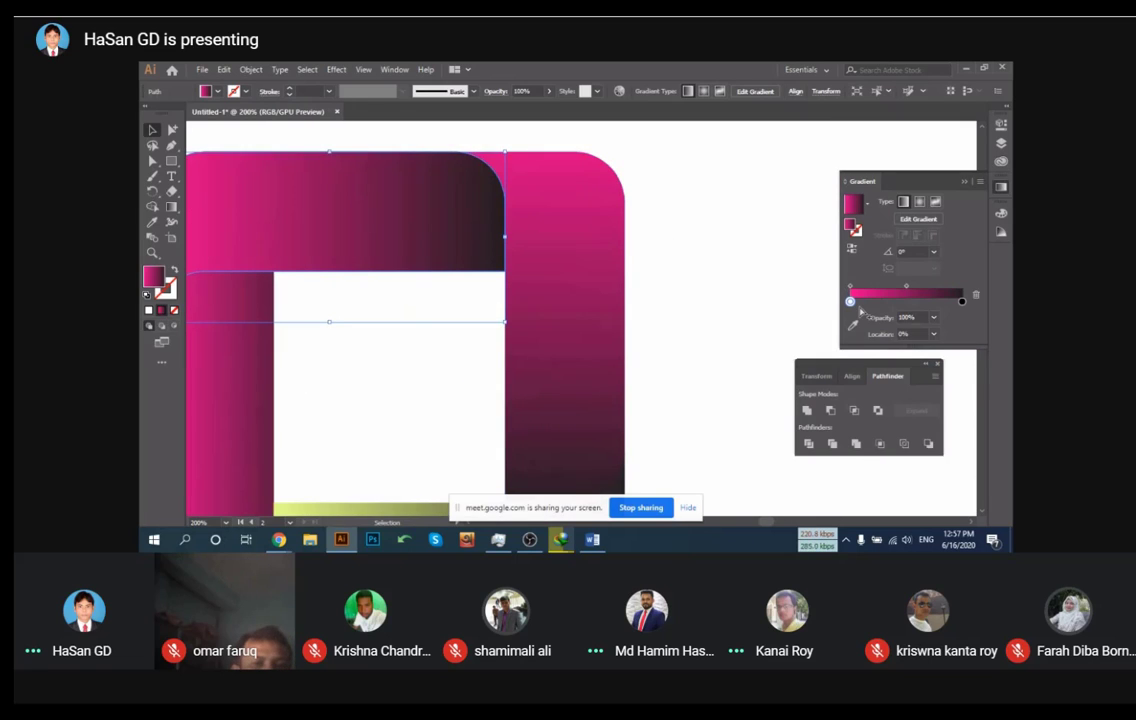
pyautogui.scroll(-3, 751, 304)
pyautogui.click(643, 399)
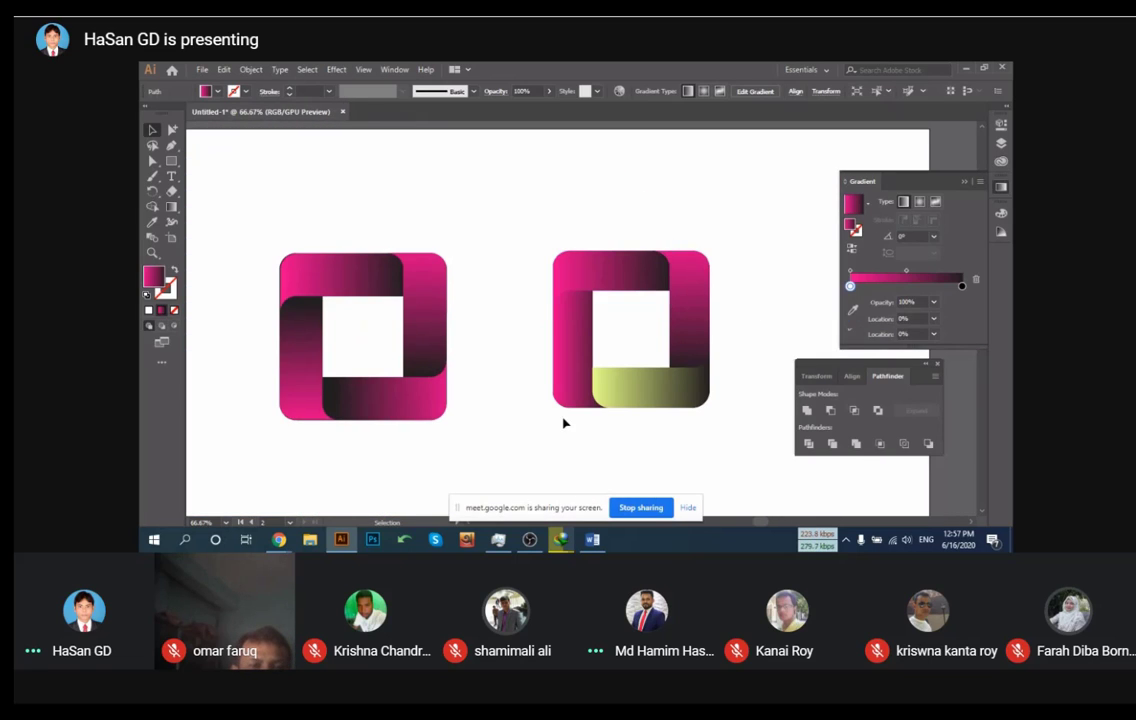
# Apply the top bar's pink-to-black gradient to all four bars of the second square and deselect them
pyautogui.click(685, 316)
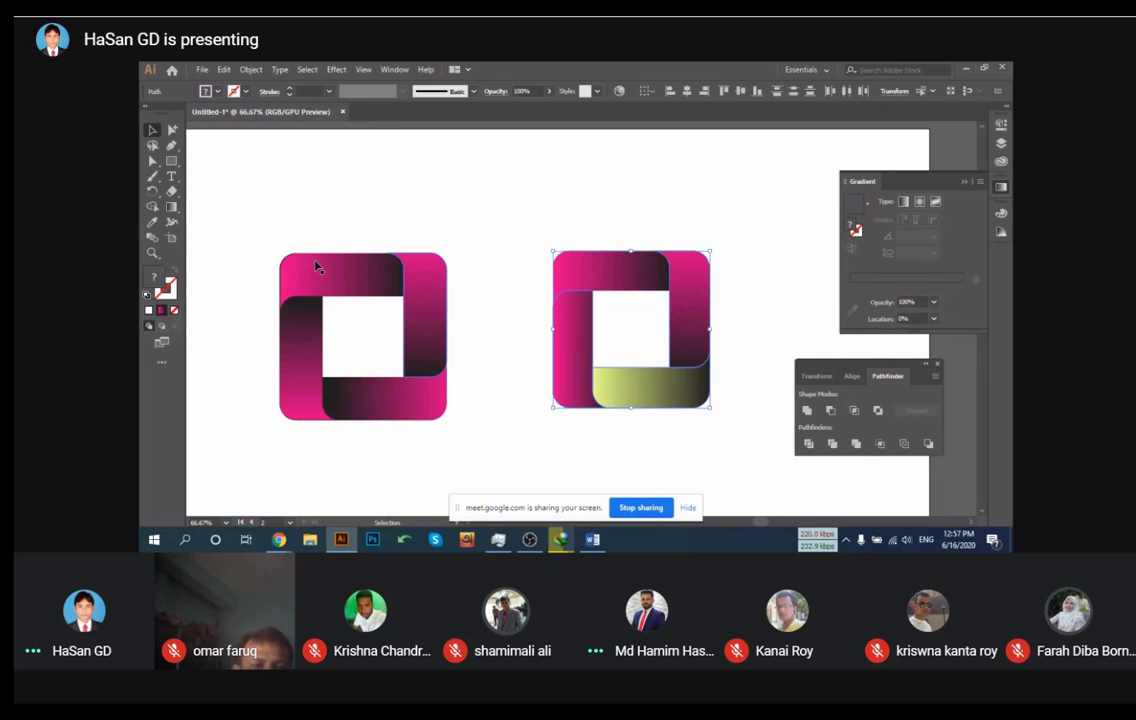
pyautogui.click(152, 224)
pyautogui.click(578, 263)
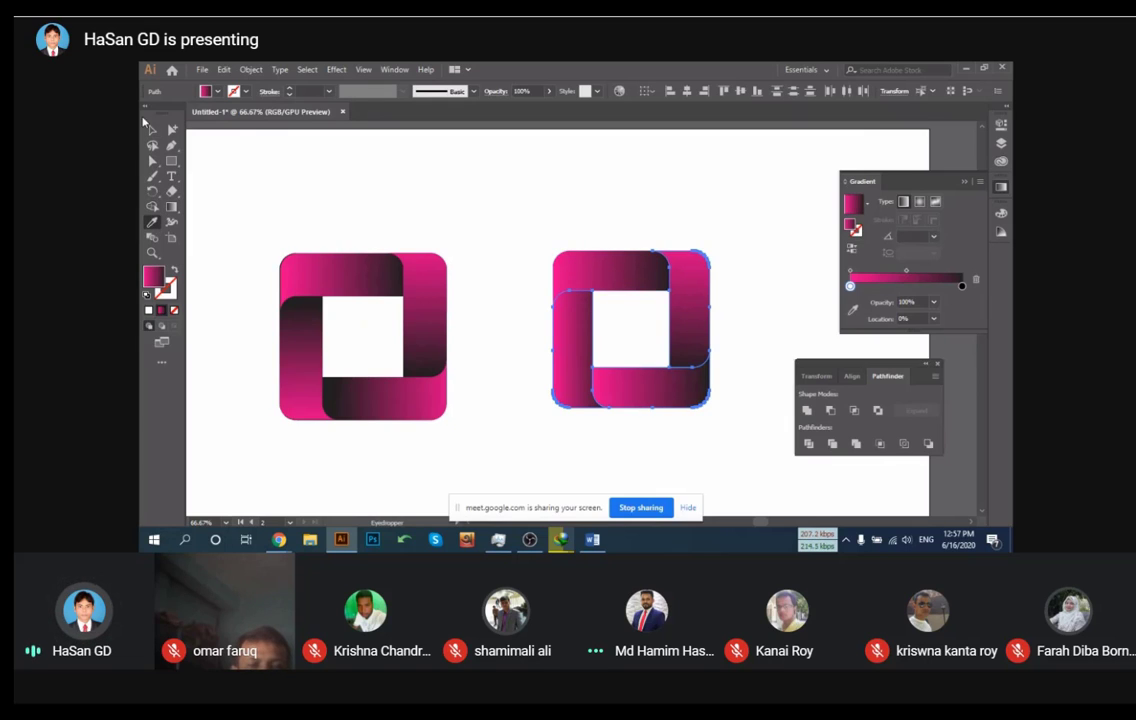
pyautogui.click(152, 130)
pyautogui.click(680, 223)
# Redraw the second square's left bar gradient vertically at about 89°, from pink at the lower end to black at the upper end
pyautogui.scroll(1, 730, 337)
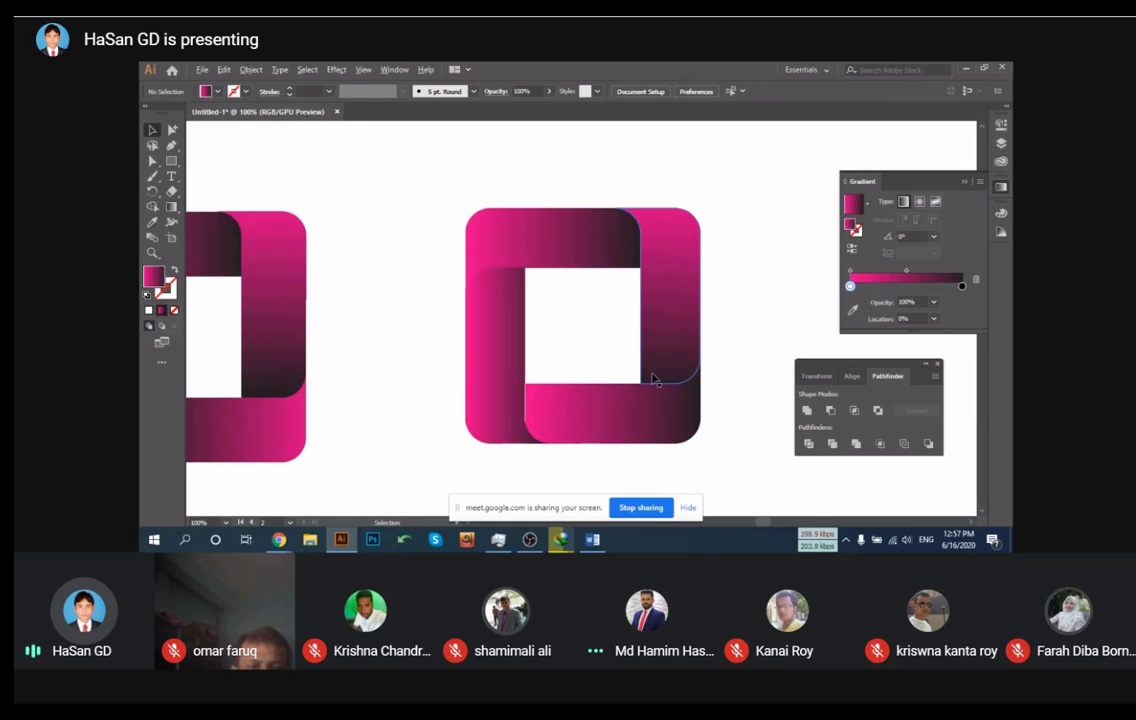
pyautogui.click(535, 228)
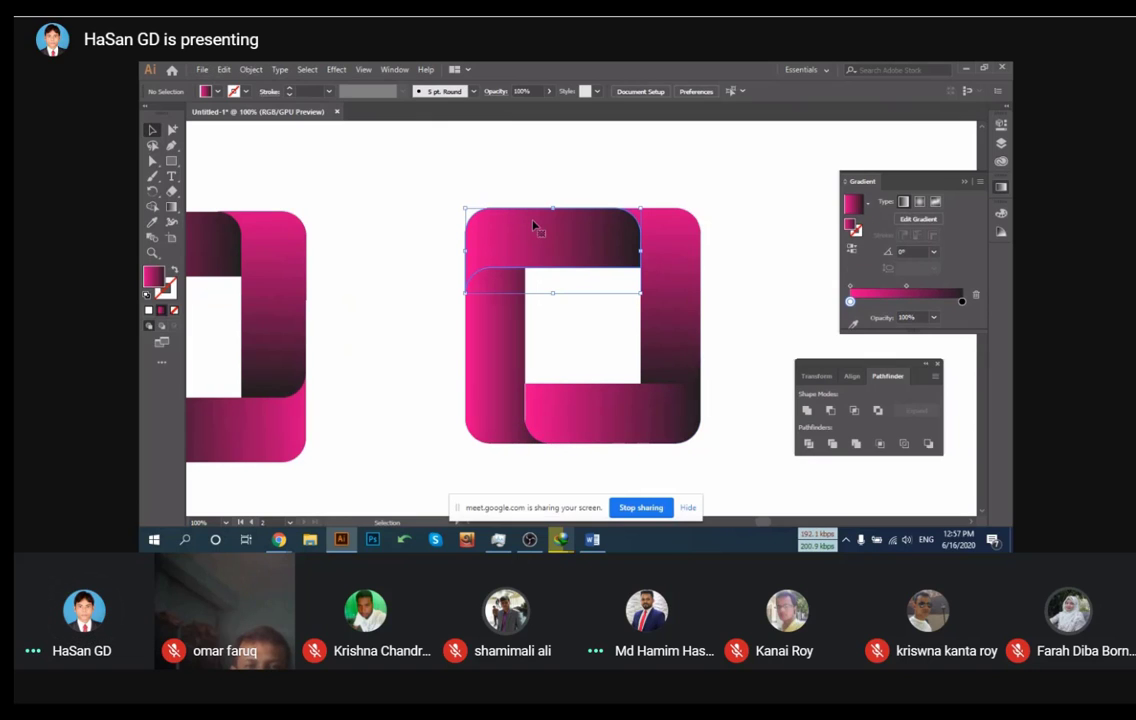
pyautogui.click(484, 328)
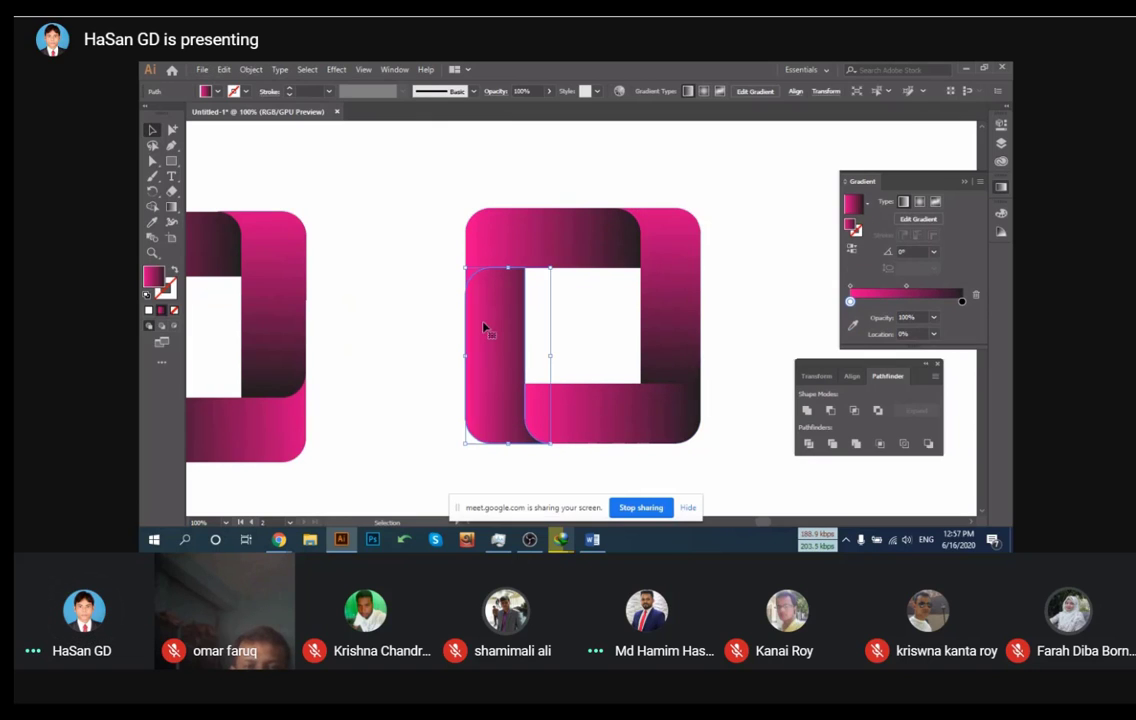
pyautogui.click(171, 207)
pyautogui.moveTo(496, 272); pyautogui.dragTo(494, 432)
pyautogui.moveTo(498, 268); pyautogui.dragTo(494, 456)
pyautogui.press('v')
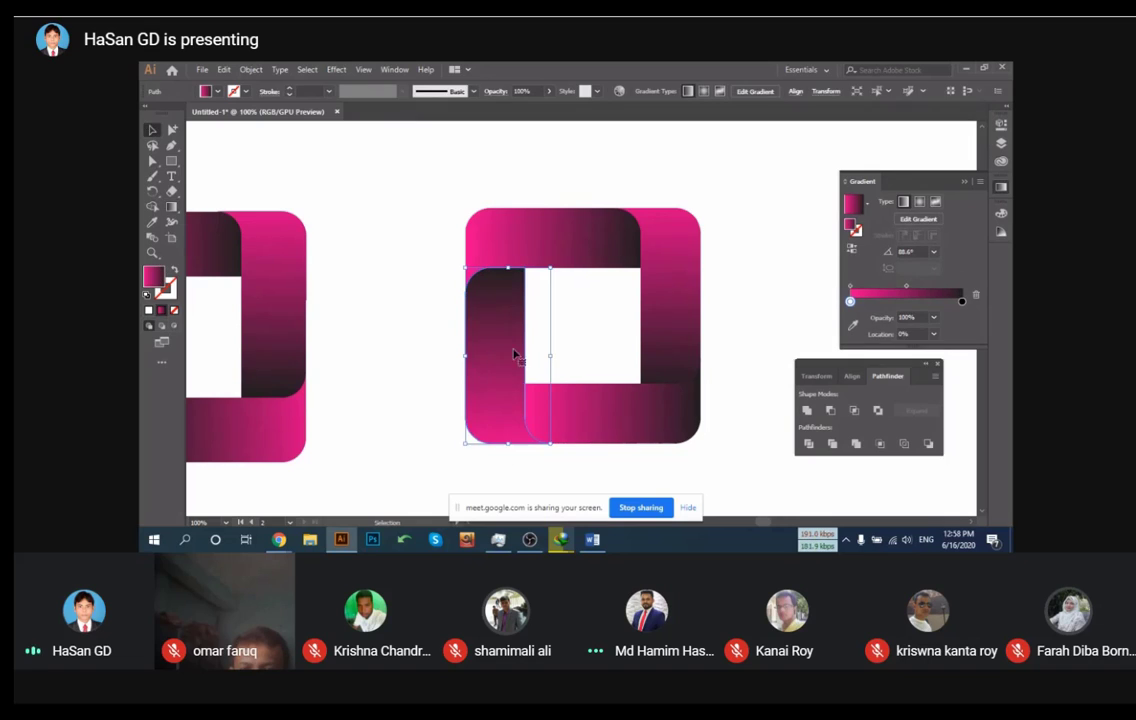
# Reverse the second square's lower bar gradient to about 180°, from pink at its right end to black at its left end
pyautogui.click(603, 406)
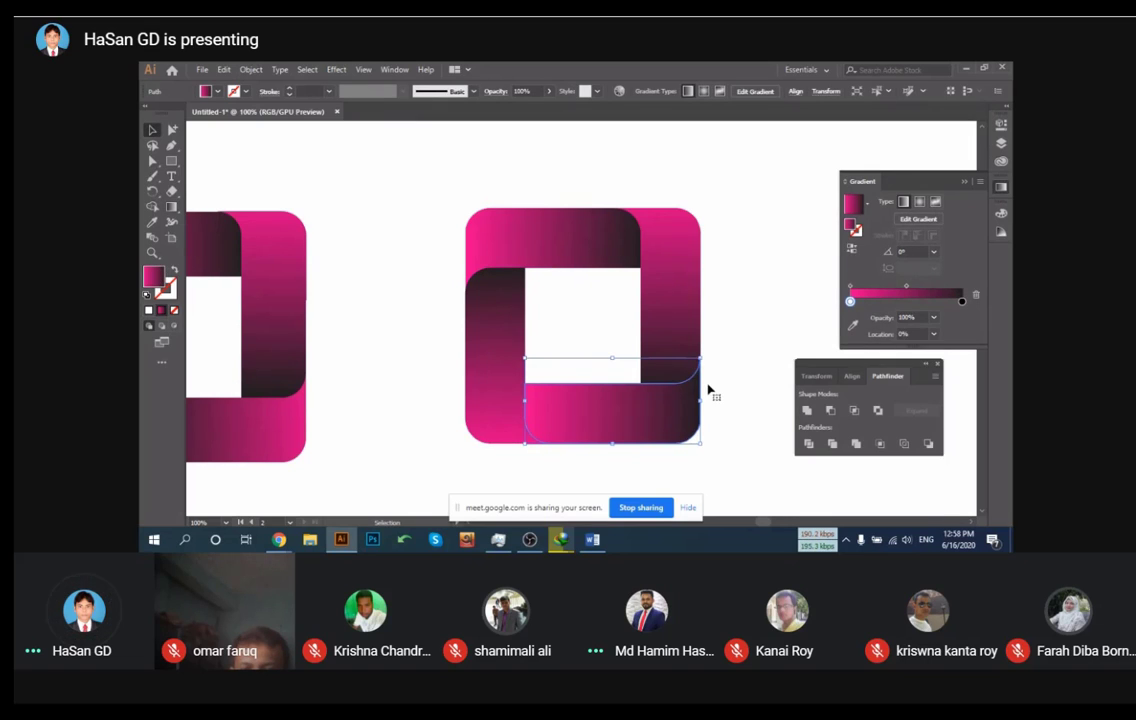
pyautogui.click(171, 206)
pyautogui.moveTo(740, 397)
pyautogui.mouseDown()
pyautogui.moveTo(604, 408)
pyautogui.moveTo(507, 397)
pyautogui.moveTo(530, 398)
pyautogui.mouseUp()
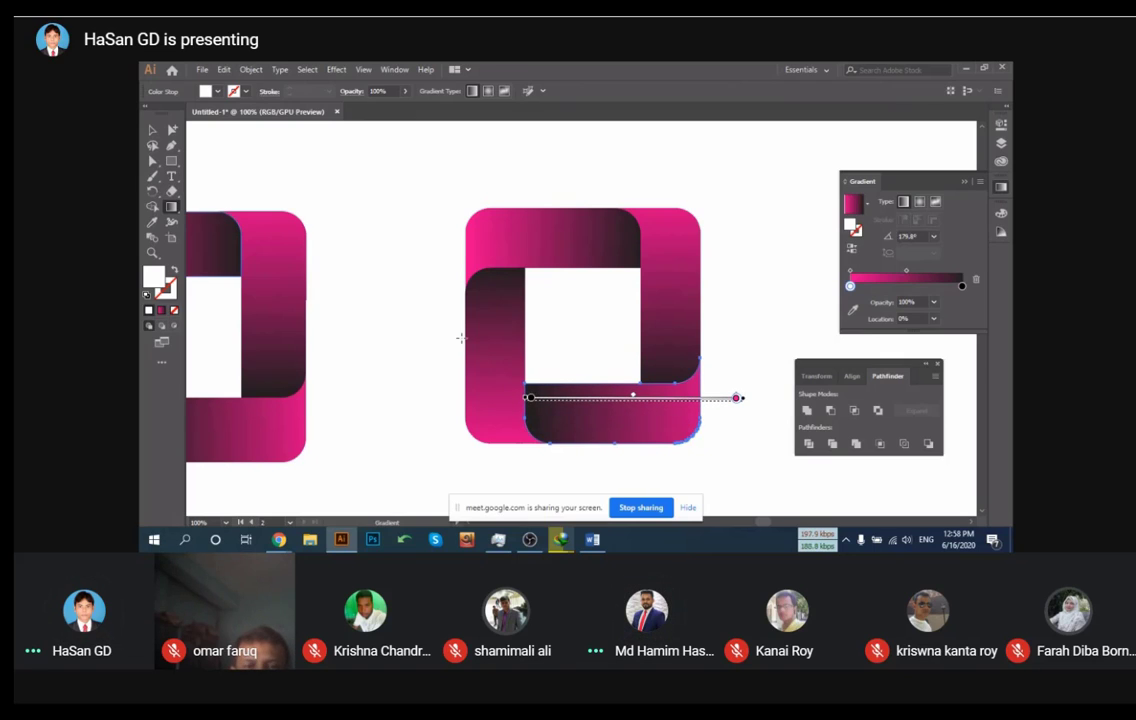
pyautogui.click(152, 130)
pyautogui.click(698, 304)
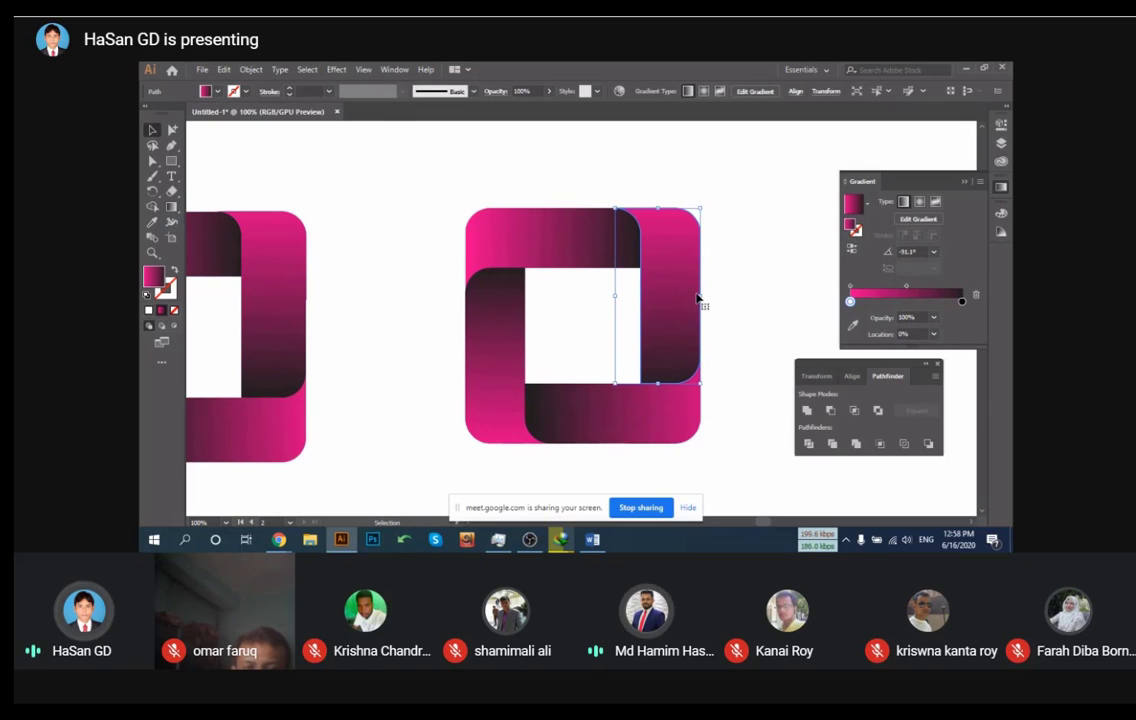
pyautogui.click(766, 280)
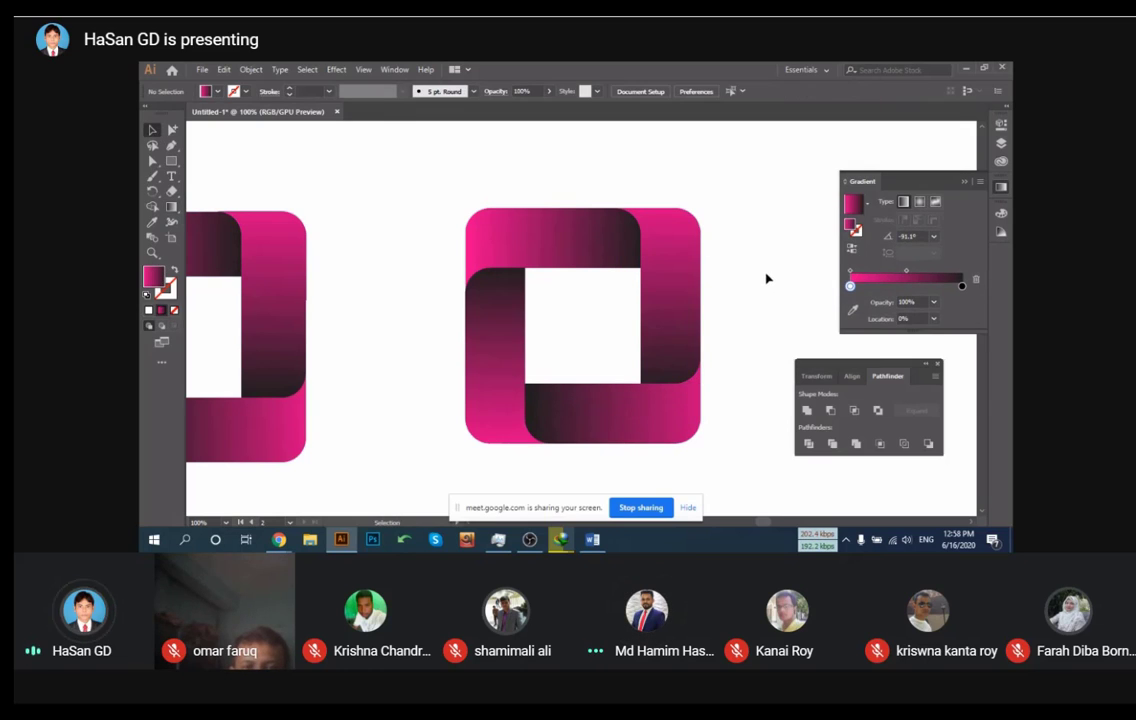
pyautogui.hotkey('ctrl', '-')
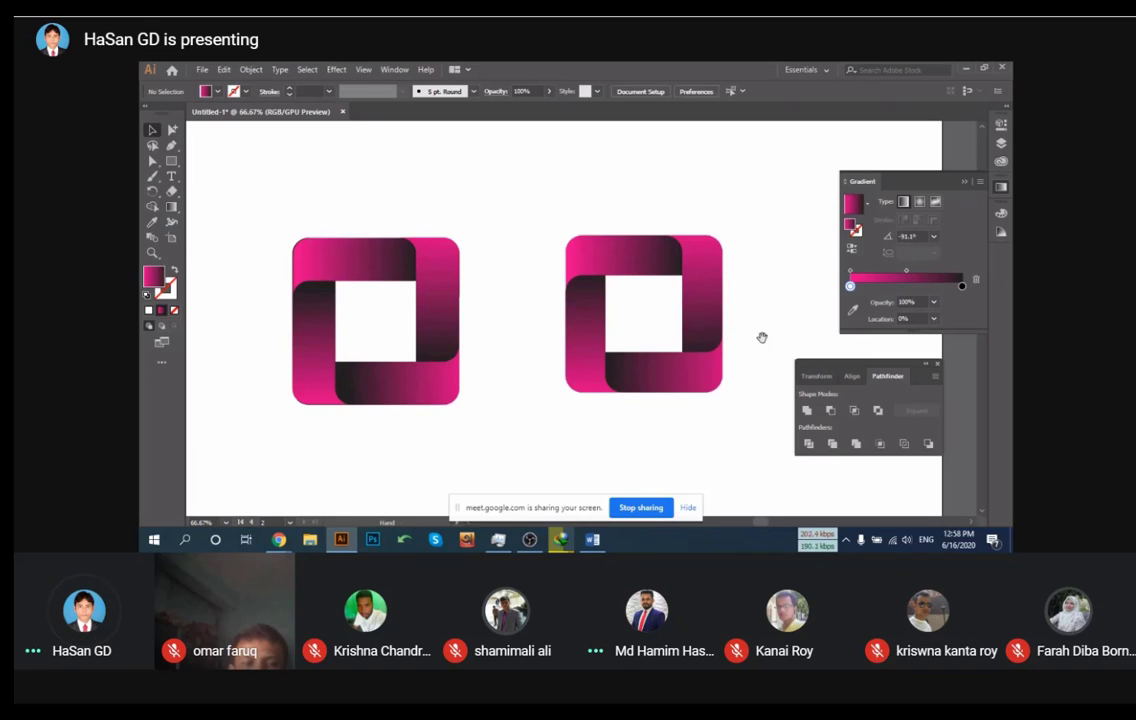
pyautogui.moveTo(761, 335); pyautogui.dragTo(750, 346)
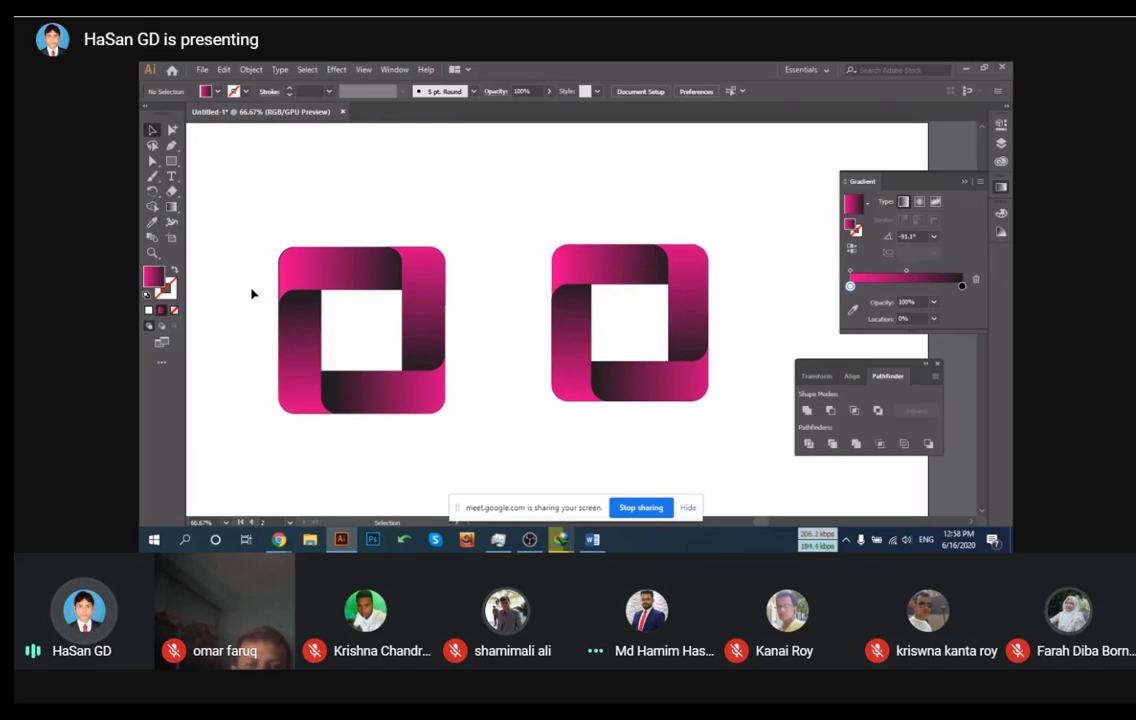
# Move the first square's top bar aside to check the dark edge behind it, and undo the move
pyautogui.scroll(3, 283, 283)
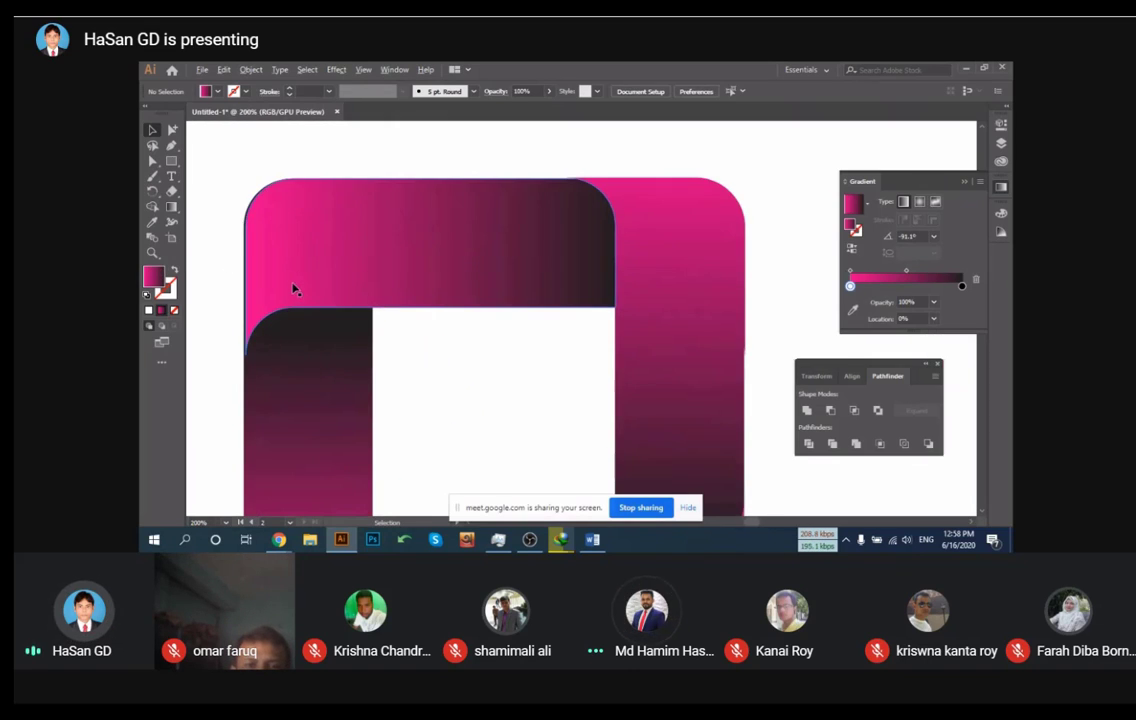
pyautogui.scroll(2, 421, 305)
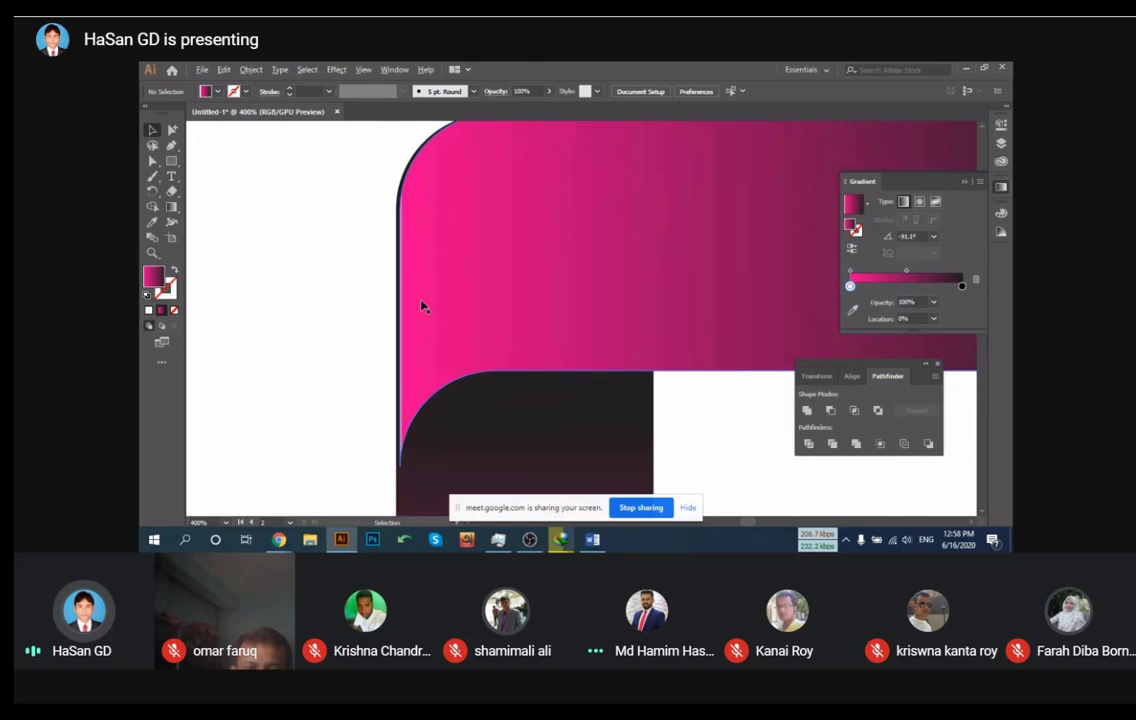
pyautogui.scroll(-1, 416, 290)
pyautogui.moveTo(446, 233); pyautogui.dragTo(511, 238)
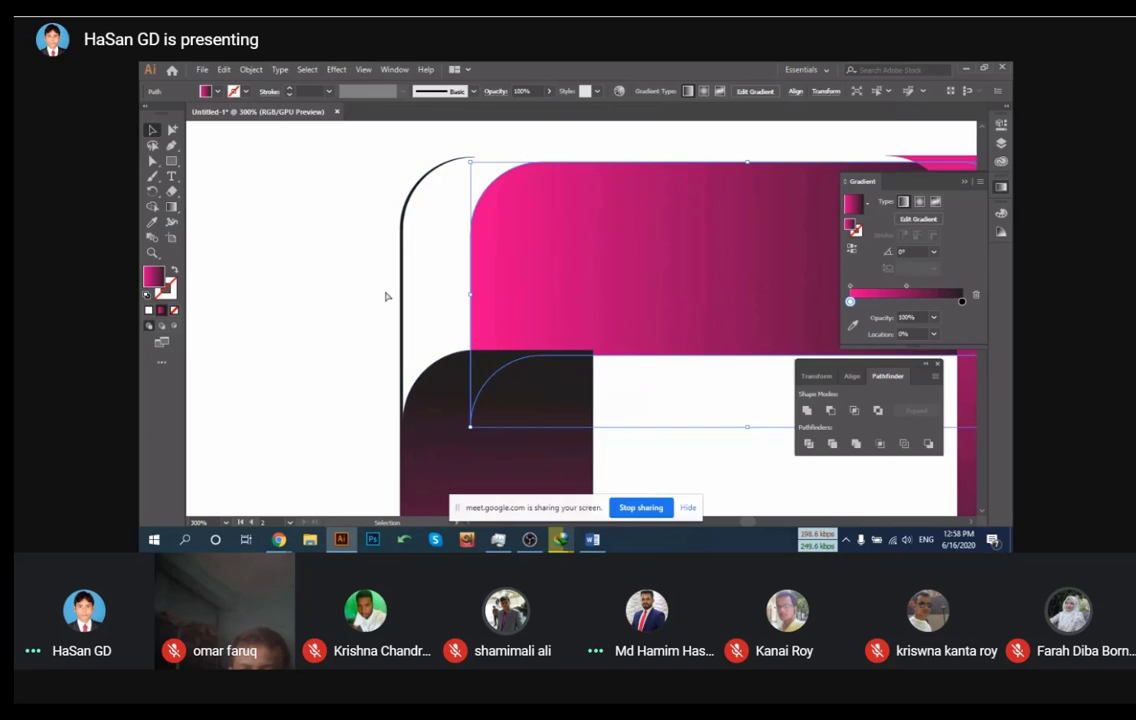
pyautogui.hotkey('ctrl', 'z')
pyautogui.scroll(-4, 560, 337)
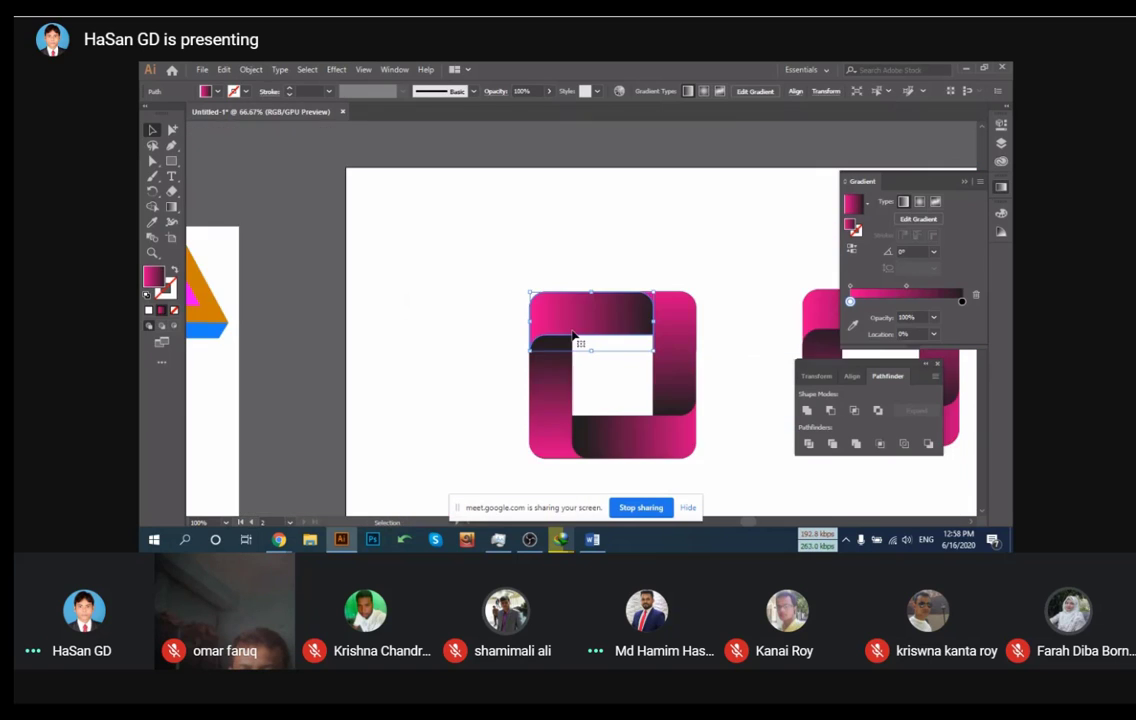
# Pull the four bars of the second square apart to examine their individual shapes
pyautogui.moveTo(560, 337); pyautogui.dragTo(380, 254)
pyautogui.scroll(2, 383, 262)
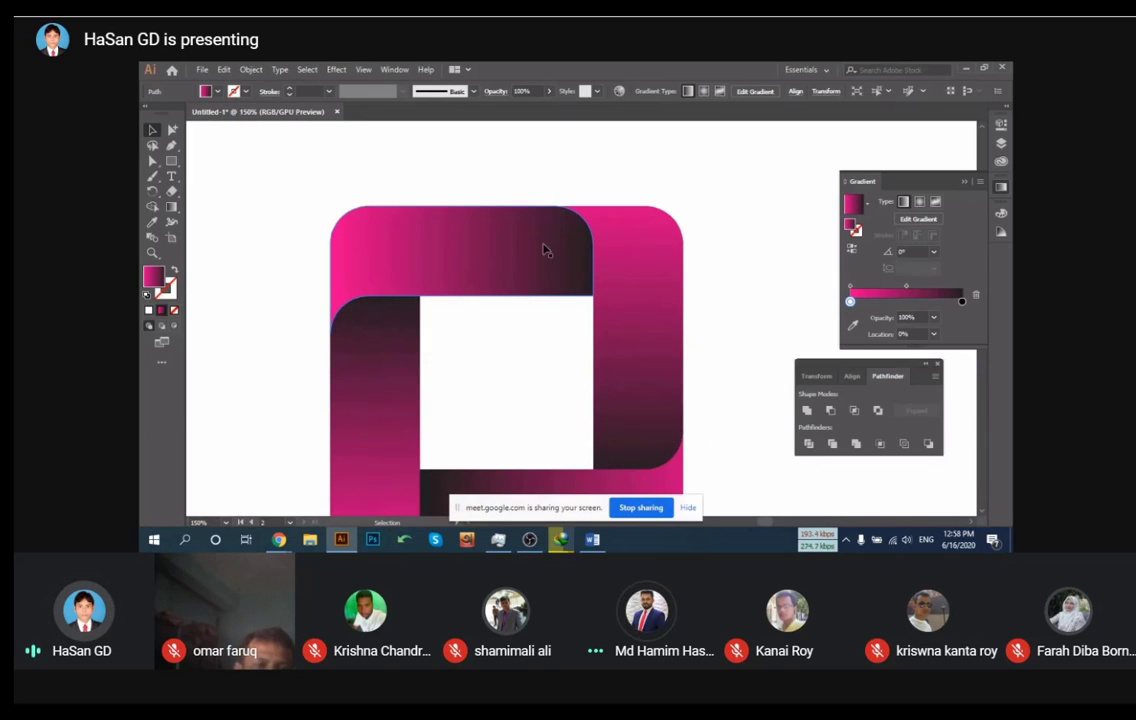
pyautogui.moveTo(543, 250); pyautogui.dragTo(426, 126)
pyautogui.moveTo(631, 246); pyautogui.dragTo(738, 144)
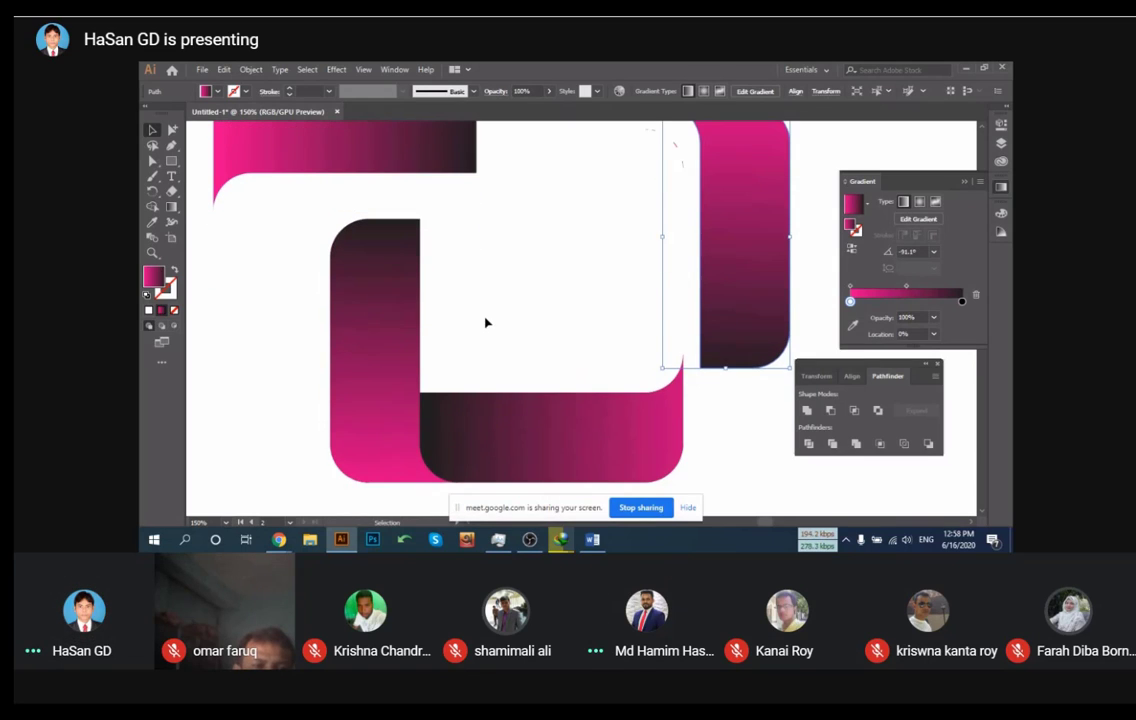
pyautogui.moveTo(345, 309); pyautogui.dragTo(294, 319)
pyautogui.moveTo(545, 393); pyautogui.dragTo(538, 335)
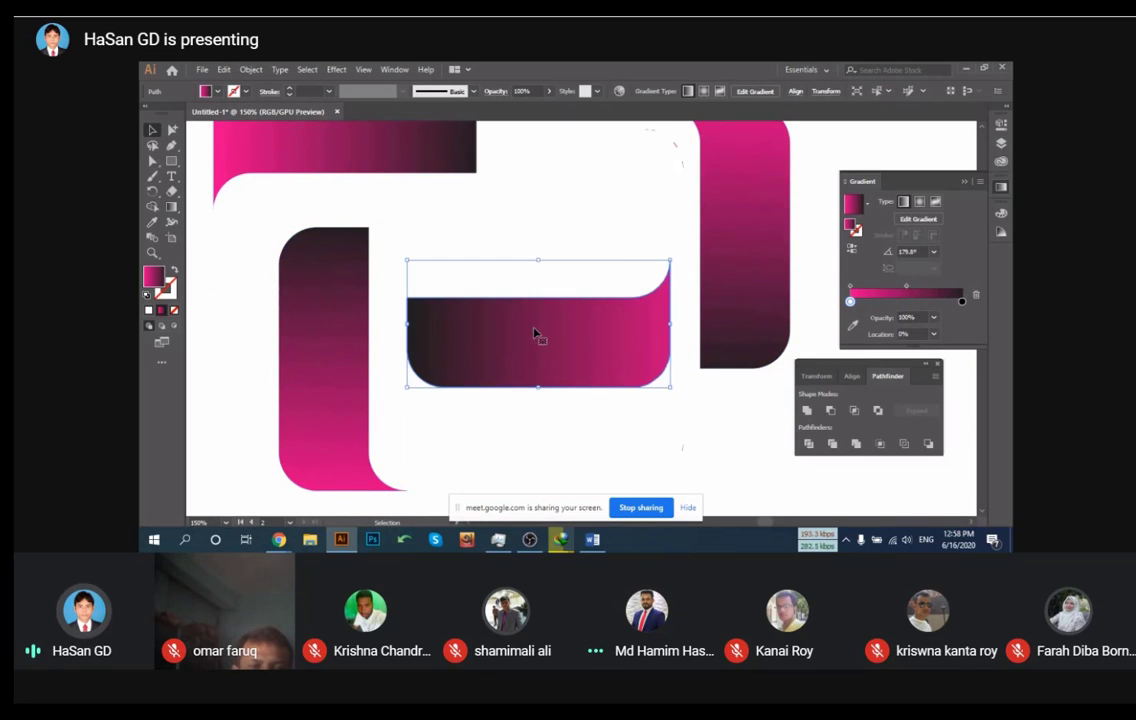
pyautogui.press('a')
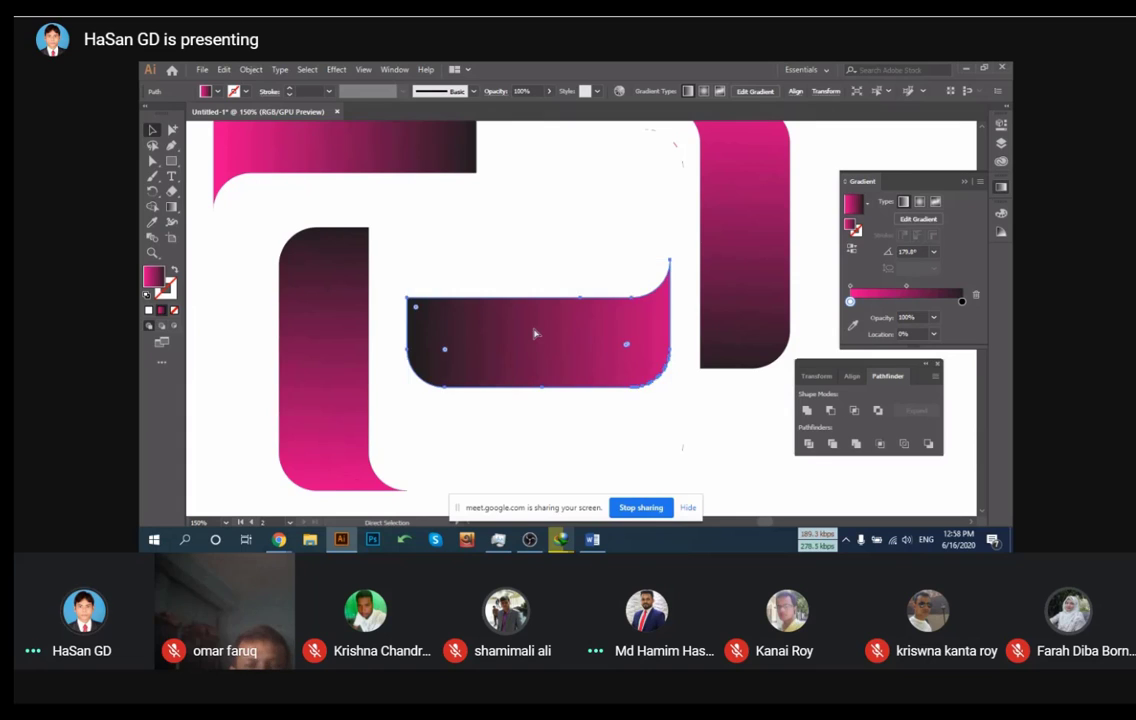
# Undo the separation of the second square's bars and deselect everything
pyautogui.hotkey('ctrl', 'z')
pyautogui.hotkey('ctrl', 'z')
pyautogui.hotkey('ctrl', 'z')
pyautogui.hotkey('ctrl', 'z')
pyautogui.hotkey('ctrl', 'z')
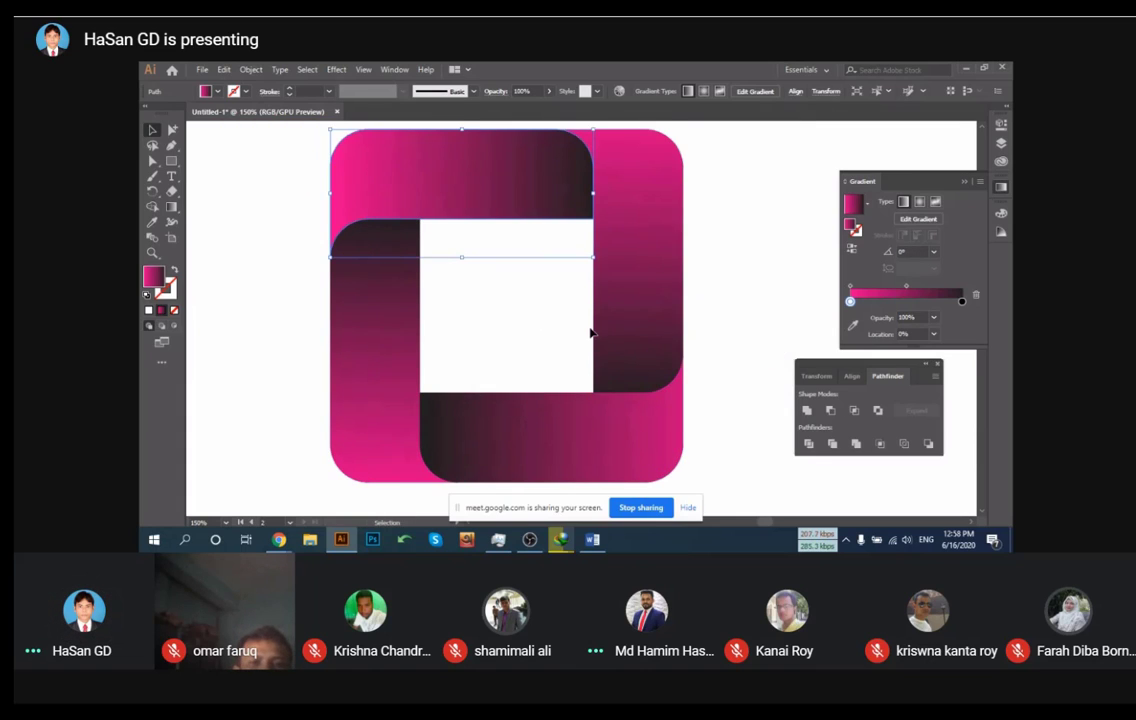
pyautogui.scroll(-1, 707, 303)
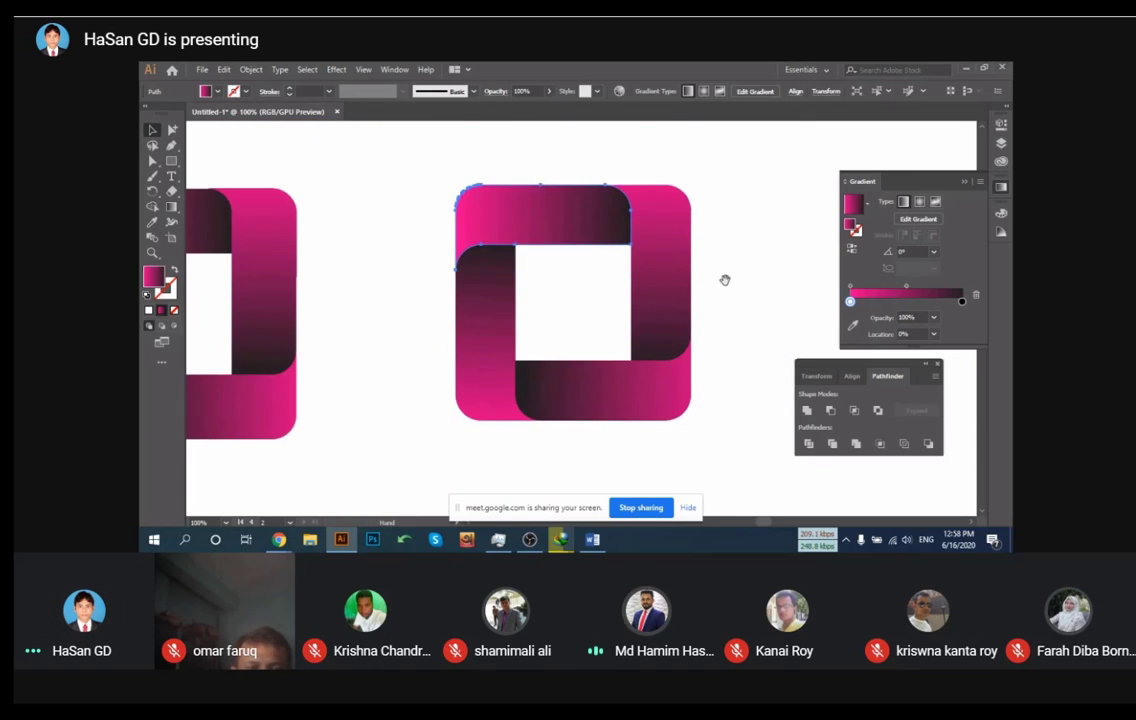
pyautogui.moveTo(725, 279); pyautogui.dragTo(690, 291)
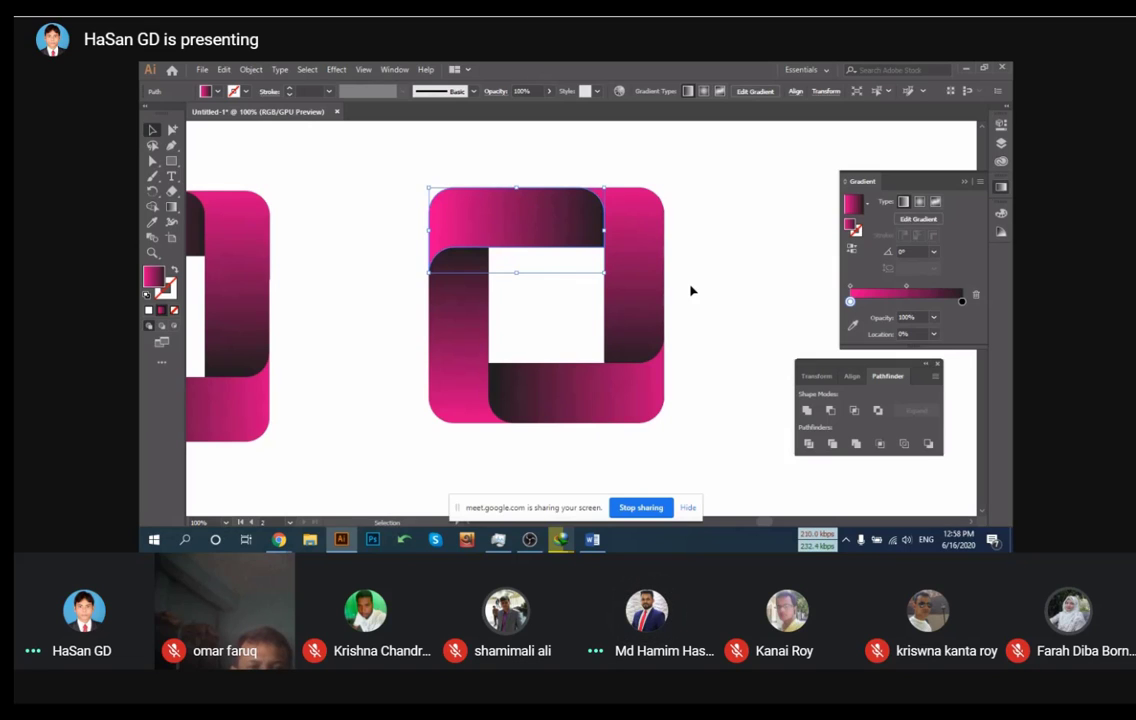
pyautogui.click(744, 289)
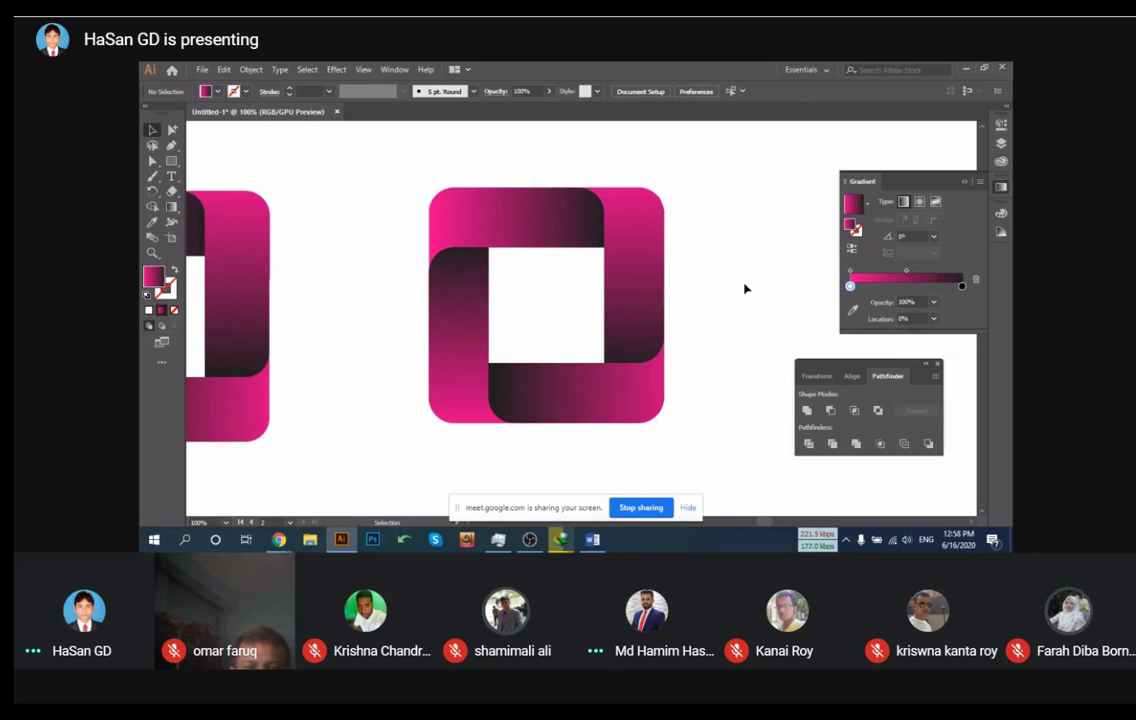